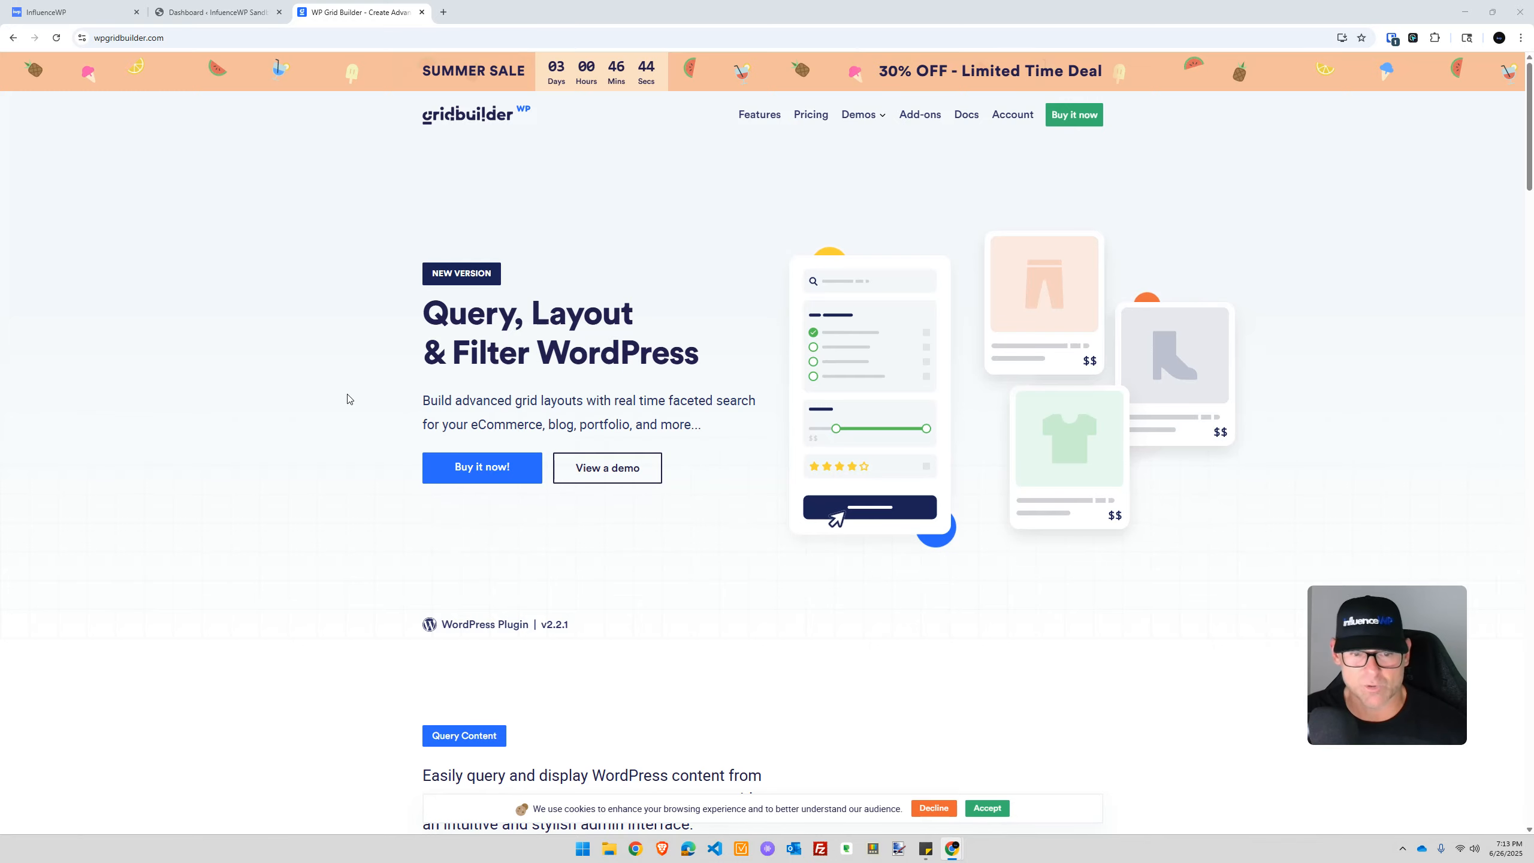
Browse the WP Grid Builder homepage, previewing the Justified and Masonry layout examples and the list of available demos
{"action": "scroll", "coordinate": [349, 399], "scroll_direction": "down", "scroll_amount": 8}
{"action": "scroll", "coordinate": [349, 399], "scroll_direction": "down", "scroll_amount": 9}
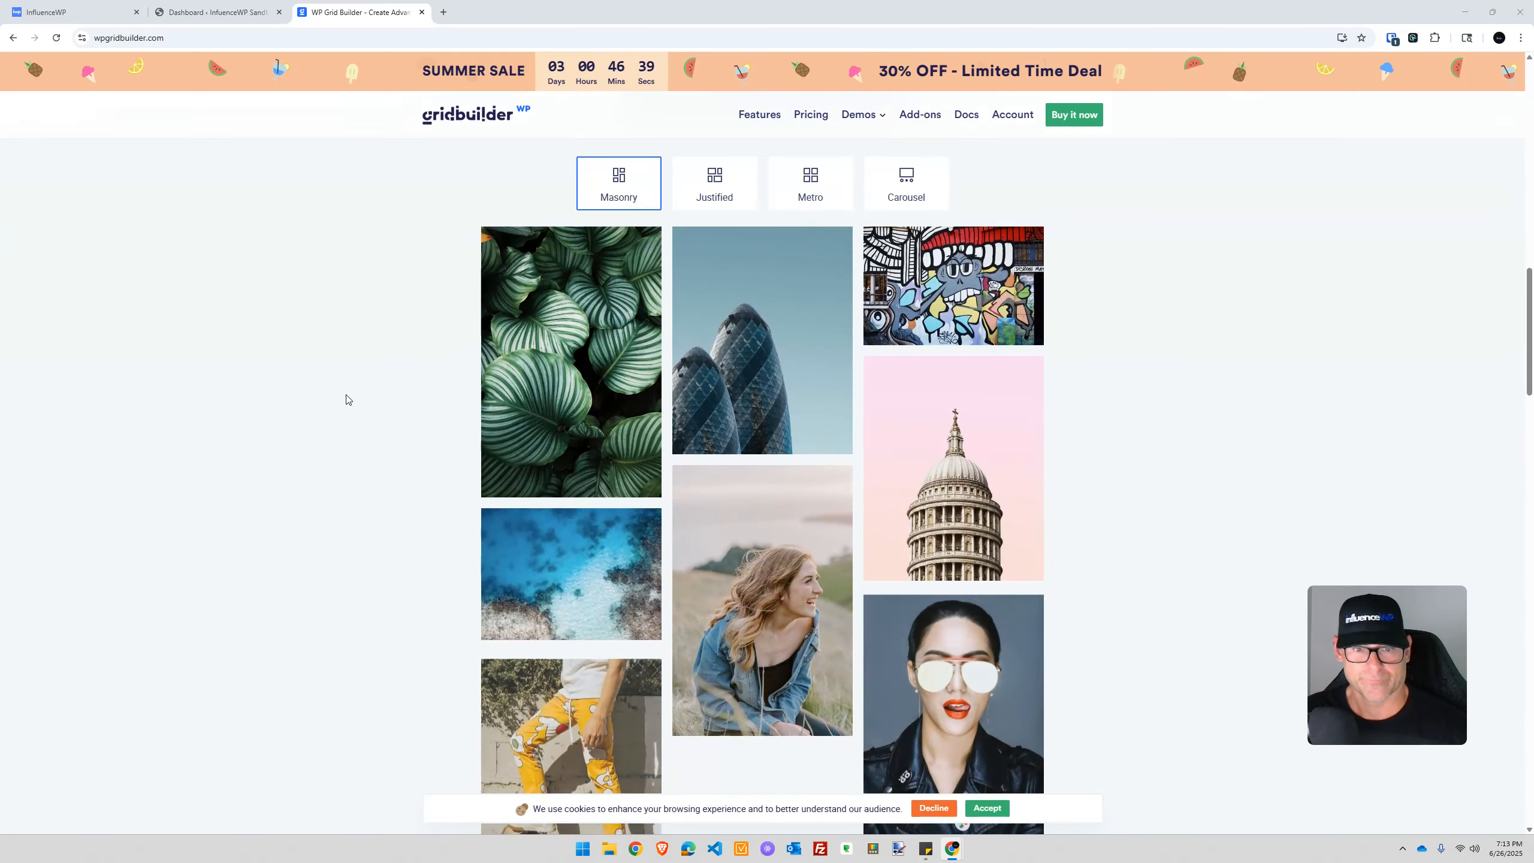
{"action": "scroll", "coordinate": [343, 398], "scroll_direction": "up", "scroll_amount": 2}
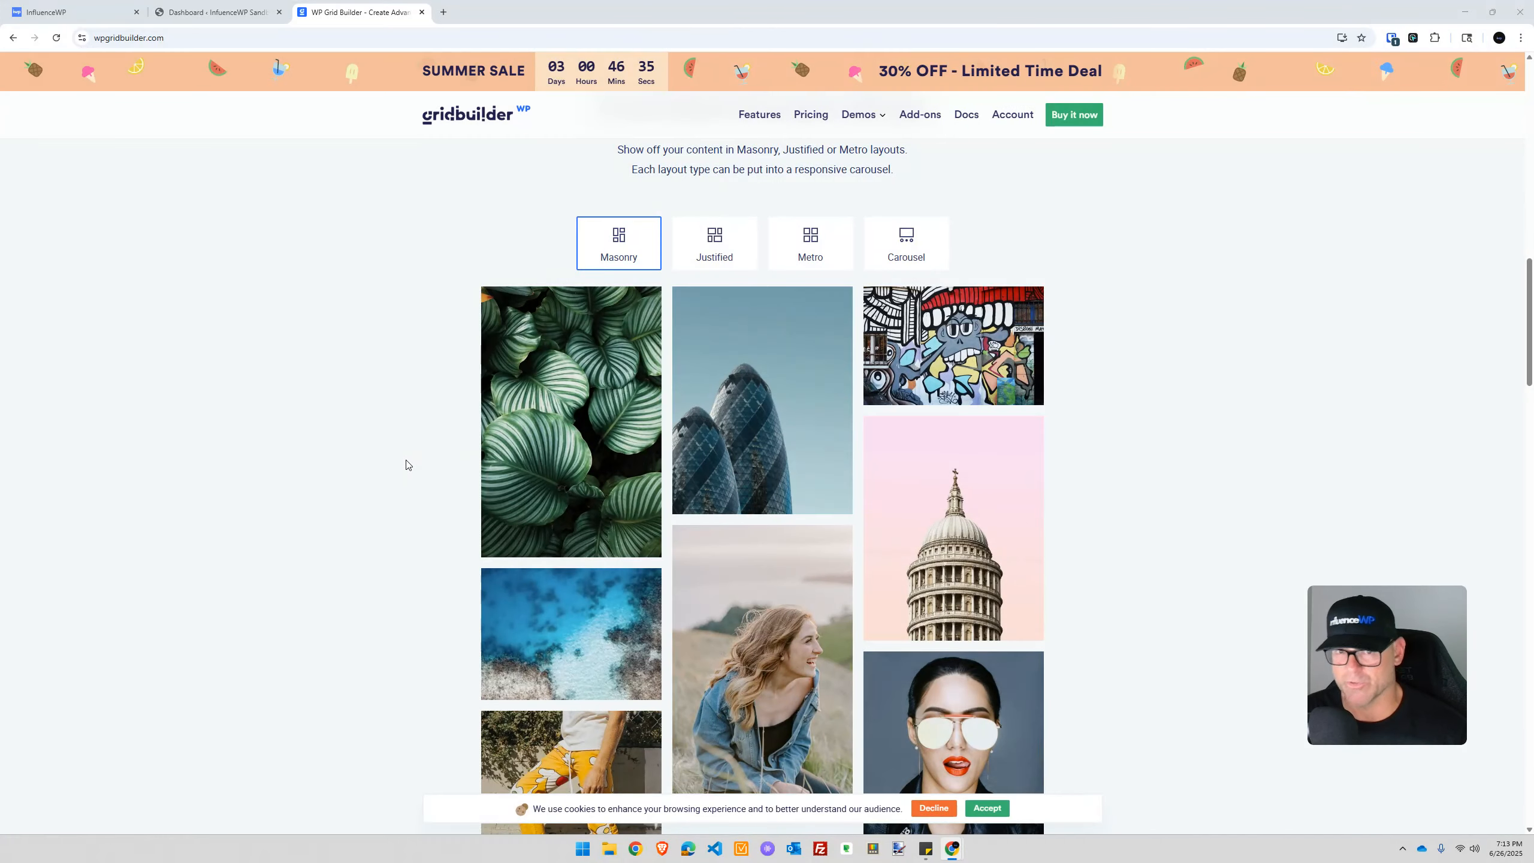
{"action": "left_click", "coordinate": [722, 244]}
{"action": "left_click", "coordinate": [618, 244]}
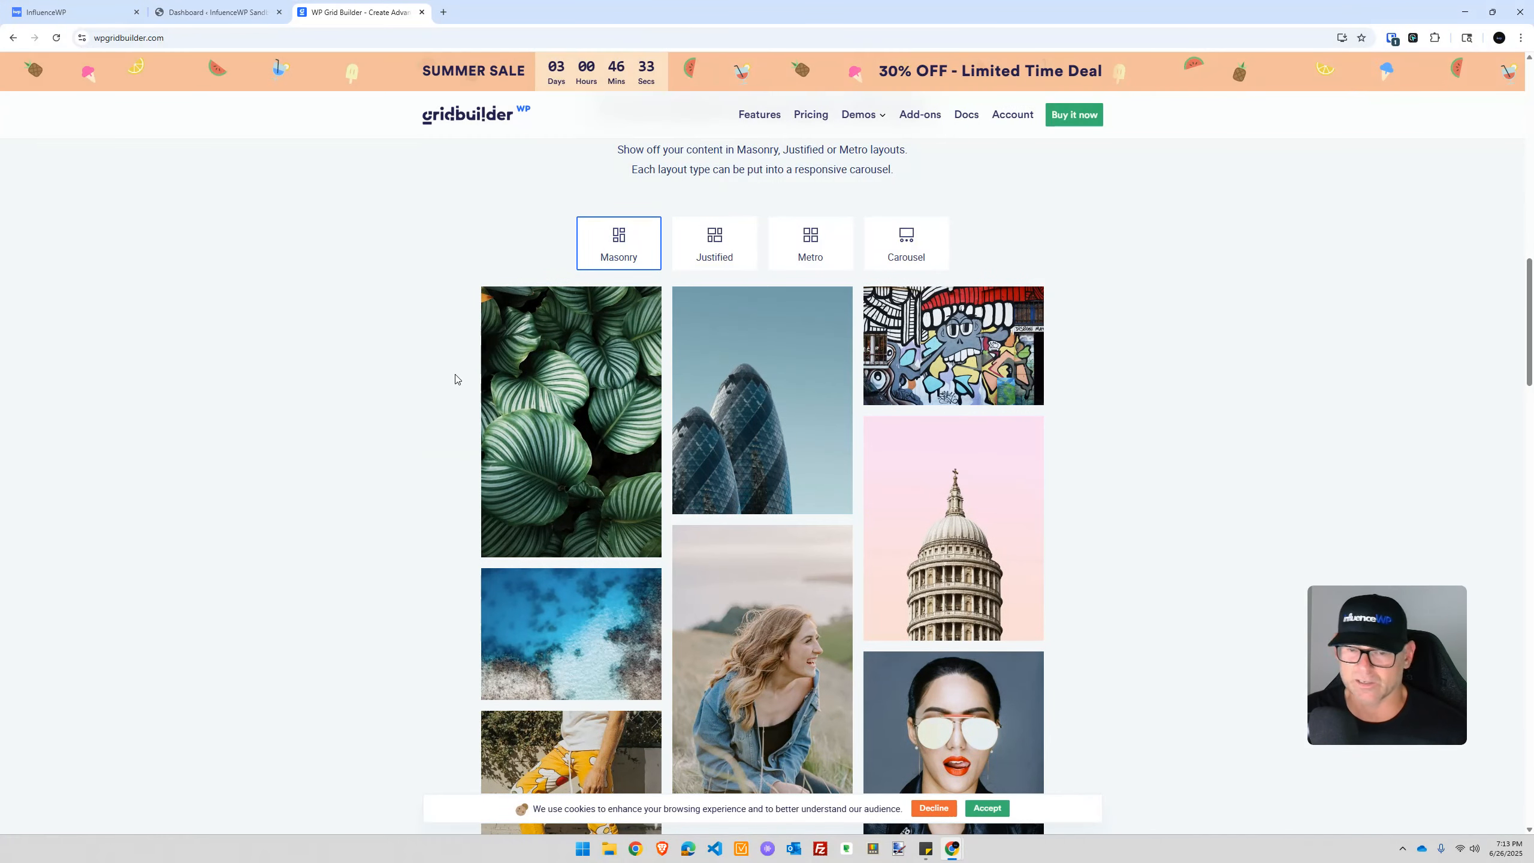
{"action": "scroll", "coordinate": [423, 386], "scroll_direction": "down", "scroll_amount": 2}
{"action": "scroll", "coordinate": [423, 387], "scroll_direction": "up", "scroll_amount": 6}
{"action": "mouse_move", "coordinate": [858, 119]}
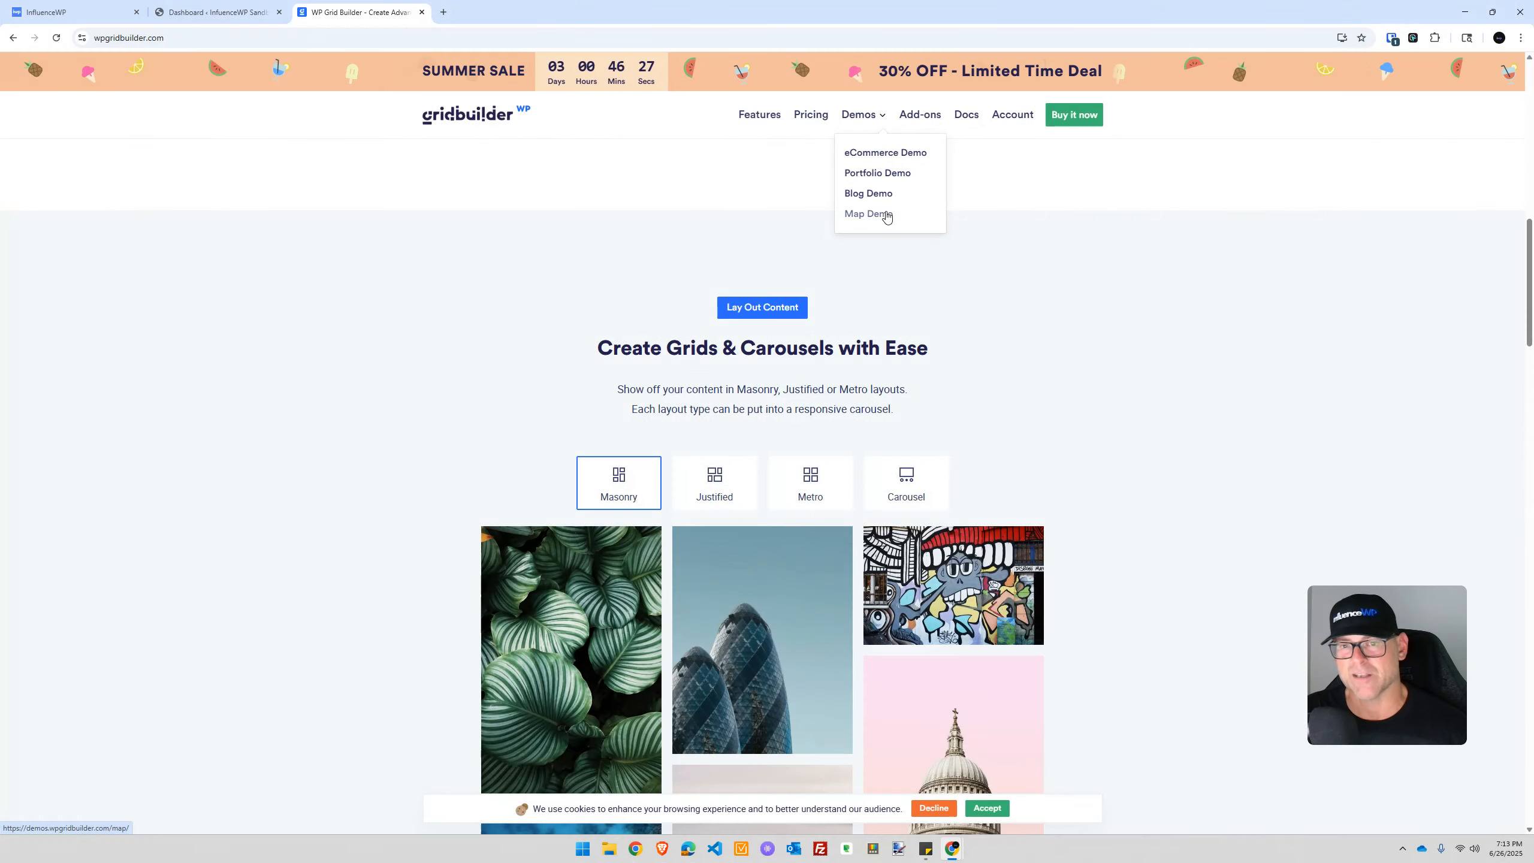
Open the About Us, Changelog and Documentation pages from the homepage footer in separate new browser tabs
{"action": "scroll", "coordinate": [418, 356], "scroll_direction": "down", "scroll_amount": 8}
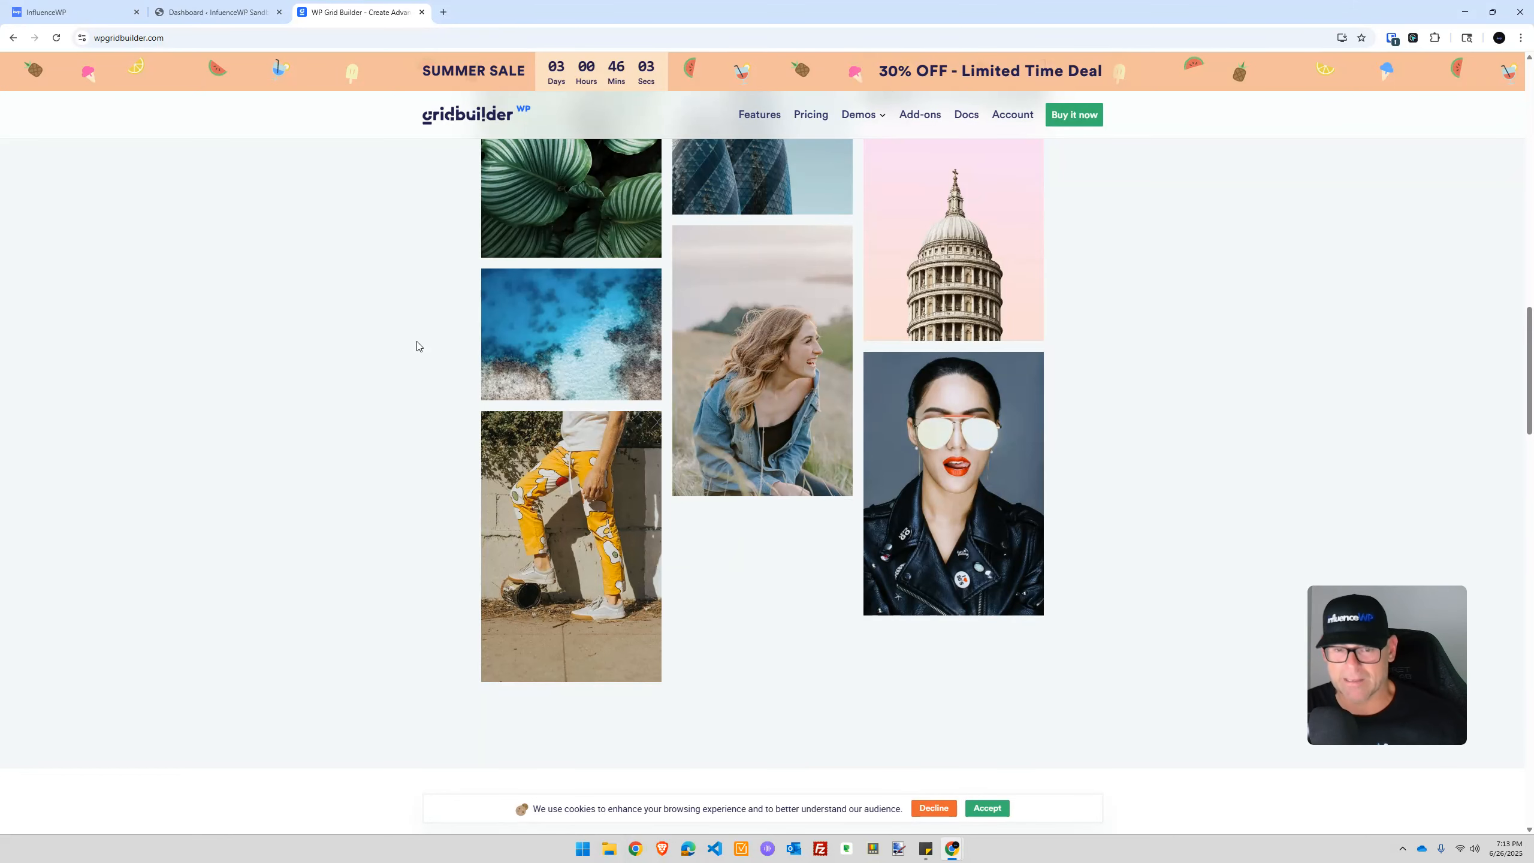
{"action": "scroll", "coordinate": [417, 347], "scroll_direction": "down", "scroll_amount": 10}
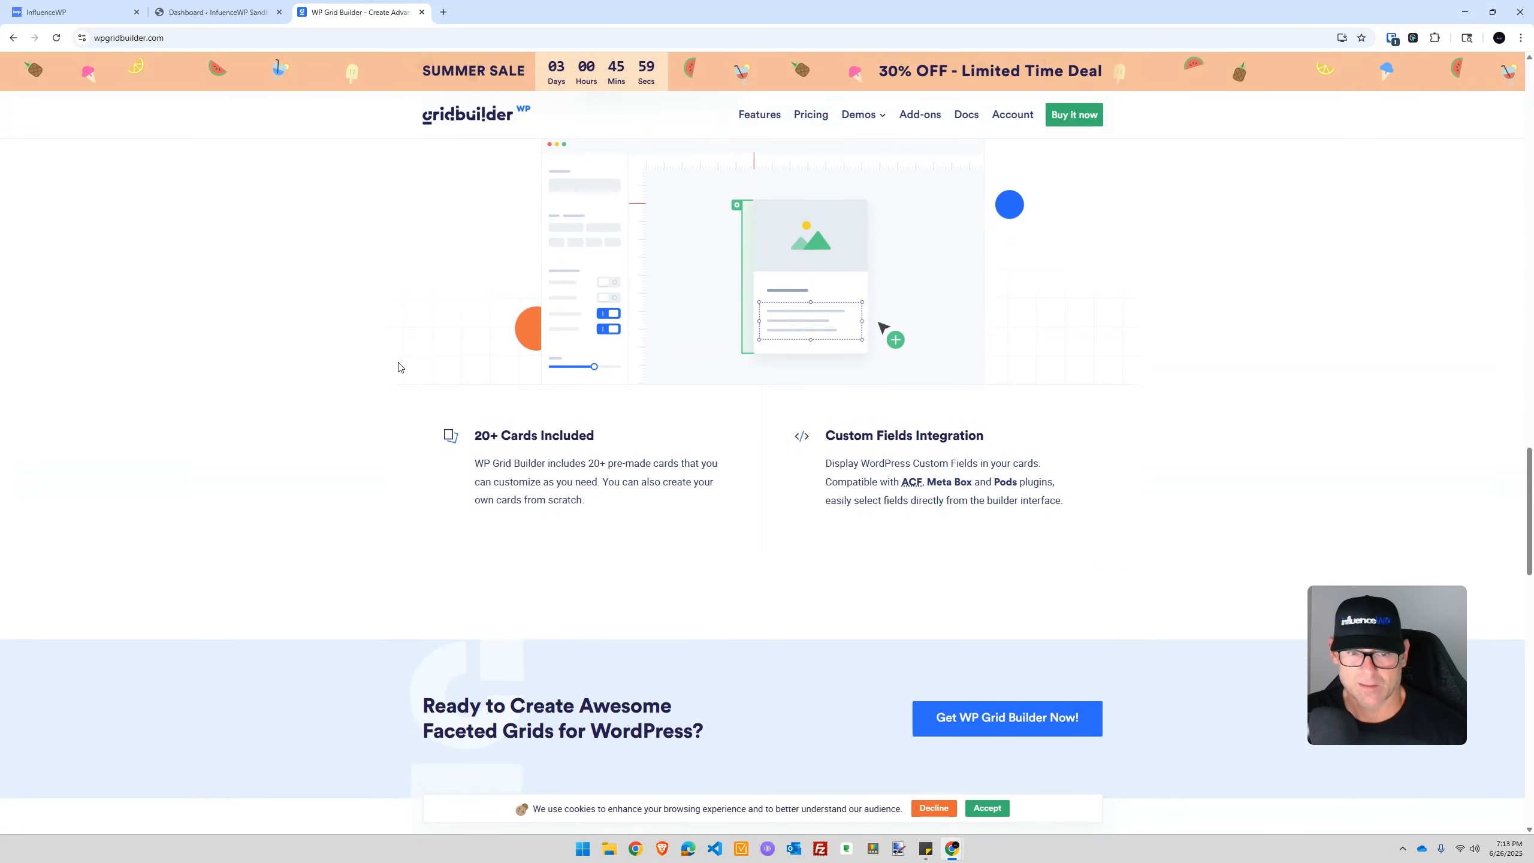
{"action": "scroll", "coordinate": [414, 361], "scroll_direction": "down", "scroll_amount": 12}
{"action": "scroll", "coordinate": [398, 365], "scroll_direction": "down", "scroll_amount": 10}
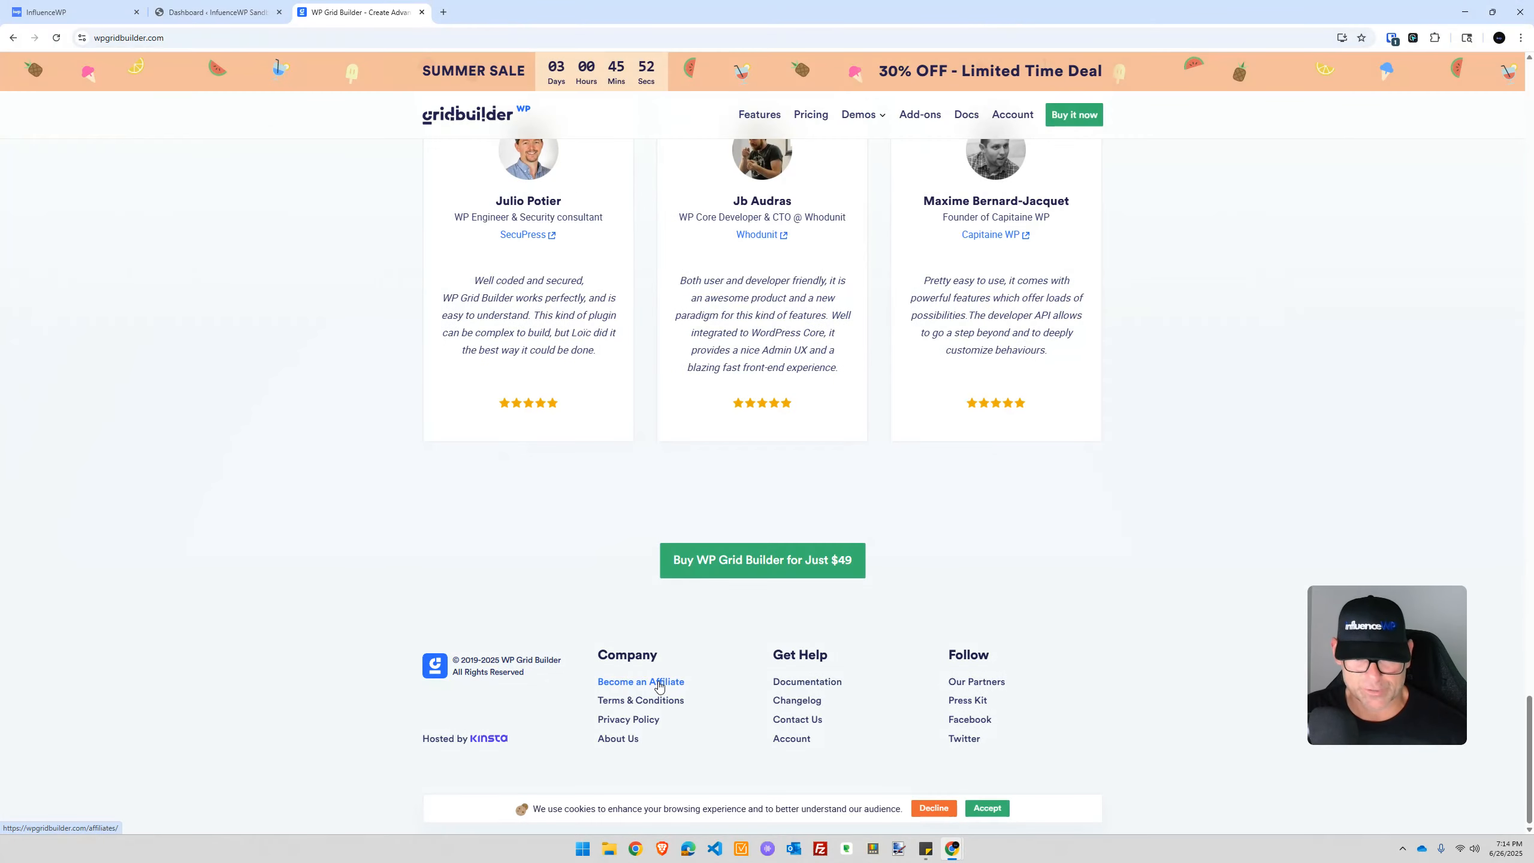
{"action": "right_click", "coordinate": [629, 739]}
{"action": "left_click", "coordinate": [700, 573]}
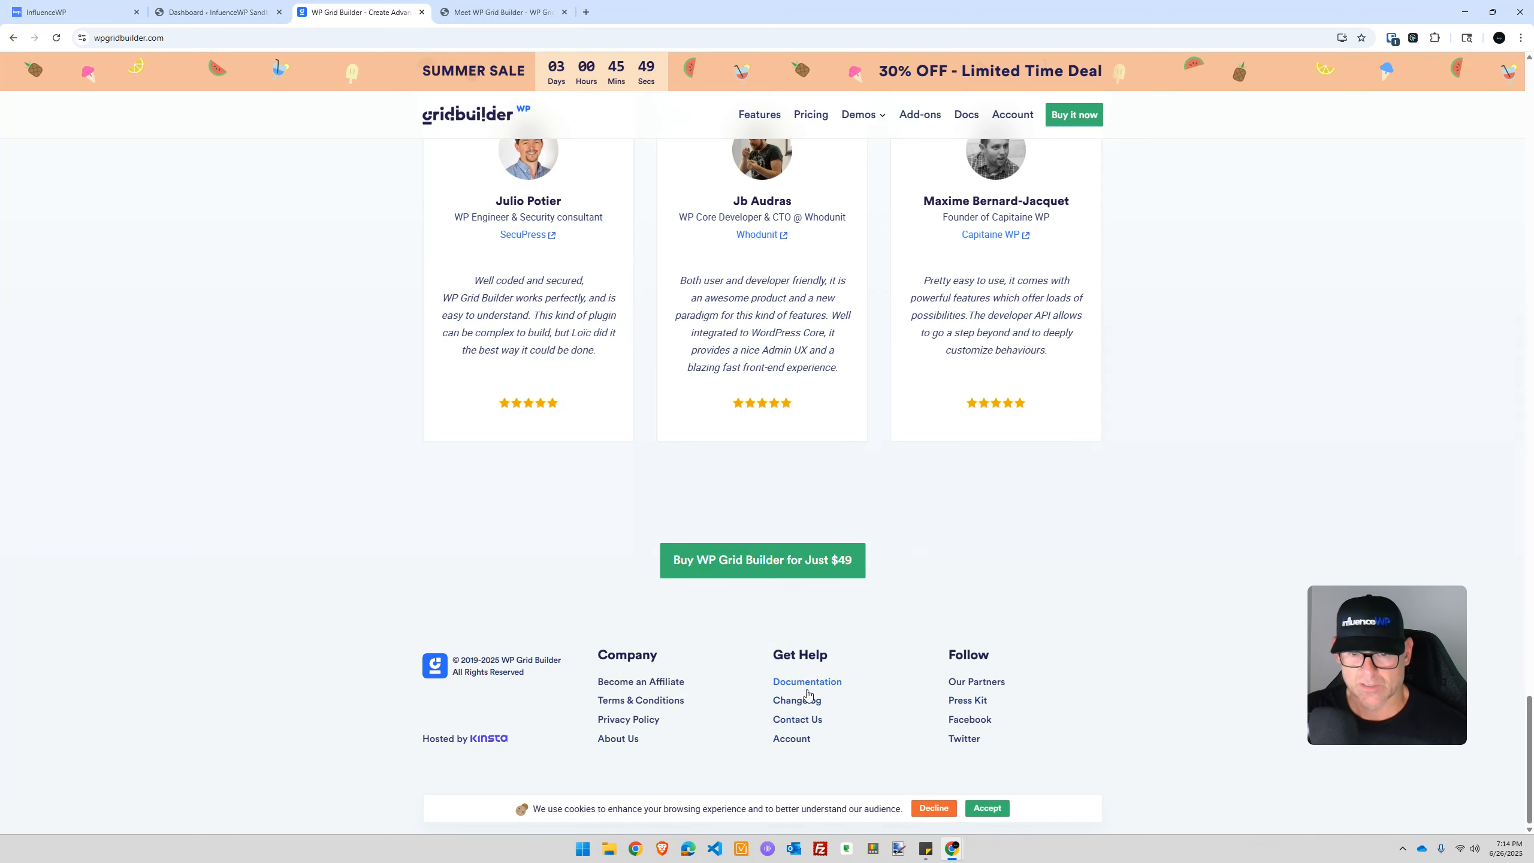
{"action": "right_click", "coordinate": [806, 696]}
{"action": "left_click", "coordinate": [884, 534]}
{"action": "right_click", "coordinate": [827, 682]}
{"action": "left_click", "coordinate": [920, 517]}
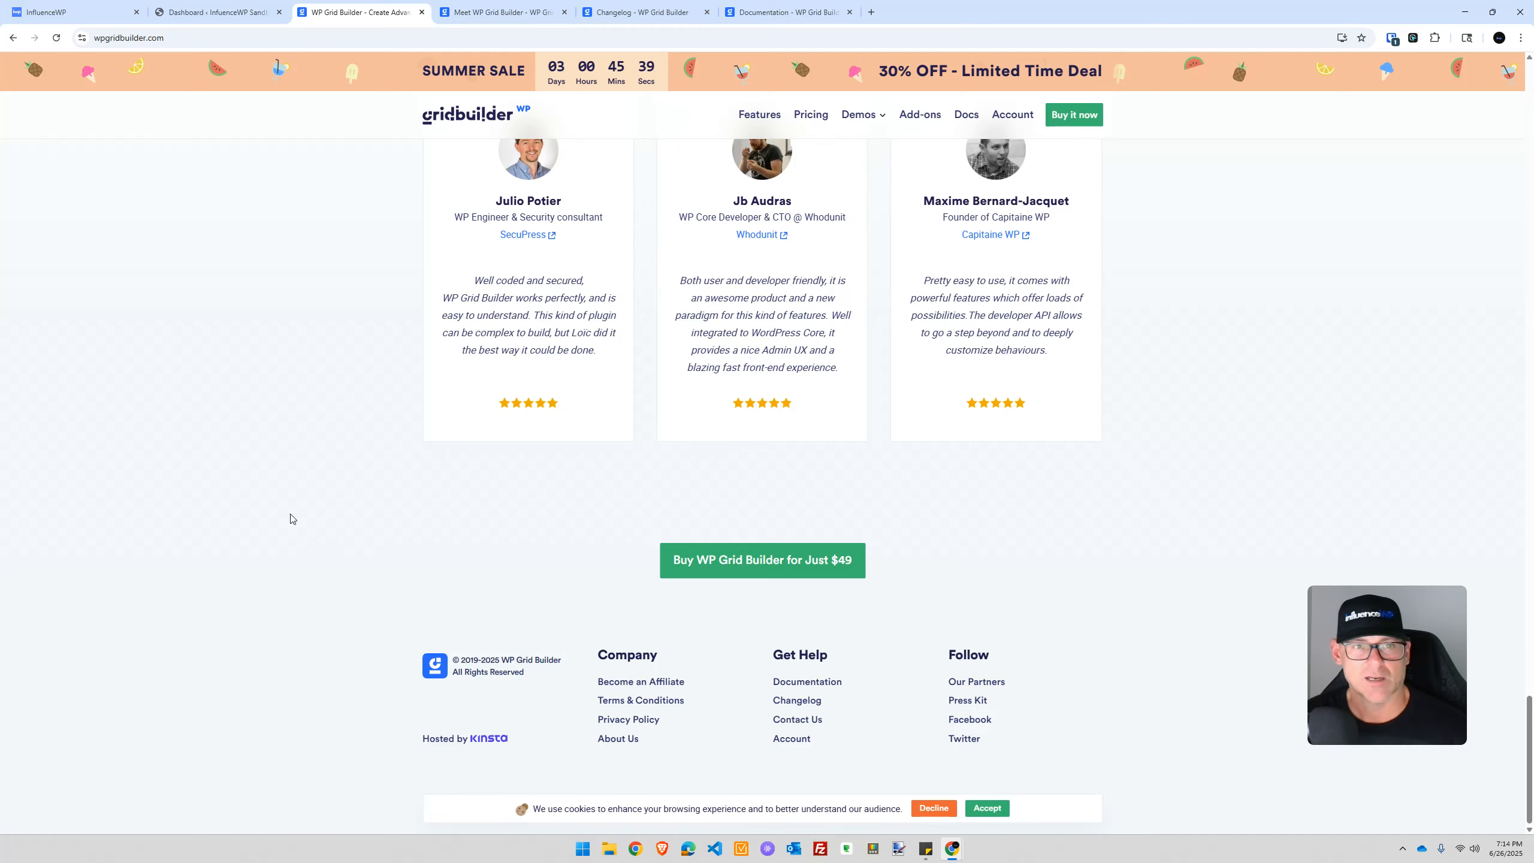
Read the About page's sections on why the plugin was built, its founder, and its mission and vision
{"action": "left_click", "coordinate": [520, 5]}
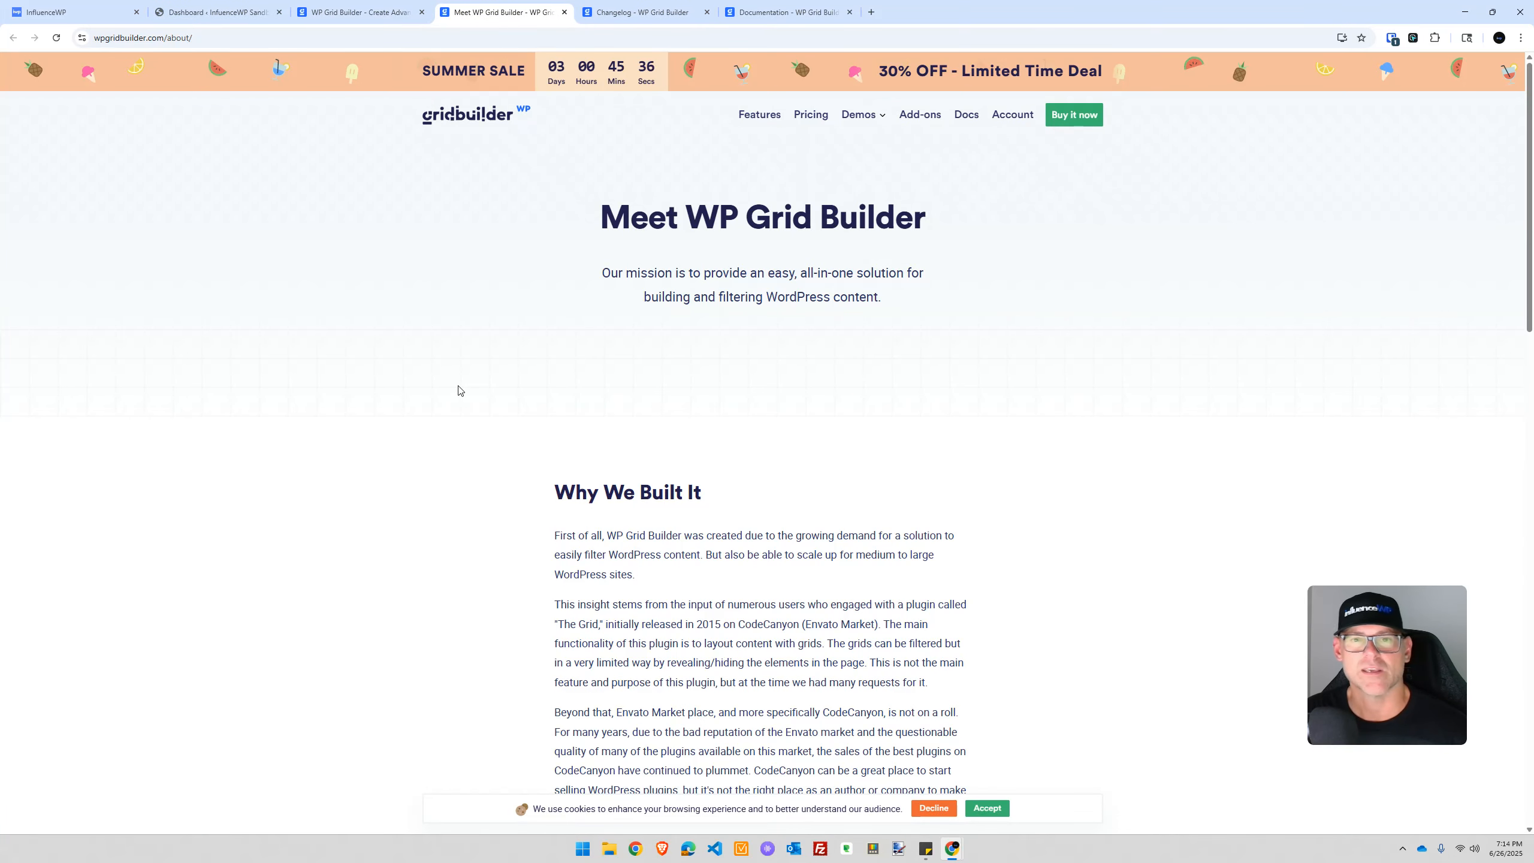
{"action": "scroll", "coordinate": [459, 391], "scroll_direction": "down", "scroll_amount": 12}
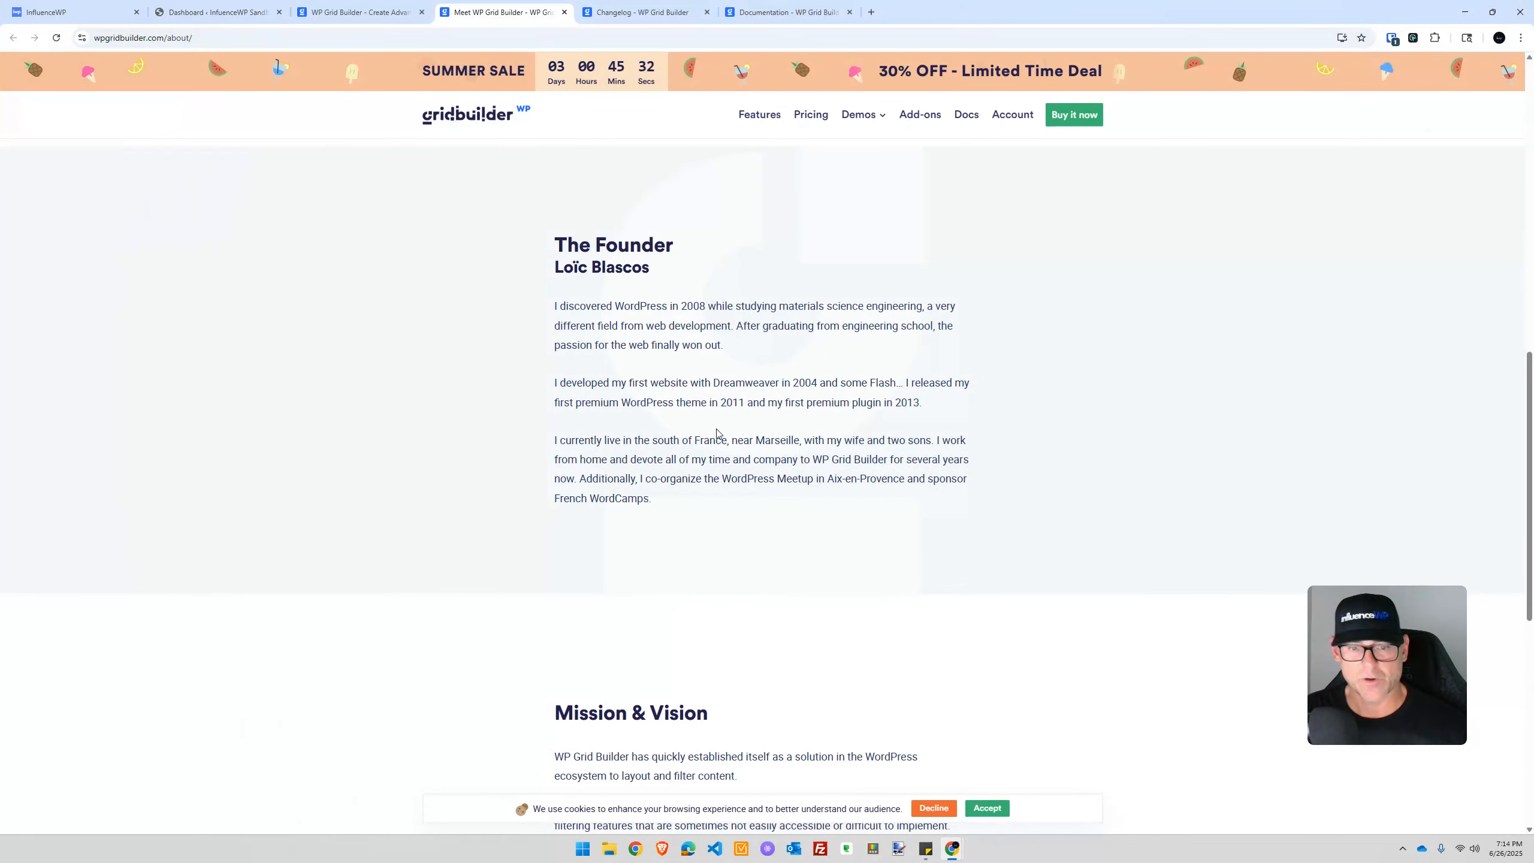
{"action": "scroll", "coordinate": [657, 359], "scroll_direction": "down", "scroll_amount": 9}
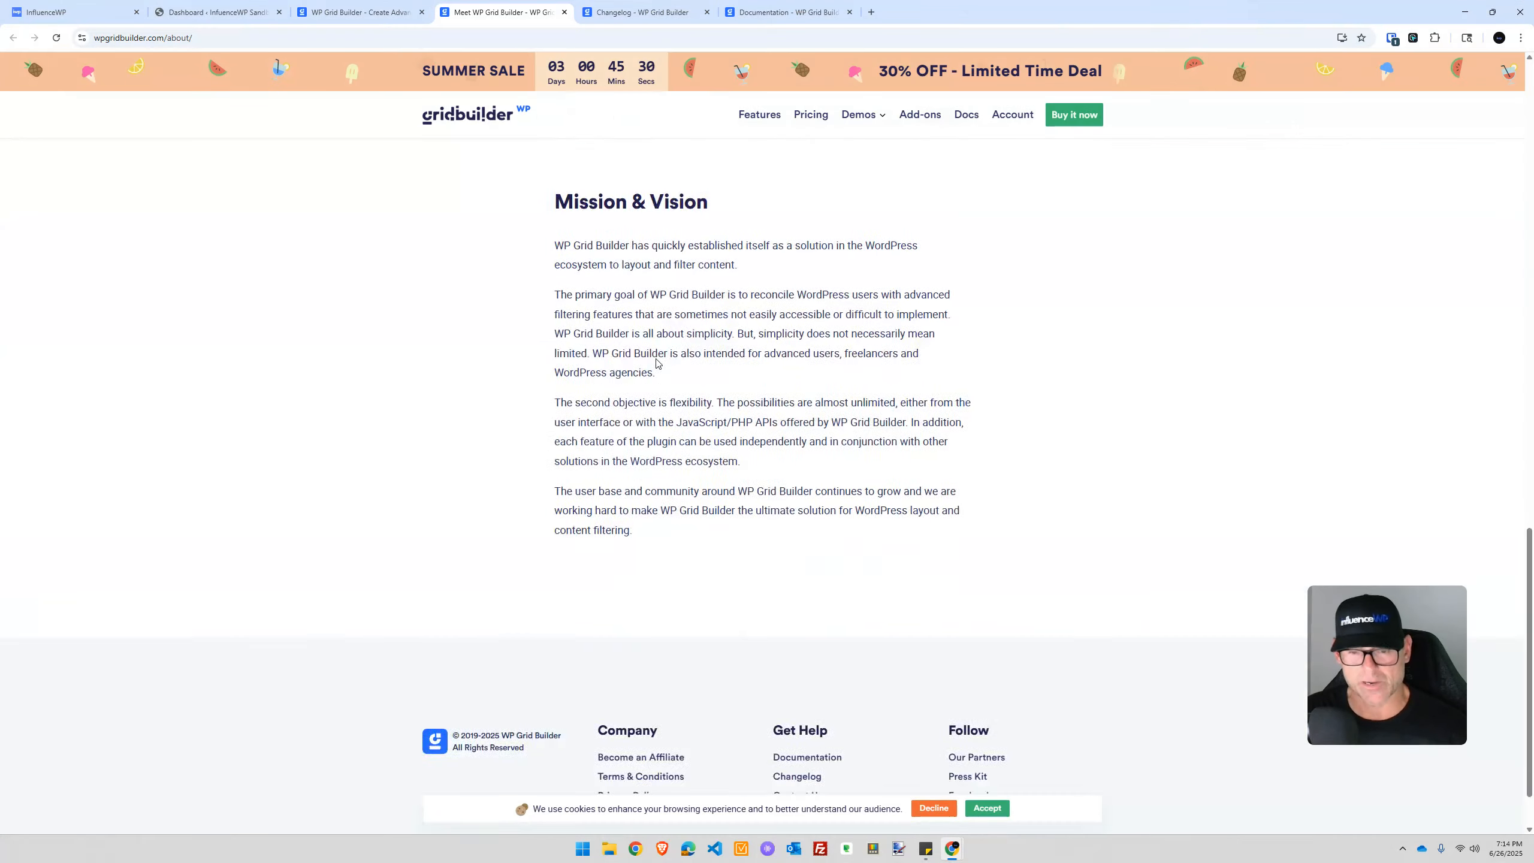
{"action": "scroll", "coordinate": [657, 359], "scroll_direction": "up", "scroll_amount": 12}
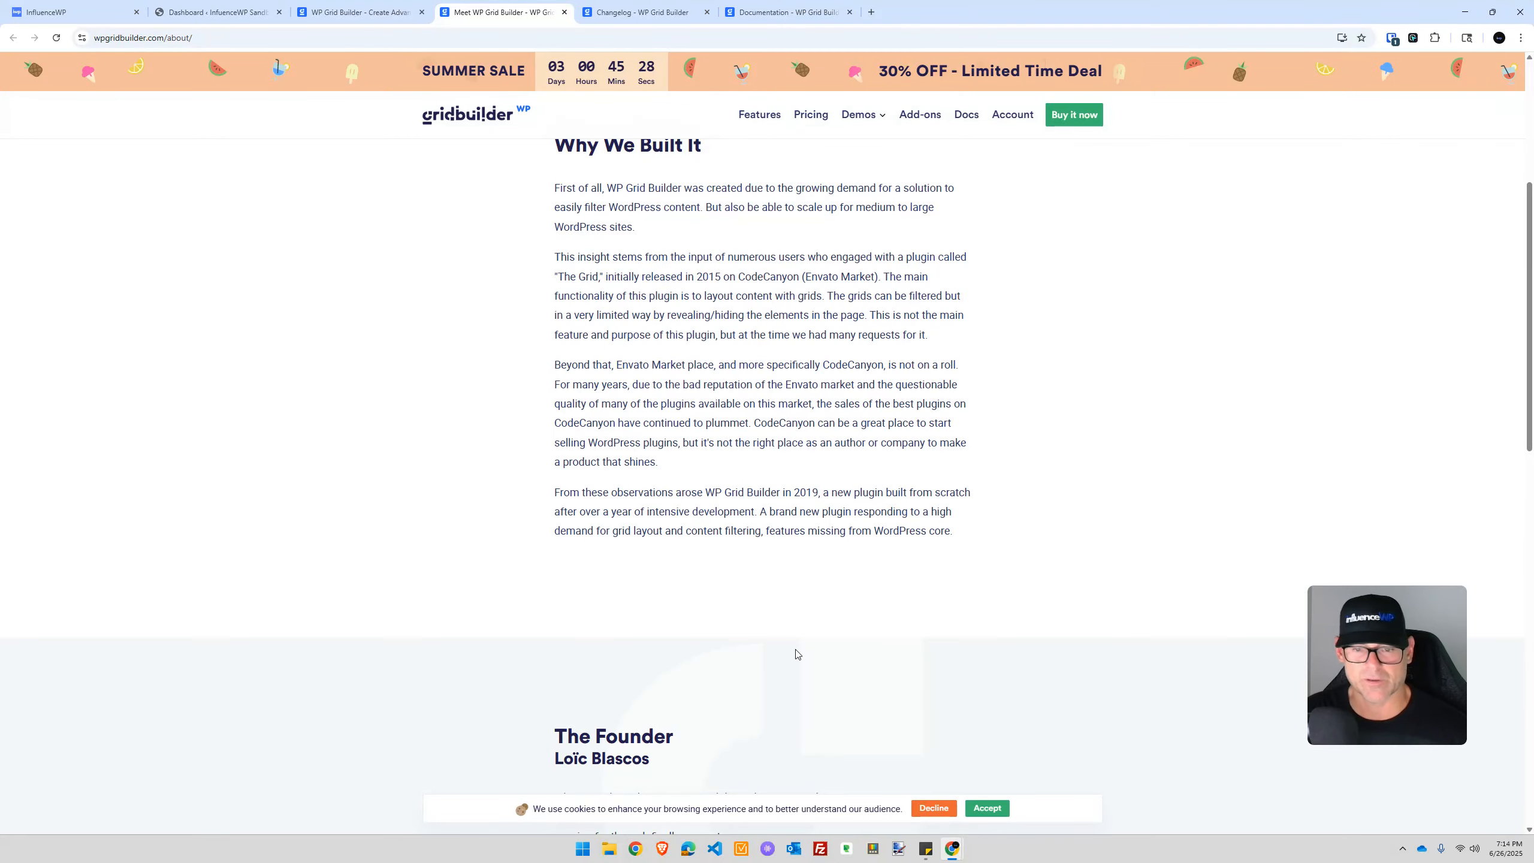
{"action": "scroll", "coordinate": [804, 691], "scroll_direction": "down", "scroll_amount": 8}
{"action": "scroll", "coordinate": [783, 668], "scroll_direction": "up", "scroll_amount": 13}
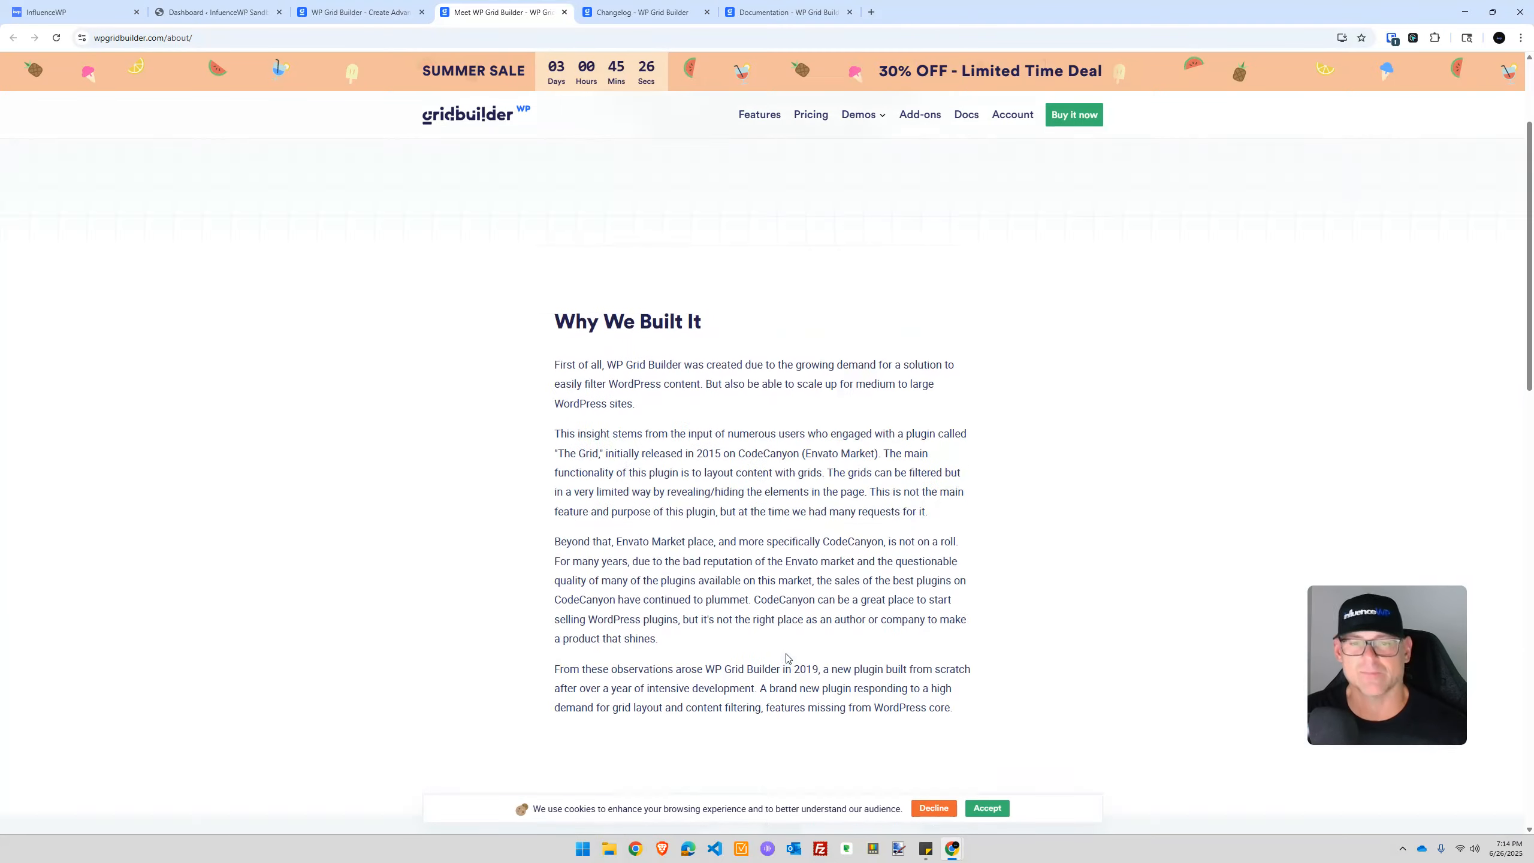
{"action": "scroll", "coordinate": [754, 428], "scroll_direction": "down", "scroll_amount": 15}
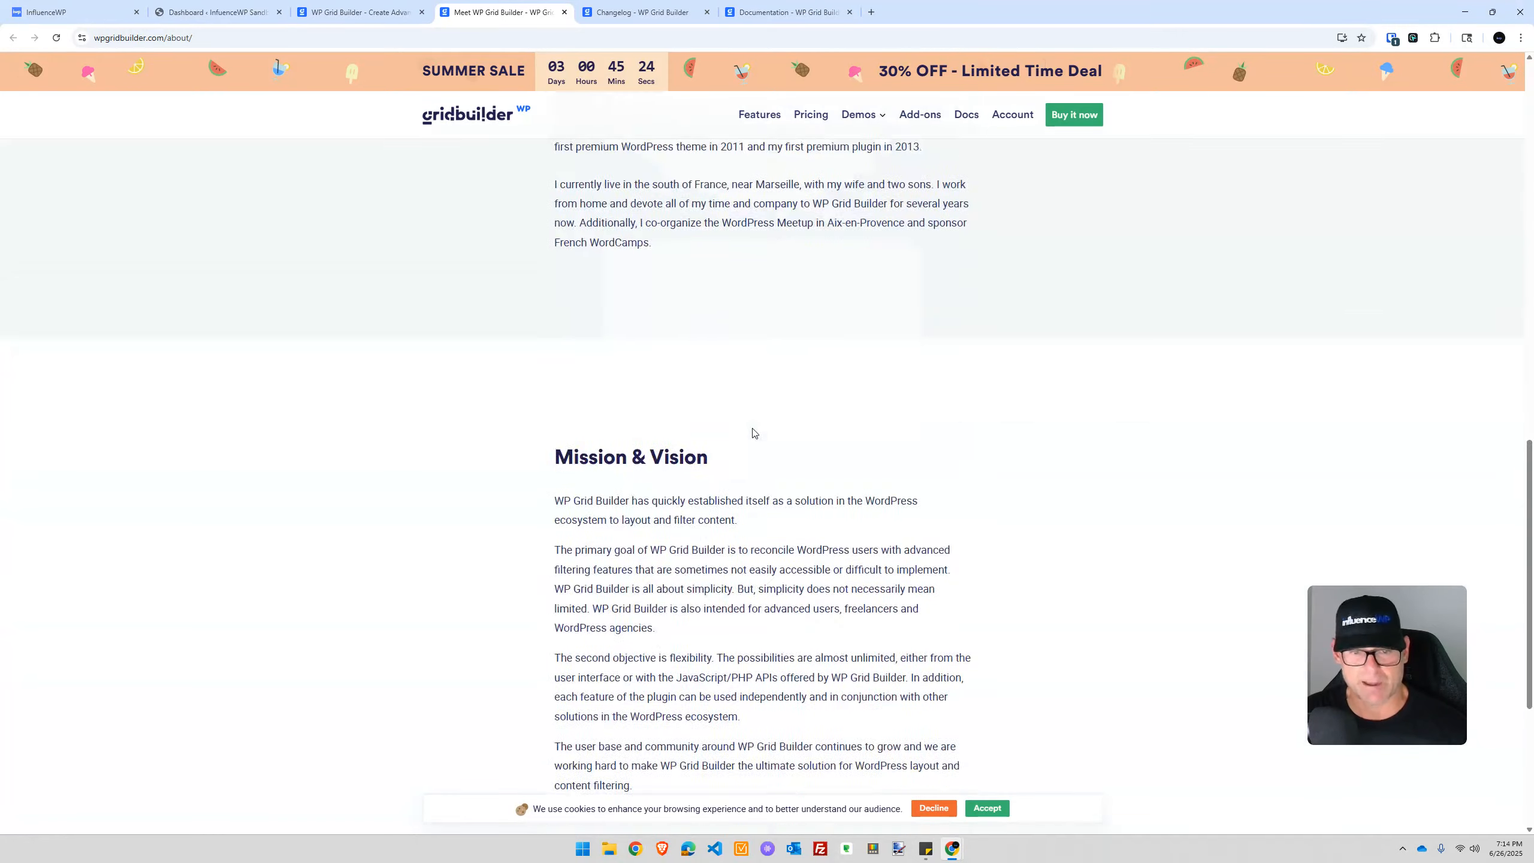
{"action": "scroll", "coordinate": [754, 428], "scroll_direction": "up", "scroll_amount": 5}
{"action": "scroll", "coordinate": [754, 428], "scroll_direction": "up", "scroll_amount": 6}
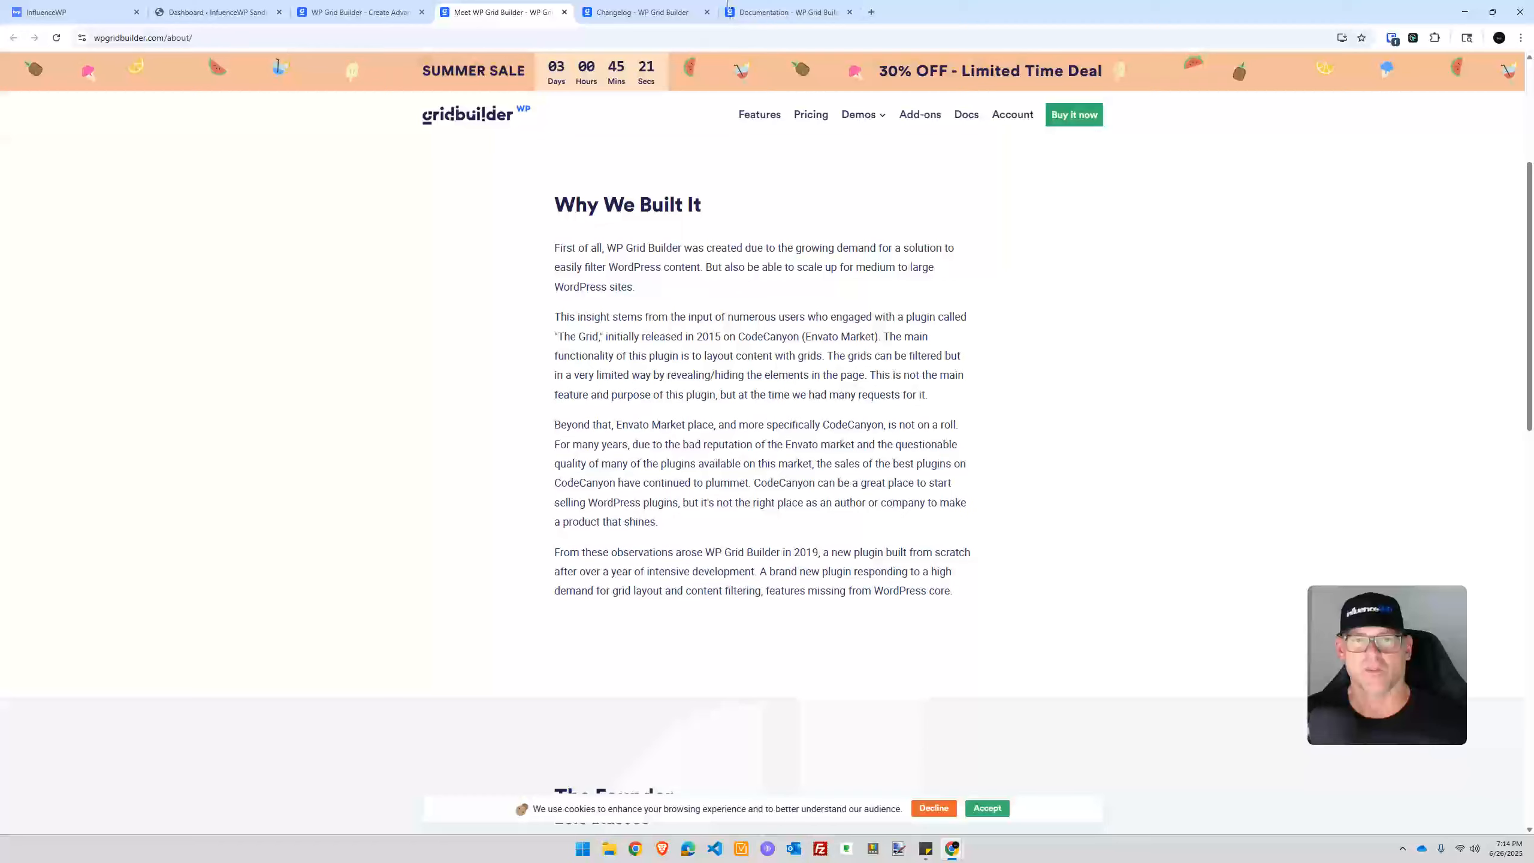
Review the recent releases in the plugin's changelog, highlighting the release date of v2.2.1
{"action": "key", "text": "ctrl+Tab"}
{"action": "scroll", "coordinate": [619, 483], "scroll_direction": "down", "scroll_amount": 2}
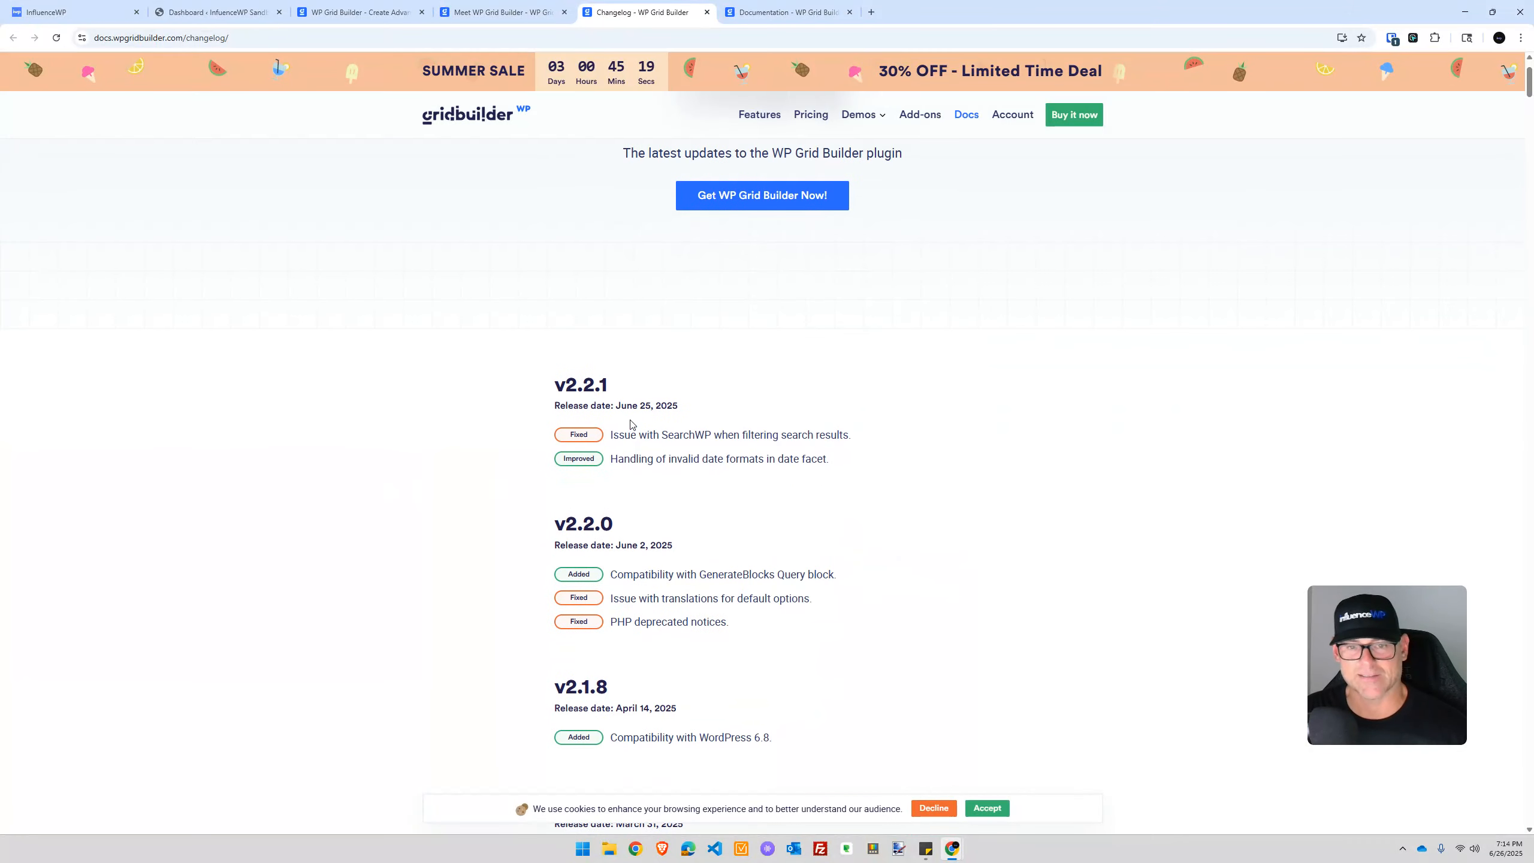
{"action": "left_click_drag", "start_coordinate": [616, 406], "coordinate": [678, 405]}
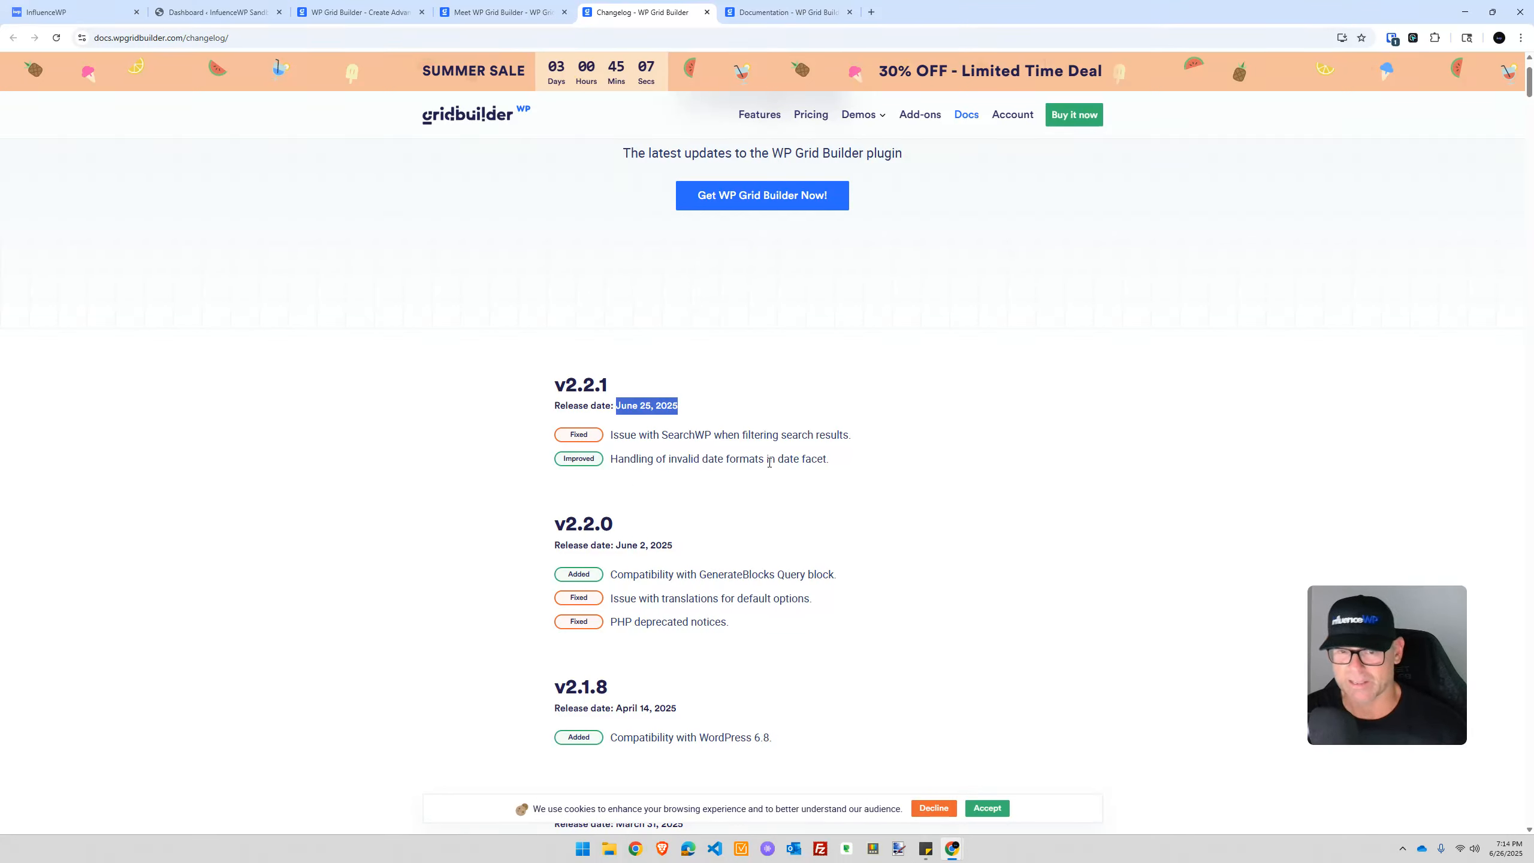
{"action": "scroll", "coordinate": [702, 431], "scroll_direction": "down", "scroll_amount": 1}
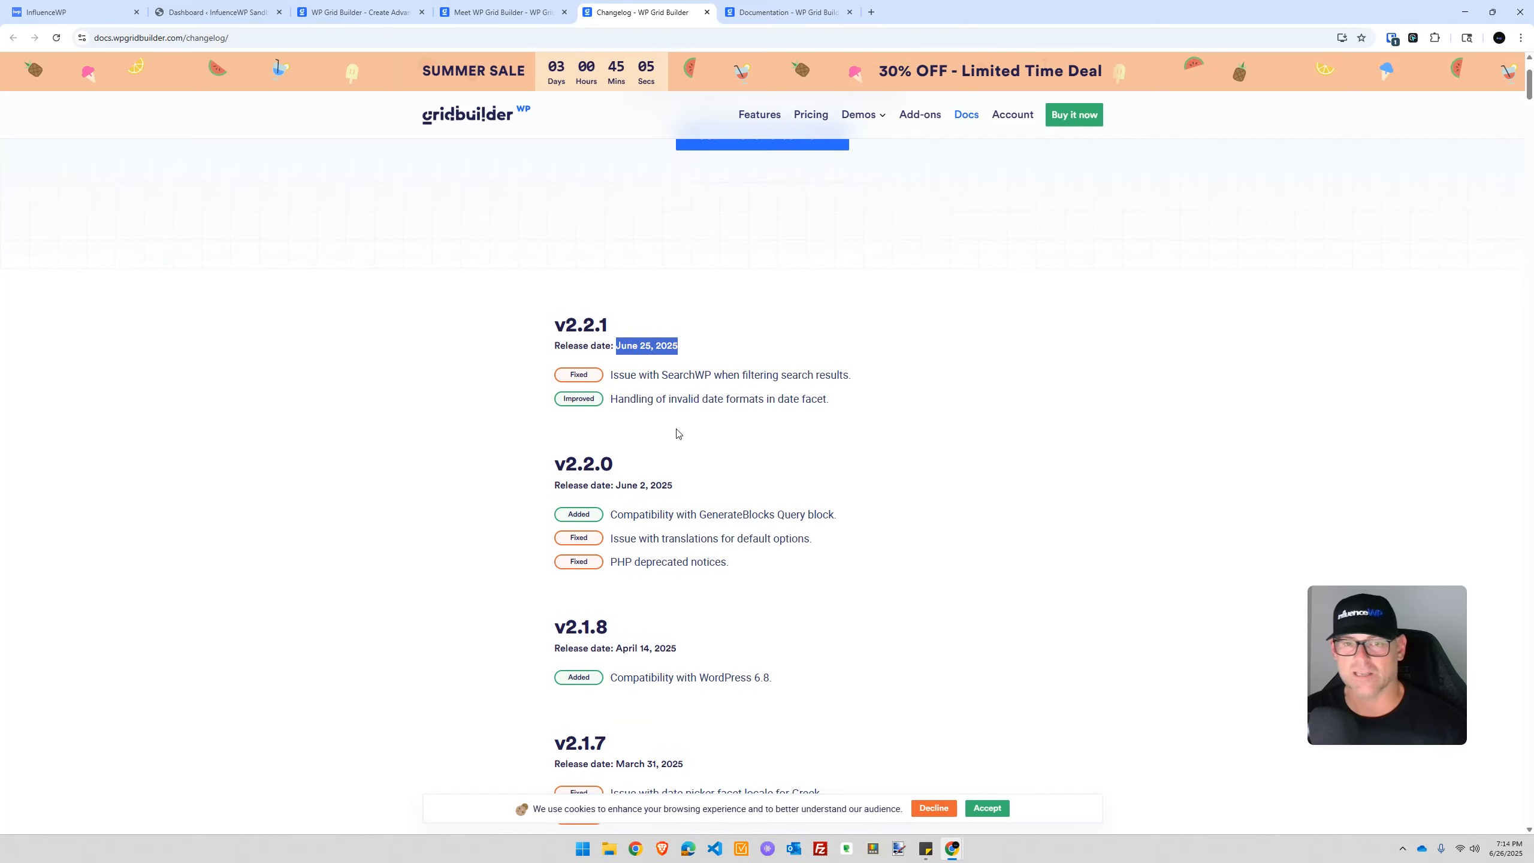
{"action": "scroll", "coordinate": [635, 446], "scroll_direction": "down", "scroll_amount": 2}
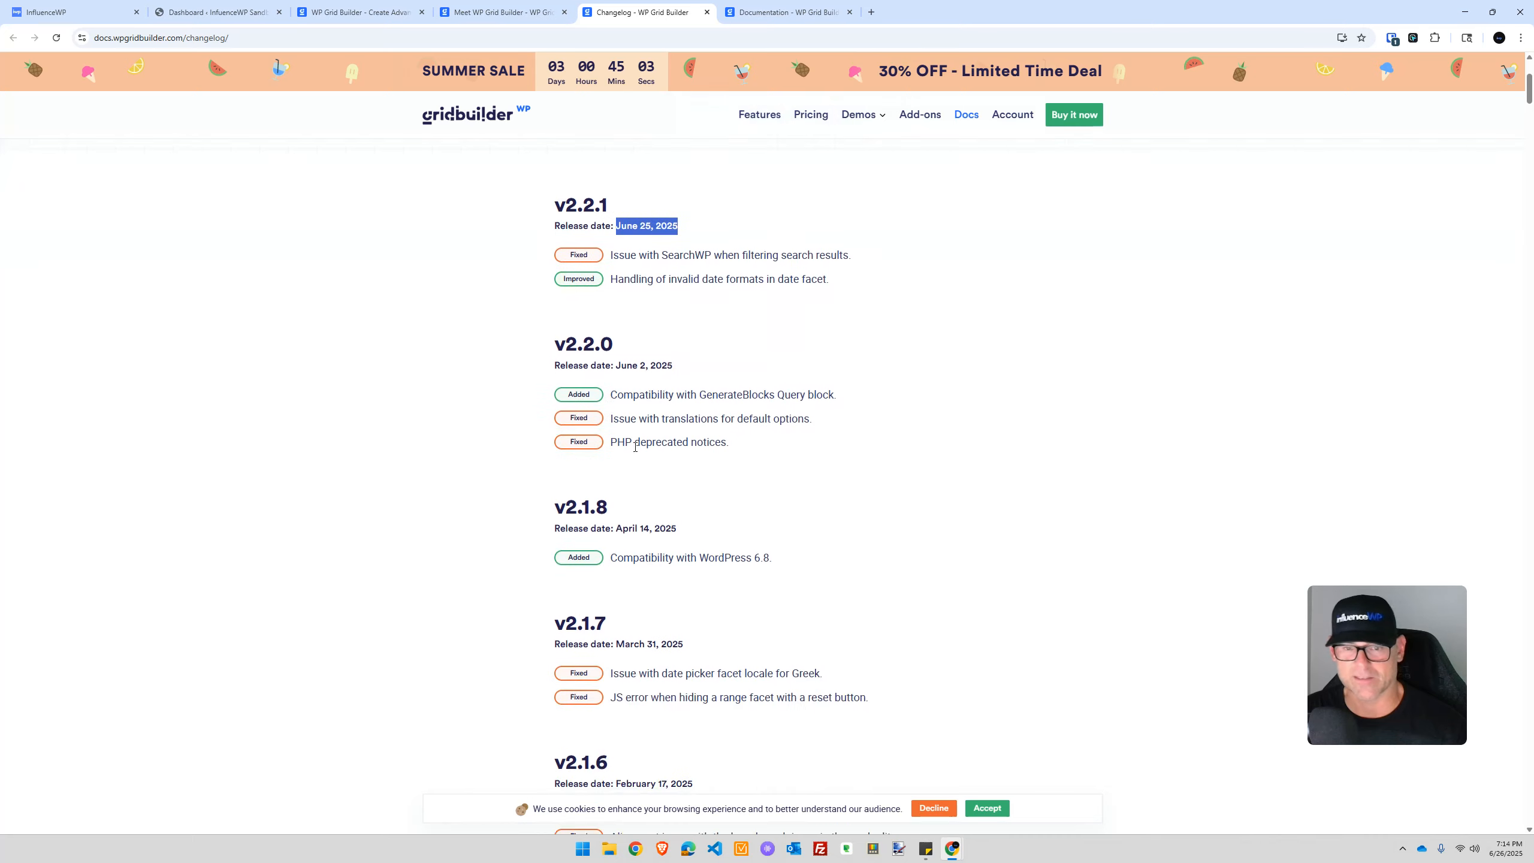
{"action": "scroll", "coordinate": [675, 391], "scroll_direction": "down", "scroll_amount": 1}
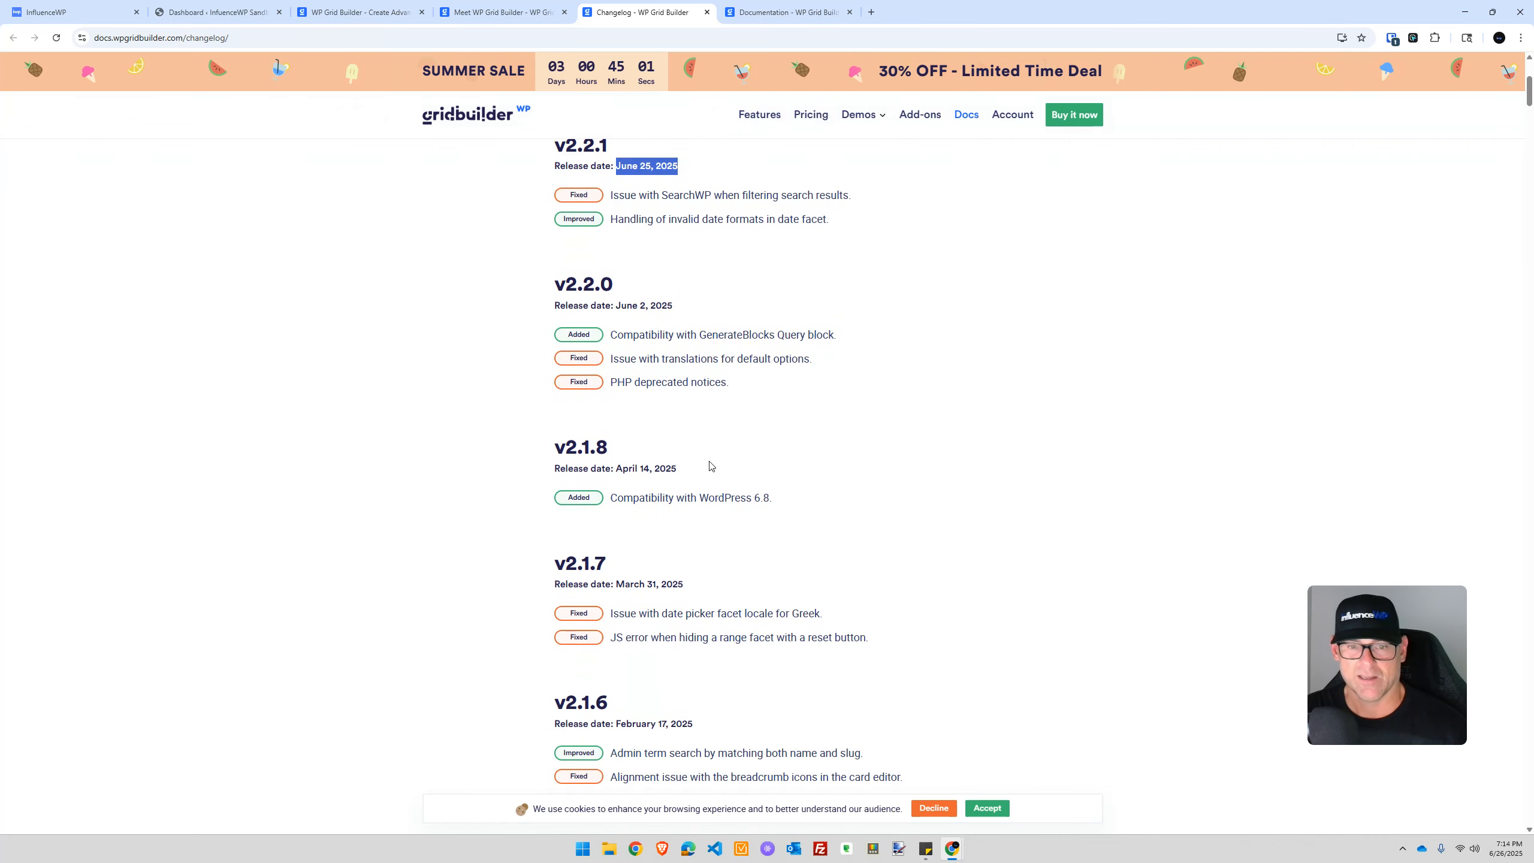
{"action": "scroll", "coordinate": [672, 510], "scroll_direction": "up", "scroll_amount": 6}
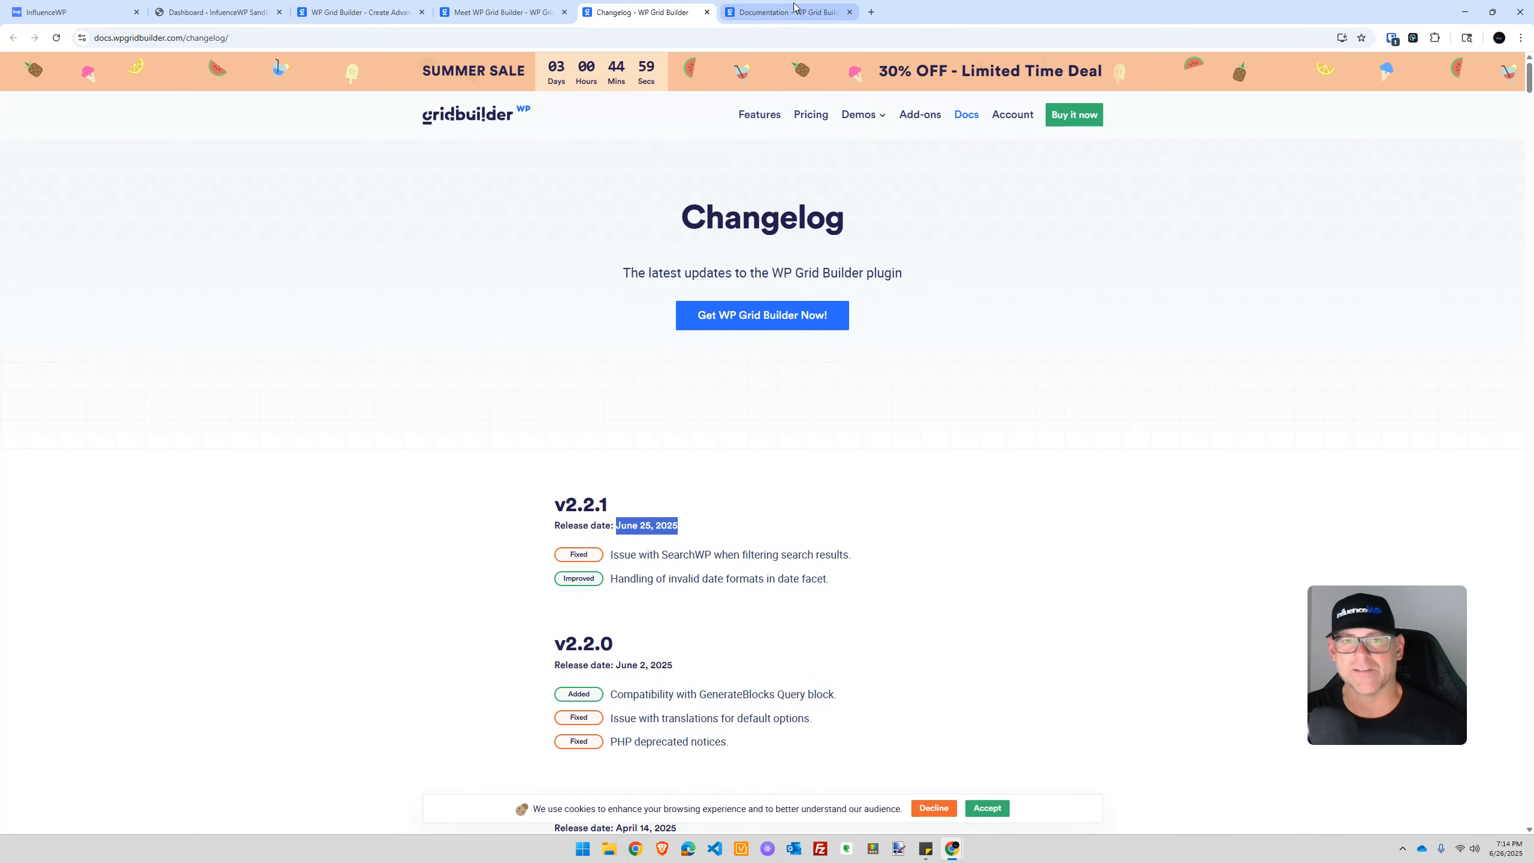
Look over the resource categories on the Documentation page and close that page
{"action": "left_click", "coordinate": [774, 5]}
{"action": "scroll", "coordinate": [172, 445], "scroll_direction": "down", "scroll_amount": 2}
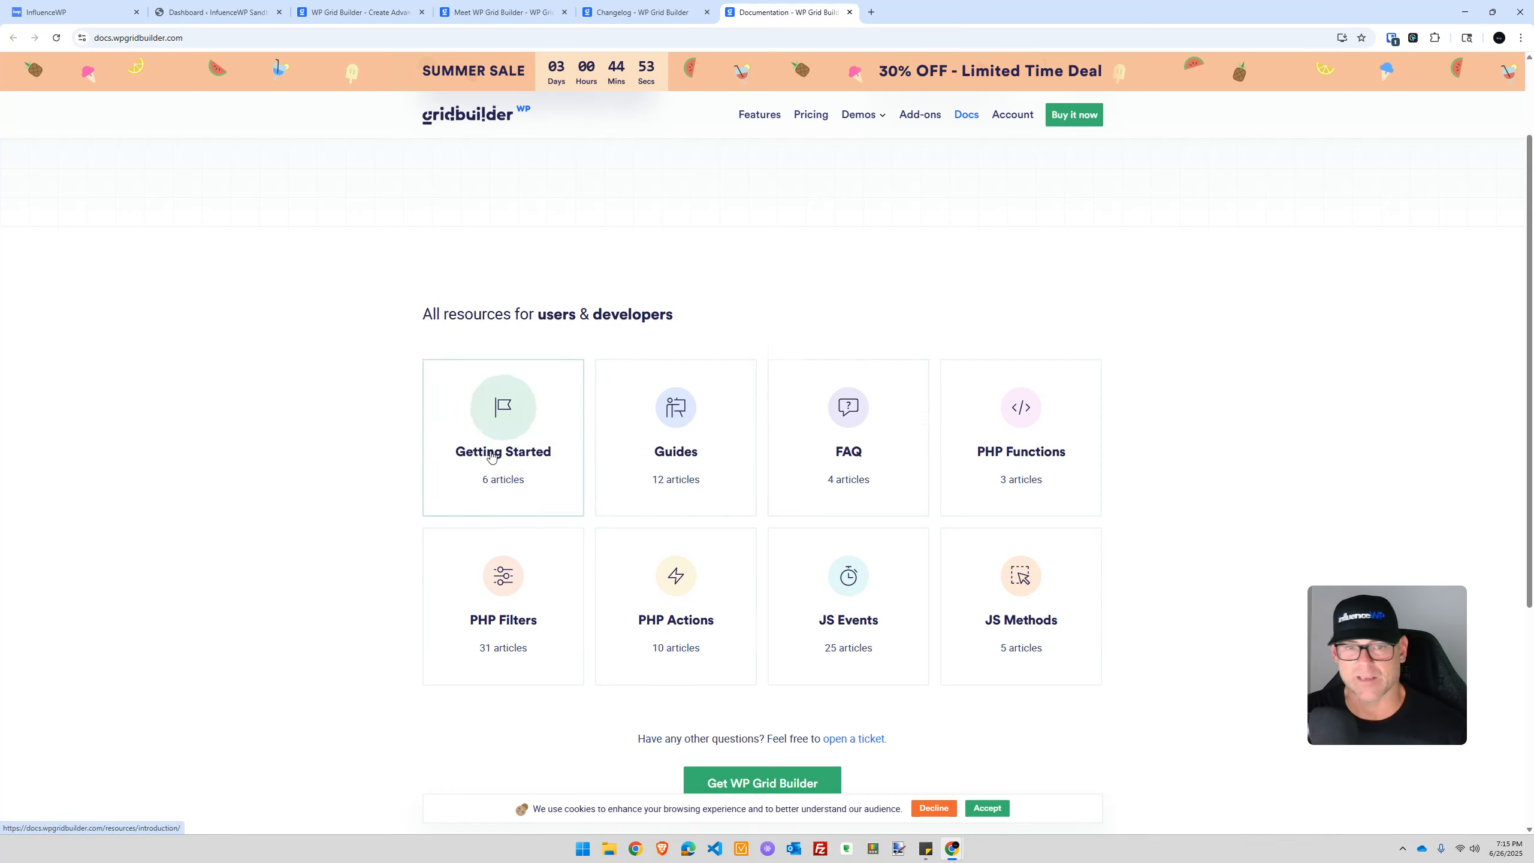
{"action": "scroll", "coordinate": [496, 445], "scroll_direction": "down", "scroll_amount": 3}
{"action": "scroll", "coordinate": [504, 447], "scroll_direction": "up", "scroll_amount": 5}
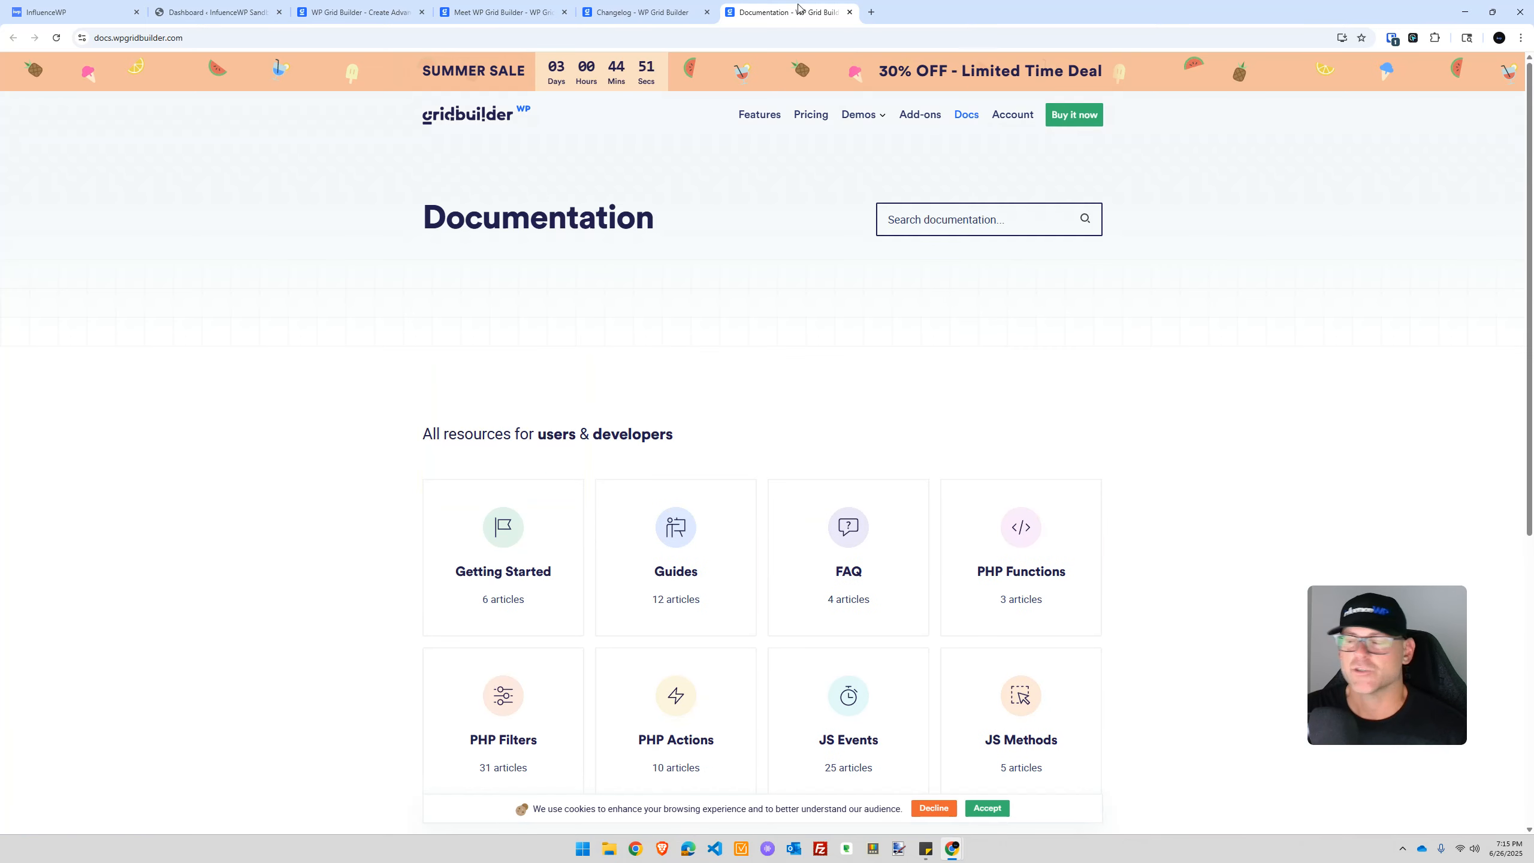
{"action": "key", "text": "ctrl+w"}
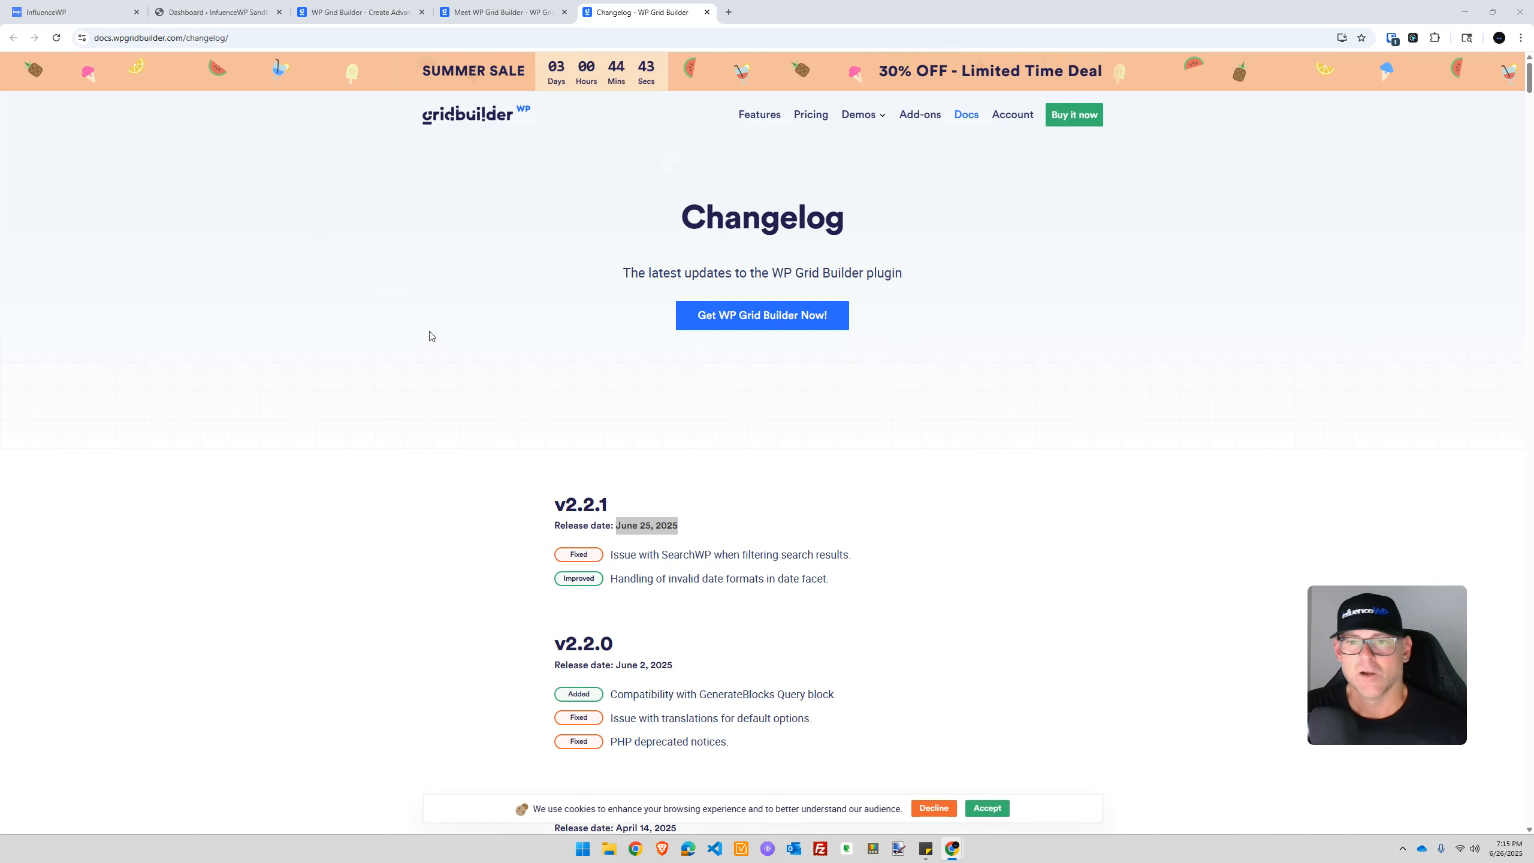
Open the WP Grid Builder Add-ons page and examine the available integrations from Bricks through LearnDash
{"action": "mouse_move", "coordinate": [869, 117]}
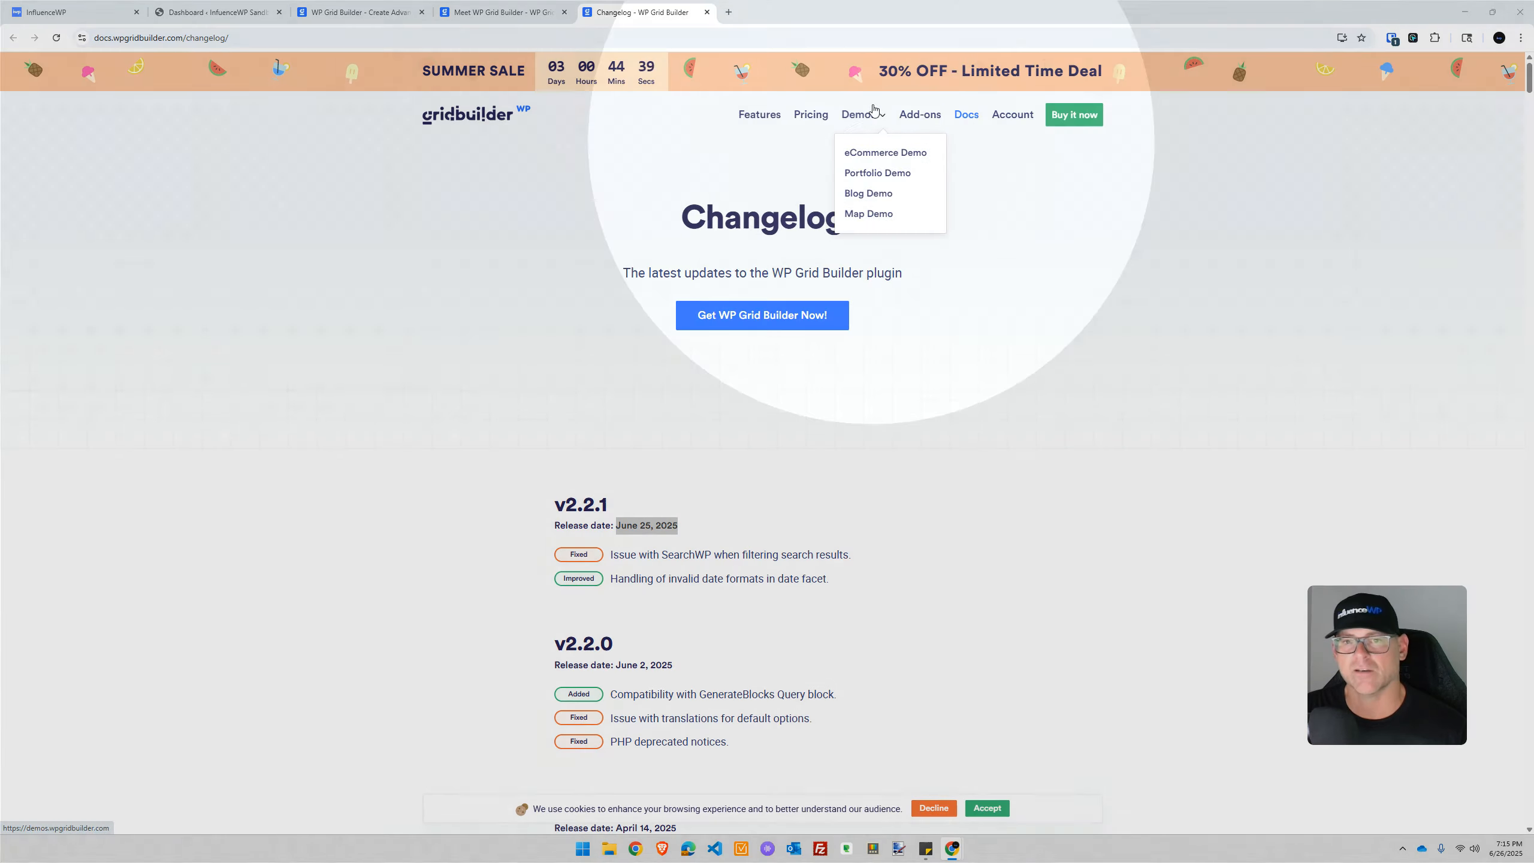
{"action": "left_click", "coordinate": [919, 115]}
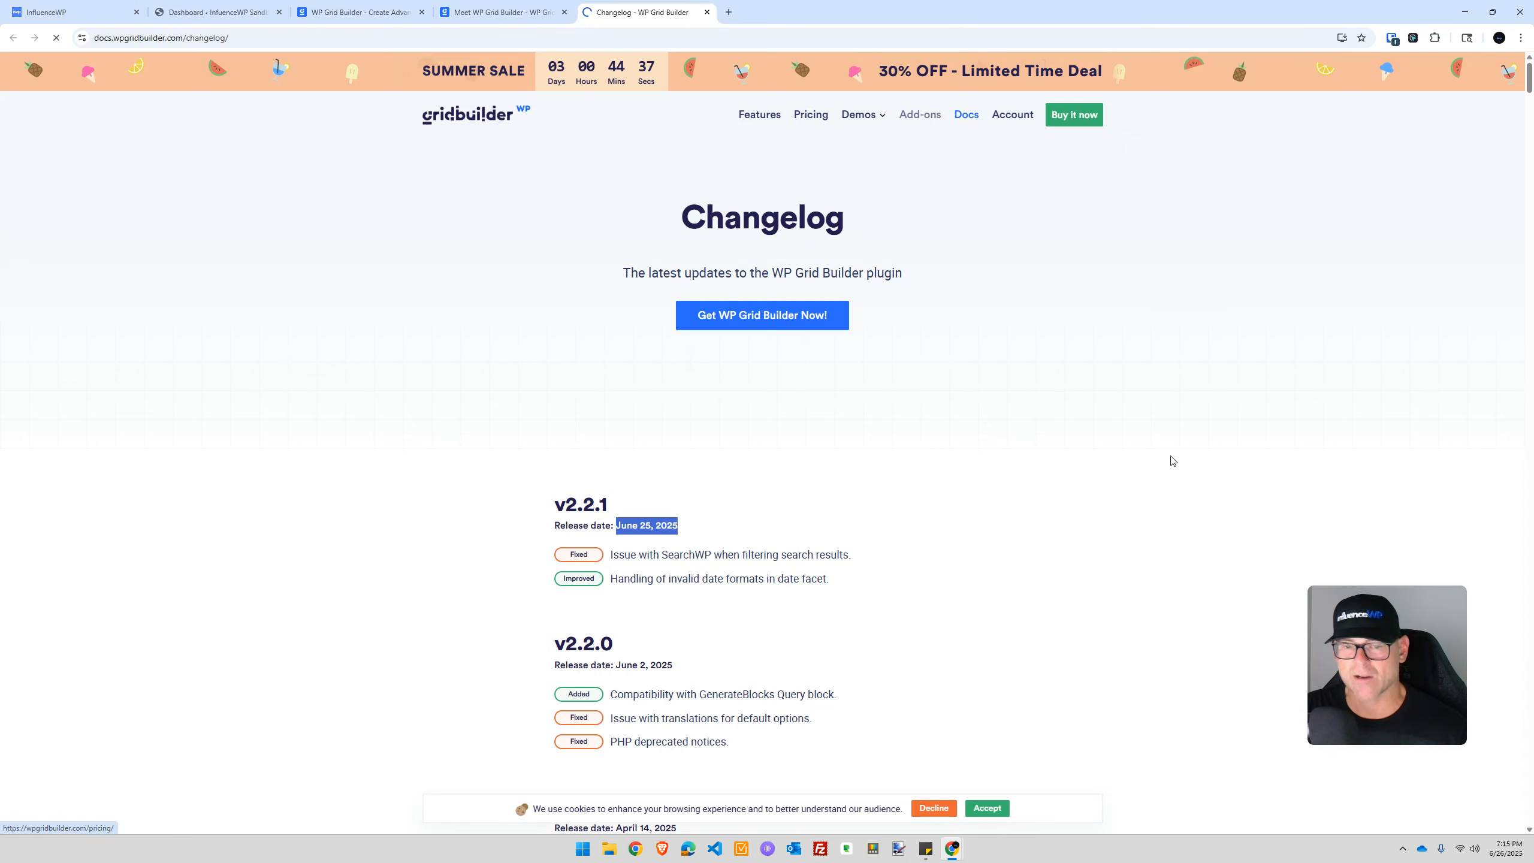
{"action": "scroll", "coordinate": [411, 514], "scroll_direction": "down", "scroll_amount": 5}
{"action": "scroll", "coordinate": [512, 387], "scroll_direction": "up", "scroll_amount": 2}
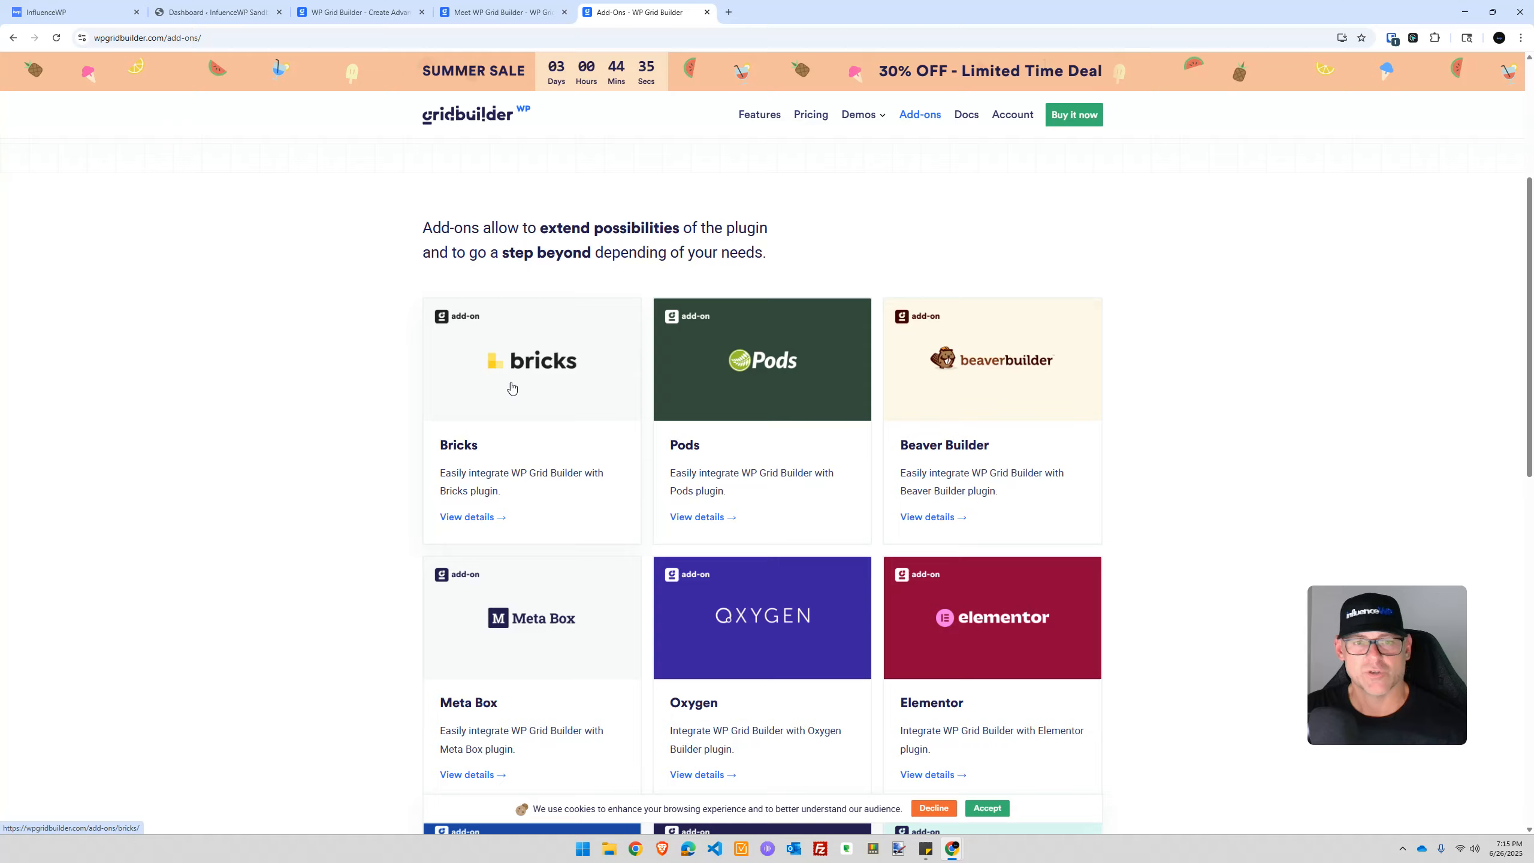
{"action": "scroll", "coordinate": [560, 443], "scroll_direction": "down", "scroll_amount": 3}
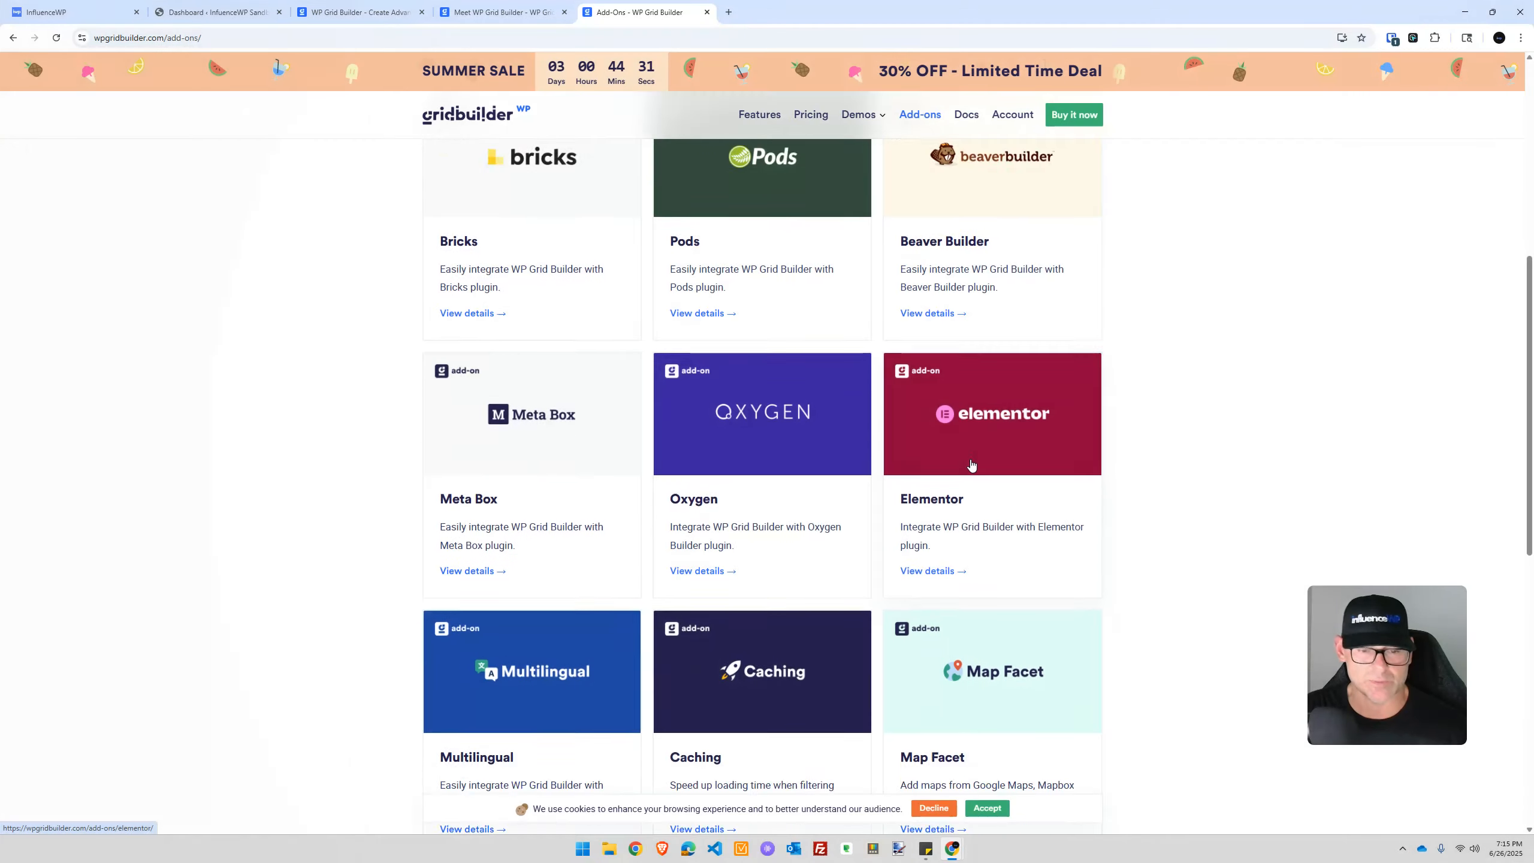
{"action": "scroll", "coordinate": [782, 527], "scroll_direction": "down", "scroll_amount": 3}
{"action": "scroll", "coordinate": [531, 553], "scroll_direction": "down", "scroll_amount": 3}
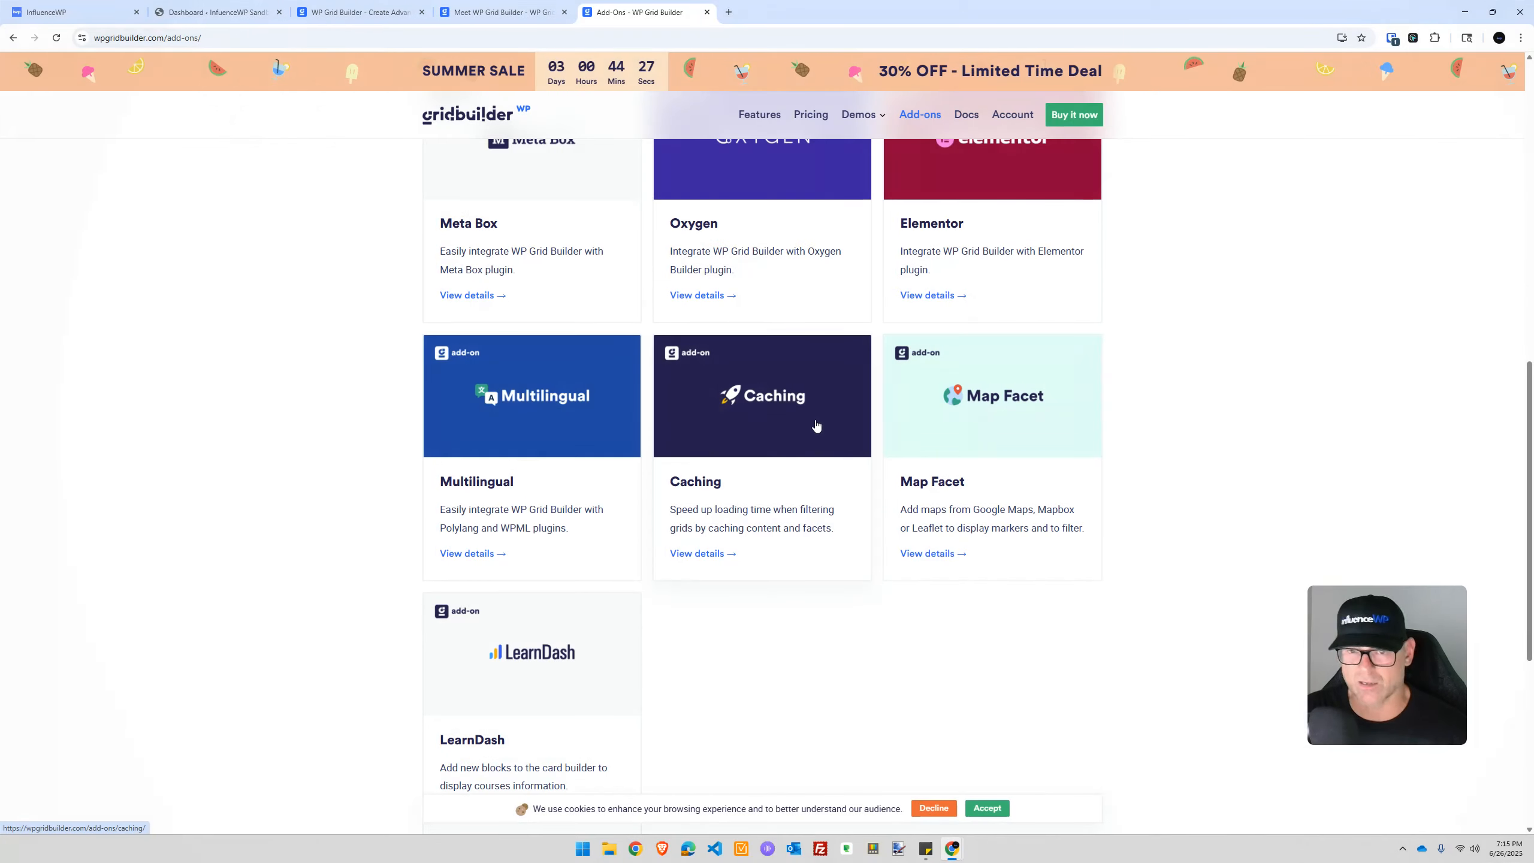
{"action": "scroll", "coordinate": [598, 544], "scroll_direction": "down", "scroll_amount": 4}
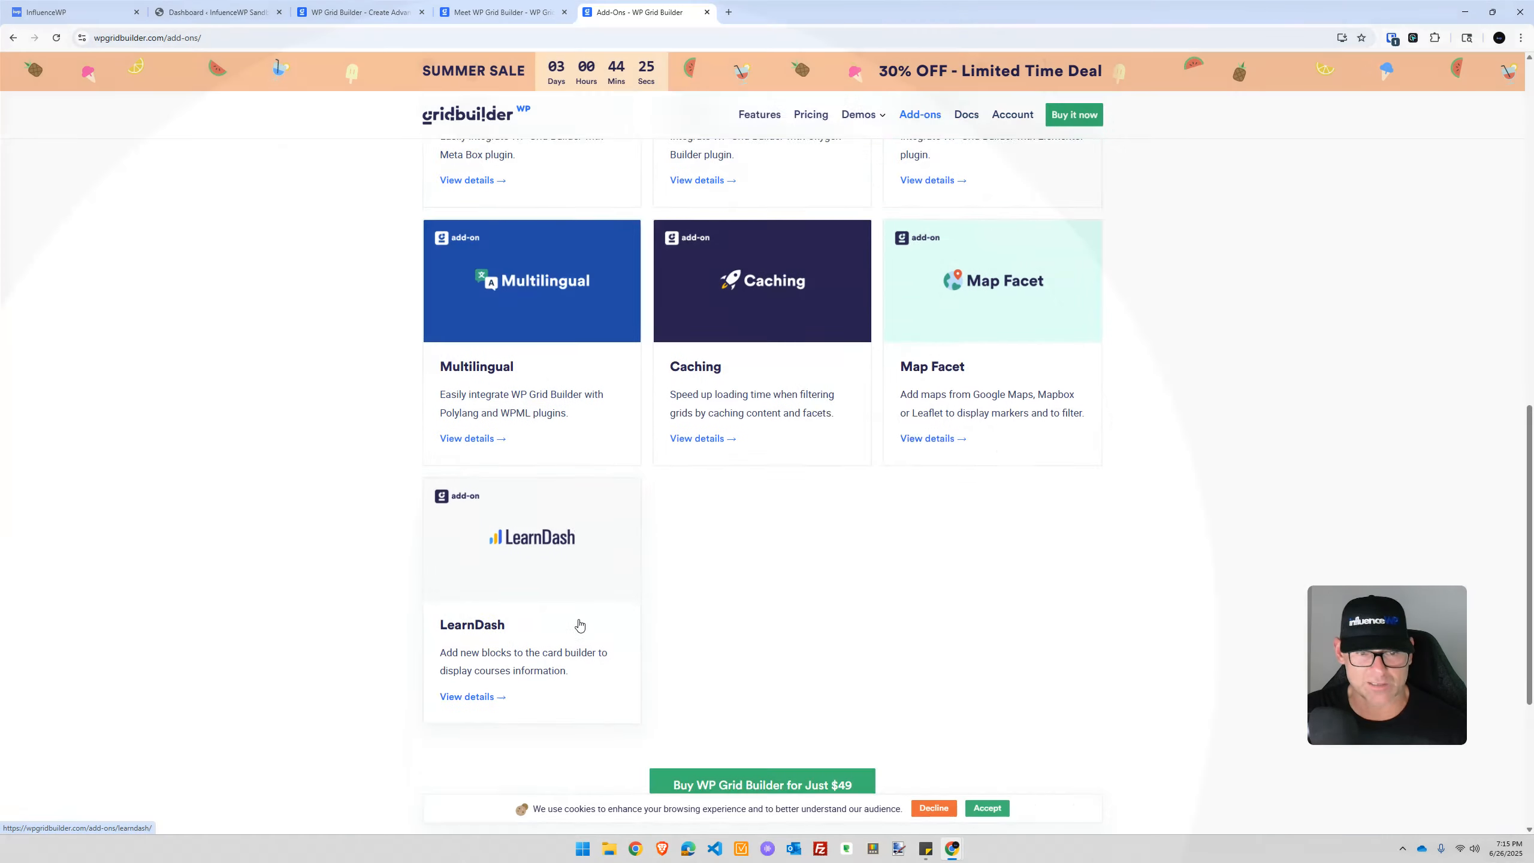
{"action": "scroll", "coordinate": [521, 495], "scroll_direction": "down", "scroll_amount": 3}
{"action": "scroll", "coordinate": [517, 495], "scroll_direction": "up", "scroll_amount": 3}
{"action": "scroll", "coordinate": [518, 565], "scroll_direction": "down", "scroll_amount": 3}
{"action": "scroll", "coordinate": [532, 423], "scroll_direction": "up", "scroll_amount": 15}
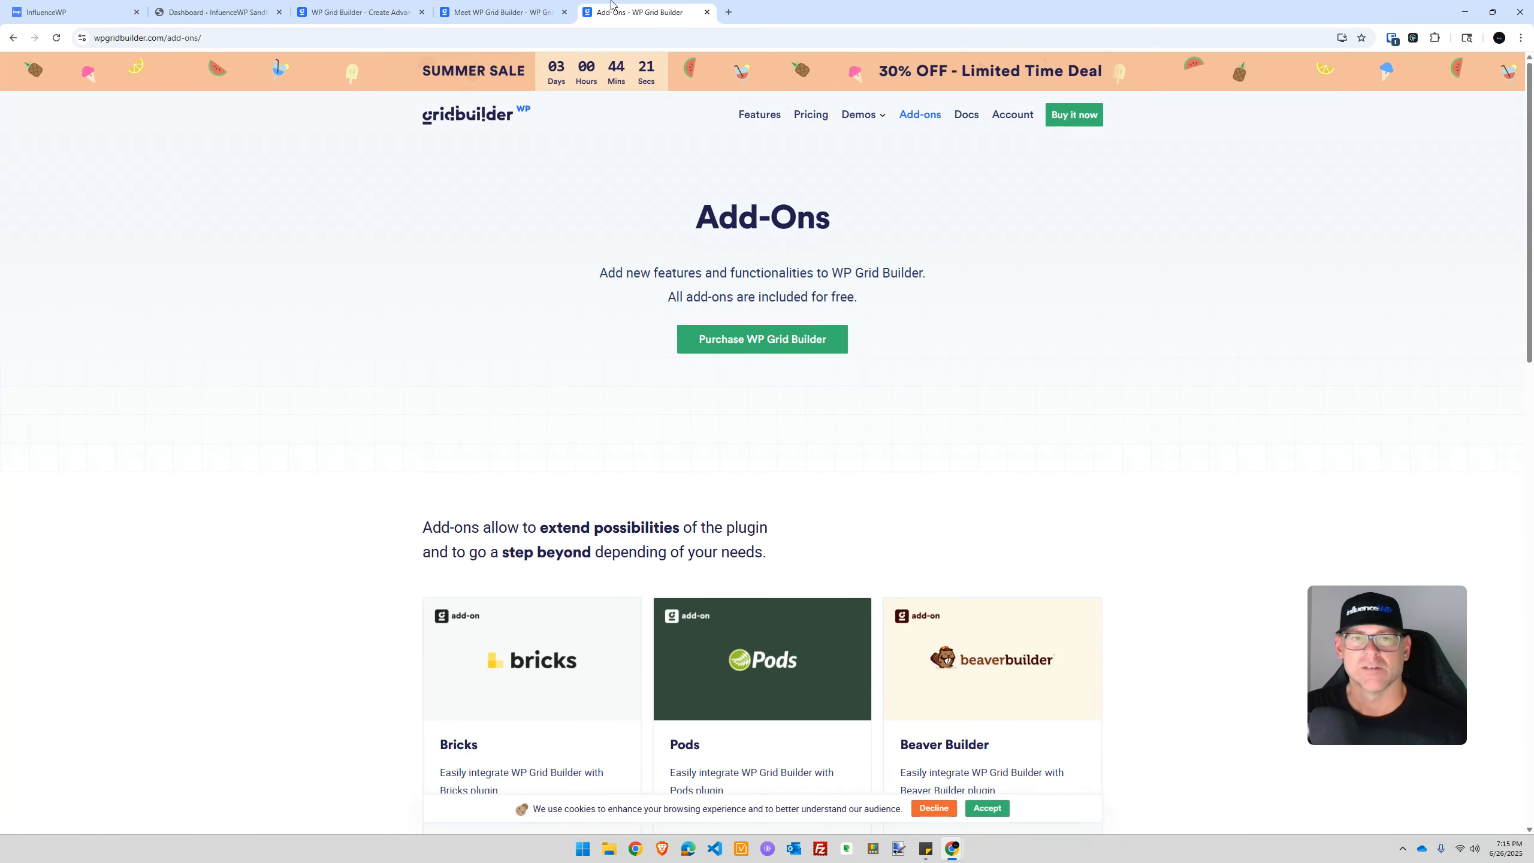
Close the remaining WP Grid Builder website pages and open the installed plugins list in the sandbox's WordPress admin
{"action": "left_click", "coordinate": [706, 12]}
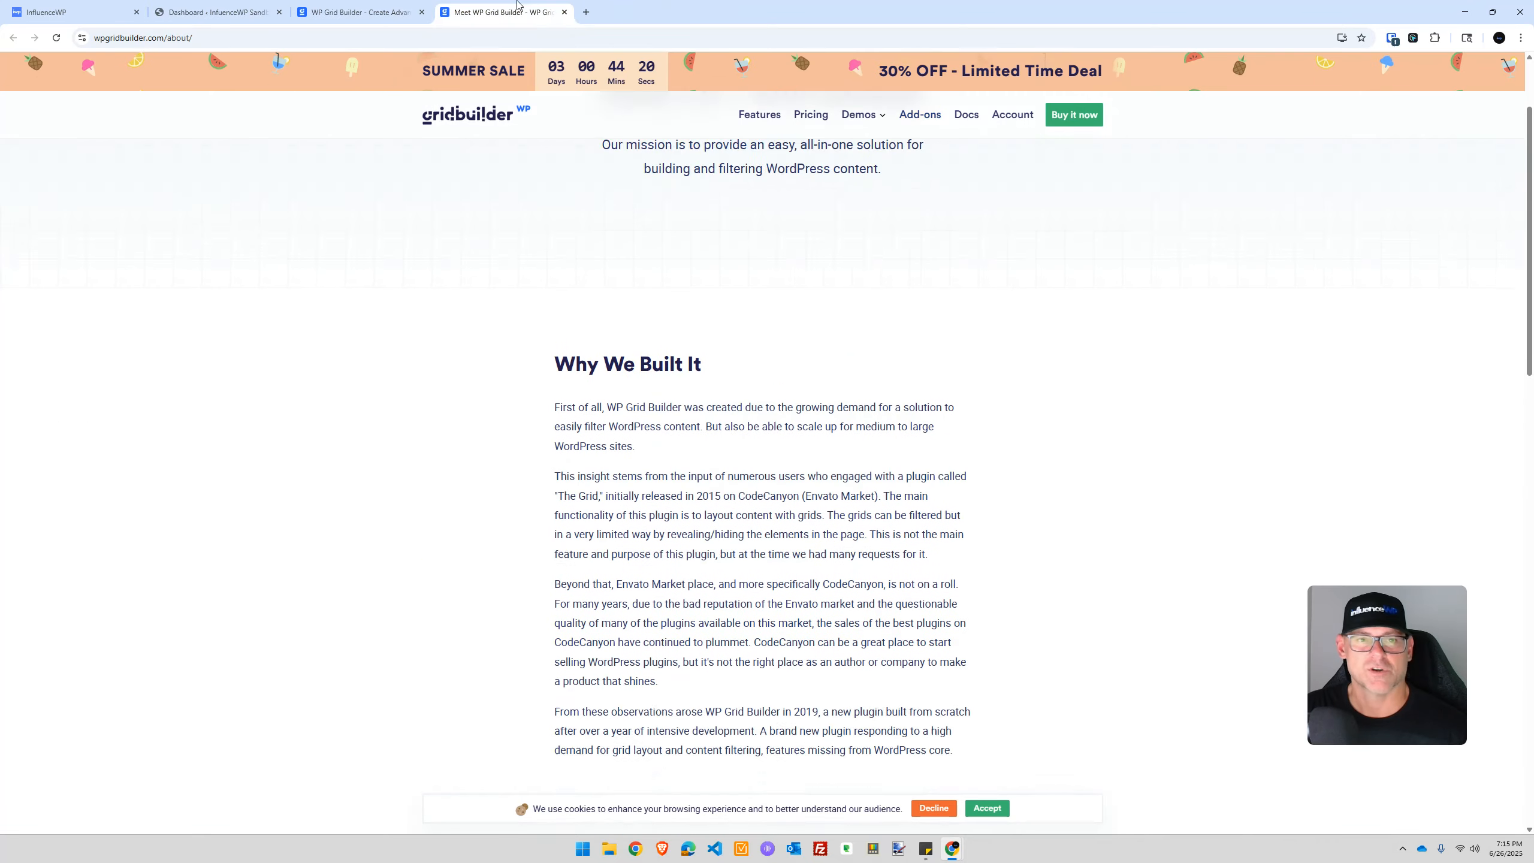
{"action": "left_click", "coordinate": [562, 12]}
{"action": "left_click", "coordinate": [421, 12]}
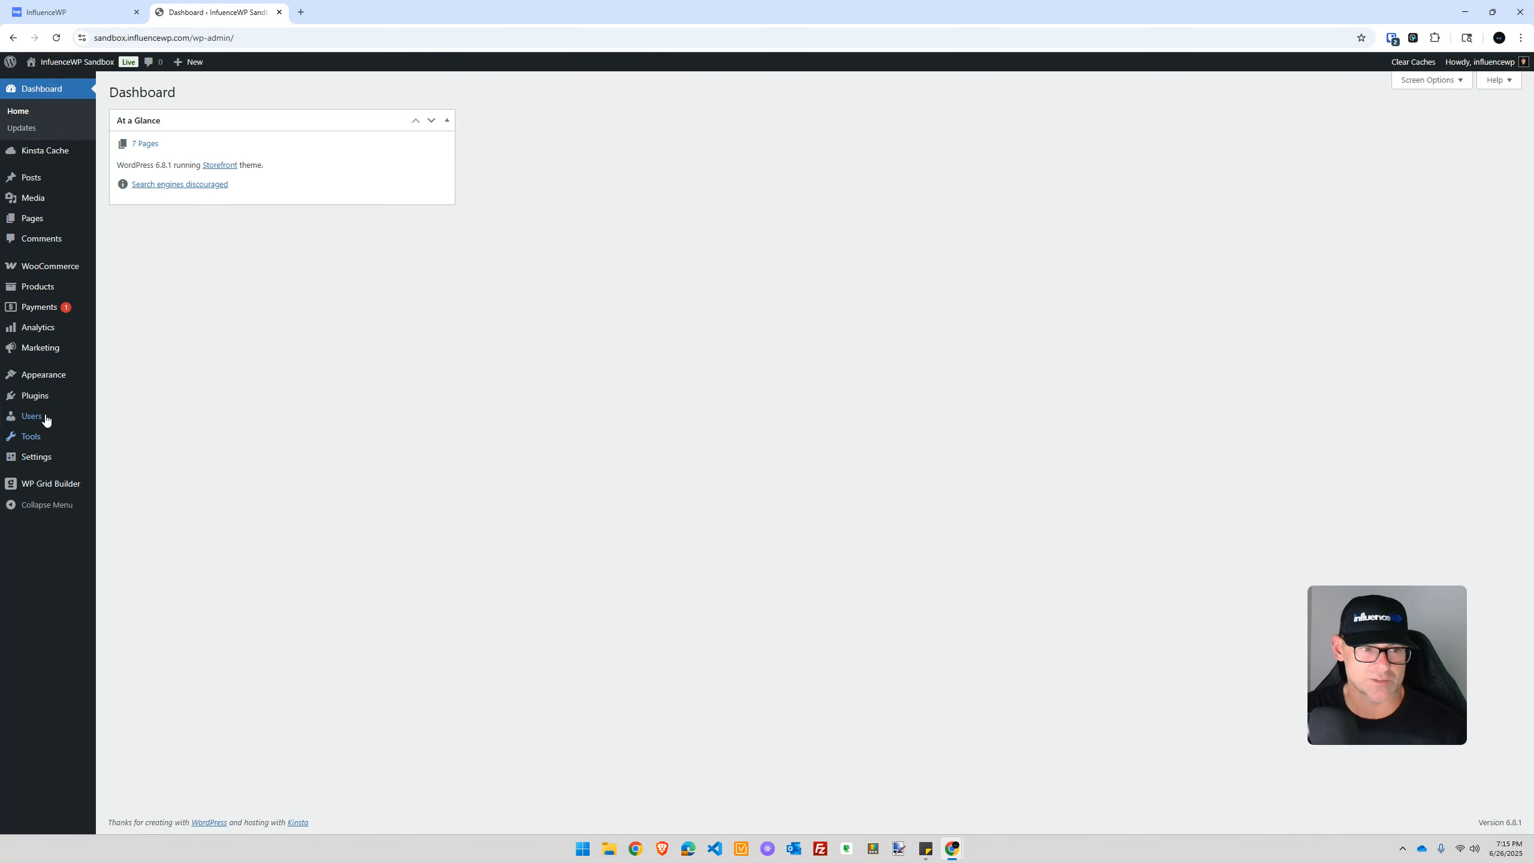
{"action": "left_click", "coordinate": [35, 396]}
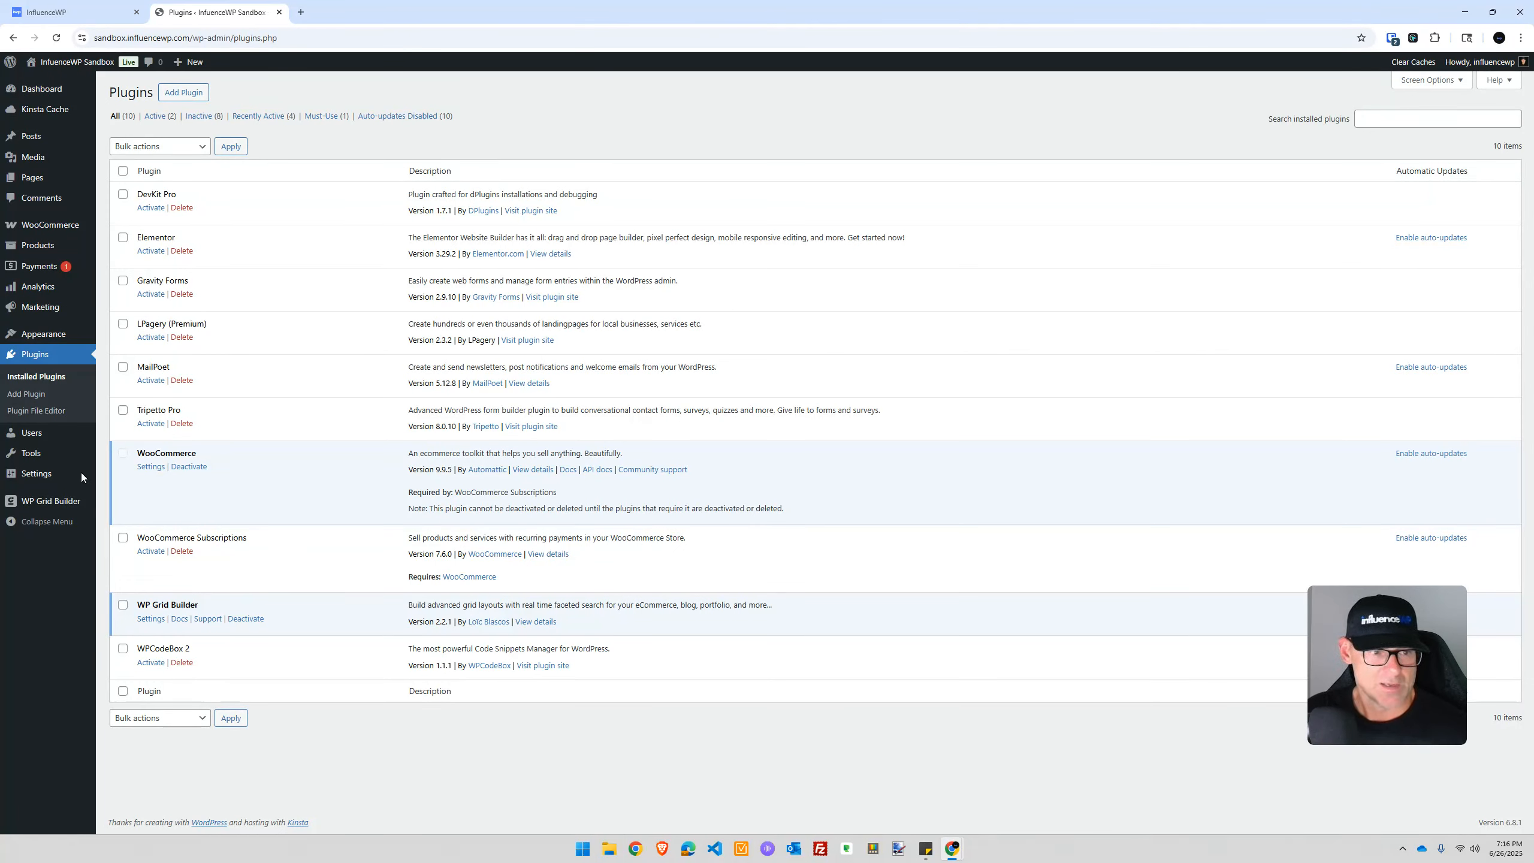
Open the WP Grid Builder dashboard and look through the demo grids, cards and facets offered for import
{"action": "mouse_move", "coordinate": [51, 504]}
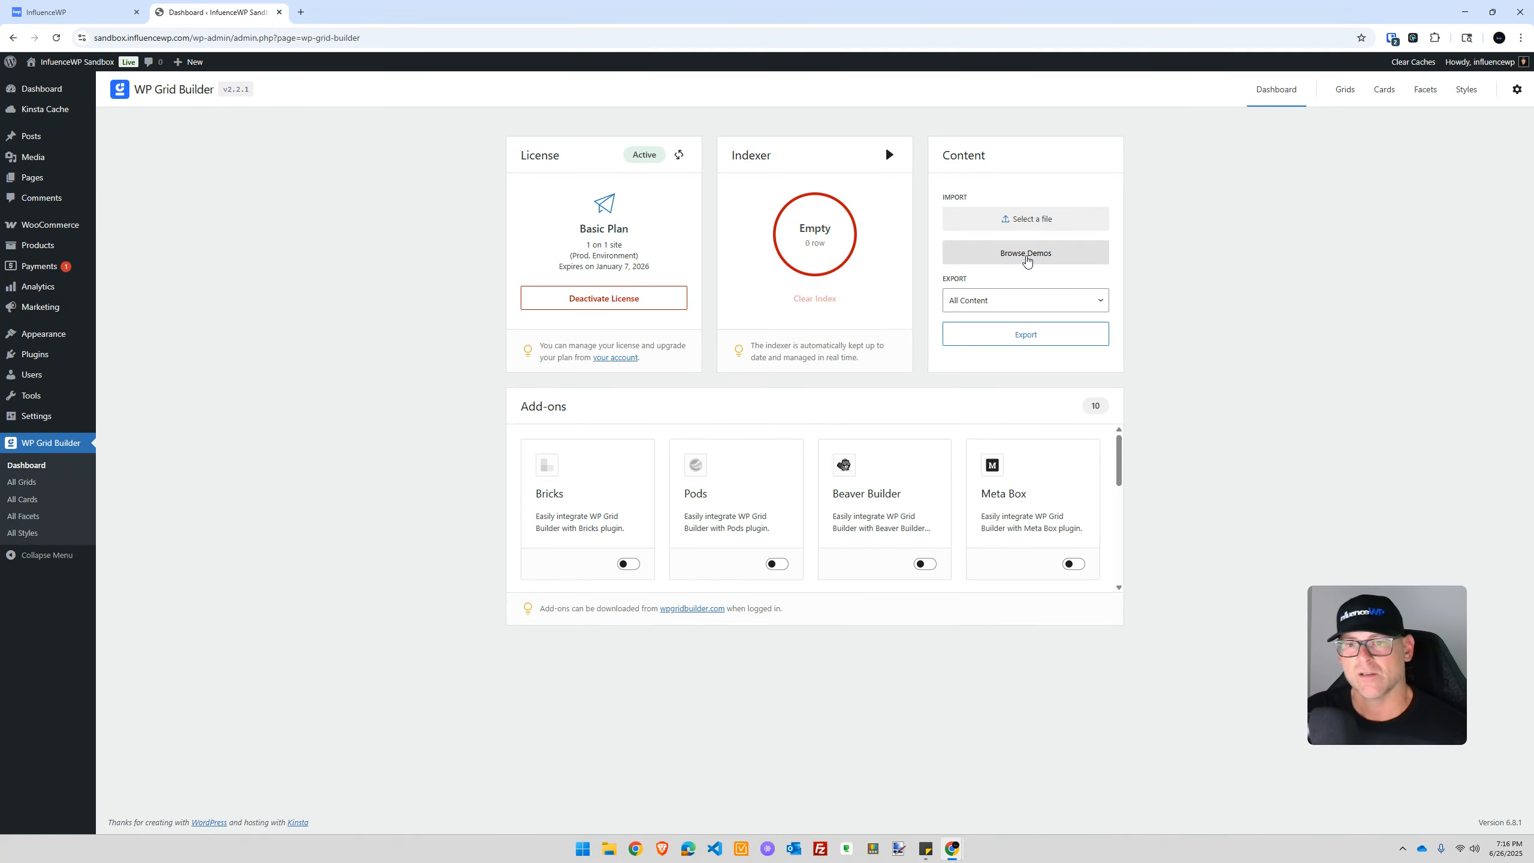
{"action": "left_click", "coordinate": [1026, 259]}
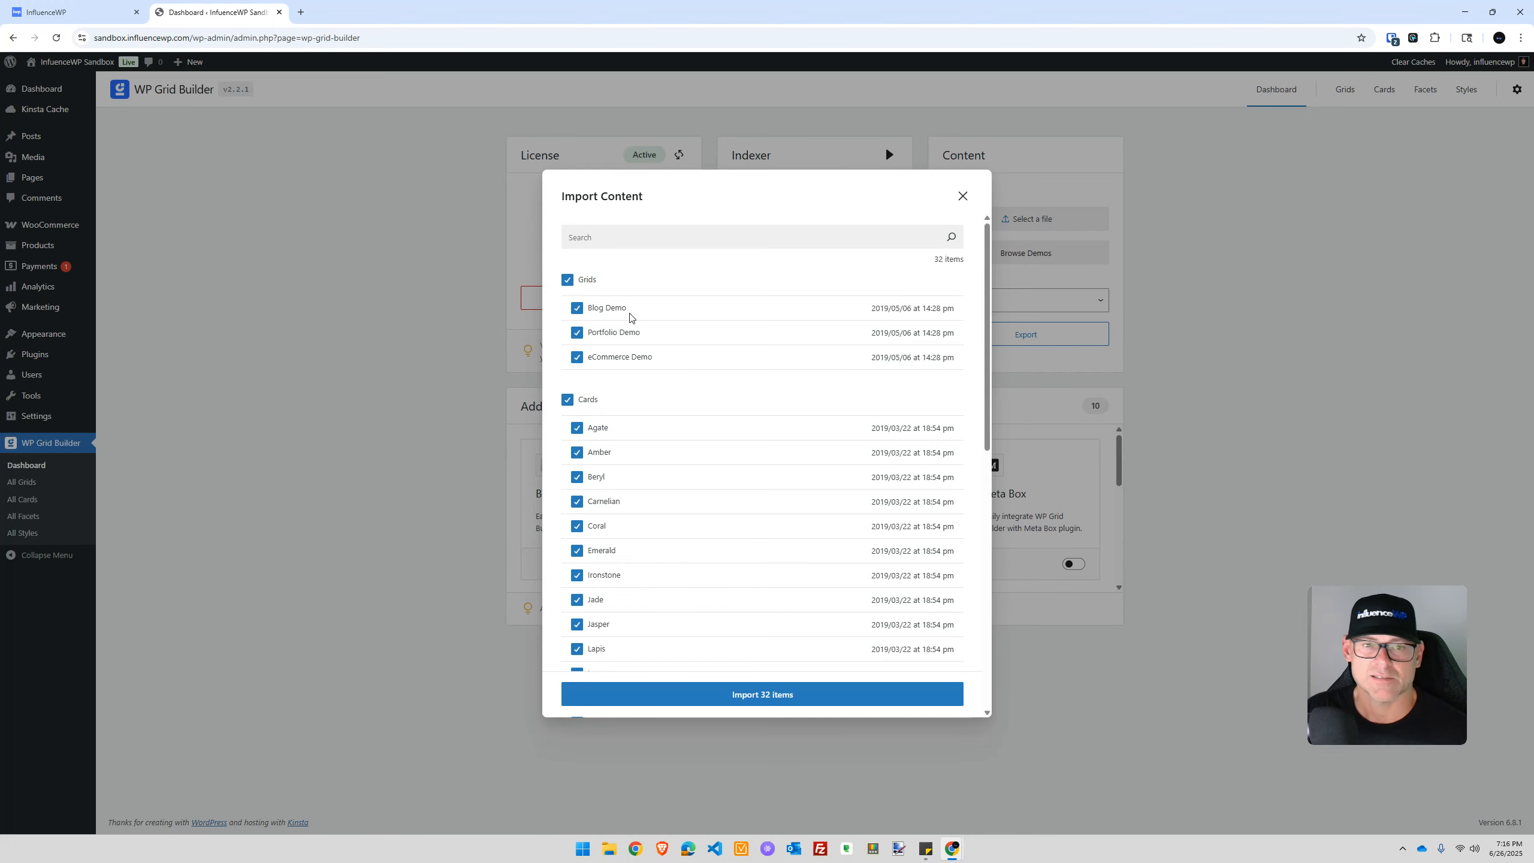
{"action": "scroll", "coordinate": [629, 315], "scroll_direction": "down", "scroll_amount": 4}
{"action": "scroll", "coordinate": [629, 314], "scroll_direction": "up", "scroll_amount": 2}
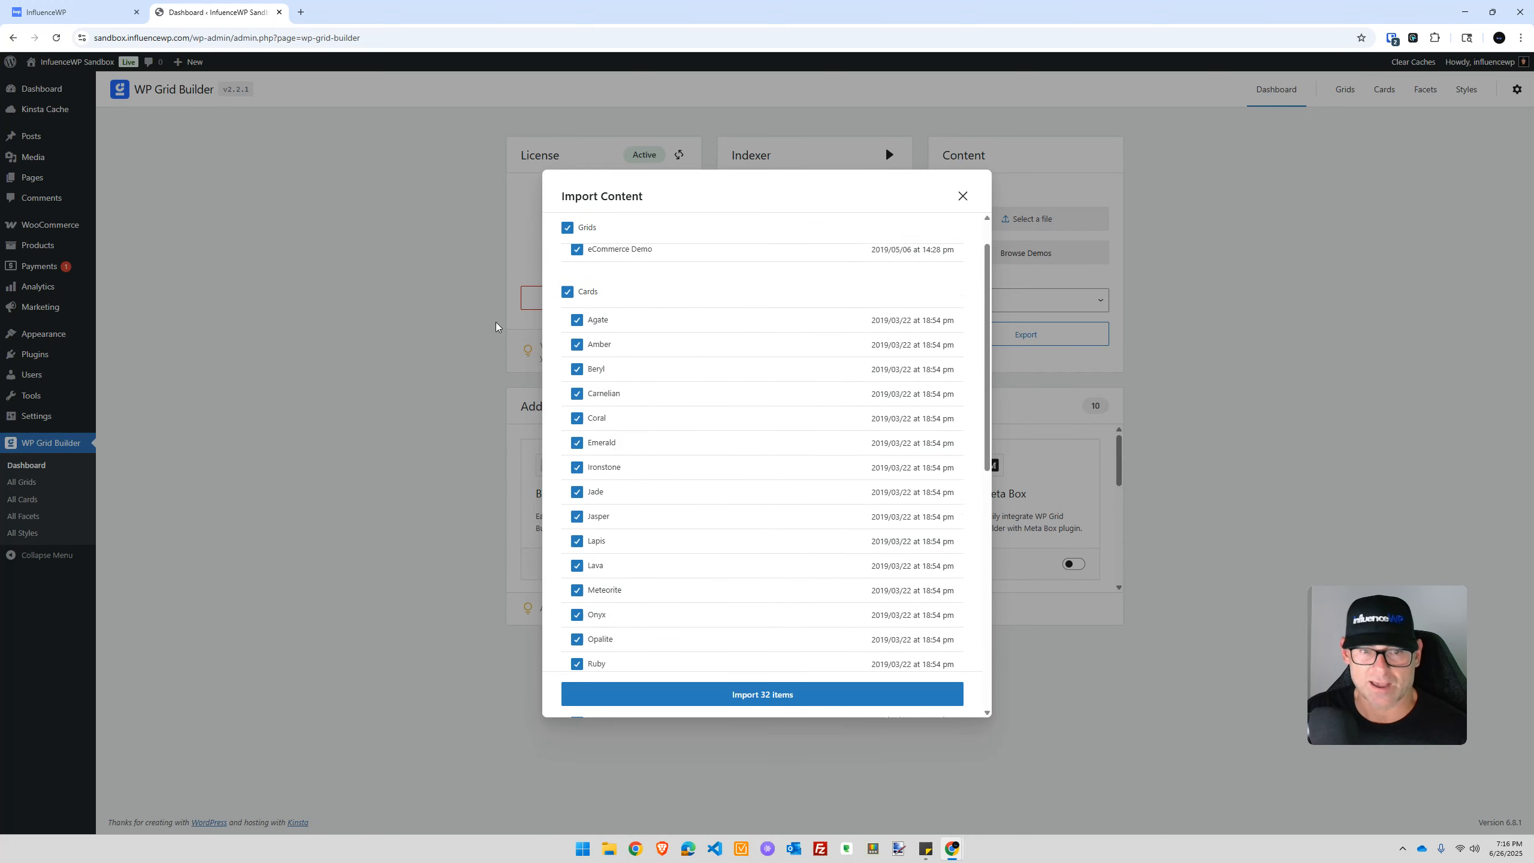
{"action": "left_click", "coordinate": [495, 326]}
{"action": "left_click", "coordinate": [1038, 260]}
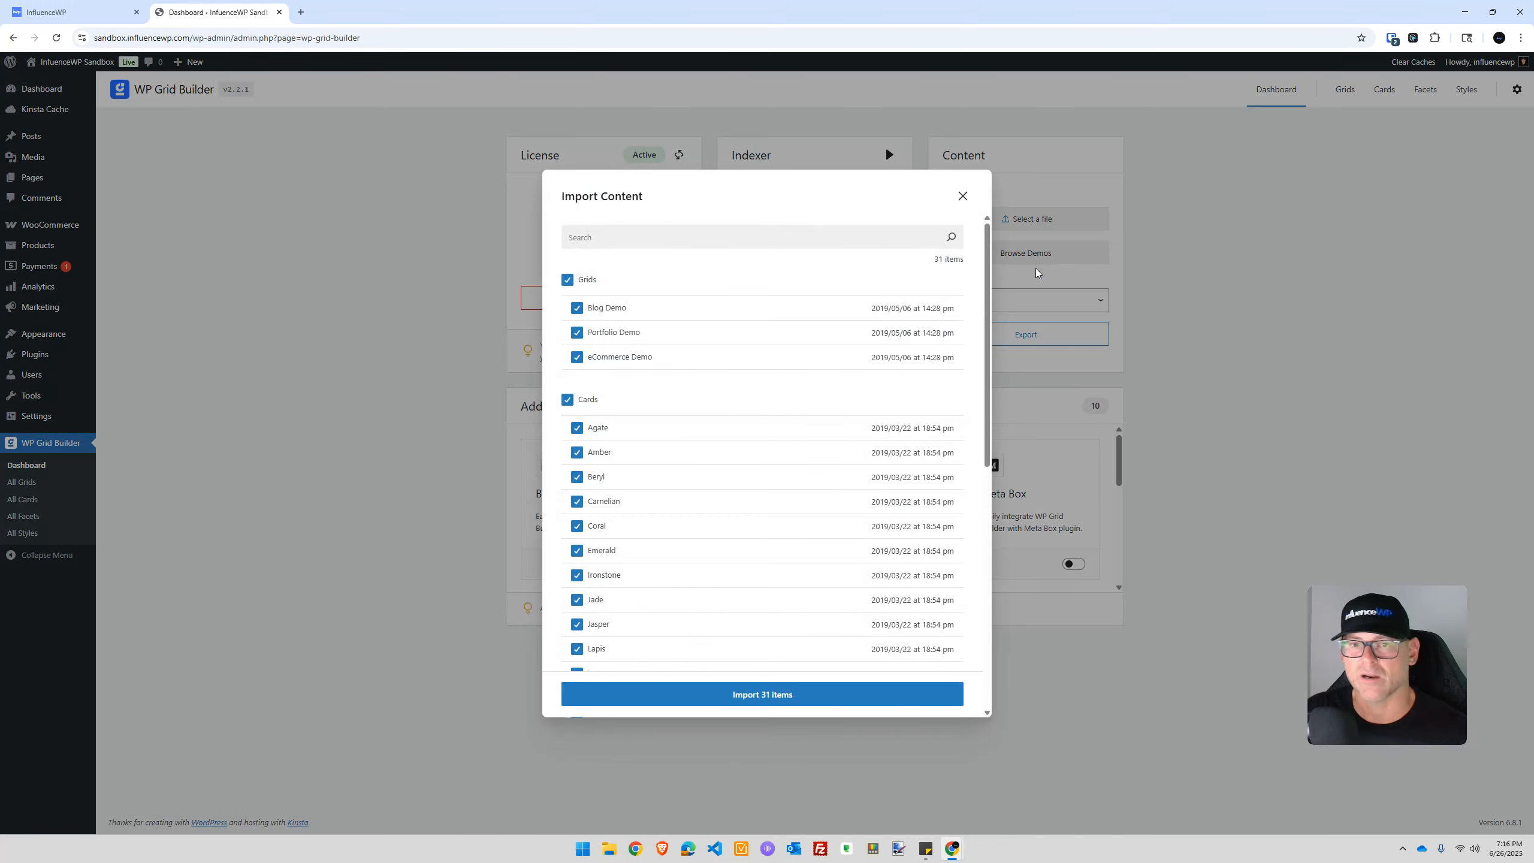
{"action": "left_click", "coordinate": [963, 196]}
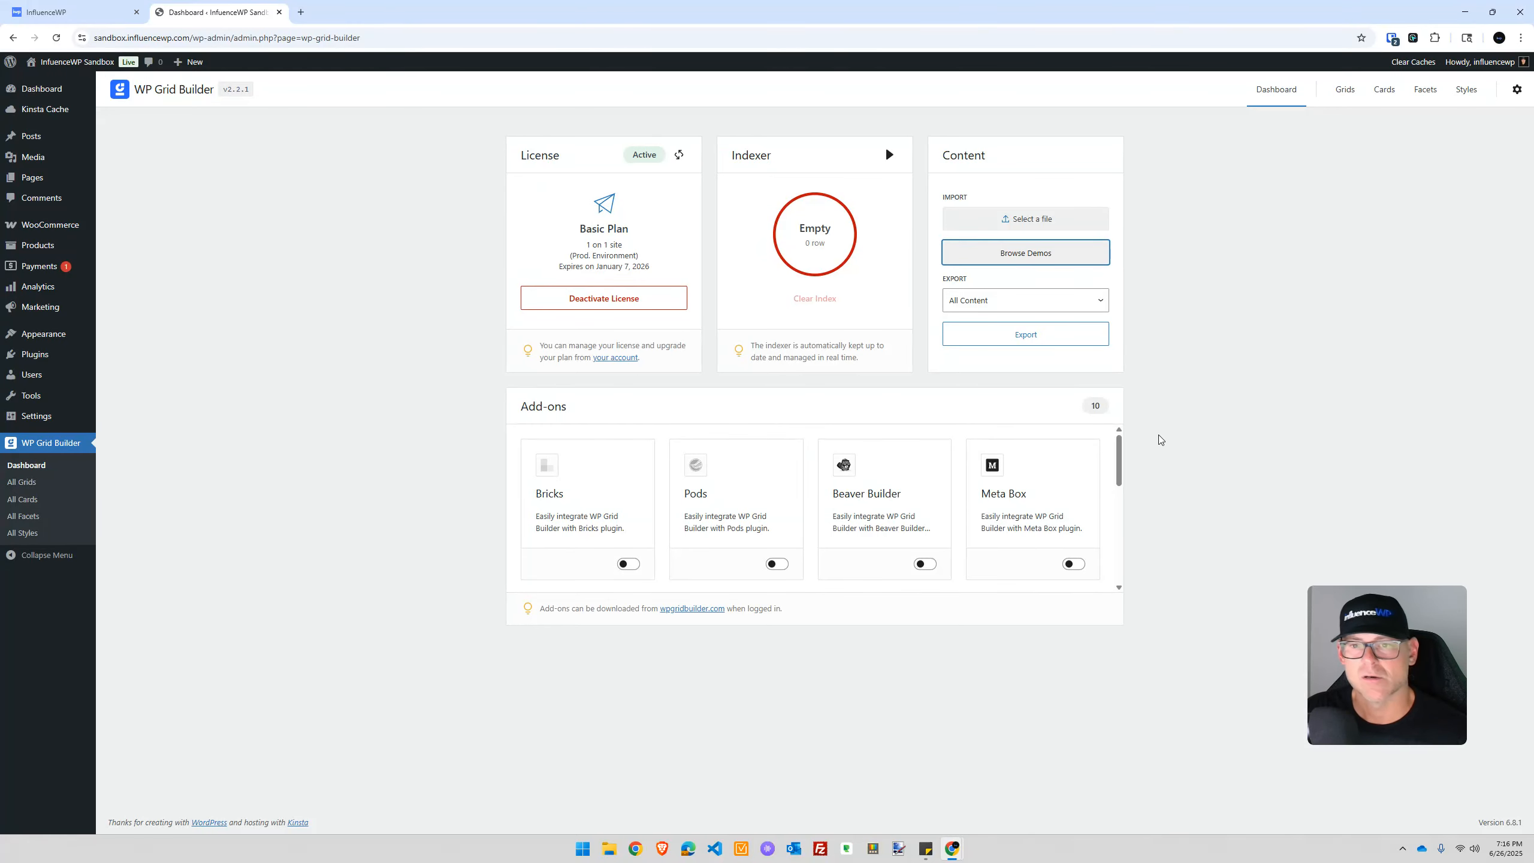
{"action": "left_click", "coordinate": [1018, 255]}
{"action": "scroll", "coordinate": [874, 412], "scroll_direction": "down", "scroll_amount": 8}
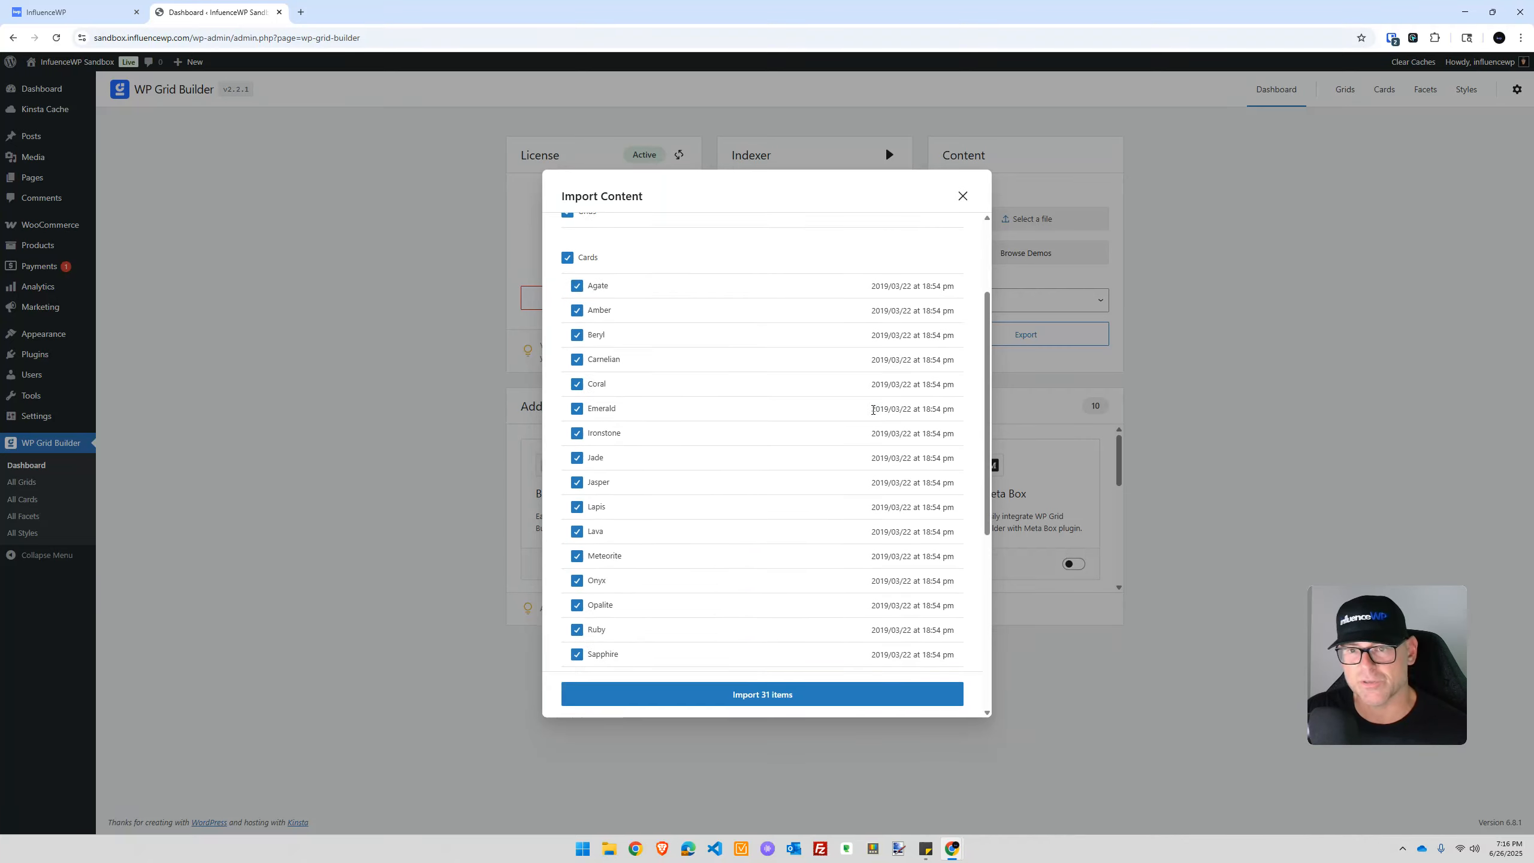
{"action": "scroll", "coordinate": [873, 421], "scroll_direction": "up", "scroll_amount": 8}
{"action": "left_click", "coordinate": [965, 201]}
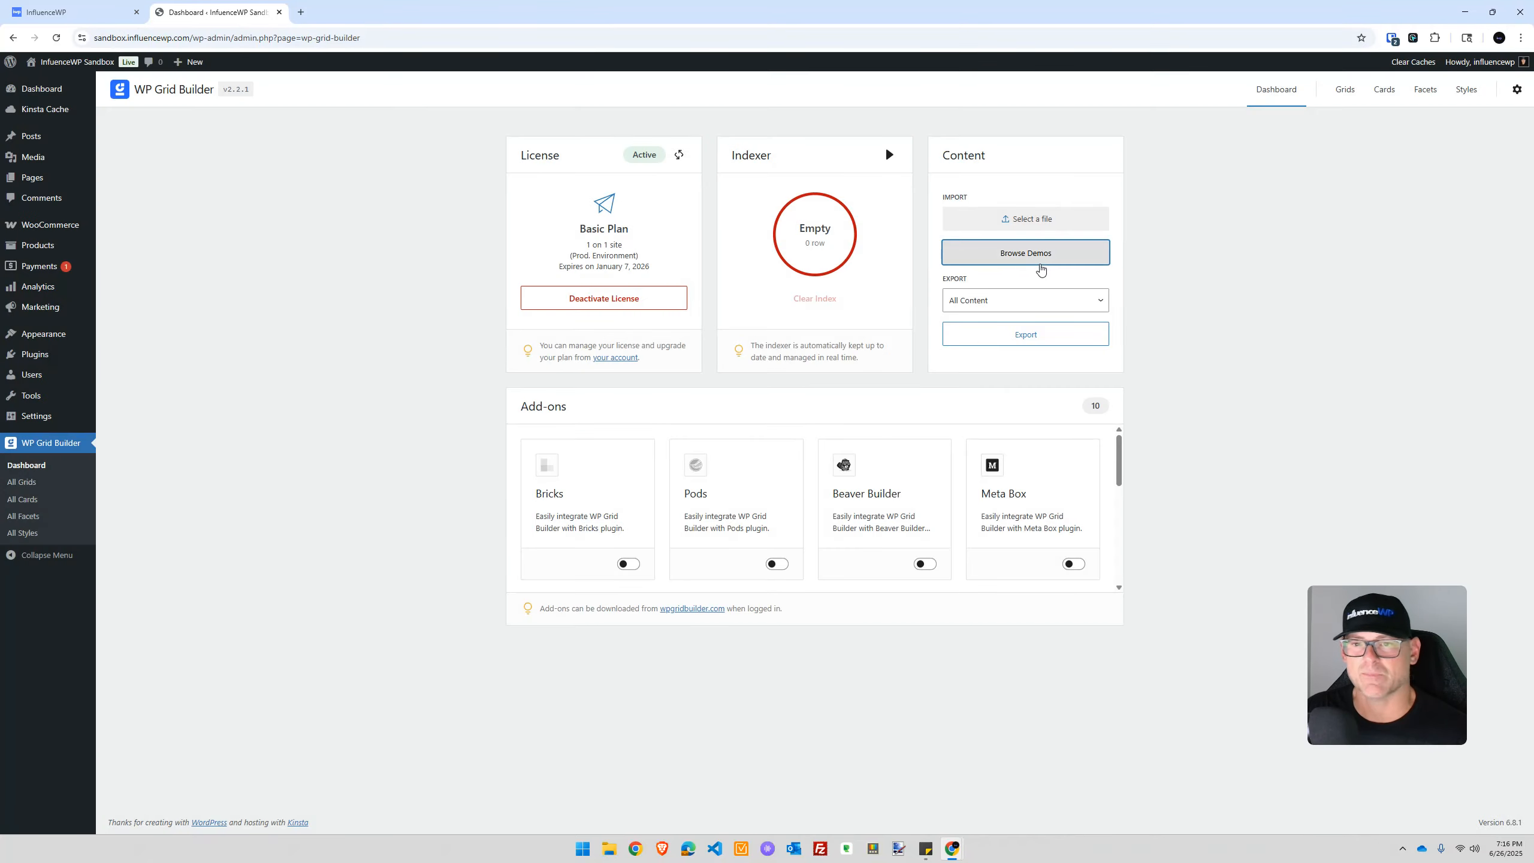
{"action": "left_click", "coordinate": [1036, 262]}
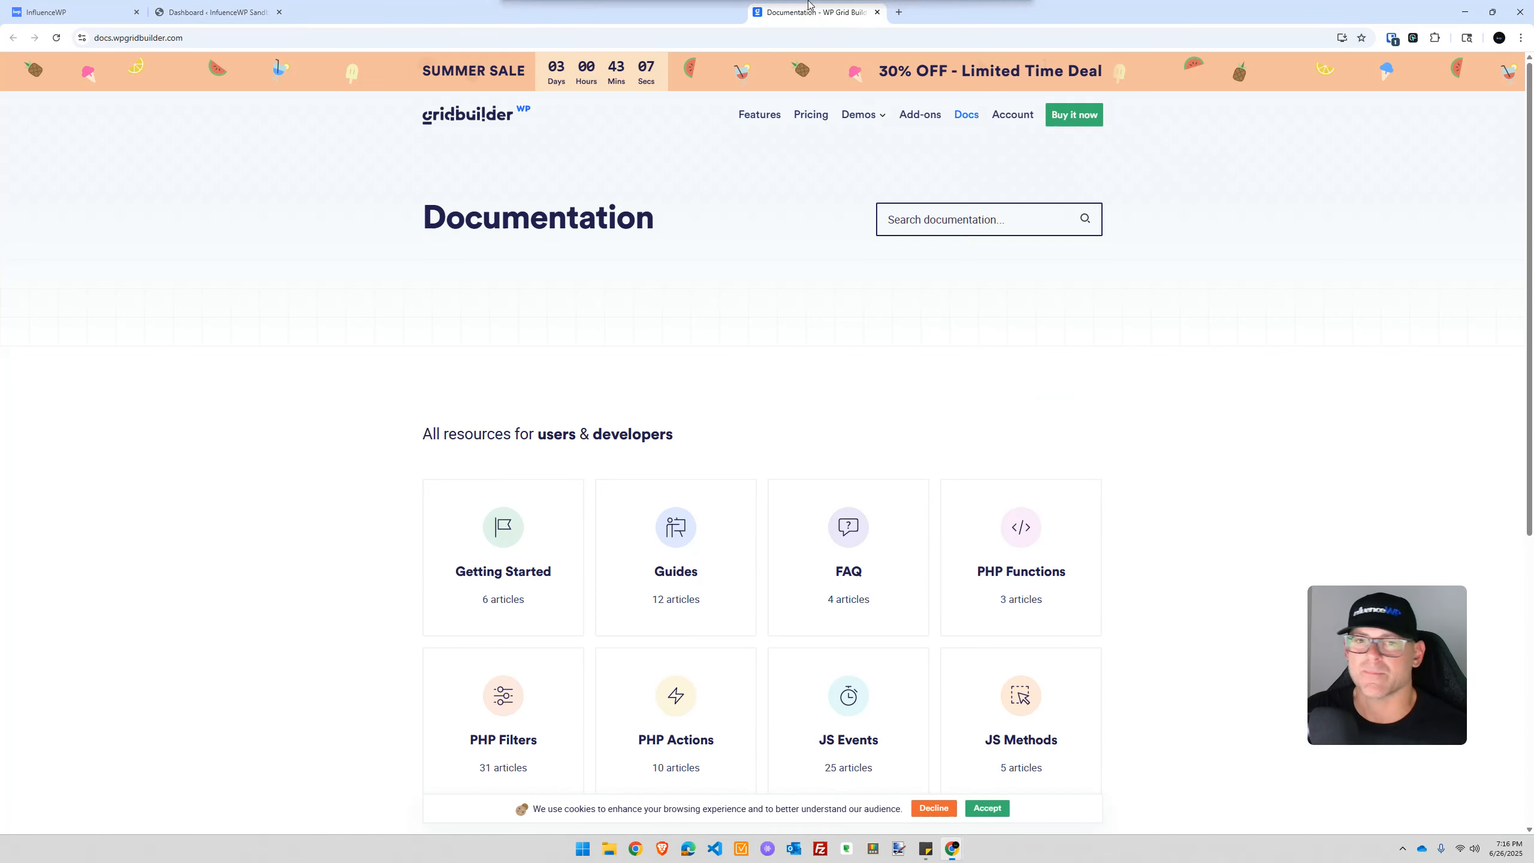
Bring the WP Grid Builder website into this window, open the eCommerce Demo and examine its product filters and grid
{"action": "left_click_drag", "start_coordinate": [812, 7], "coordinate": [800, 11]}
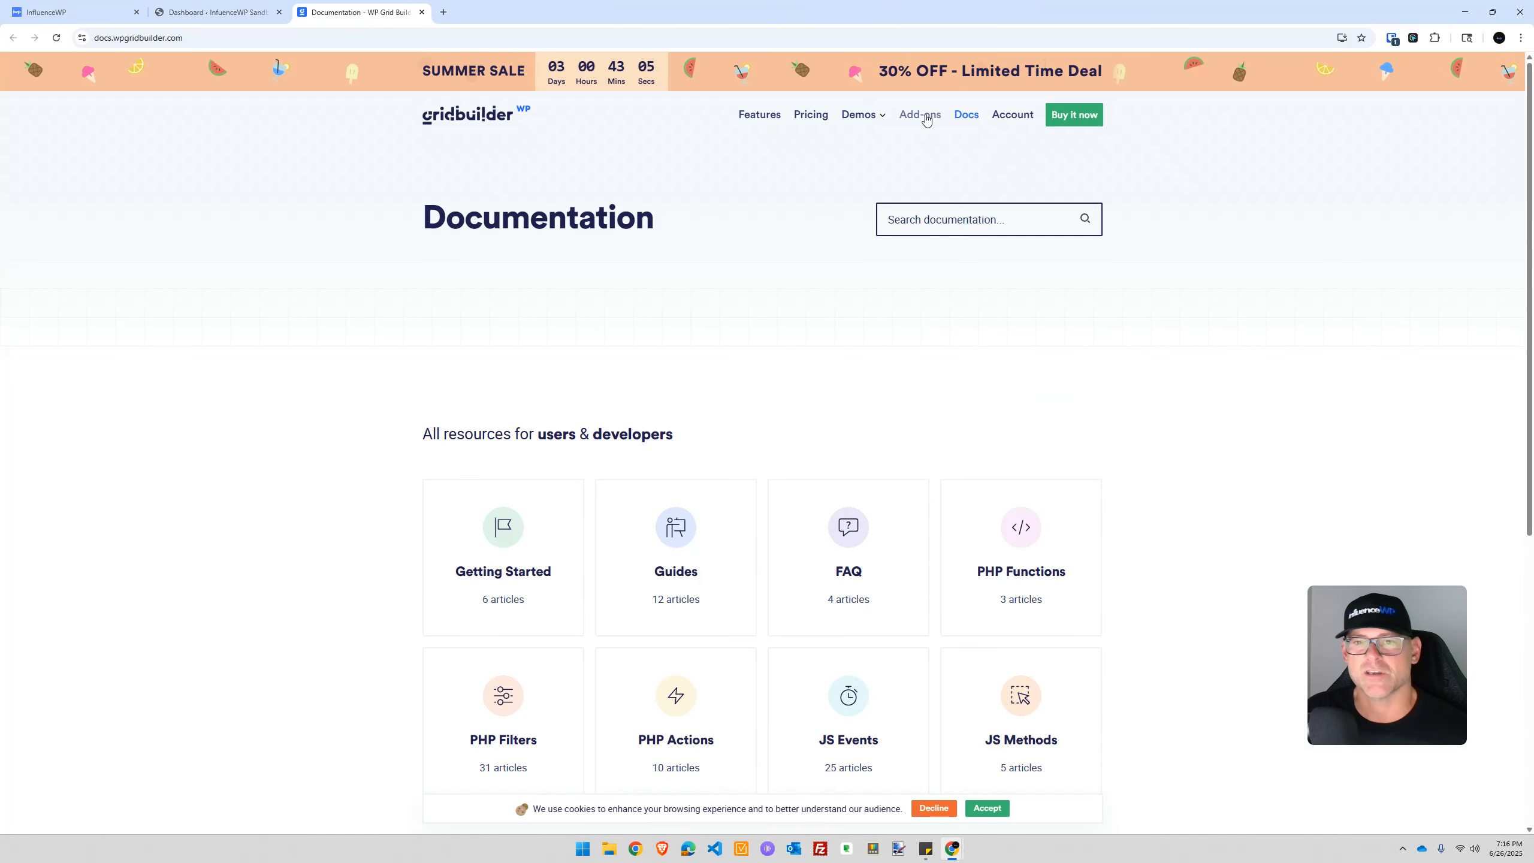
{"action": "mouse_move", "coordinate": [866, 118]}
{"action": "left_click", "coordinate": [876, 155]}
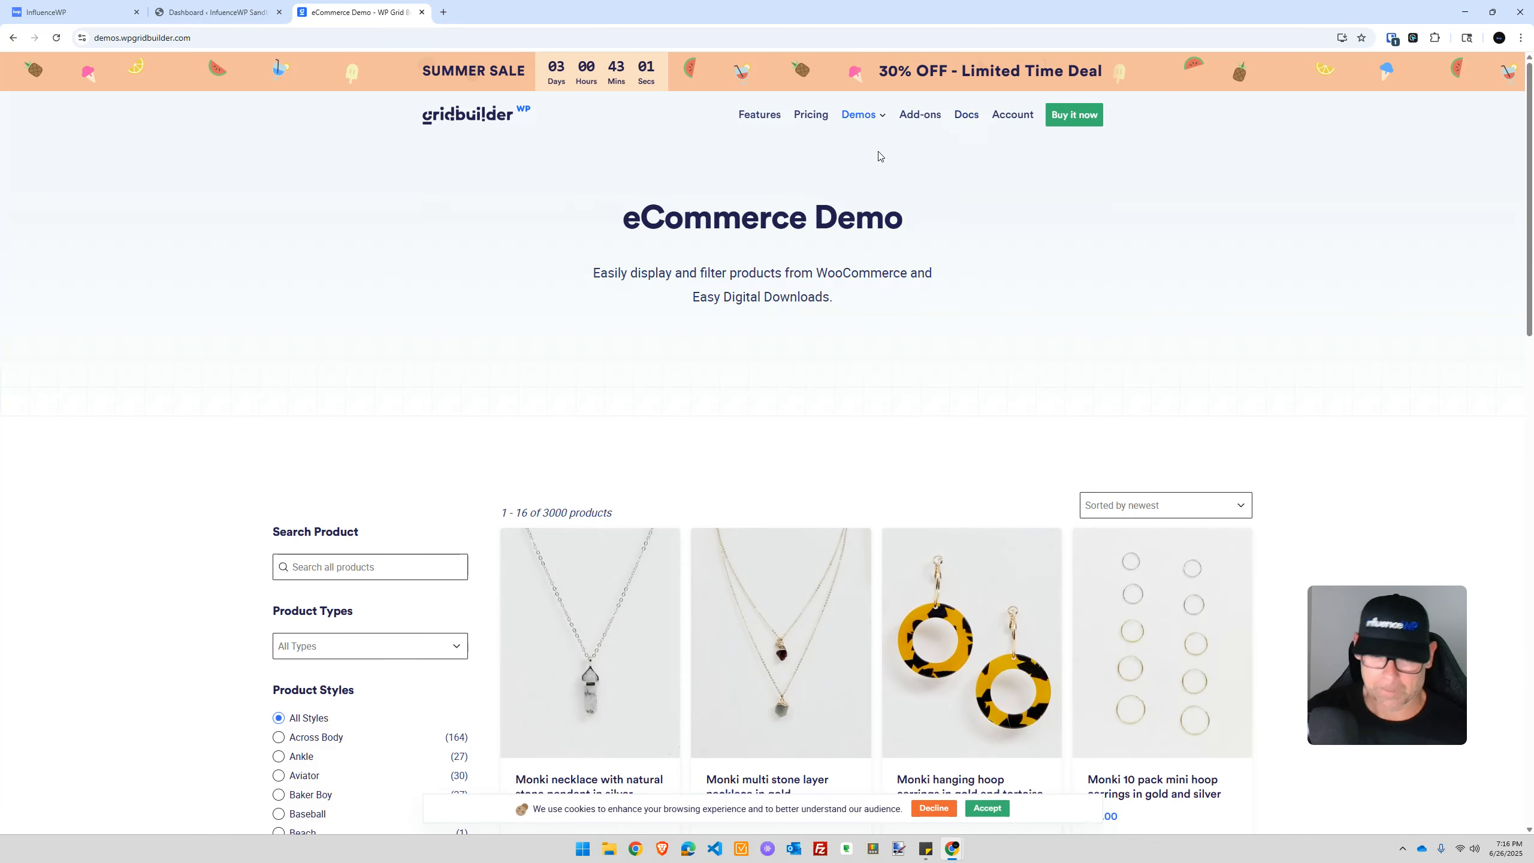
{"action": "scroll", "coordinate": [270, 486], "scroll_direction": "down", "scroll_amount": 4}
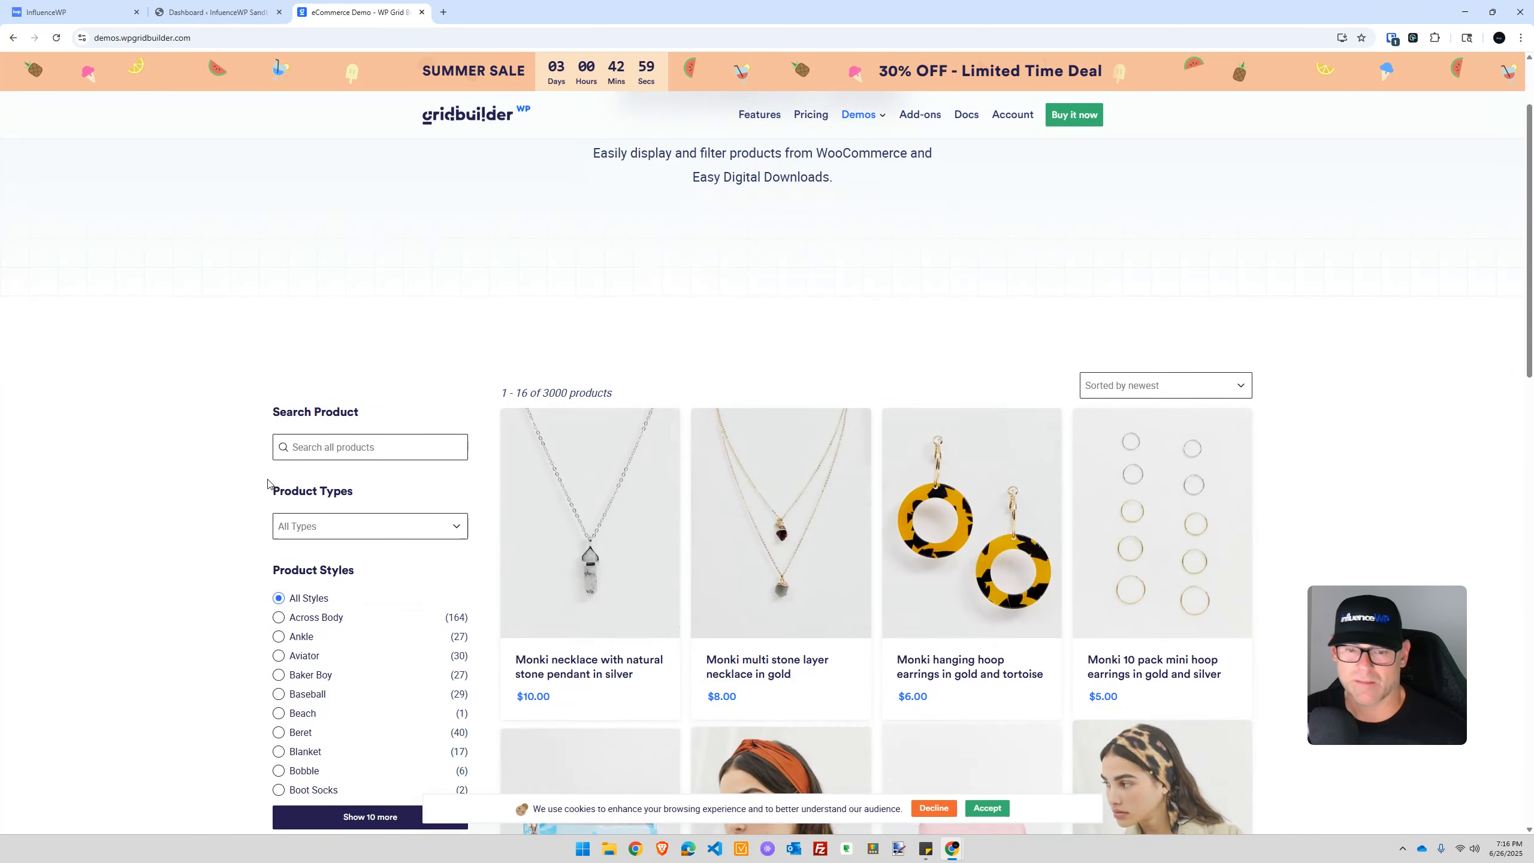
{"action": "scroll", "coordinate": [196, 644], "scroll_direction": "down", "scroll_amount": 6}
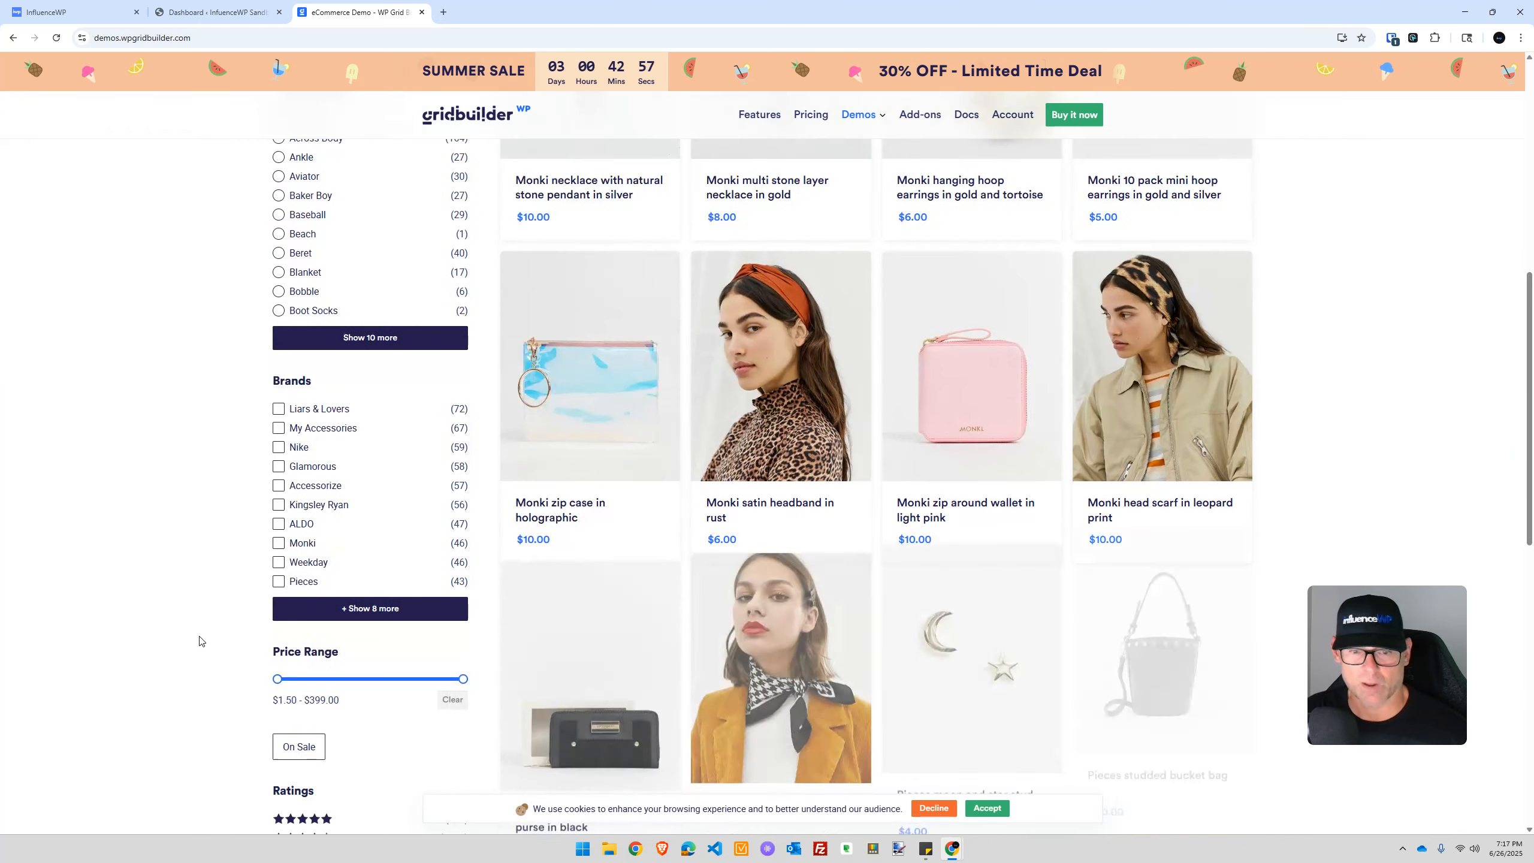
{"action": "scroll", "coordinate": [281, 589], "scroll_direction": "down", "scroll_amount": 4}
{"action": "scroll", "coordinate": [442, 118], "scroll_direction": "up", "scroll_amount": 14}
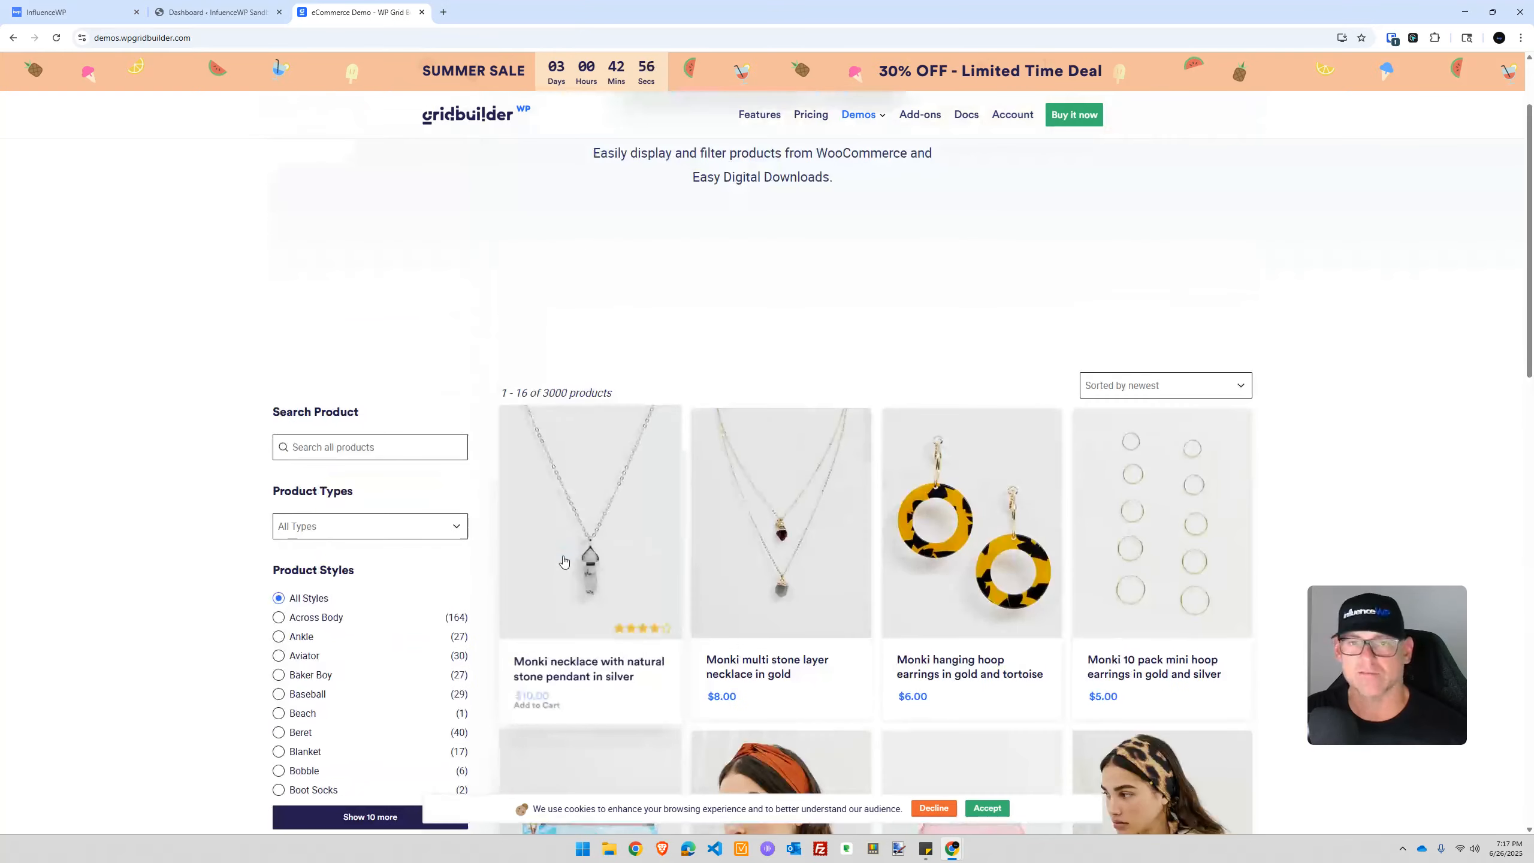
{"action": "scroll", "coordinate": [404, 376], "scroll_direction": "down", "scroll_amount": 6}
{"action": "scroll", "coordinate": [404, 376], "scroll_direction": "up", "scroll_amount": 6}
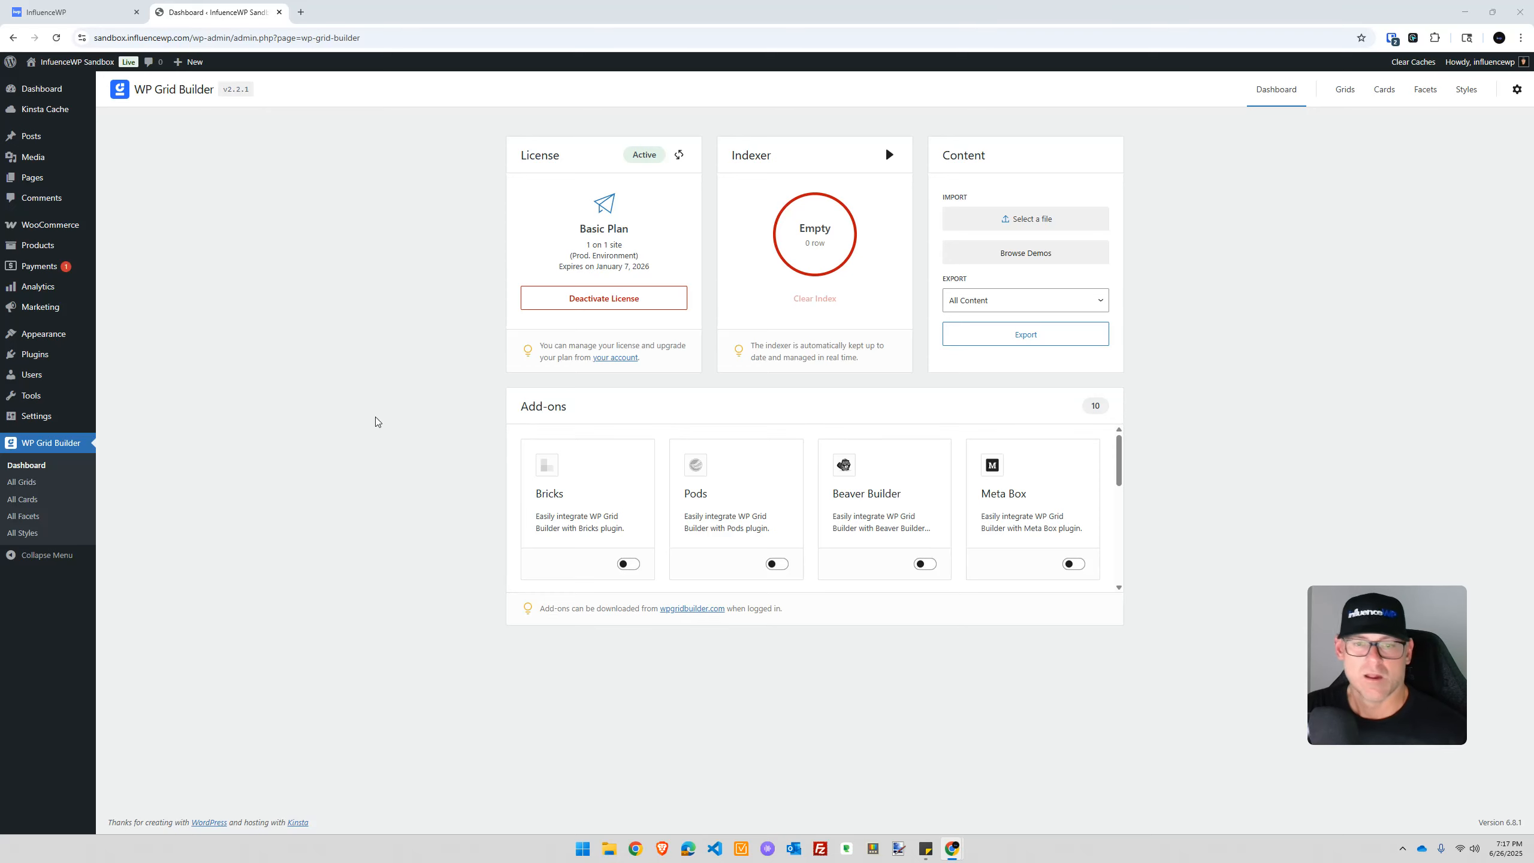
Open the demo content import in the sandbox's plugin dashboard and deselect all Grids, Cards and Facets
{"action": "left_click", "coordinate": [1026, 254]}
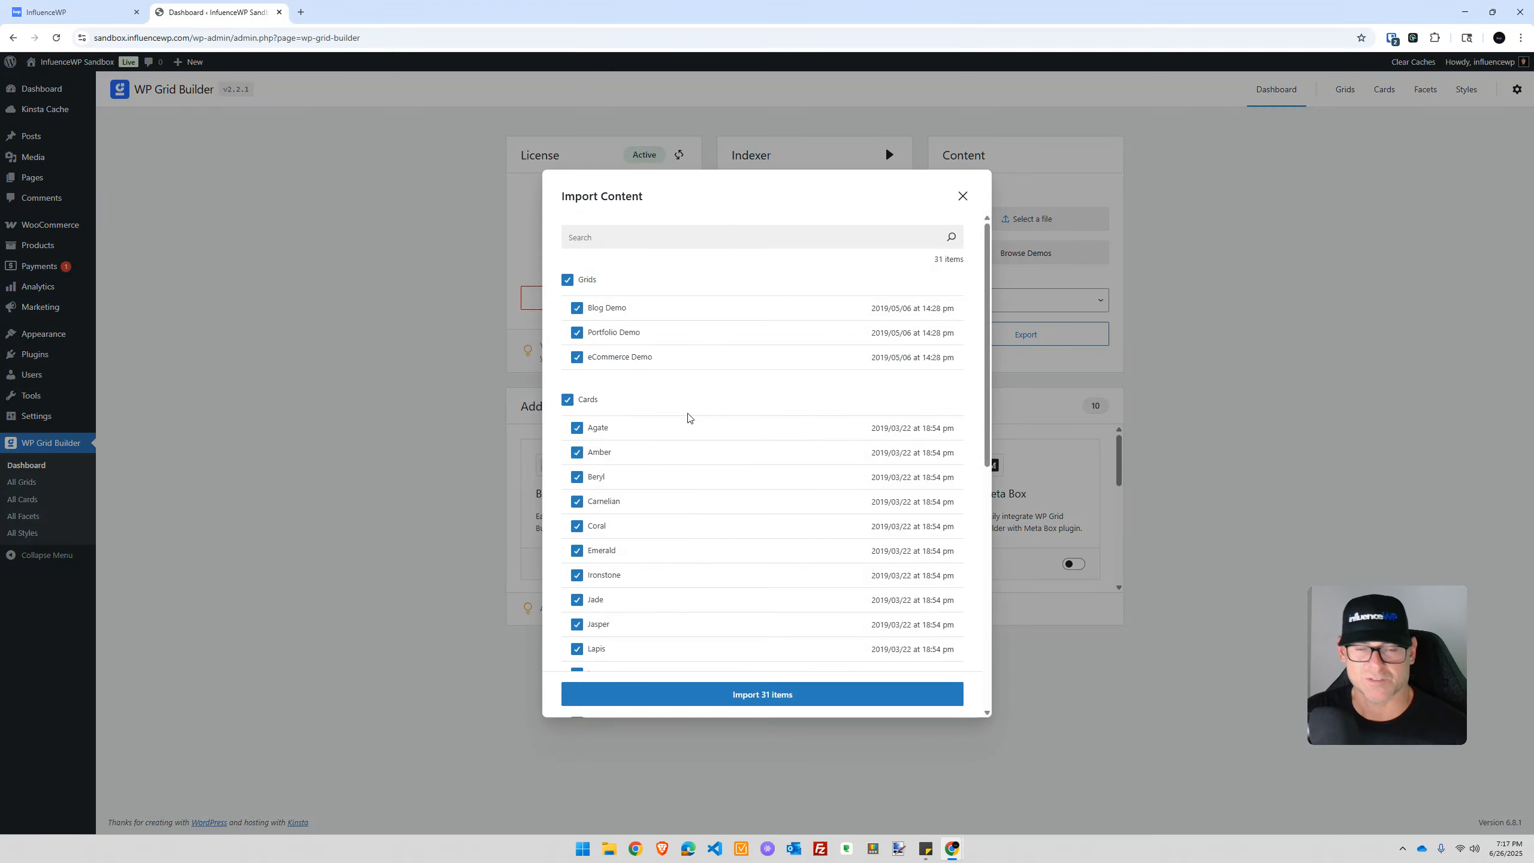
{"action": "left_click", "coordinate": [568, 281]}
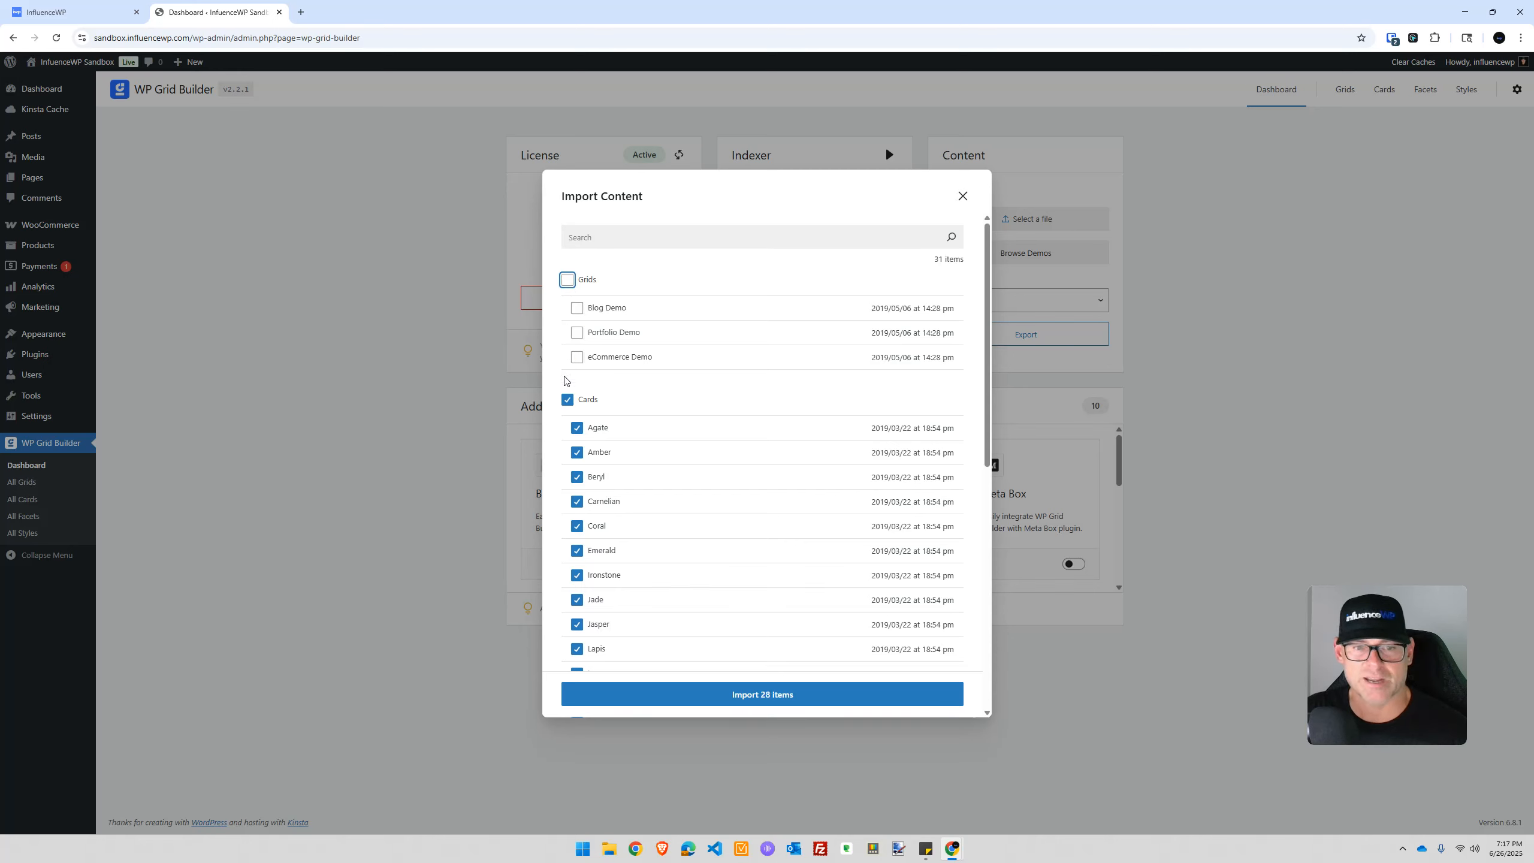
{"action": "left_click", "coordinate": [567, 401]}
{"action": "scroll", "coordinate": [580, 459], "scroll_direction": "down", "scroll_amount": 6}
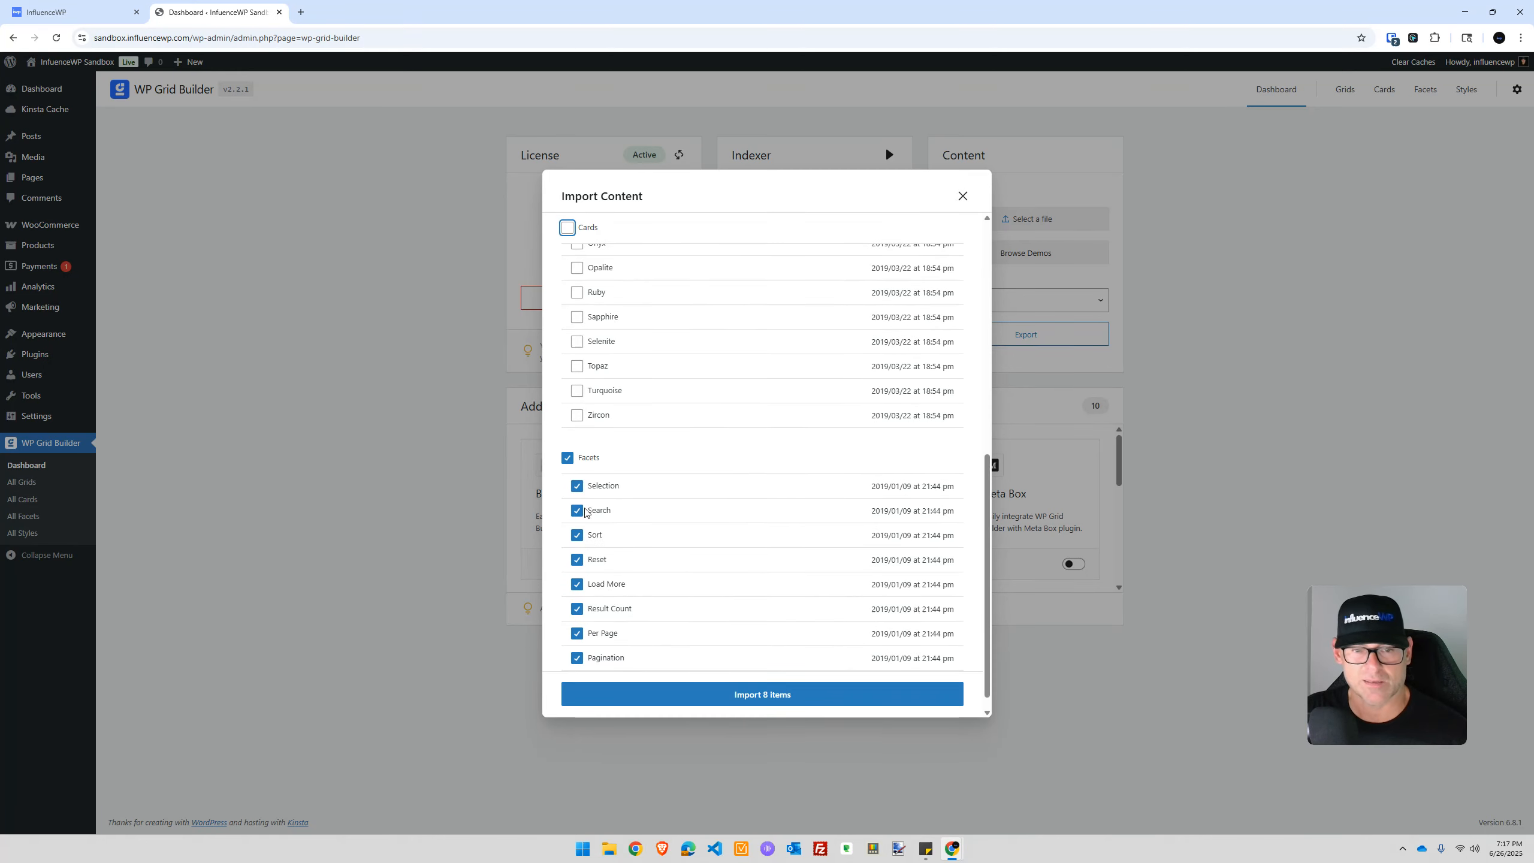
{"action": "left_click", "coordinate": [568, 444]}
{"action": "scroll", "coordinate": [656, 531], "scroll_direction": "up", "scroll_amount": 8}
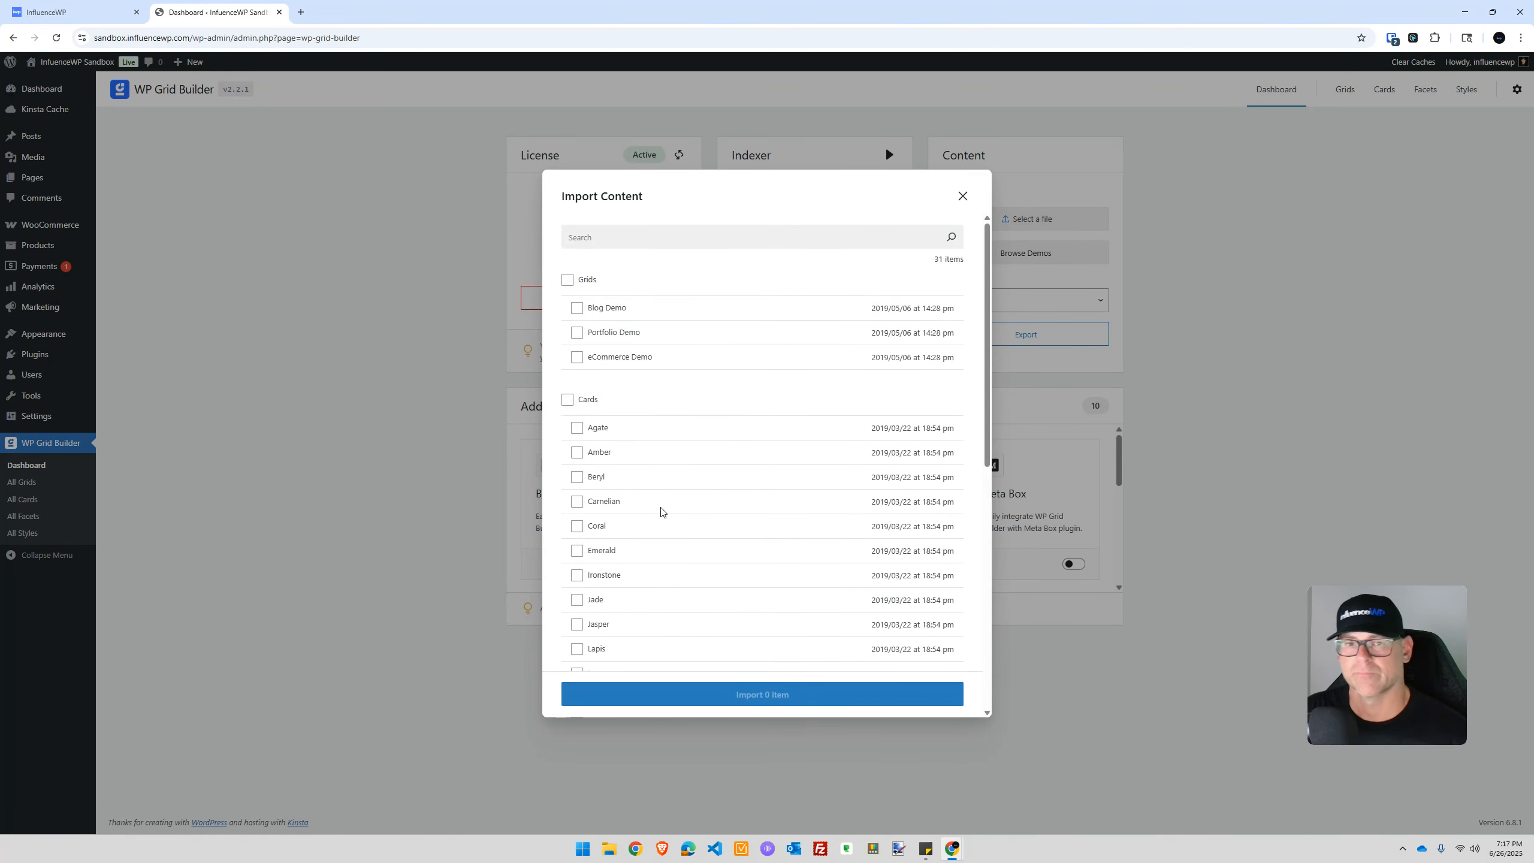
Select the eCommerce Demo grid and the Amber card for import
{"action": "left_click", "coordinate": [576, 357]}
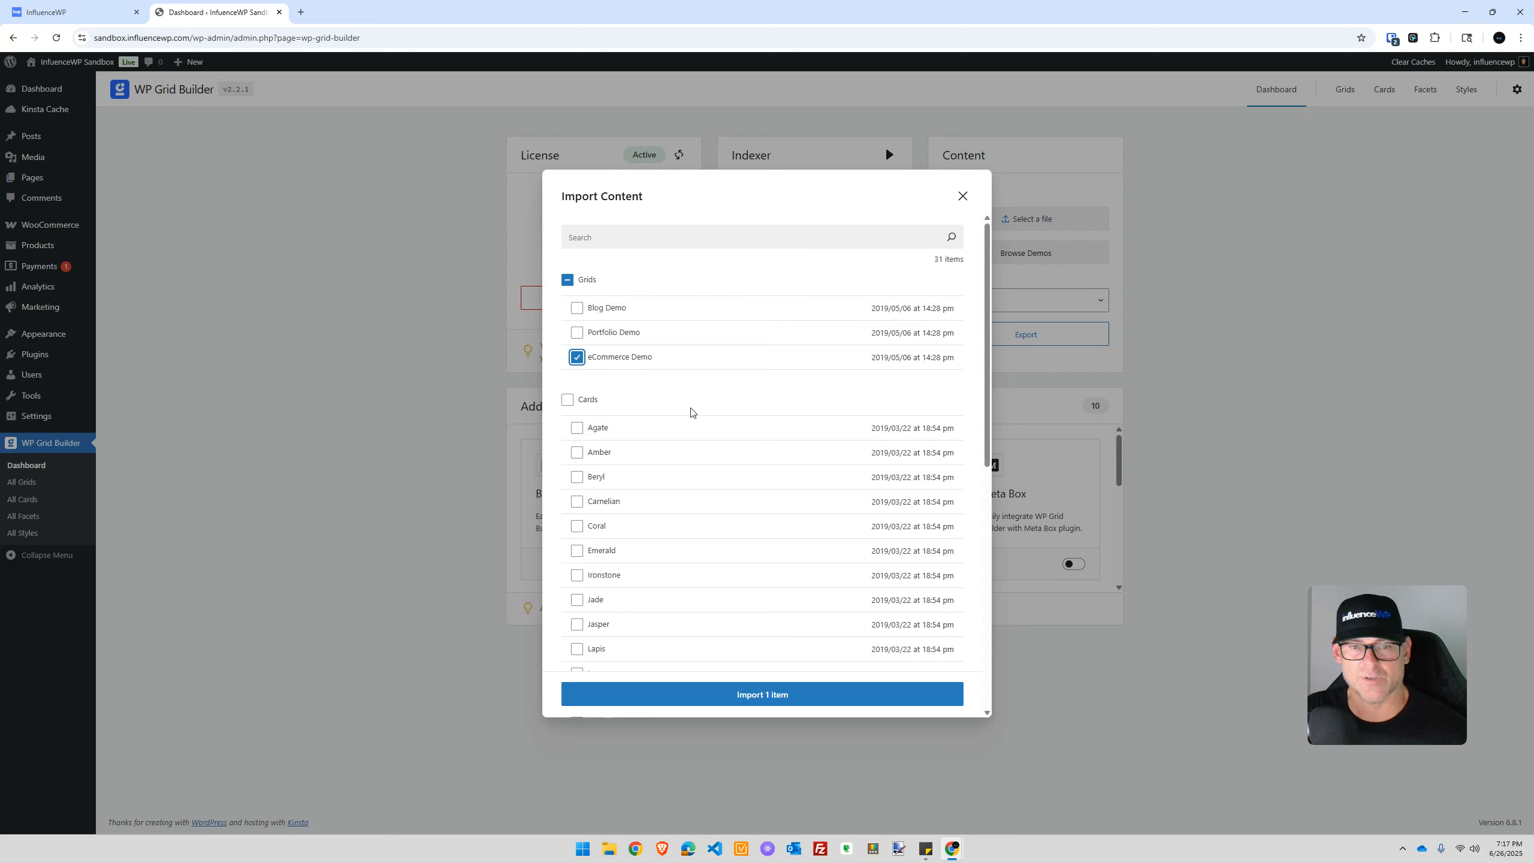
{"action": "scroll", "coordinate": [653, 419], "scroll_direction": "down", "scroll_amount": 5}
{"action": "scroll", "coordinate": [650, 417], "scroll_direction": "up", "scroll_amount": 4}
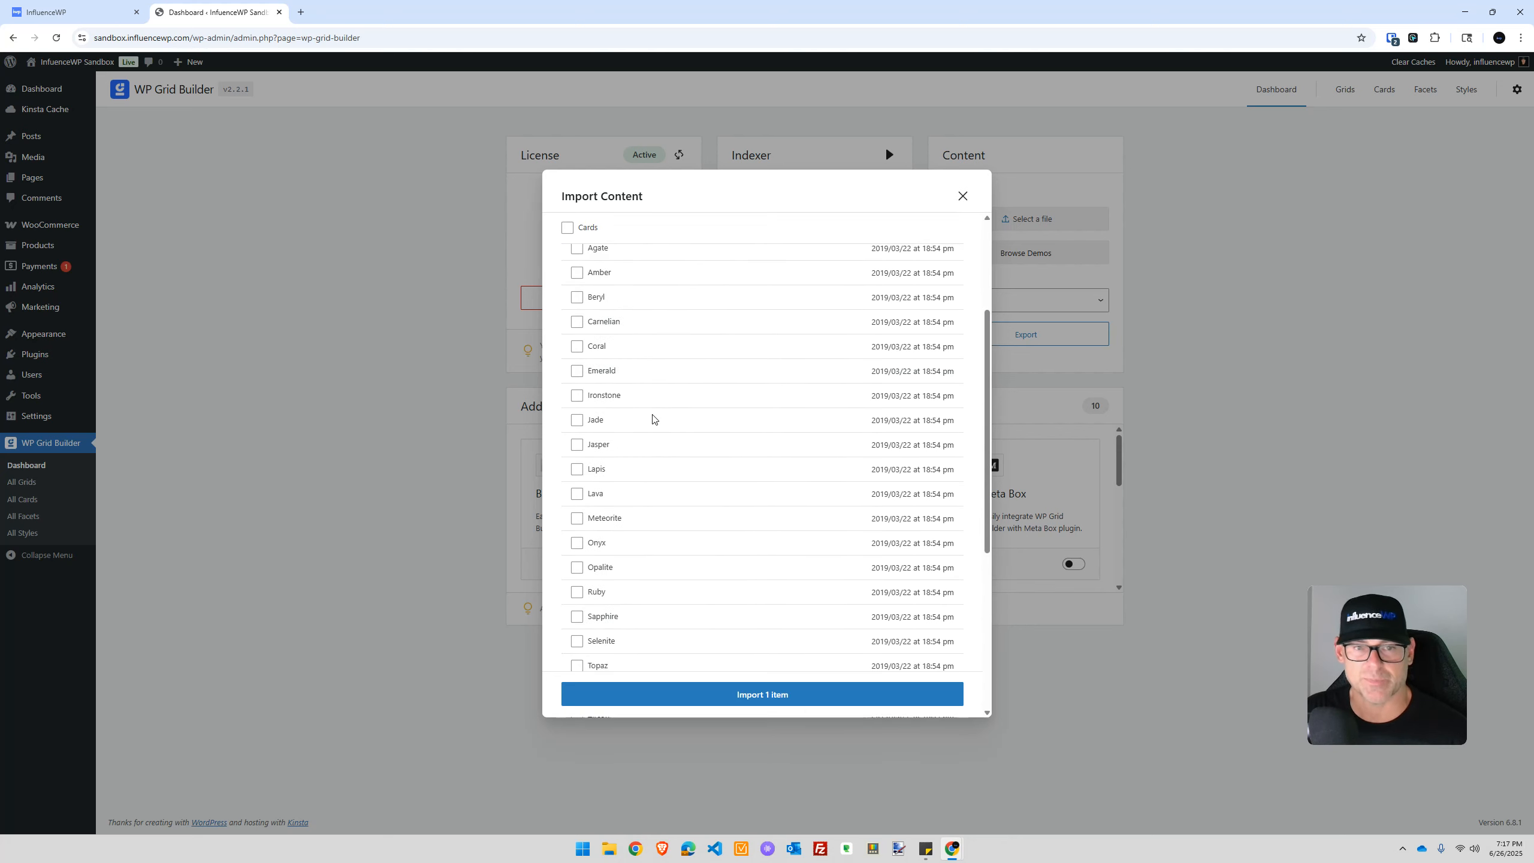
{"action": "left_click", "coordinate": [577, 333]}
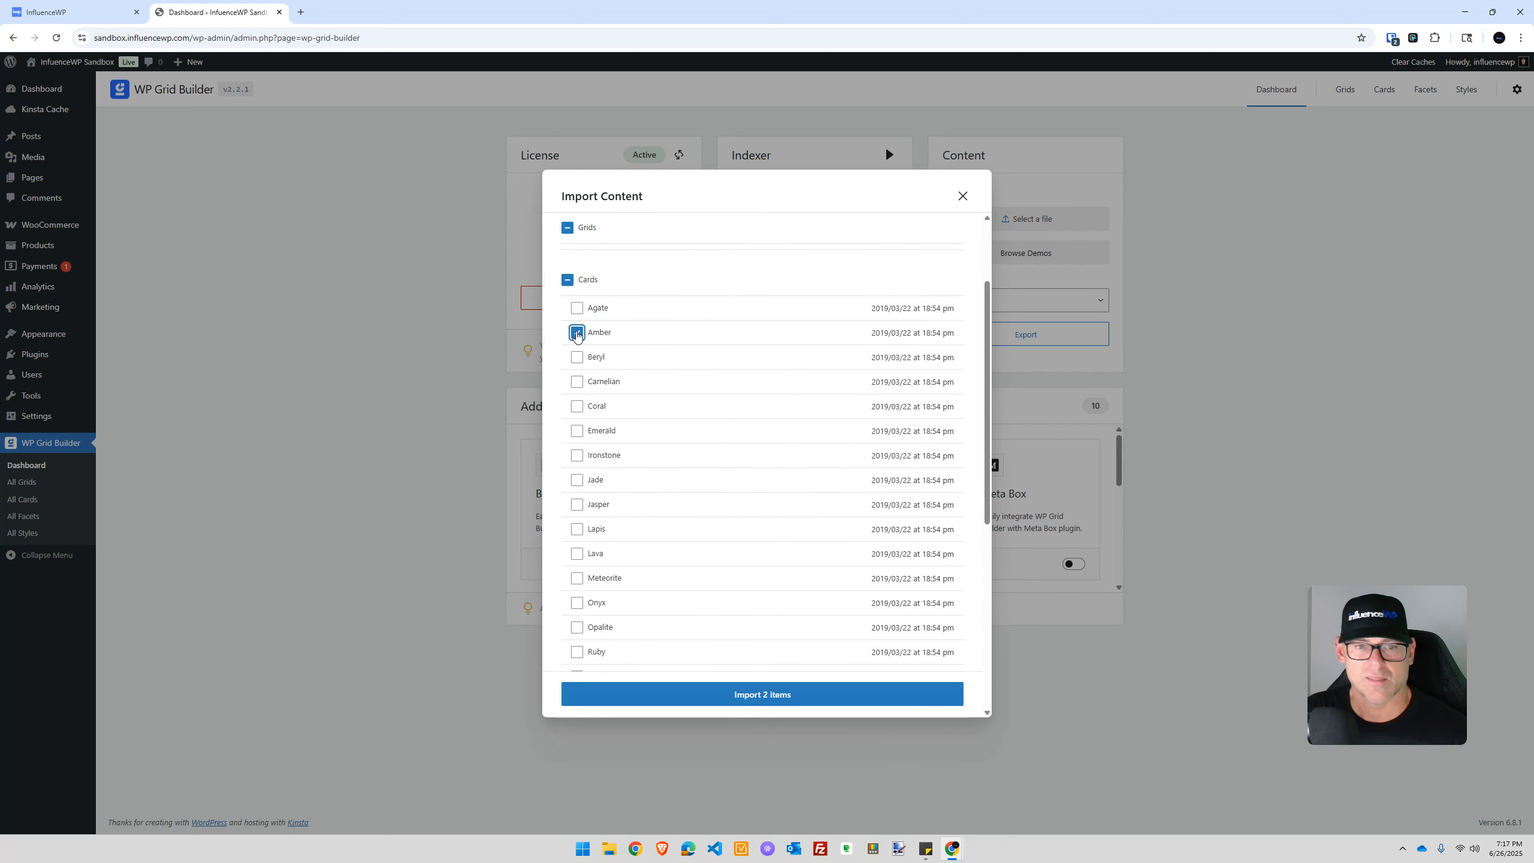
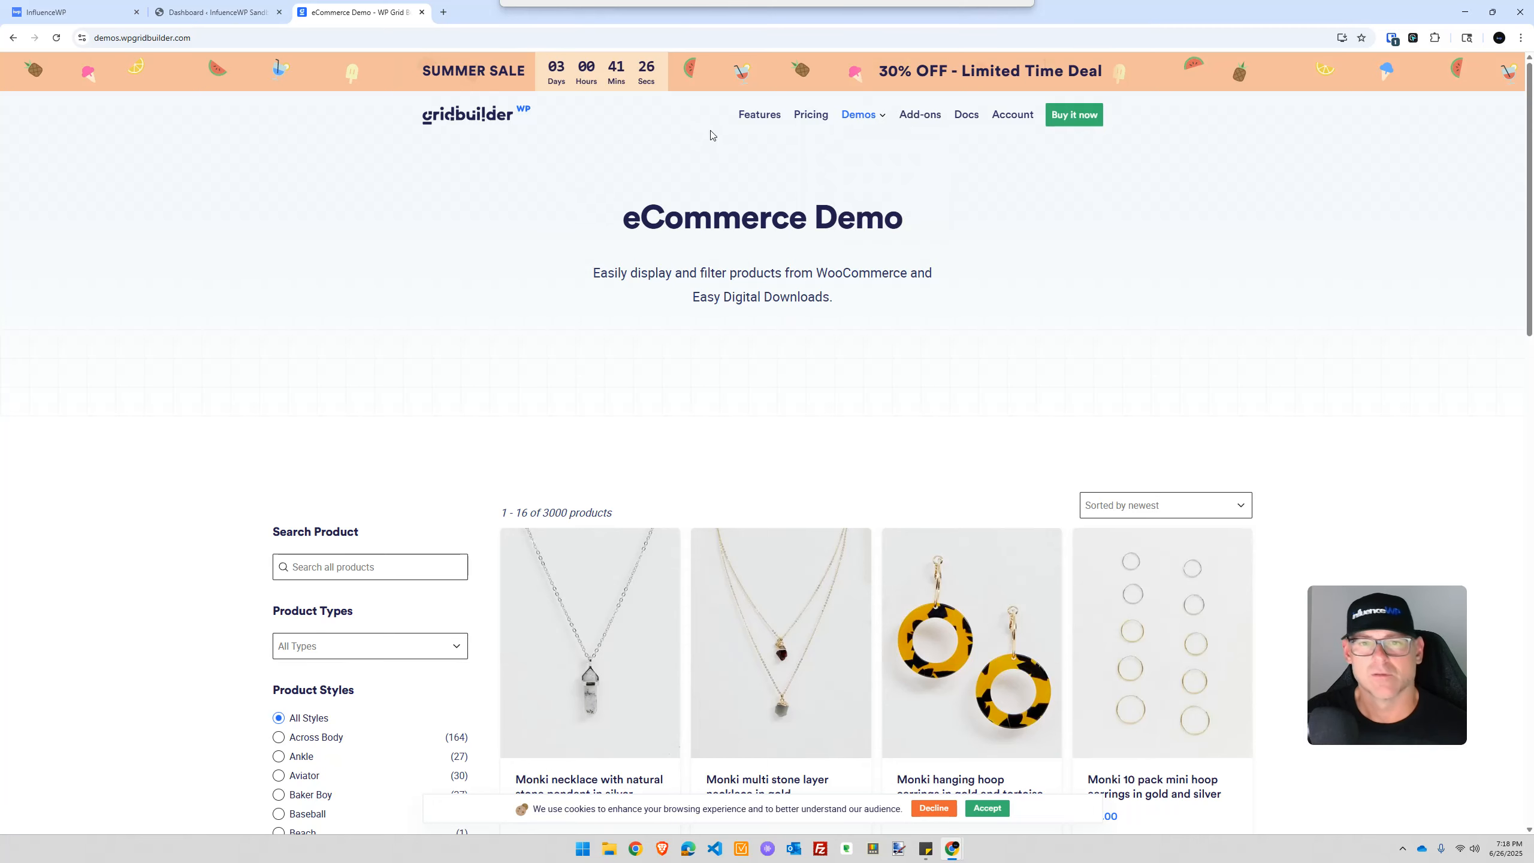
Open the WP Grid Builder Features page and review its sections from extended compatibility through flexible grid layouts
{"action": "left_click", "coordinate": [769, 117]}
{"action": "scroll", "coordinate": [199, 520], "scroll_direction": "down", "scroll_amount": 10}
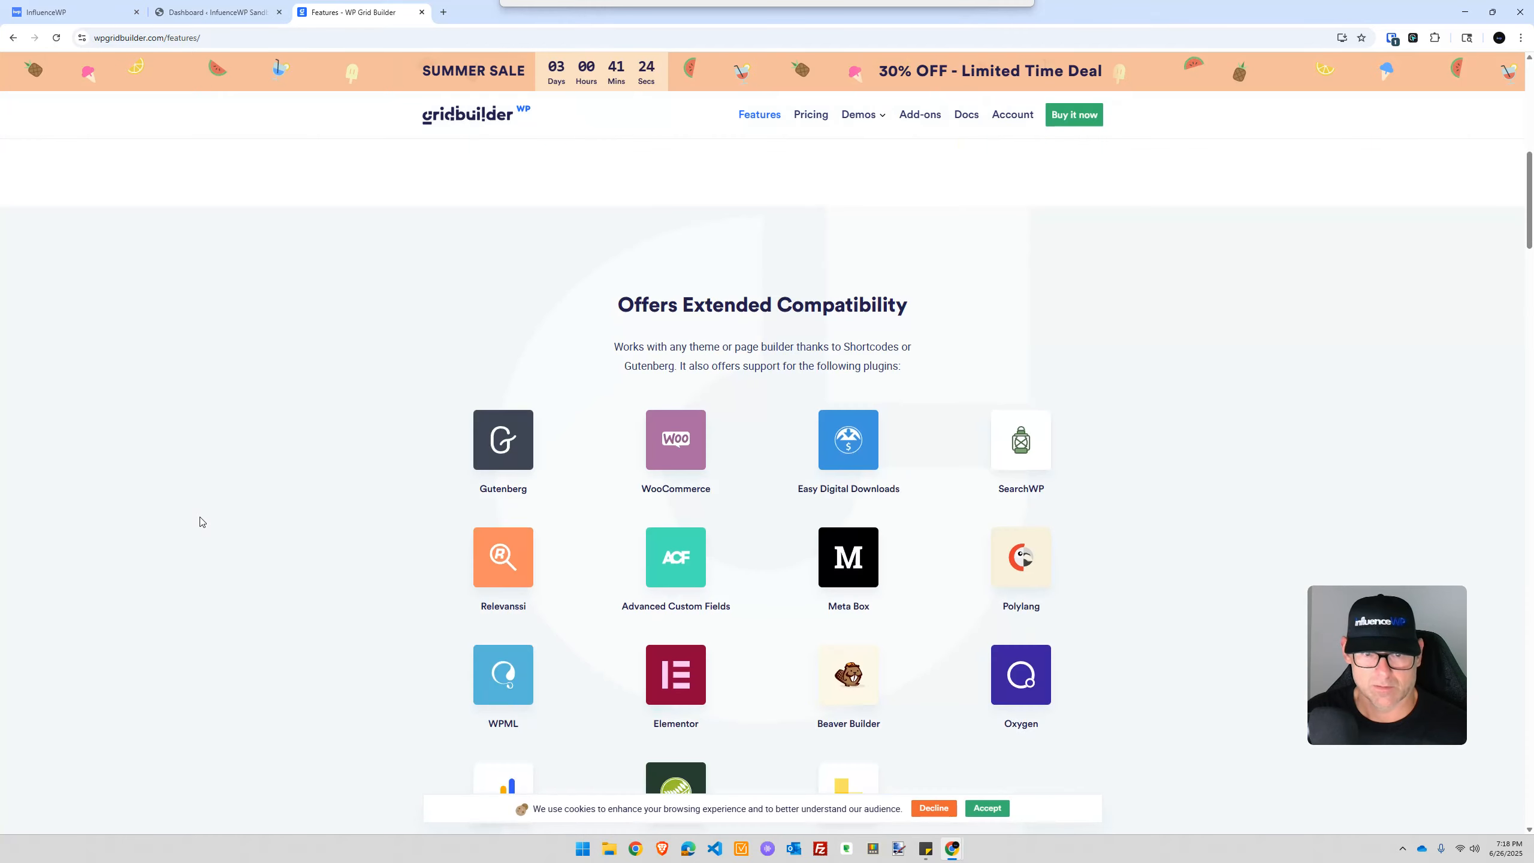
{"action": "scroll", "coordinate": [201, 521], "scroll_direction": "down", "scroll_amount": 8}
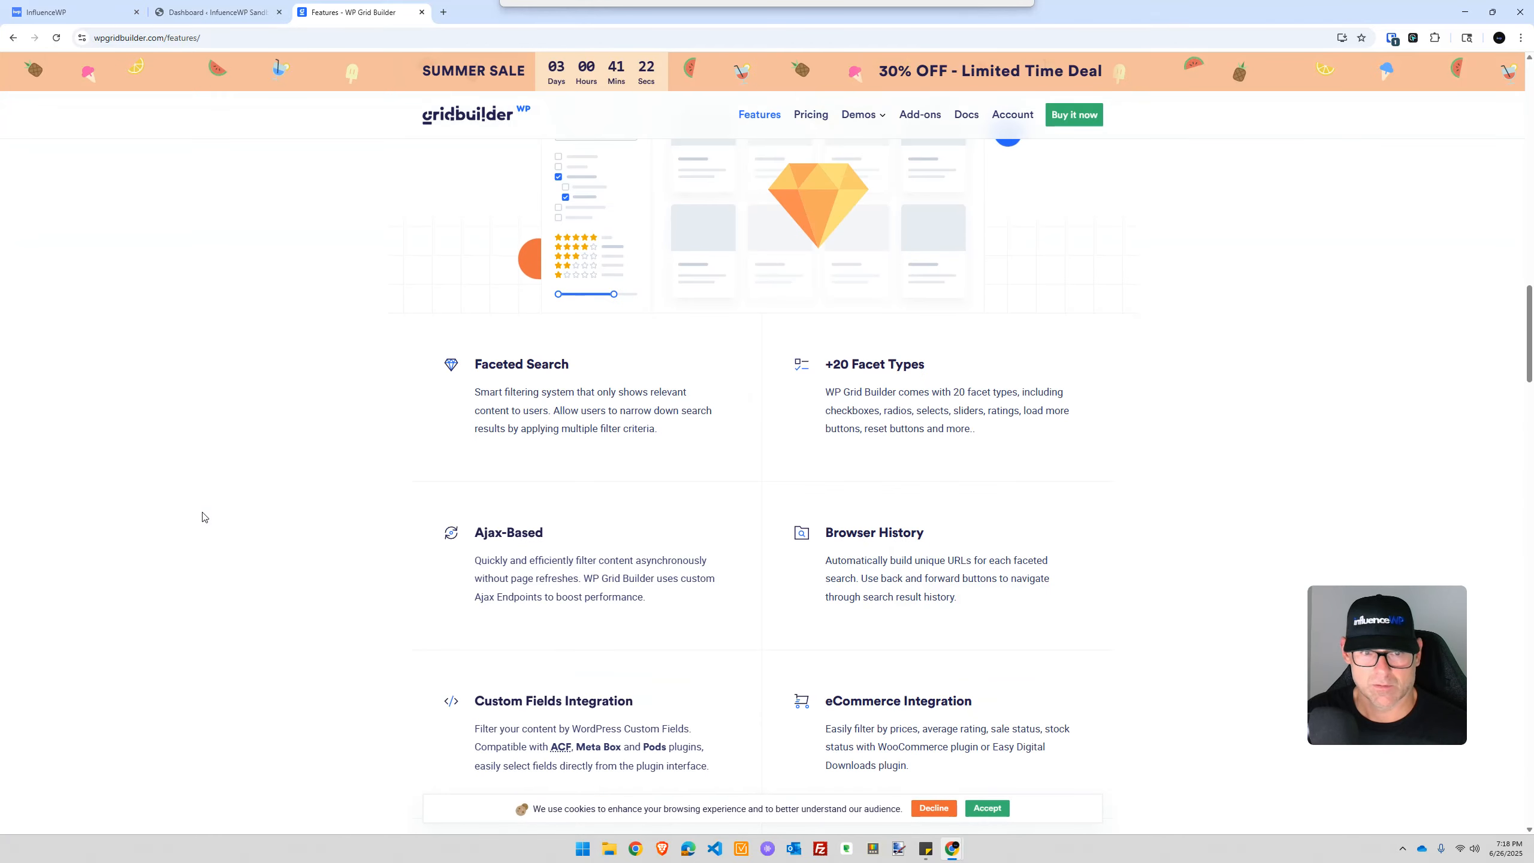
{"action": "scroll", "coordinate": [202, 516], "scroll_direction": "down", "scroll_amount": 15}
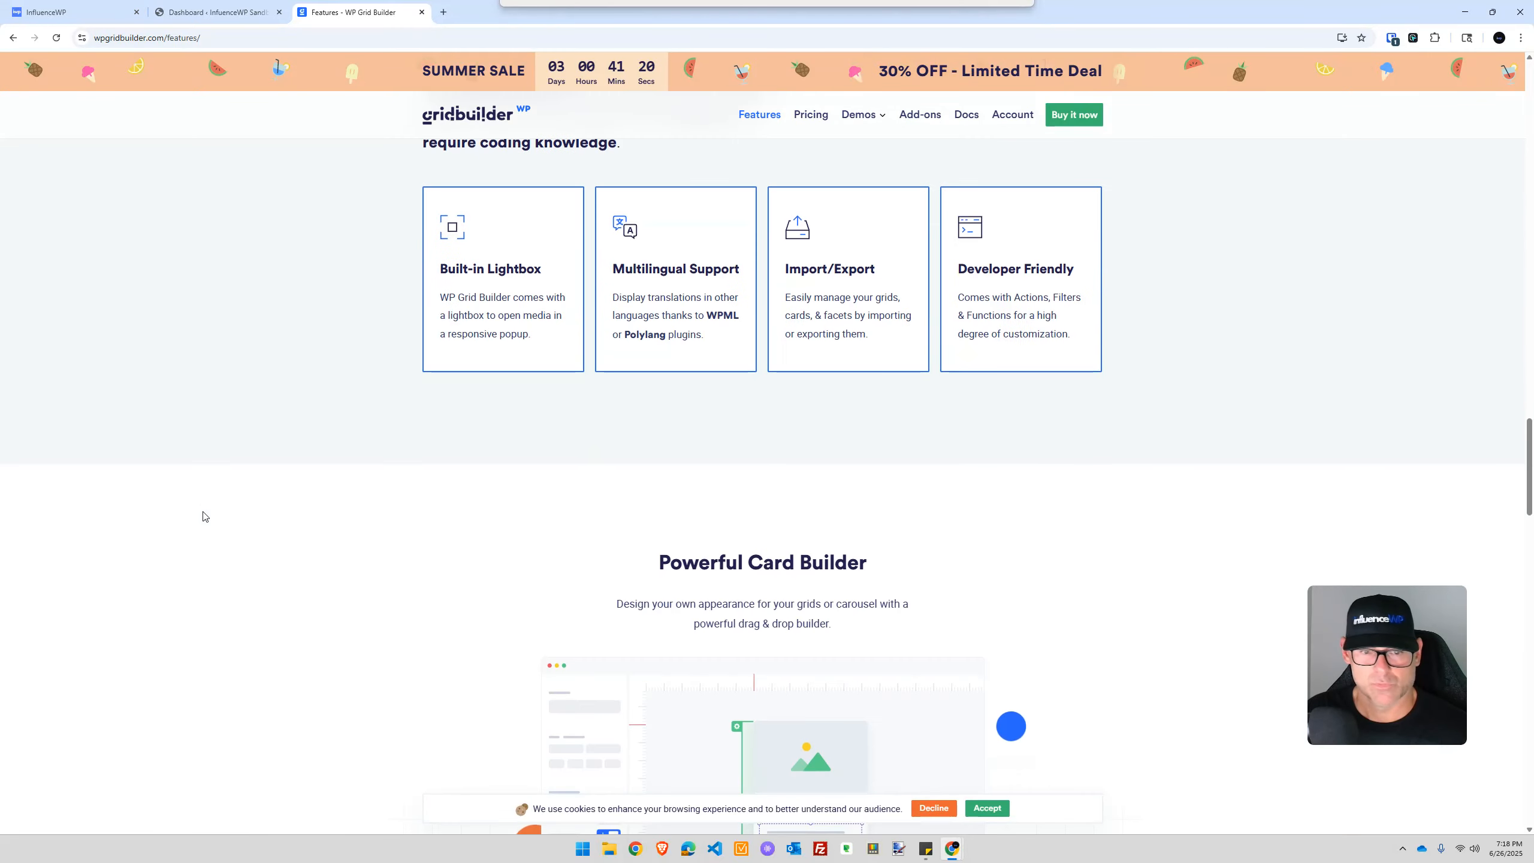
{"action": "scroll", "coordinate": [202, 516], "scroll_direction": "down", "scroll_amount": 5}
{"action": "scroll", "coordinate": [203, 516], "scroll_direction": "down", "scroll_amount": 20}
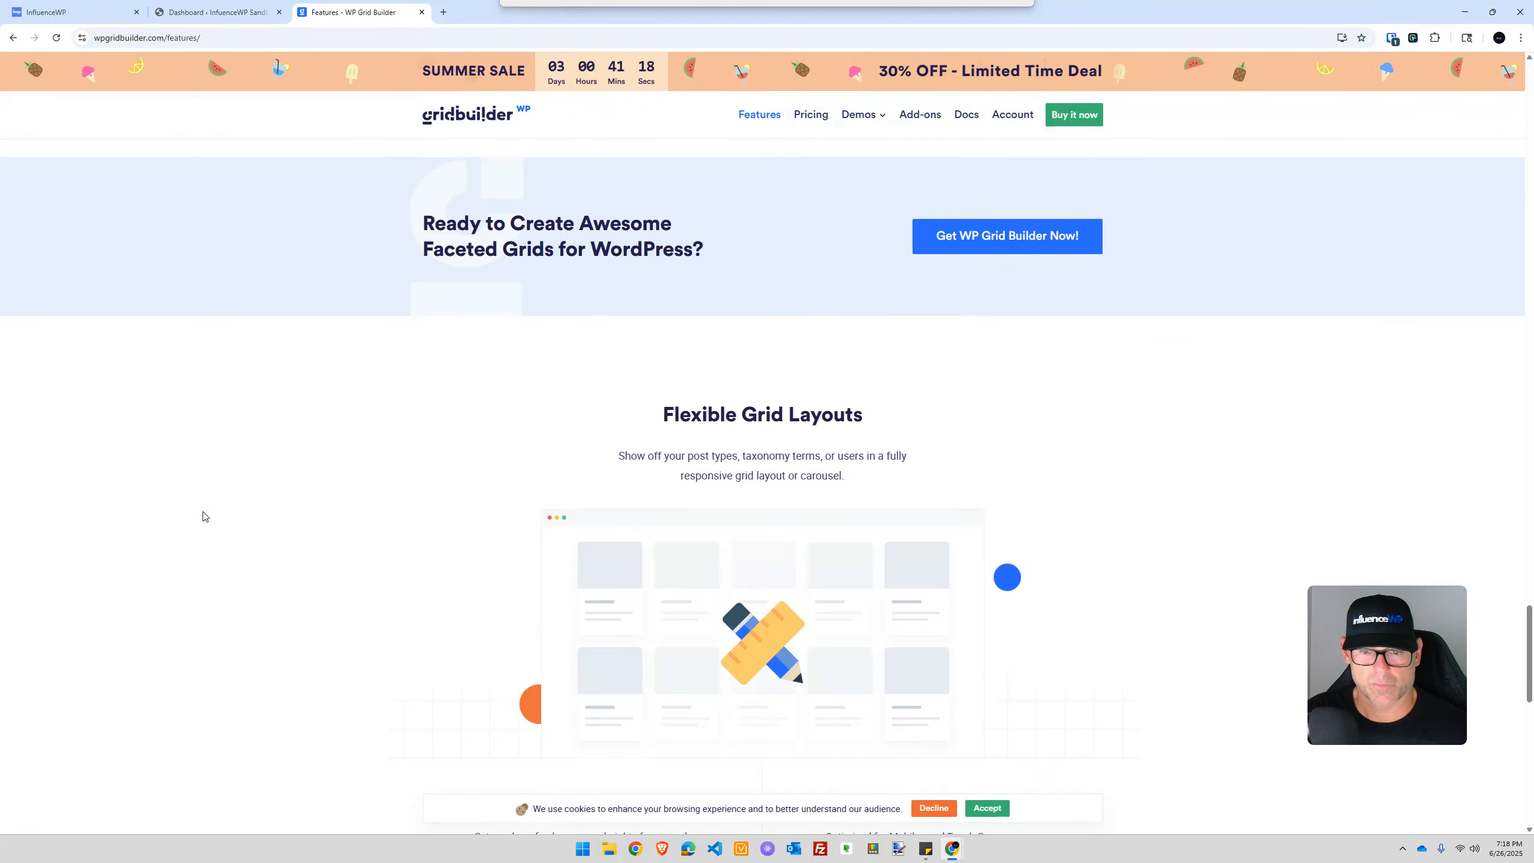
{"action": "scroll", "coordinate": [410, 360], "scroll_direction": "up", "scroll_amount": 20}
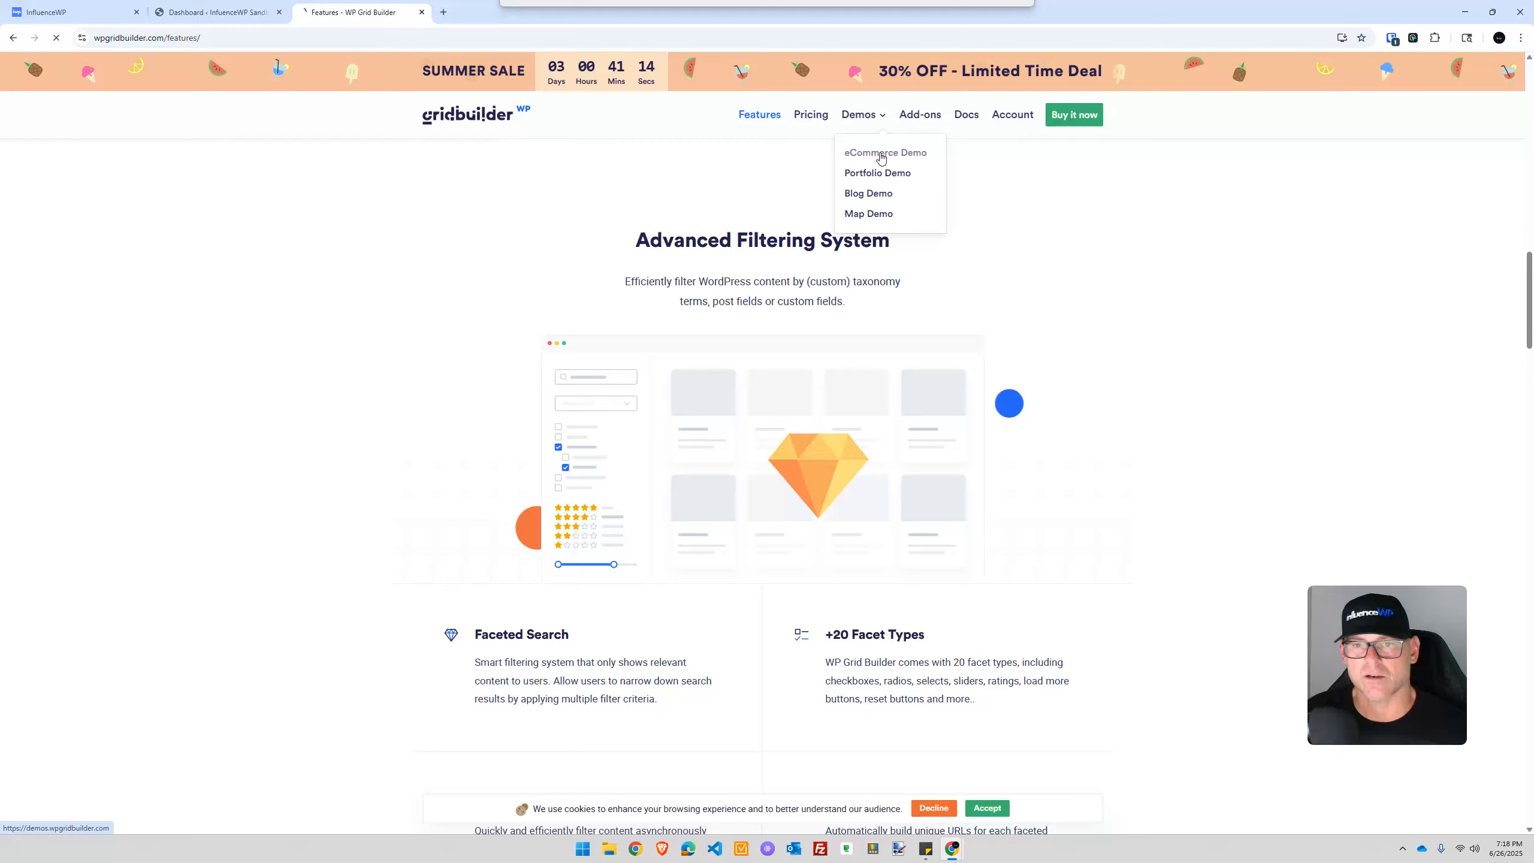
Return to the eCommerce Demo and look over its product cards and filter options again
{"action": "left_click", "coordinate": [884, 152]}
{"action": "scroll", "coordinate": [160, 571], "scroll_direction": "down", "scroll_amount": 15}
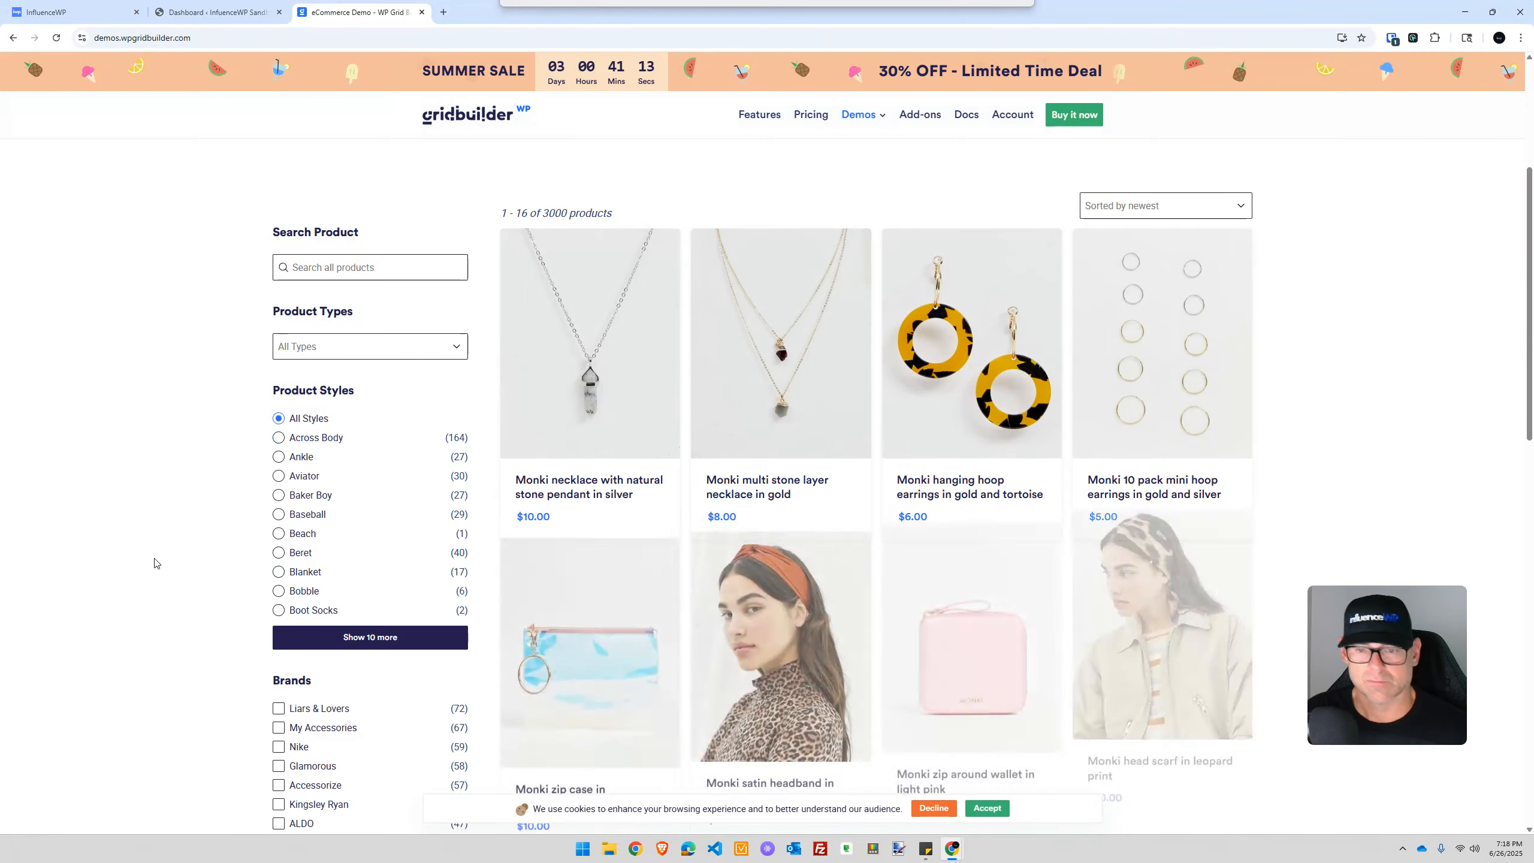
{"action": "scroll", "coordinate": [160, 571], "scroll_direction": "up", "scroll_amount": 15}
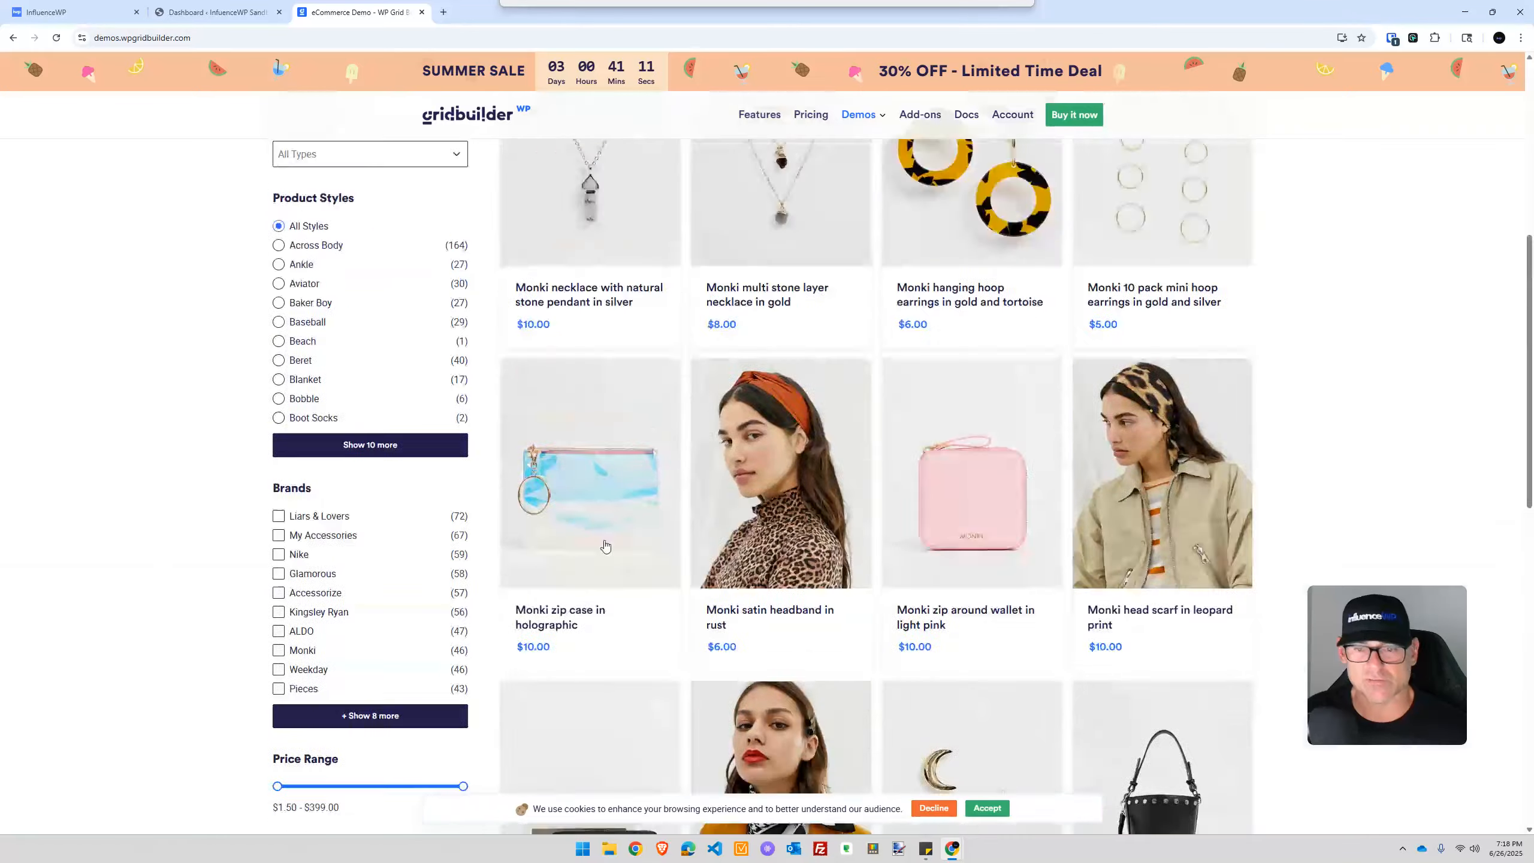
Search the WP Grid Builder documentation for "cards" and open the Create a Card guide to read its sections
{"action": "left_click", "coordinate": [968, 116]}
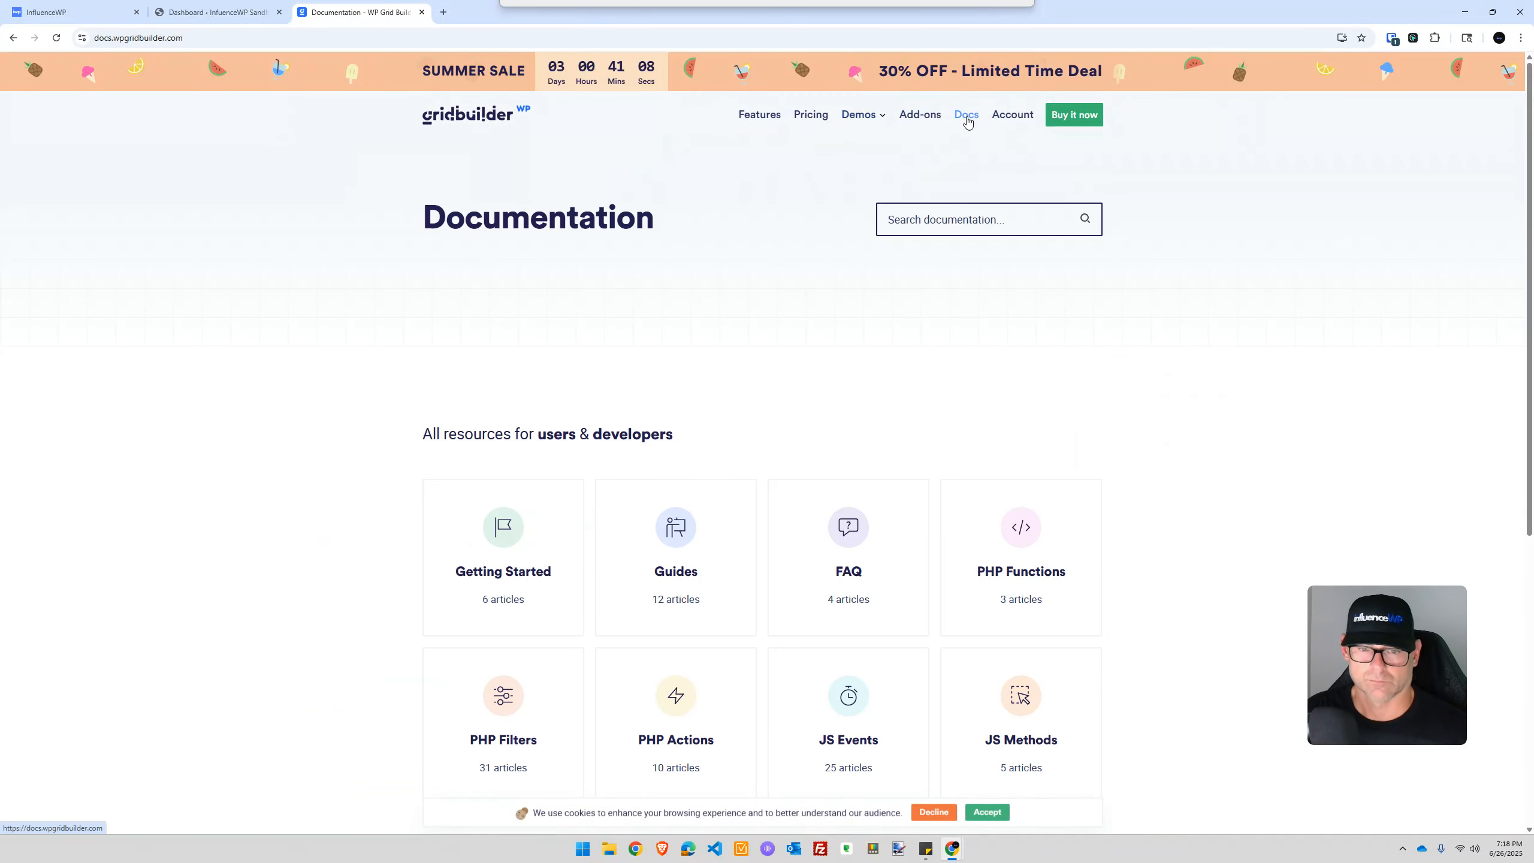
{"action": "left_click", "coordinate": [925, 211]}
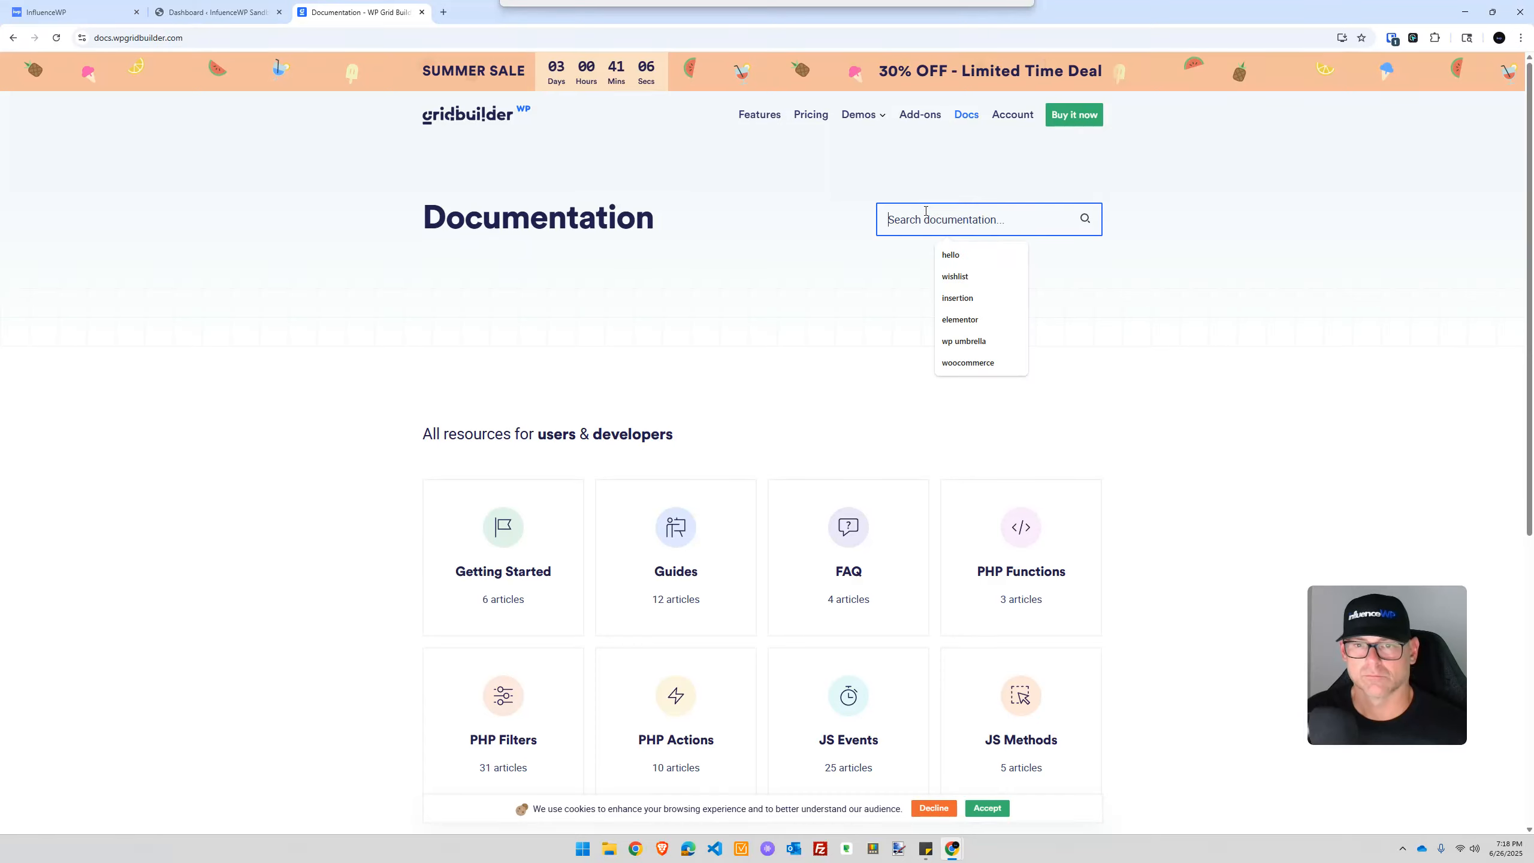
{"action": "type", "text": "cards"}
{"action": "key", "text": "Return"}
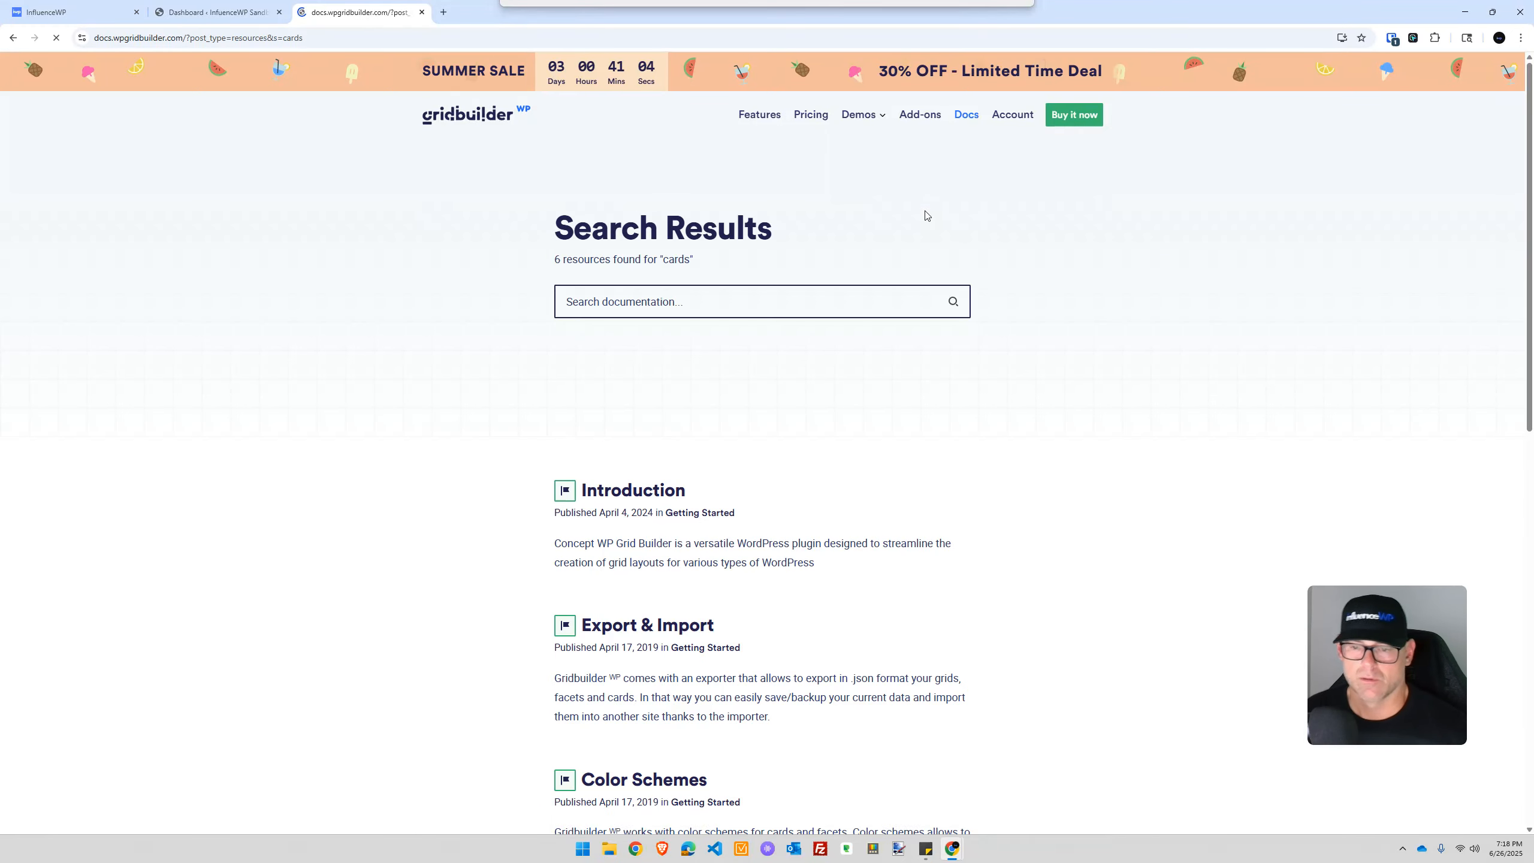
{"action": "scroll", "coordinate": [377, 462], "scroll_direction": "down", "scroll_amount": 5}
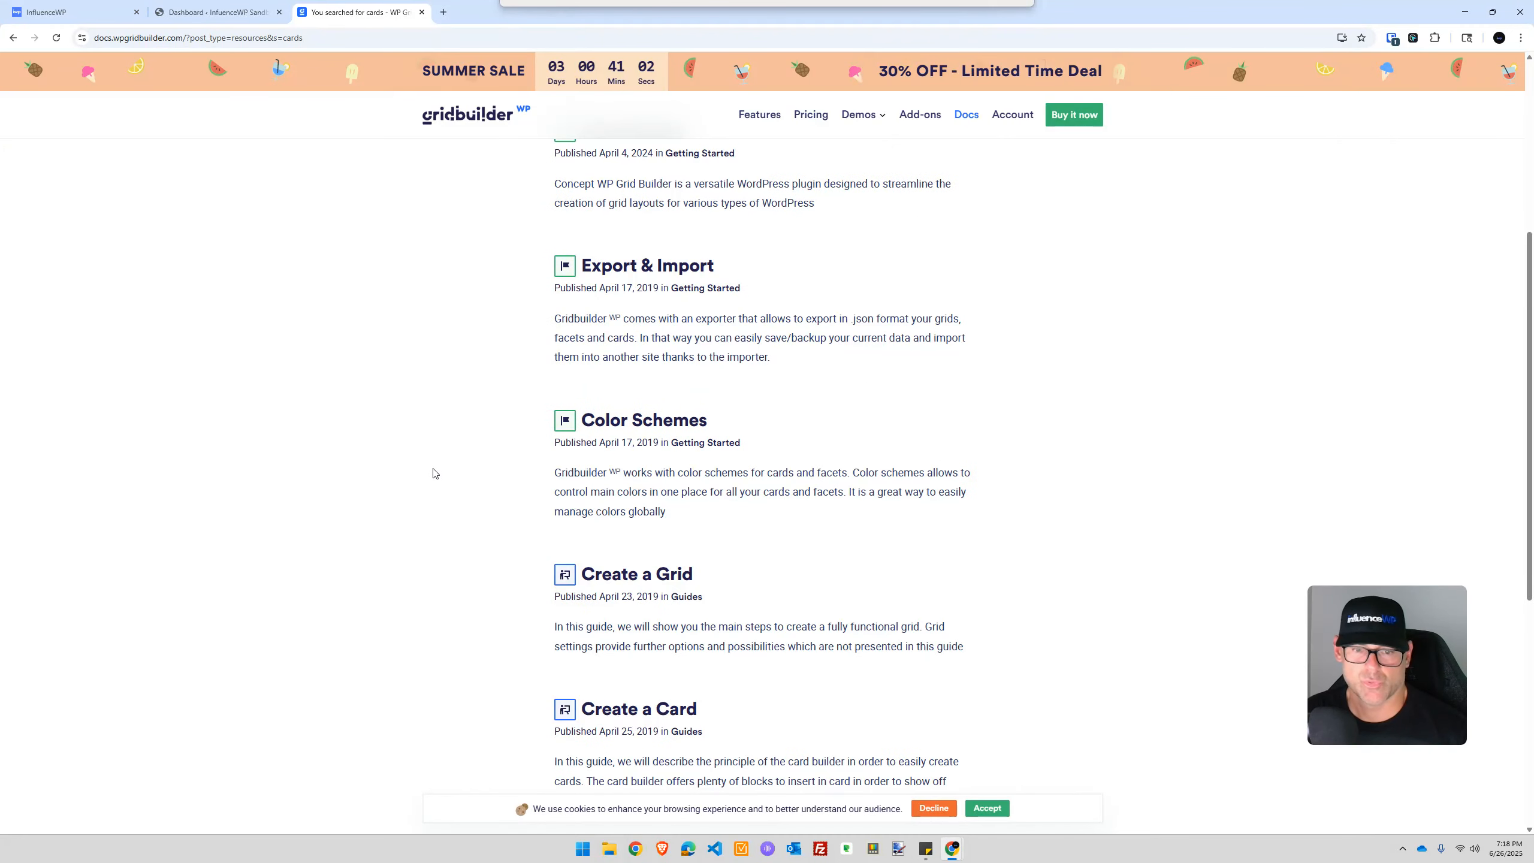
{"action": "scroll", "coordinate": [436, 475], "scroll_direction": "down", "scroll_amount": 3}
{"action": "left_click", "coordinate": [641, 472]}
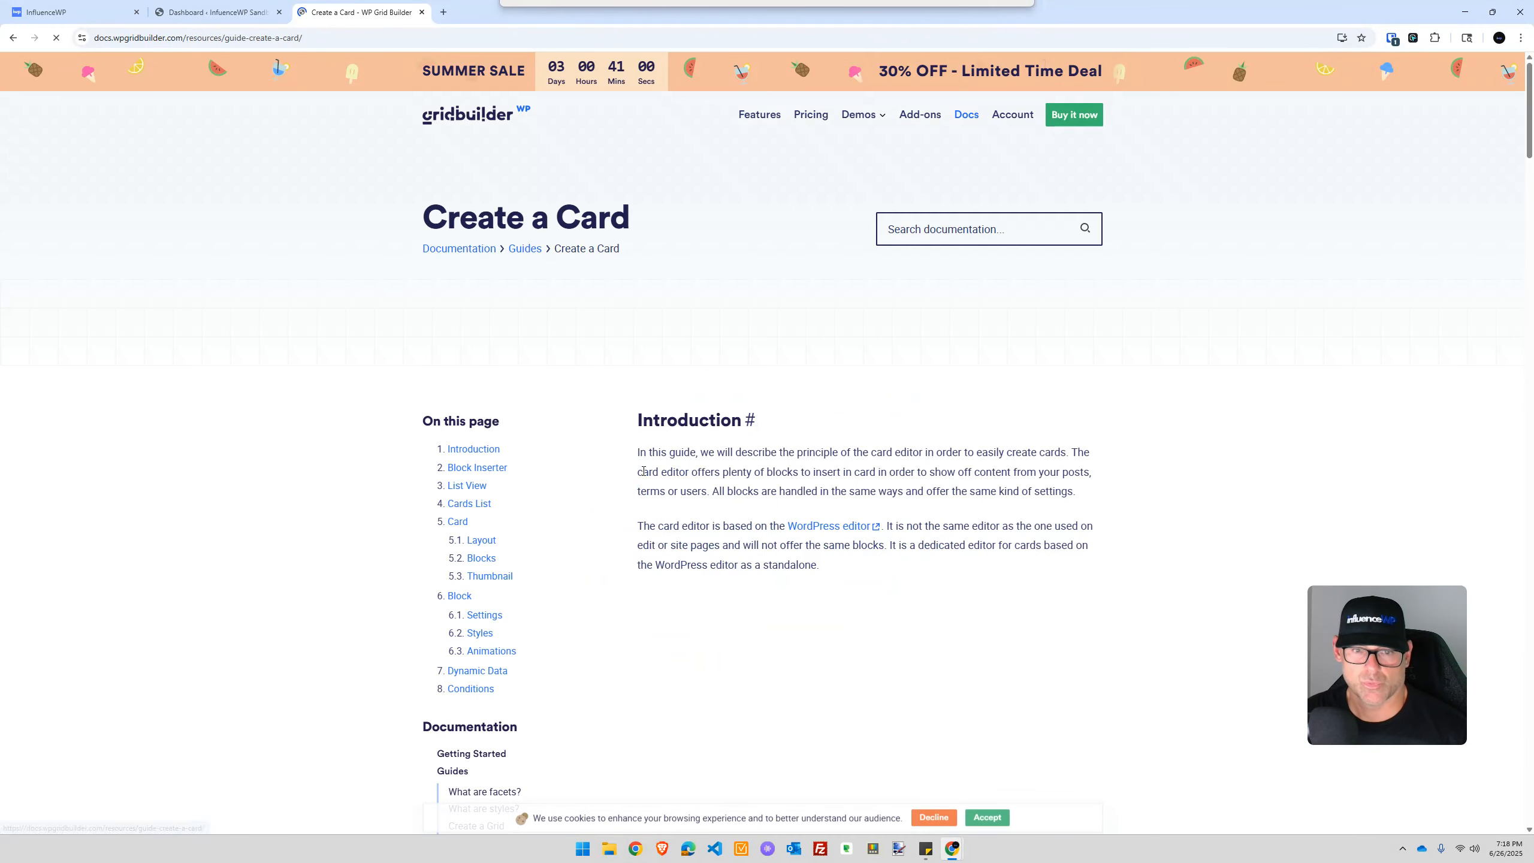
{"action": "scroll", "coordinate": [604, 472], "scroll_direction": "down", "scroll_amount": 15}
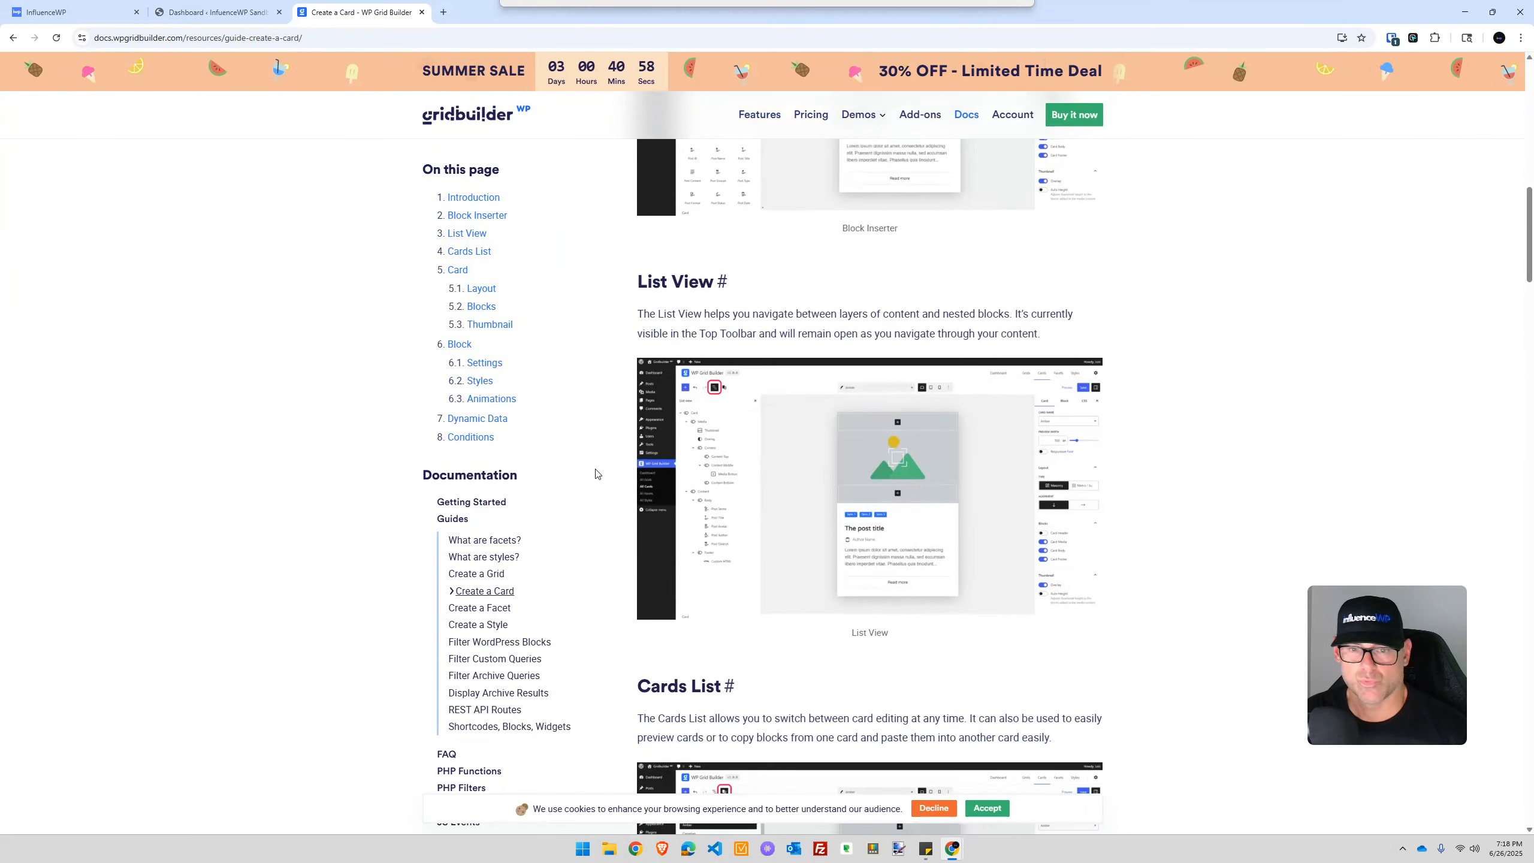
Read the rest of the Create a Card guide, including the Layout, Thumbnail, Block and Dynamic Data sections, and close the documentation
{"action": "scroll", "coordinate": [596, 473], "scroll_direction": "down", "scroll_amount": 5}
{"action": "scroll", "coordinate": [596, 474], "scroll_direction": "down", "scroll_amount": 9}
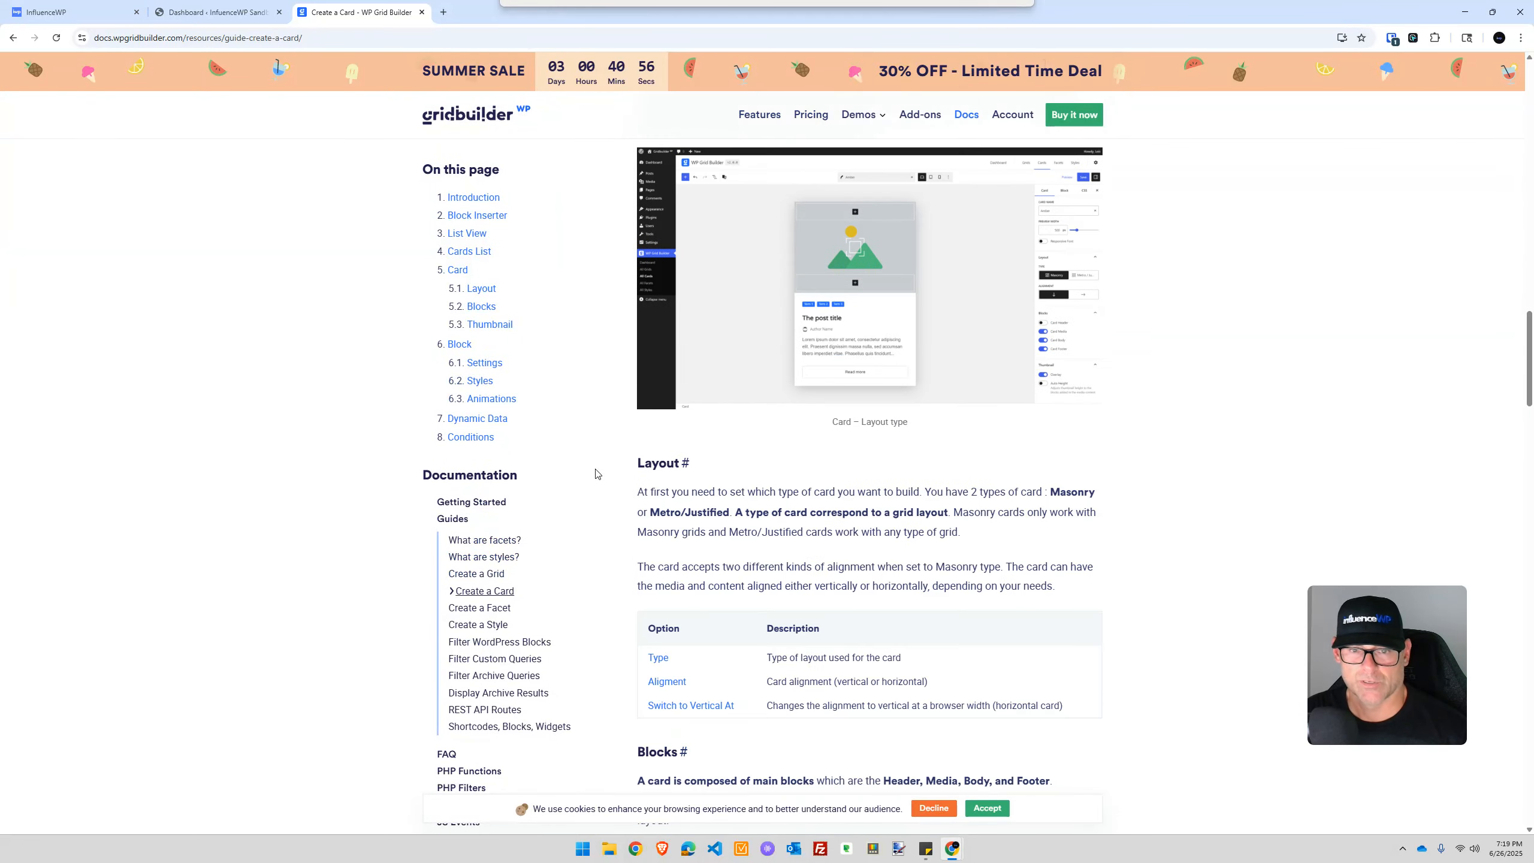
{"action": "scroll", "coordinate": [584, 465], "scroll_direction": "down", "scroll_amount": 18}
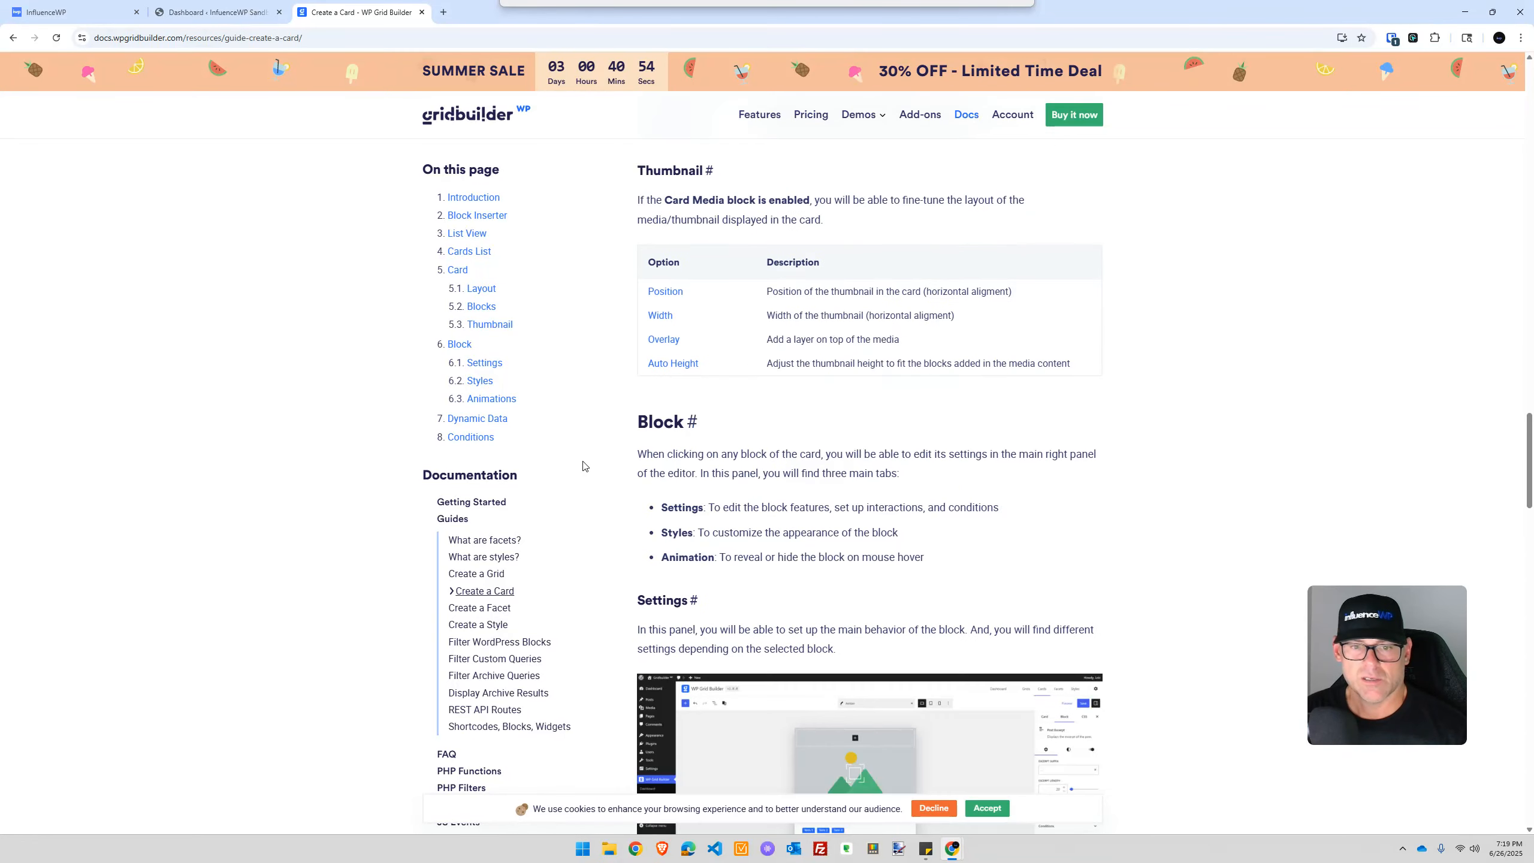
{"action": "scroll", "coordinate": [583, 466], "scroll_direction": "down", "scroll_amount": 15}
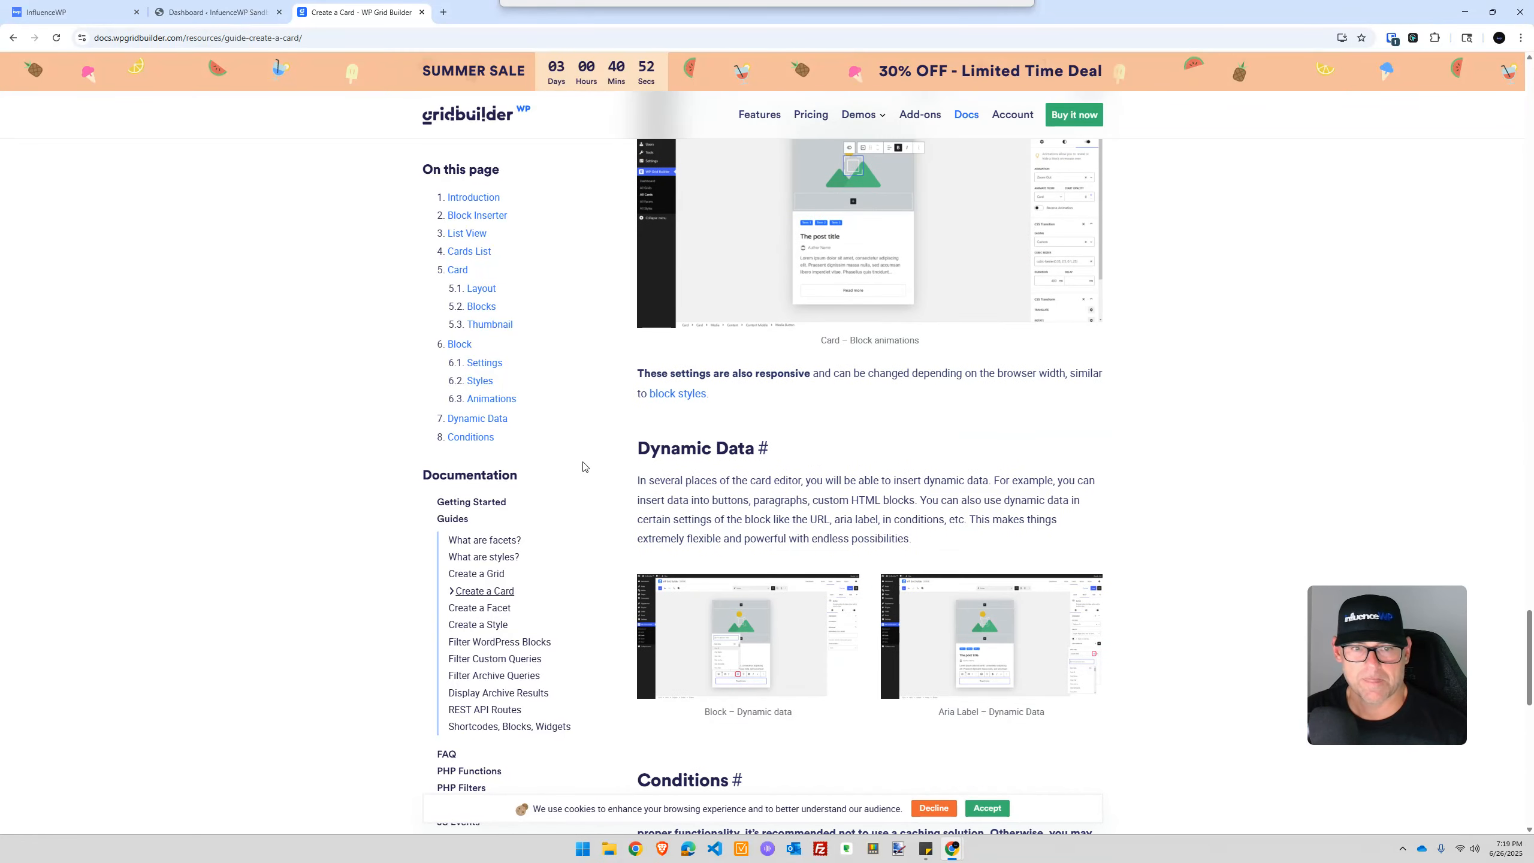
{"action": "scroll", "coordinate": [584, 466], "scroll_direction": "up", "scroll_amount": 20}
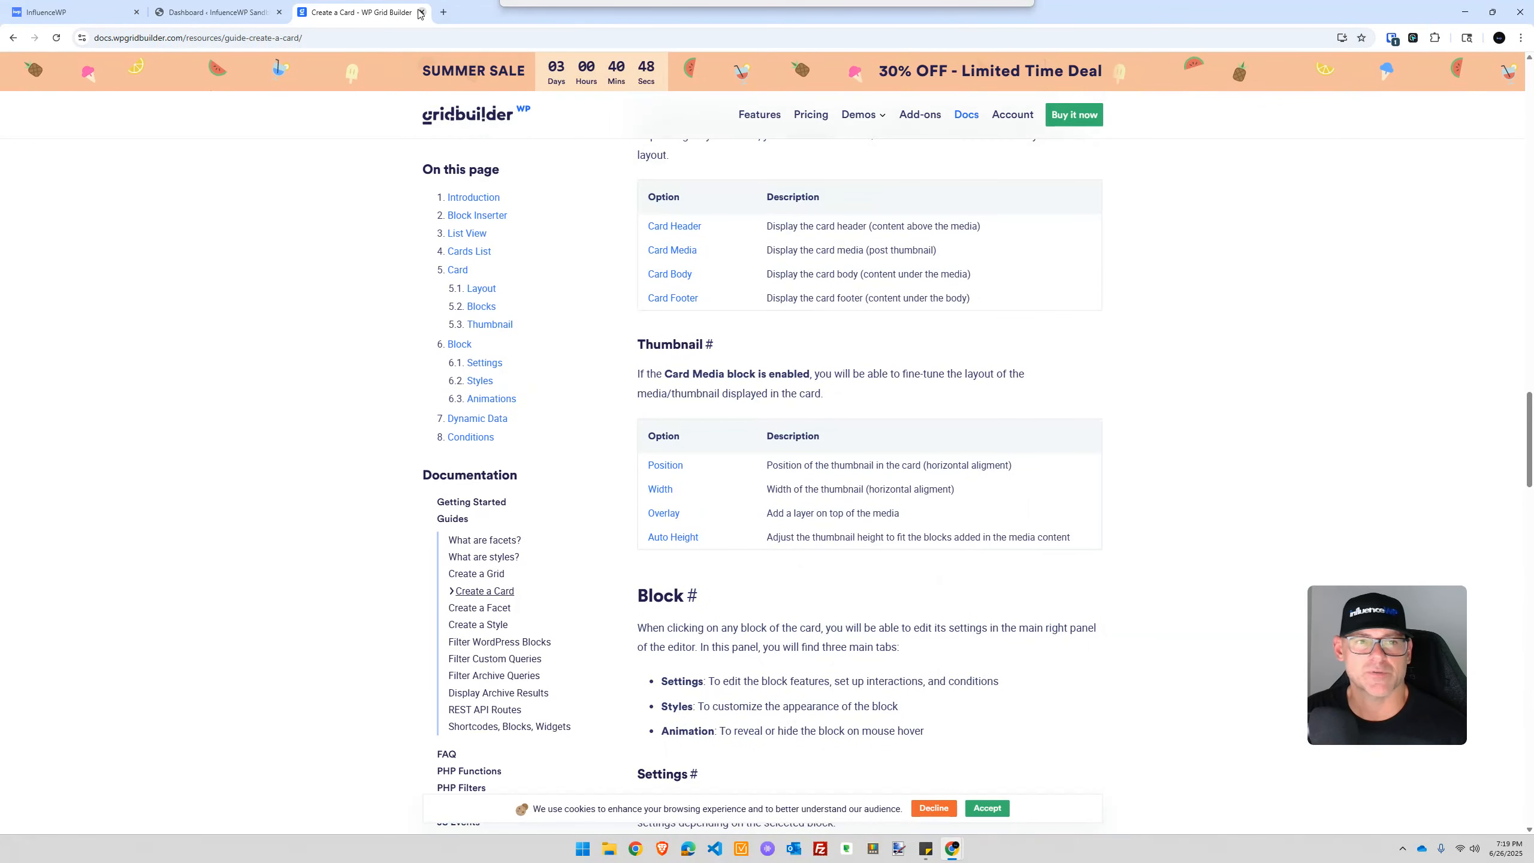
{"action": "key", "text": "ctrl+w"}
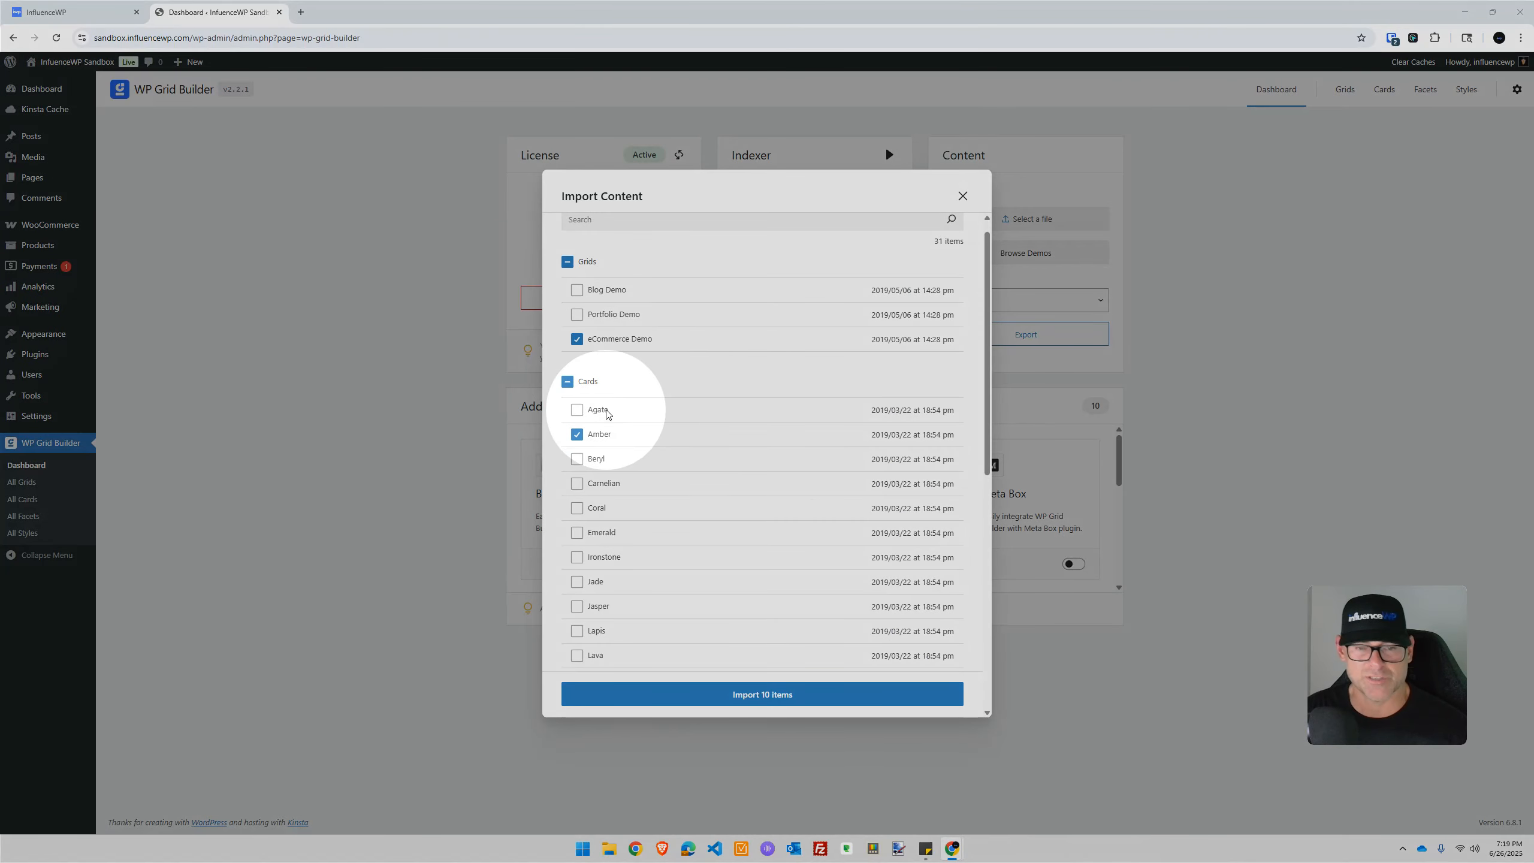
Import the selected eCommerce Demo grid, Amber card and all the facets, and close the import dialog
{"action": "scroll", "coordinate": [669, 435], "scroll_direction": "down", "scroll_amount": 5}
{"action": "scroll", "coordinate": [659, 437], "scroll_direction": "down", "scroll_amount": 1}
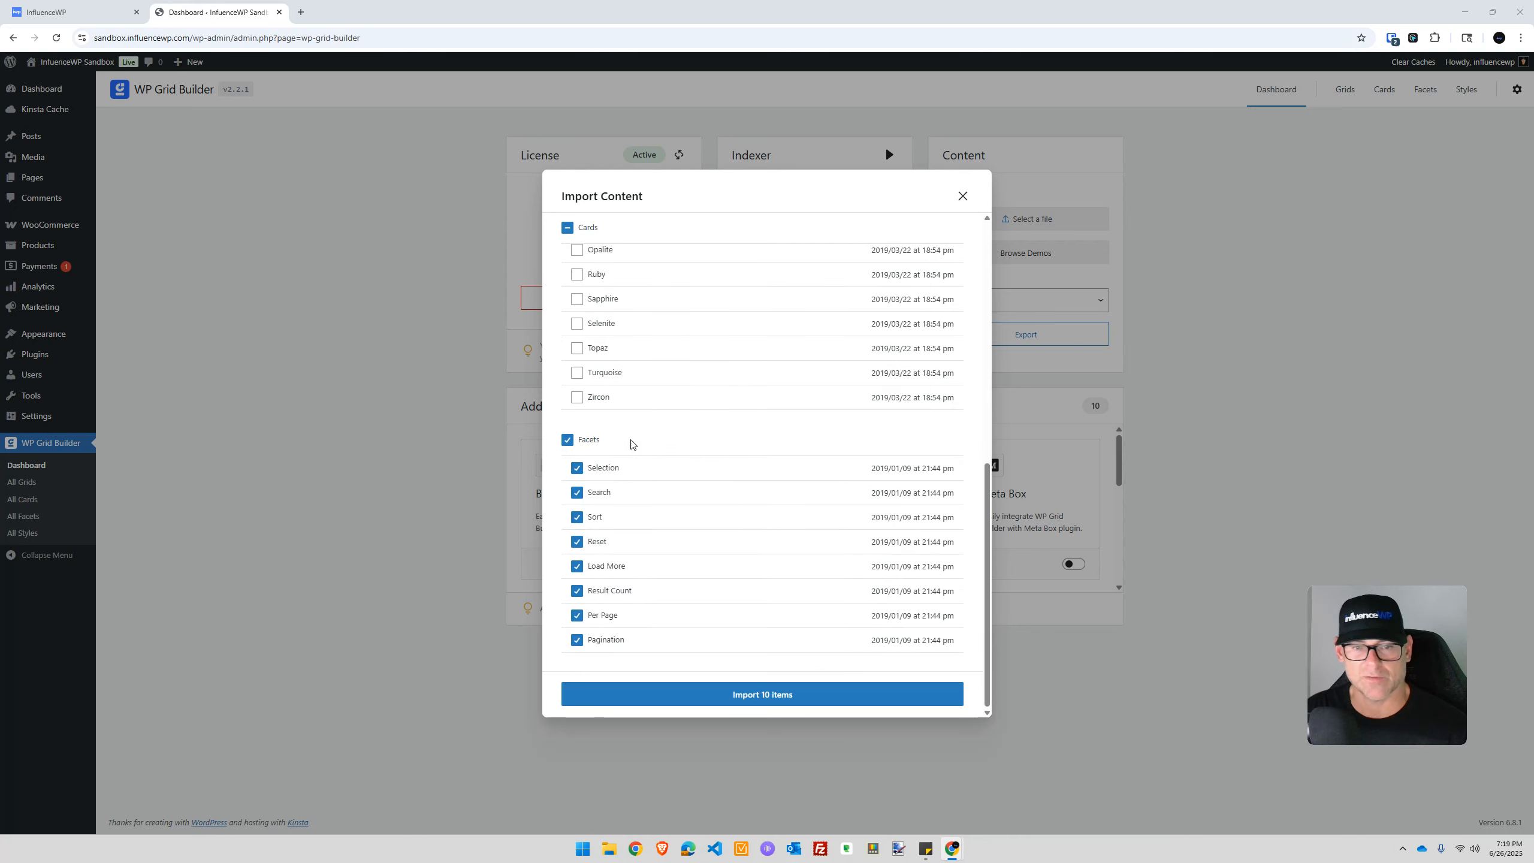
{"action": "left_click", "coordinate": [795, 695]}
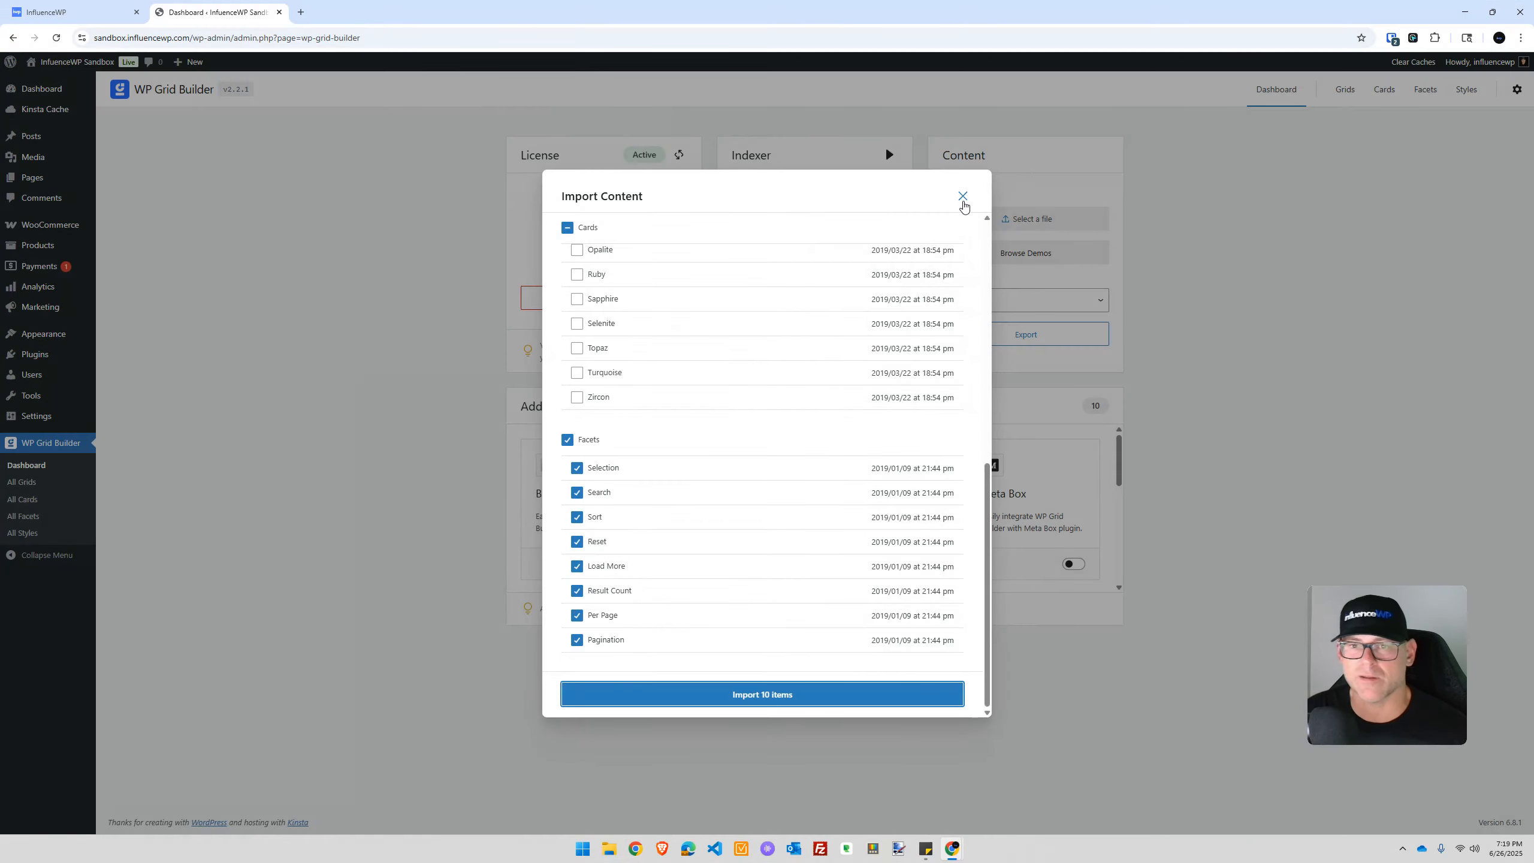
{"action": "left_click", "coordinate": [965, 204]}
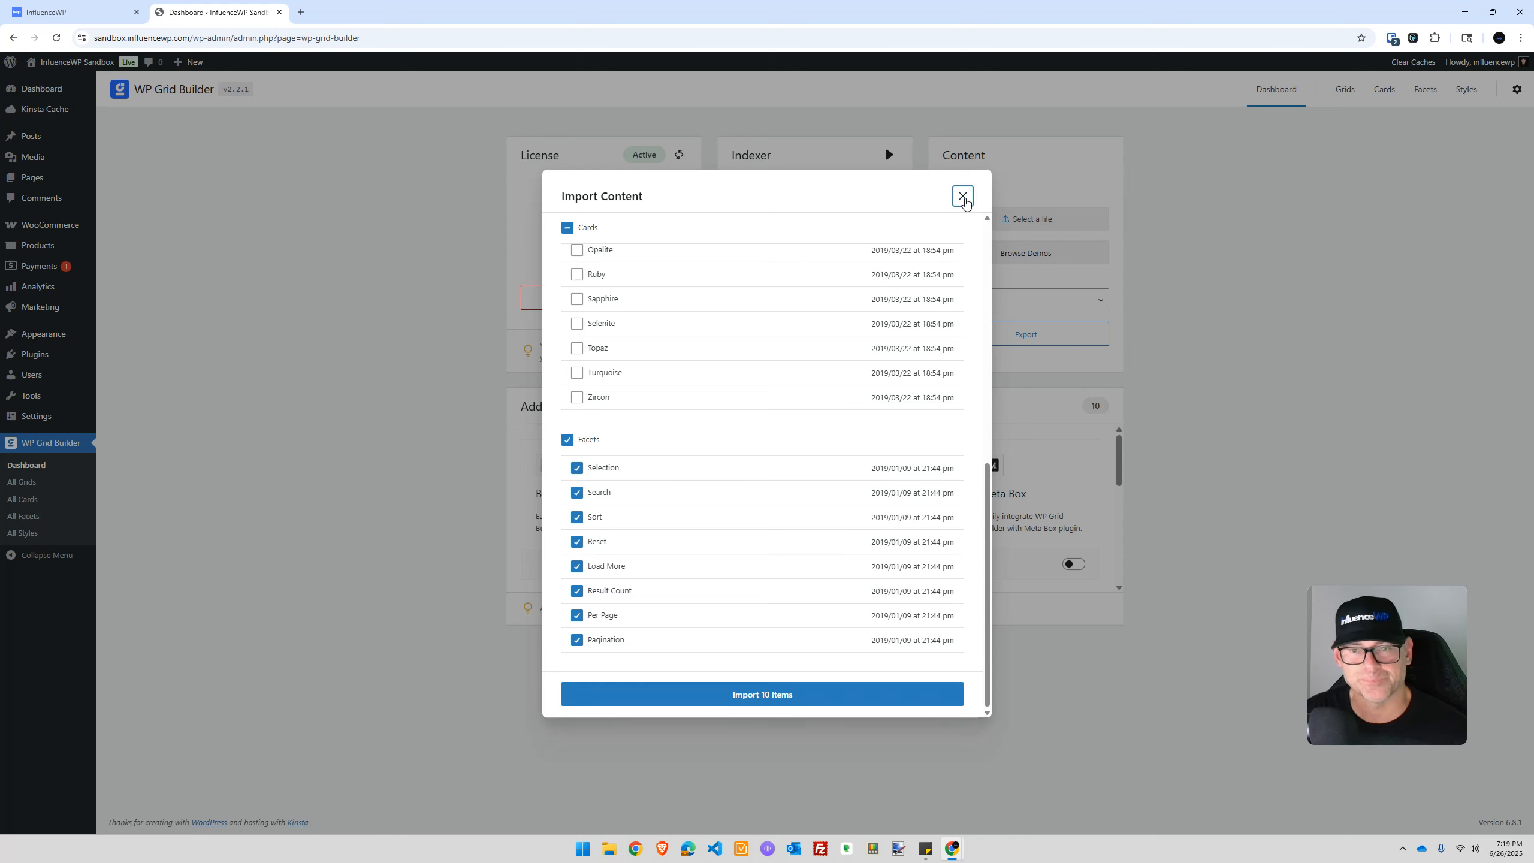
{"action": "left_click", "coordinate": [964, 203]}
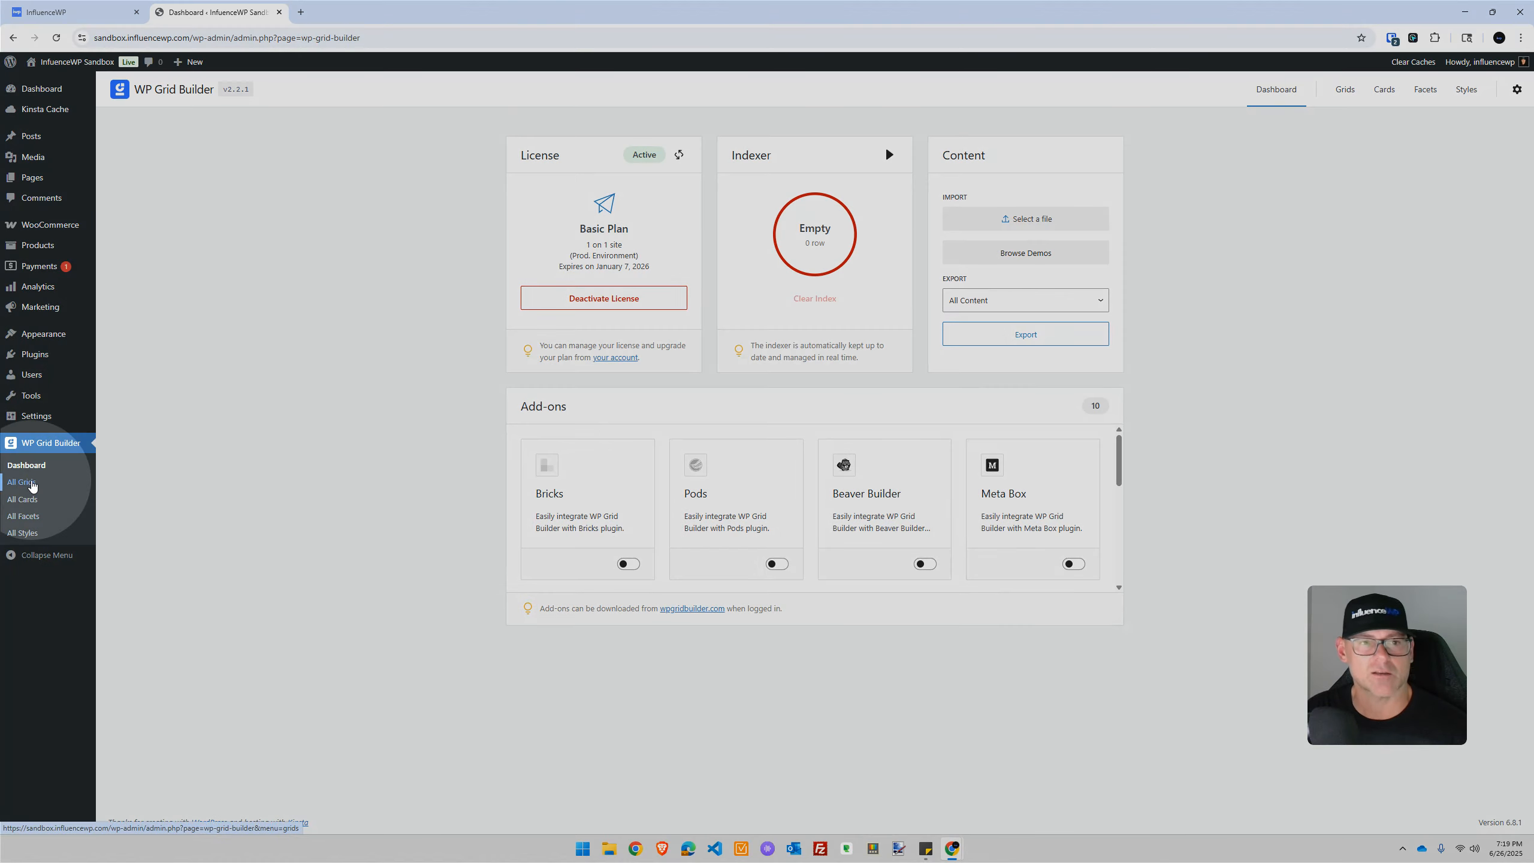
Open the eCommerce Demo grid for editing and replace Posts with Products as its queried post type
{"action": "left_click", "coordinate": [22, 482]}
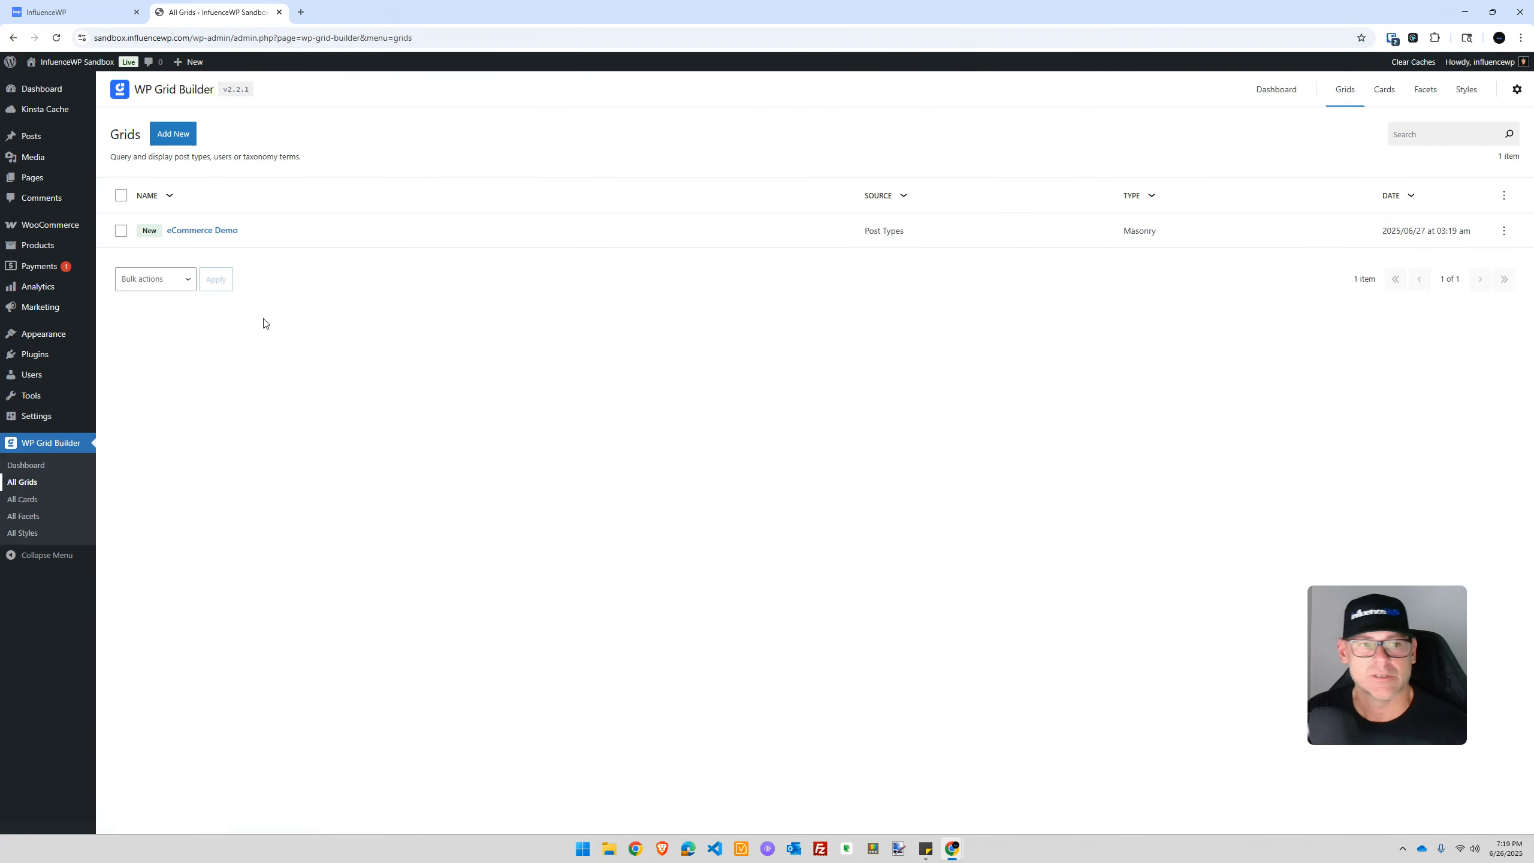
{"action": "left_click", "coordinate": [209, 231]}
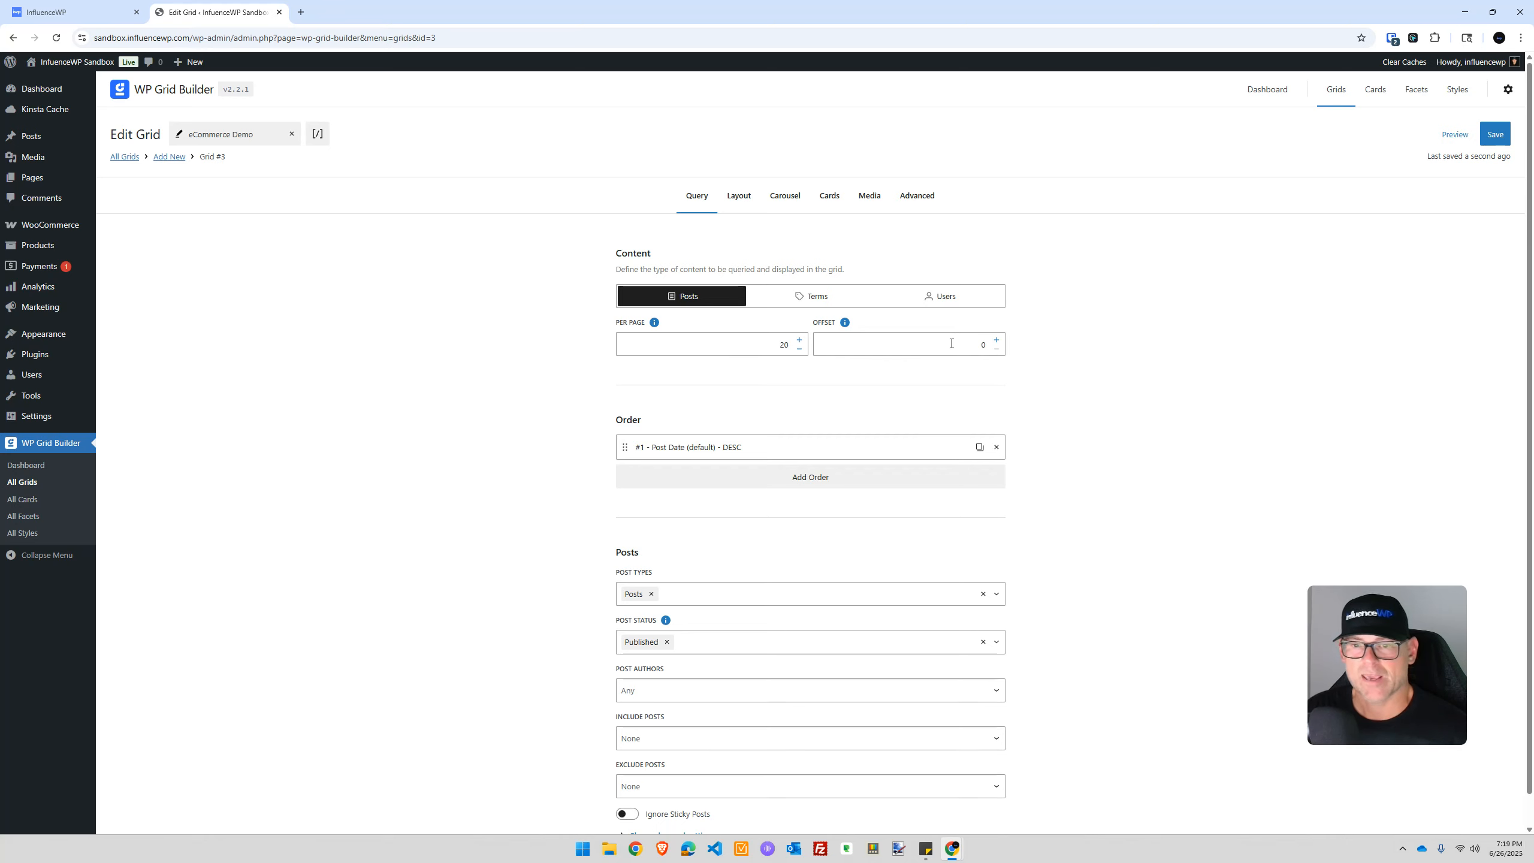
{"action": "scroll", "coordinate": [893, 333], "scroll_direction": "down", "scroll_amount": 1}
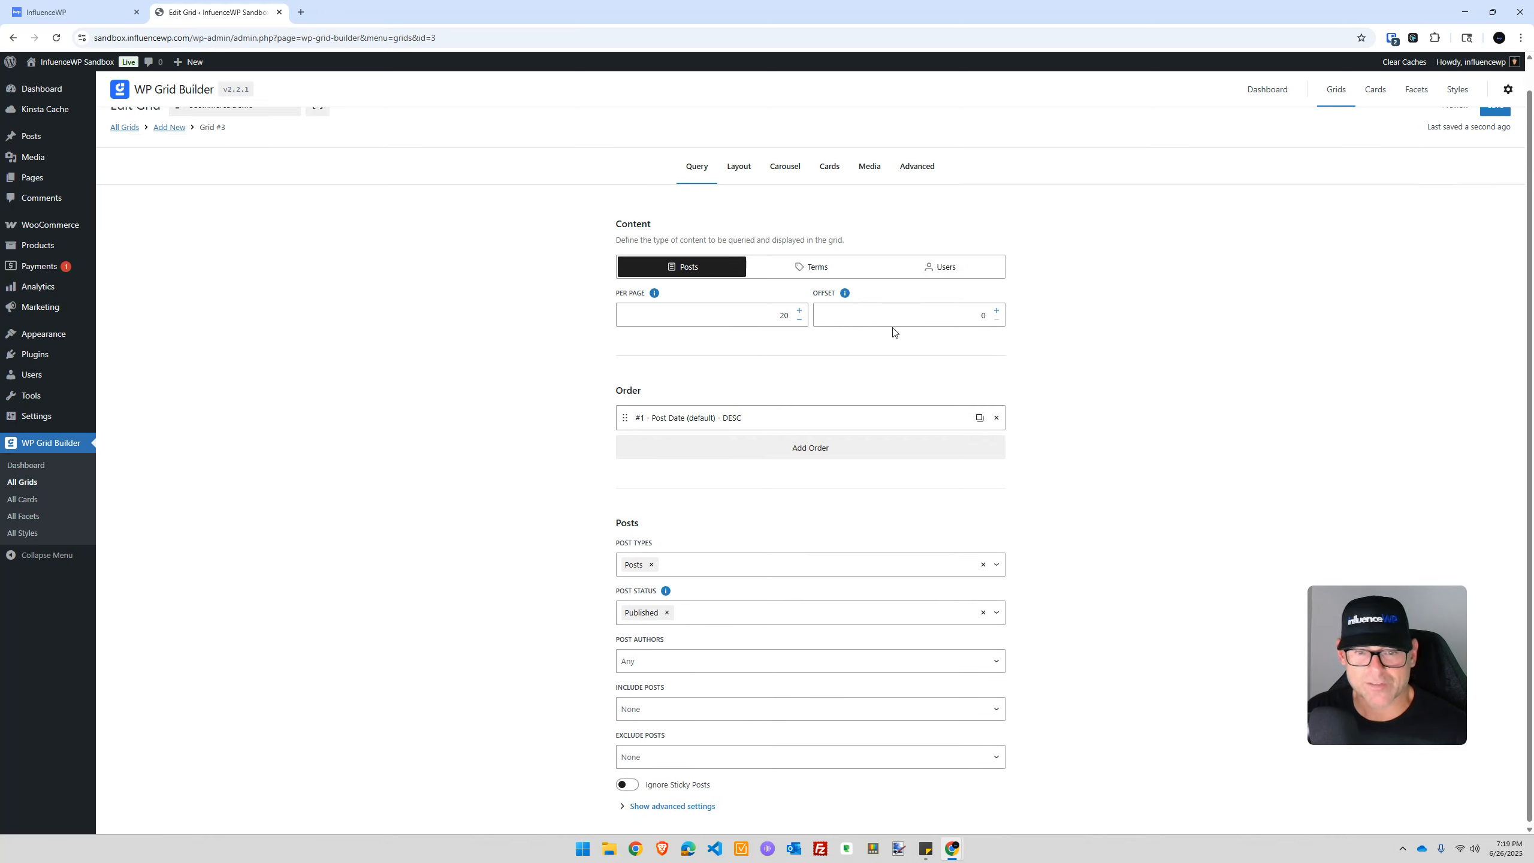
{"action": "left_click", "coordinate": [652, 564]}
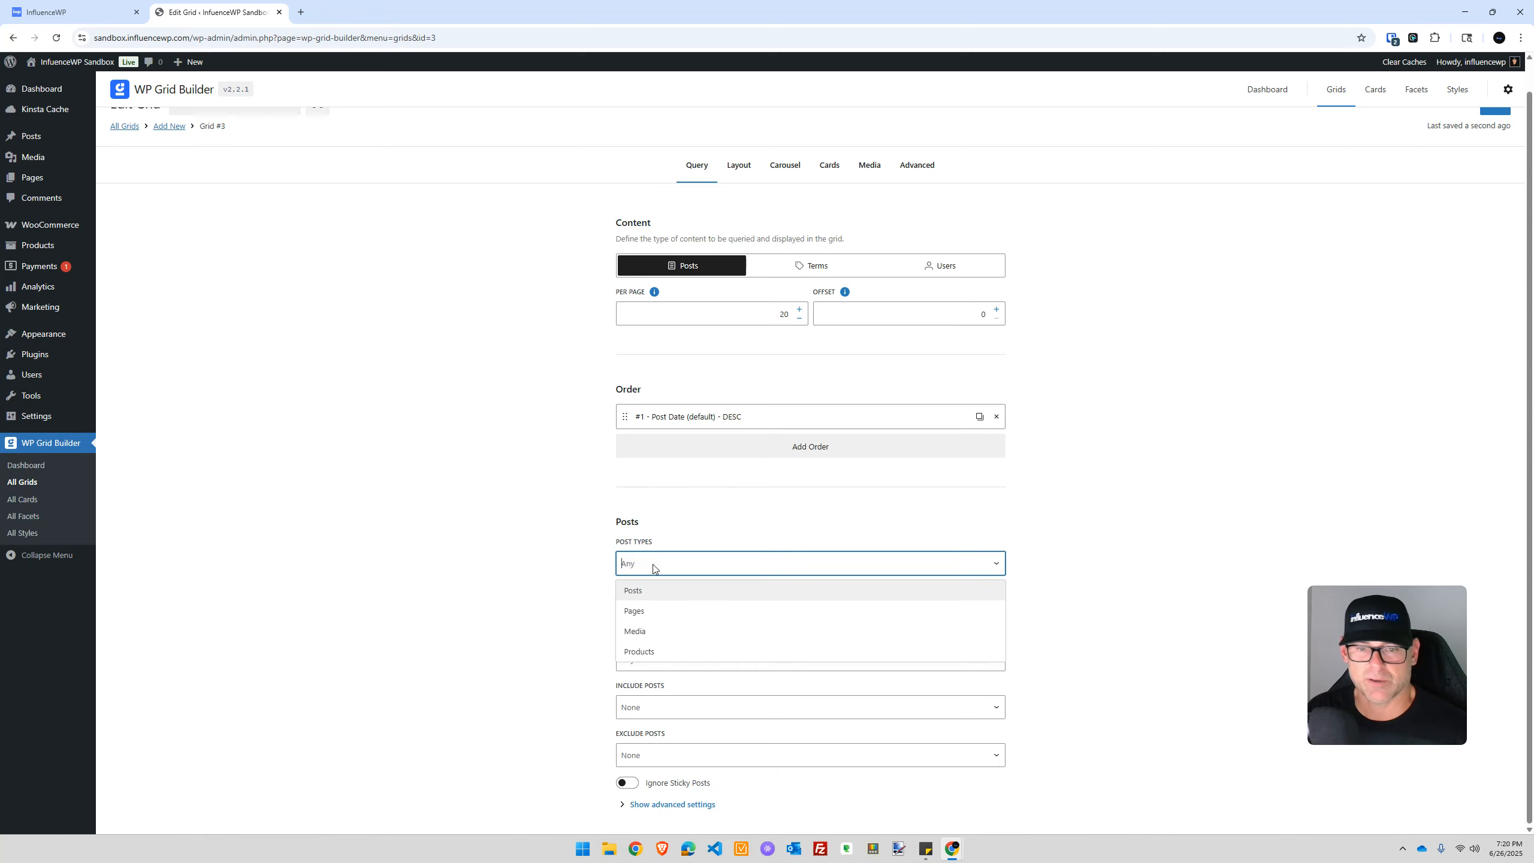
{"action": "left_click", "coordinate": [666, 651]}
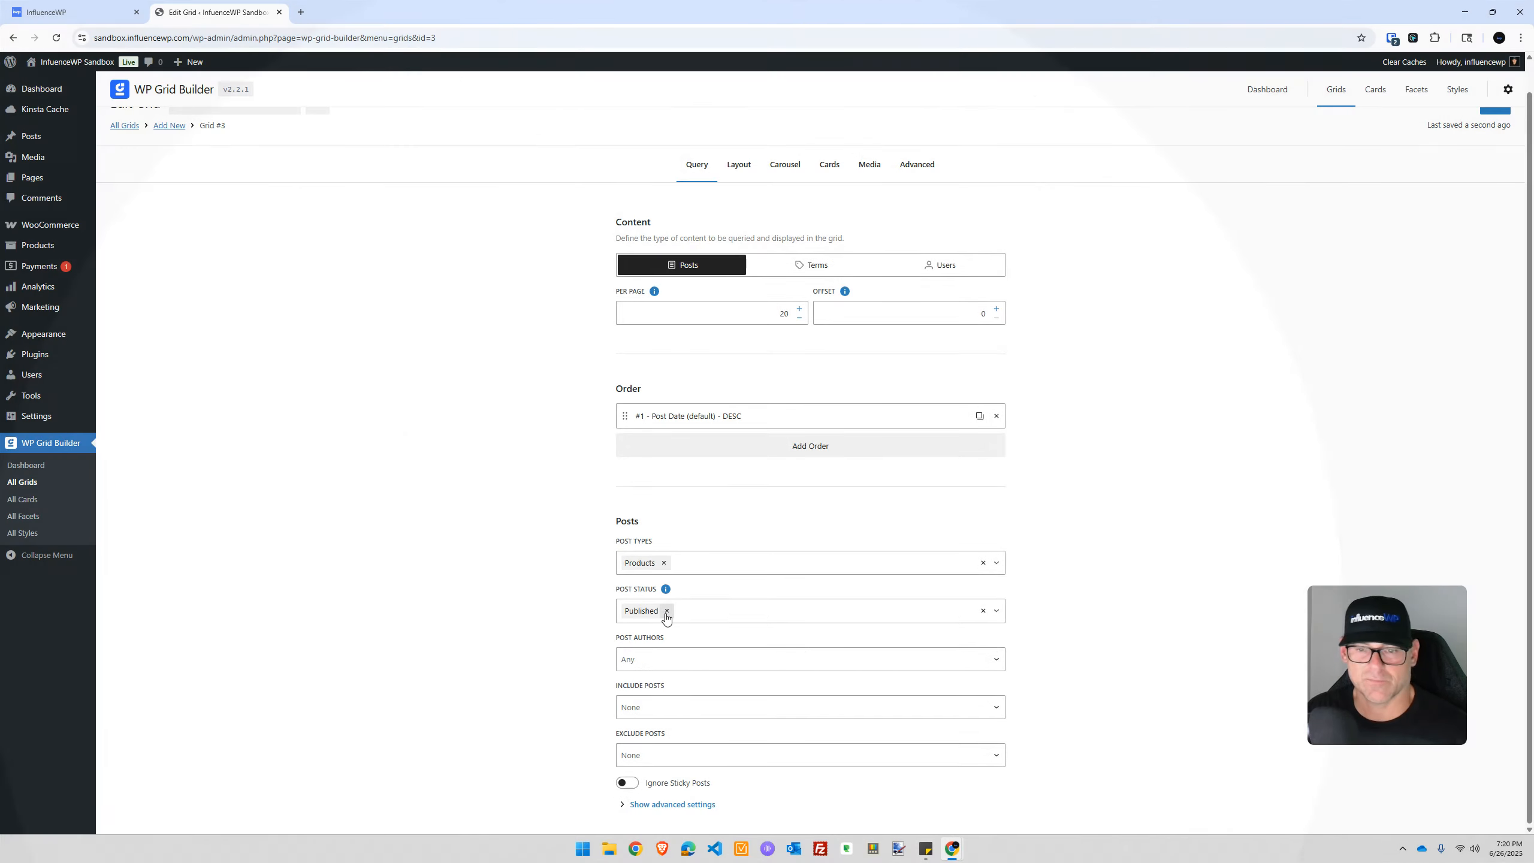
Examine the available post status and post type choices in the grid's query without changing them
{"action": "left_click", "coordinate": [718, 617]}
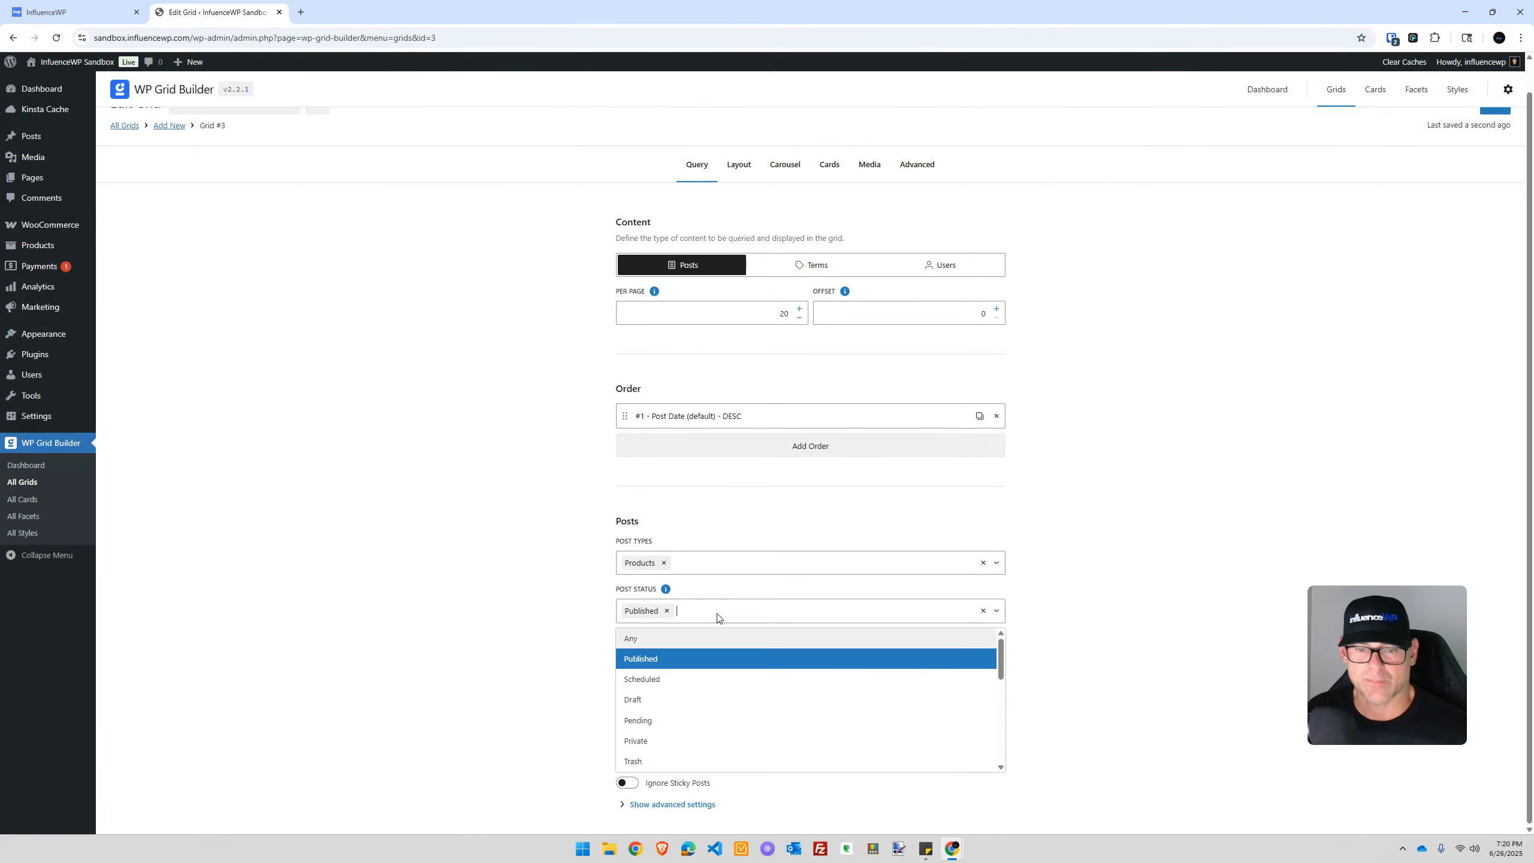
{"action": "left_click", "coordinate": [718, 616]}
{"action": "left_click", "coordinate": [713, 568]}
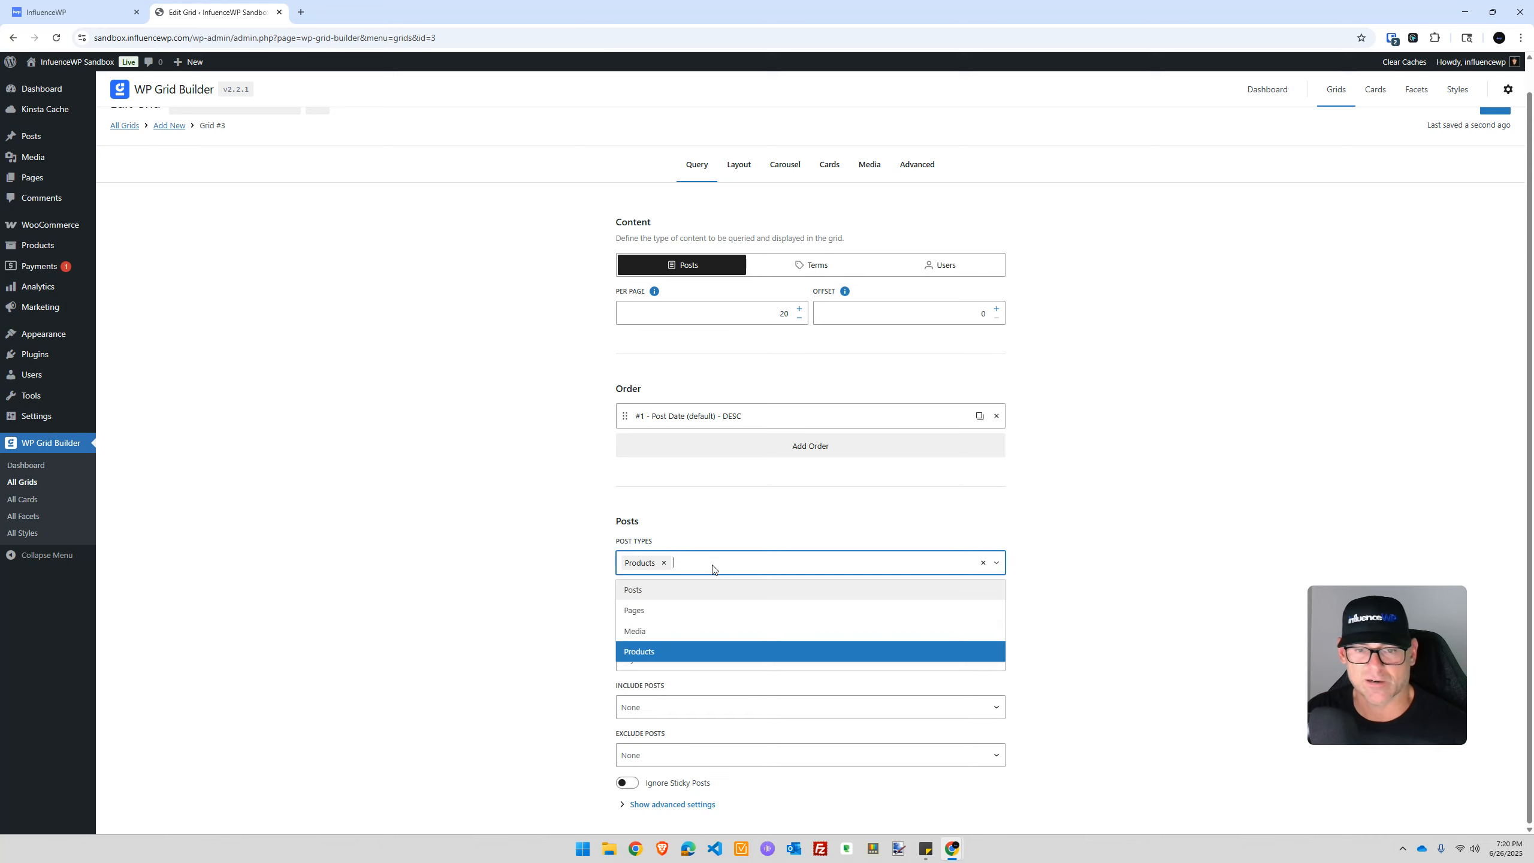
{"action": "left_click", "coordinate": [712, 566]}
{"action": "left_click", "coordinate": [713, 567]}
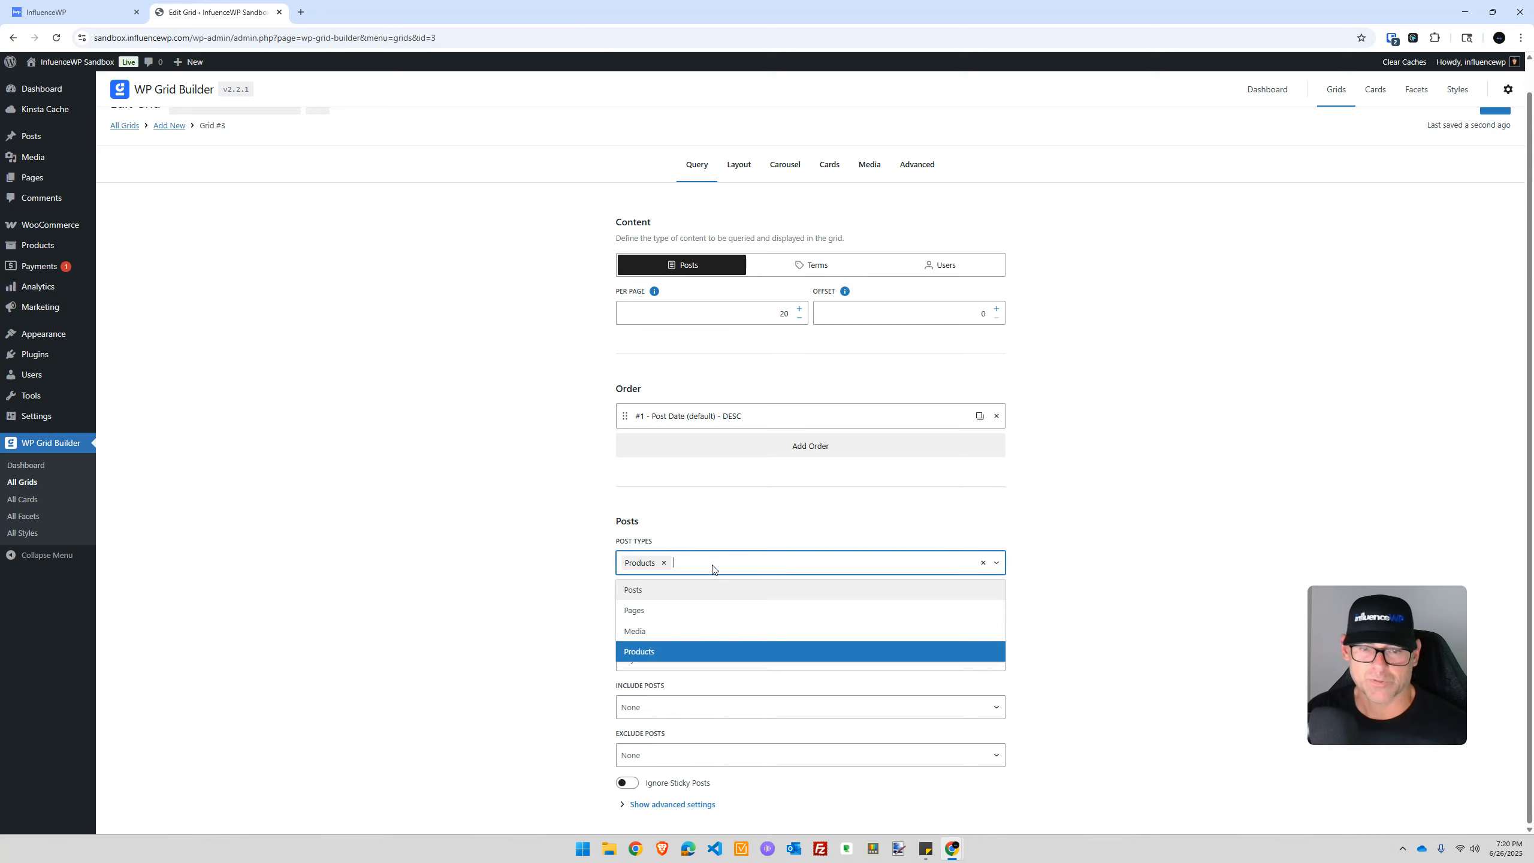
{"action": "left_click", "coordinate": [712, 568]}
{"action": "left_click", "coordinate": [722, 621]}
{"action": "left_click", "coordinate": [723, 621]}
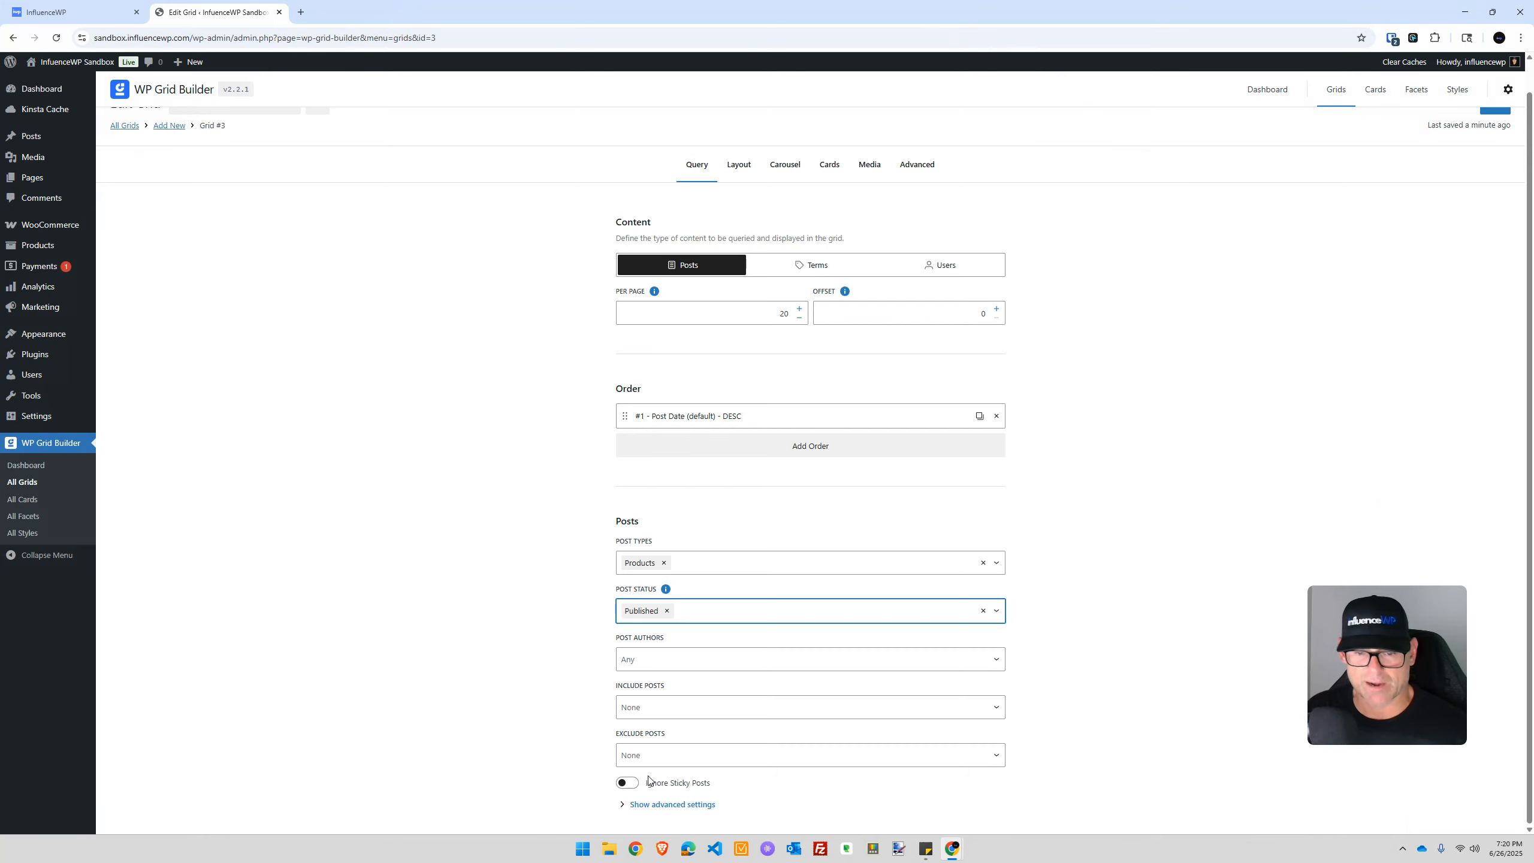
Try the Ignore Sticky Posts option and expand the advanced query settings to review the taxonomy and custom field clauses
{"action": "left_click", "coordinate": [627, 784]}
{"action": "left_click", "coordinate": [627, 784]}
{"action": "left_click", "coordinate": [622, 806]}
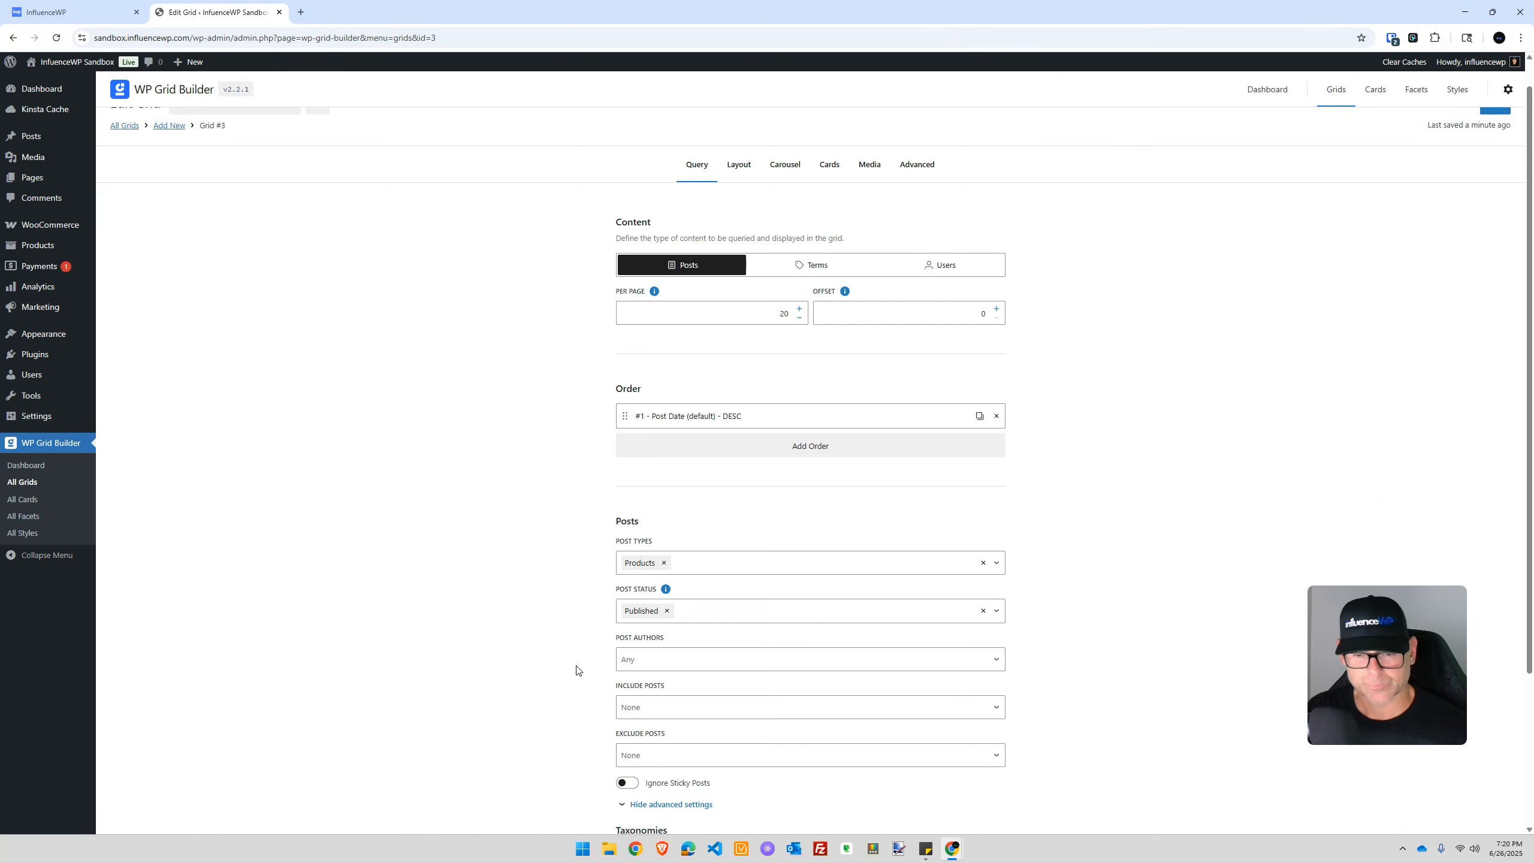
{"action": "scroll", "coordinate": [553, 633], "scroll_direction": "down", "scroll_amount": 3}
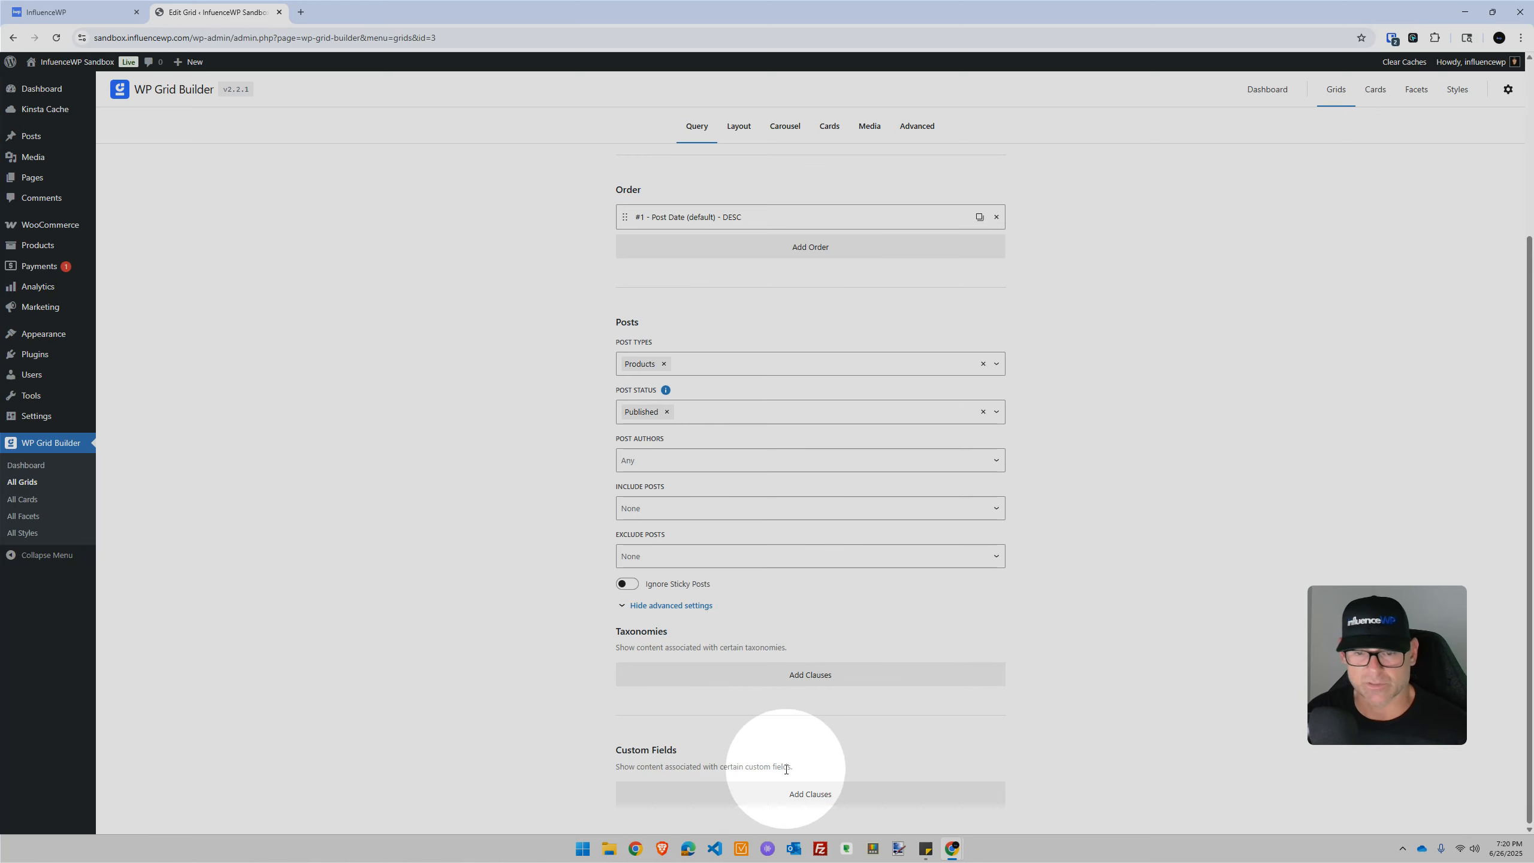
{"action": "scroll", "coordinate": [531, 661], "scroll_direction": "up", "scroll_amount": 4}
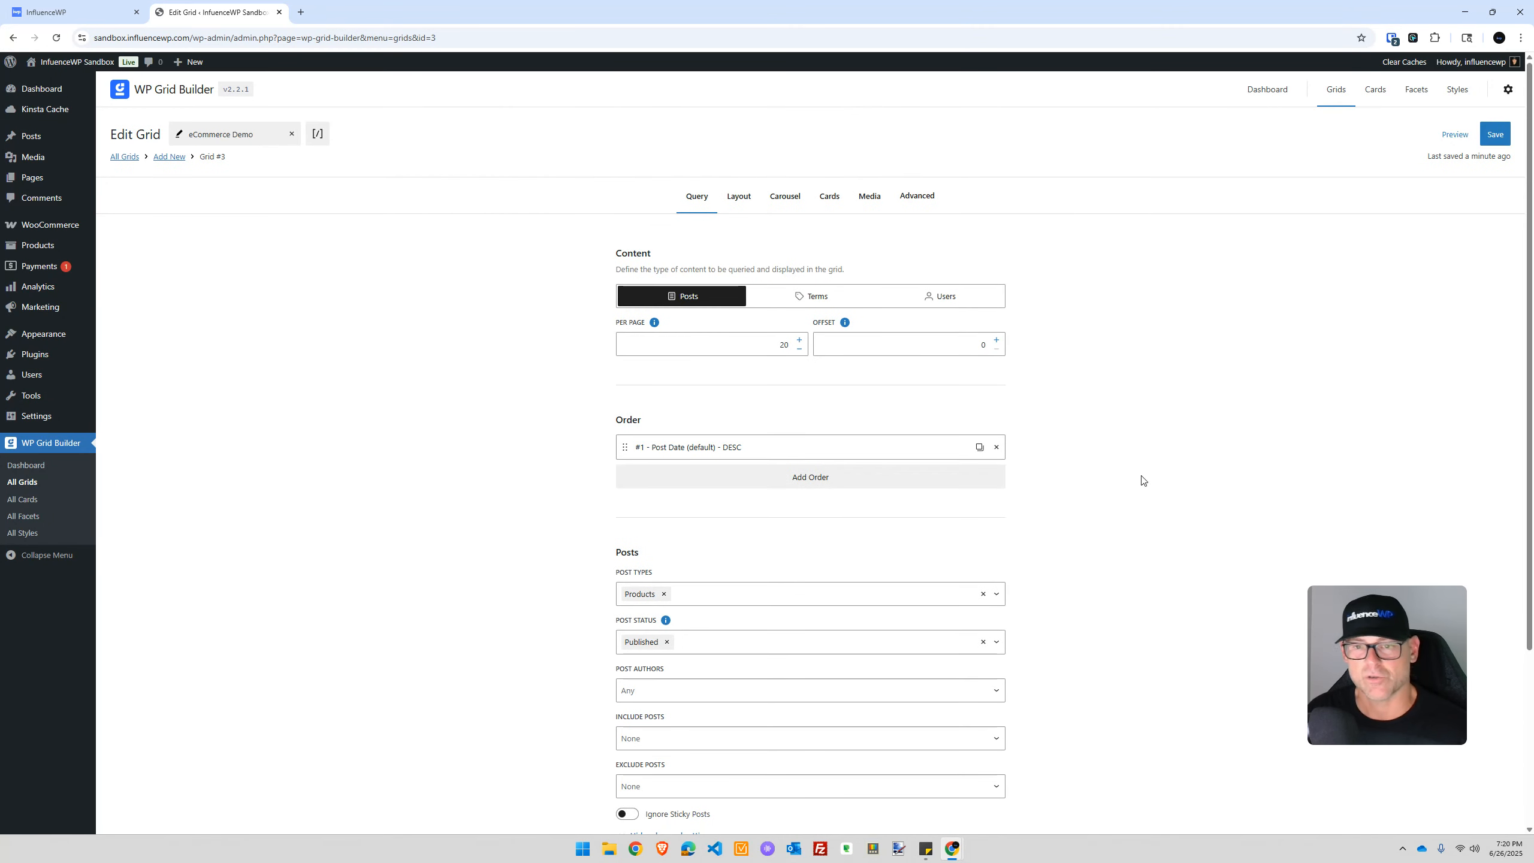
Switch the query content to Terms and look through the taxonomies that can be queried
{"action": "left_click", "coordinate": [795, 298]}
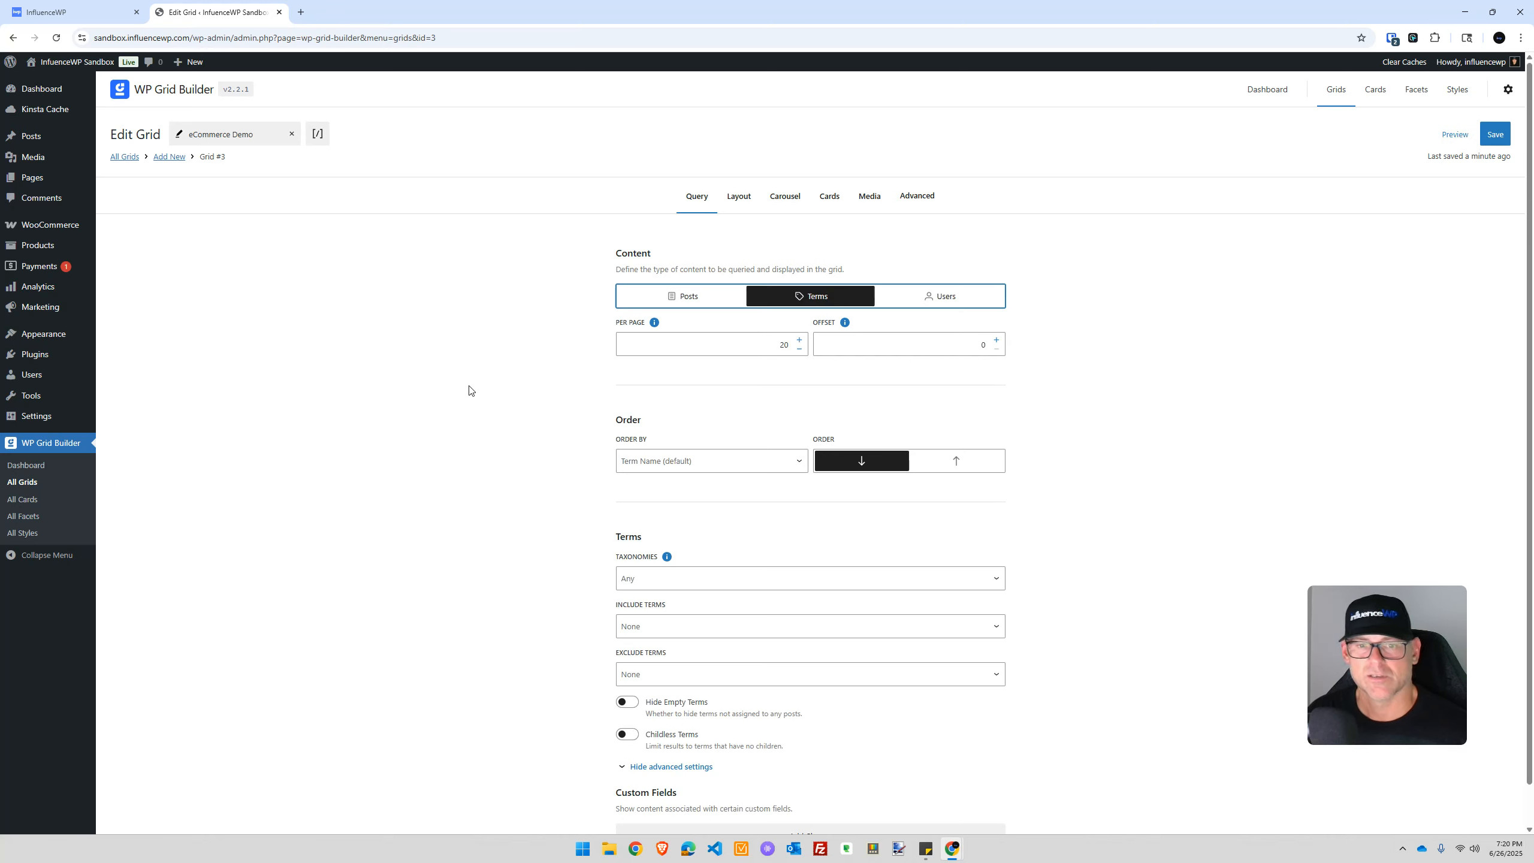
{"action": "scroll", "coordinate": [446, 490], "scroll_direction": "down", "scroll_amount": 1}
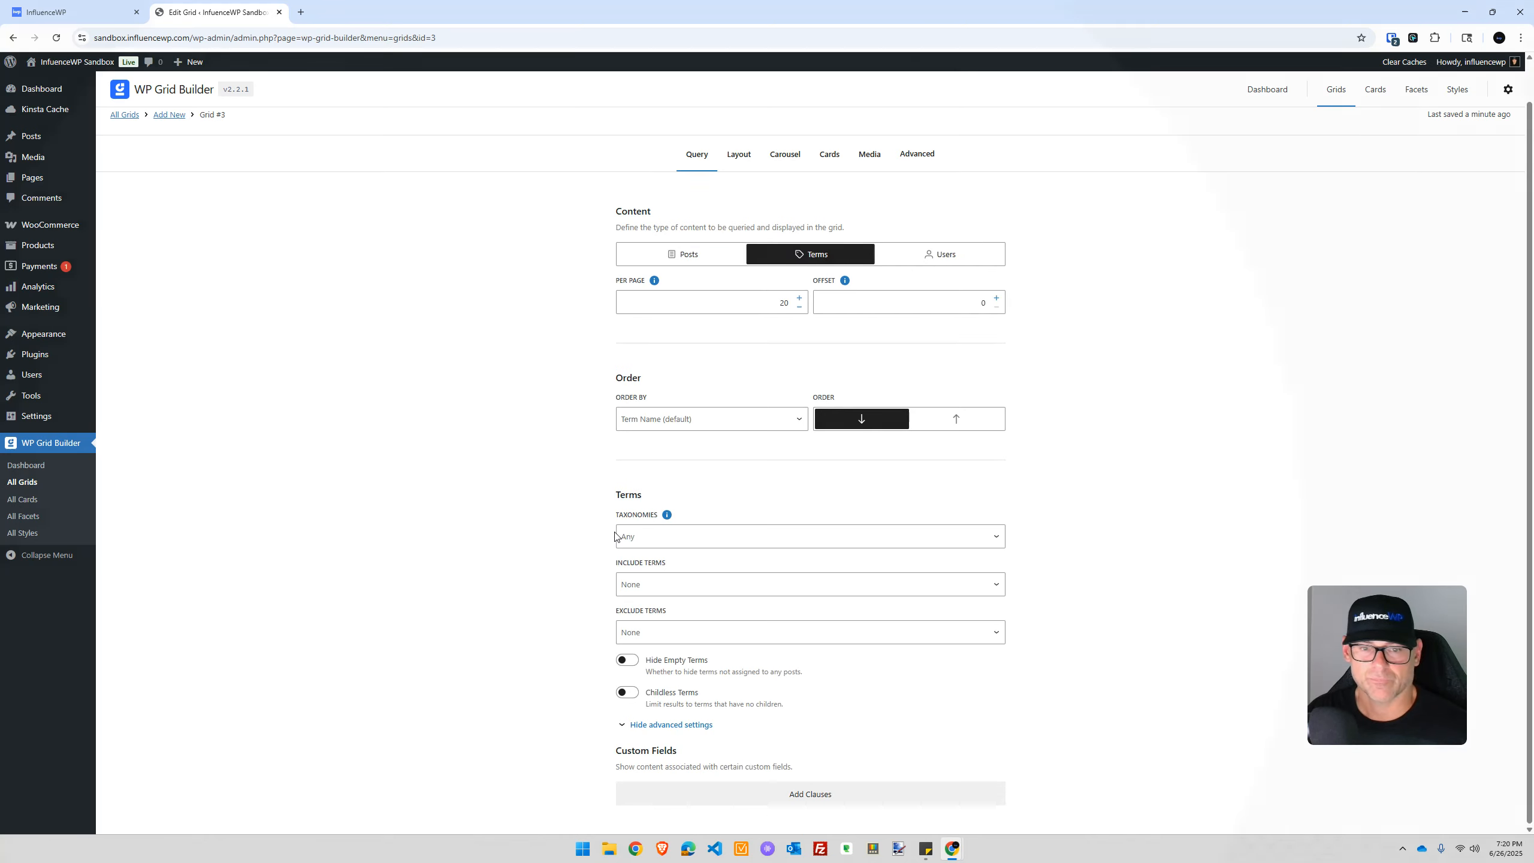
{"action": "key", "text": "ctrl"}
{"action": "key", "text": "ctrl"}
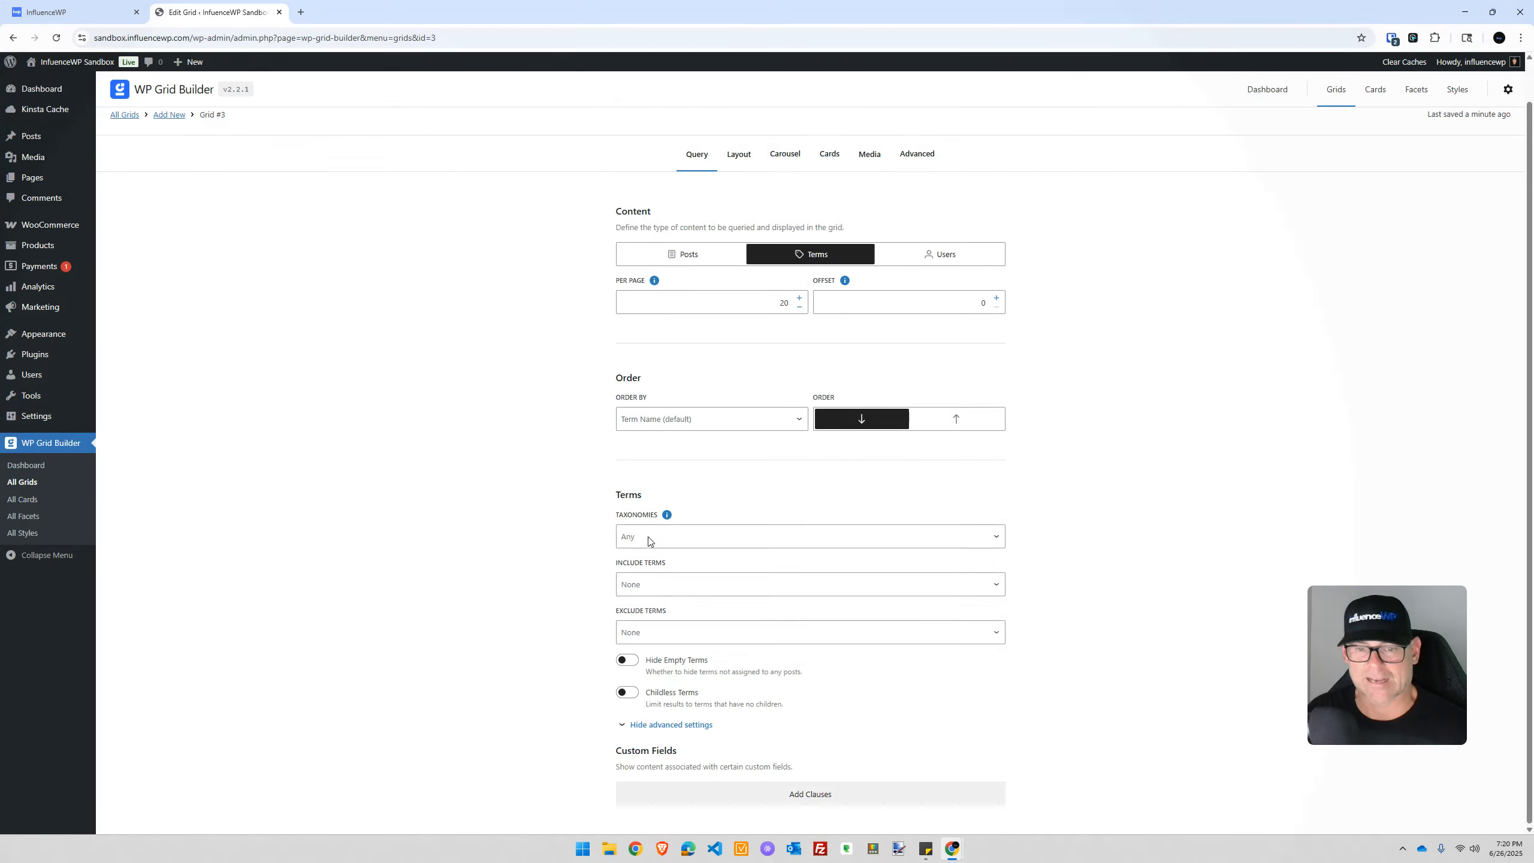
{"action": "left_click", "coordinate": [647, 537]}
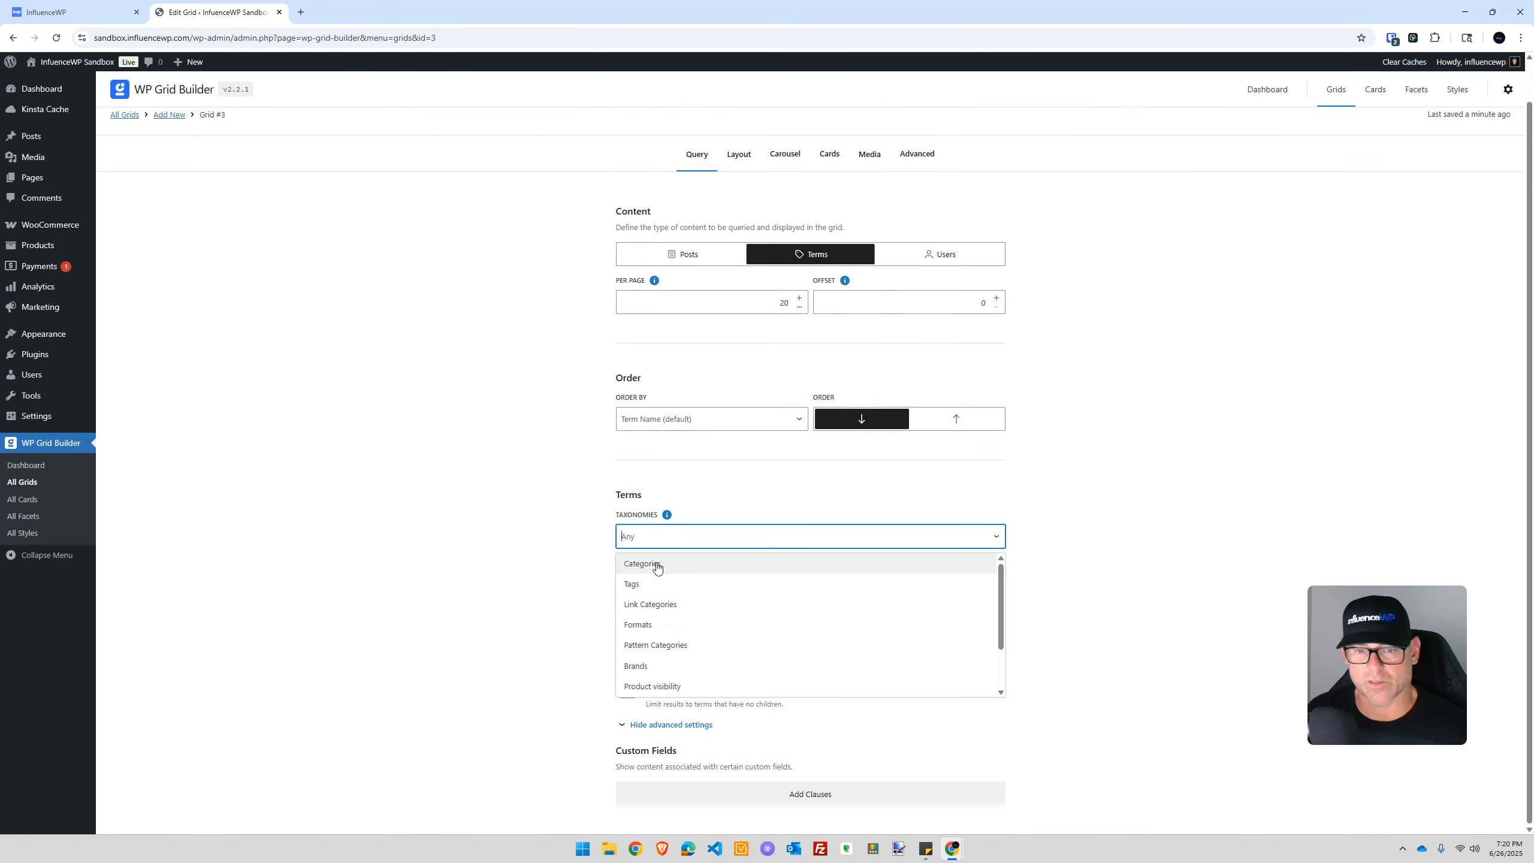
{"action": "left_click", "coordinate": [524, 533]}
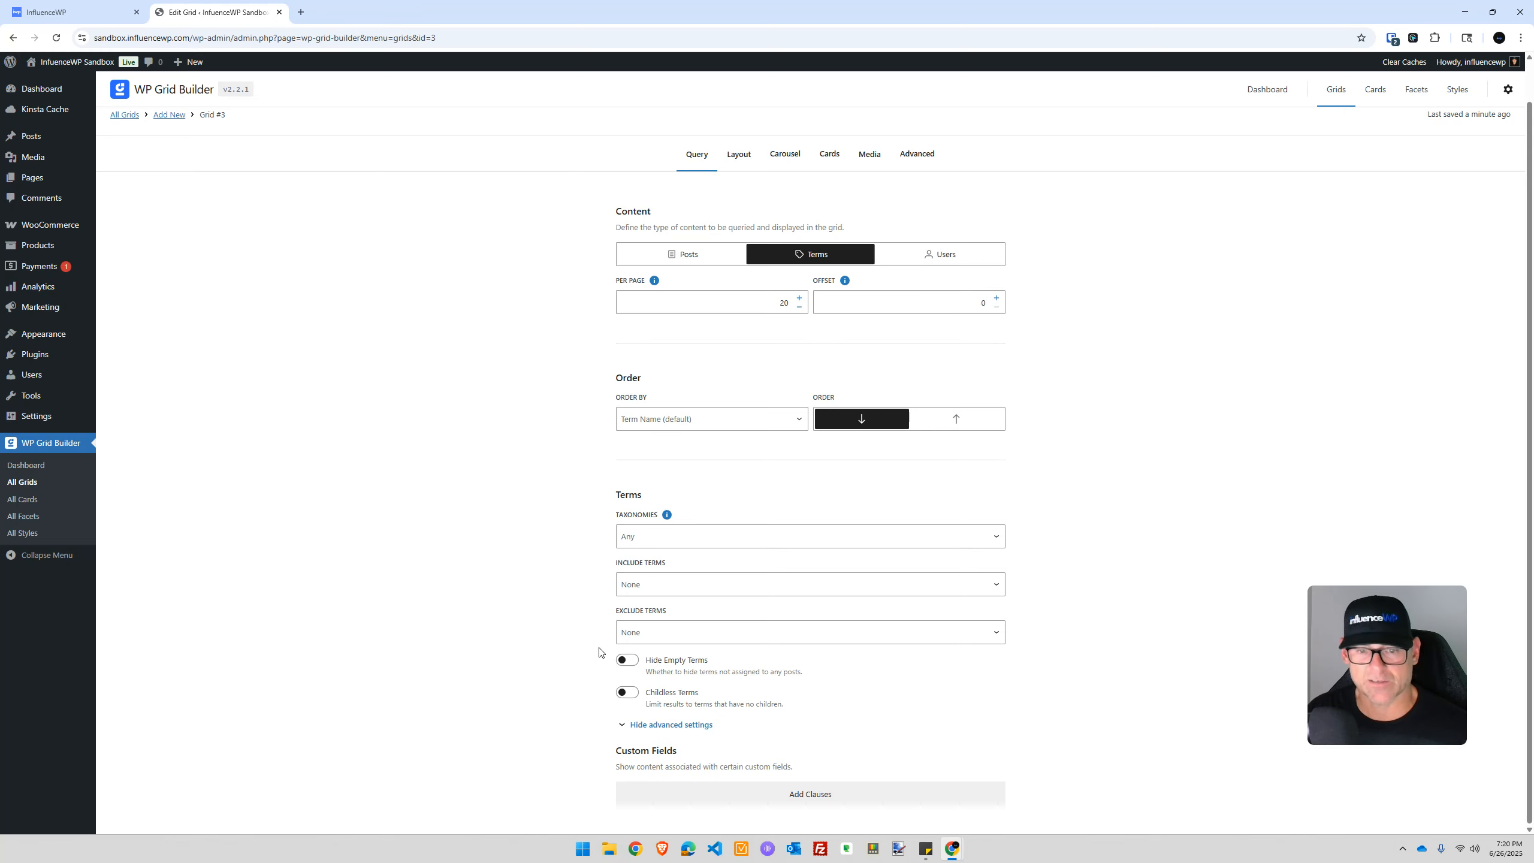
Review the Terms query's remaining options, collapsing and expanding its advanced custom field settings
{"action": "key", "text": "ctrl"}
{"action": "key", "text": "ctrl"}
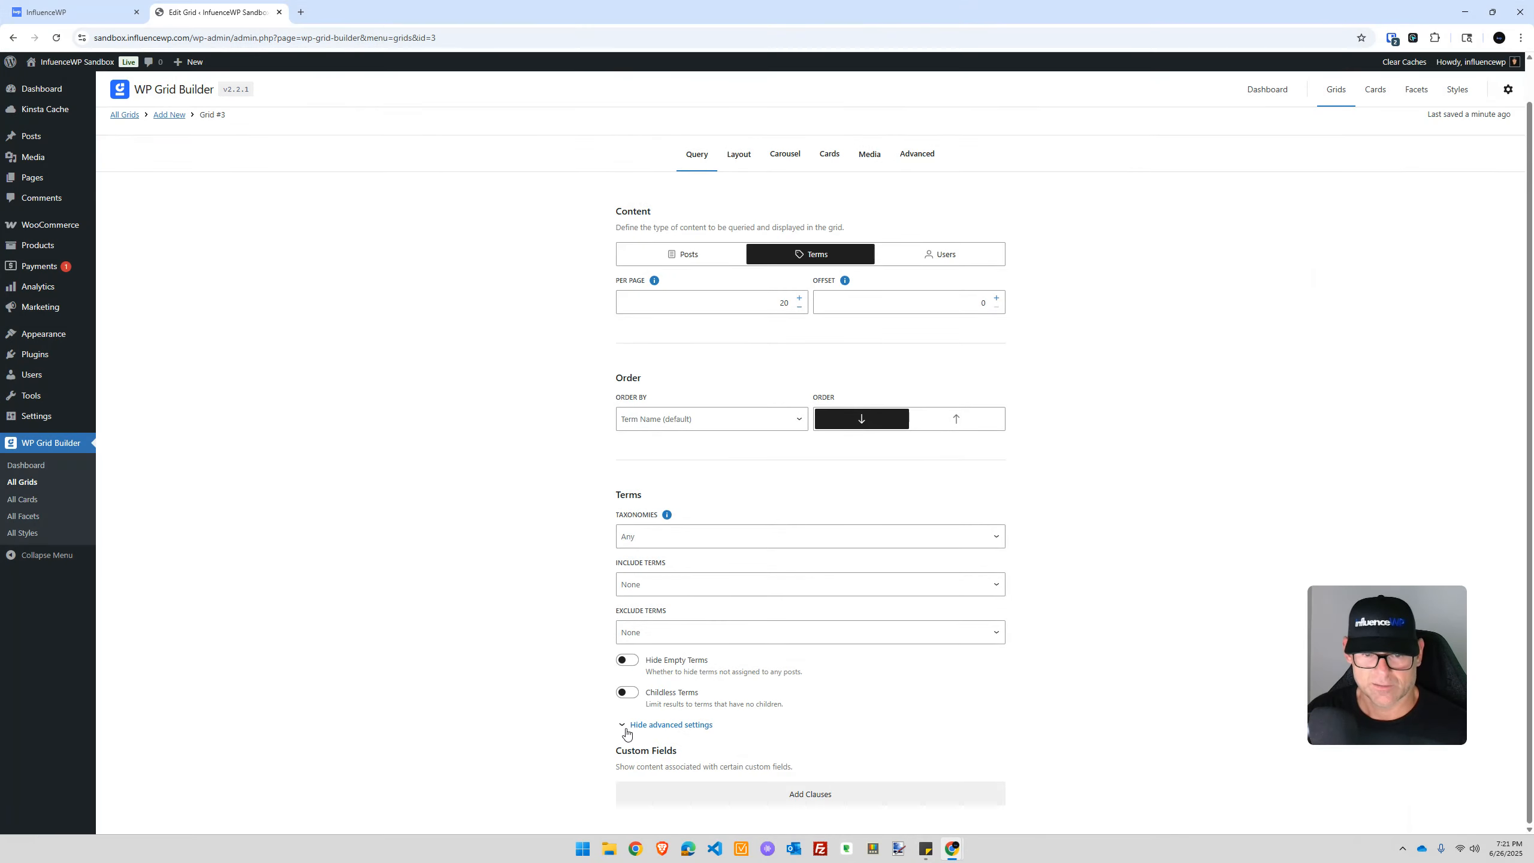
{"action": "left_click", "coordinate": [626, 725]}
{"action": "left_click", "coordinate": [626, 768]}
{"action": "scroll", "coordinate": [695, 713], "scroll_direction": "down", "scroll_amount": 1}
{"action": "key", "text": "ctrl"}
{"action": "key", "text": "ctrl"}
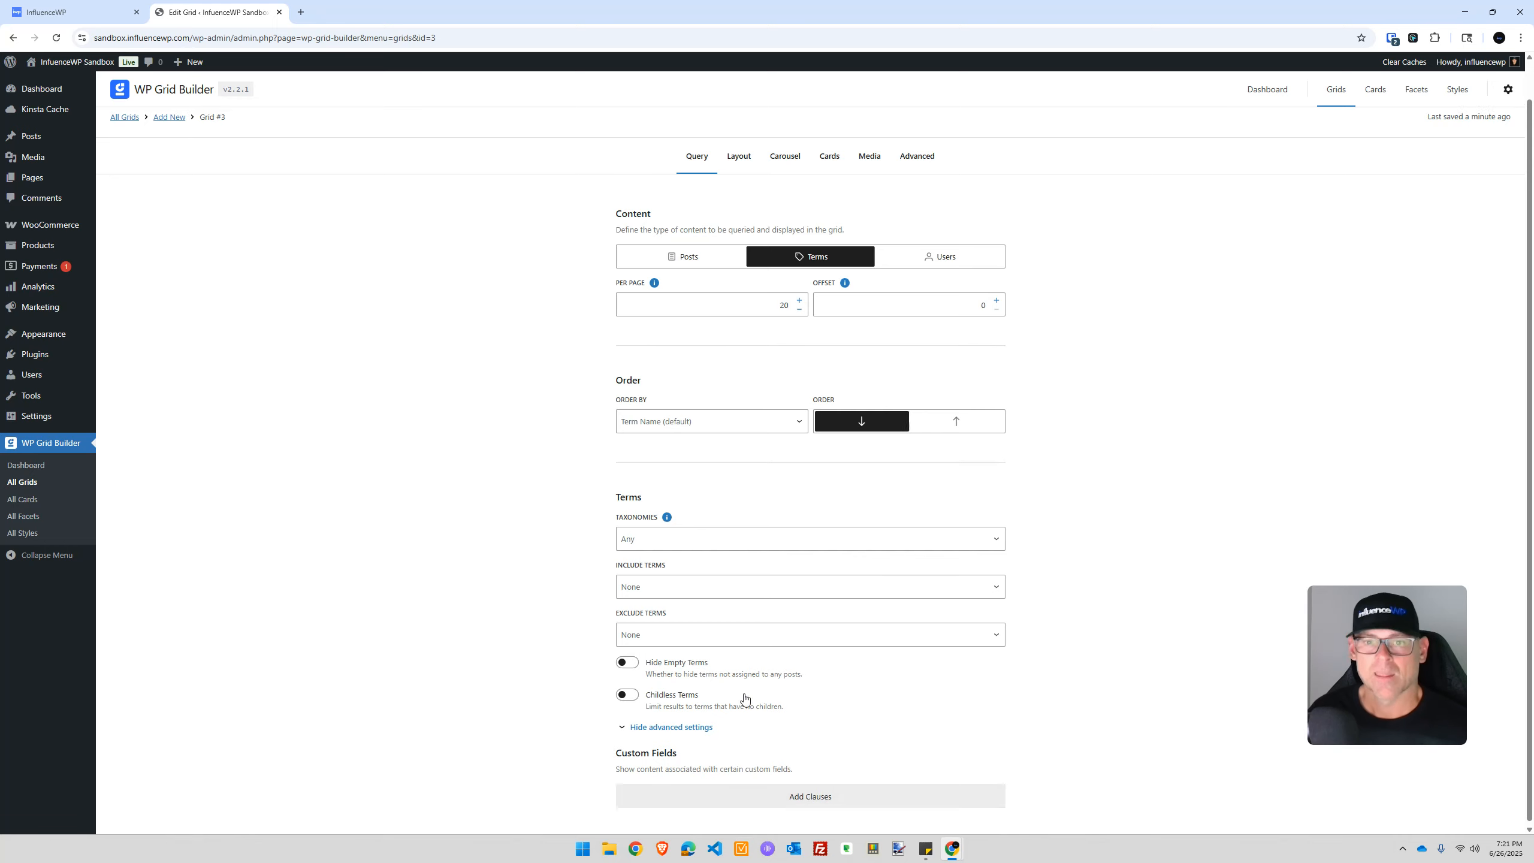
{"action": "scroll", "coordinate": [746, 696], "scroll_direction": "up", "scroll_amount": 1}
Switch the query content to Users and review its role, user and published post filters
{"action": "left_click", "coordinate": [947, 294]}
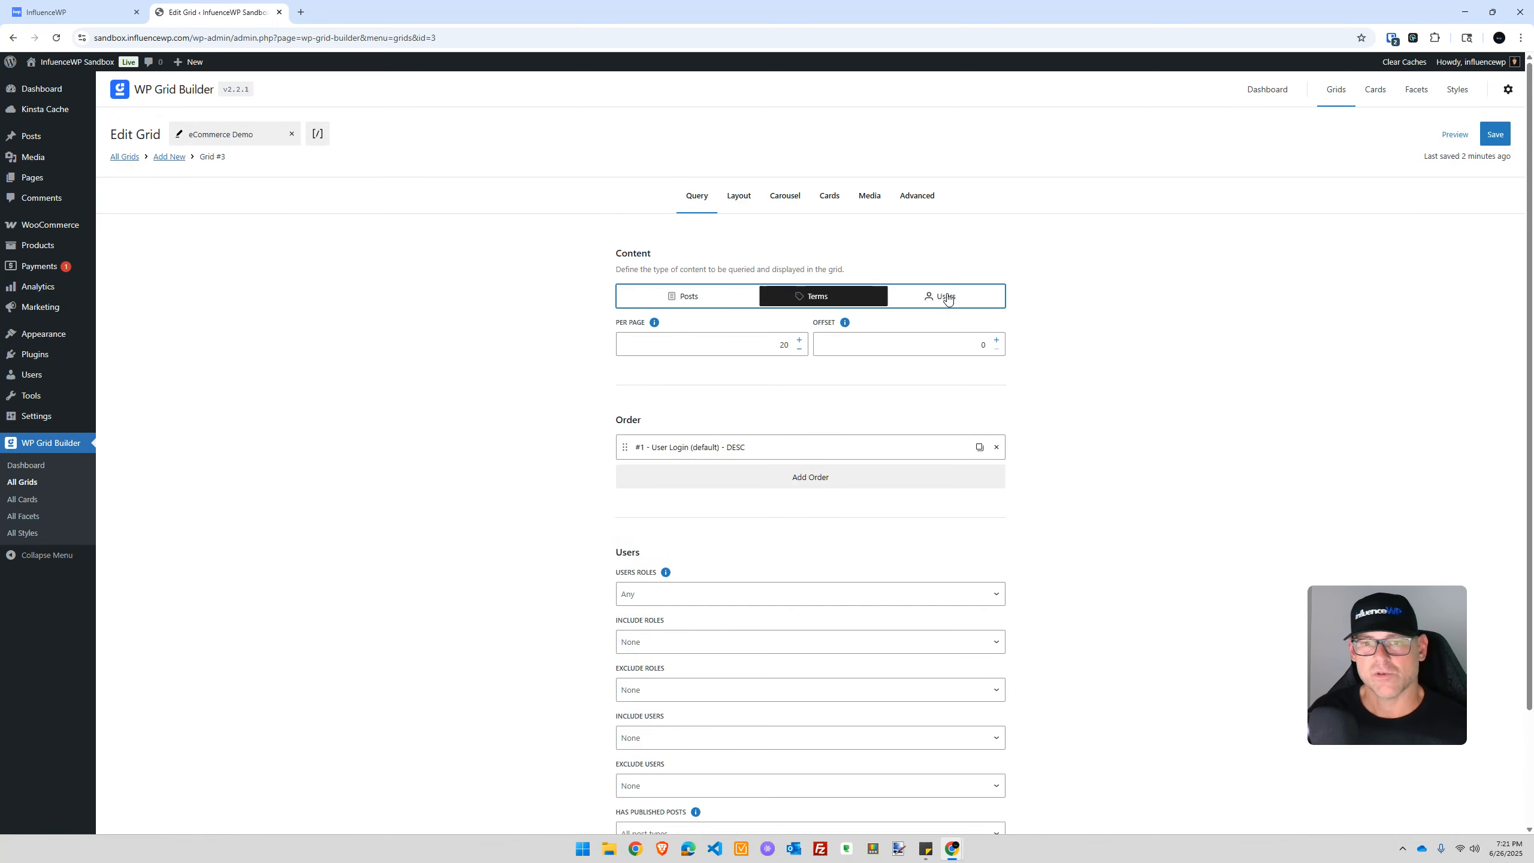
{"action": "scroll", "coordinate": [562, 495], "scroll_direction": "down", "scroll_amount": 1}
{"action": "scroll", "coordinate": [562, 495], "scroll_direction": "down", "scroll_amount": 2}
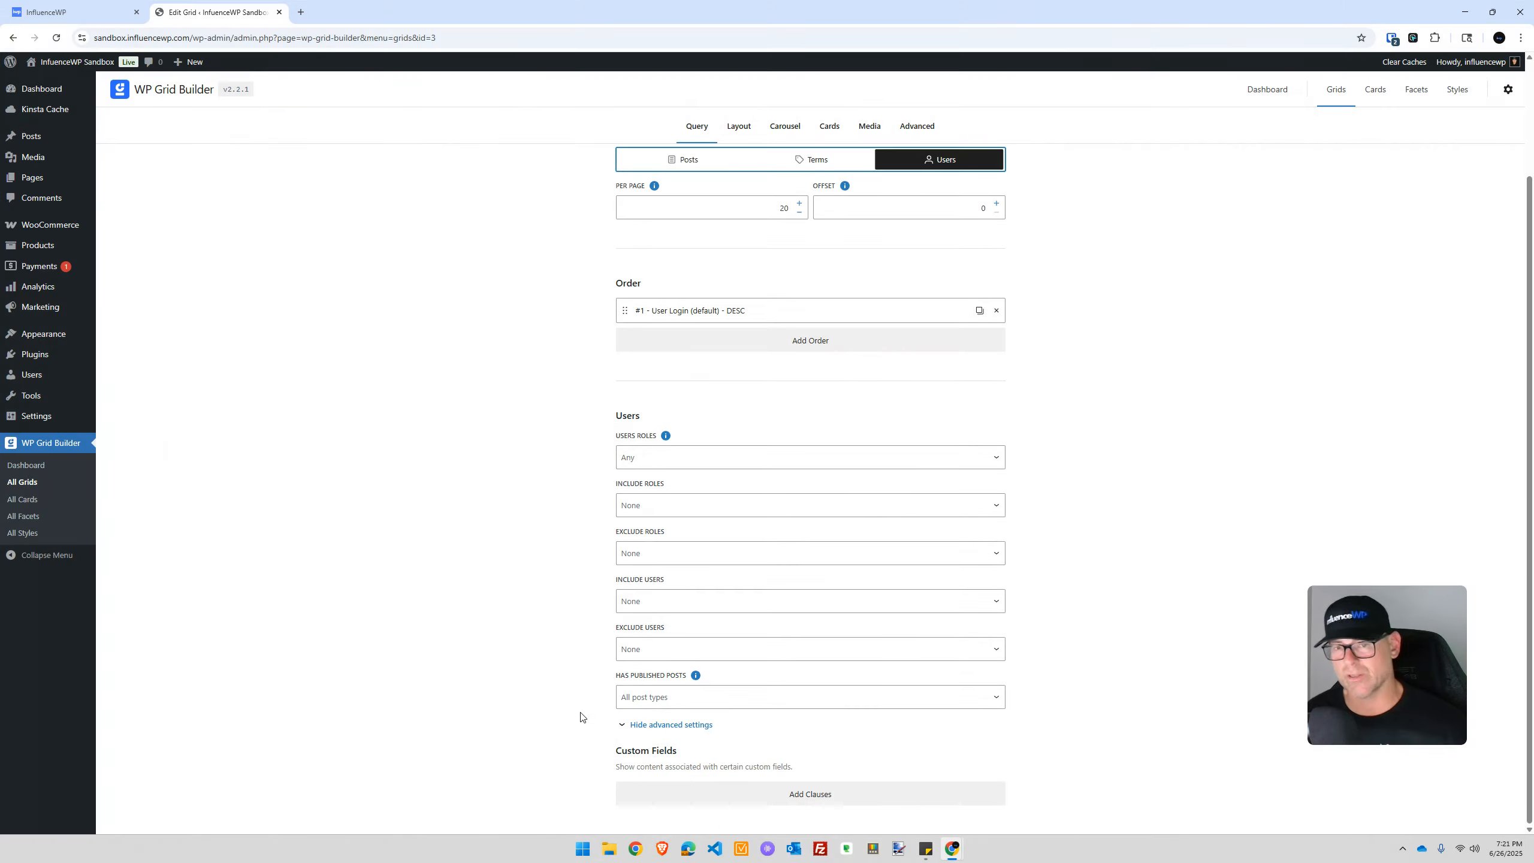
{"action": "scroll", "coordinate": [532, 651], "scroll_direction": "up", "scroll_amount": 2}
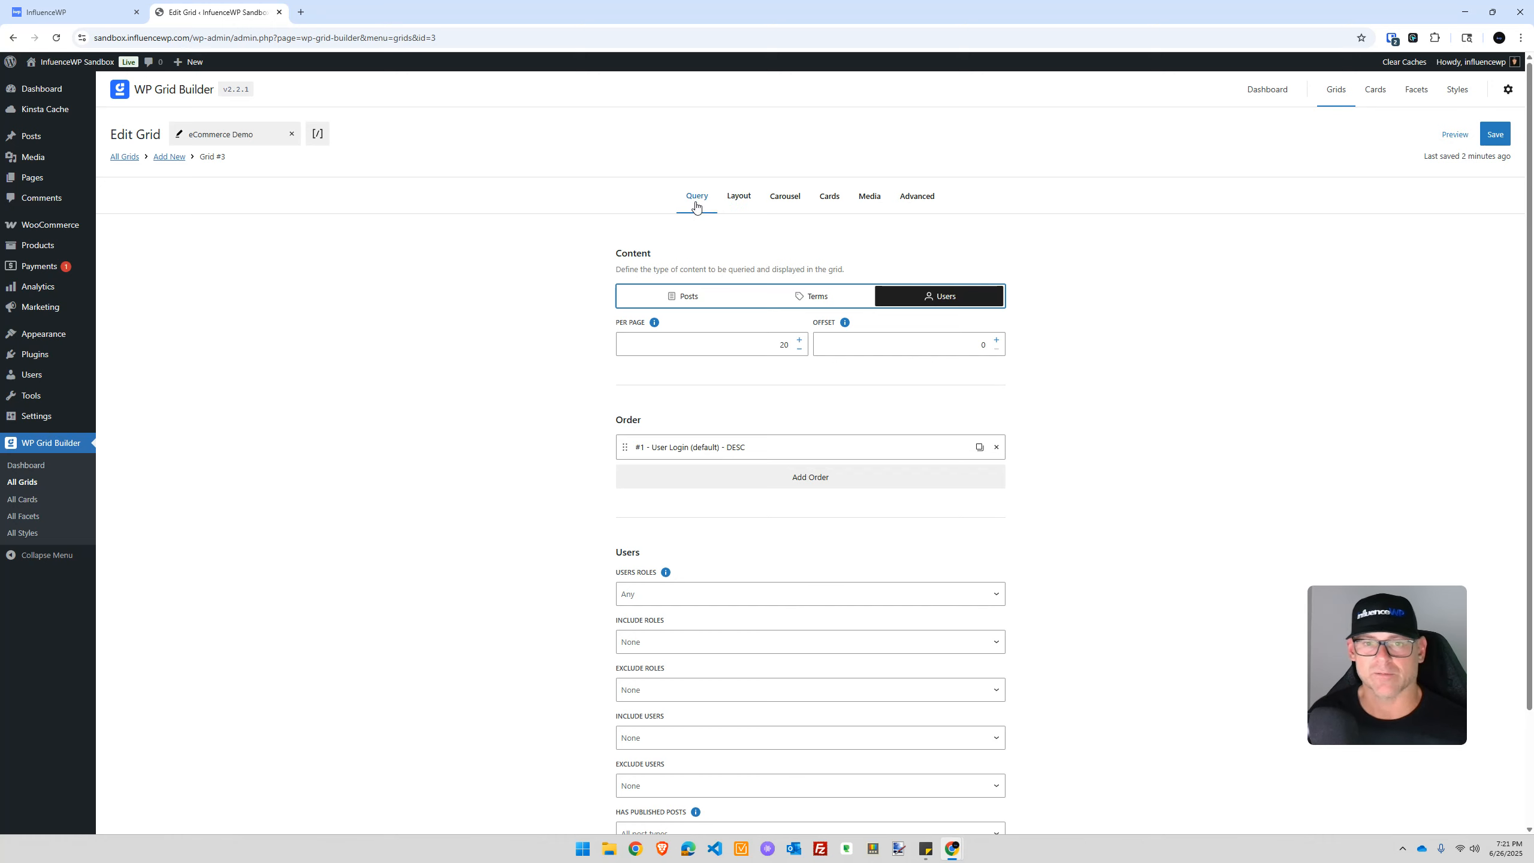
Set the query content back to Posts, look over its settings and open the grid's Layout settings
{"action": "left_click", "coordinate": [698, 299]}
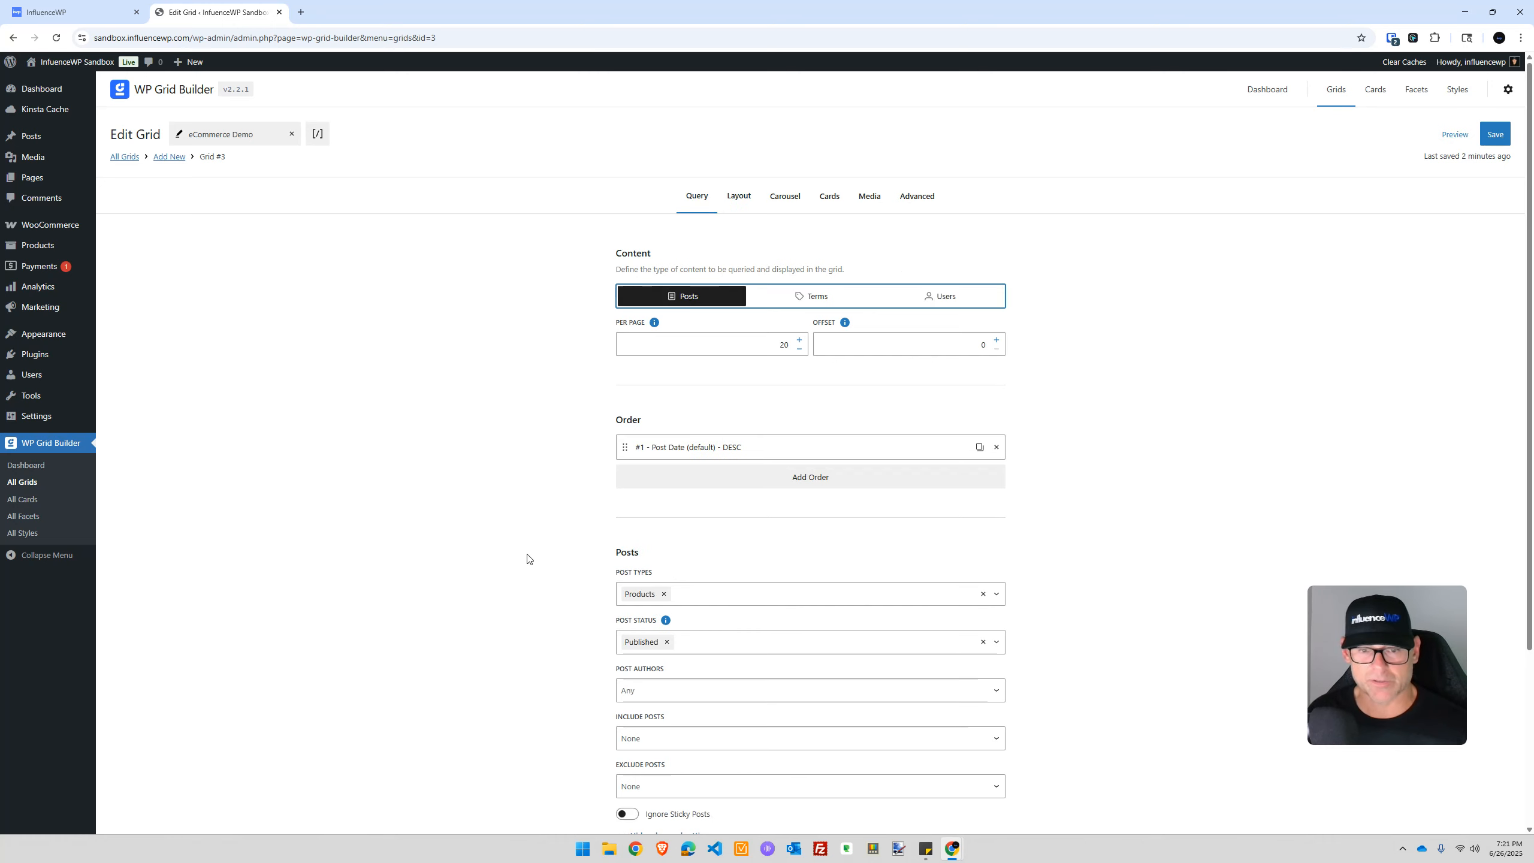
{"action": "scroll", "coordinate": [649, 483], "scroll_direction": "down", "scroll_amount": 3}
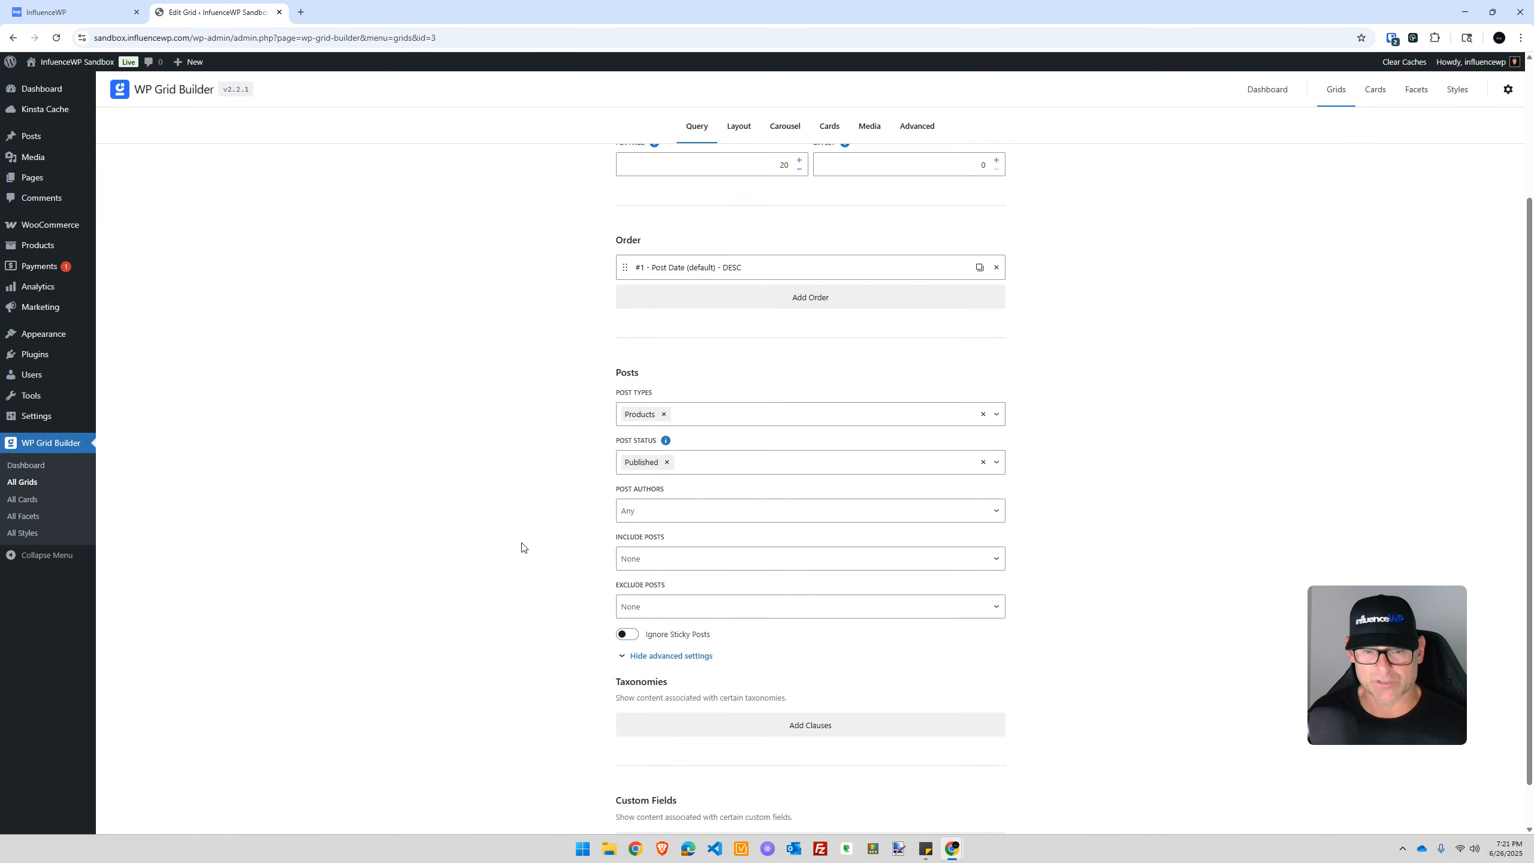
{"action": "scroll", "coordinate": [523, 547], "scroll_direction": "up", "scroll_amount": 3}
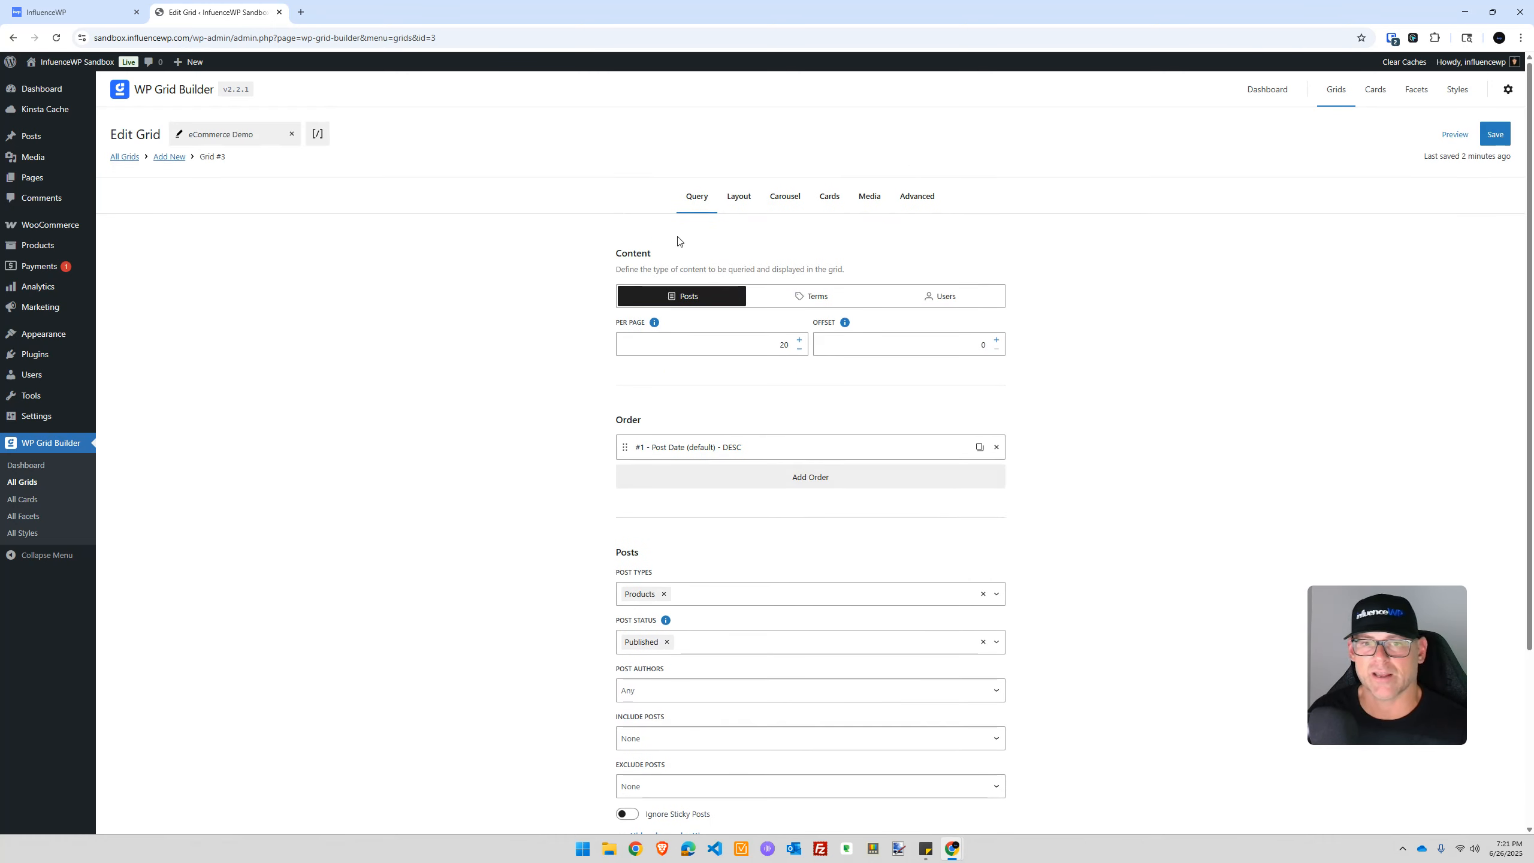
{"action": "left_click", "coordinate": [739, 196]}
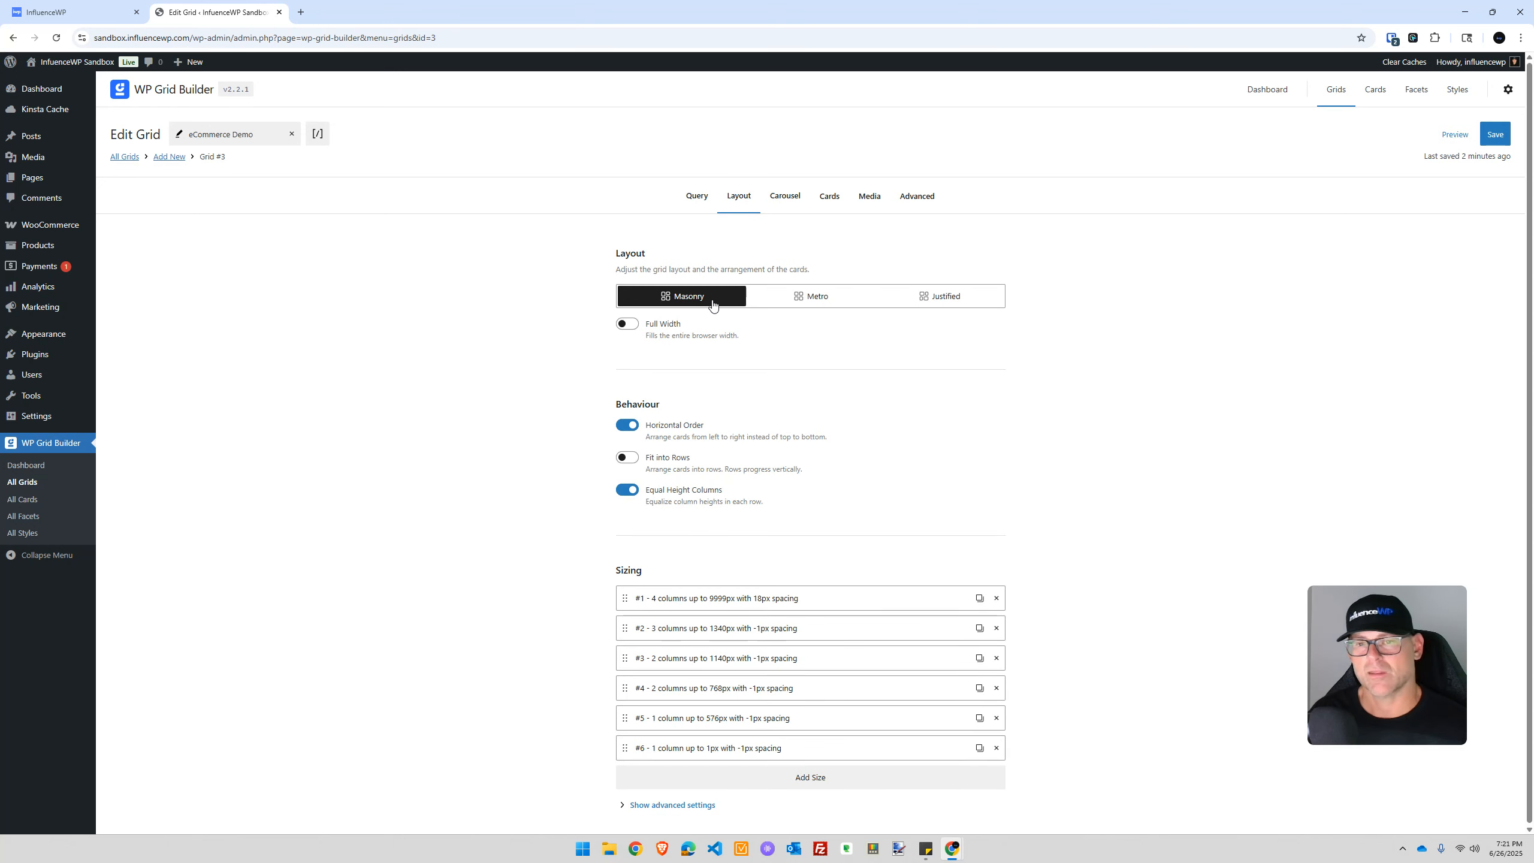
Switch the grid layout to Metro and expand its advanced settings to examine the layout builder
{"action": "left_click", "coordinate": [818, 296]}
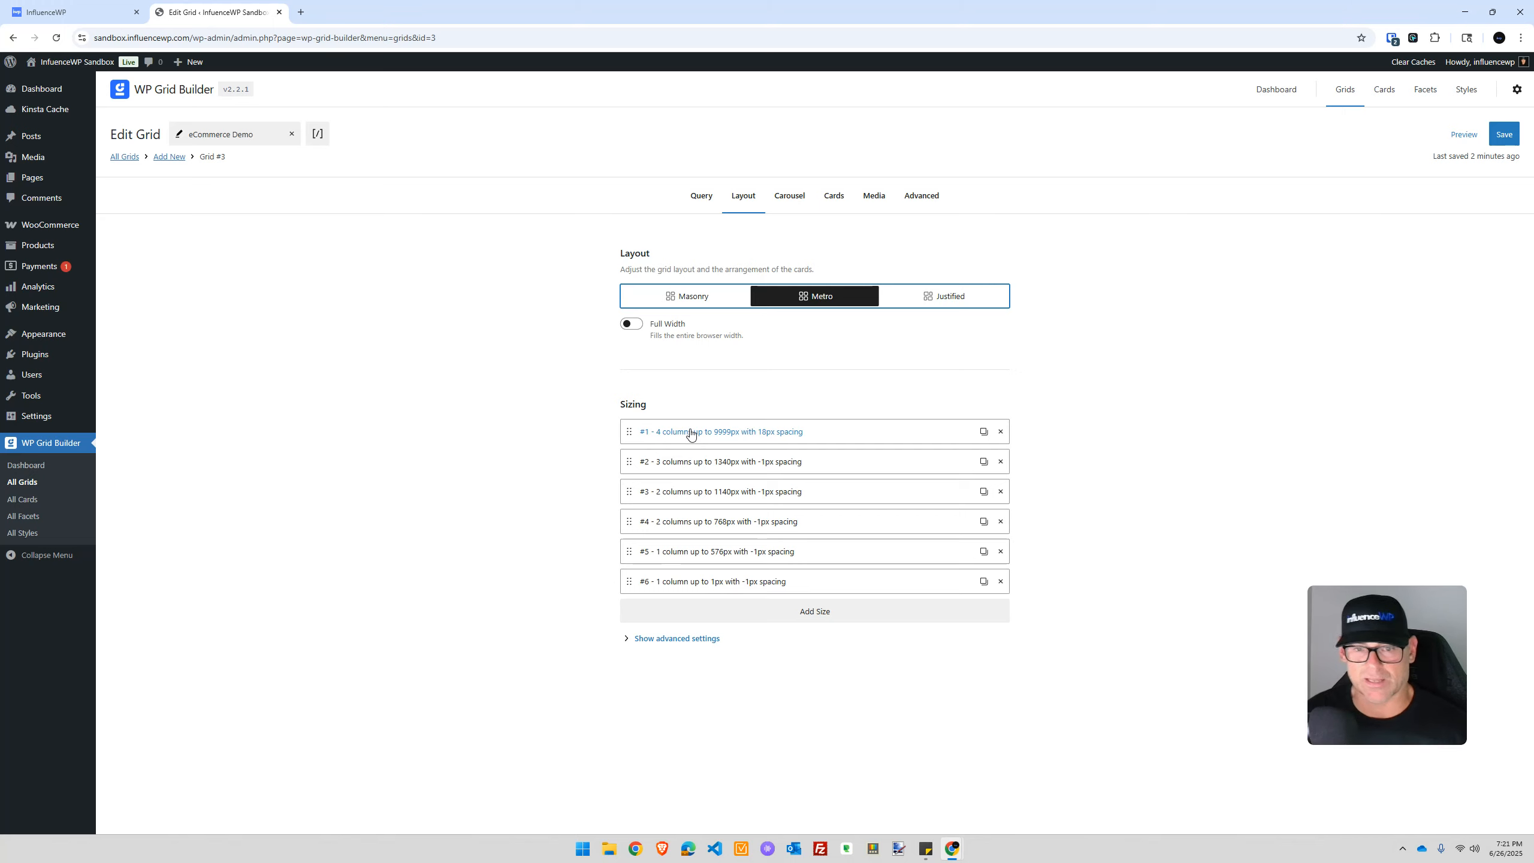
{"action": "key", "text": "ctrl"}
{"action": "key", "text": "ctrl"}
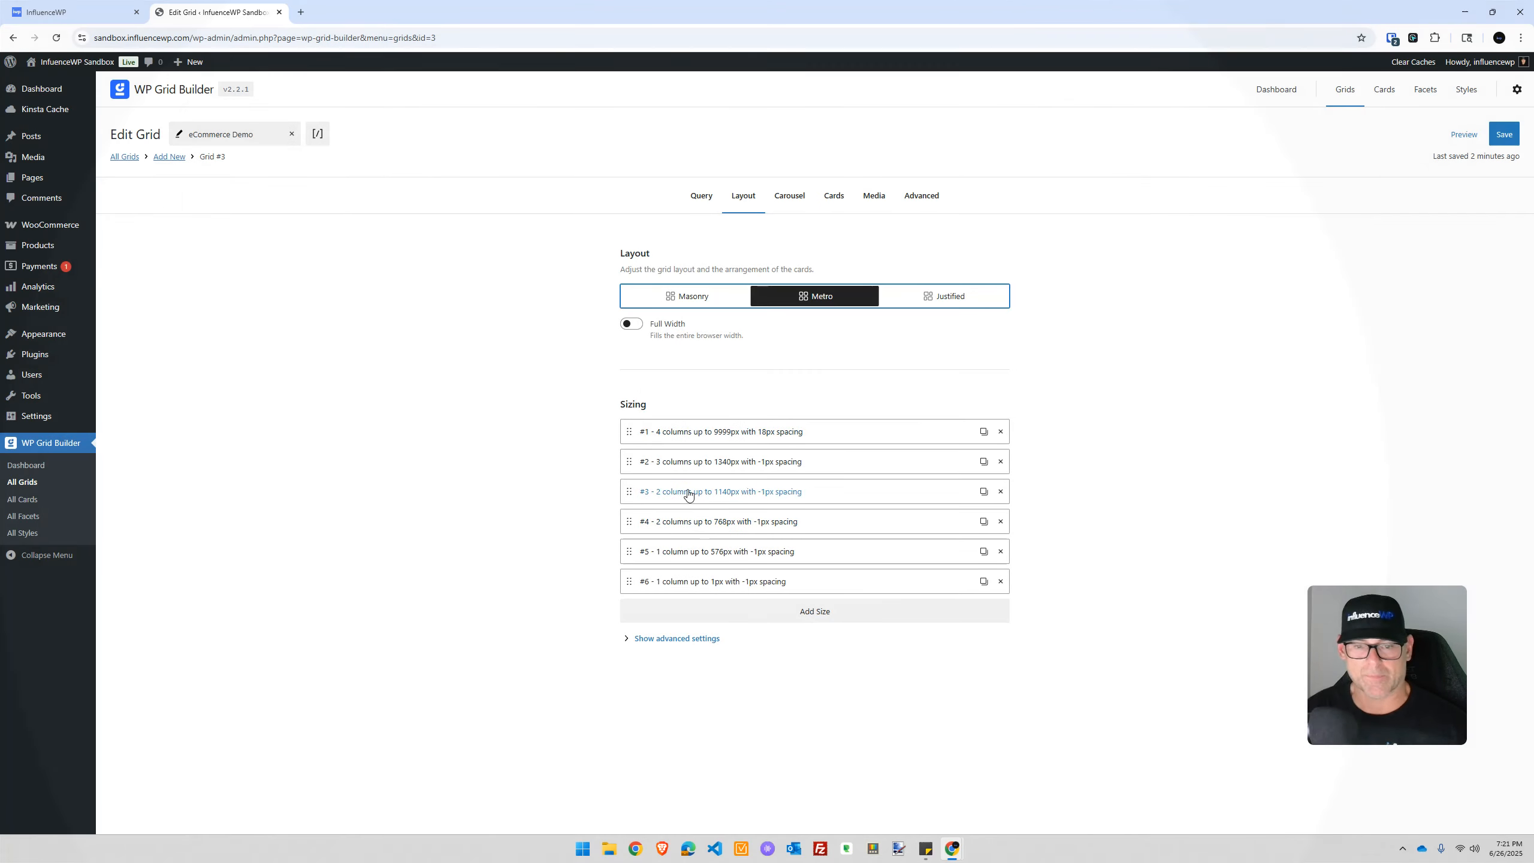
{"action": "left_click", "coordinate": [622, 642]}
{"action": "scroll", "coordinate": [545, 616], "scroll_direction": "down", "scroll_amount": 4}
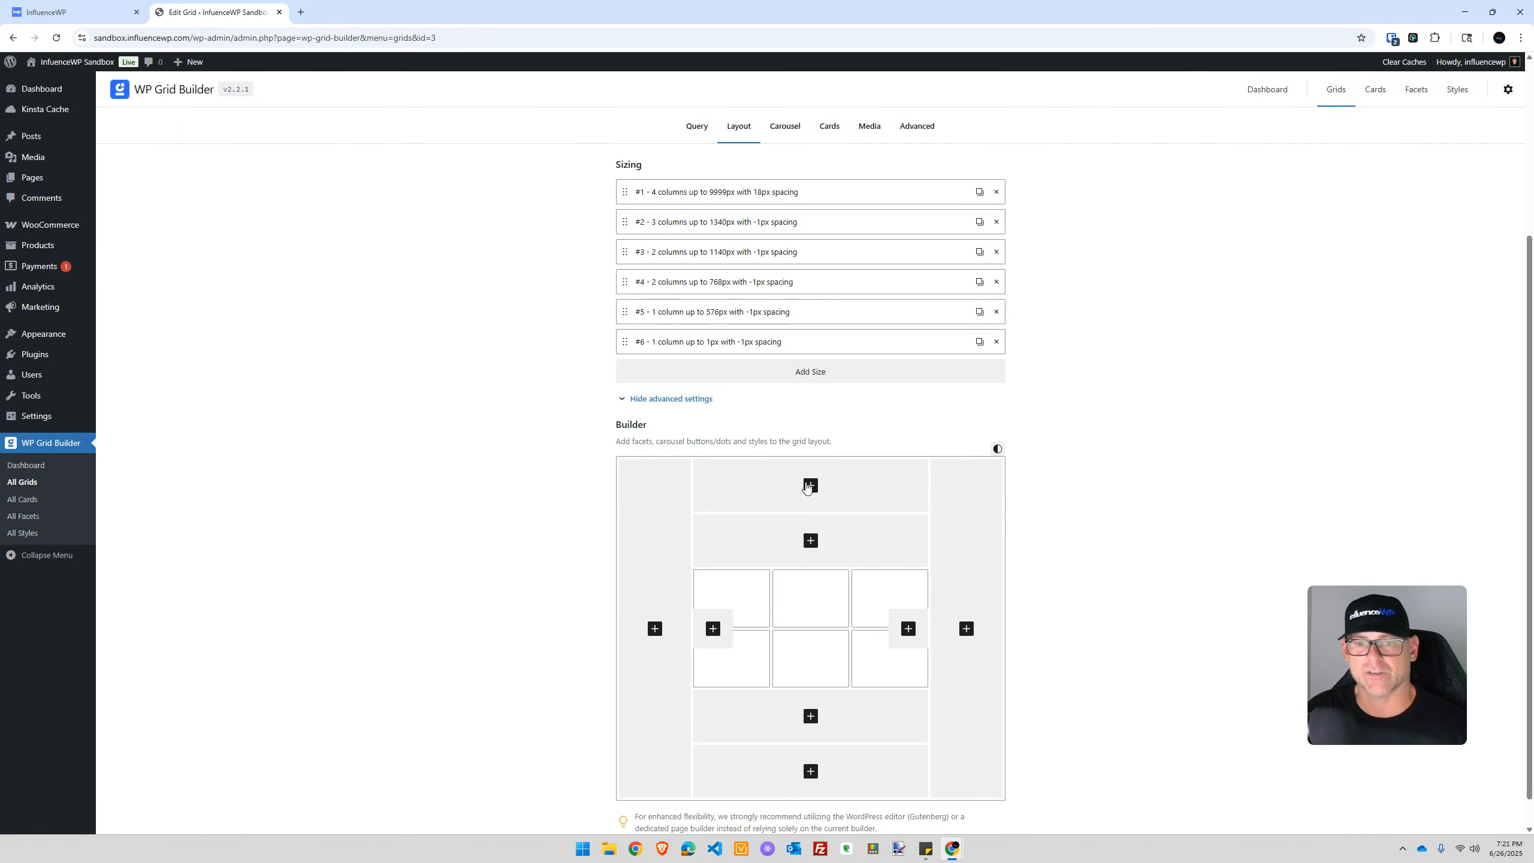
{"action": "scroll", "coordinate": [769, 485], "scroll_direction": "up", "scroll_amount": 3}
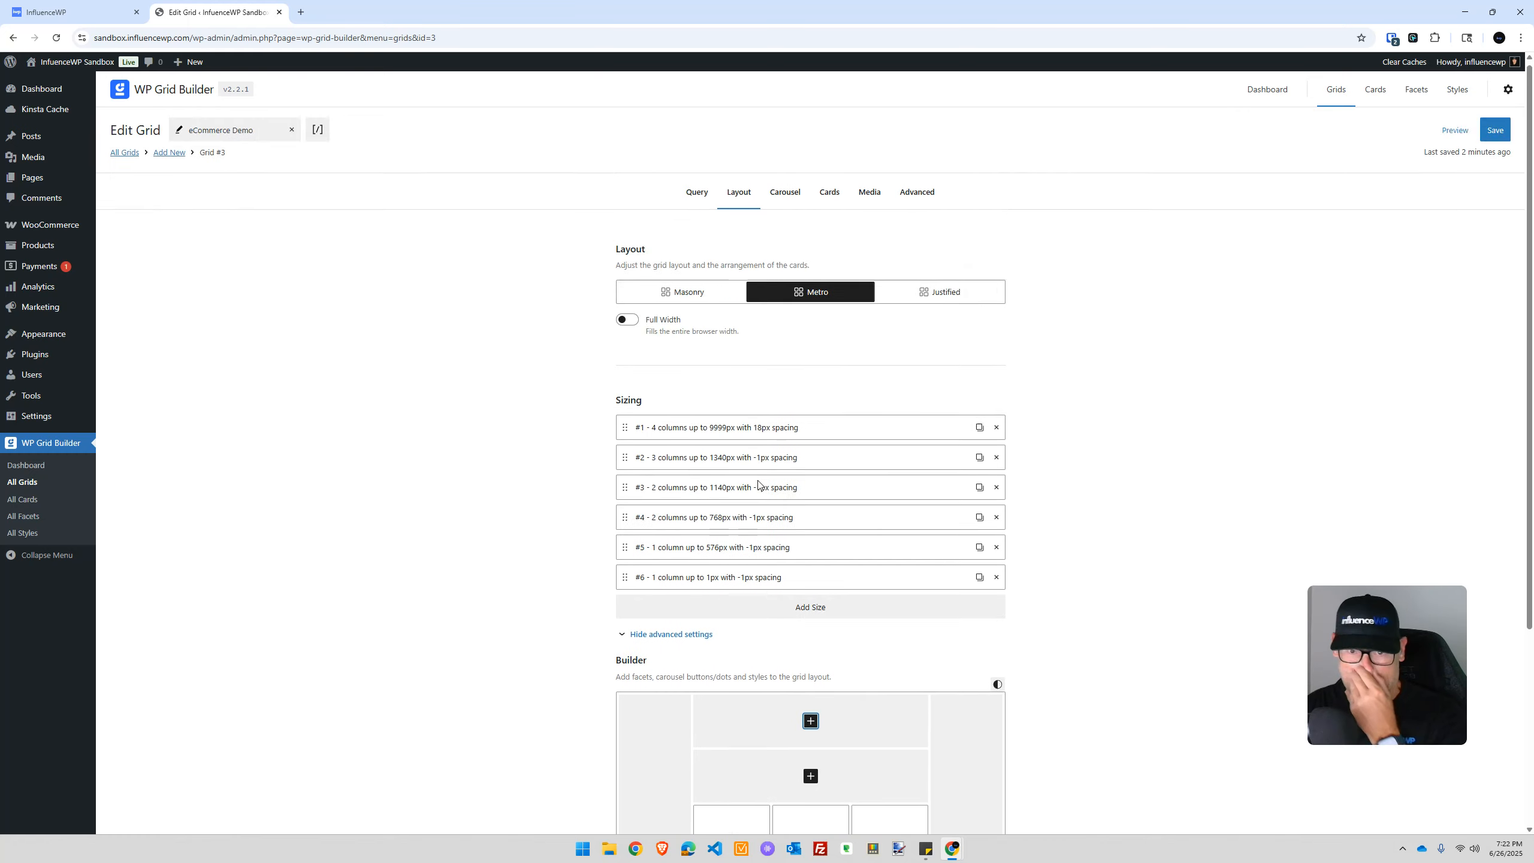
{"action": "scroll", "coordinate": [757, 481], "scroll_direction": "down", "scroll_amount": 3}
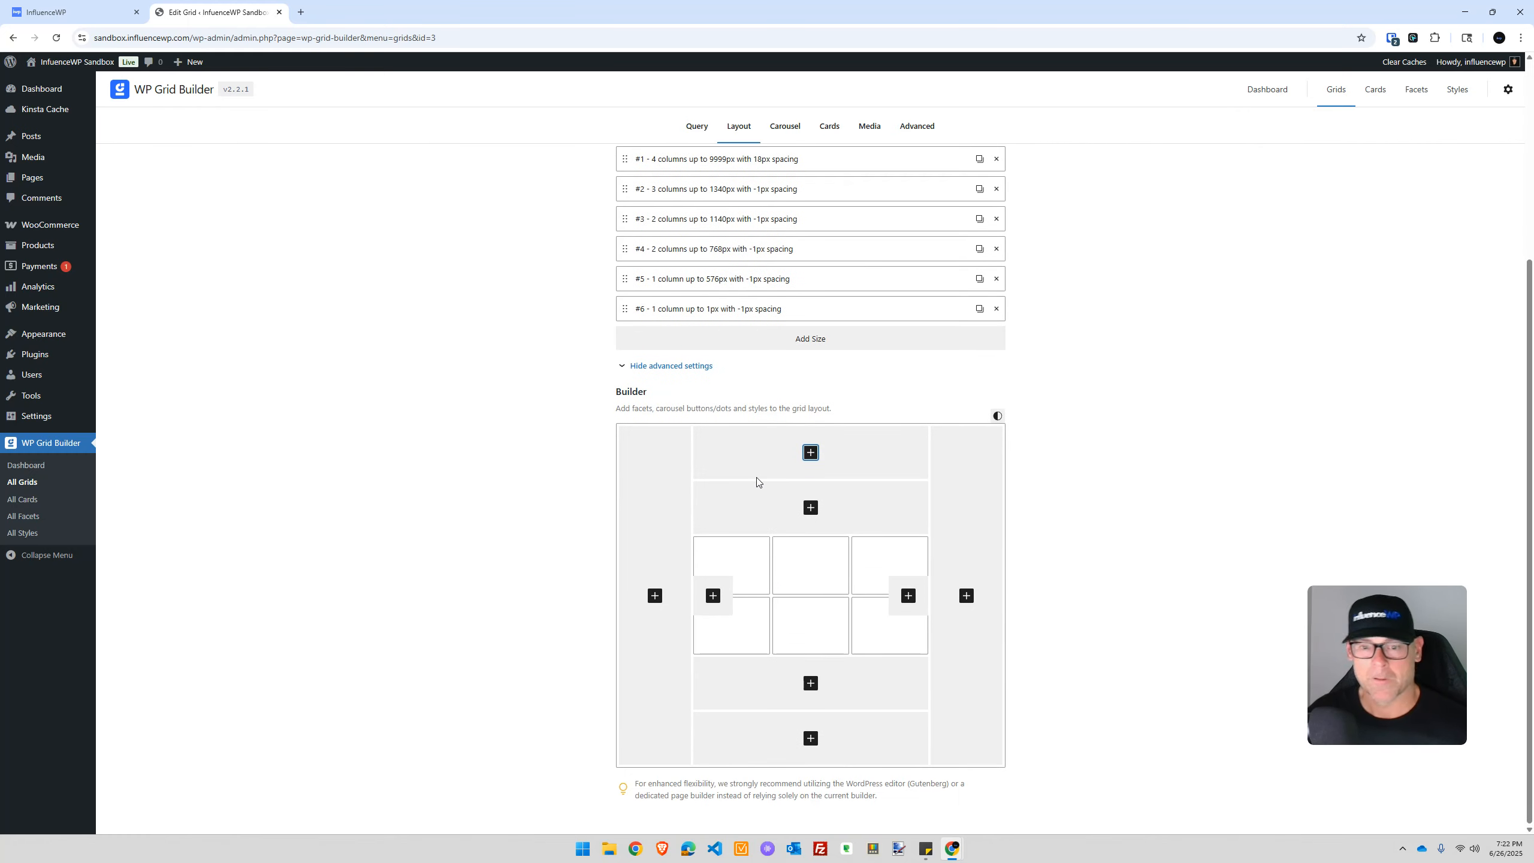
Inspect the builder's Left Sidebar area options for facets, padding, margin and background color, and look over the Layout settings again
{"action": "left_click", "coordinate": [654, 597]}
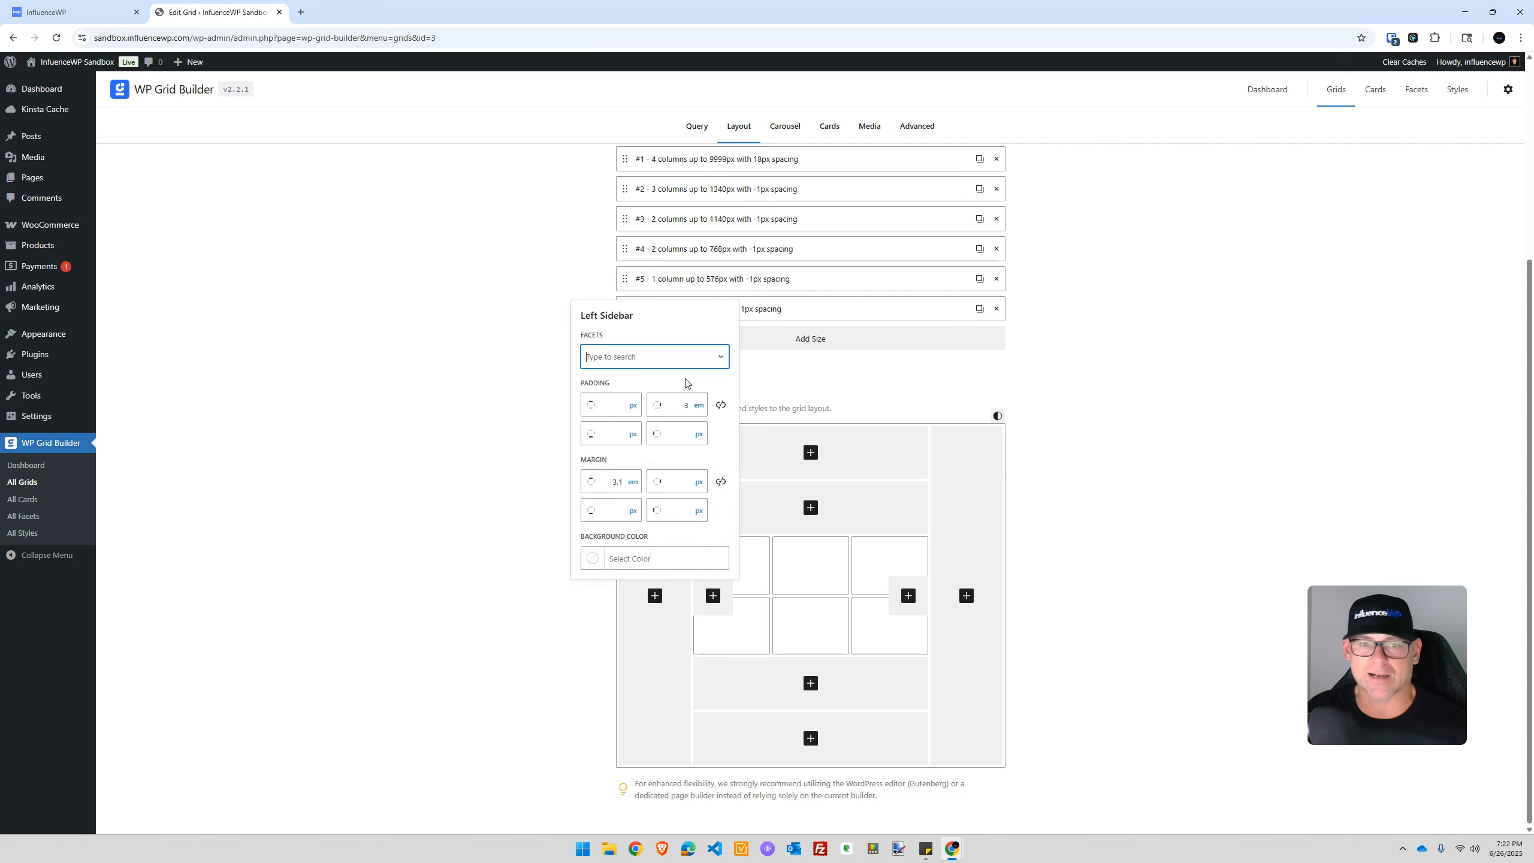
{"action": "left_click", "coordinate": [625, 357]}
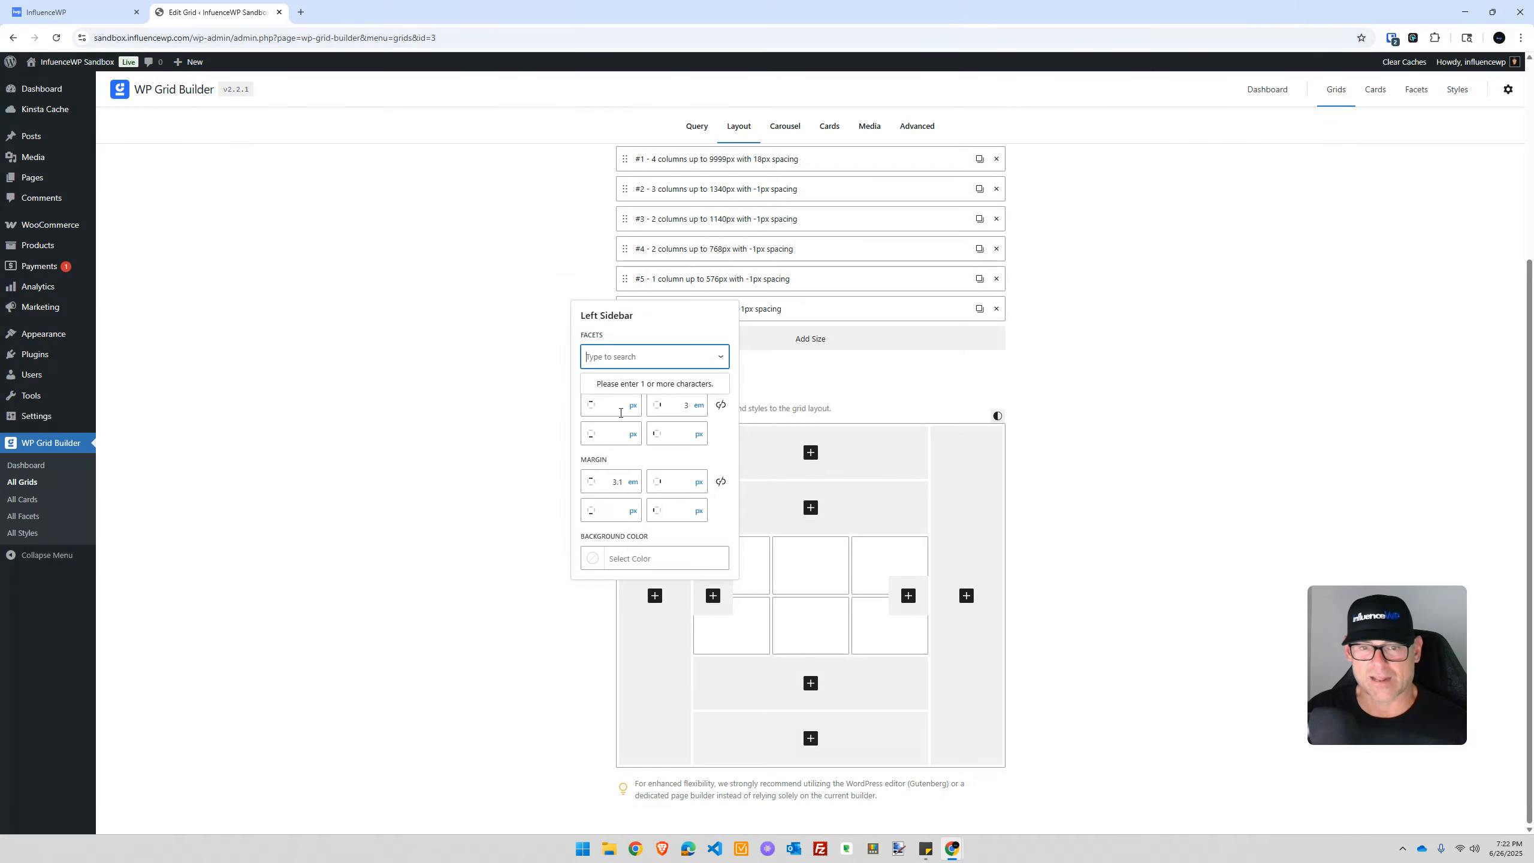
{"action": "left_click", "coordinate": [720, 357]}
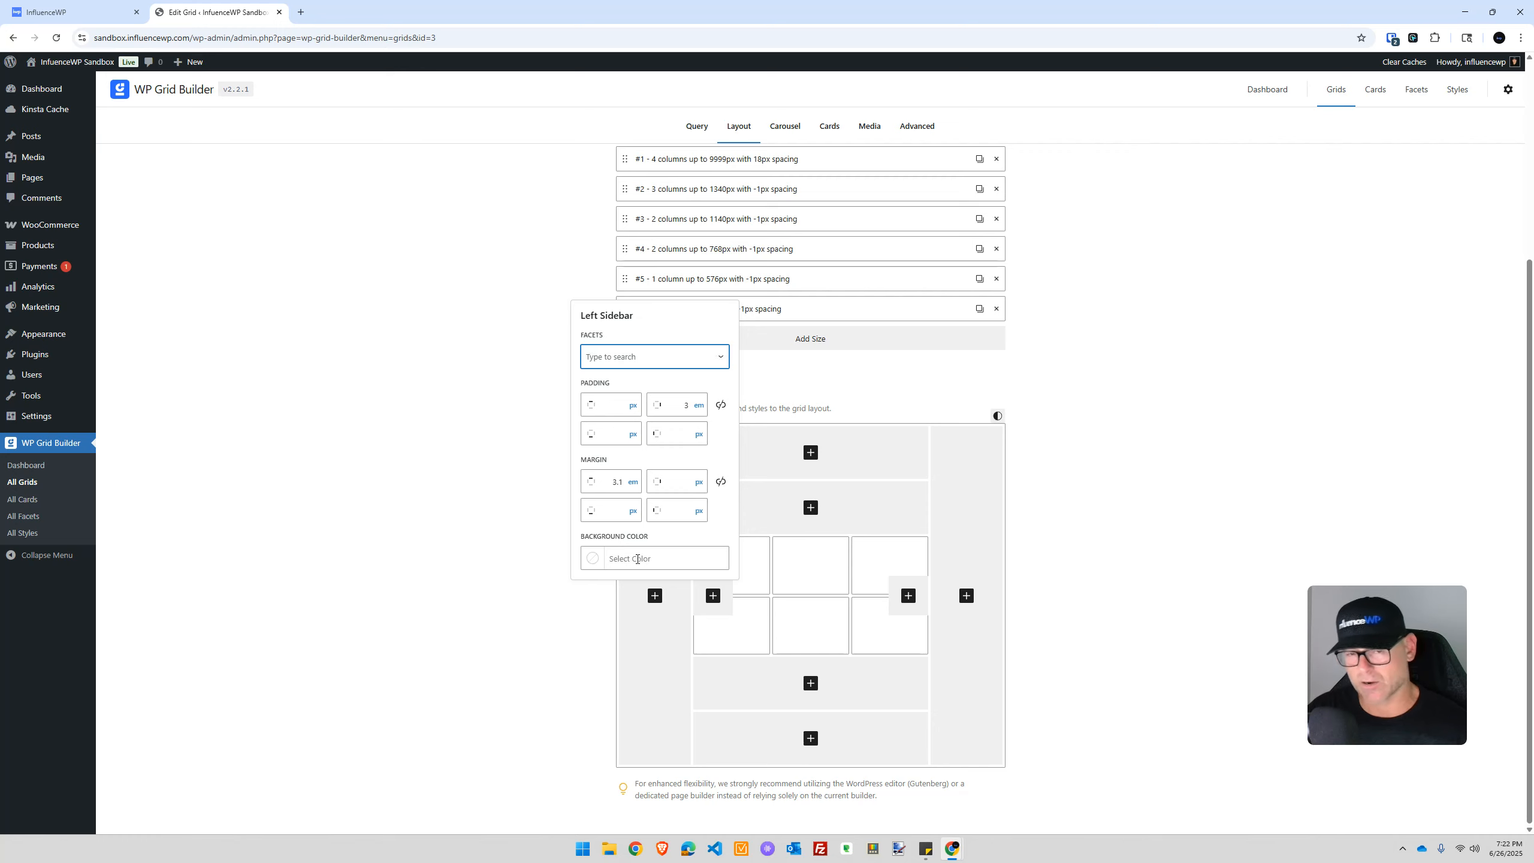
{"action": "left_click", "coordinate": [514, 349]}
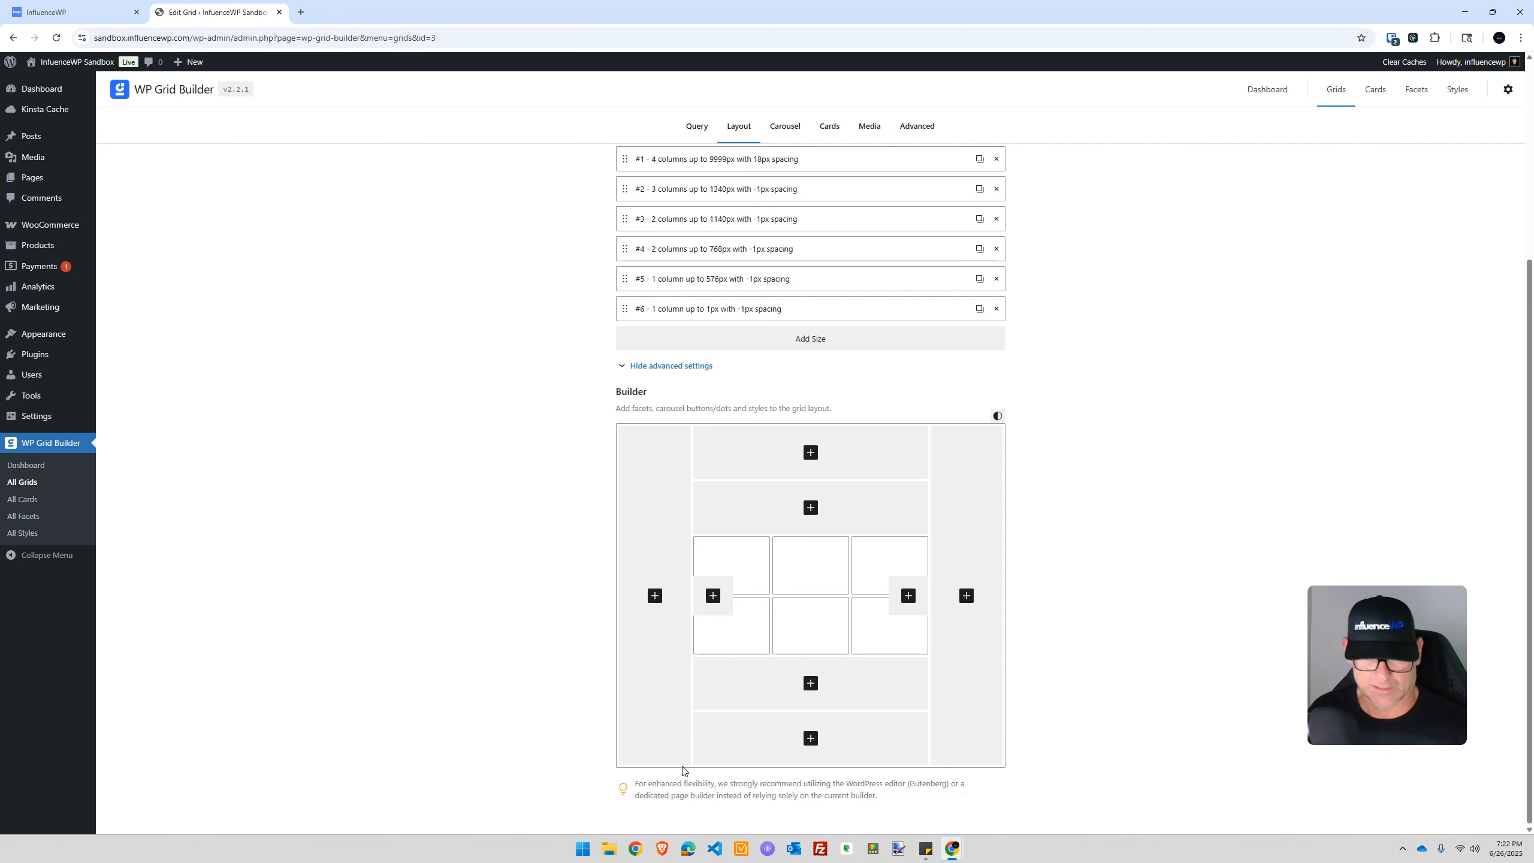
{"action": "scroll", "coordinate": [769, 654], "scroll_direction": "up", "scroll_amount": 5}
{"action": "scroll", "coordinate": [768, 654], "scroll_direction": "down", "scroll_amount": 4}
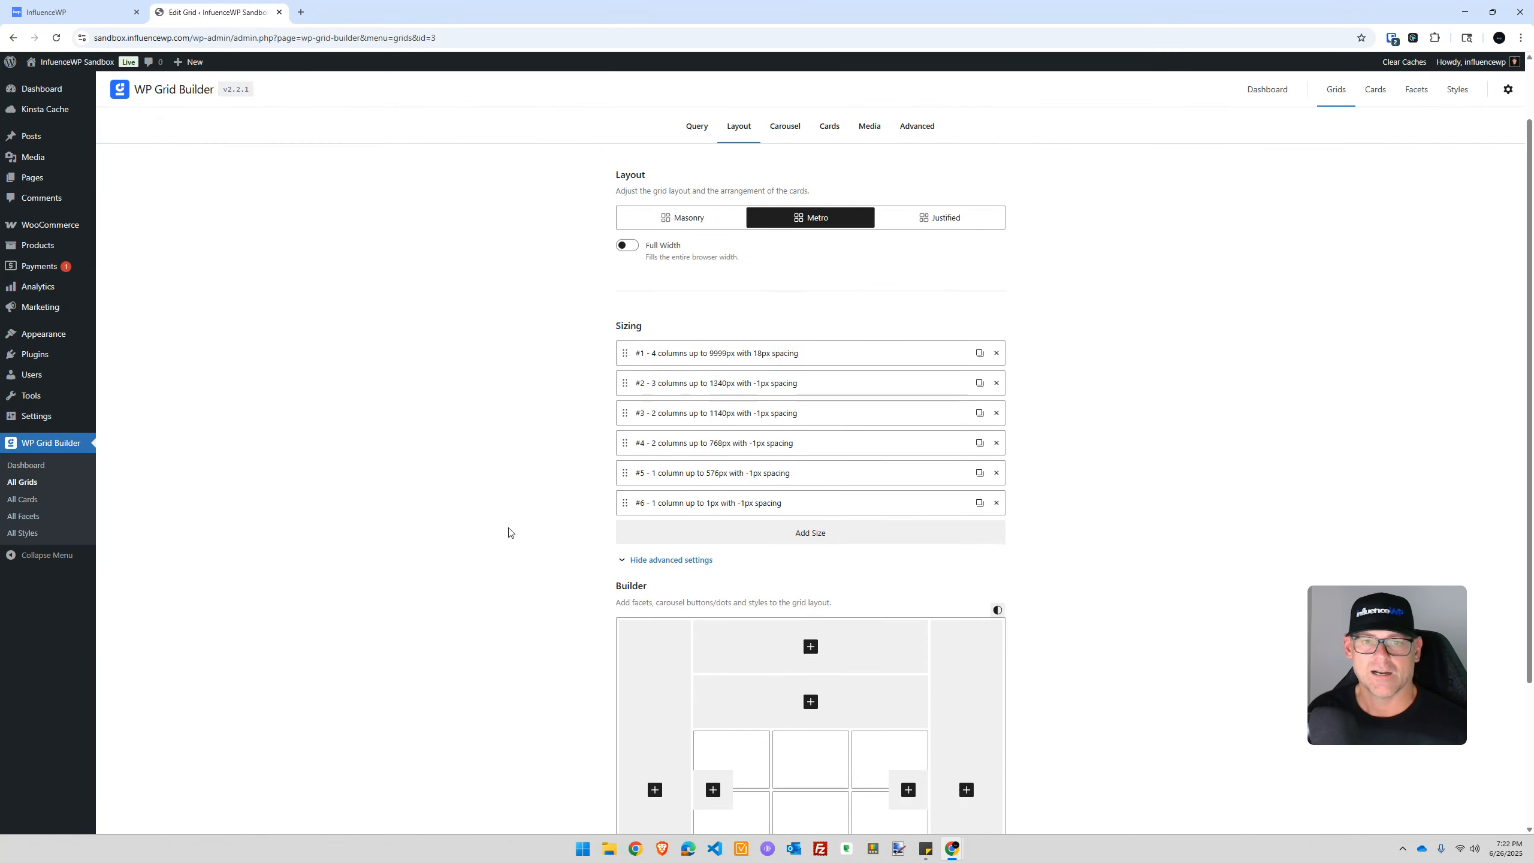
{"action": "scroll", "coordinate": [510, 525], "scroll_direction": "up", "scroll_amount": 4}
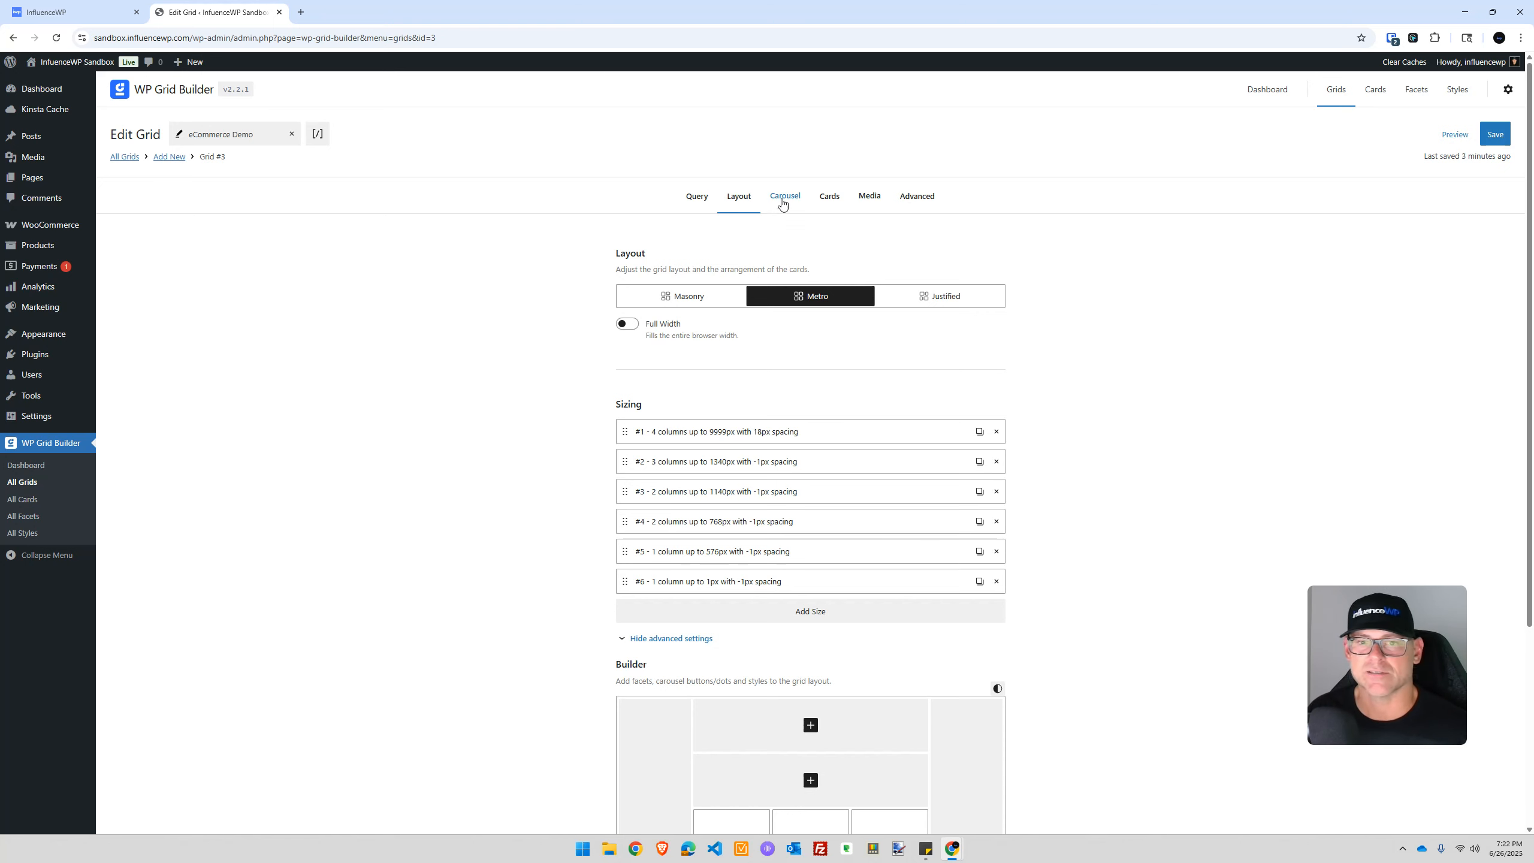
Open the grid's Carousel settings and review the mode, behaviour, physics and appearance options
{"action": "left_click", "coordinate": [786, 201]}
{"action": "left_click", "coordinate": [753, 201]}
{"action": "left_click", "coordinate": [780, 201]}
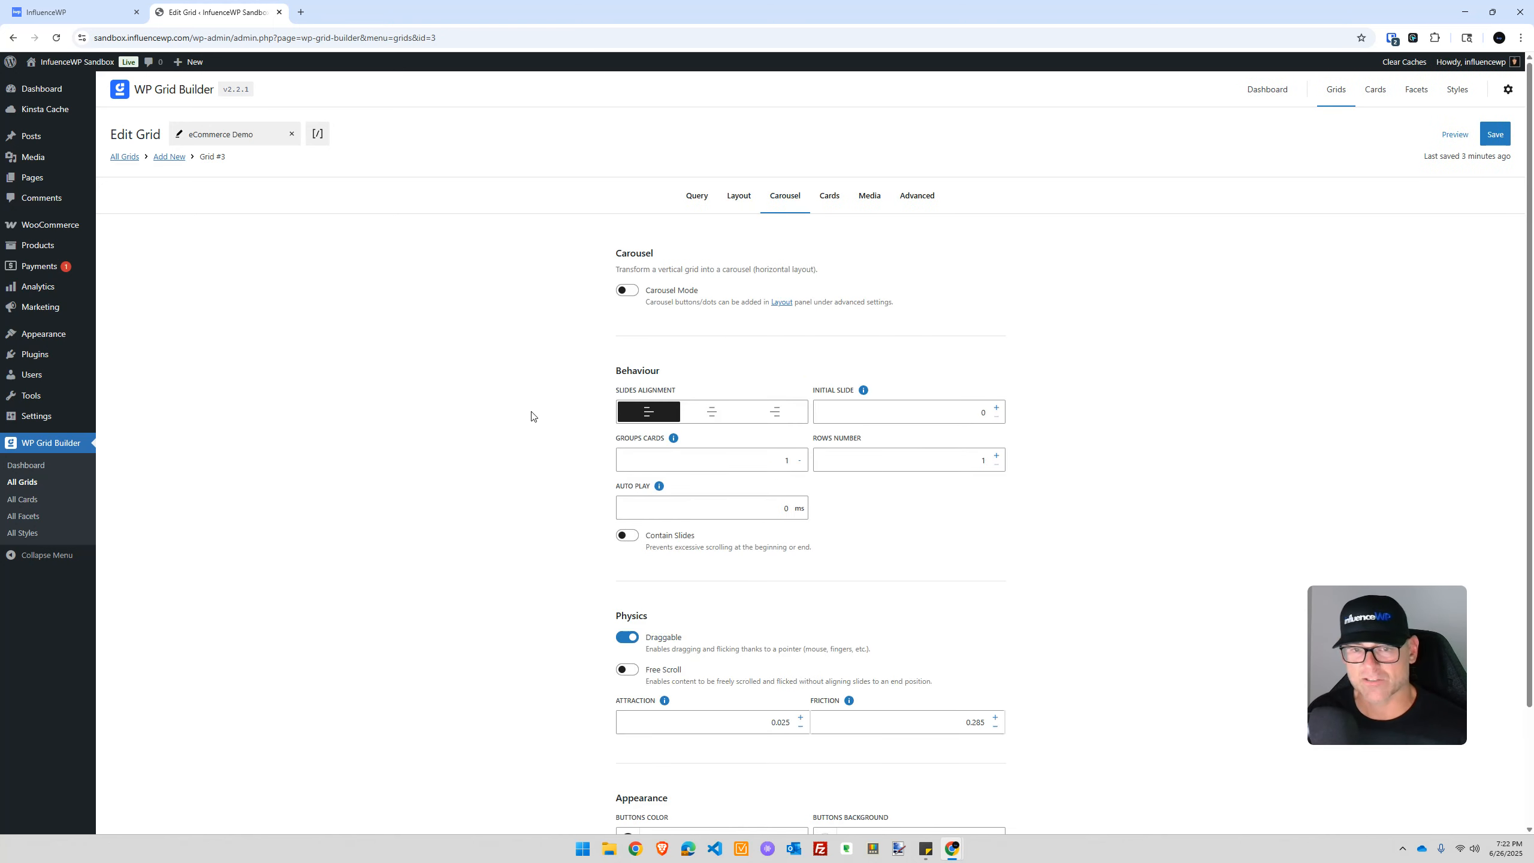
{"action": "scroll", "coordinate": [719, 336], "scroll_direction": "down", "scroll_amount": 1}
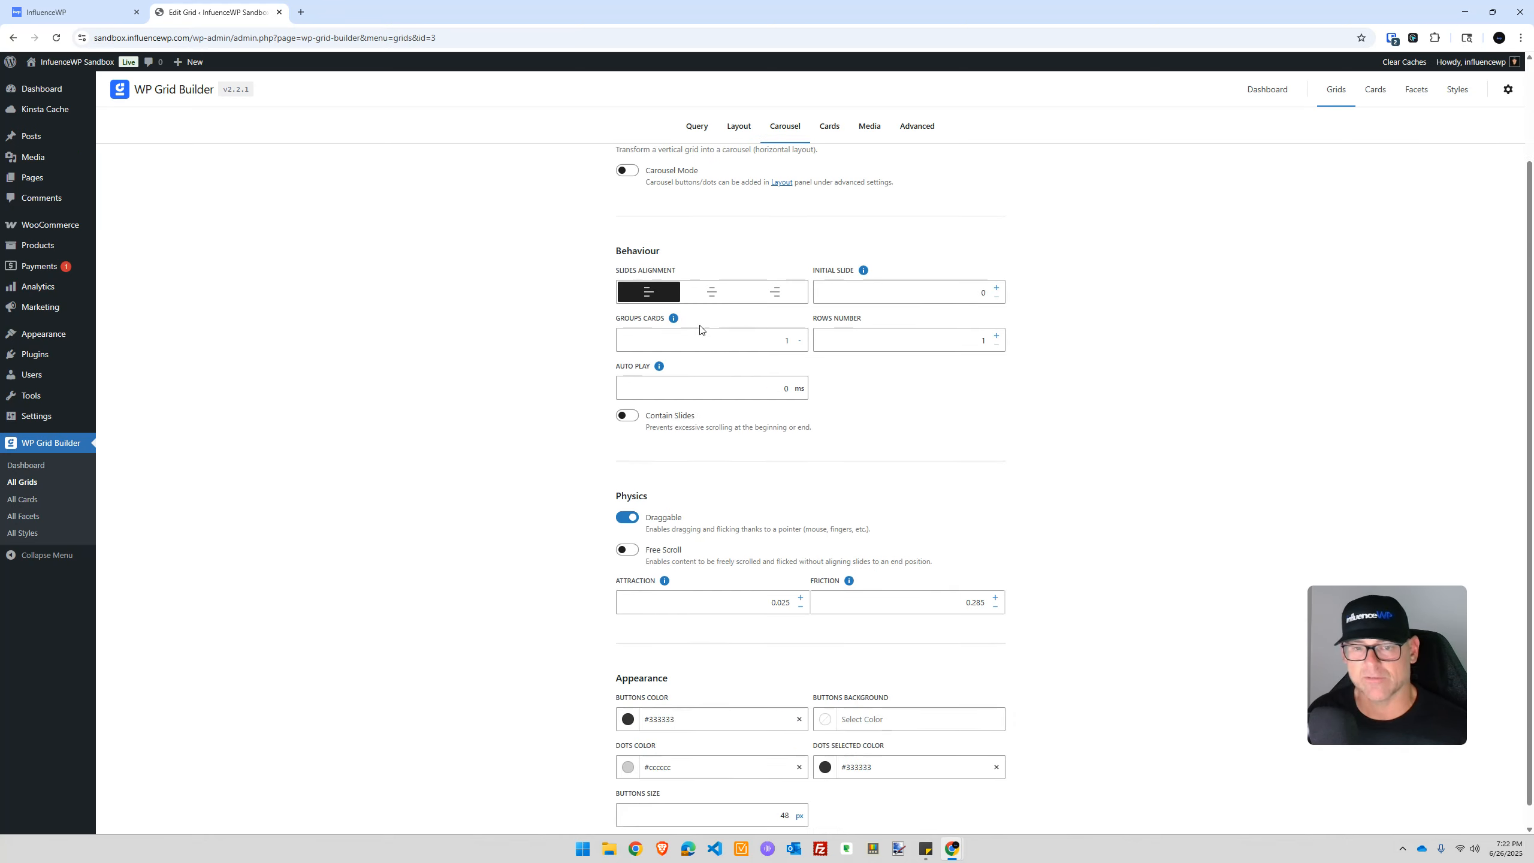
{"action": "scroll", "coordinate": [747, 390], "scroll_direction": "up", "scroll_amount": 1}
Open the grid's Cards settings and look over the card assignment, sizing, animation and loading sections
{"action": "left_click", "coordinate": [843, 201]}
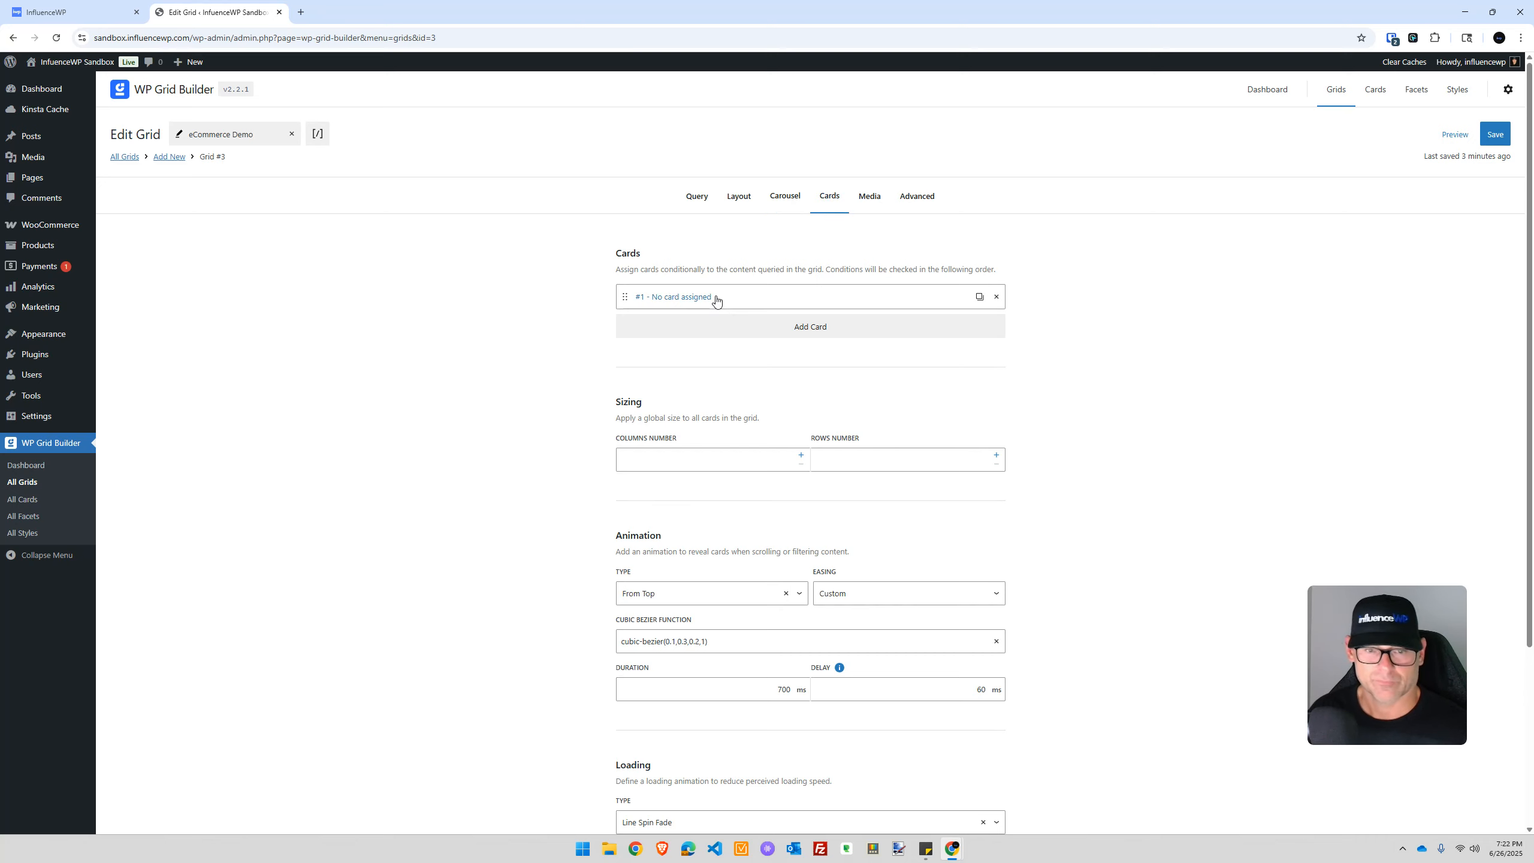
{"action": "scroll", "coordinate": [439, 466], "scroll_direction": "down", "scroll_amount": 4}
{"action": "right_click", "coordinate": [439, 464]}
{"action": "left_click", "coordinate": [429, 390]}
{"action": "scroll", "coordinate": [428, 387], "scroll_direction": "up", "scroll_amount": 4}
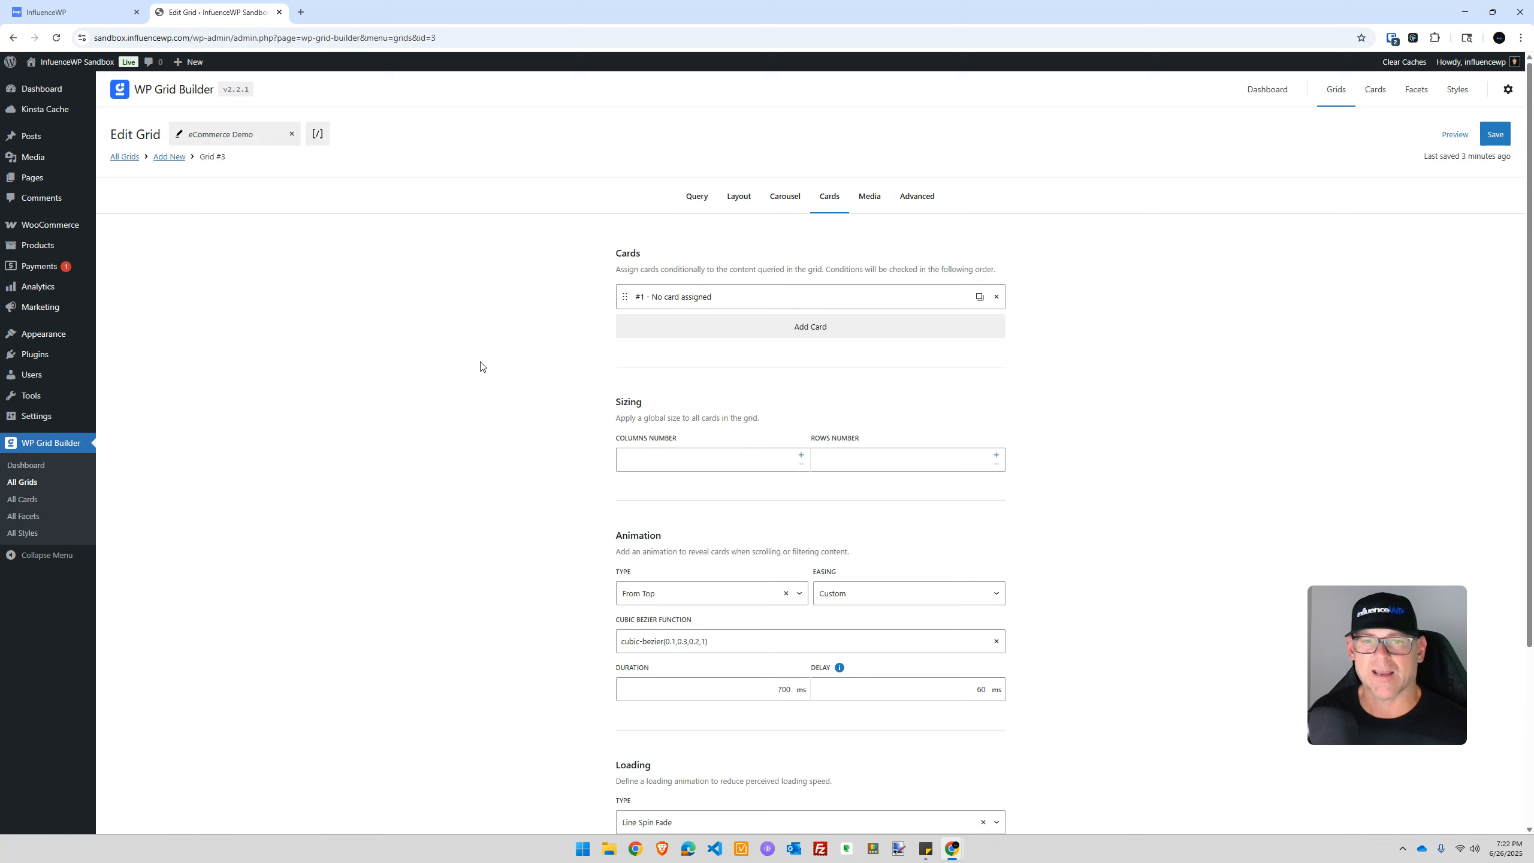
Expand the first card entry and assign the Amber card to it
{"action": "left_click", "coordinate": [693, 299]}
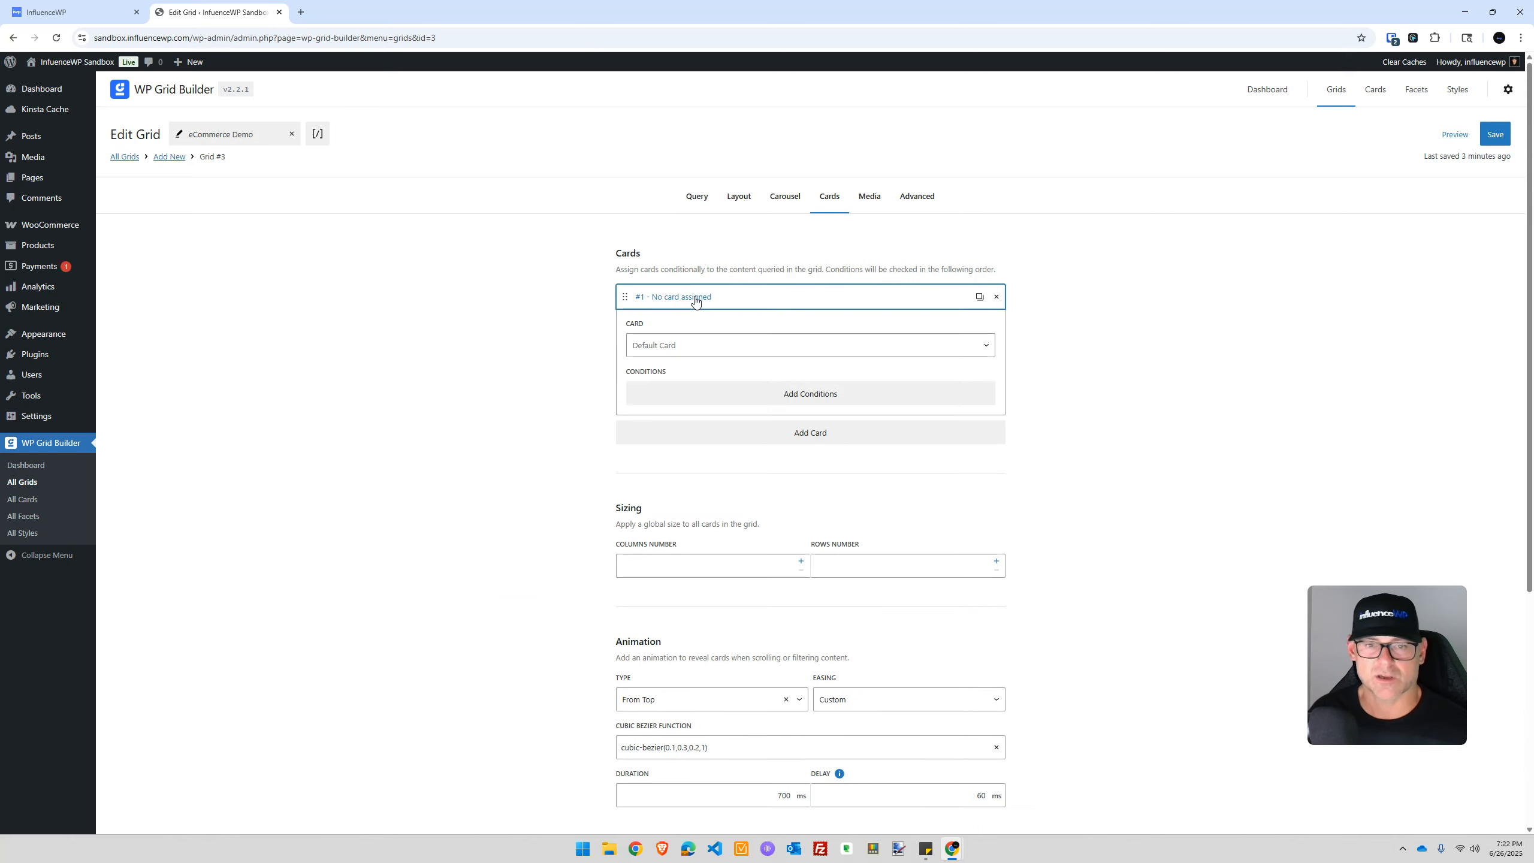
{"action": "left_click", "coordinate": [695, 299]}
{"action": "left_click", "coordinate": [694, 299]}
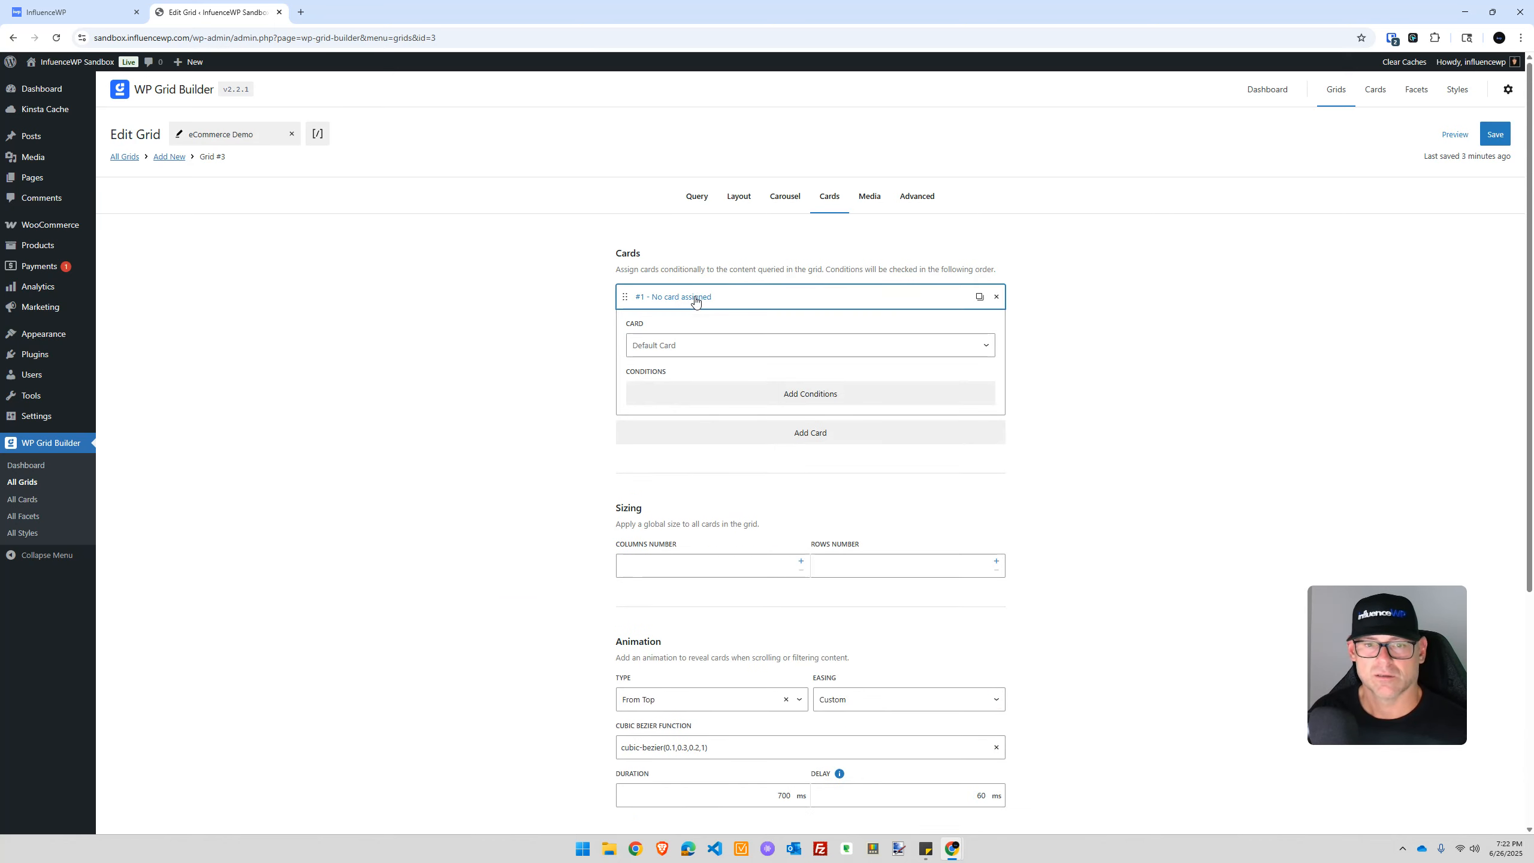
{"action": "left_click", "coordinate": [689, 348]}
{"action": "left_click", "coordinate": [689, 349]}
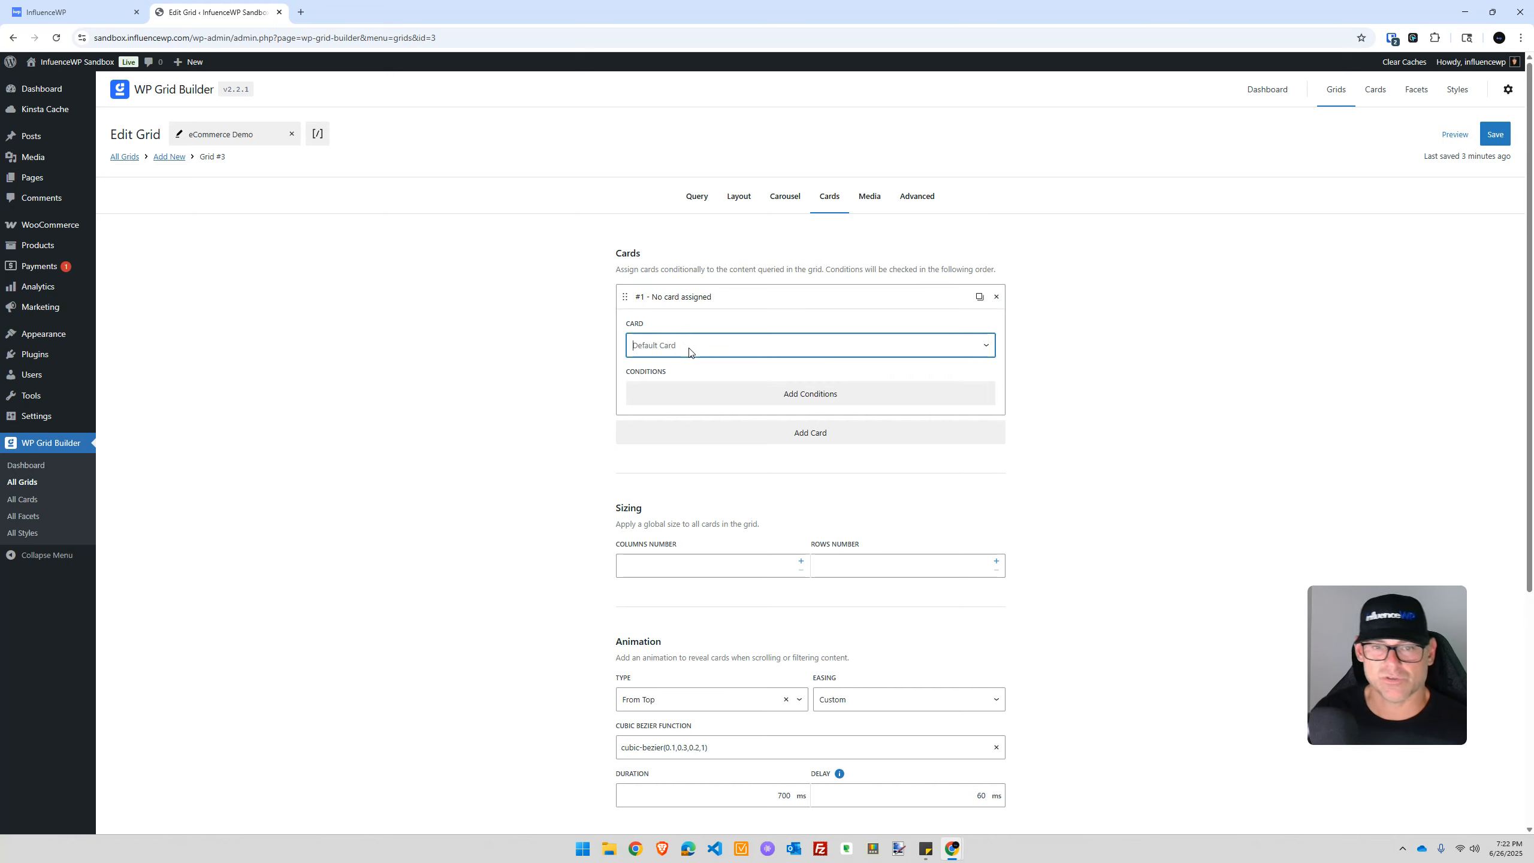
{"action": "type", "text": "amb"}
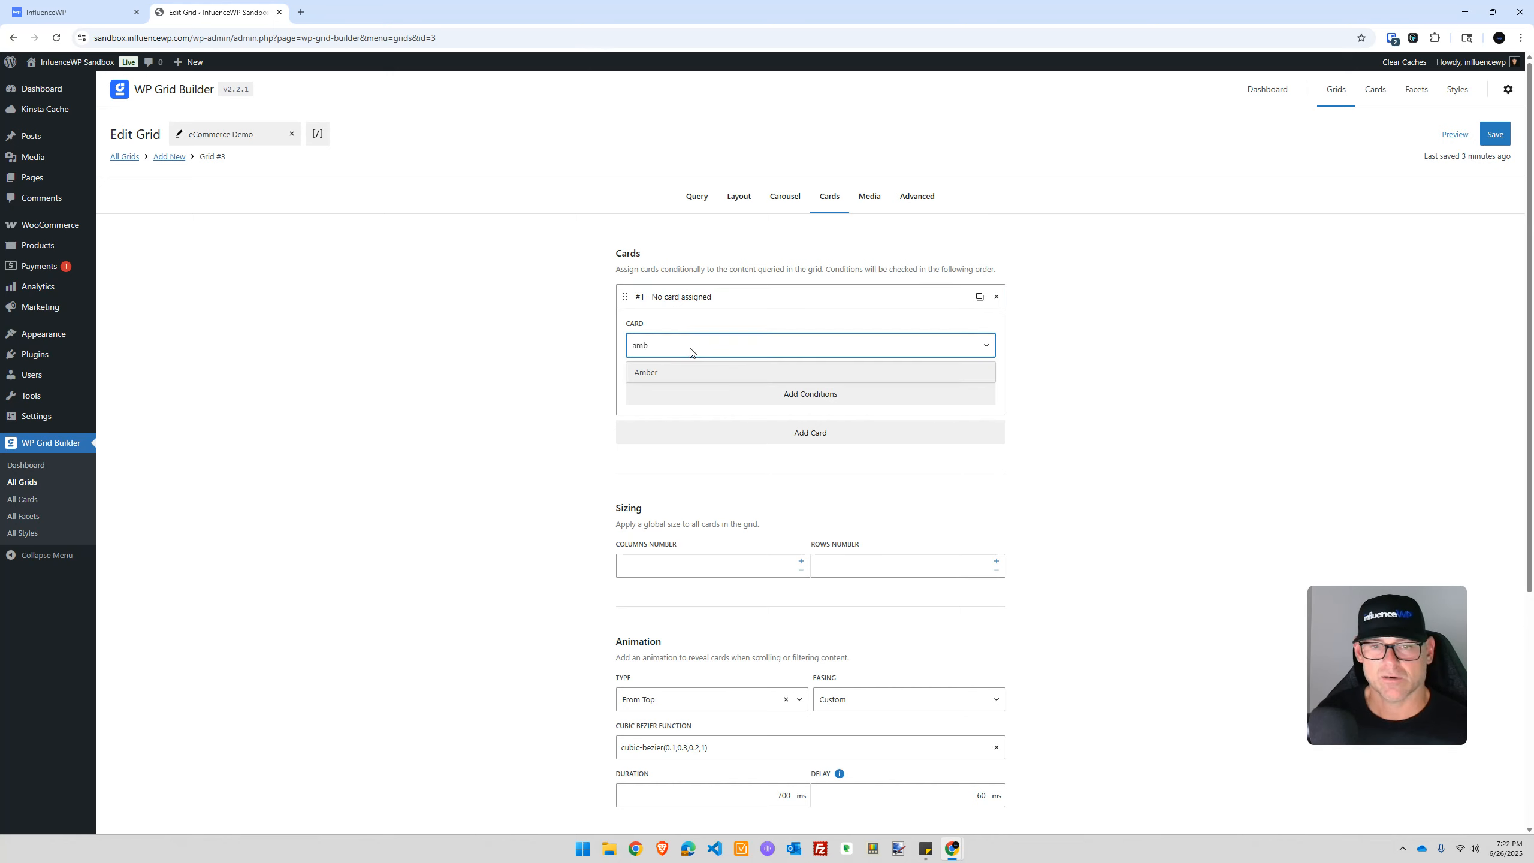
{"action": "left_click", "coordinate": [678, 378]}
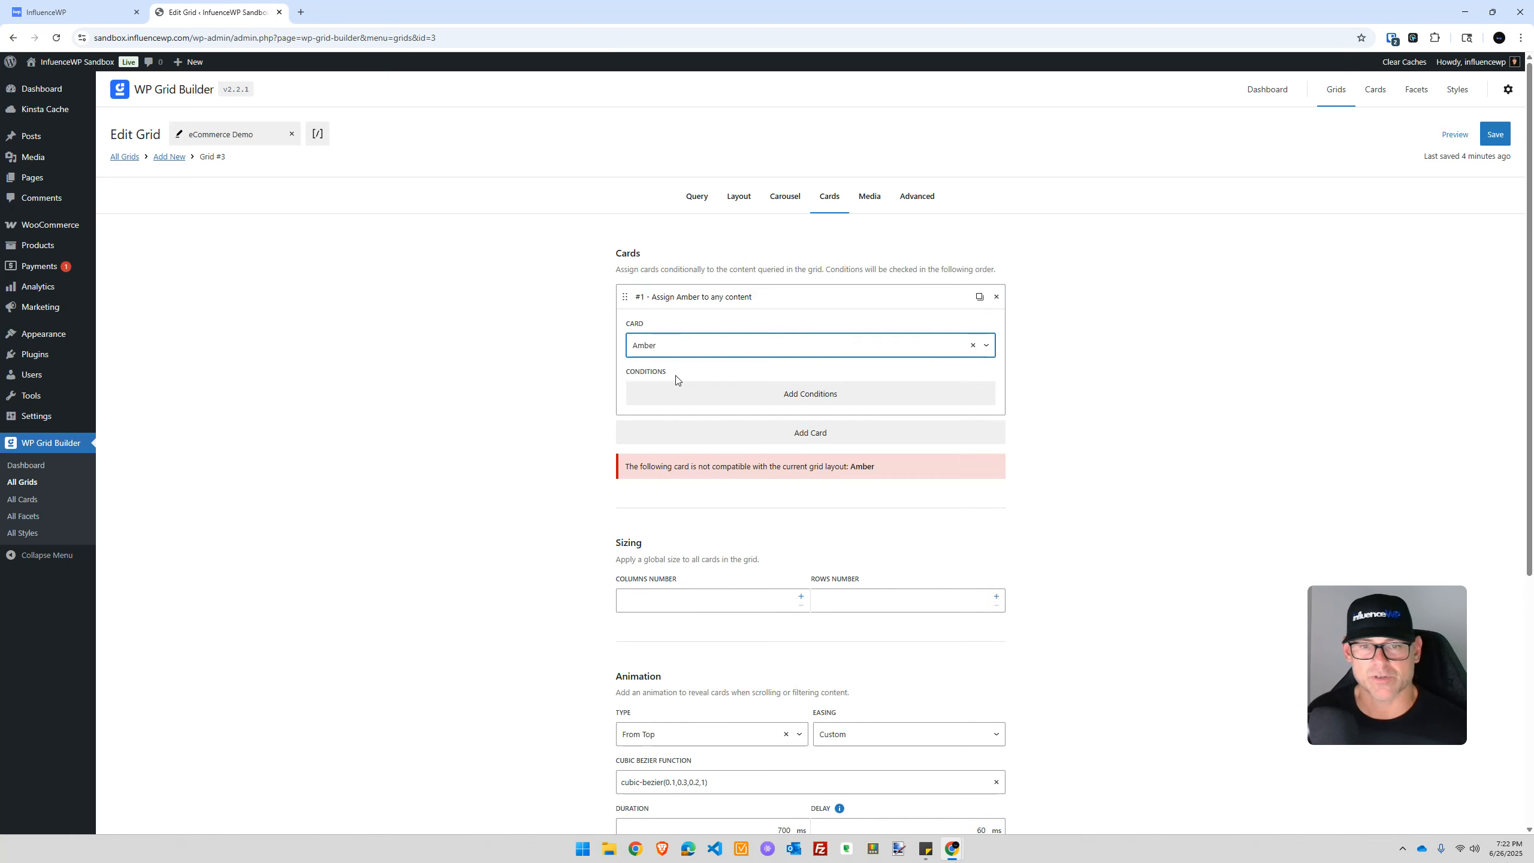
{"action": "key", "text": "ctrl"}
{"action": "key", "text": "ctrl"}
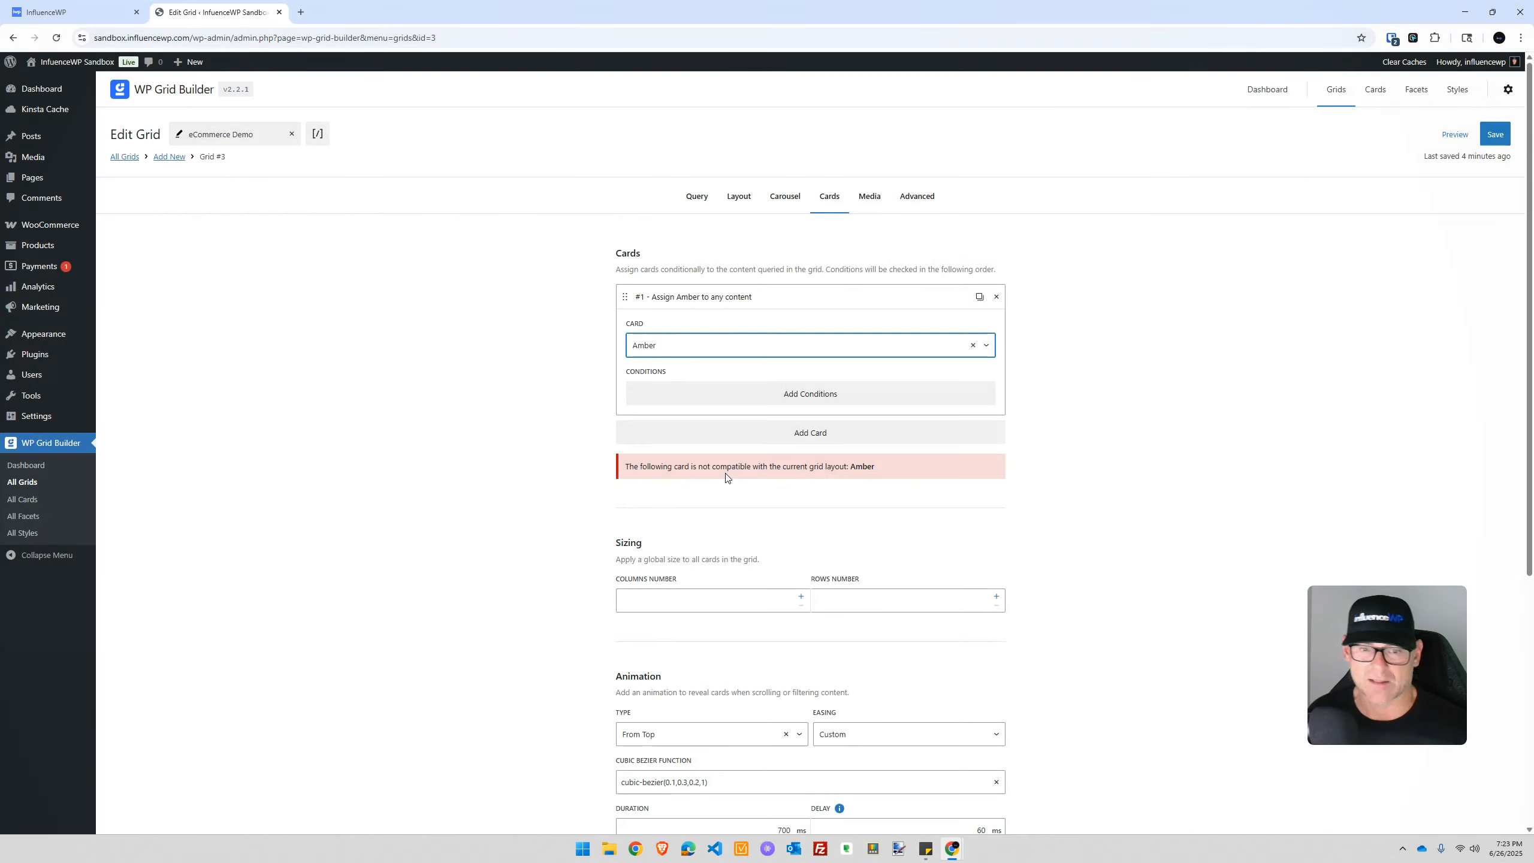
Clear the Amber card from the first card entry so it uses the Default Card
{"action": "left_click", "coordinate": [686, 349]}
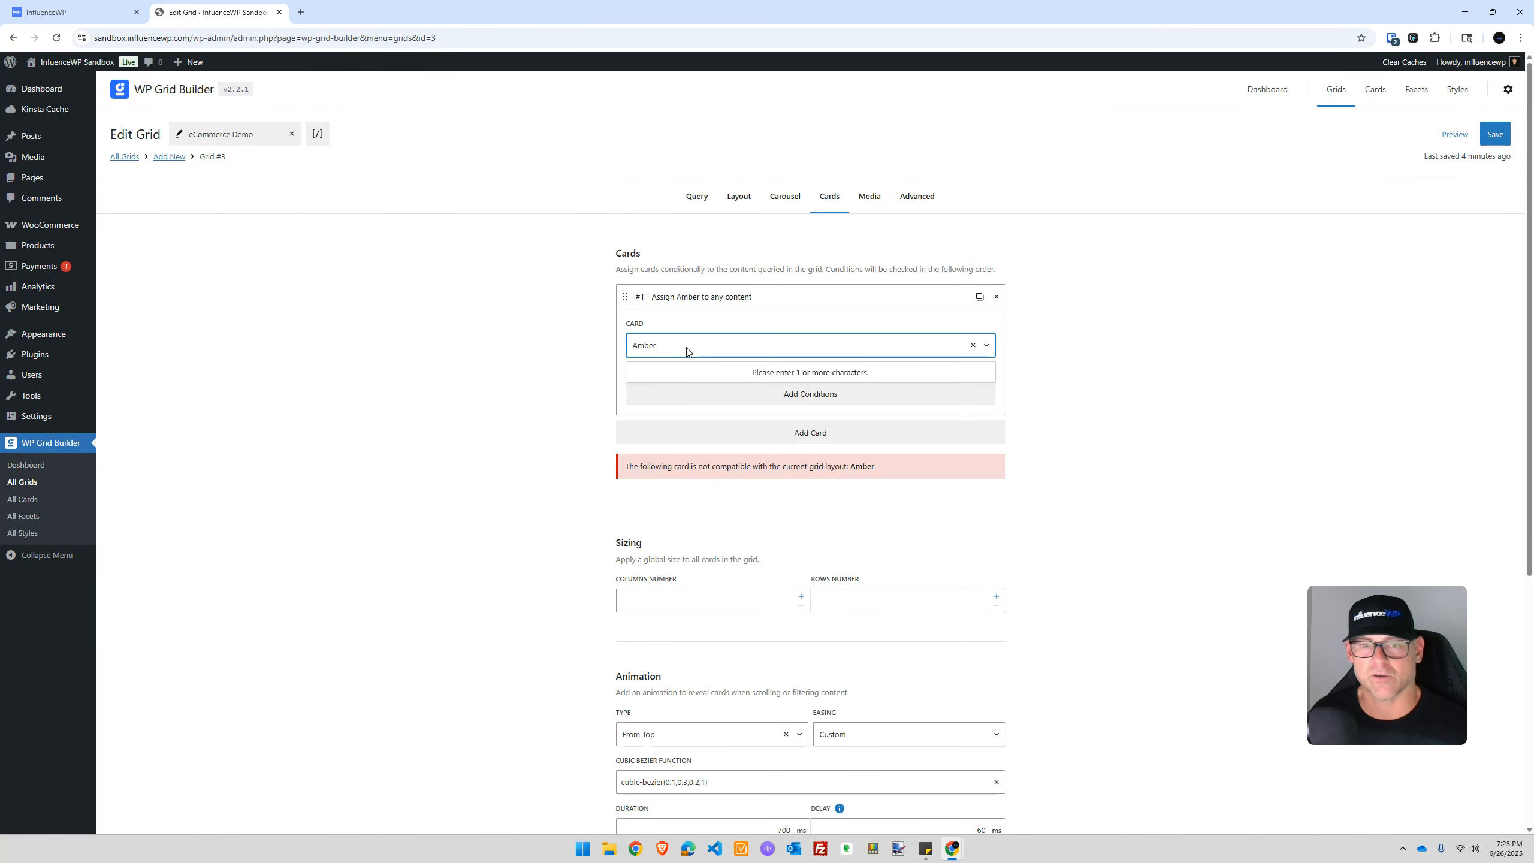
{"action": "left_click", "coordinate": [973, 345]}
{"action": "left_click", "coordinate": [569, 318]}
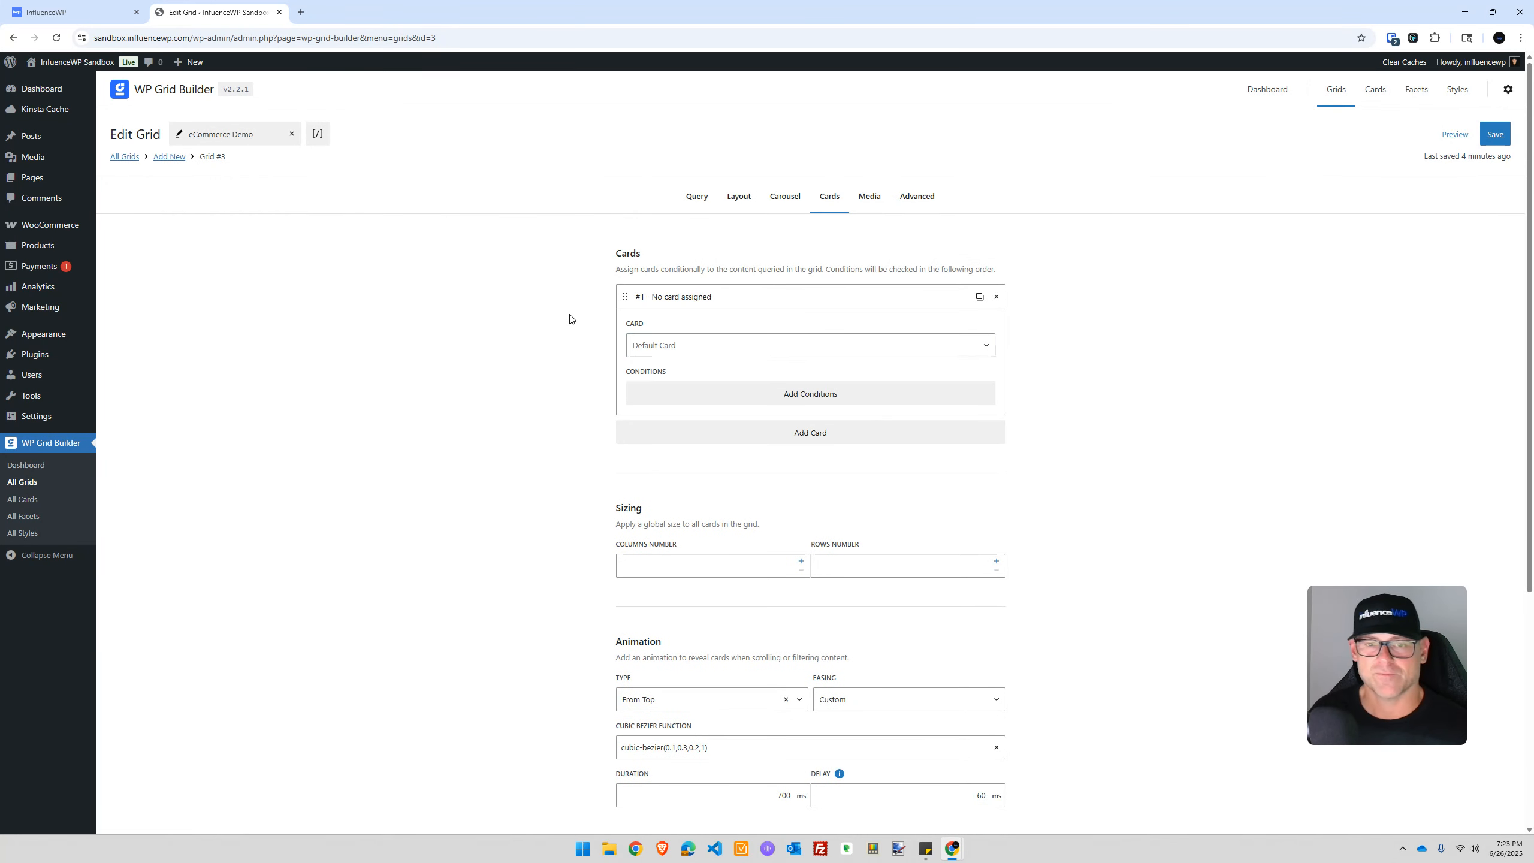
{"action": "key", "text": "ctrl"}
{"action": "key", "text": "ctrl"}
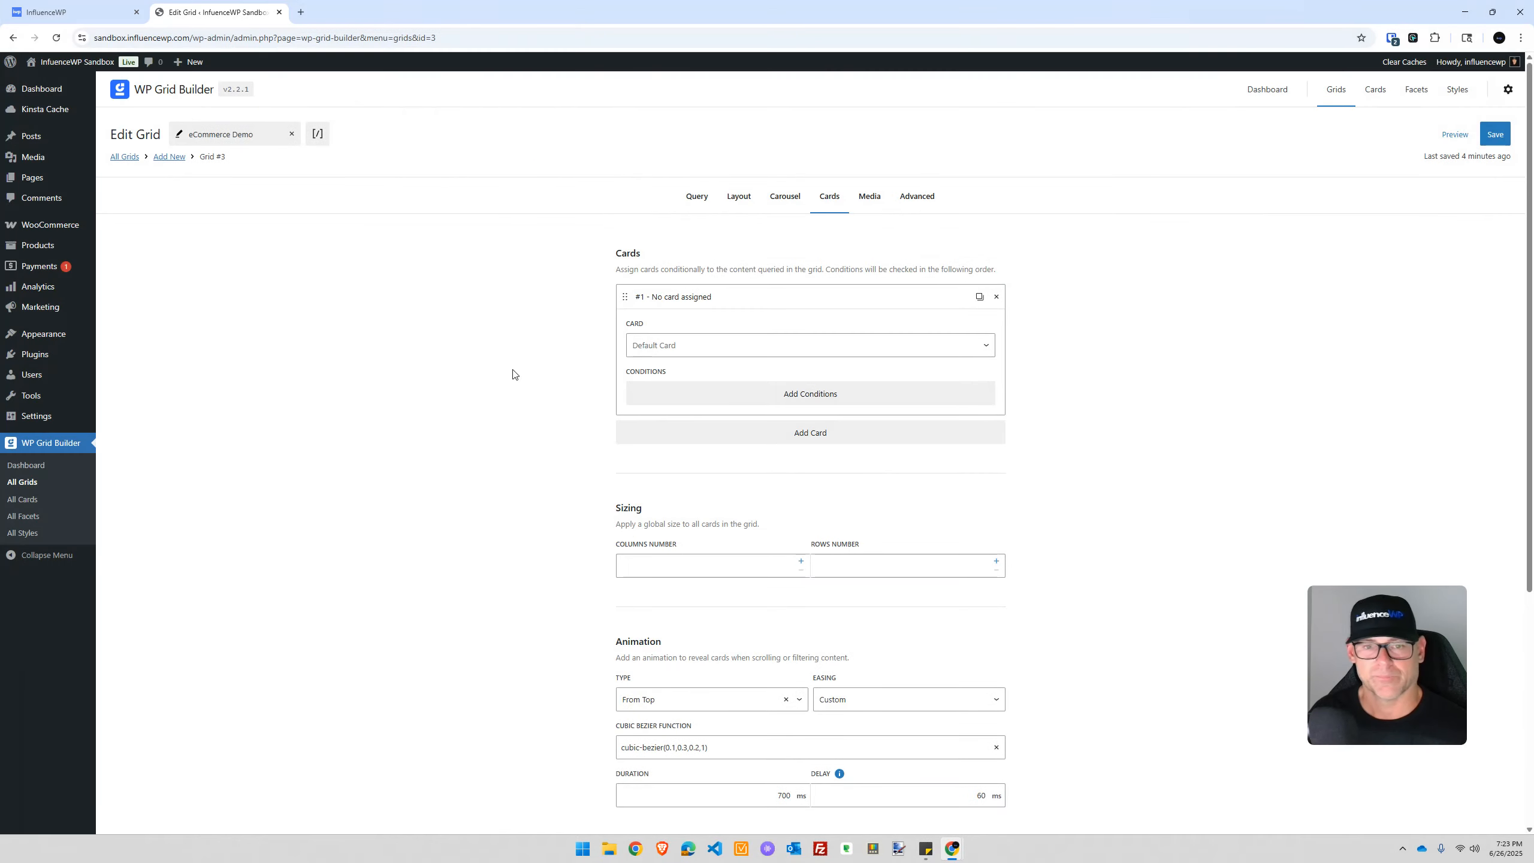
Add a condition to the first card entry, browse its available data types and remove the condition without choosing one
{"action": "left_click", "coordinate": [784, 396]}
{"action": "left_click", "coordinate": [783, 396]}
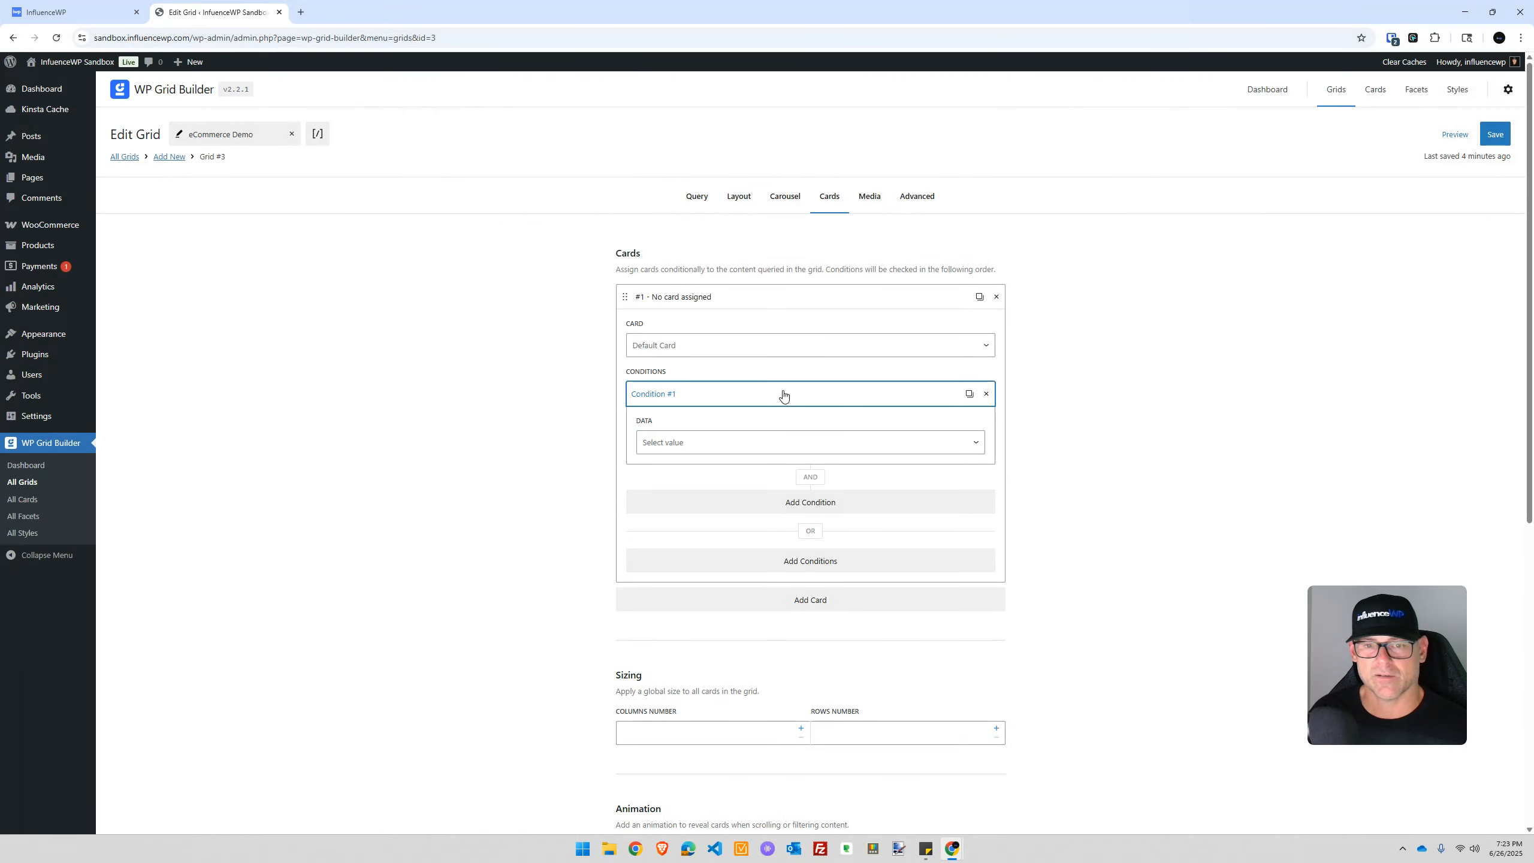
{"action": "left_click", "coordinate": [804, 438]}
{"action": "scroll", "coordinate": [765, 494], "scroll_direction": "down", "scroll_amount": 3}
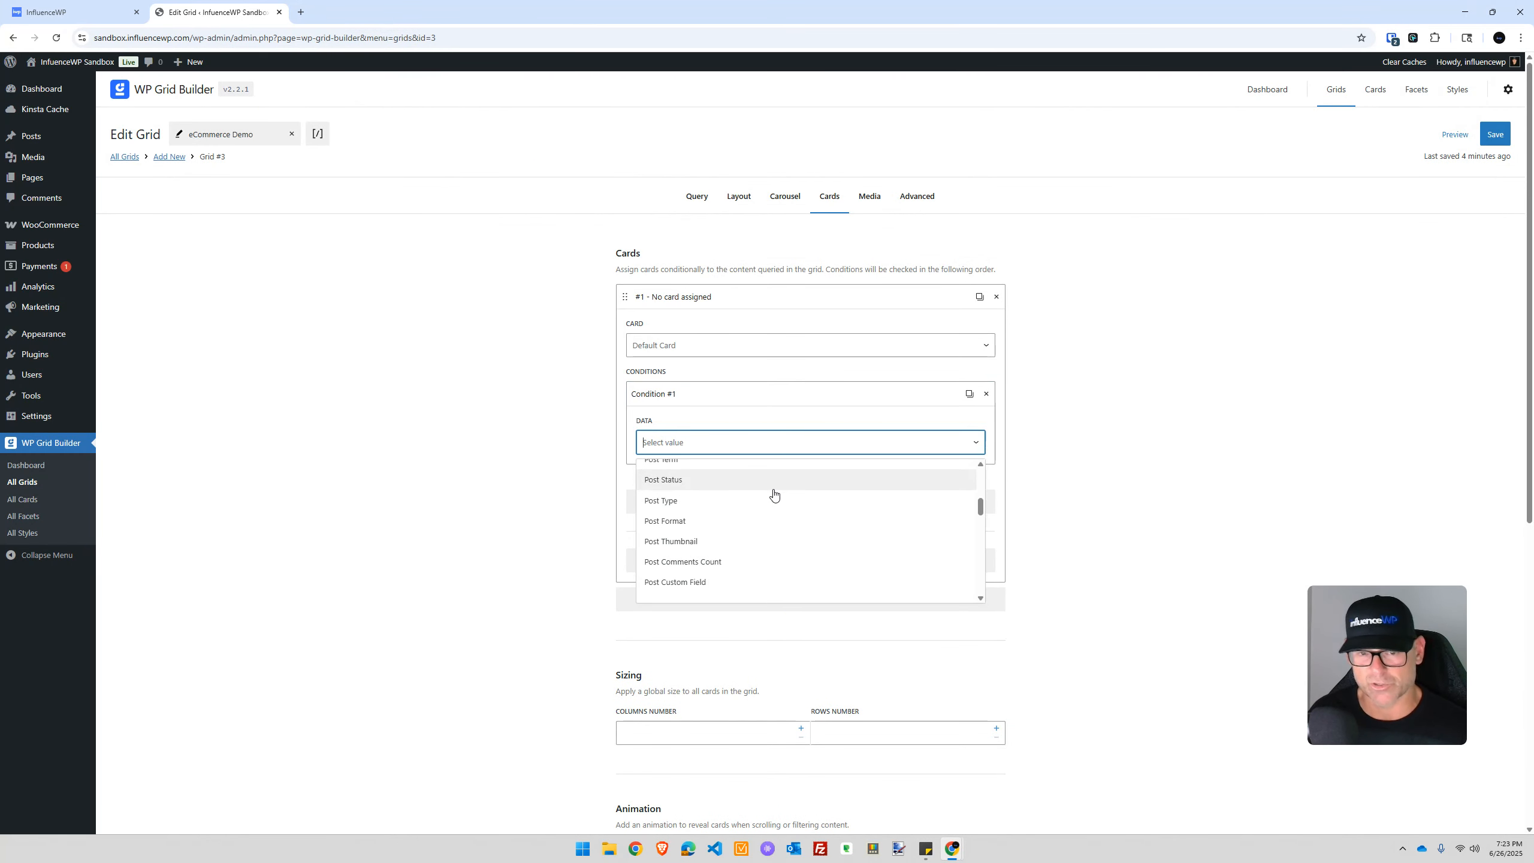
{"action": "scroll", "coordinate": [773, 494], "scroll_direction": "up", "scroll_amount": 3}
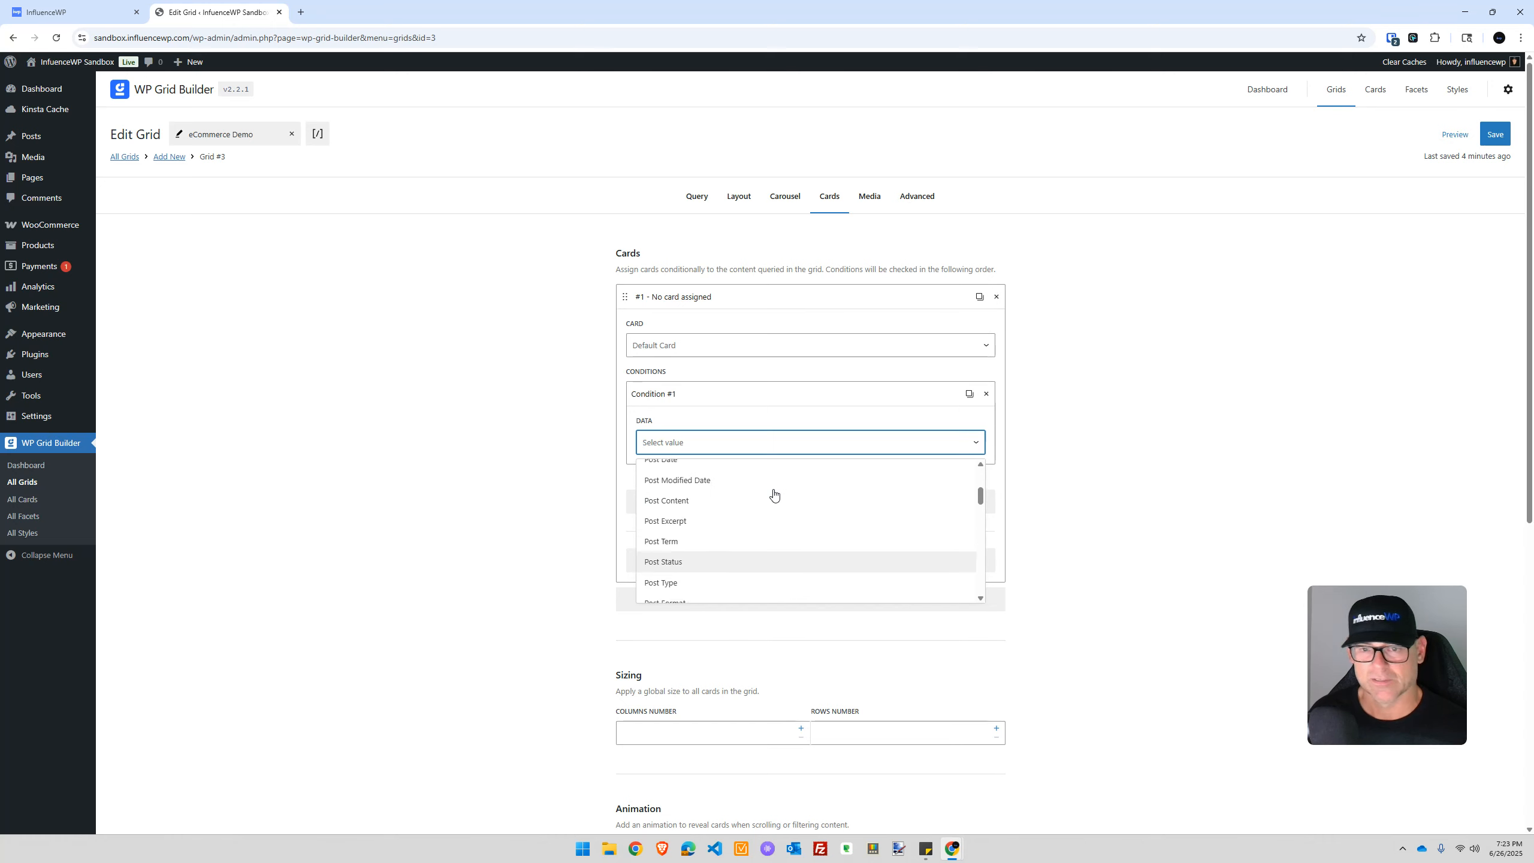
{"action": "left_click", "coordinate": [986, 397]}
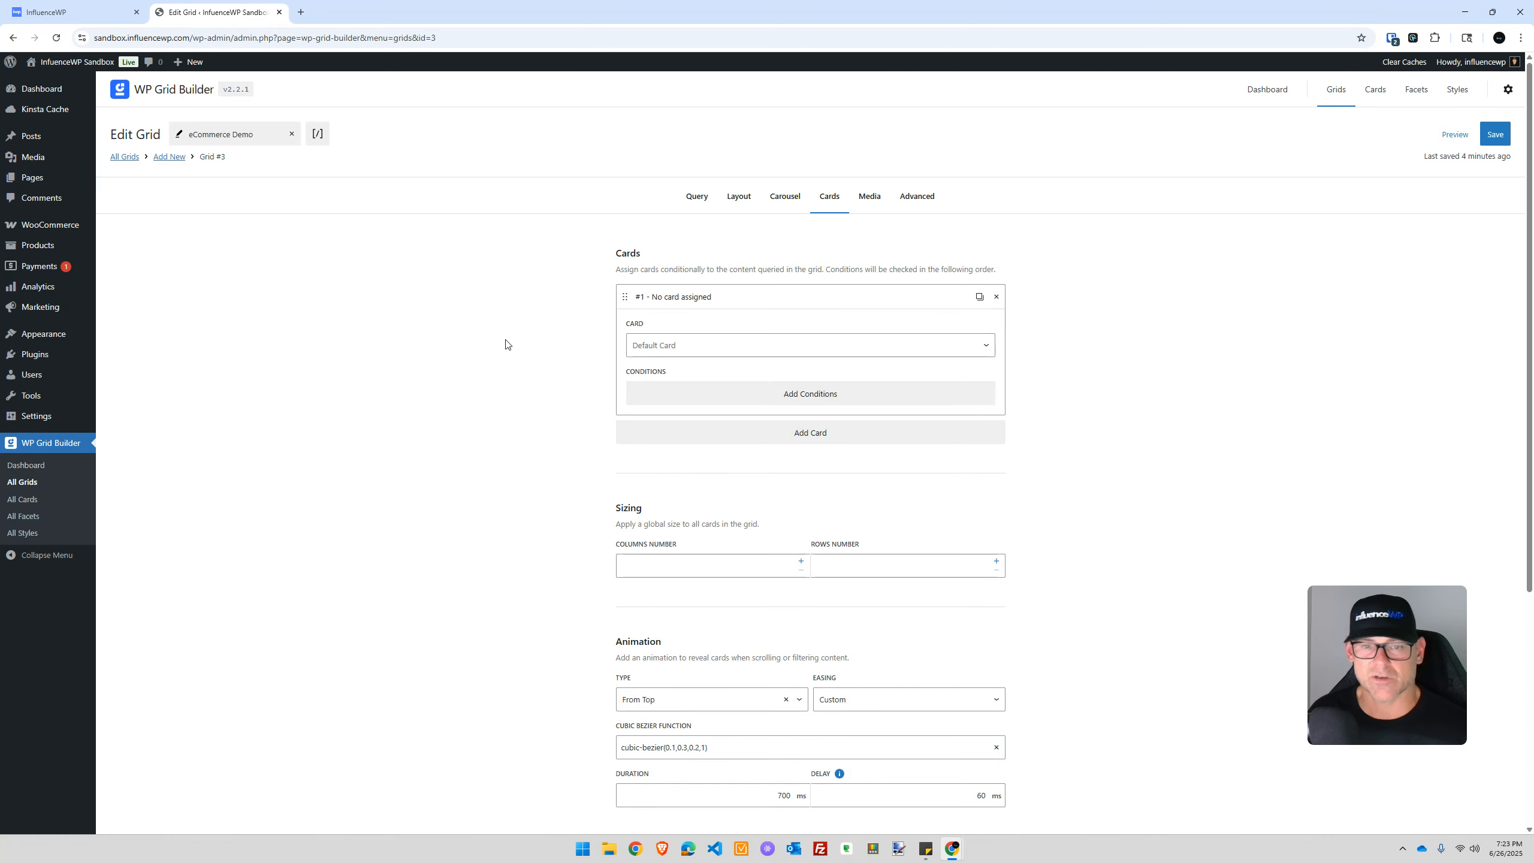
Review the cards' sizing, animation, loading type and color options, and open the grid's Media settings
{"action": "scroll", "coordinate": [507, 434], "scroll_direction": "down", "scroll_amount": 2}
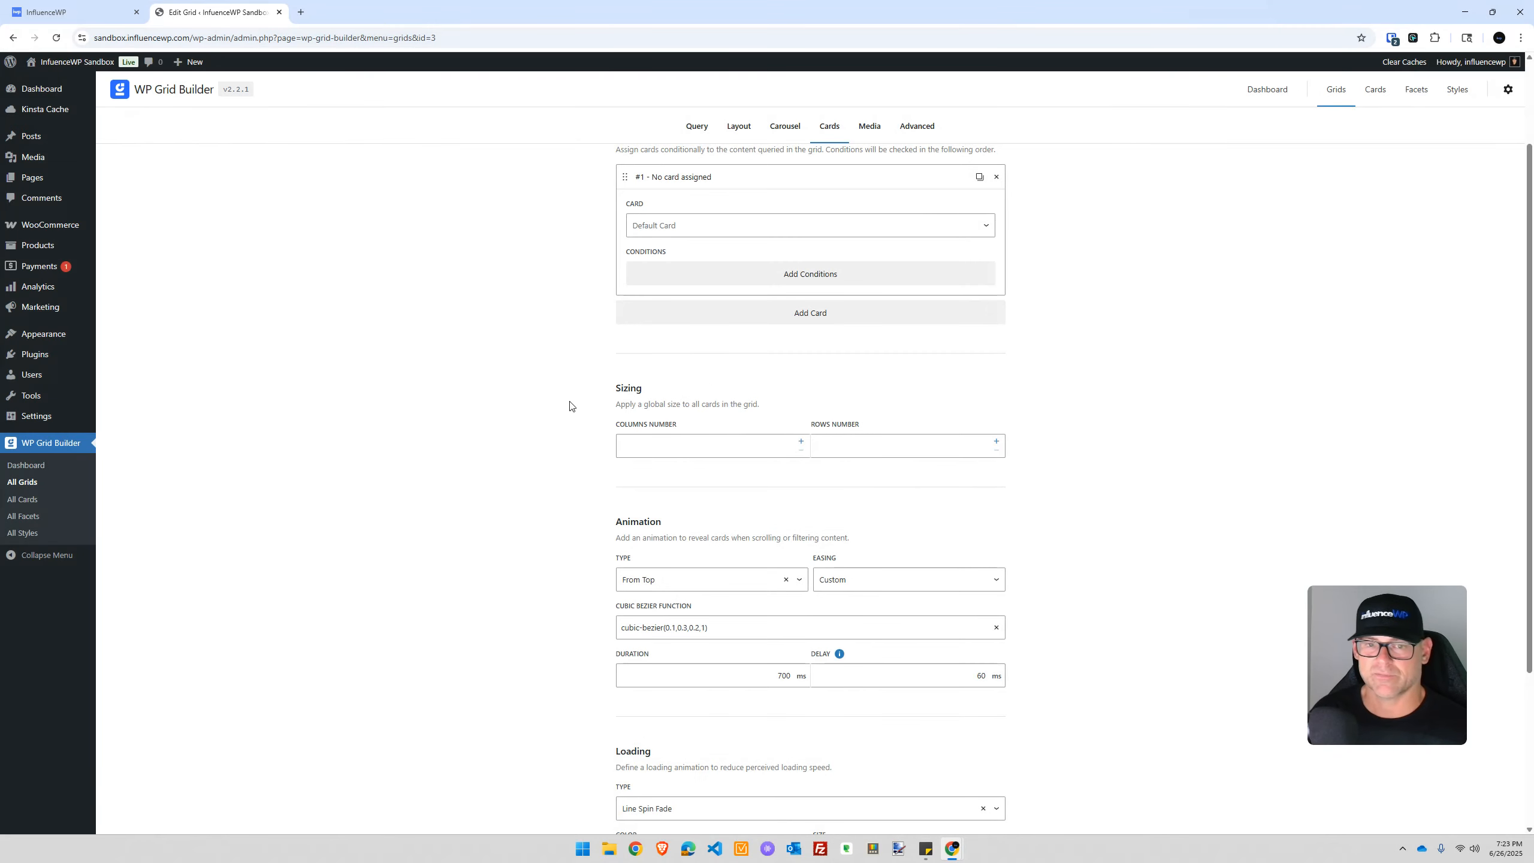
{"action": "left_click", "coordinate": [712, 437]}
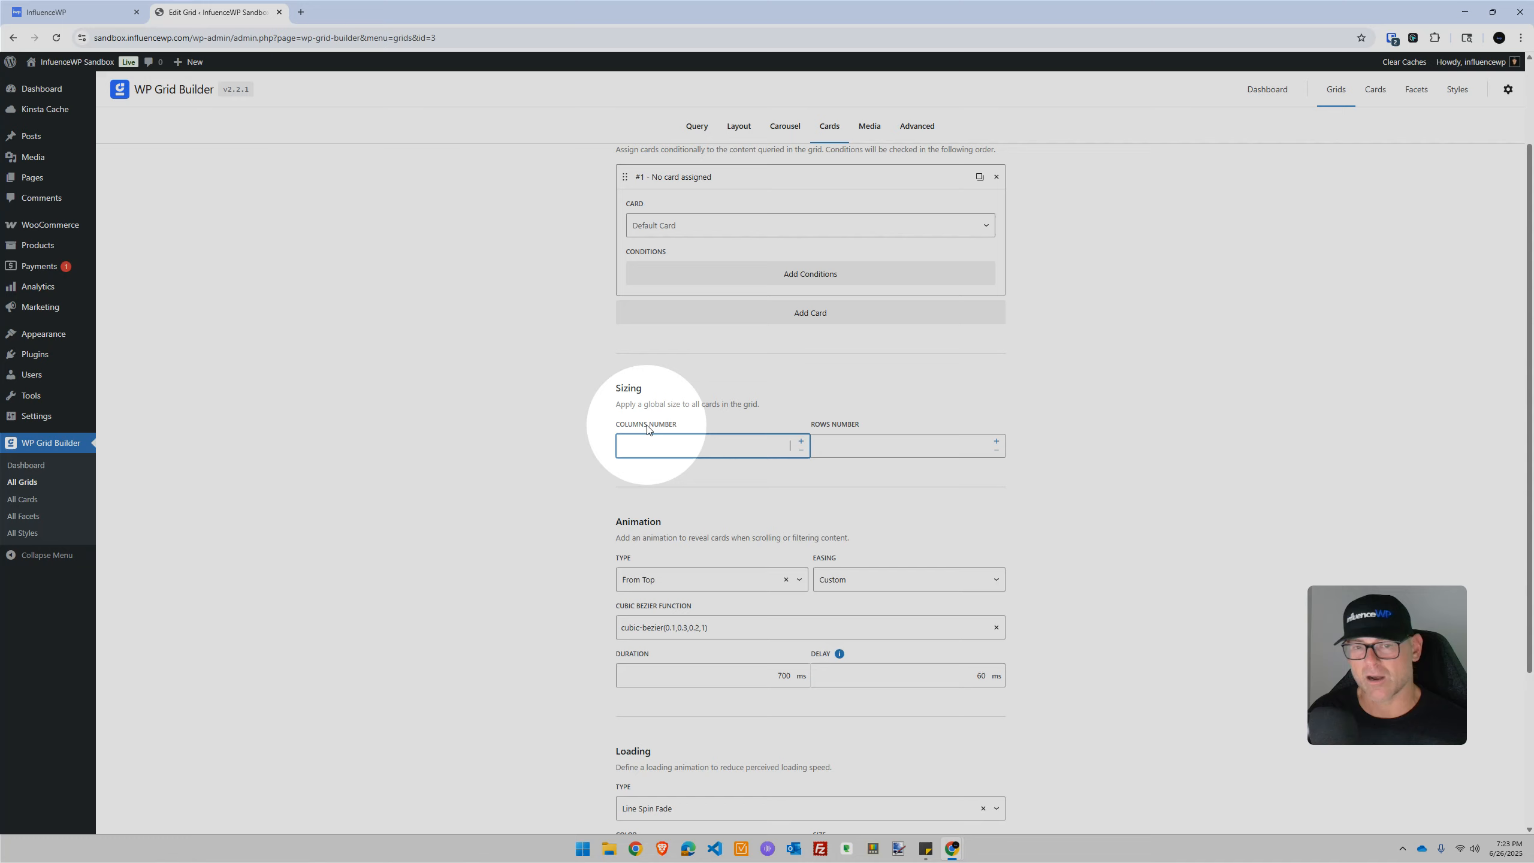
{"action": "scroll", "coordinate": [539, 472], "scroll_direction": "down", "scroll_amount": 3}
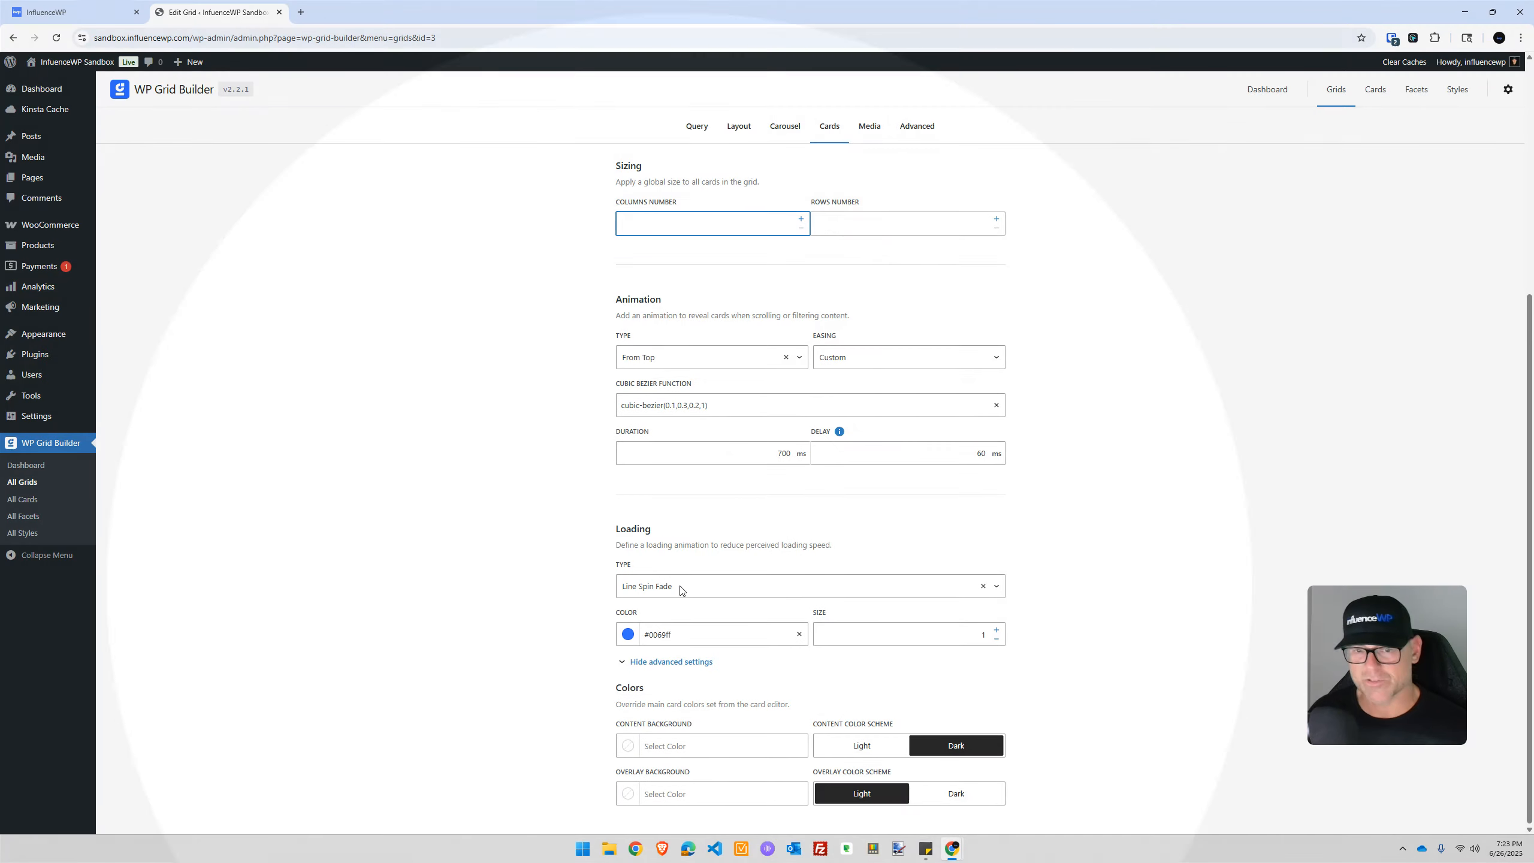
{"action": "left_click", "coordinate": [681, 590]}
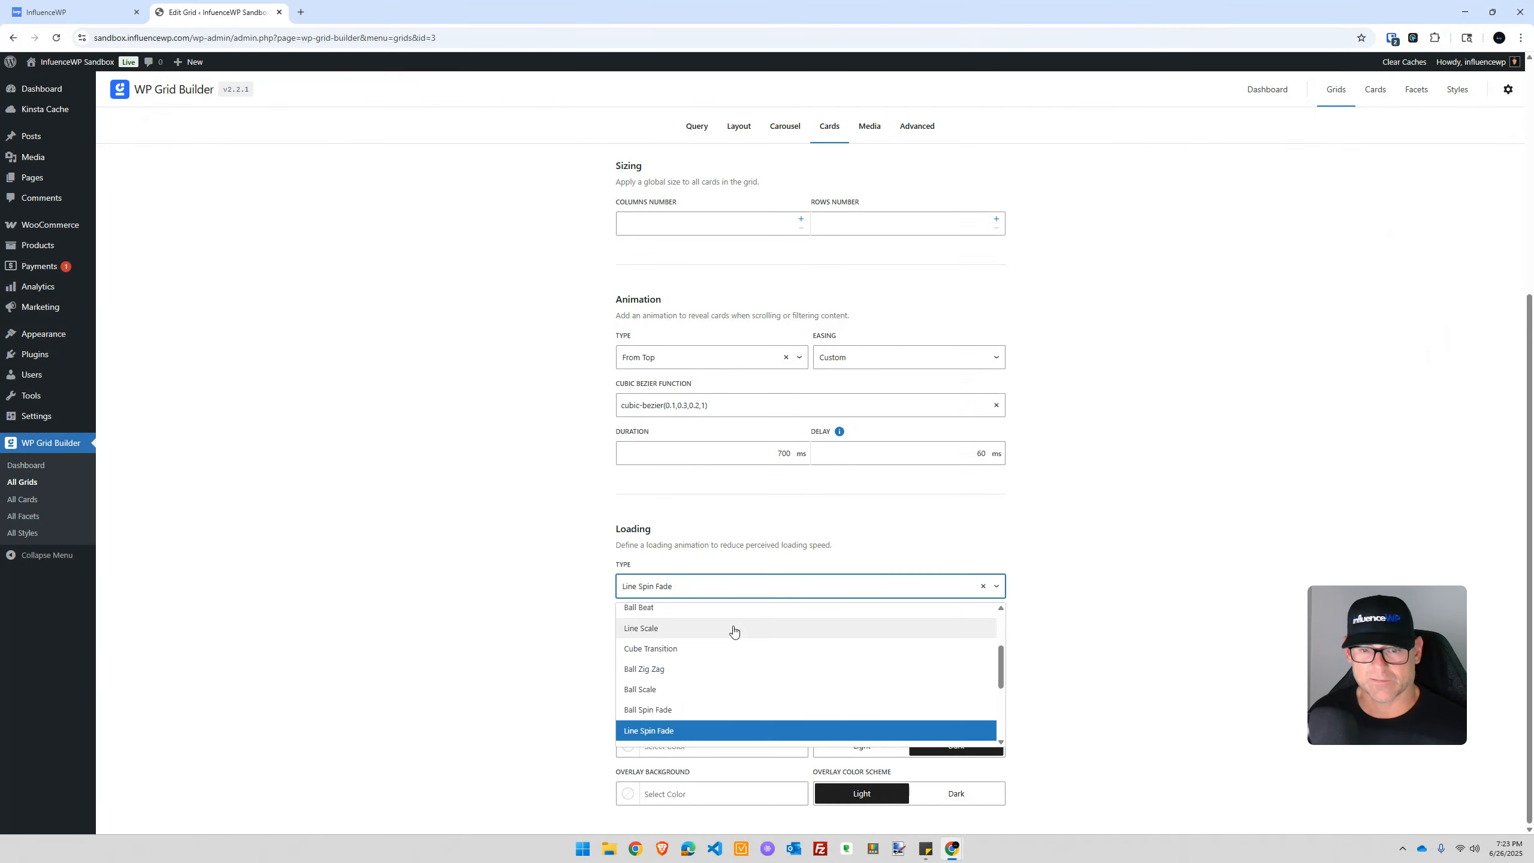
{"action": "left_click", "coordinate": [515, 595]}
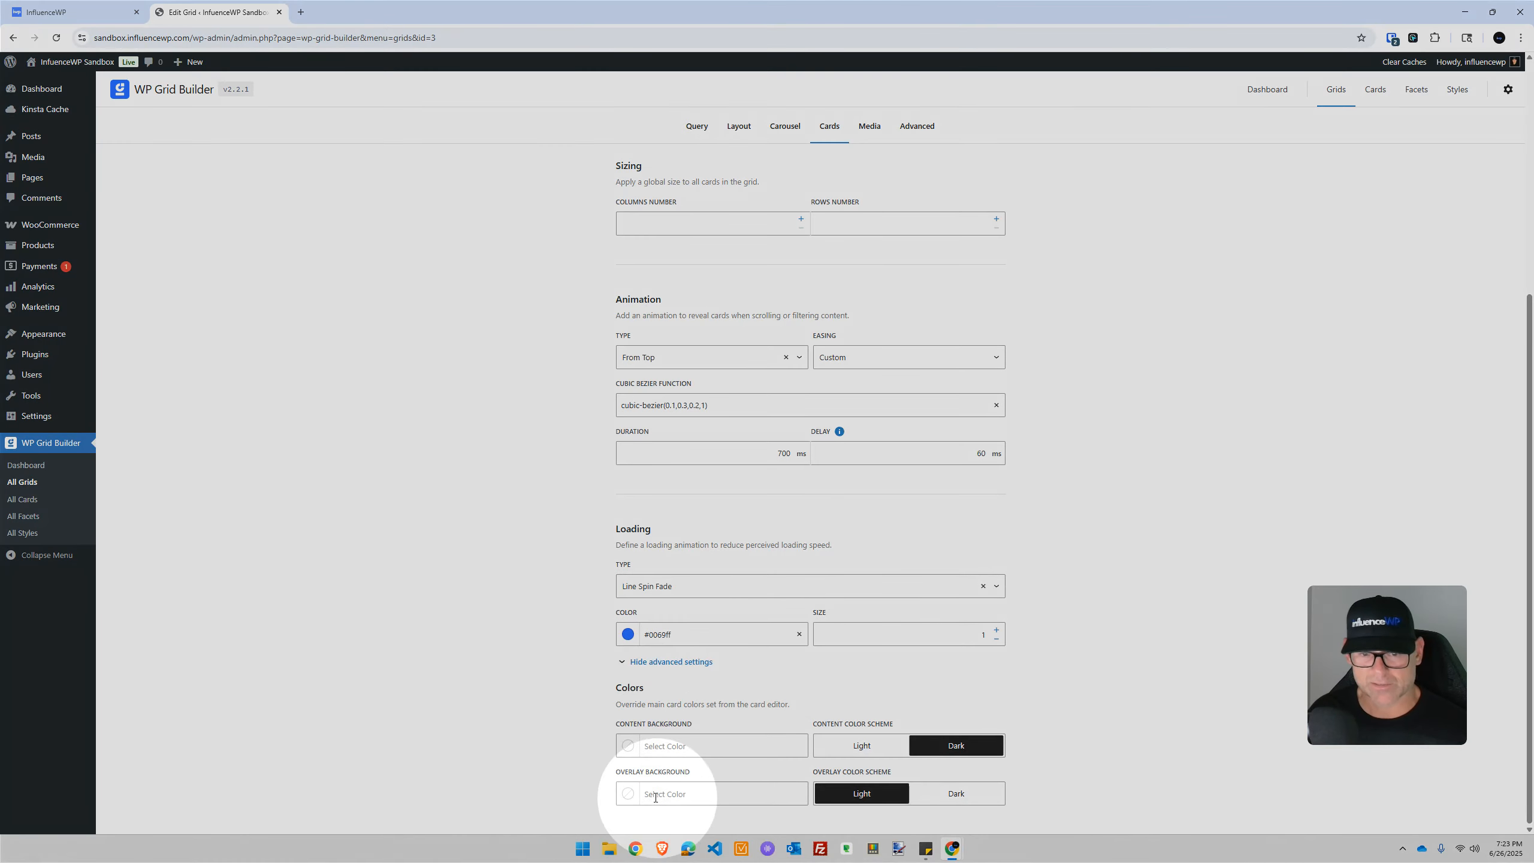
{"action": "scroll", "coordinate": [543, 610], "scroll_direction": "up", "scroll_amount": 5}
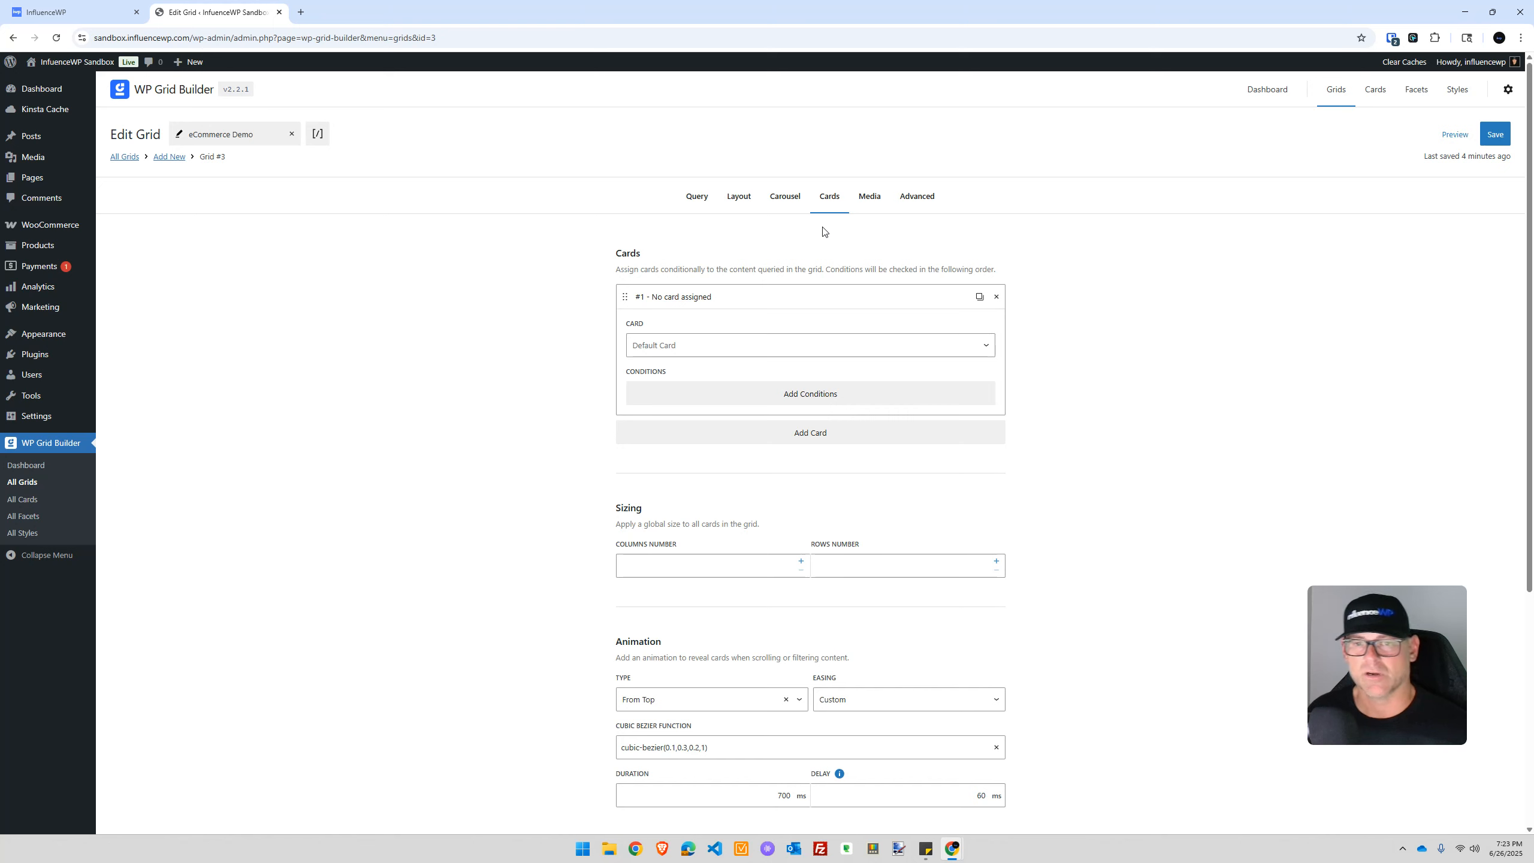
{"action": "left_click", "coordinate": [873, 197]}
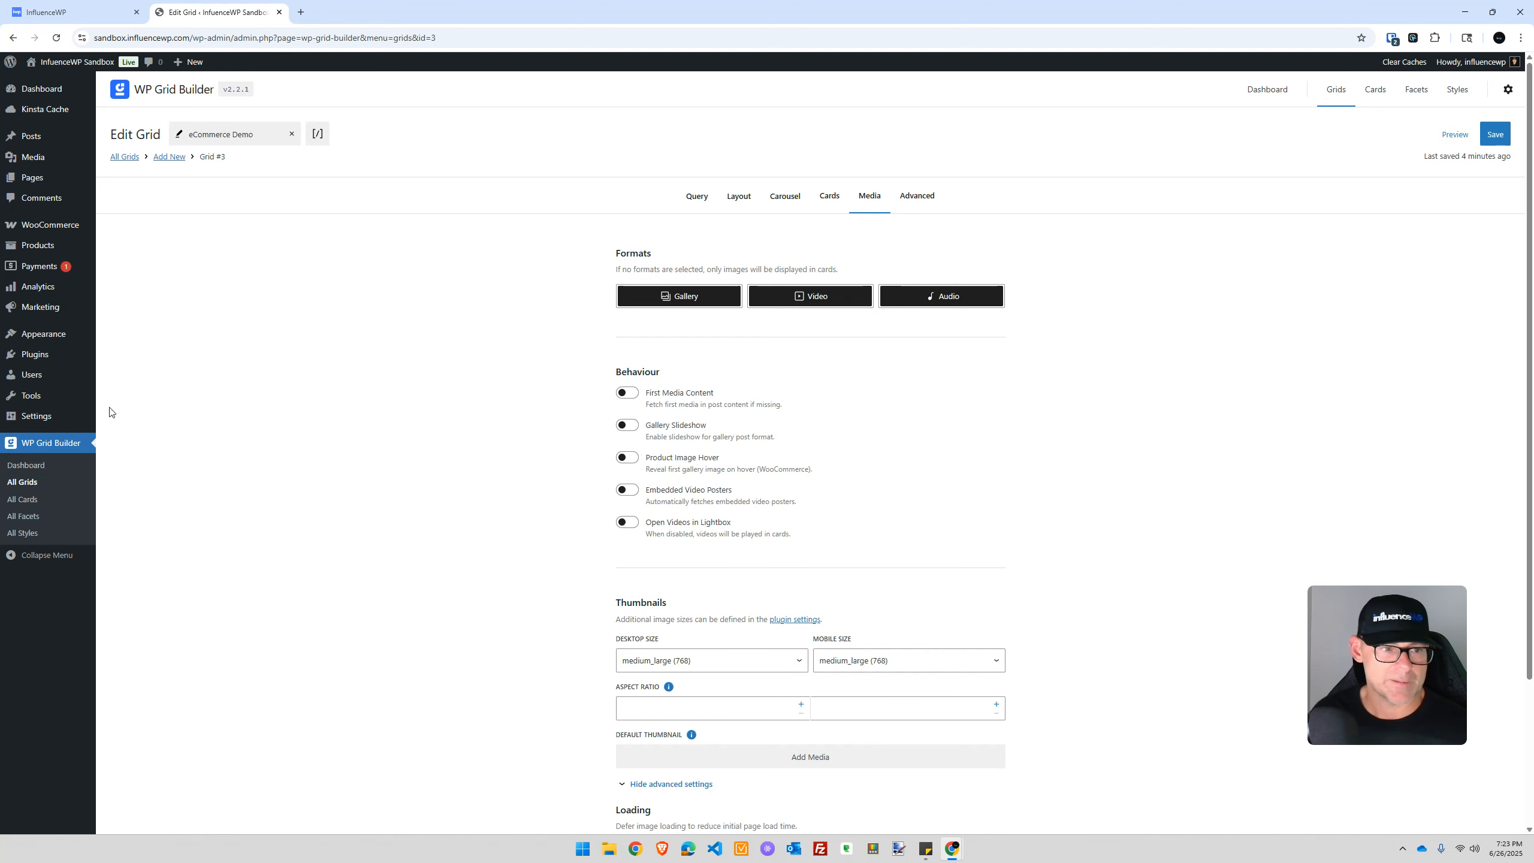
View Product 3's page on the storefront from the WooCommerce products list, then close it and return to the grid editor
{"action": "mouse_move", "coordinate": [37, 246]}
{"action": "right_click", "coordinate": [119, 247]}
{"action": "left_click", "coordinate": [177, 260]}
{"action": "left_click", "coordinate": [338, 12]}
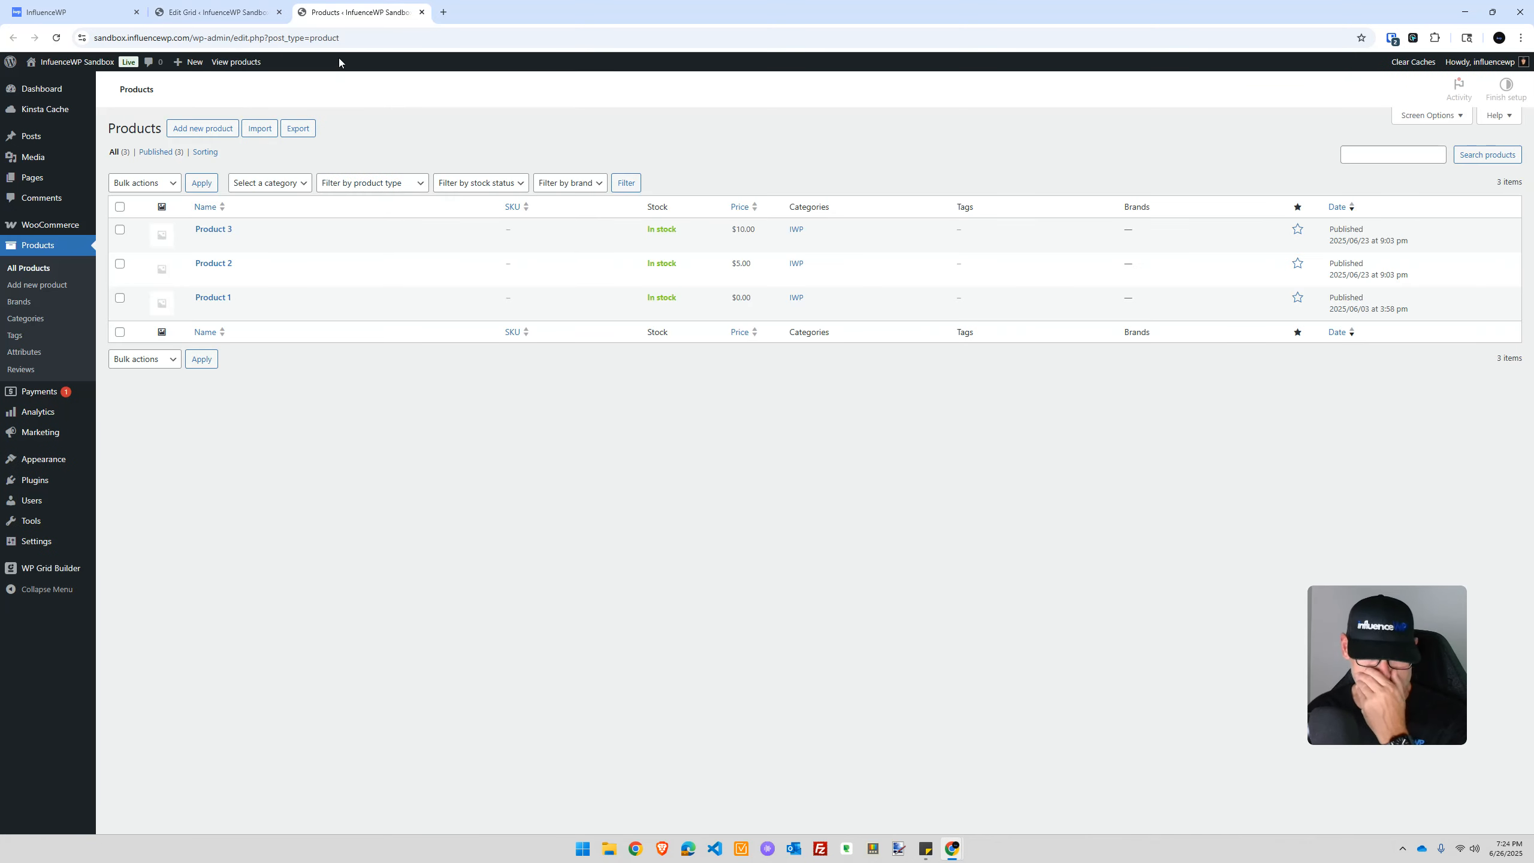
{"action": "mouse_move", "coordinate": [230, 238]}
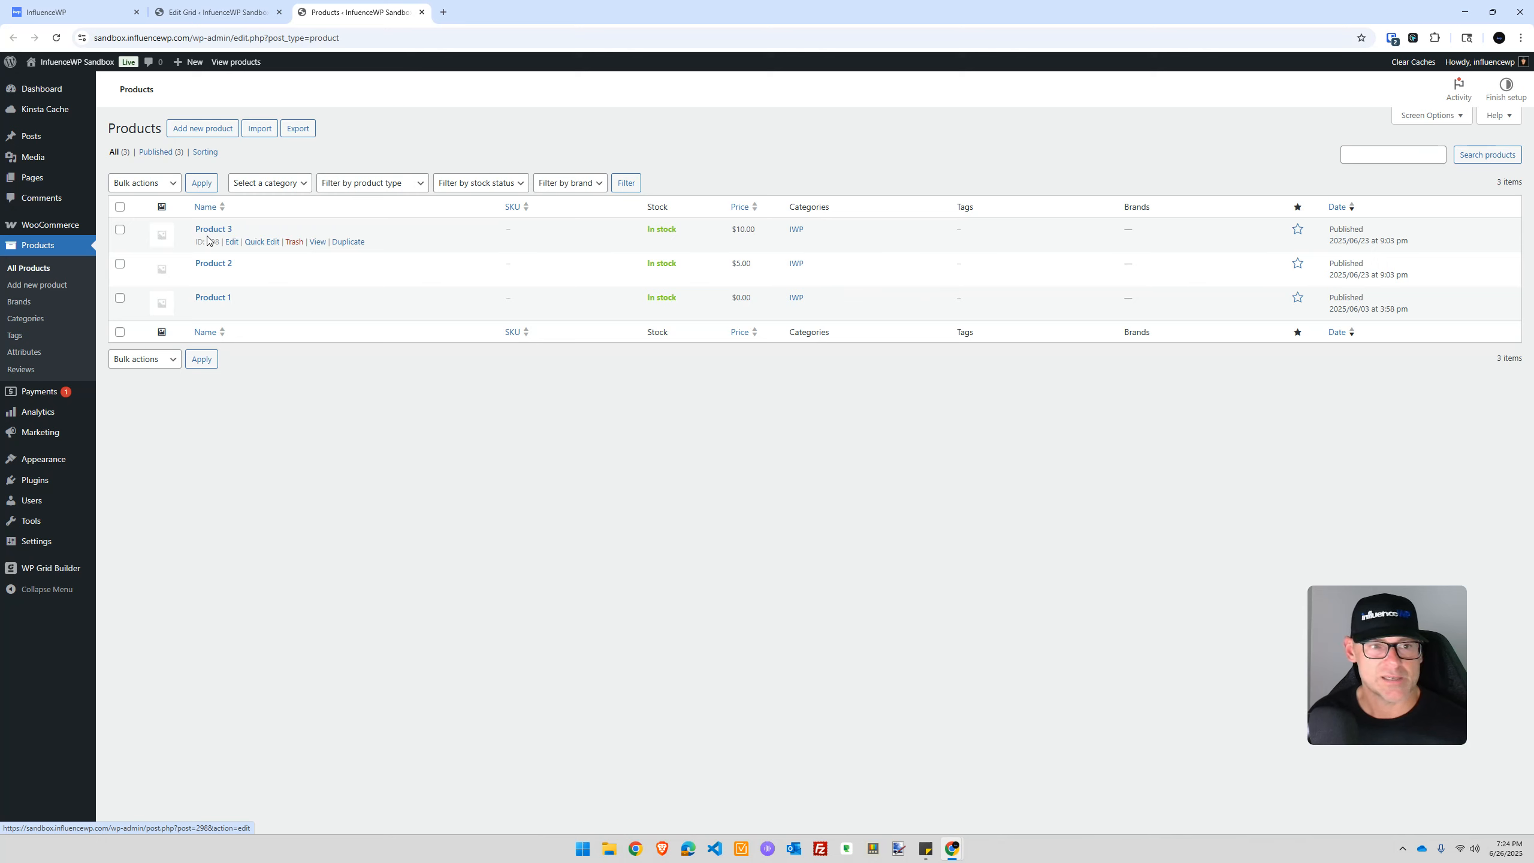
{"action": "right_click", "coordinate": [317, 242]}
{"action": "left_click", "coordinate": [362, 250]}
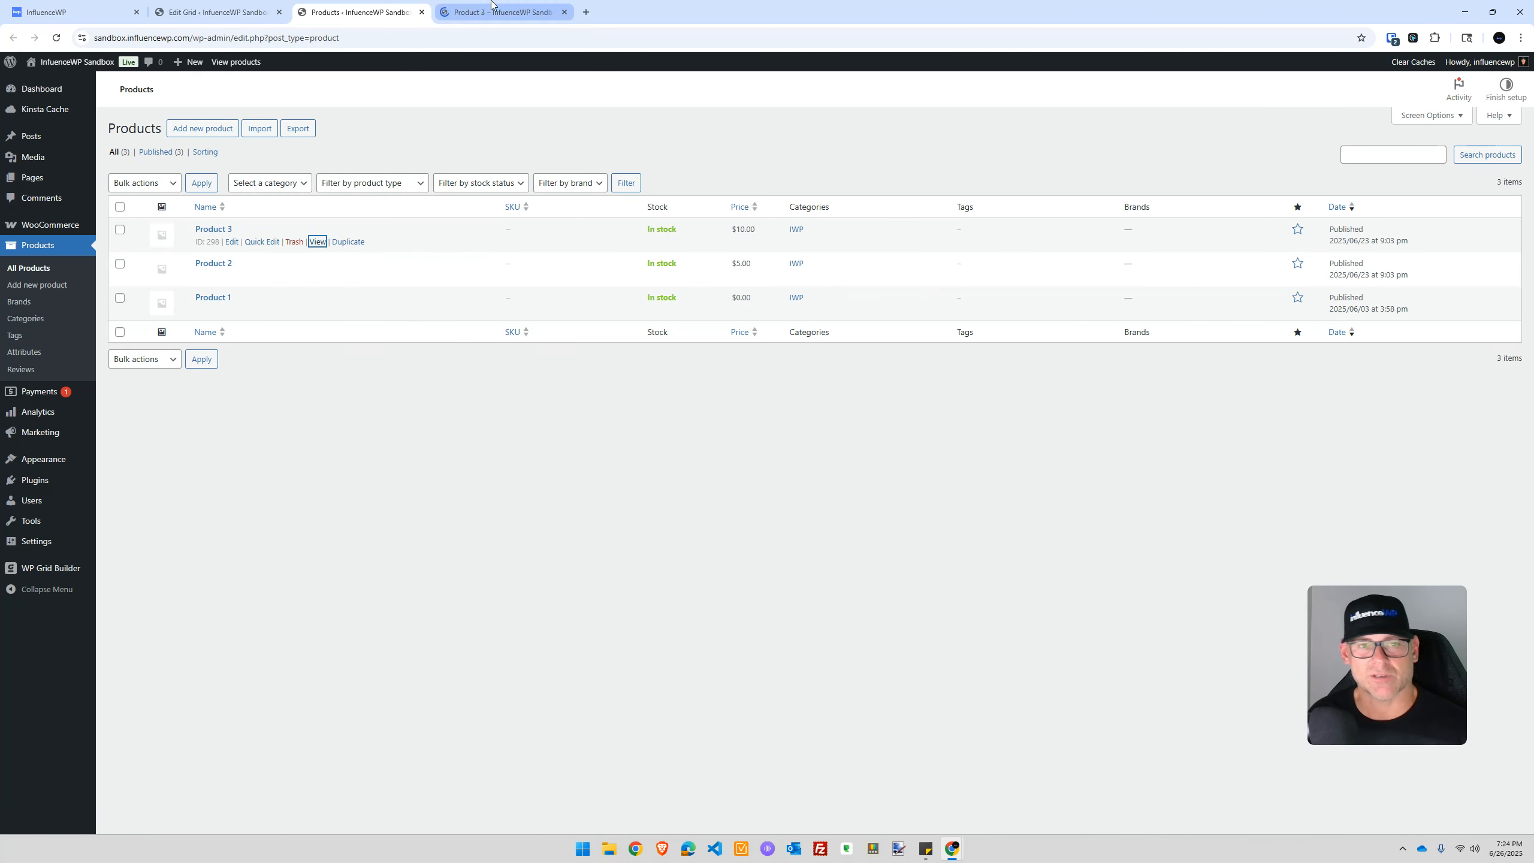
{"action": "left_click", "coordinate": [491, 7]}
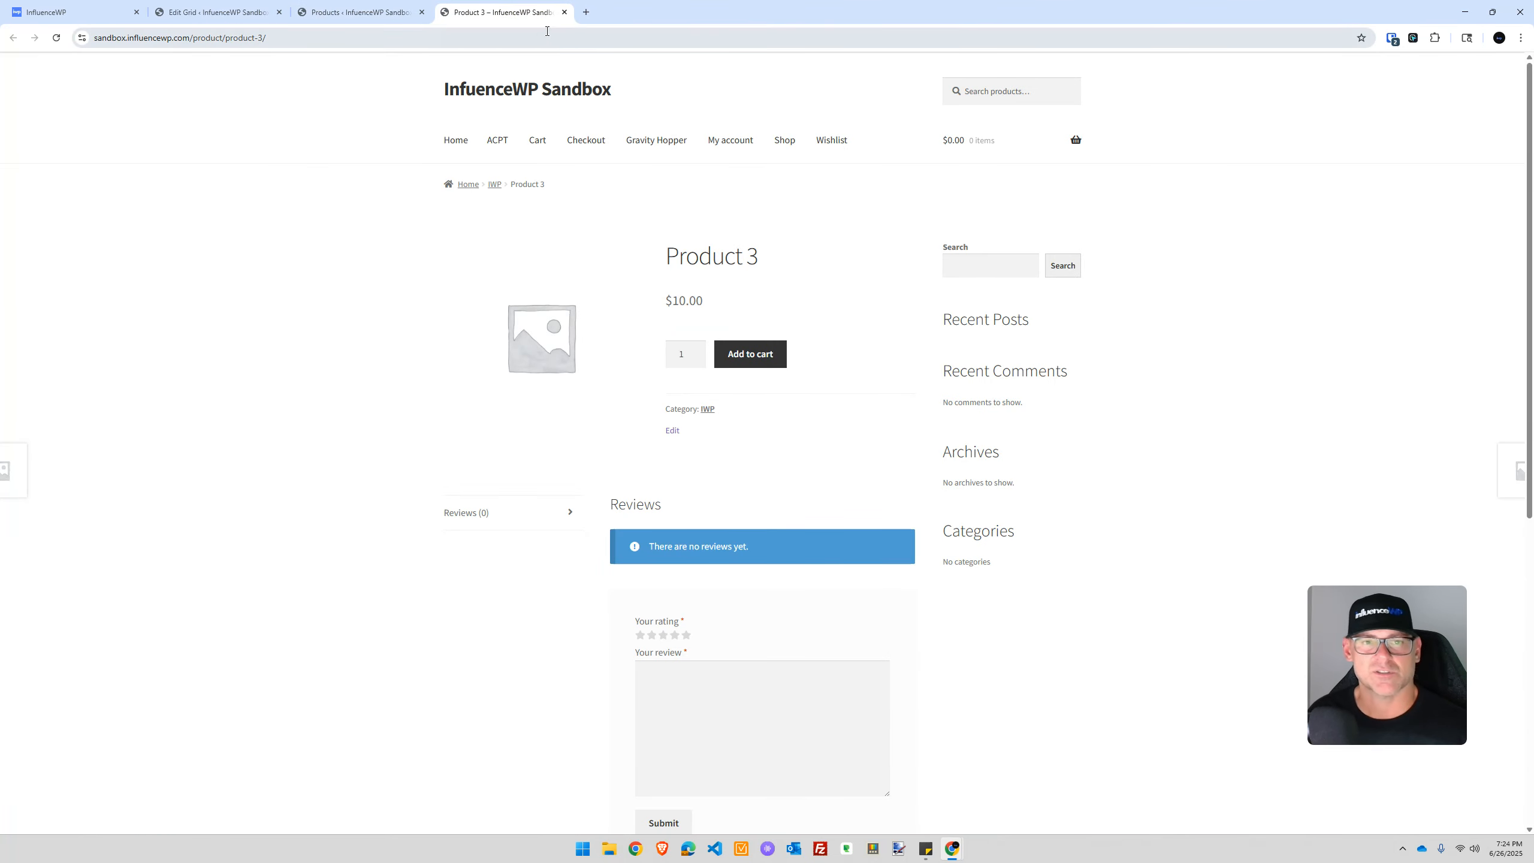
{"action": "left_click", "coordinate": [564, 12]}
{"action": "left_click", "coordinate": [212, 12]}
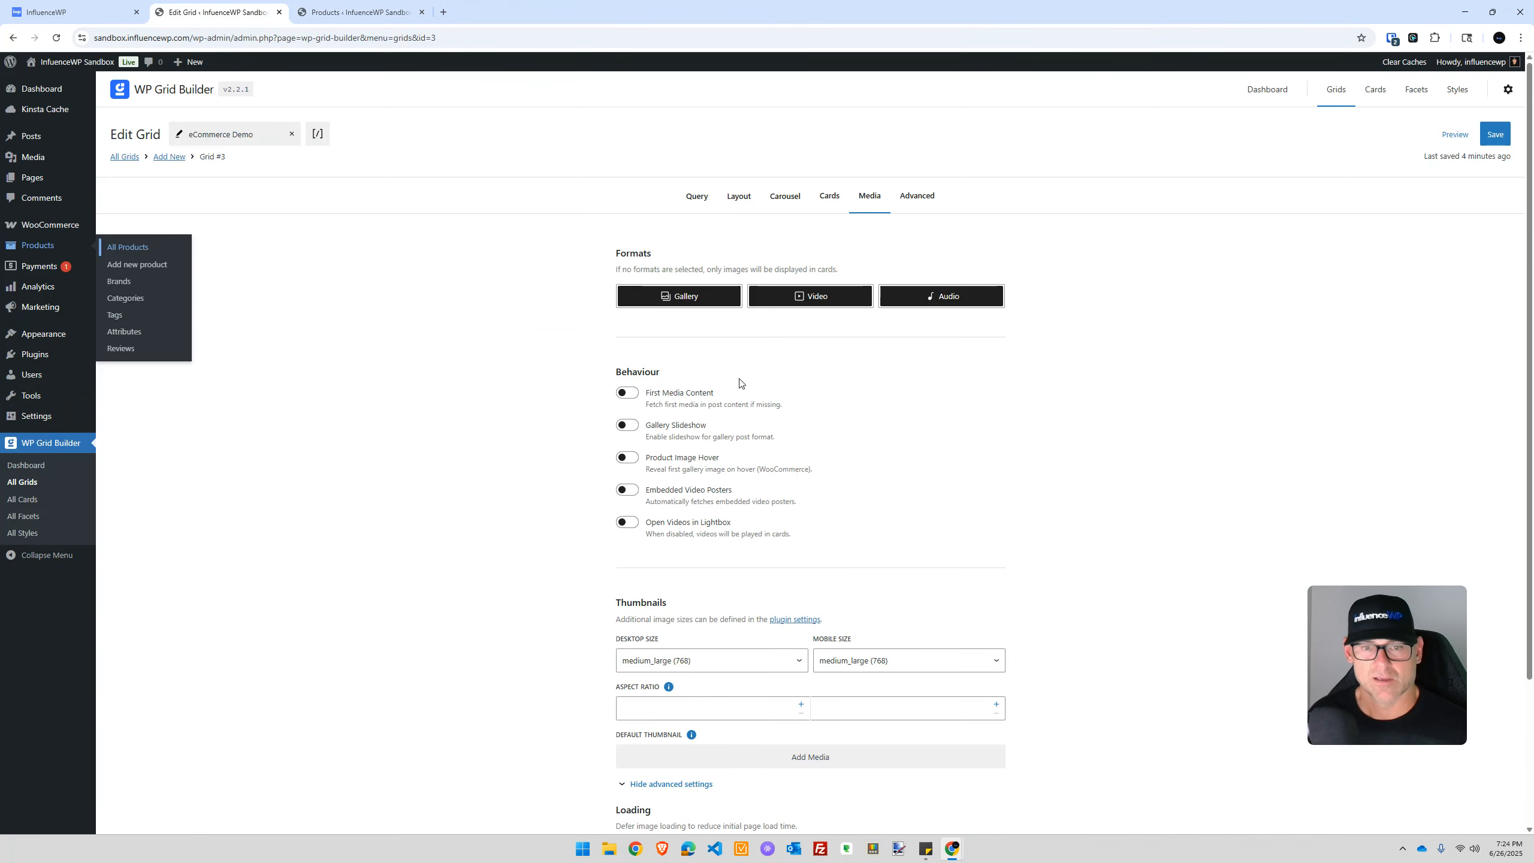
Deselect the Gallery, Video and Audio formats and leave First Media Content disabled
{"action": "left_click", "coordinate": [676, 297]}
{"action": "left_click", "coordinate": [760, 299]}
{"action": "left_click", "coordinate": [973, 299]}
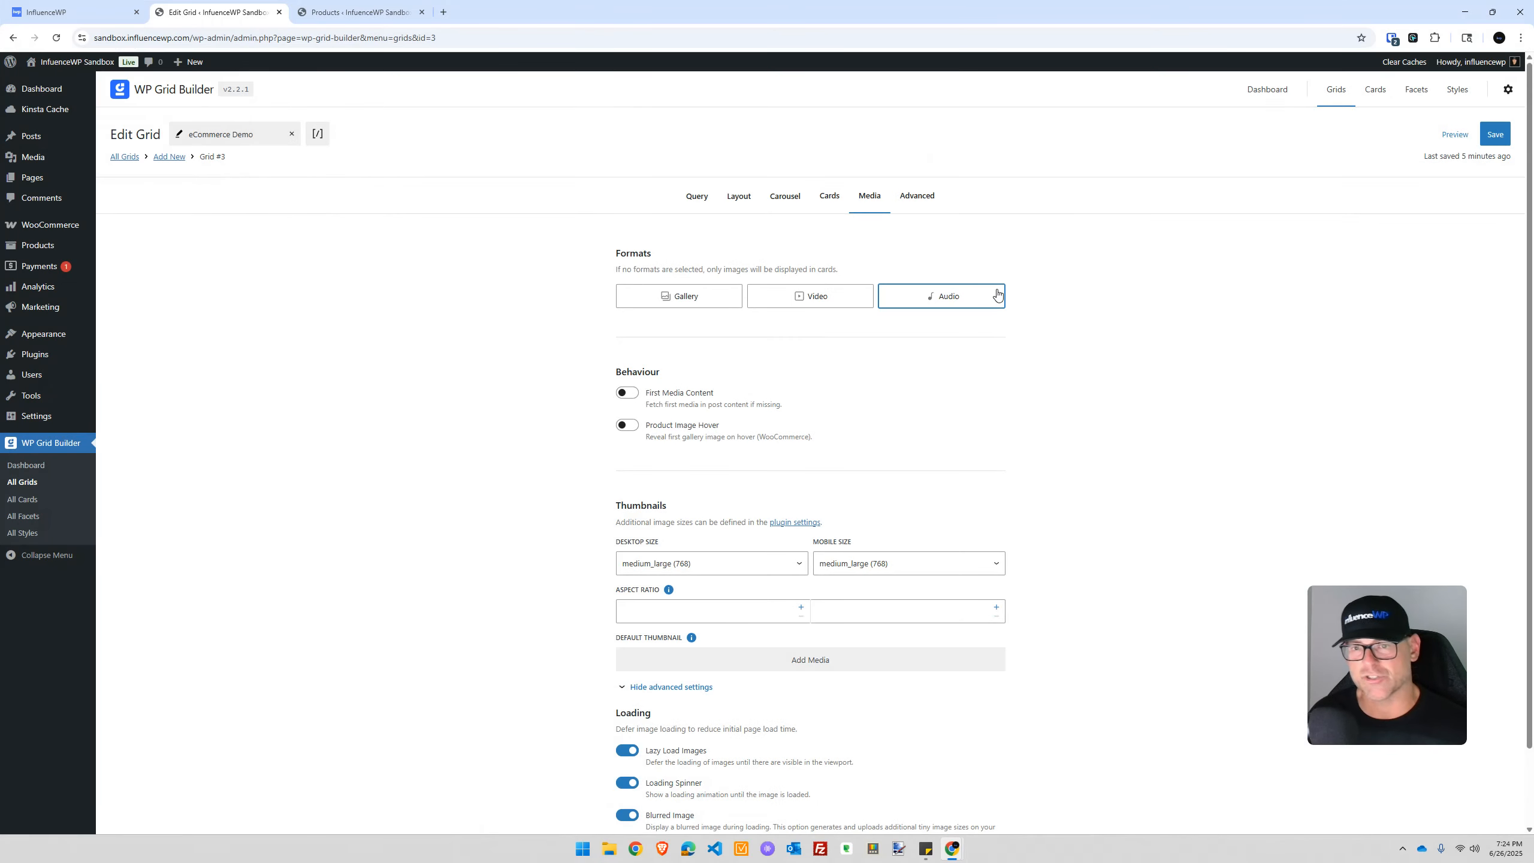
{"action": "left_click", "coordinate": [491, 396]}
{"action": "left_click", "coordinate": [629, 398]}
{"action": "left_click", "coordinate": [567, 394]}
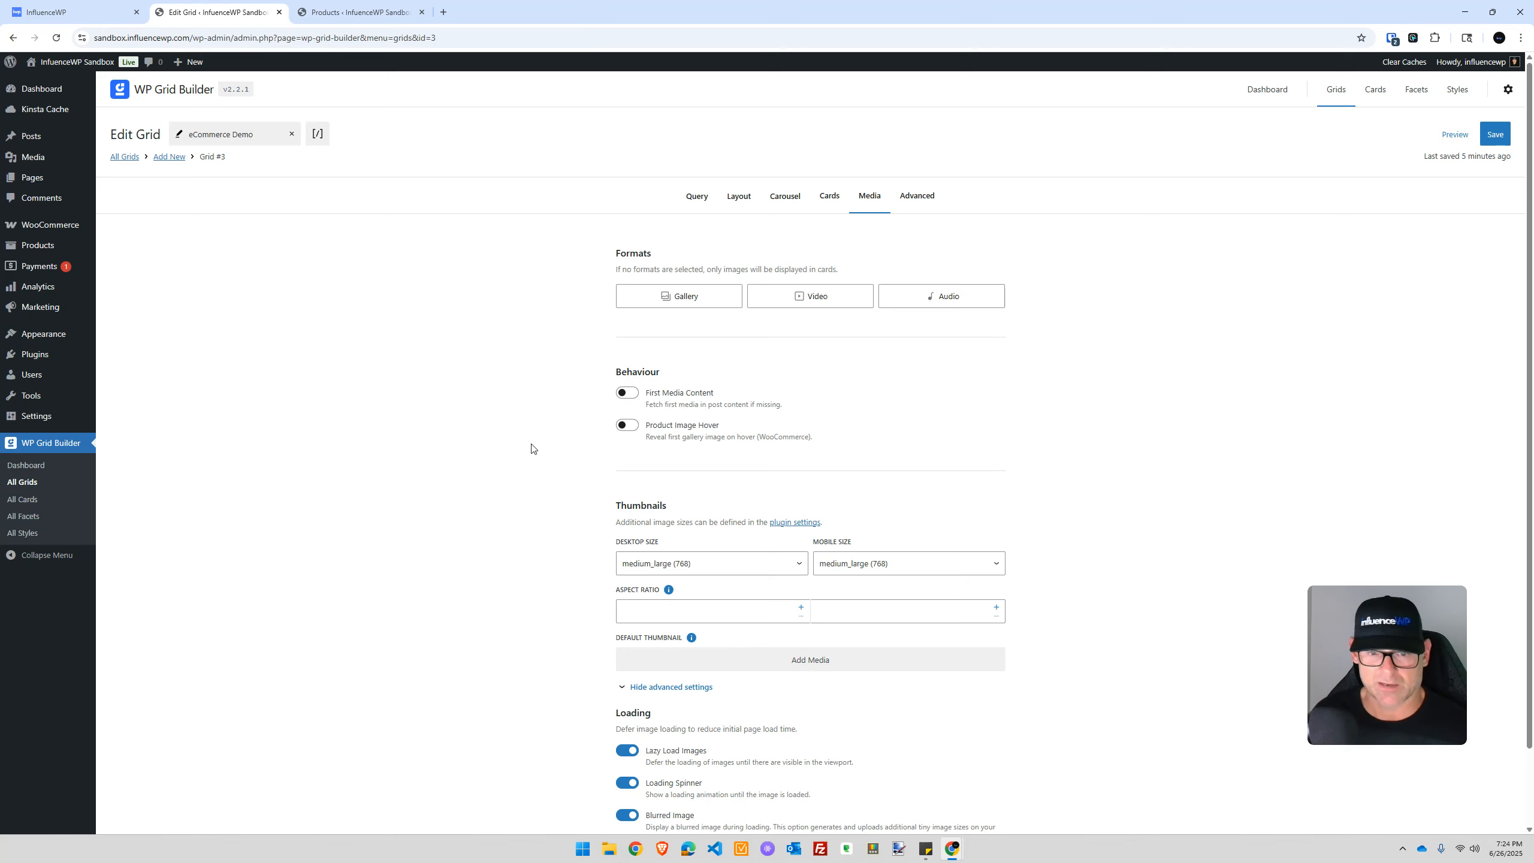
Examine the size choices available for the desktop and mobile thumbnails without changing either one
{"action": "scroll", "coordinate": [695, 550], "scroll_direction": "down", "scroll_amount": 1}
{"action": "left_click", "coordinate": [689, 484]}
{"action": "left_click", "coordinate": [724, 482]}
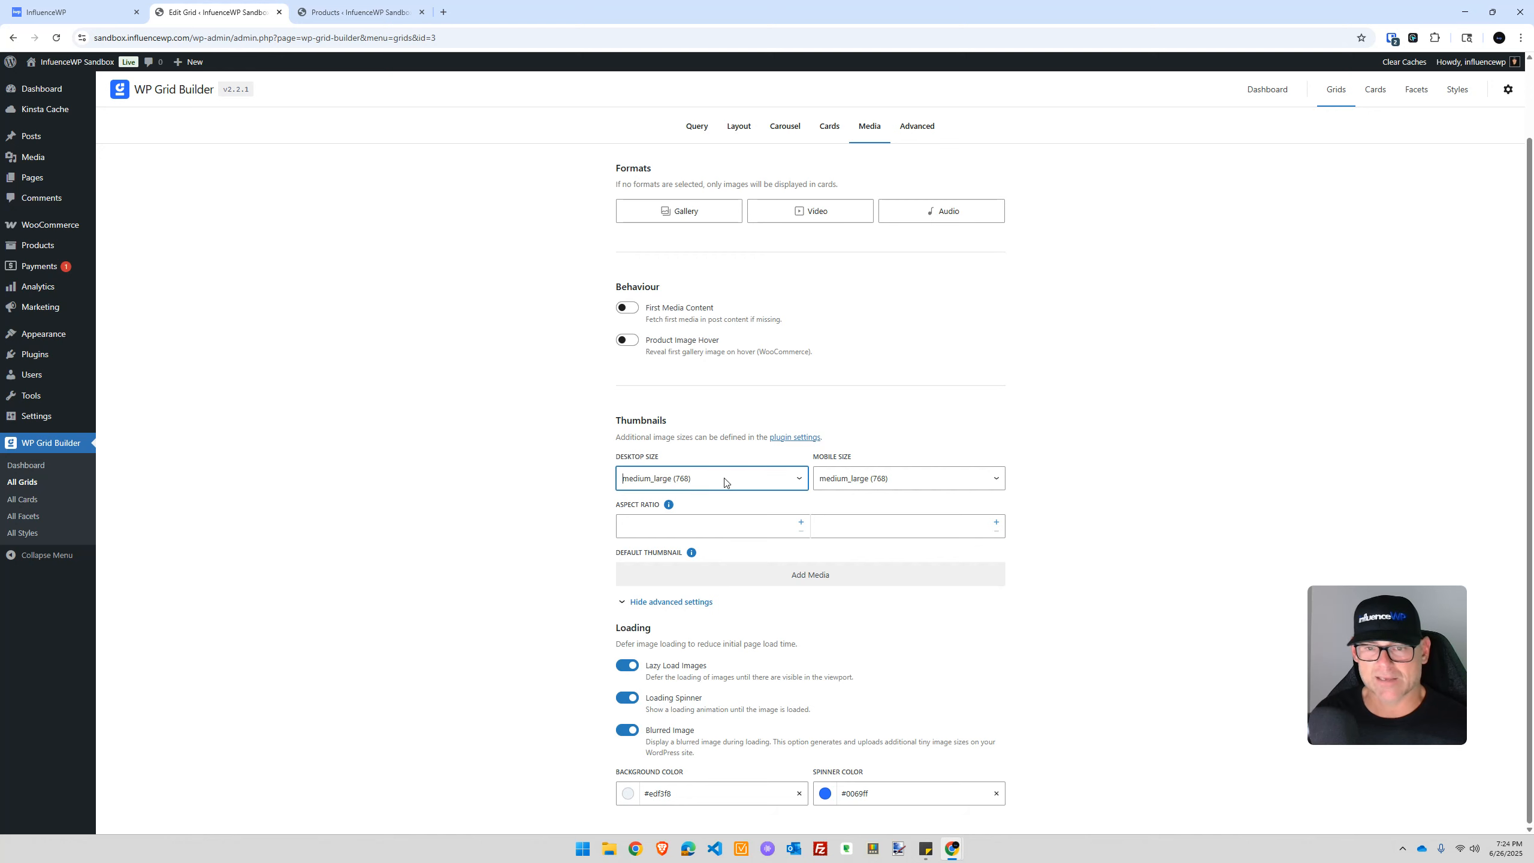
{"action": "left_click", "coordinate": [849, 482]}
{"action": "left_click", "coordinate": [849, 482]}
{"action": "left_click", "coordinate": [724, 482]}
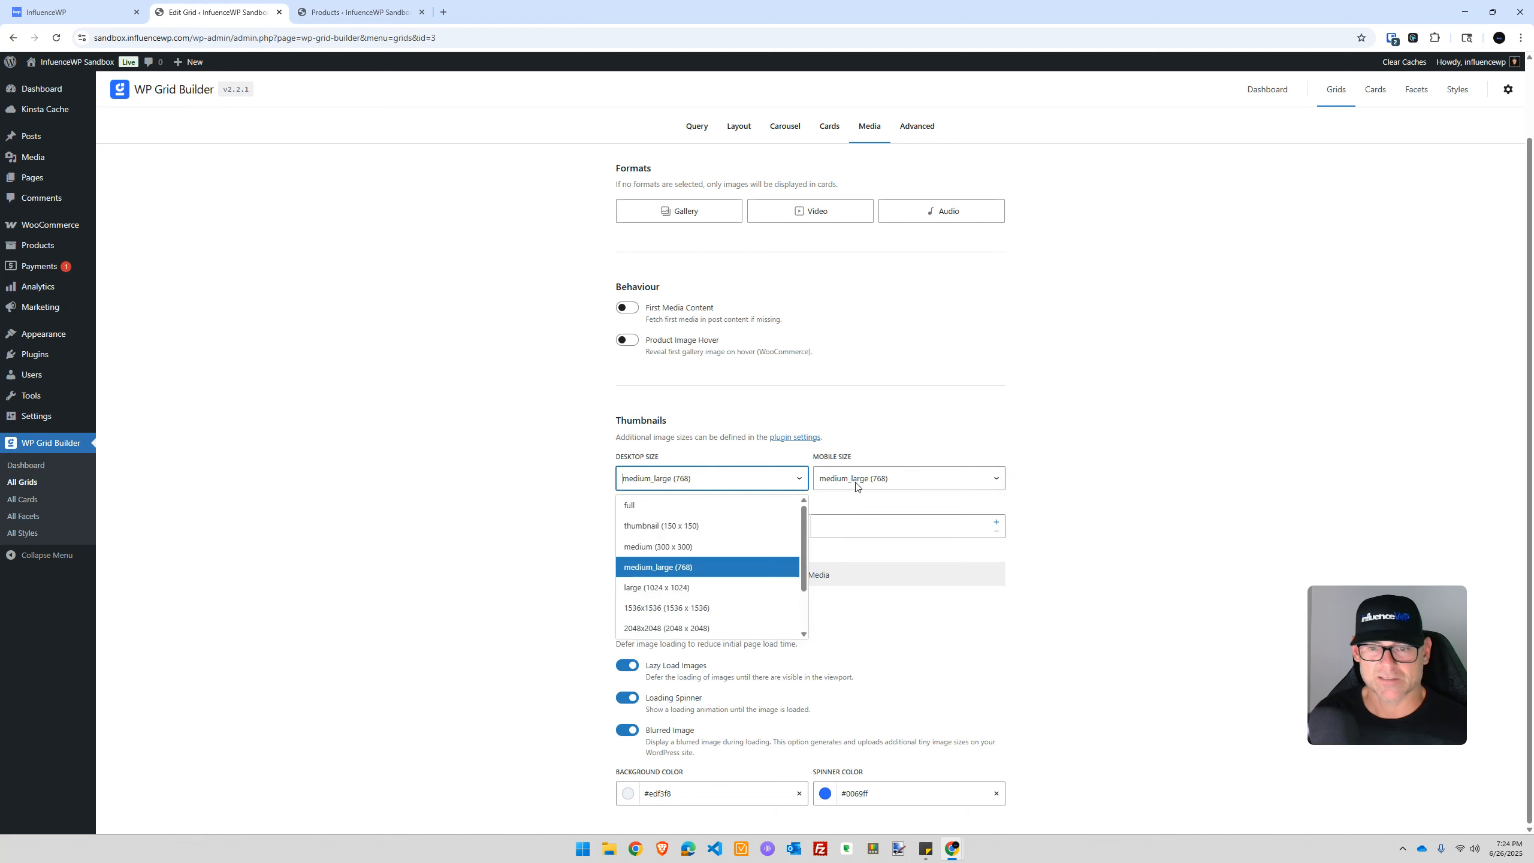
{"action": "left_click", "coordinate": [828, 482]}
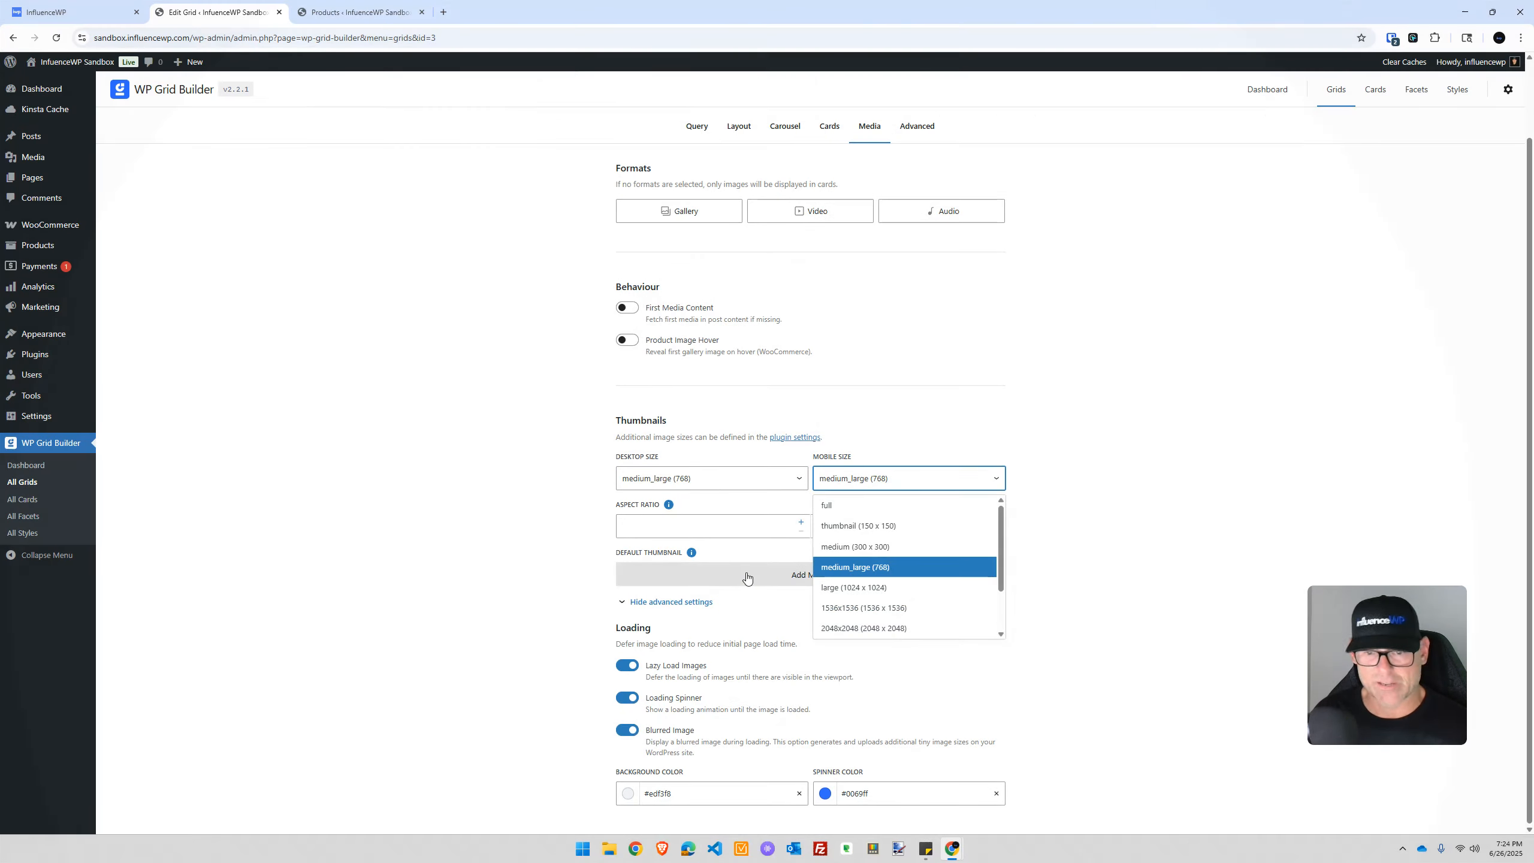
{"action": "left_click", "coordinate": [539, 543]}
{"action": "left_click", "coordinate": [539, 543]}
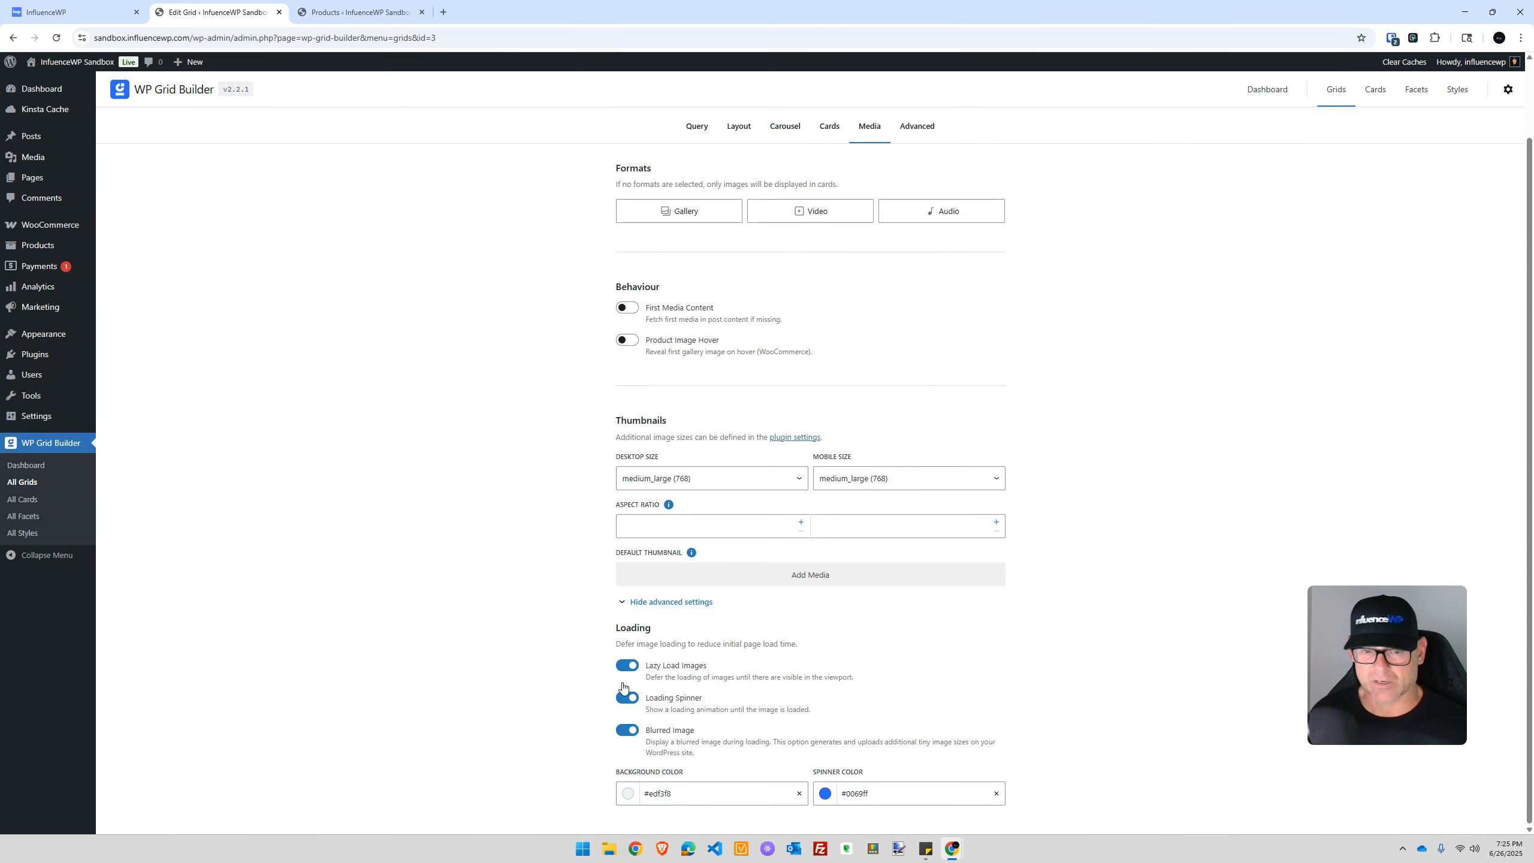
Review the grid's Advanced settings for messages, custom CSS and JavaScript, and check the grid in a preview
{"action": "scroll", "coordinate": [520, 529], "scroll_direction": "up", "scroll_amount": 2}
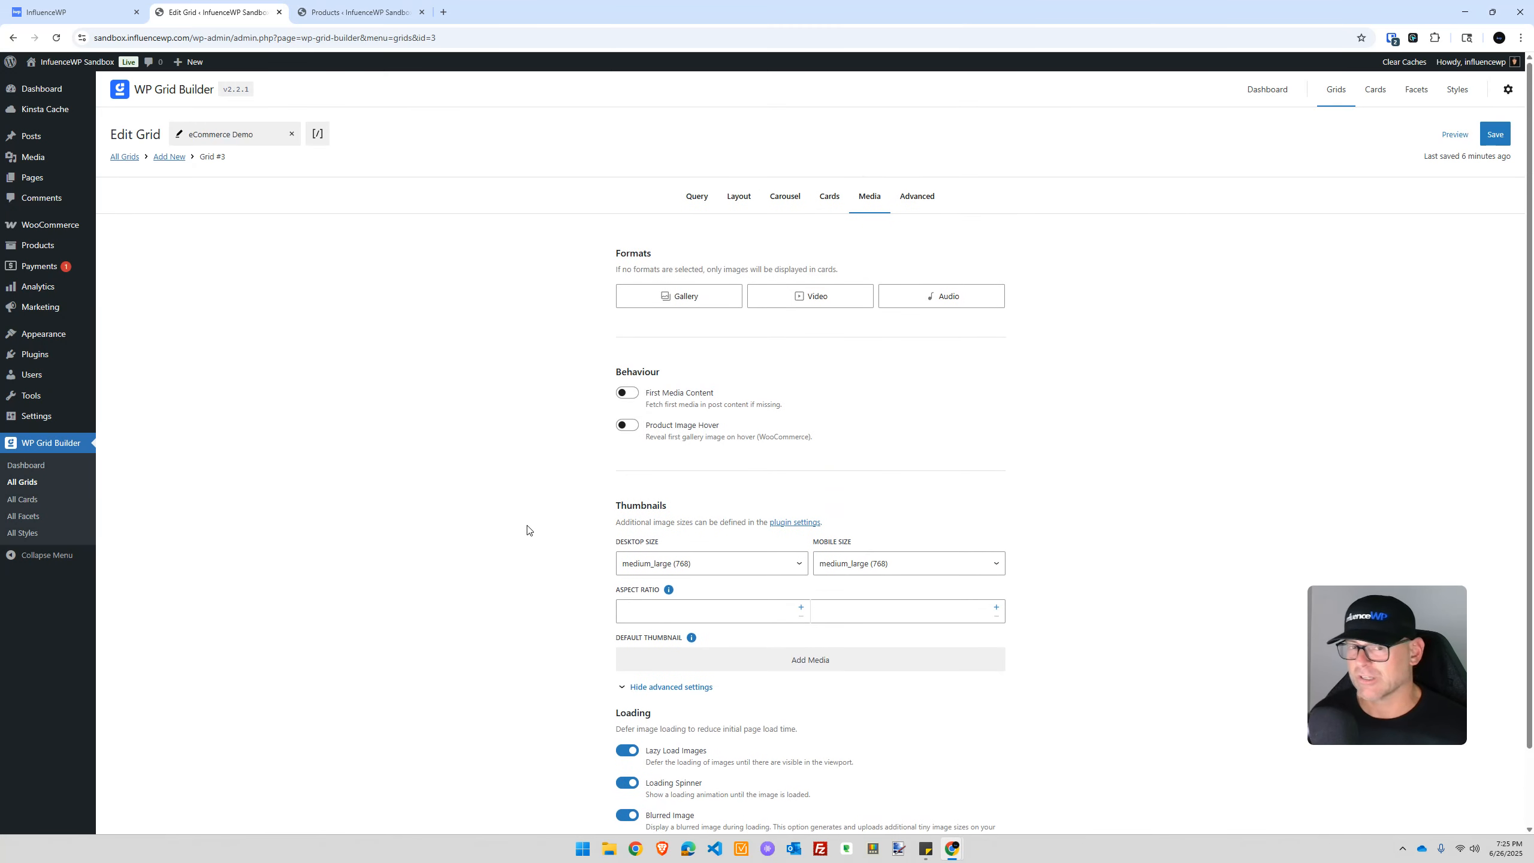
{"action": "left_click", "coordinate": [906, 208]}
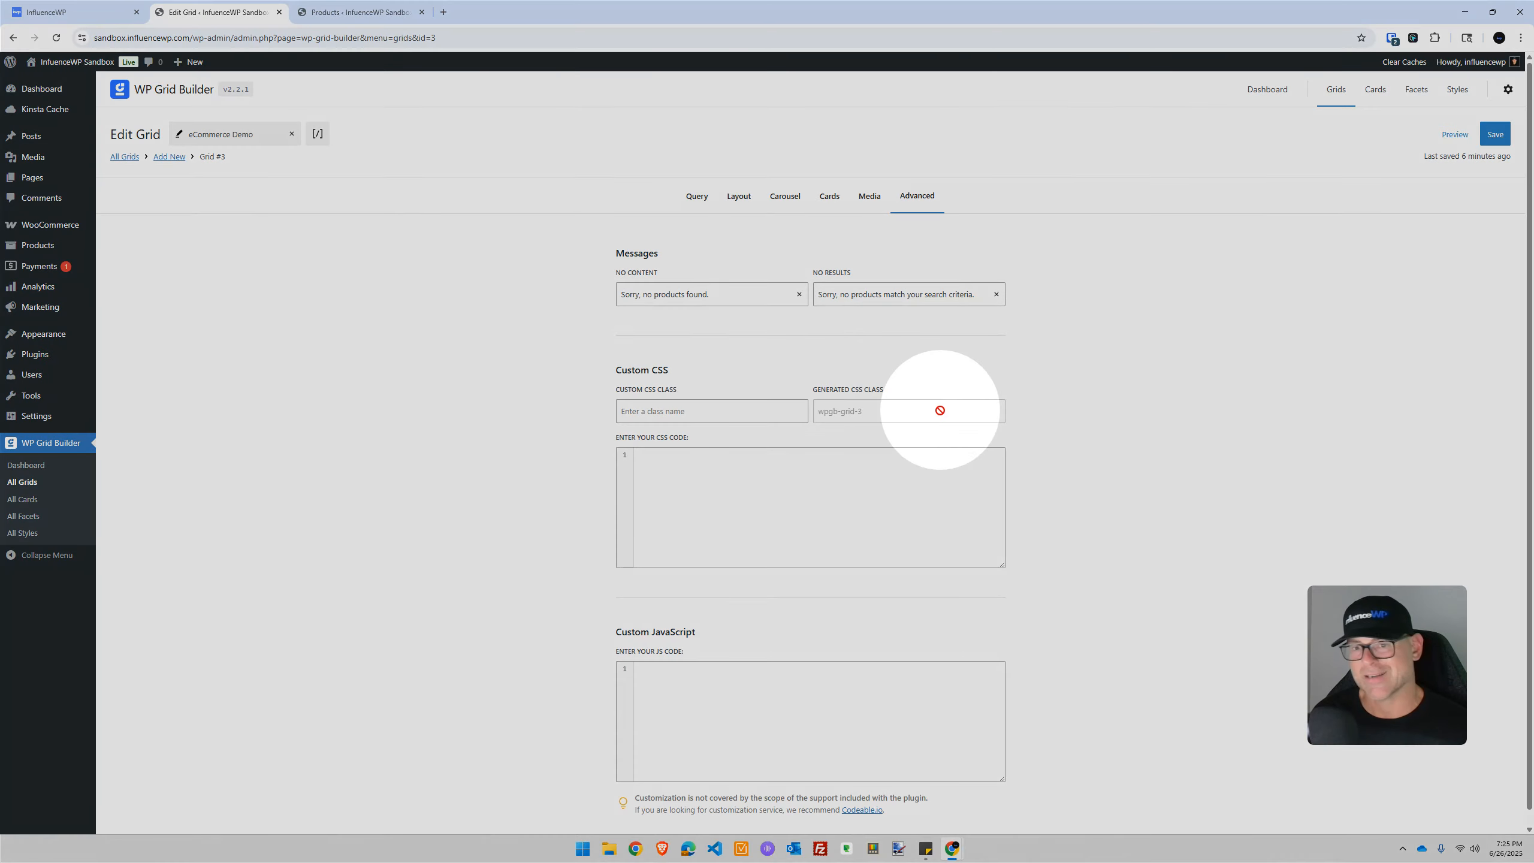
{"action": "scroll", "coordinate": [542, 508], "scroll_direction": "down", "scroll_amount": 1}
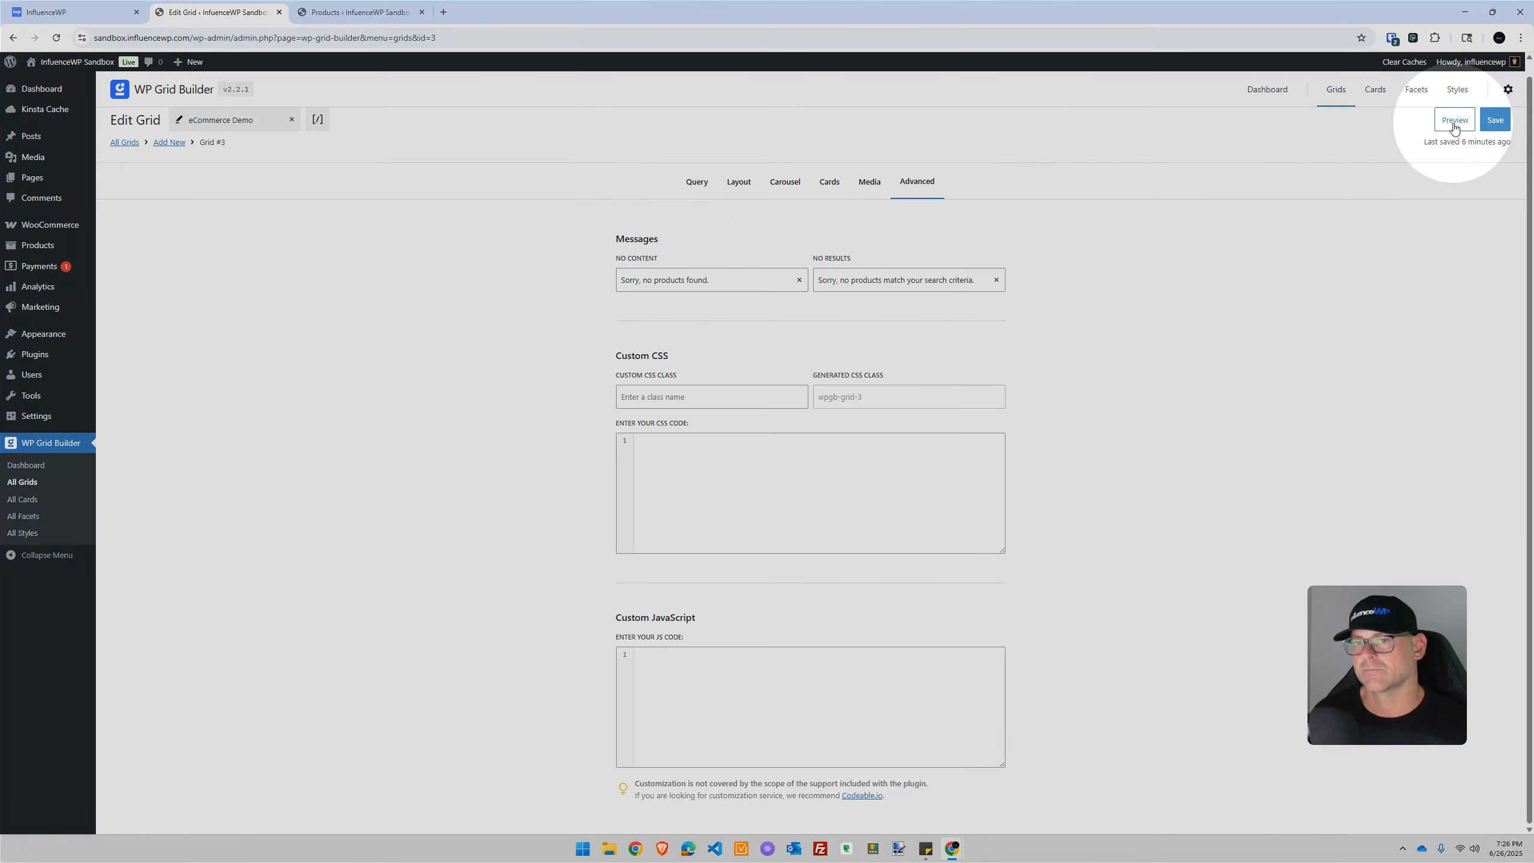
{"action": "left_click", "coordinate": [1453, 121]}
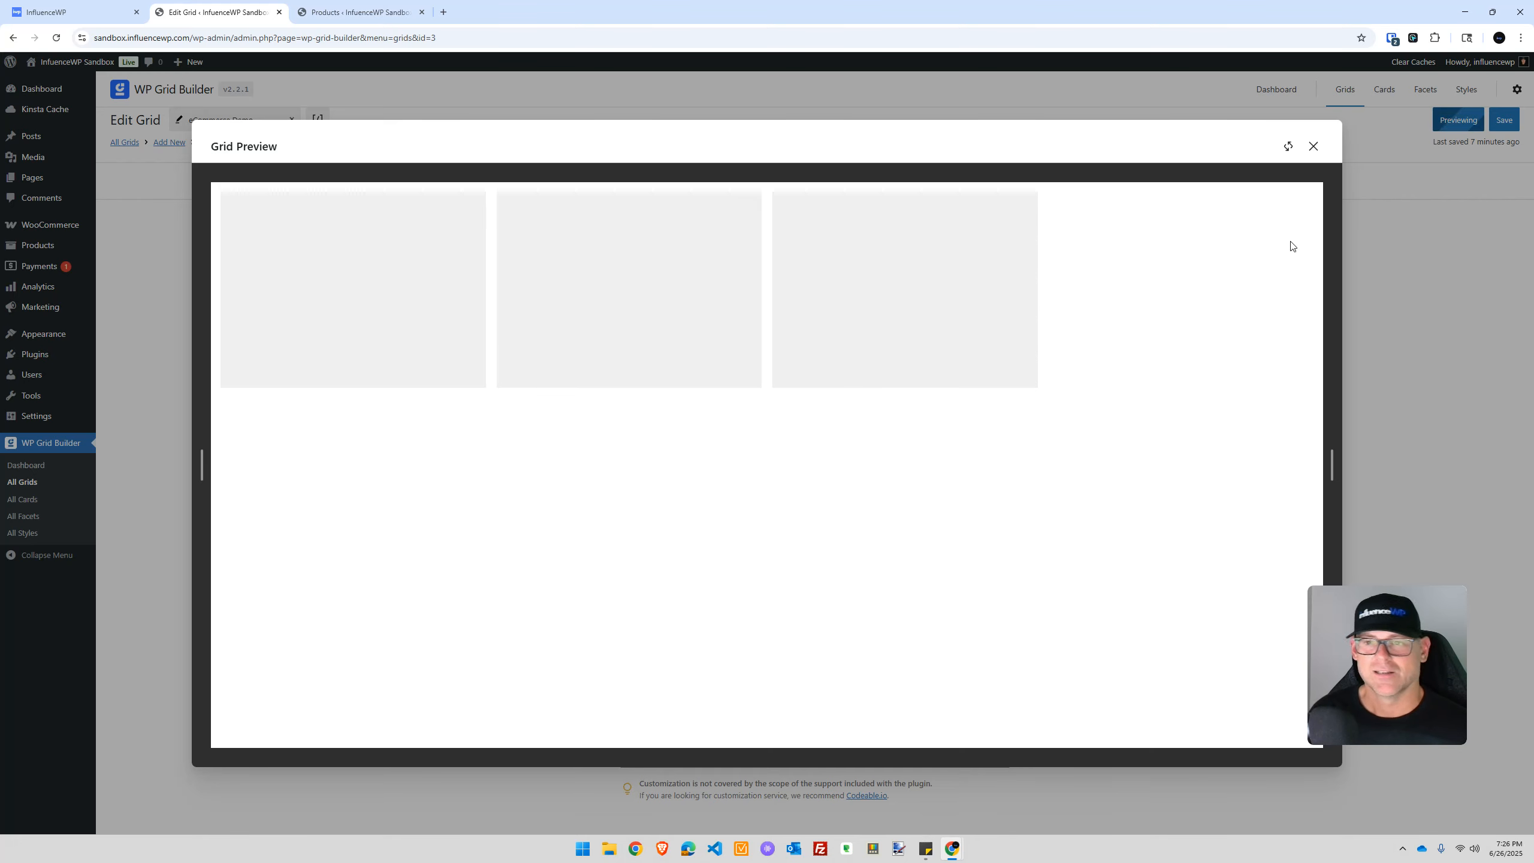
{"action": "left_click", "coordinate": [1313, 146]}
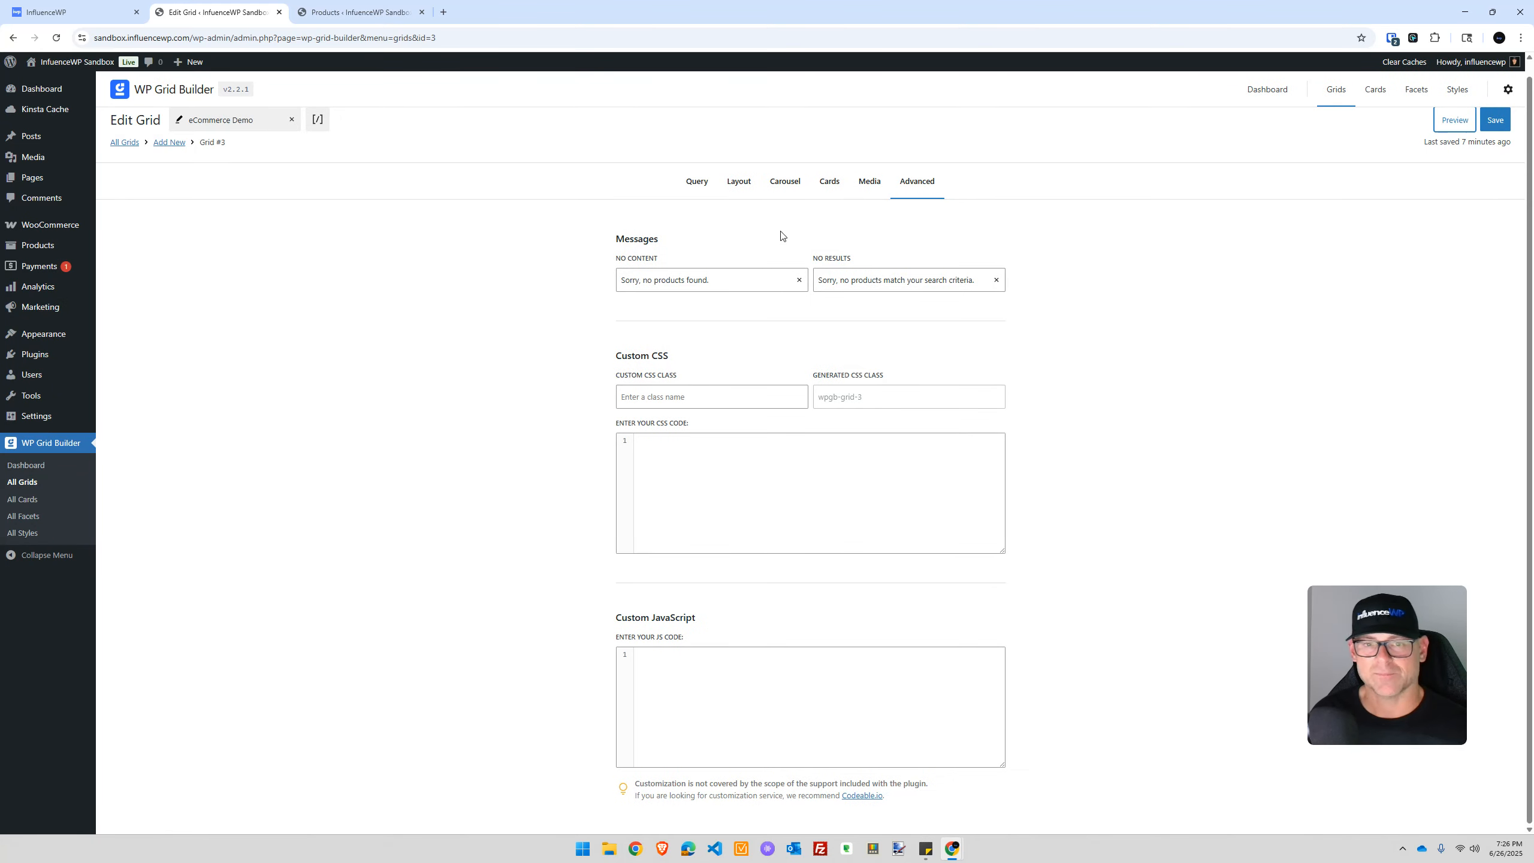
Recheck the grid's Query, Layout and Carousel settings
{"action": "left_click", "coordinate": [697, 181]}
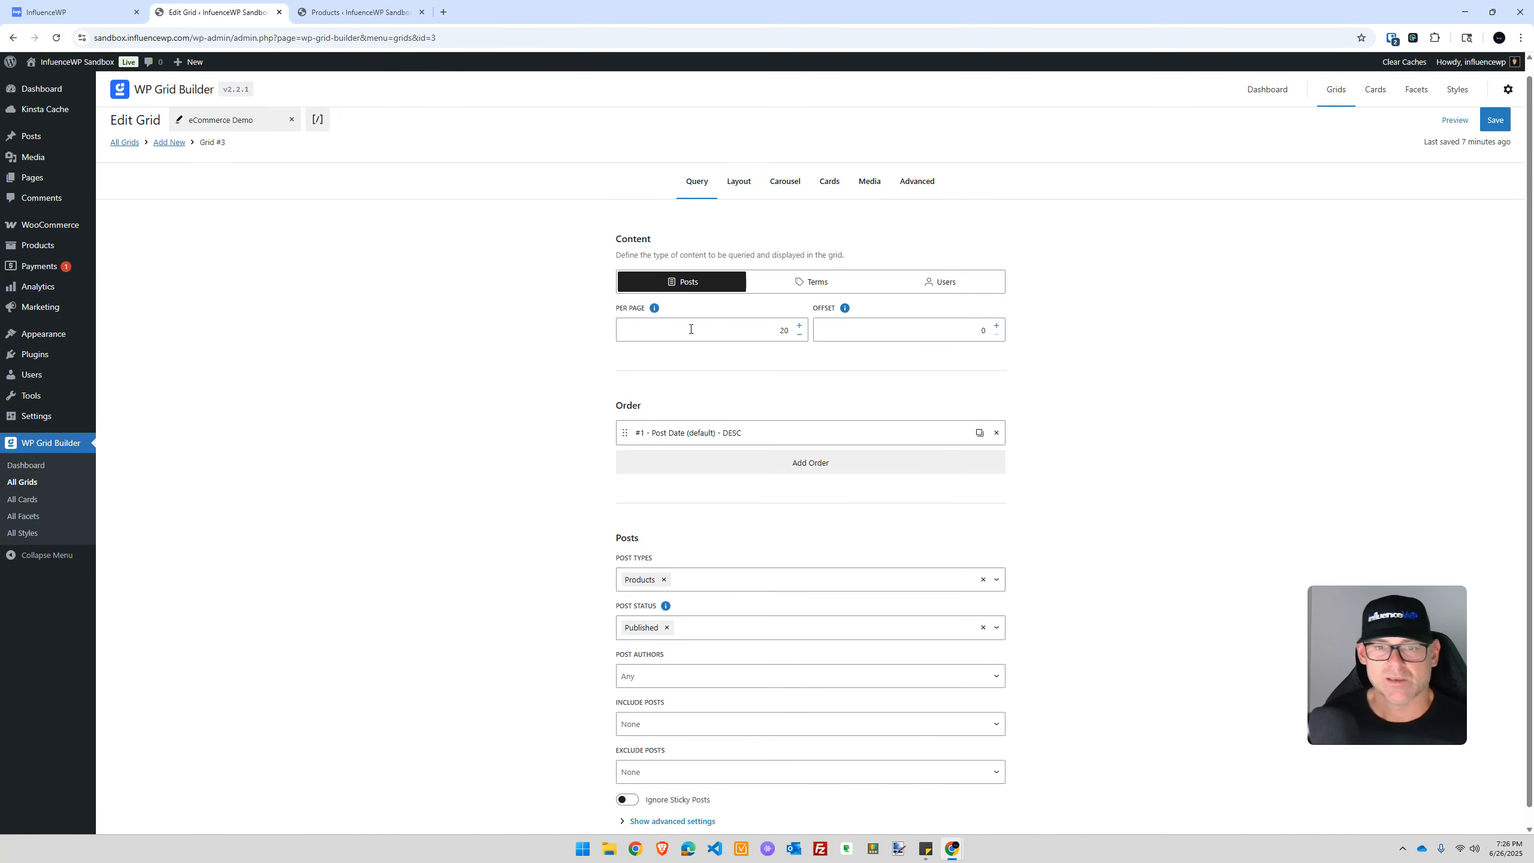
{"action": "scroll", "coordinate": [545, 366], "scroll_direction": "down", "scroll_amount": 1}
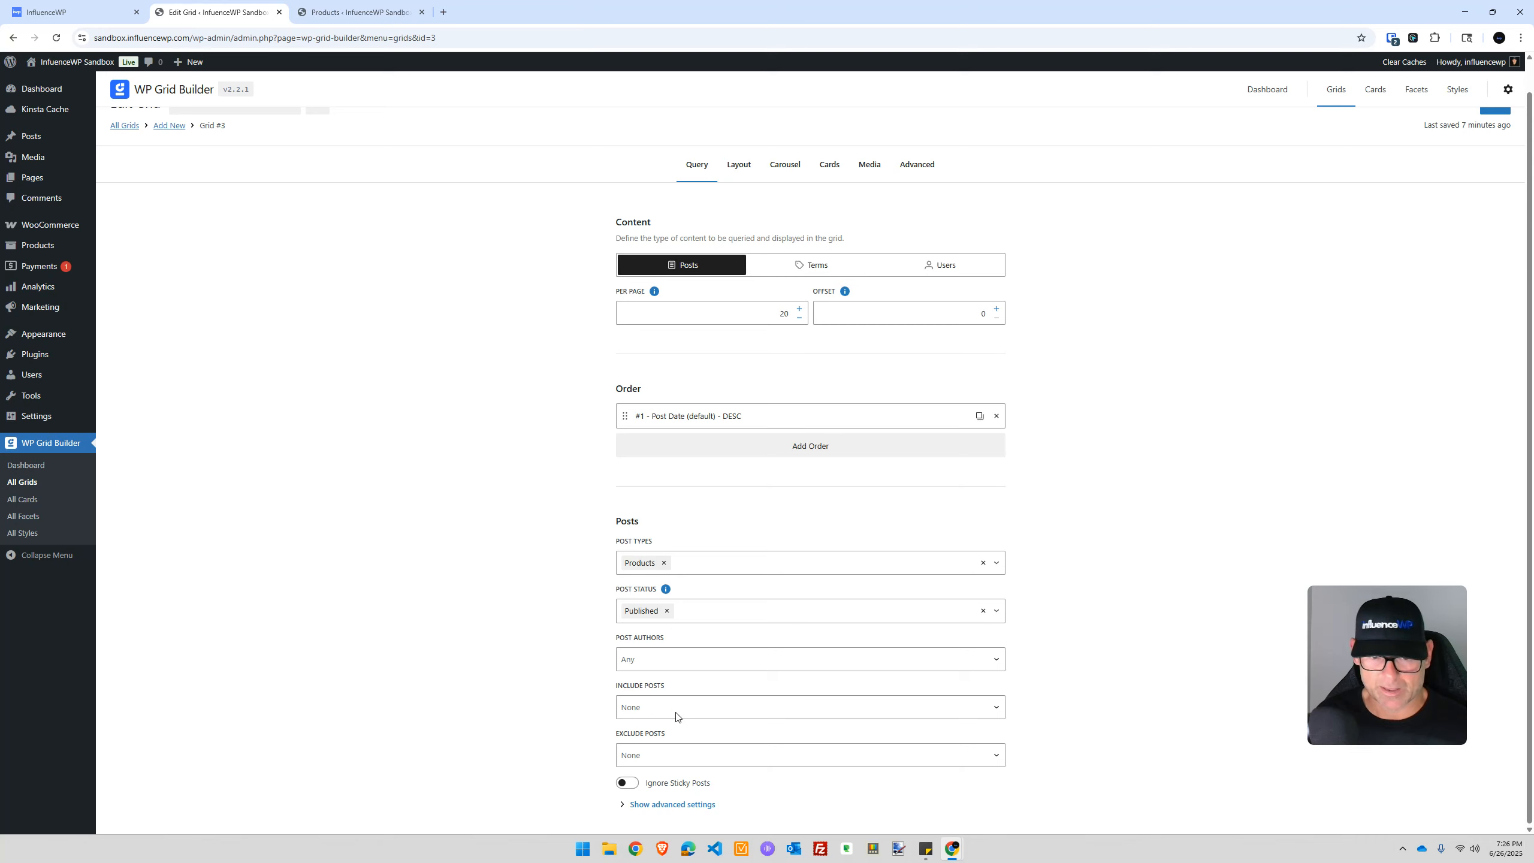
{"action": "left_click", "coordinate": [752, 174]}
{"action": "left_click", "coordinate": [789, 195]}
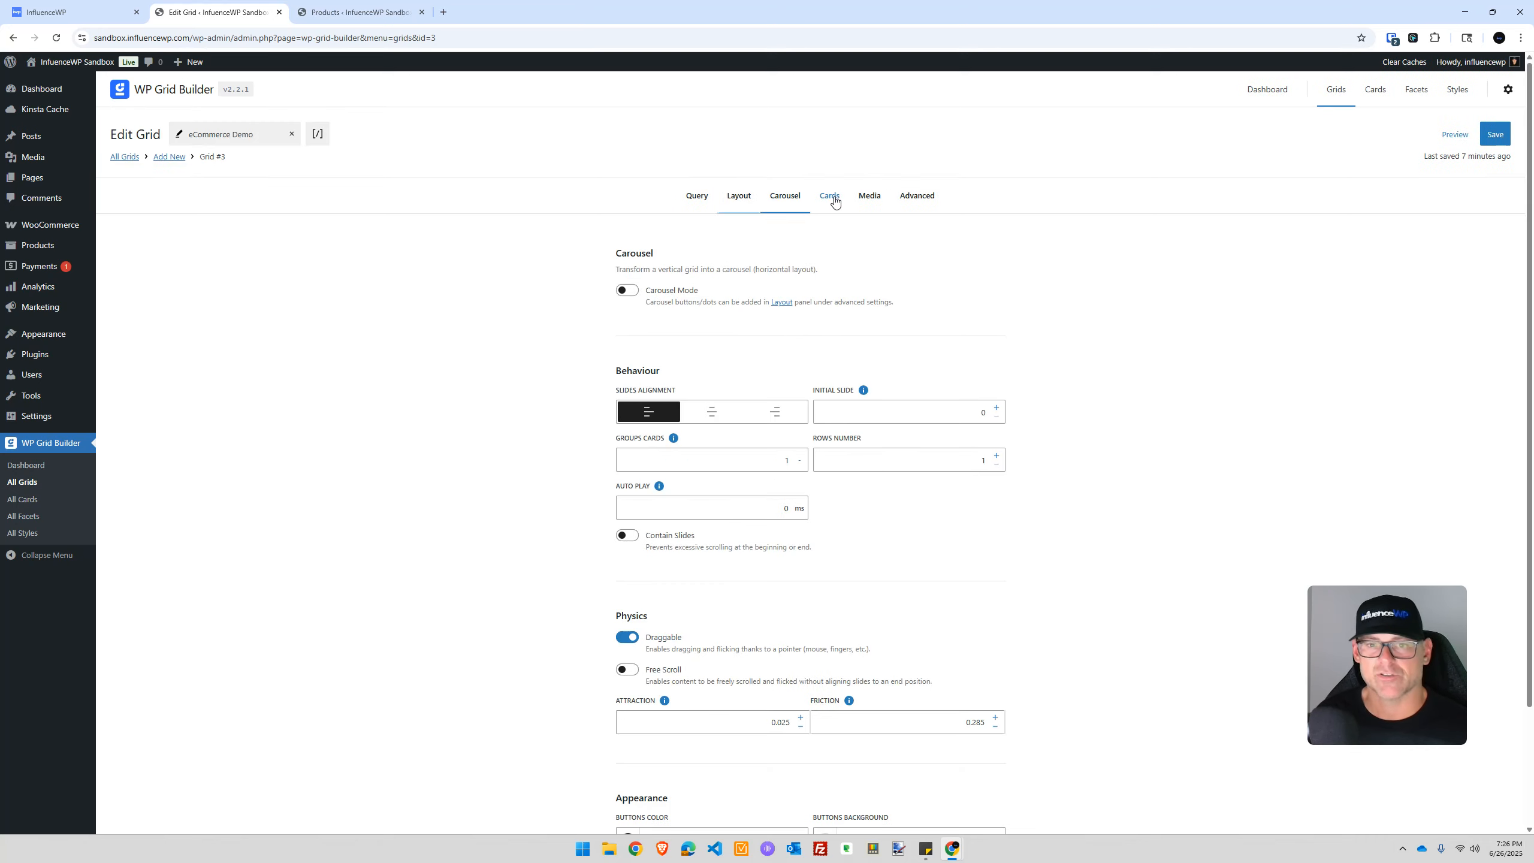
Try First Media Content in the Media settings with a grid preview, and disable the option again
{"action": "left_click", "coordinate": [874, 196]}
{"action": "left_click", "coordinate": [629, 398]}
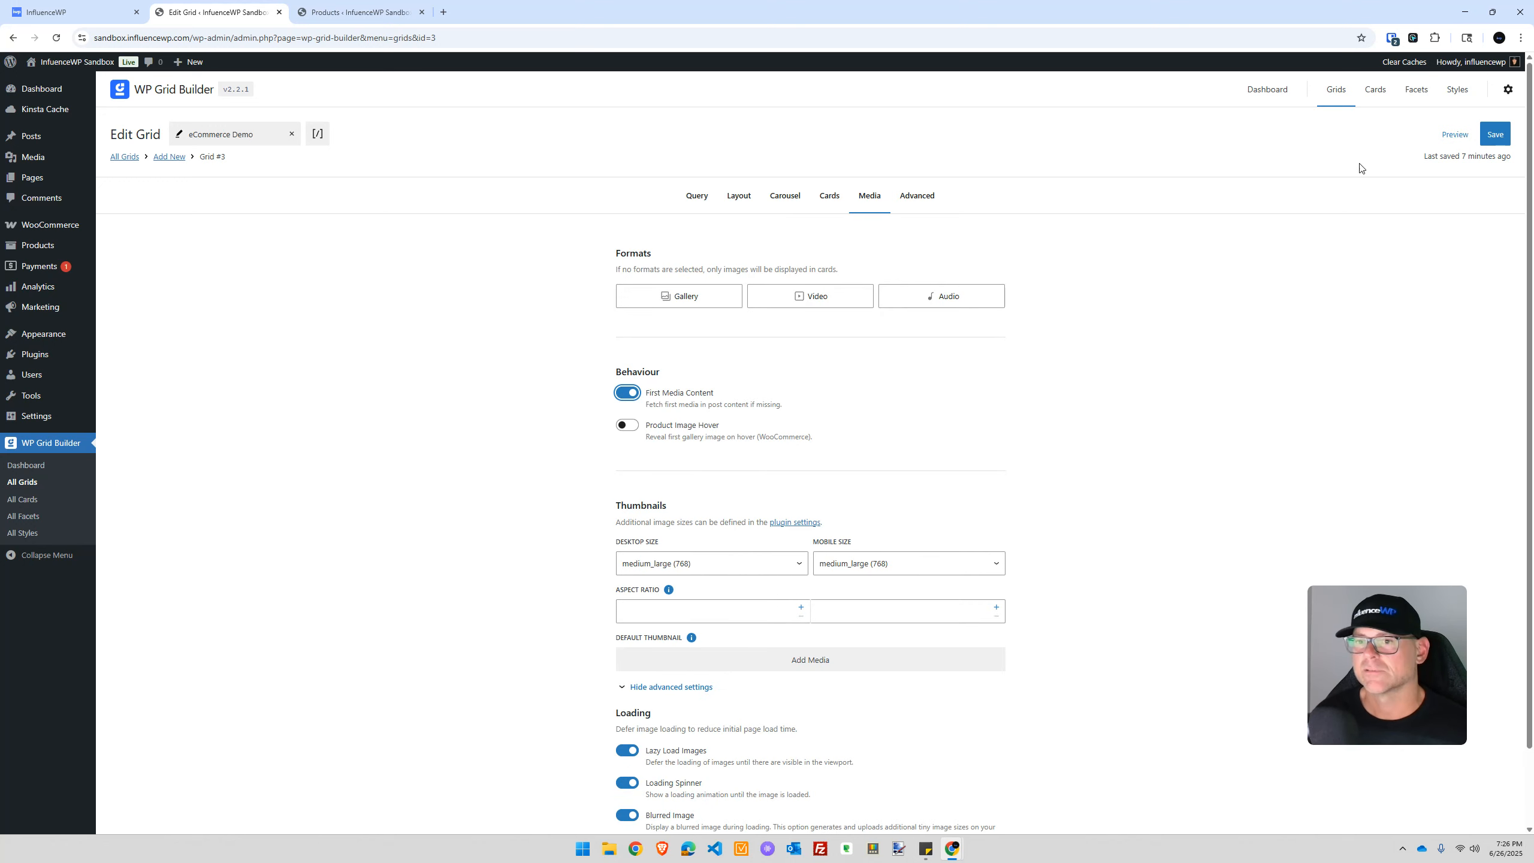
{"action": "left_click", "coordinate": [1453, 134]}
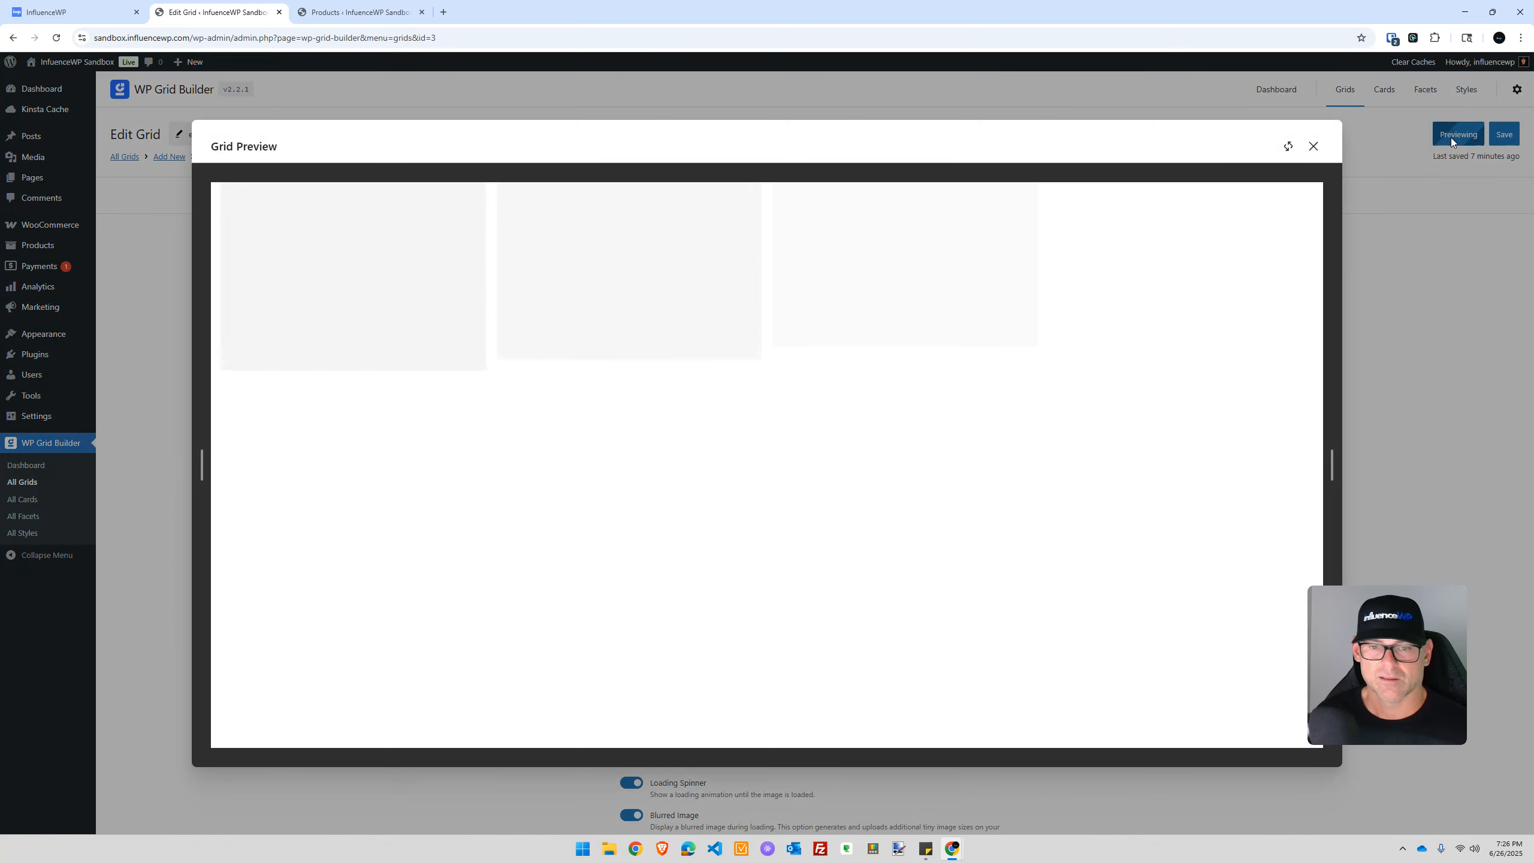
{"action": "left_click", "coordinate": [1310, 148]}
{"action": "left_click", "coordinate": [626, 394]}
Set influencewp-light.png from the media library as the grid's default thumbnail and preview the grid
{"action": "scroll", "coordinate": [803, 638], "scroll_direction": "down", "scroll_amount": 1}
{"action": "scroll", "coordinate": [803, 638], "scroll_direction": "down", "scroll_amount": 1}
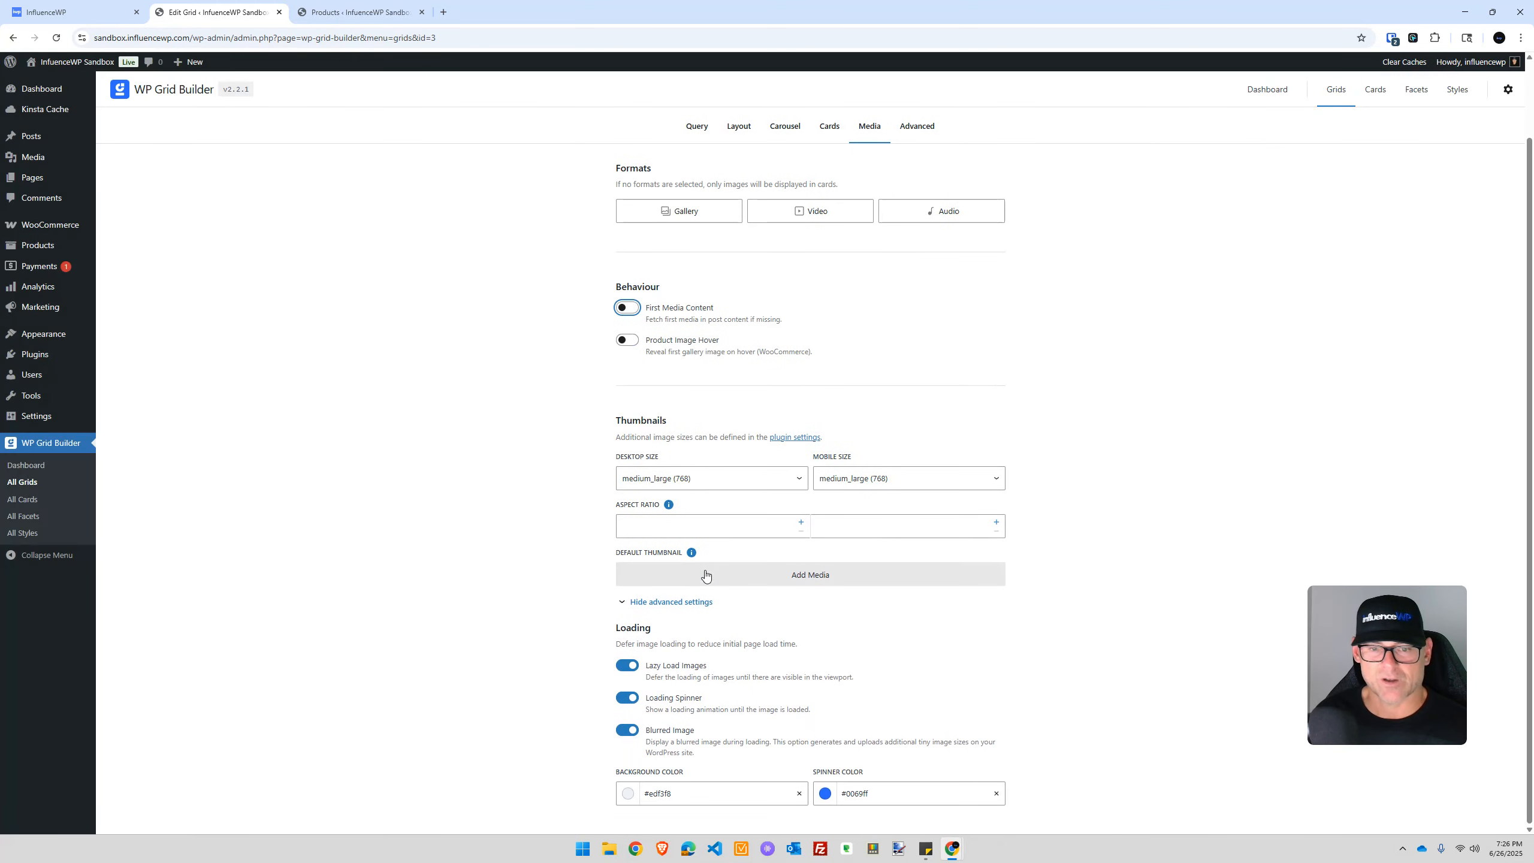
{"action": "left_click", "coordinate": [743, 571]}
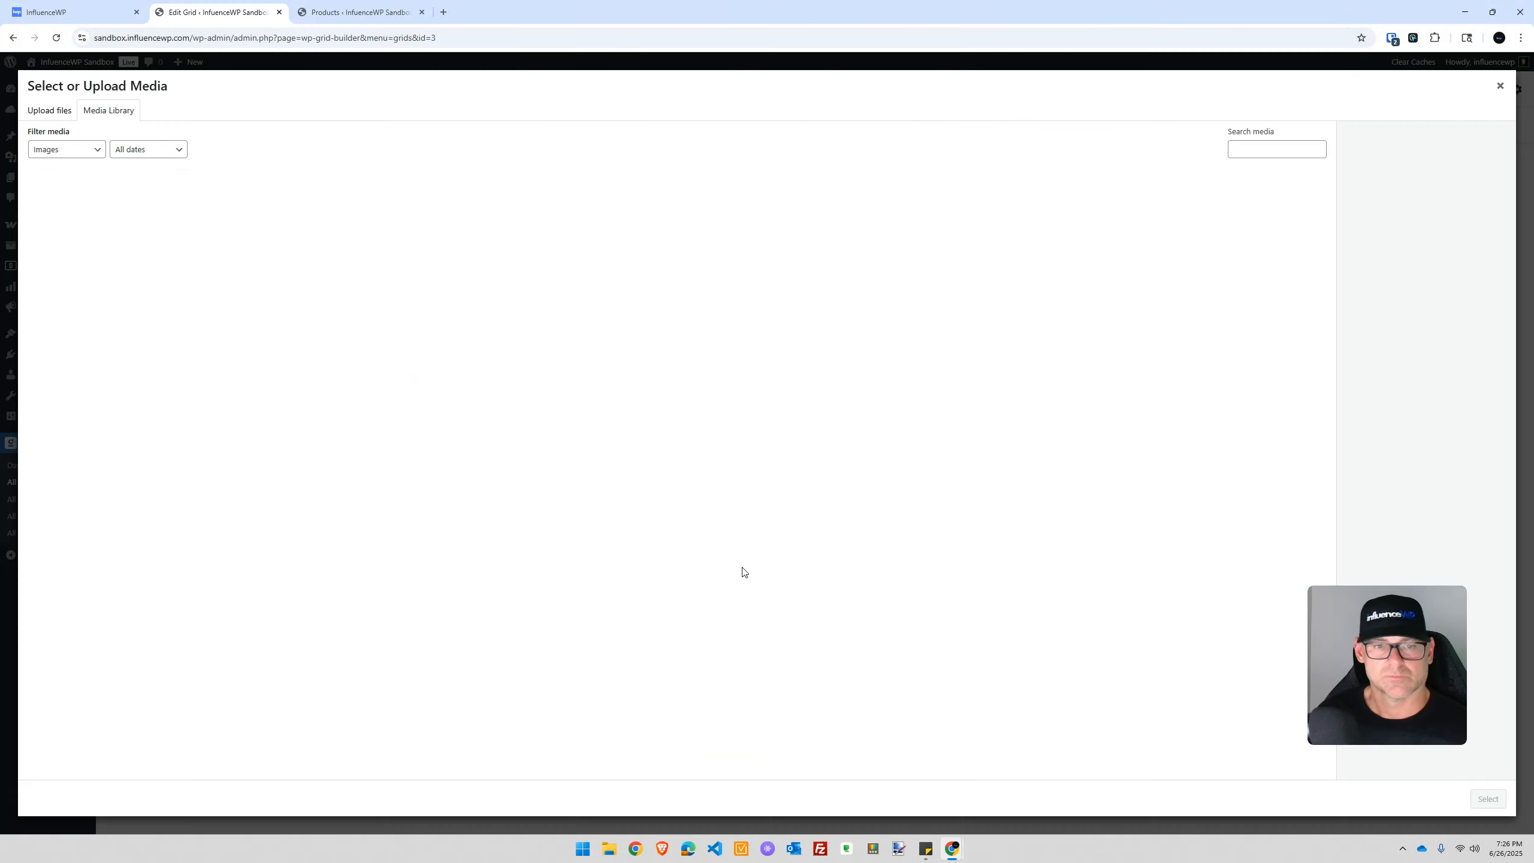
{"action": "left_click", "coordinate": [401, 221]}
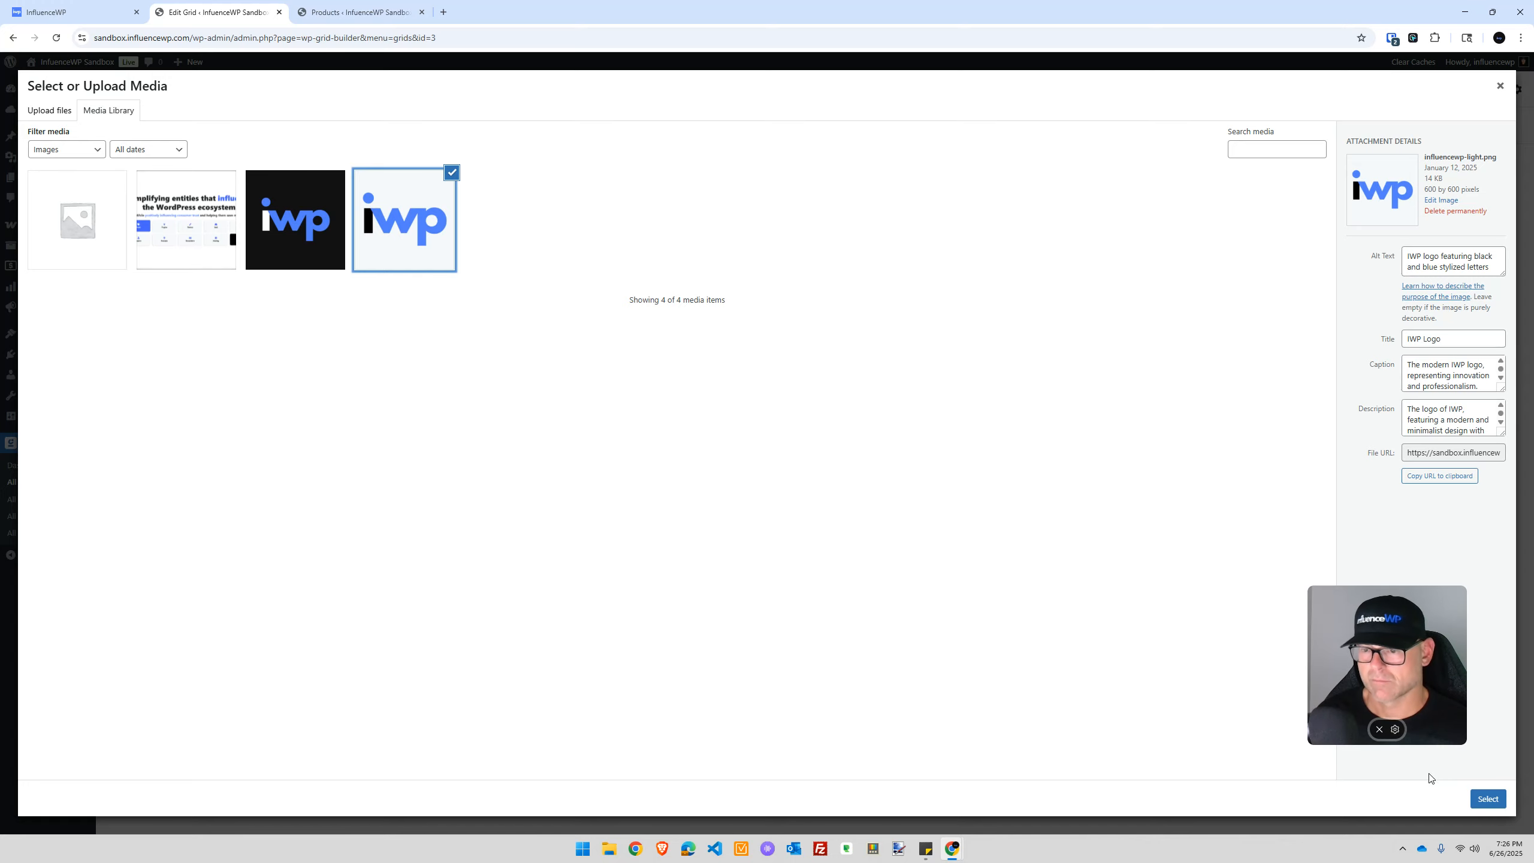
{"action": "left_click", "coordinate": [1486, 799]}
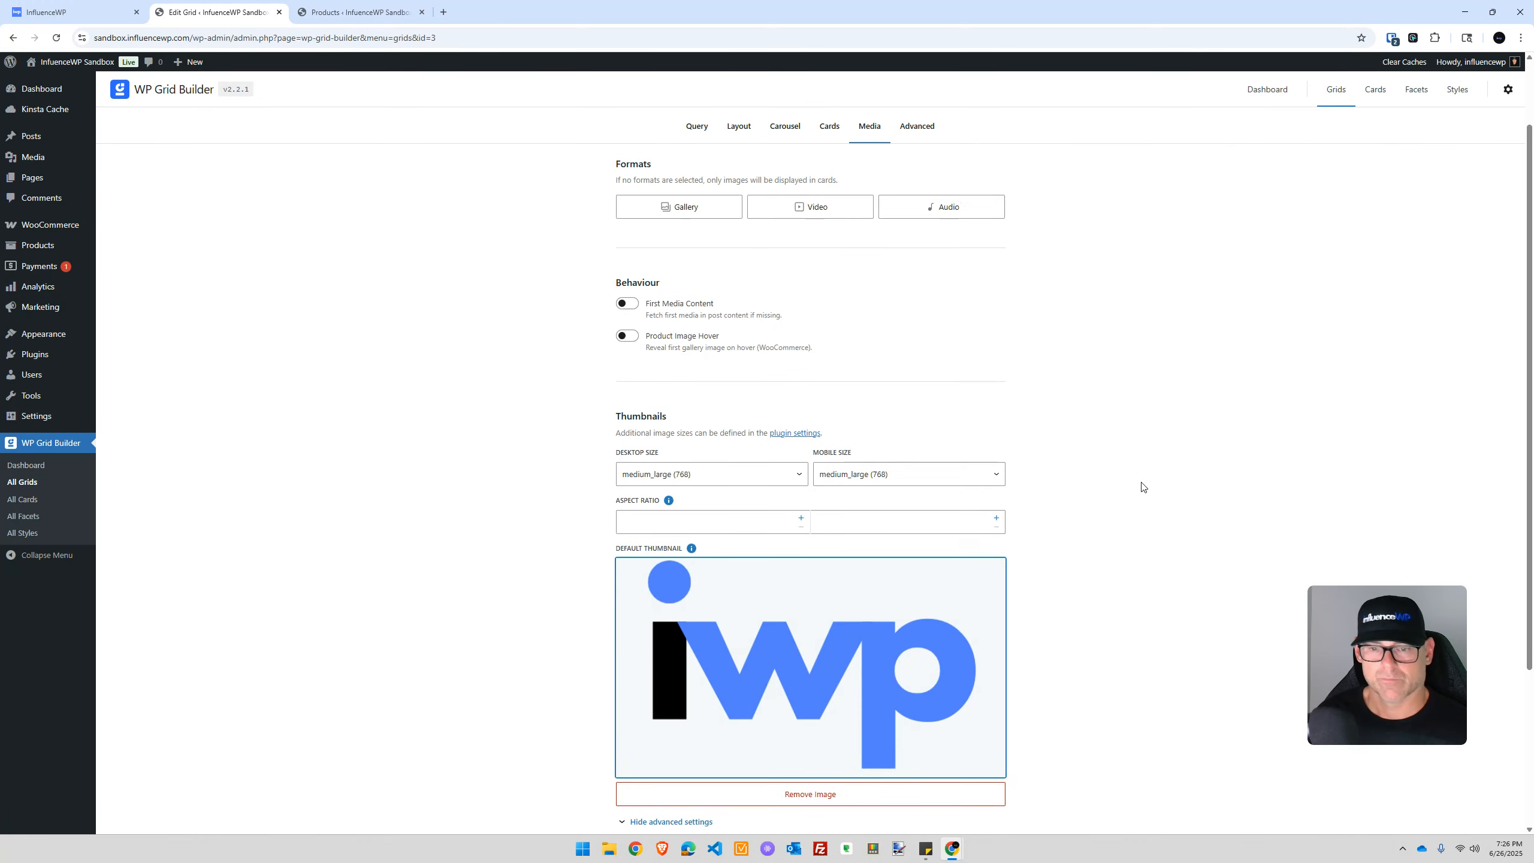
{"action": "scroll", "coordinate": [1129, 507], "scroll_direction": "down", "scroll_amount": 3}
{"action": "scroll", "coordinate": [1151, 388], "scroll_direction": "up", "scroll_amount": 5}
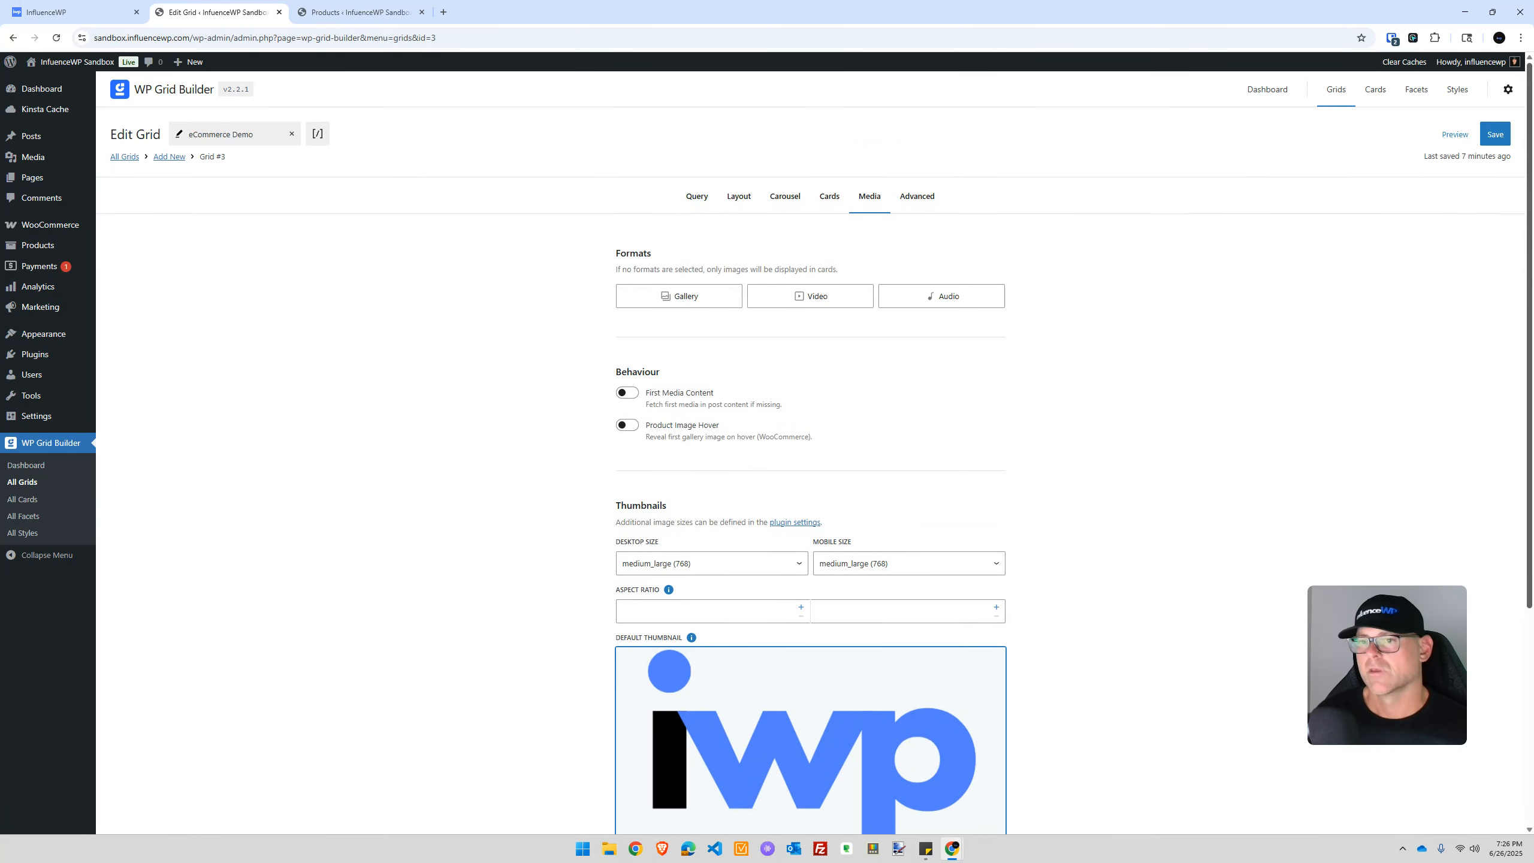
{"action": "left_click", "coordinate": [1454, 135]}
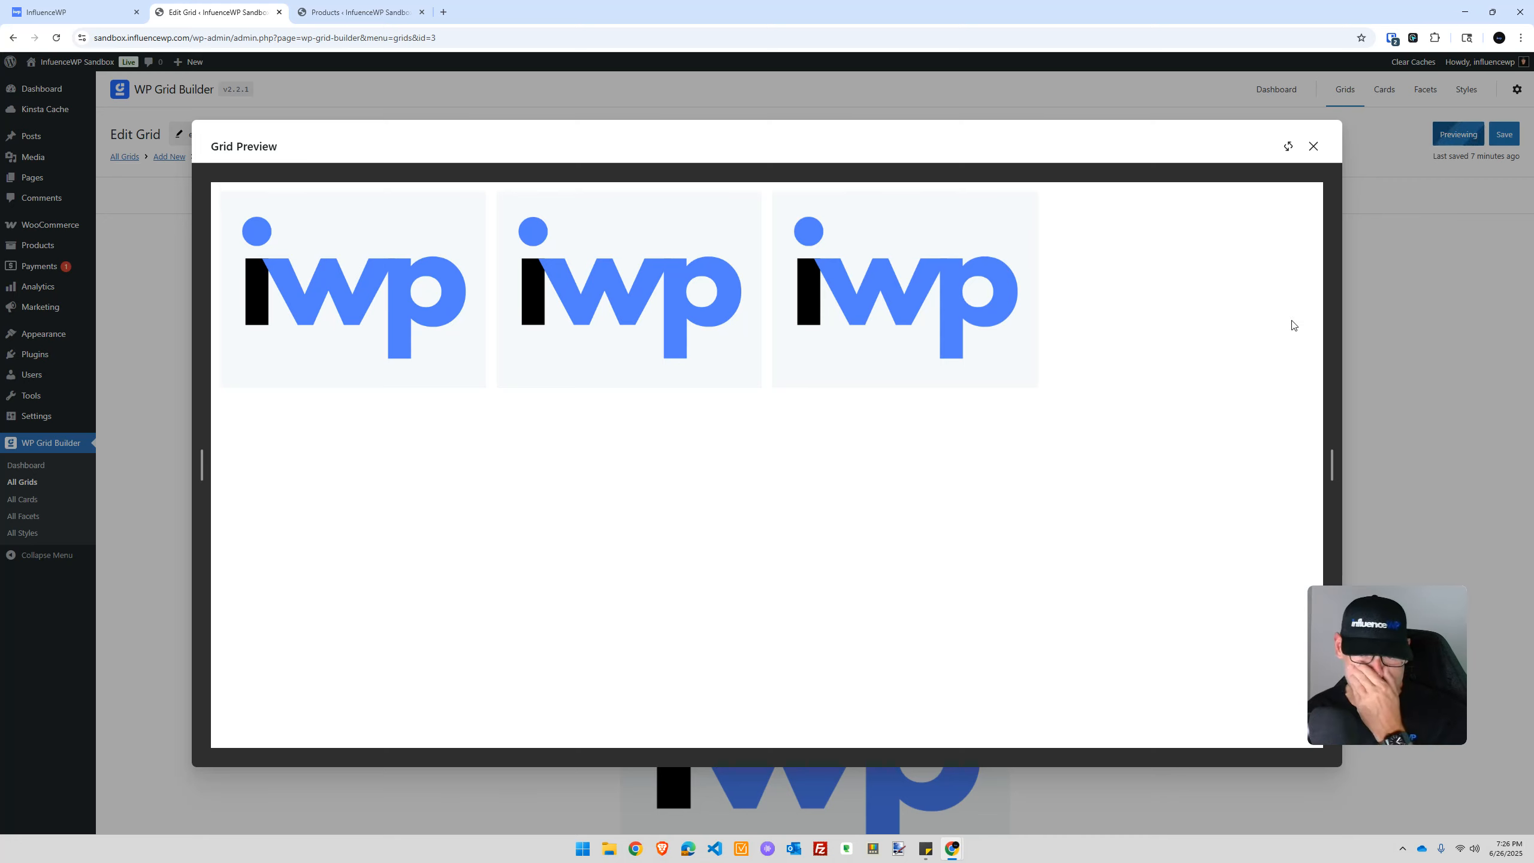
Open Product 3's storefront page from the products list to check its image, and return to the grid preview
{"action": "left_click", "coordinate": [388, 5]}
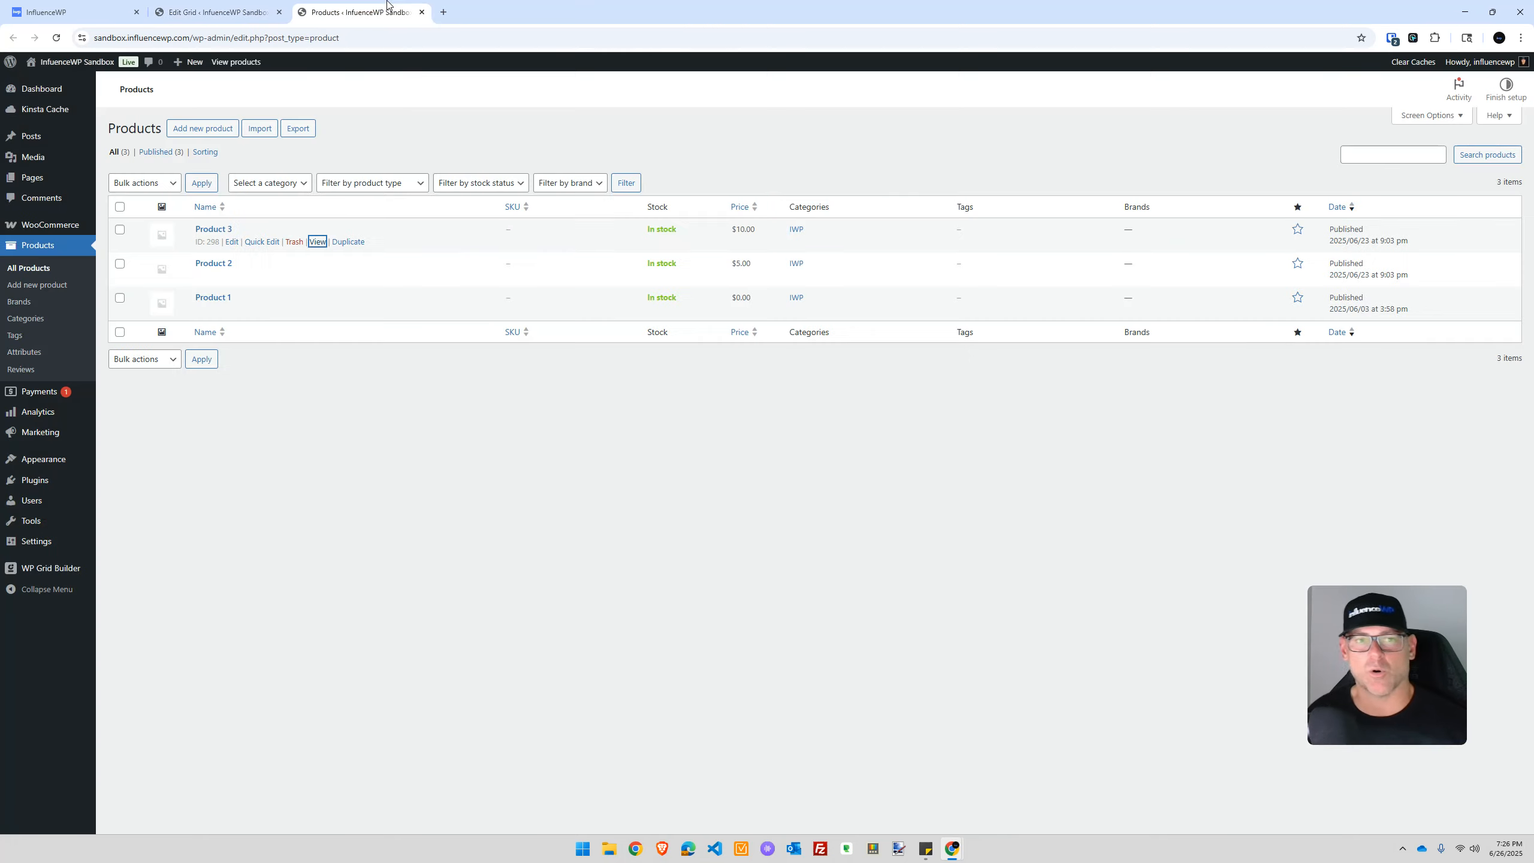
{"action": "right_click", "coordinate": [309, 240]}
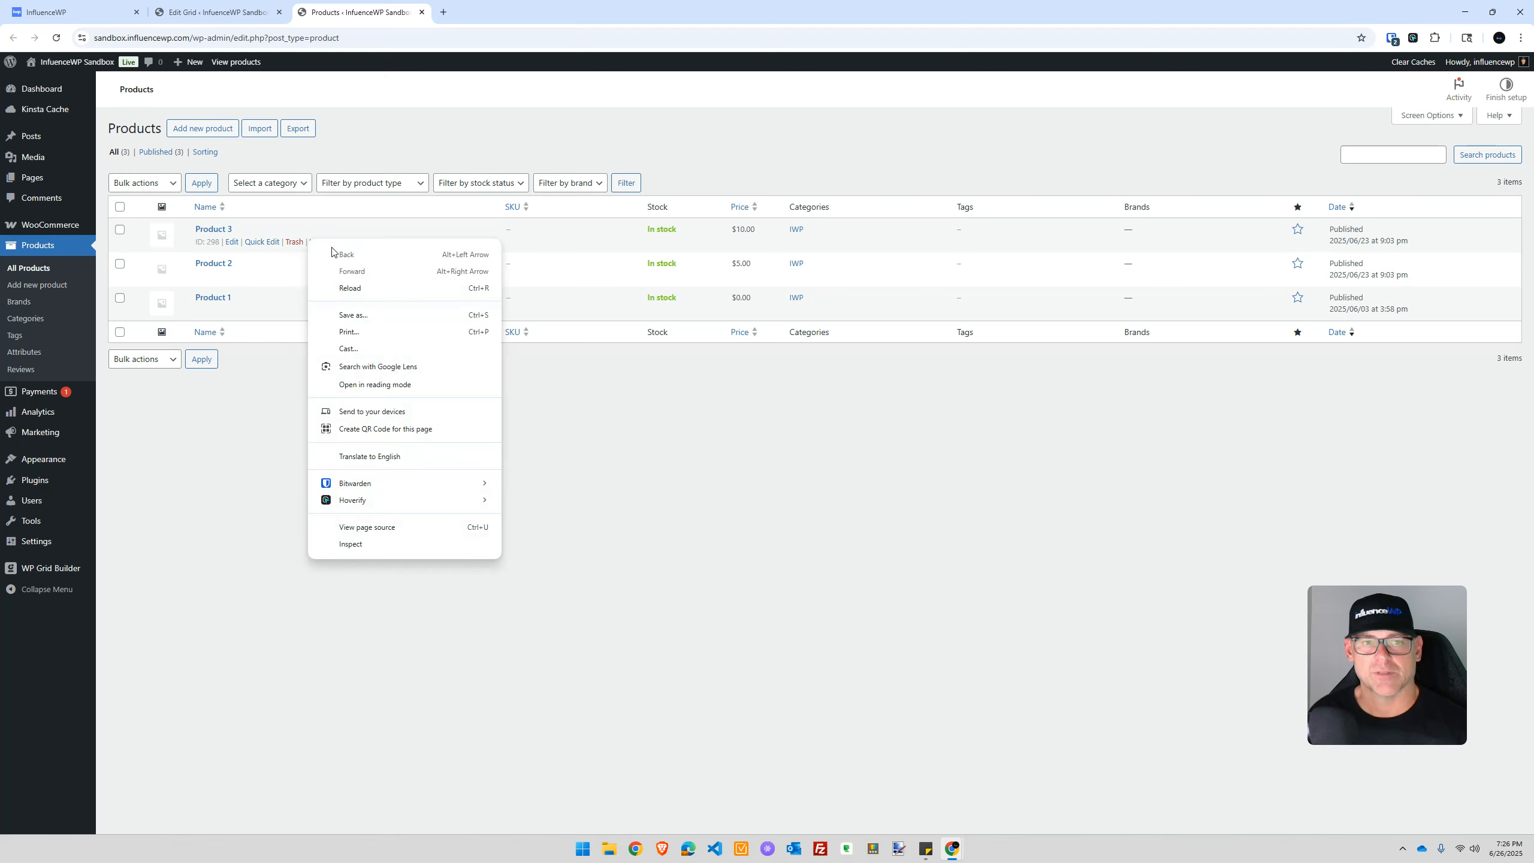
{"action": "left_click", "coordinate": [253, 398]}
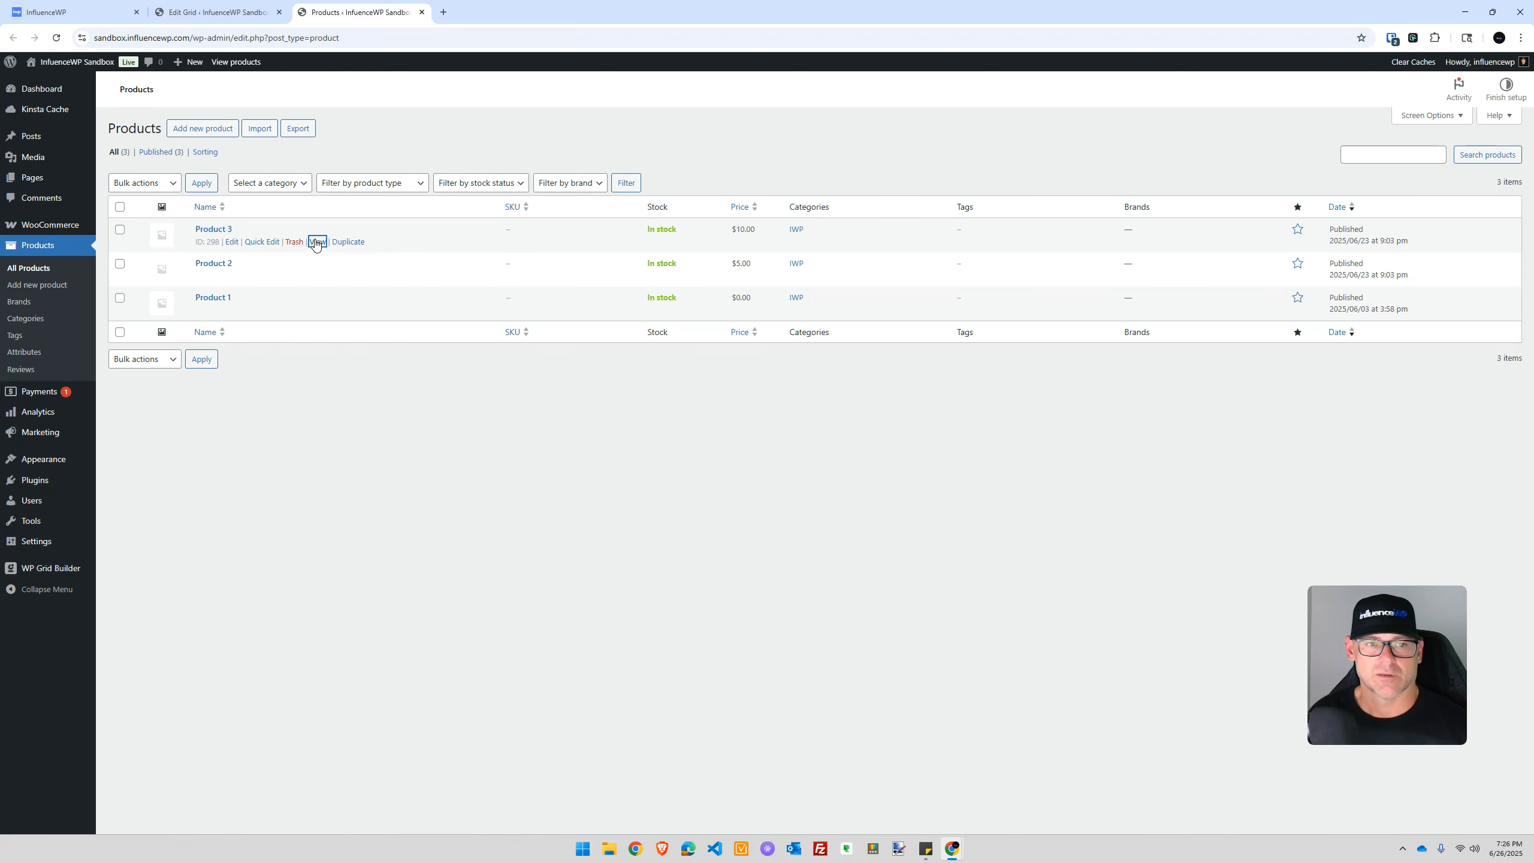
{"action": "right_click", "coordinate": [314, 241]}
{"action": "left_click", "coordinate": [346, 256]}
{"action": "left_click", "coordinate": [511, 10]}
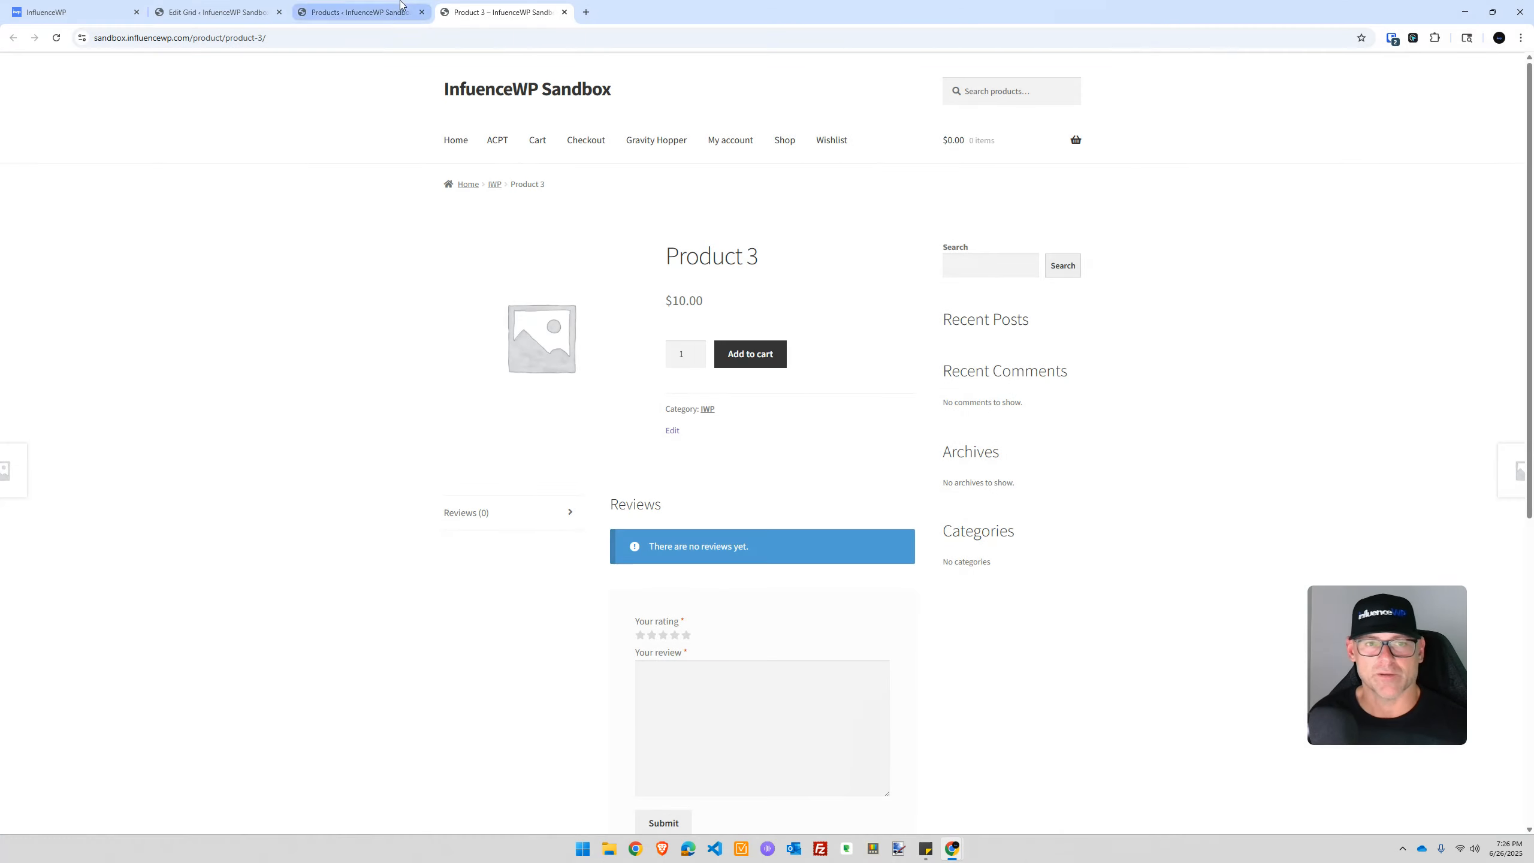
{"action": "left_click", "coordinate": [361, 12]}
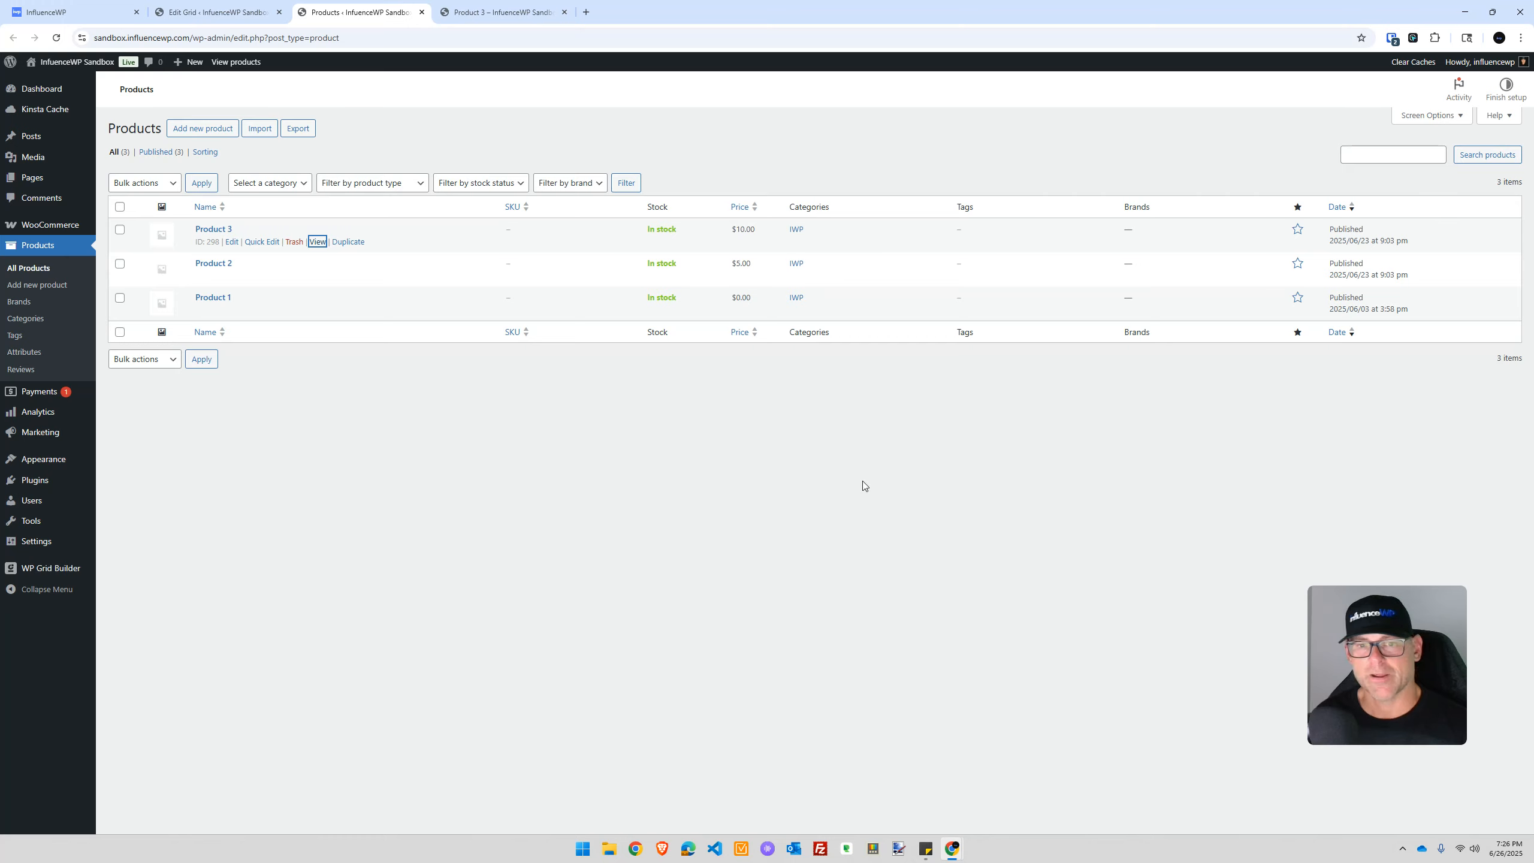
{"action": "left_click", "coordinate": [262, 6]}
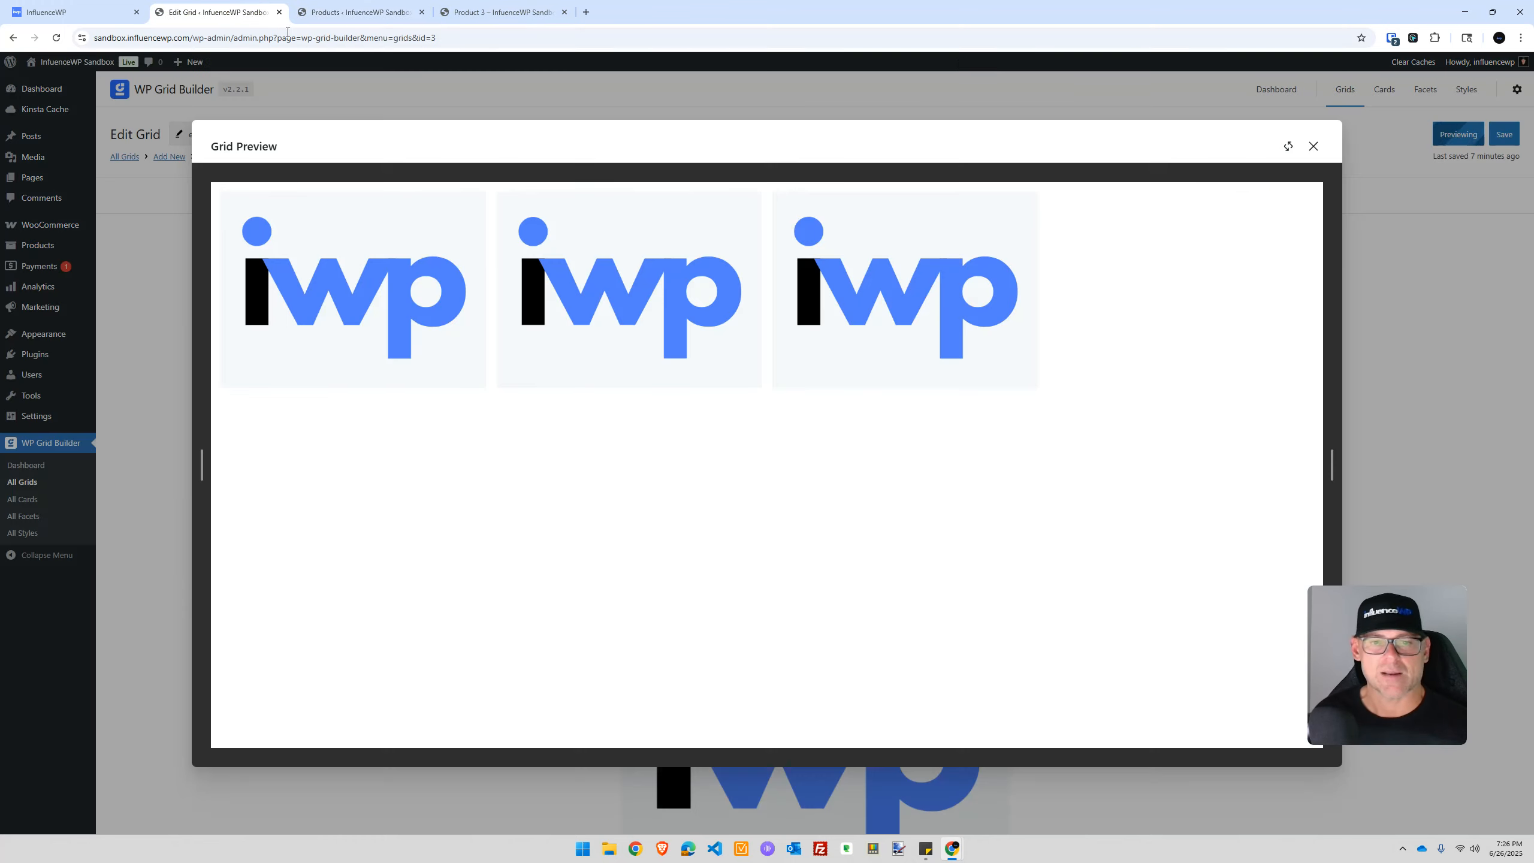
Close the preview, save the eCommerce Demo grid and copy its shortcode
{"action": "left_click", "coordinate": [1314, 149]}
{"action": "left_click", "coordinate": [1494, 141]}
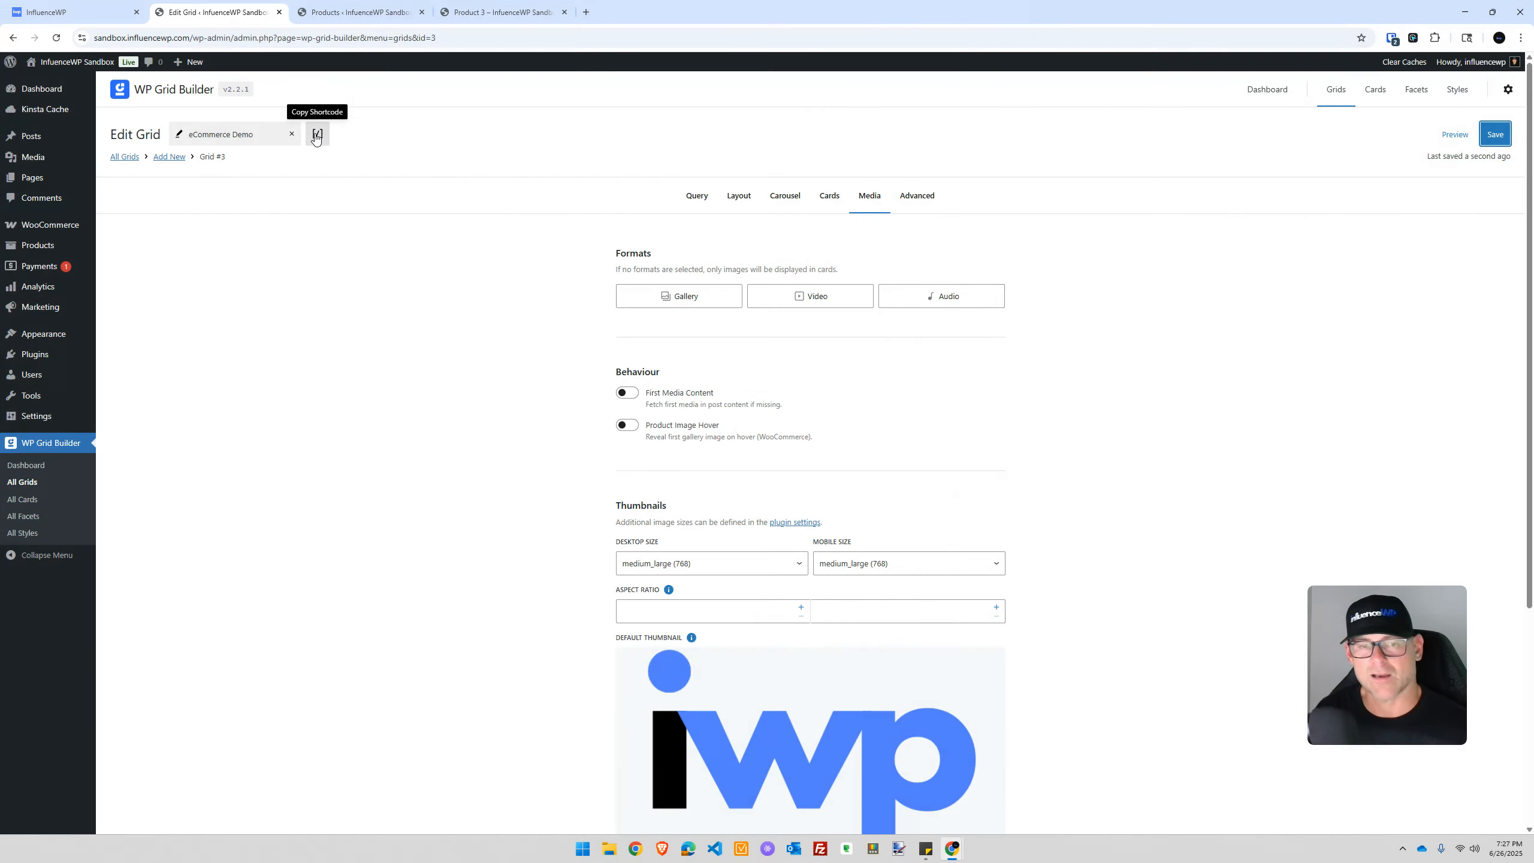
{"action": "left_click", "coordinate": [315, 135]}
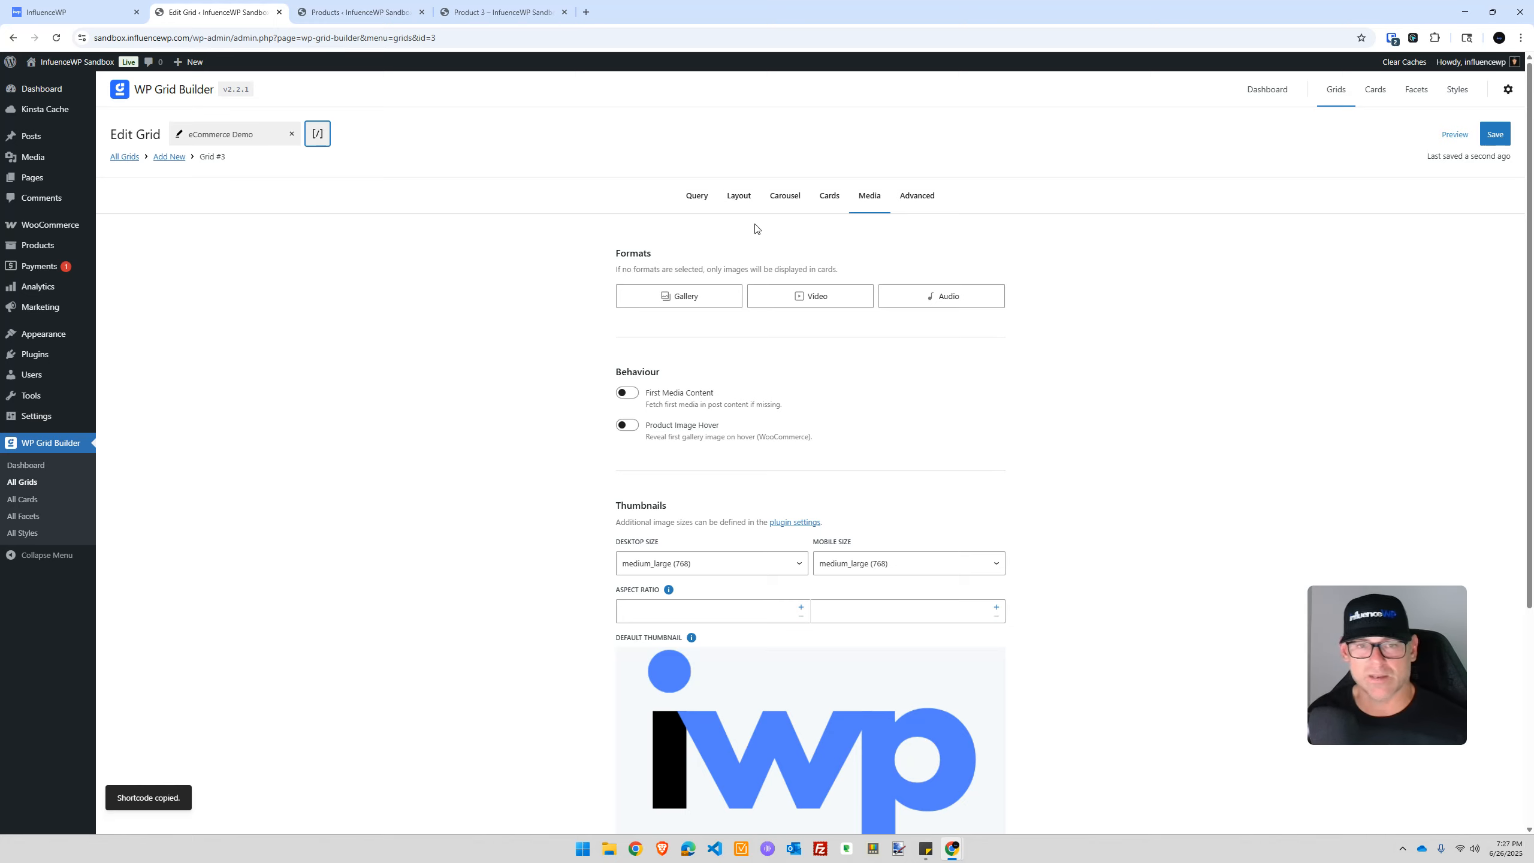
Create a new page in a separate browser tab and title it "My Grid"
{"action": "mouse_move", "coordinate": [33, 178]}
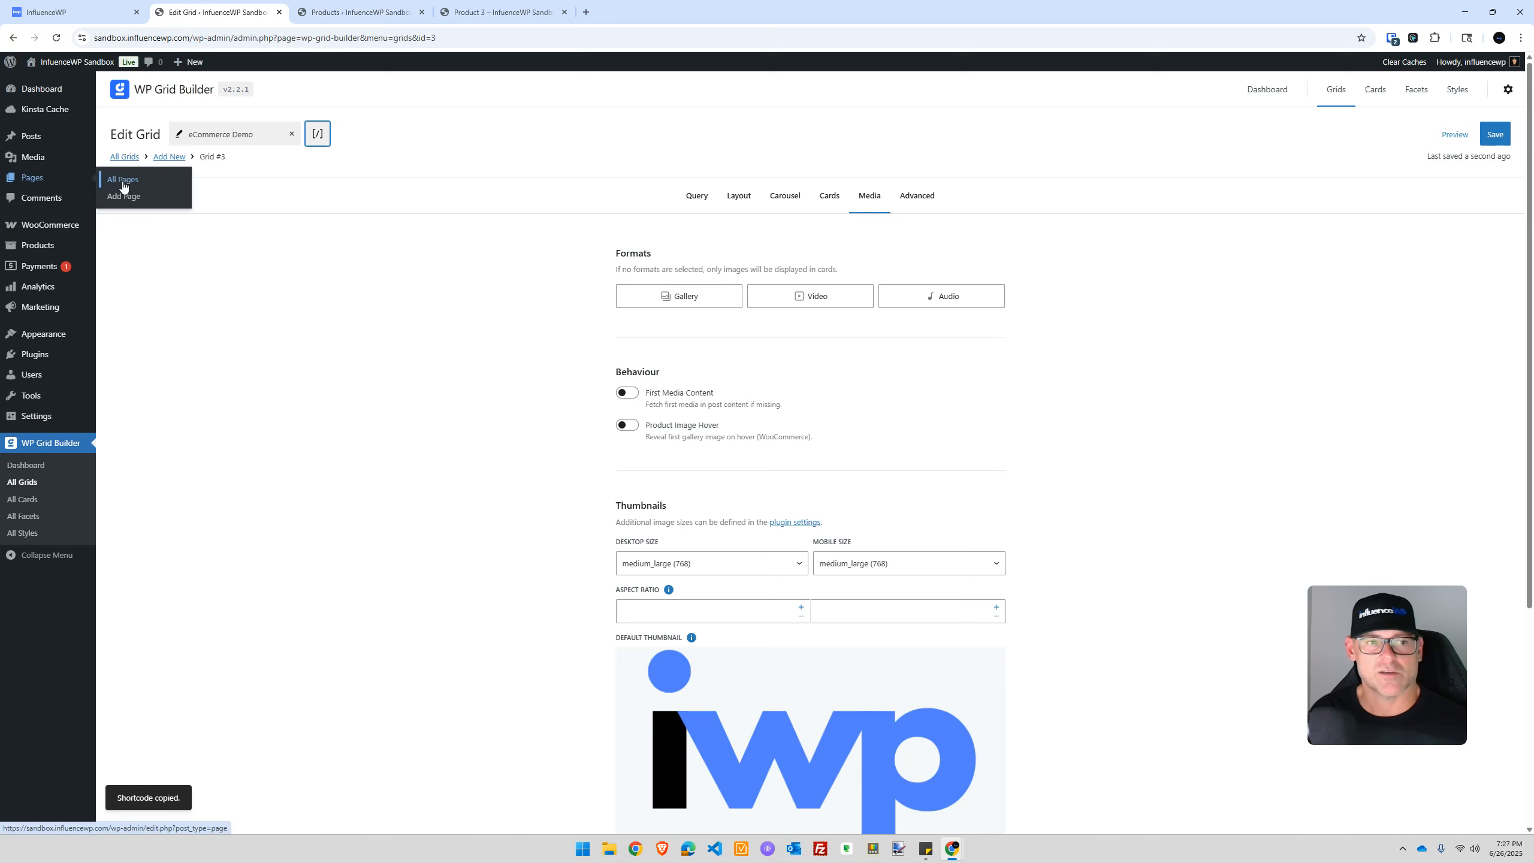
{"action": "right_click", "coordinate": [124, 197]}
{"action": "left_click", "coordinate": [172, 213]}
{"action": "left_click_drag", "start_coordinate": [625, 4], "coordinate": [241, 9]}
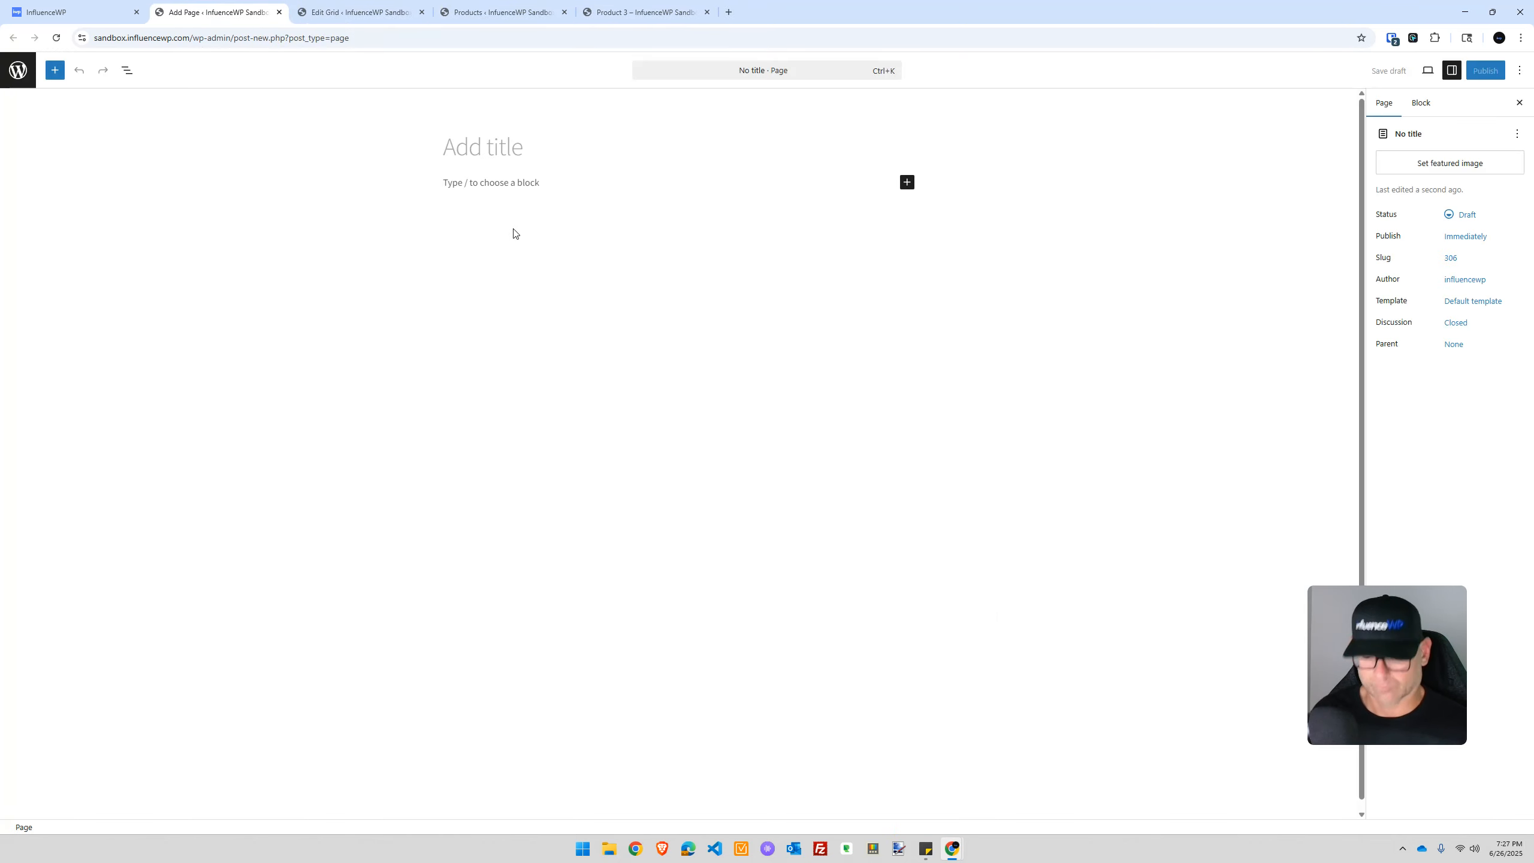
{"action": "type", "text": "Gri"}
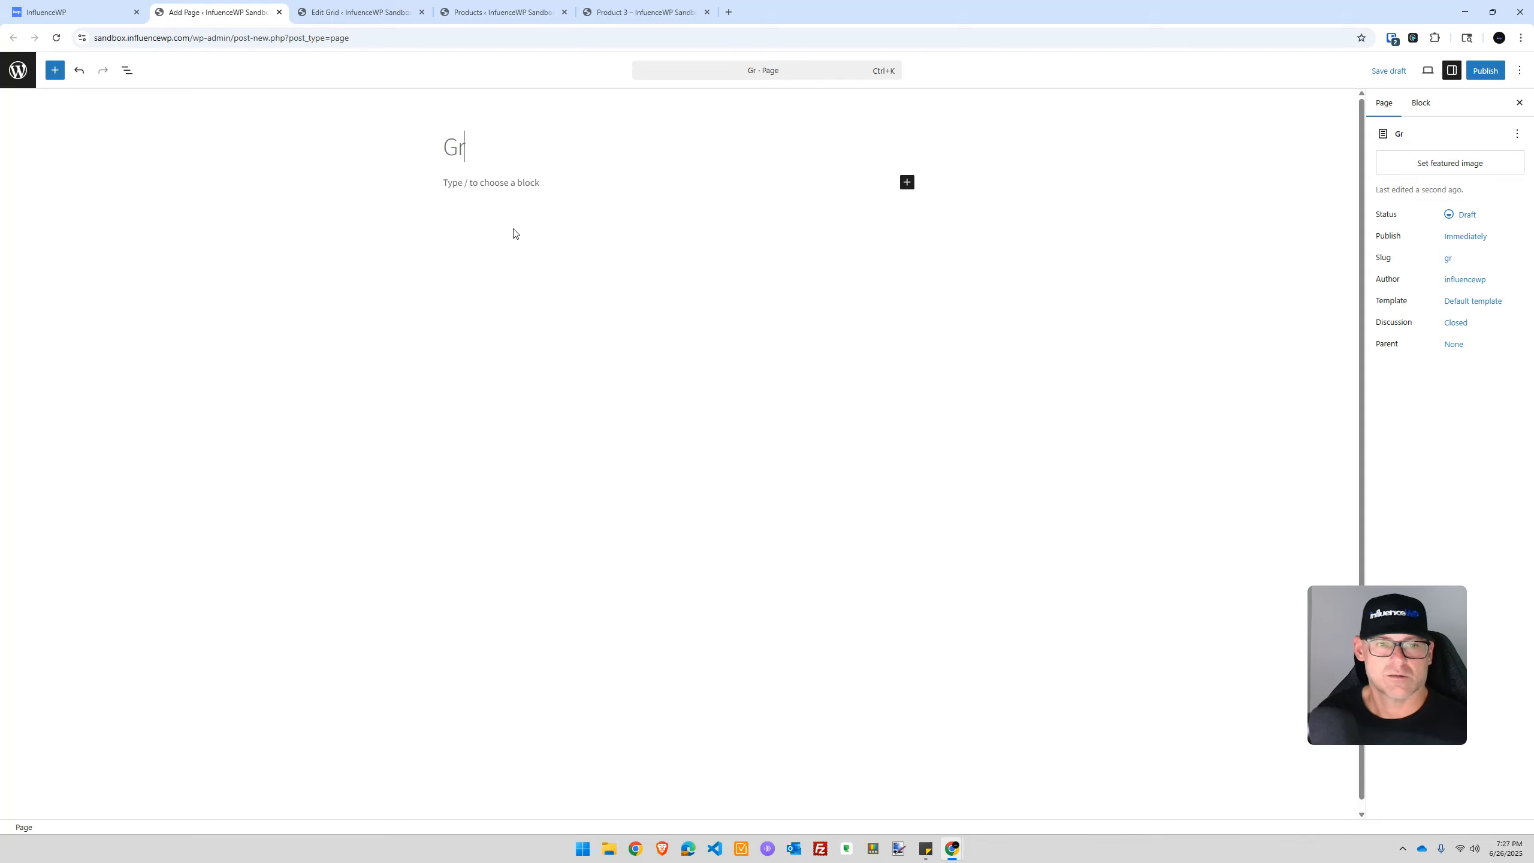
{"action": "key", "text": "BackSpace"}
{"action": "key", "text": "BackSpace"}
{"action": "key", "text": "BackSpace"}
{"action": "type", "text": "My Gid"}
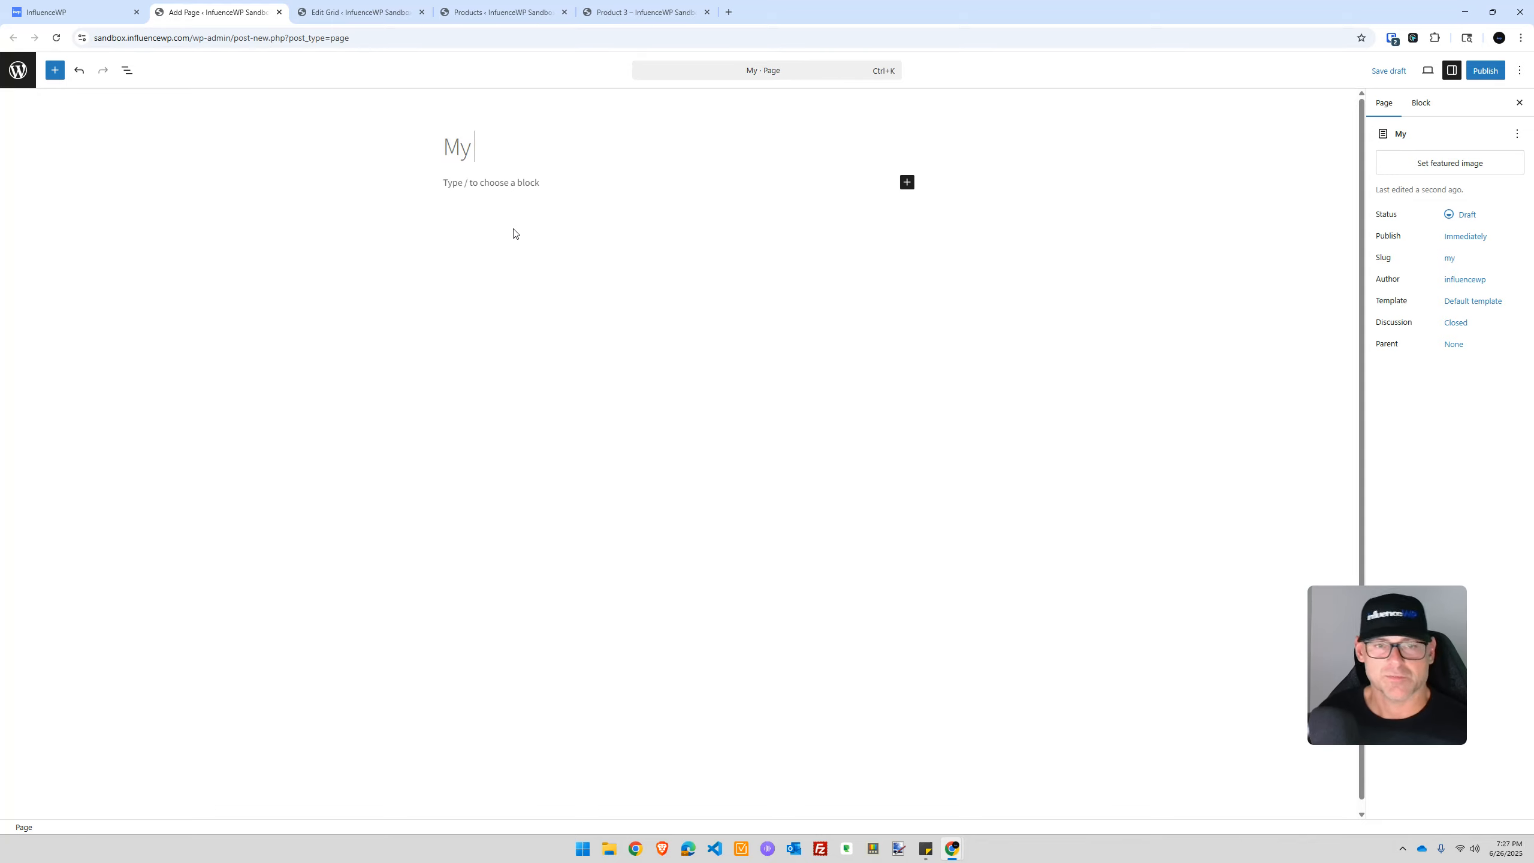
{"action": "key", "text": "BackSpace"}
{"action": "key", "text": "BackSpace"}
{"action": "type", "text": "rid"}
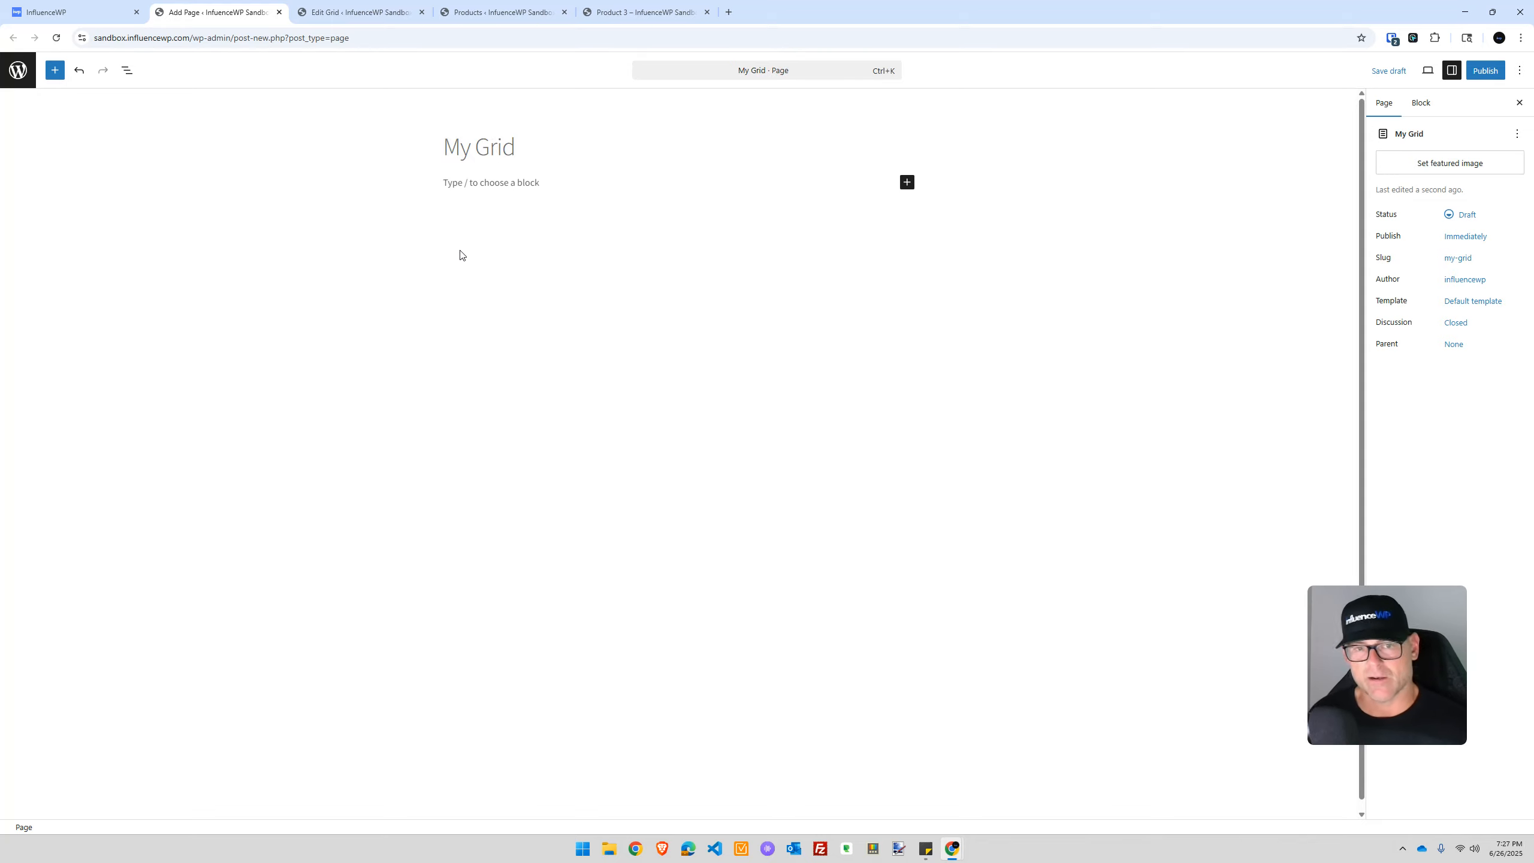
Try inserting WP Grid Builder's Grid block below the page title and opening its grid selection
{"action": "left_click", "coordinate": [523, 357]}
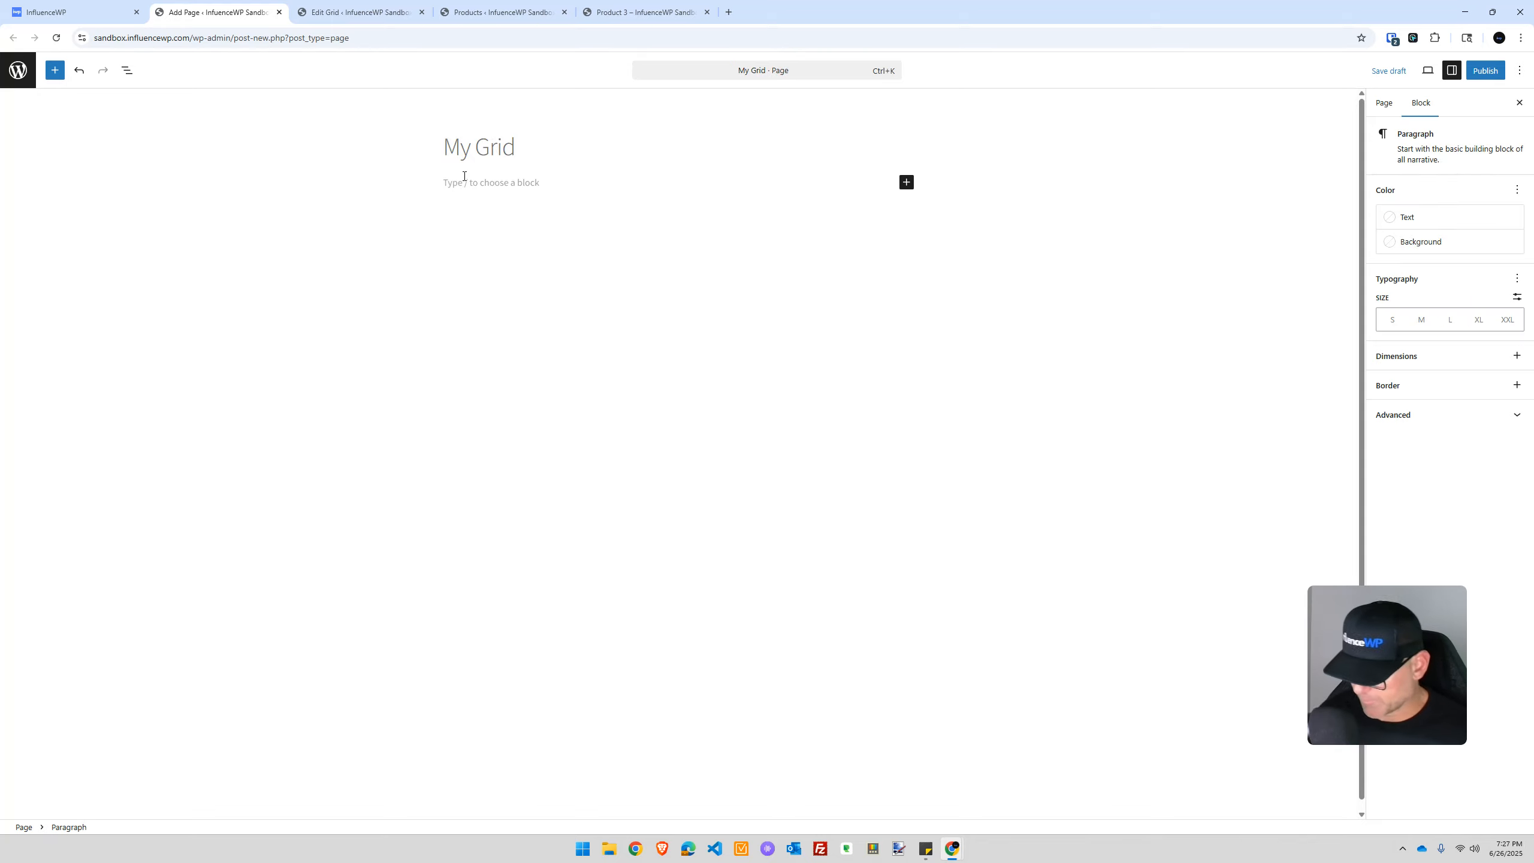
{"action": "type", "text": "/"}
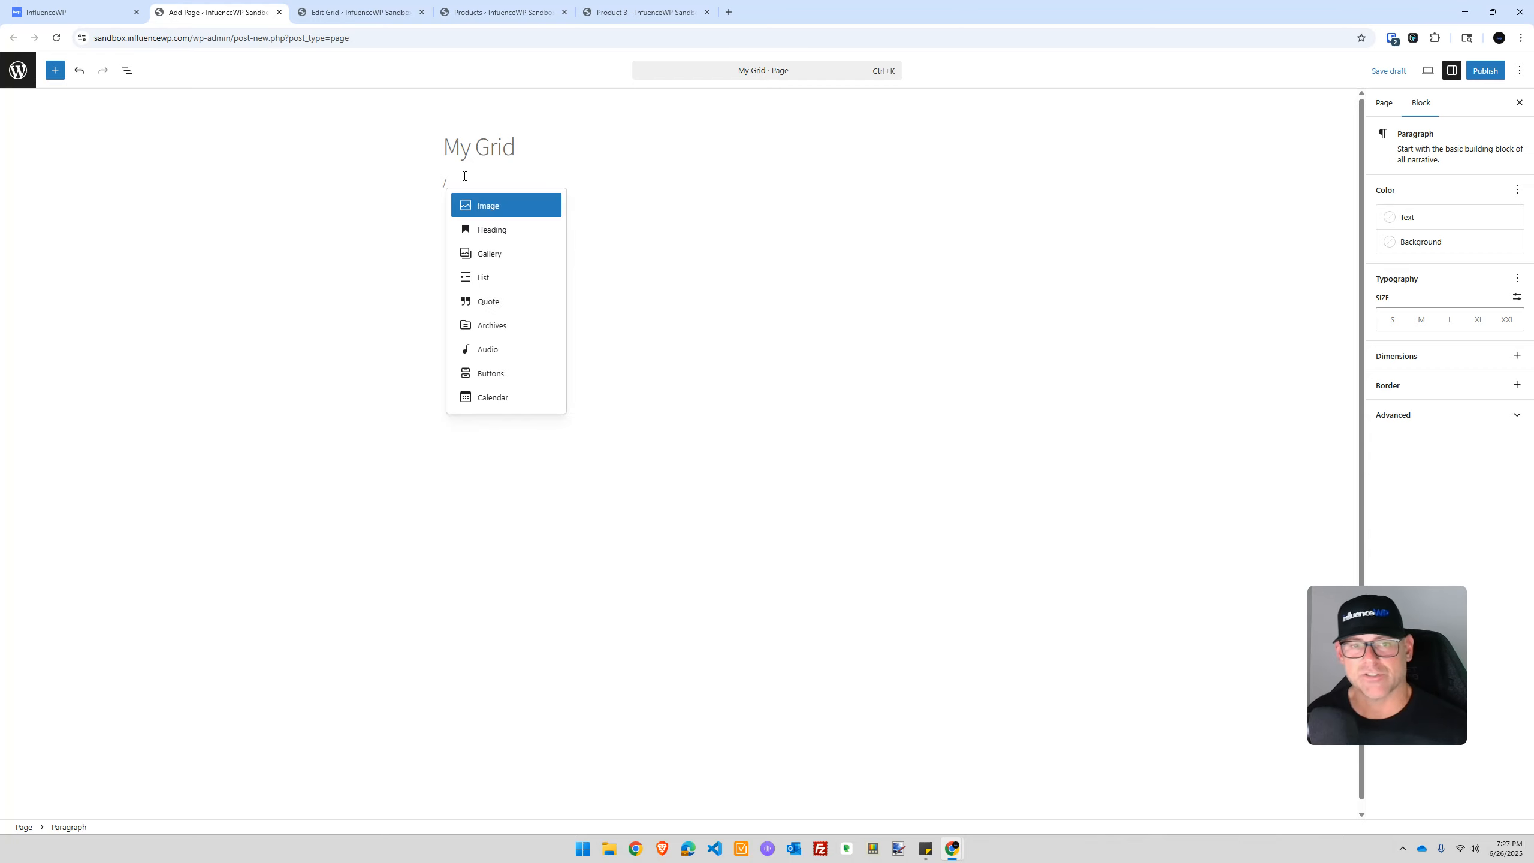
{"action": "type", "text": "gri"}
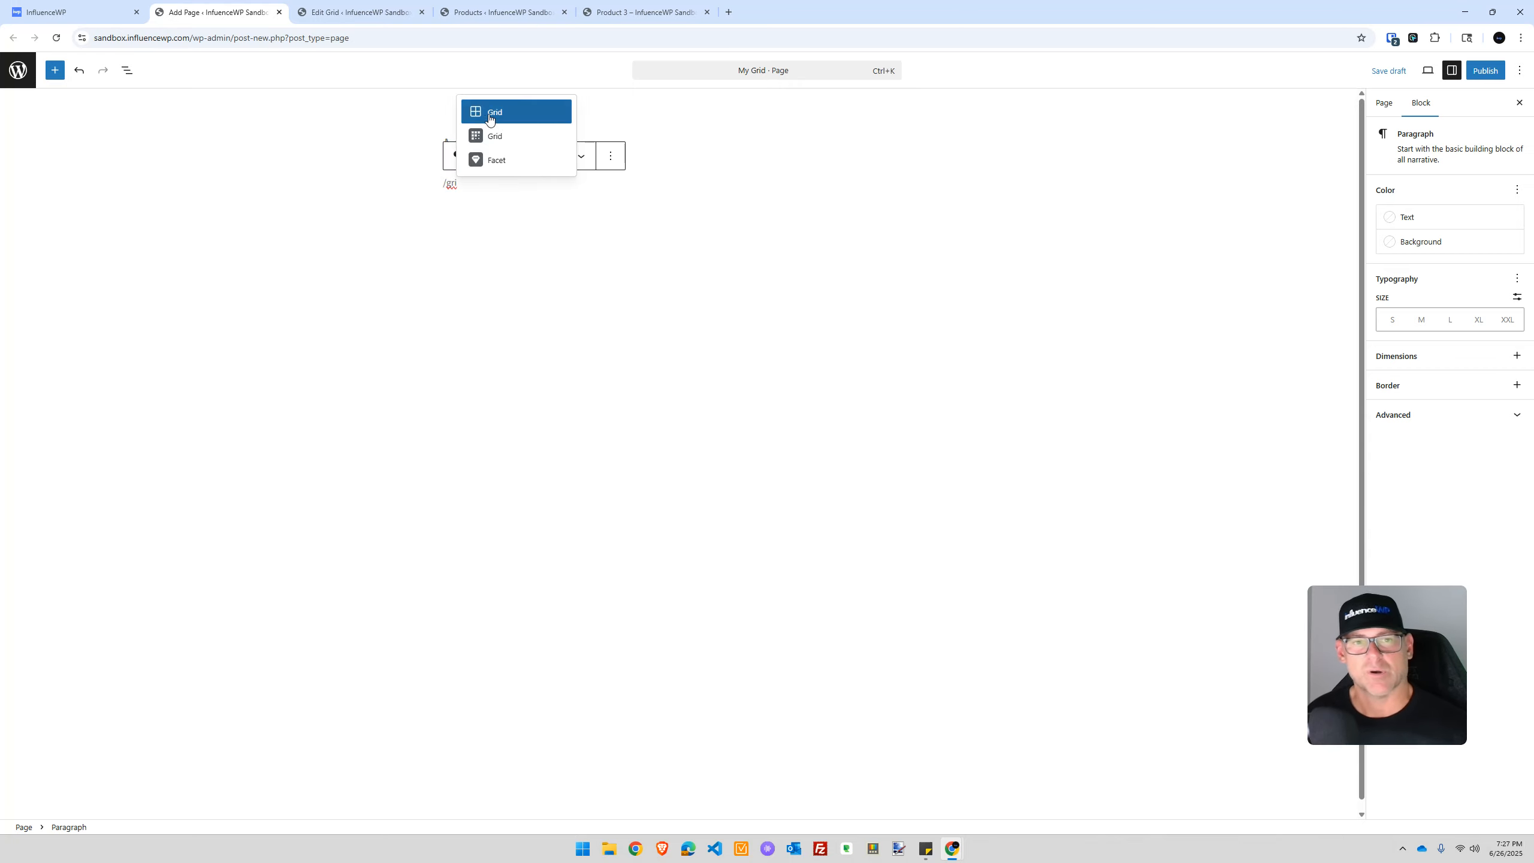
{"action": "left_click", "coordinate": [501, 137]}
{"action": "left_click", "coordinate": [653, 281]}
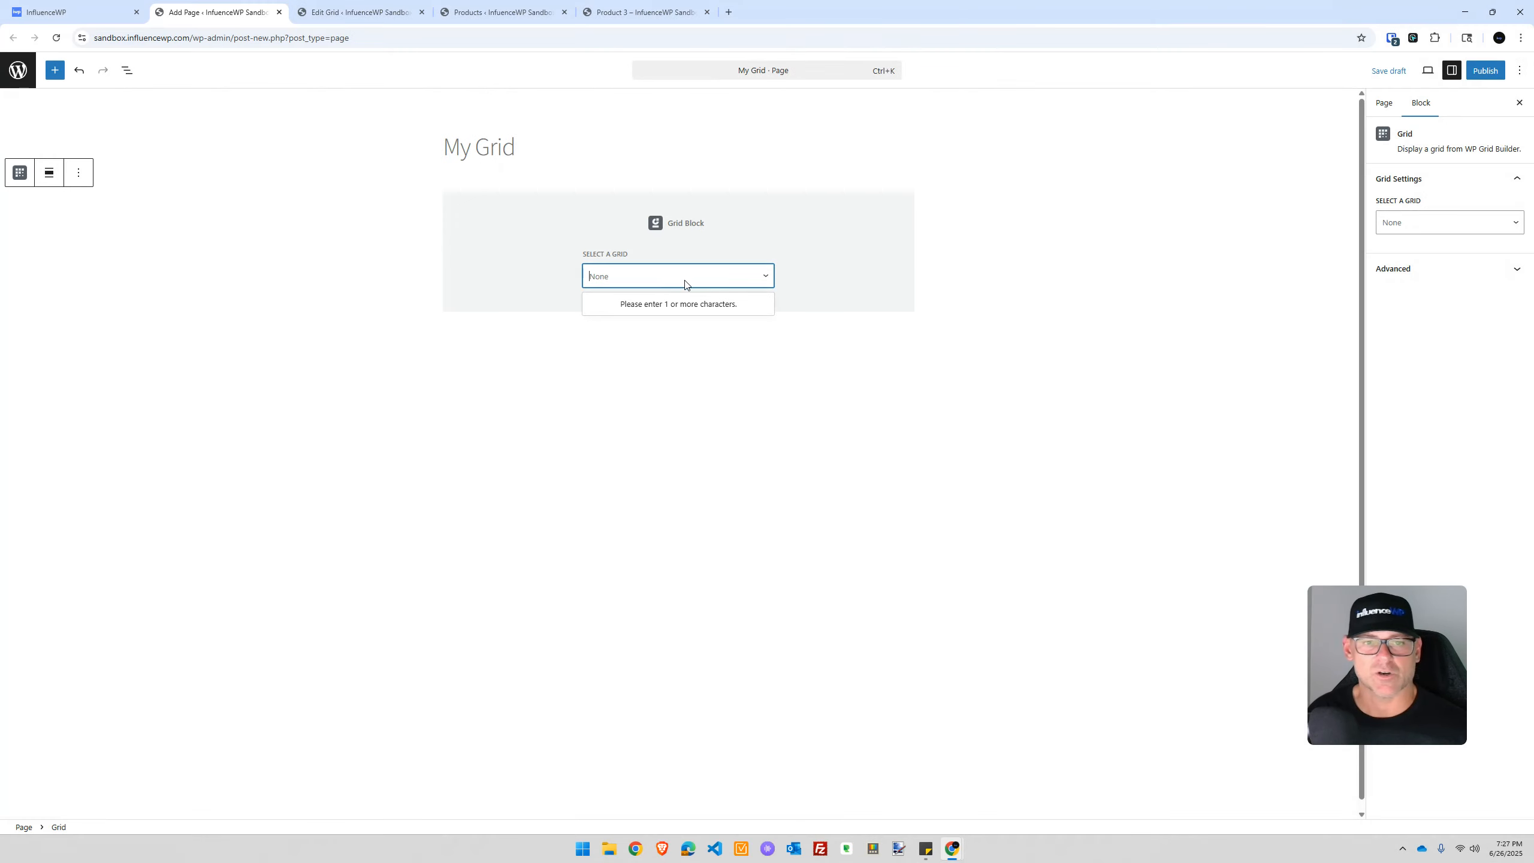
Remove the extra empty paragraph and undo the insertion of the Grid block
{"action": "left_click", "coordinate": [728, 365]}
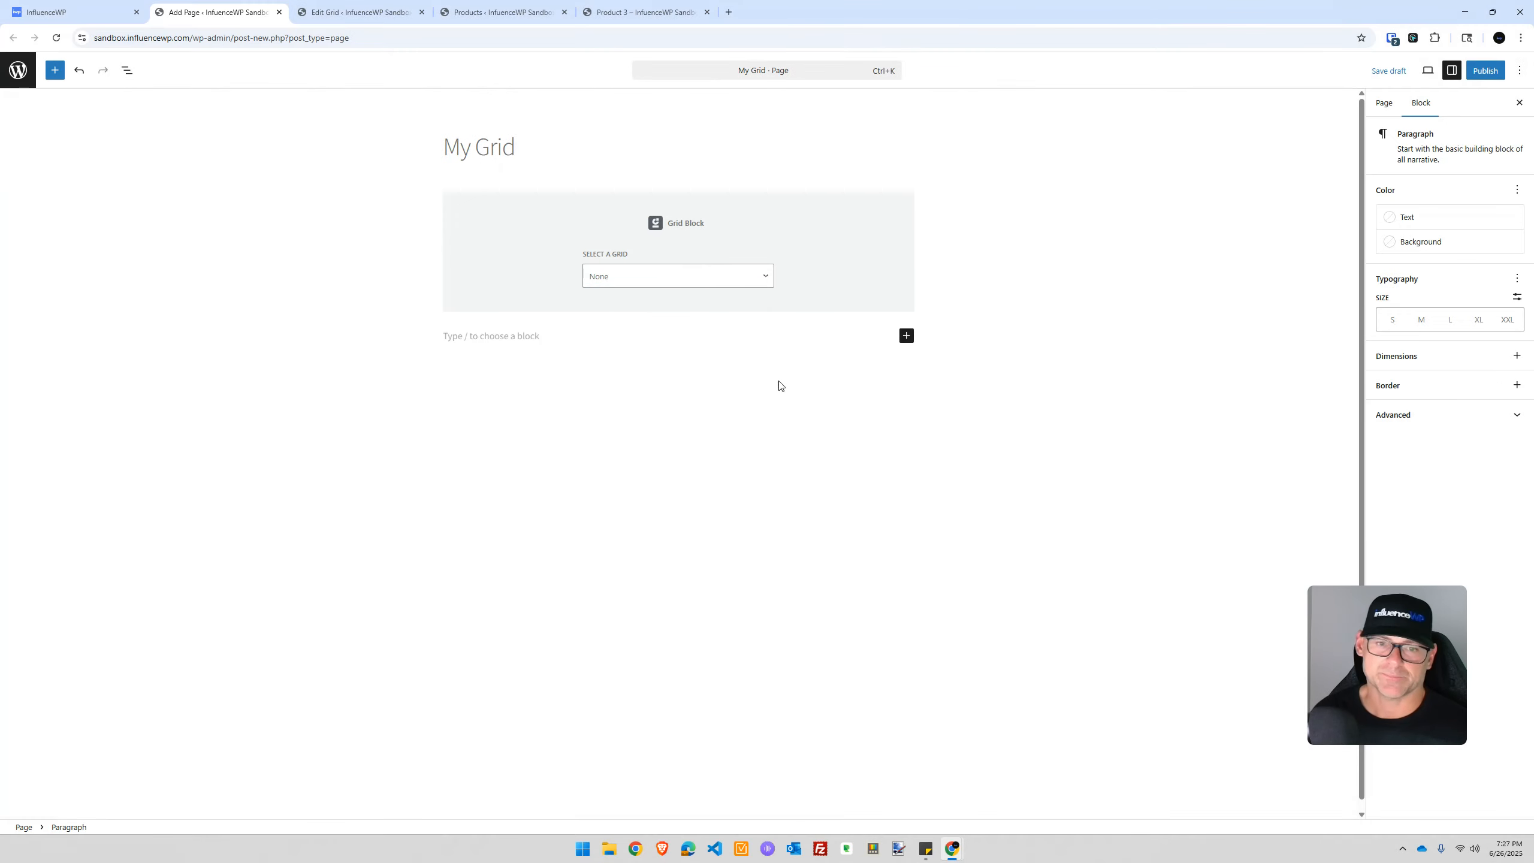
{"action": "left_click", "coordinate": [714, 325]}
{"action": "left_click", "coordinate": [687, 342]}
{"action": "key", "text": "BackSpace"}
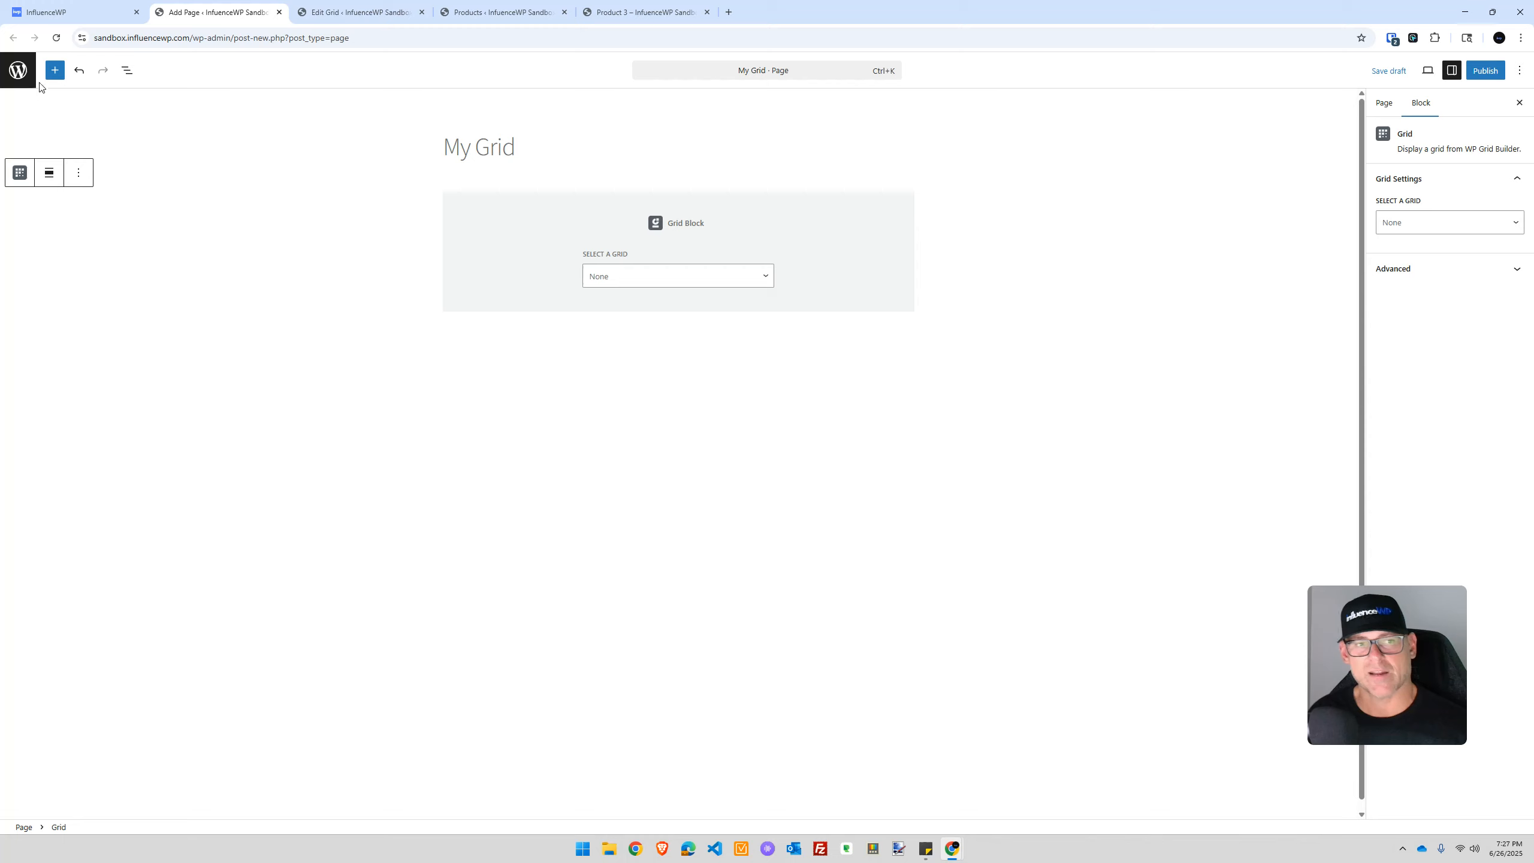
{"action": "left_click", "coordinate": [80, 72]}
{"action": "left_click", "coordinate": [80, 72]}
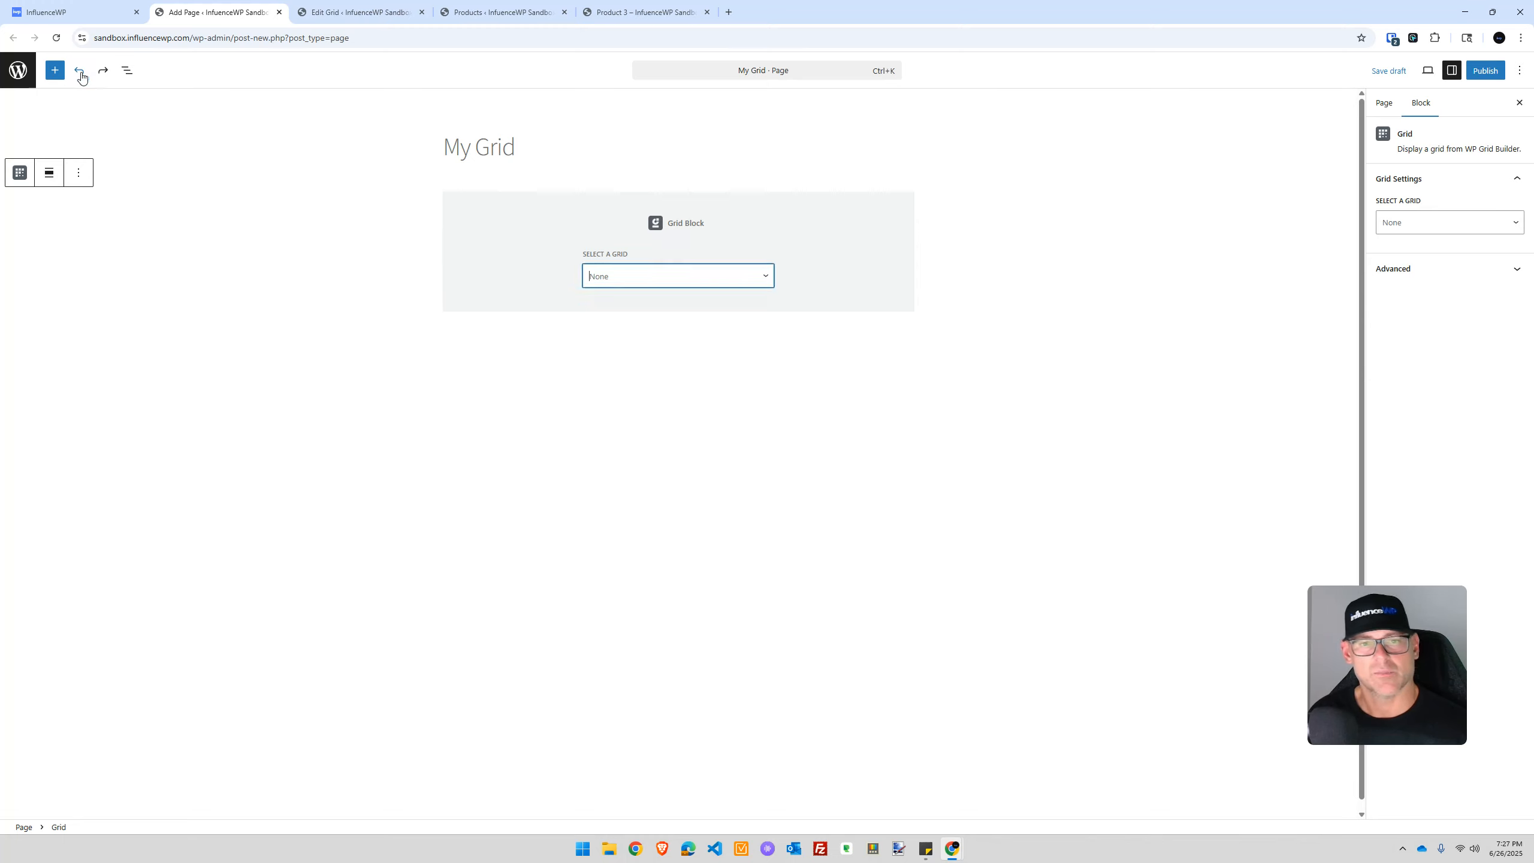
{"action": "left_click", "coordinate": [81, 73]}
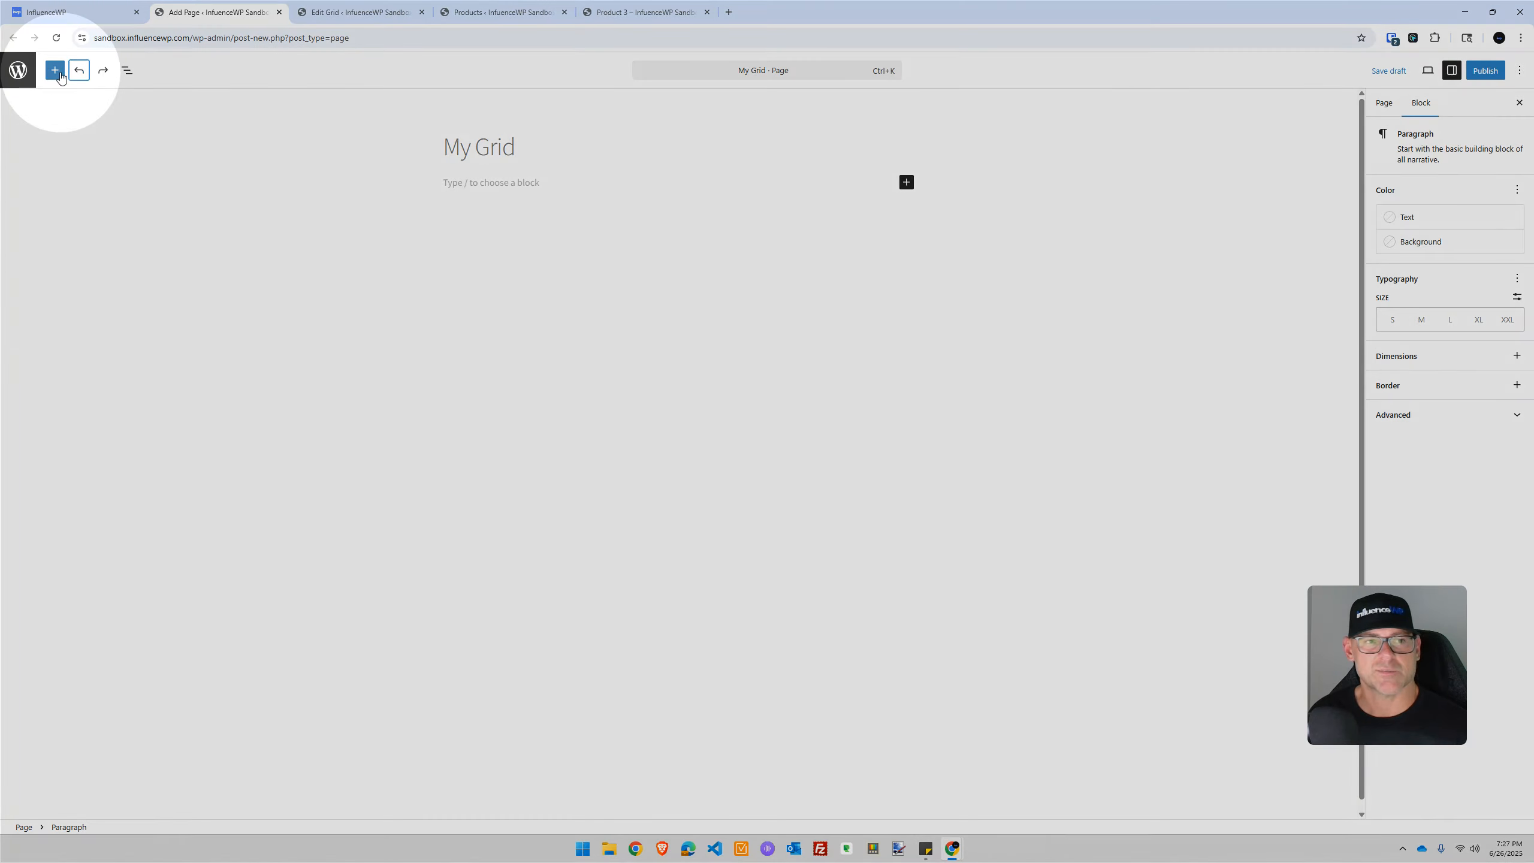
Search the block library for "grid buil", try a Facet block and its facet selection, and undo the insertion
{"action": "left_click", "coordinate": [58, 75]}
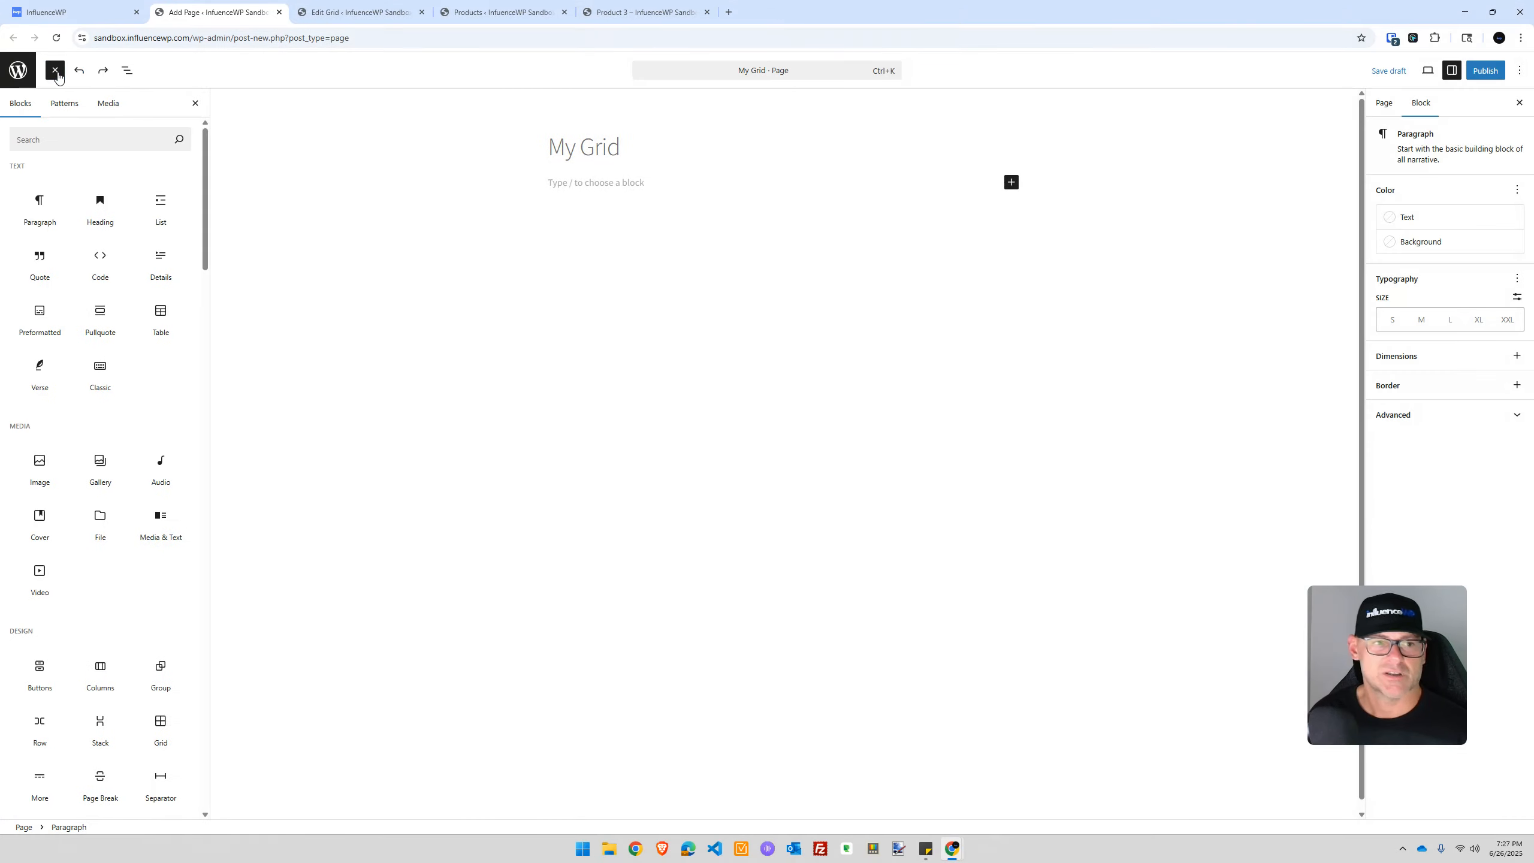
{"action": "left_click", "coordinate": [78, 137]}
{"action": "type", "text": "grid buil"}
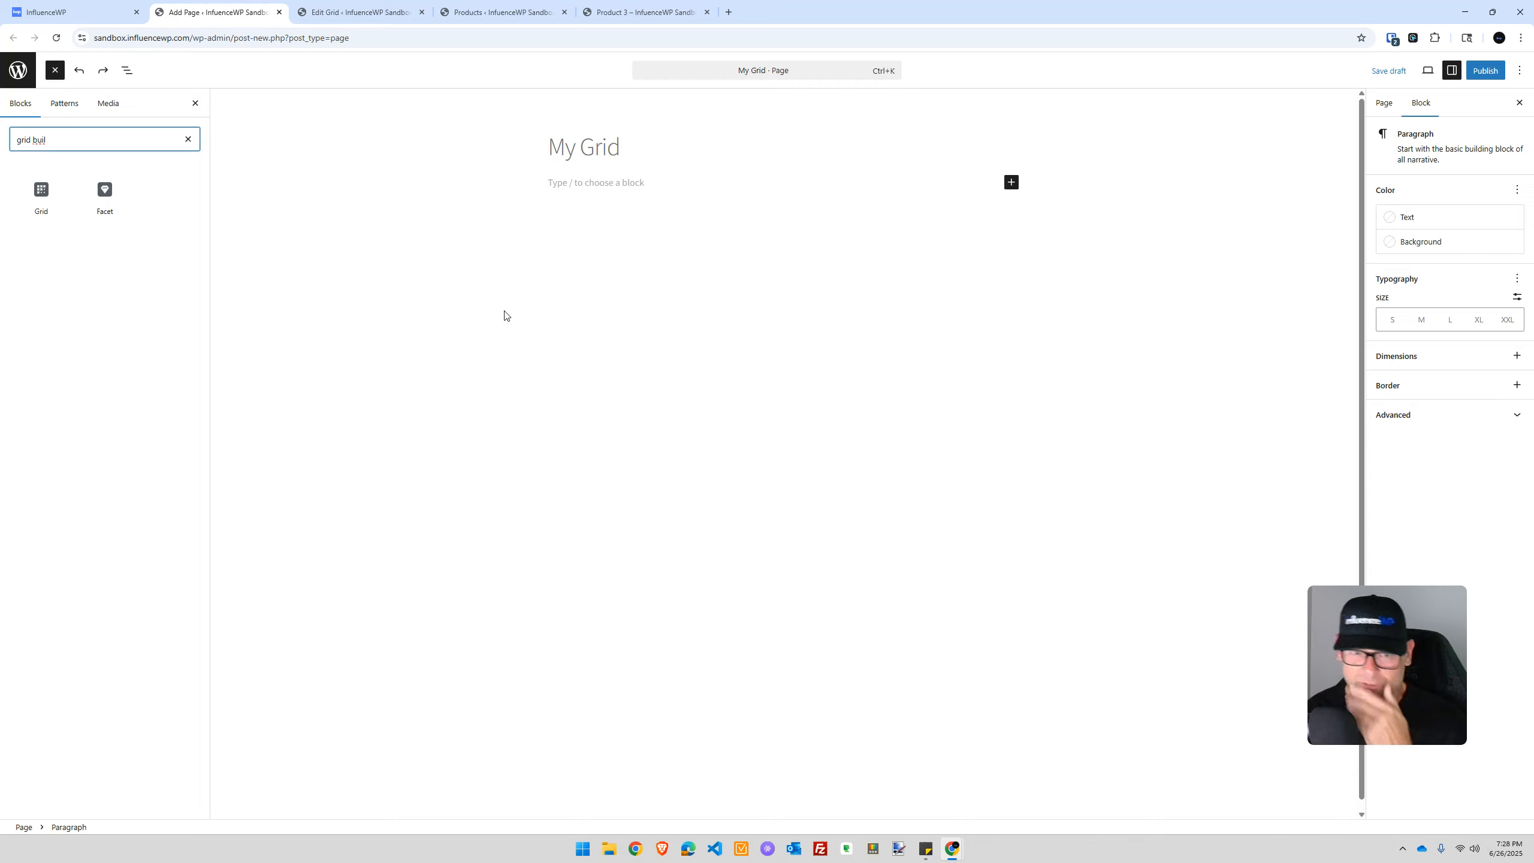
{"action": "left_click", "coordinate": [116, 195]}
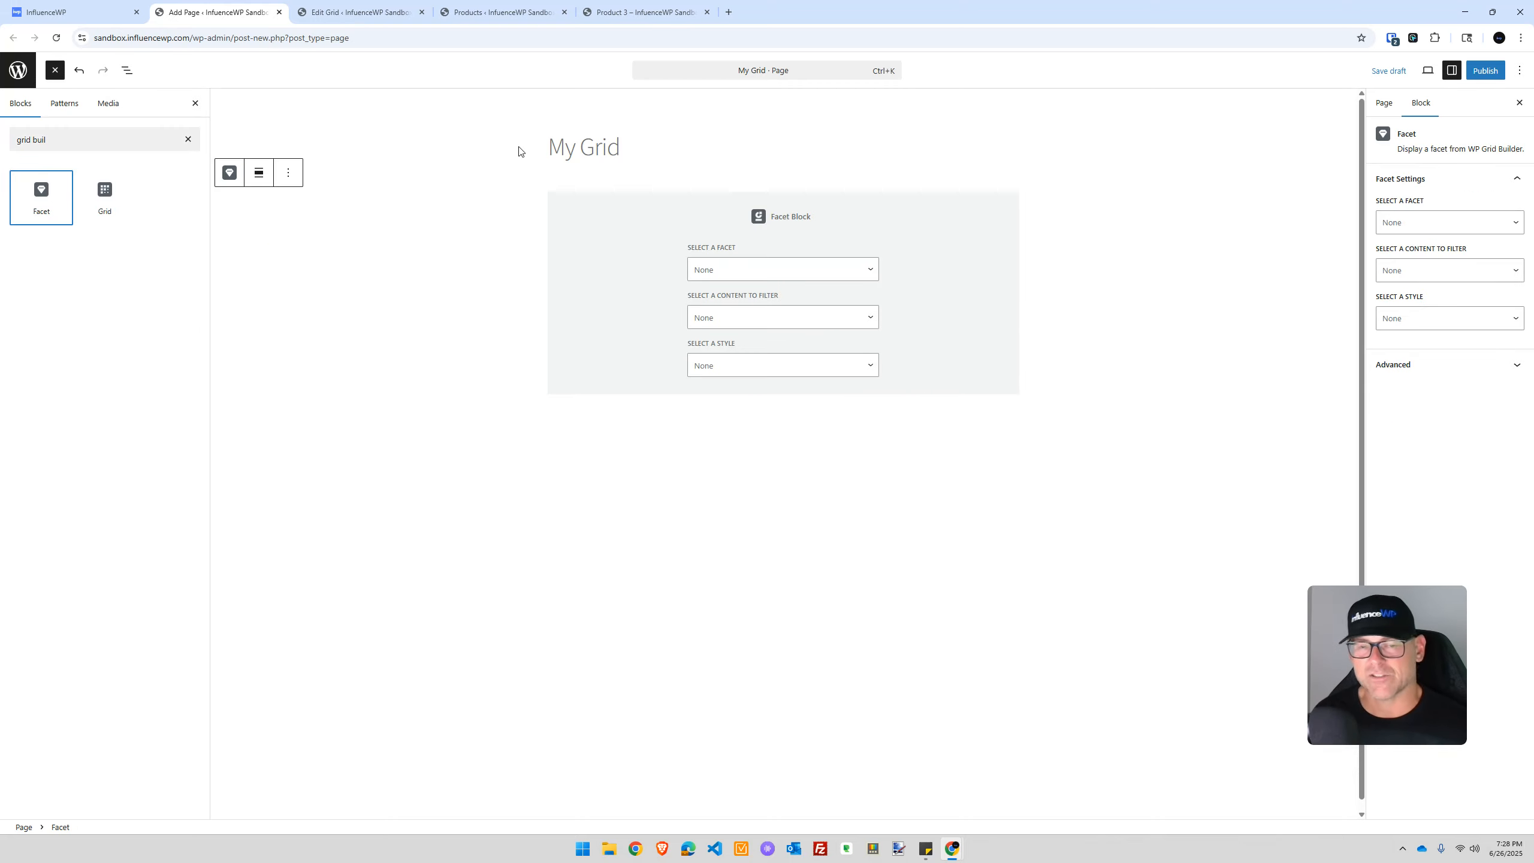
{"action": "left_click", "coordinate": [760, 271]}
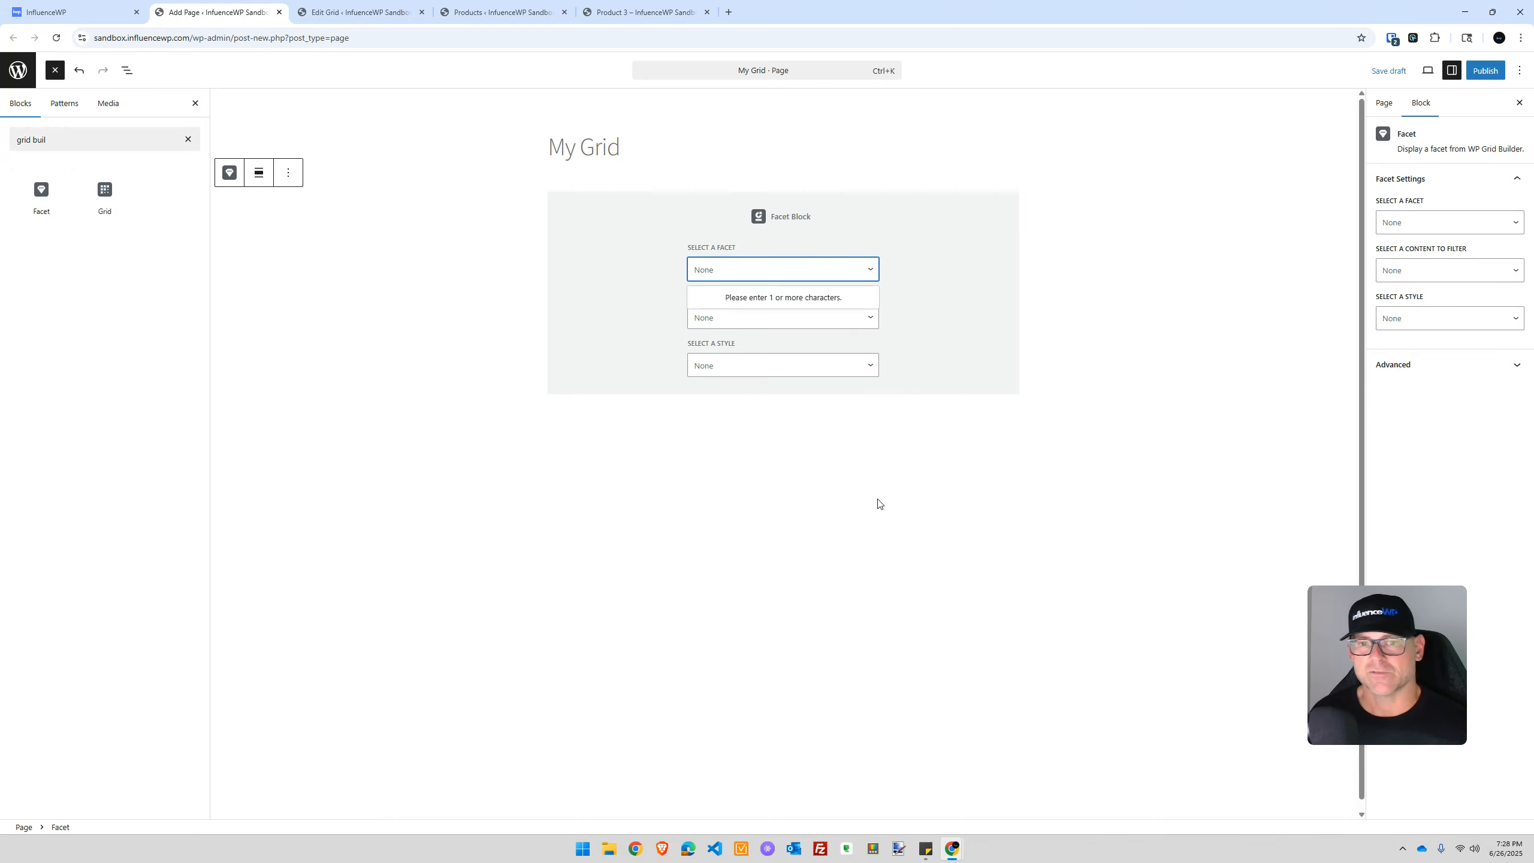
{"action": "left_click", "coordinate": [878, 503]}
{"action": "left_click", "coordinate": [746, 275]}
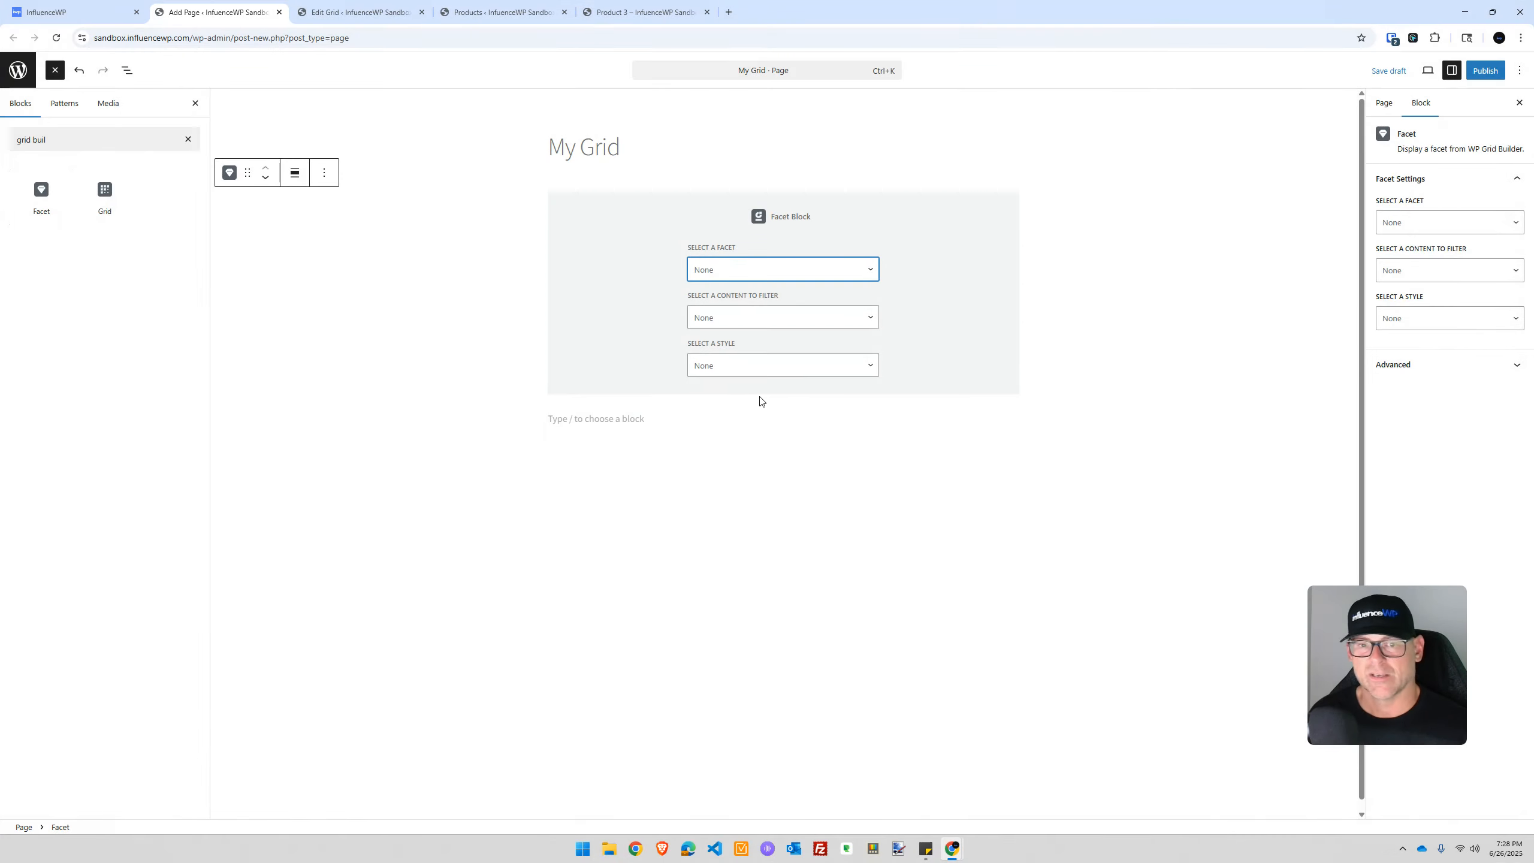
{"action": "left_click", "coordinate": [777, 426]}
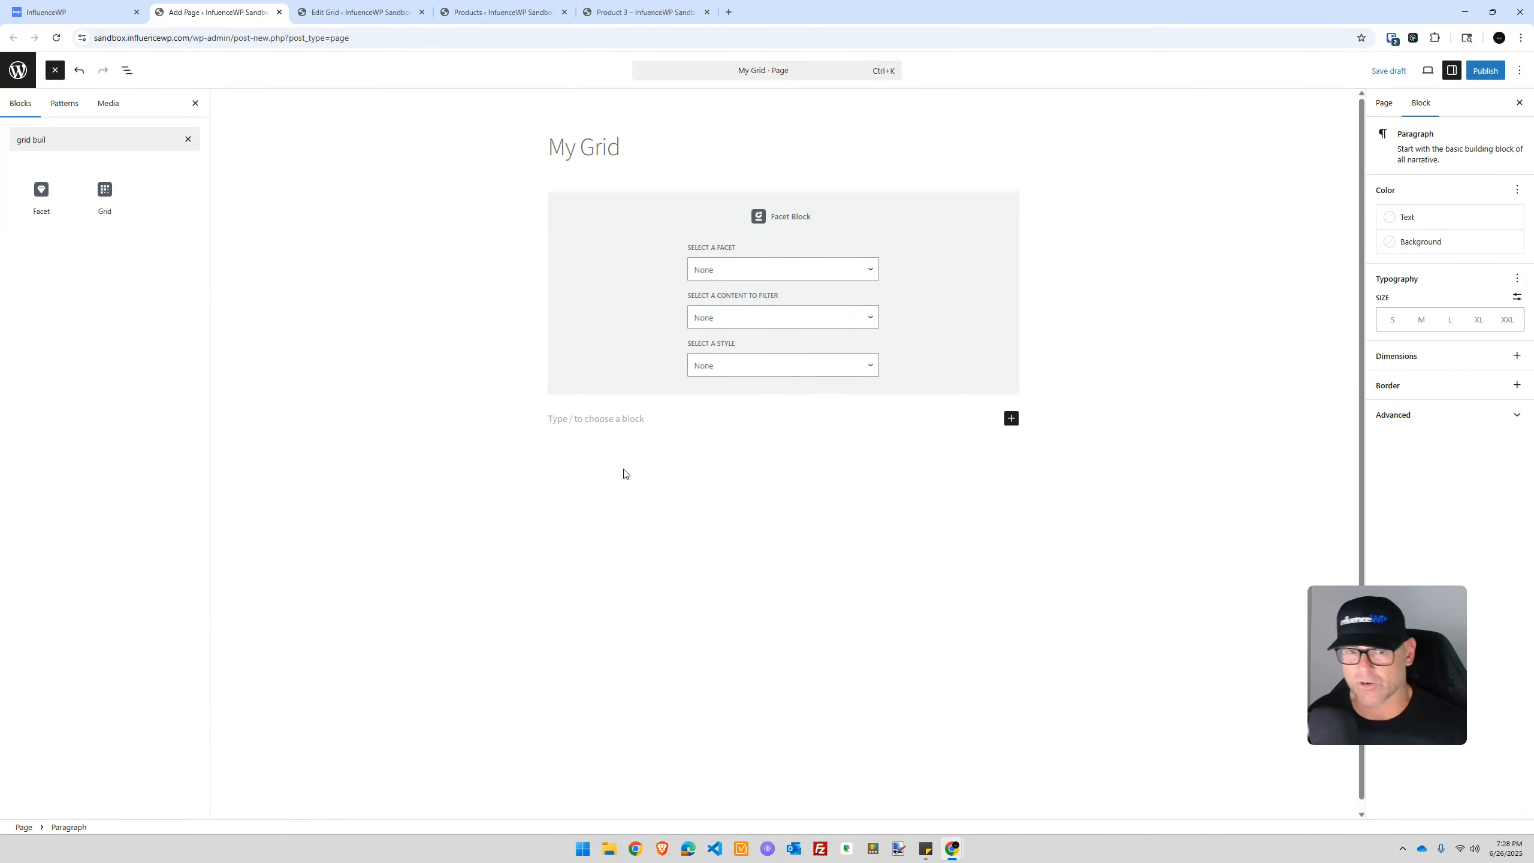
{"action": "left_click", "coordinate": [78, 70]}
{"action": "left_click", "coordinate": [78, 71]}
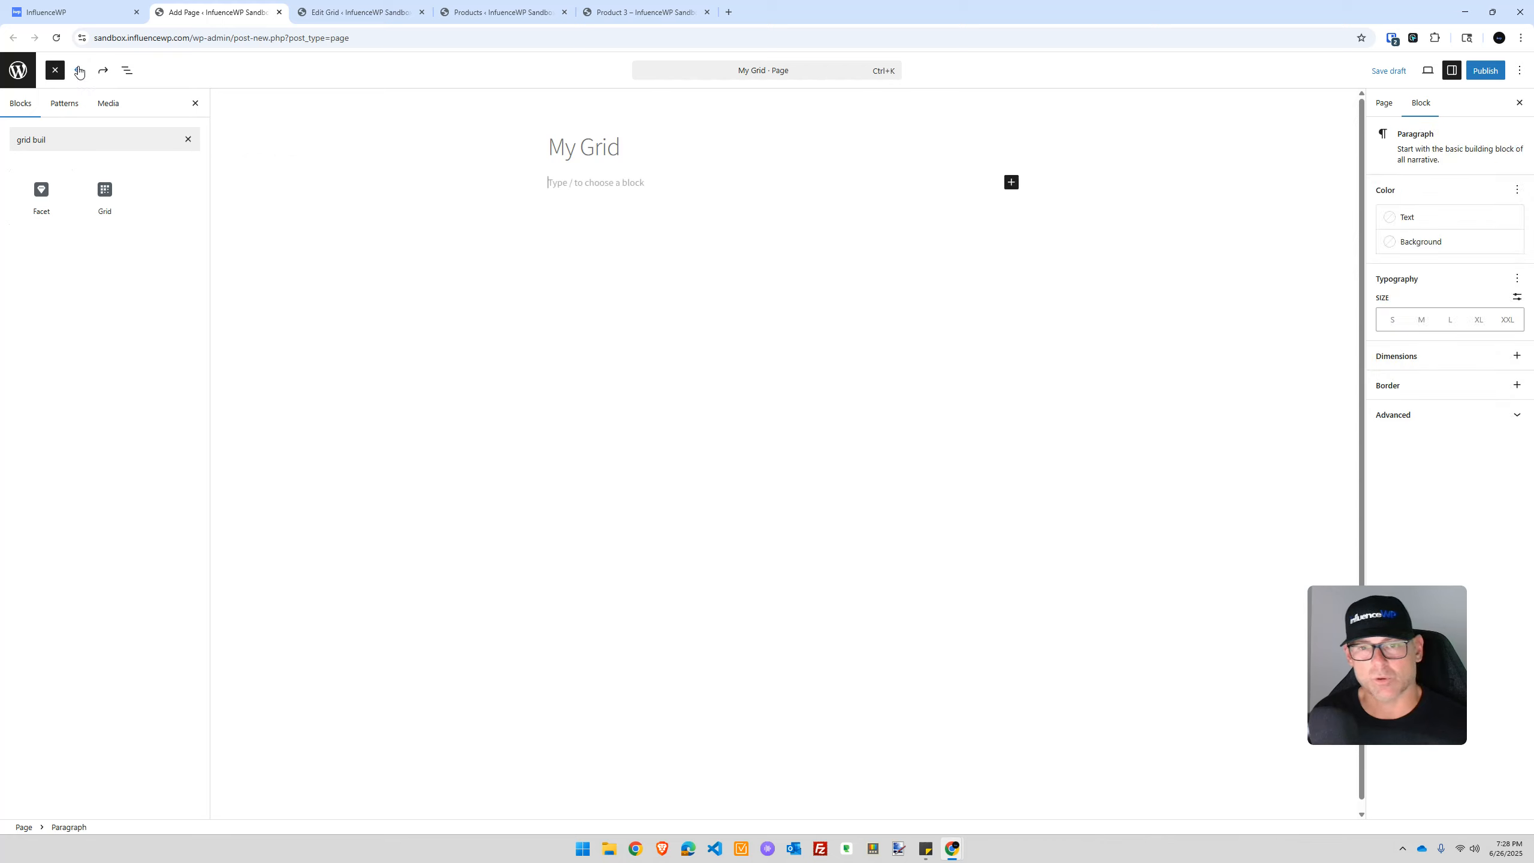
Insert a Shortcode block below the title containing [wpgb_grid id="3"]
{"action": "left_click", "coordinate": [607, 188]}
{"action": "type", "text": "/shor"}
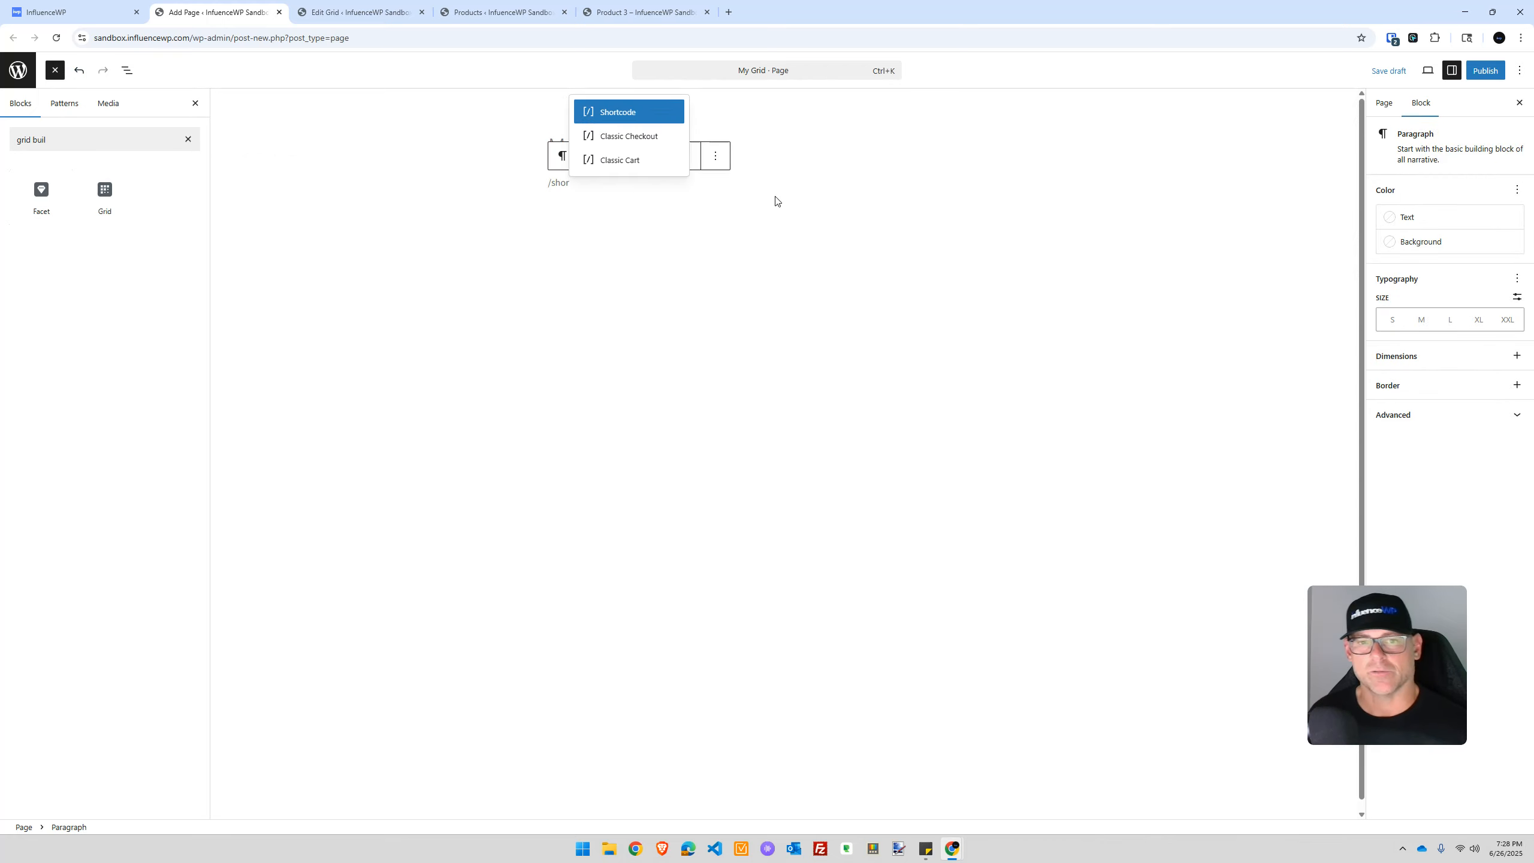
{"action": "key", "text": "Return"}
{"action": "type", "text": "[wpgb_grid id=\"3\"]"}
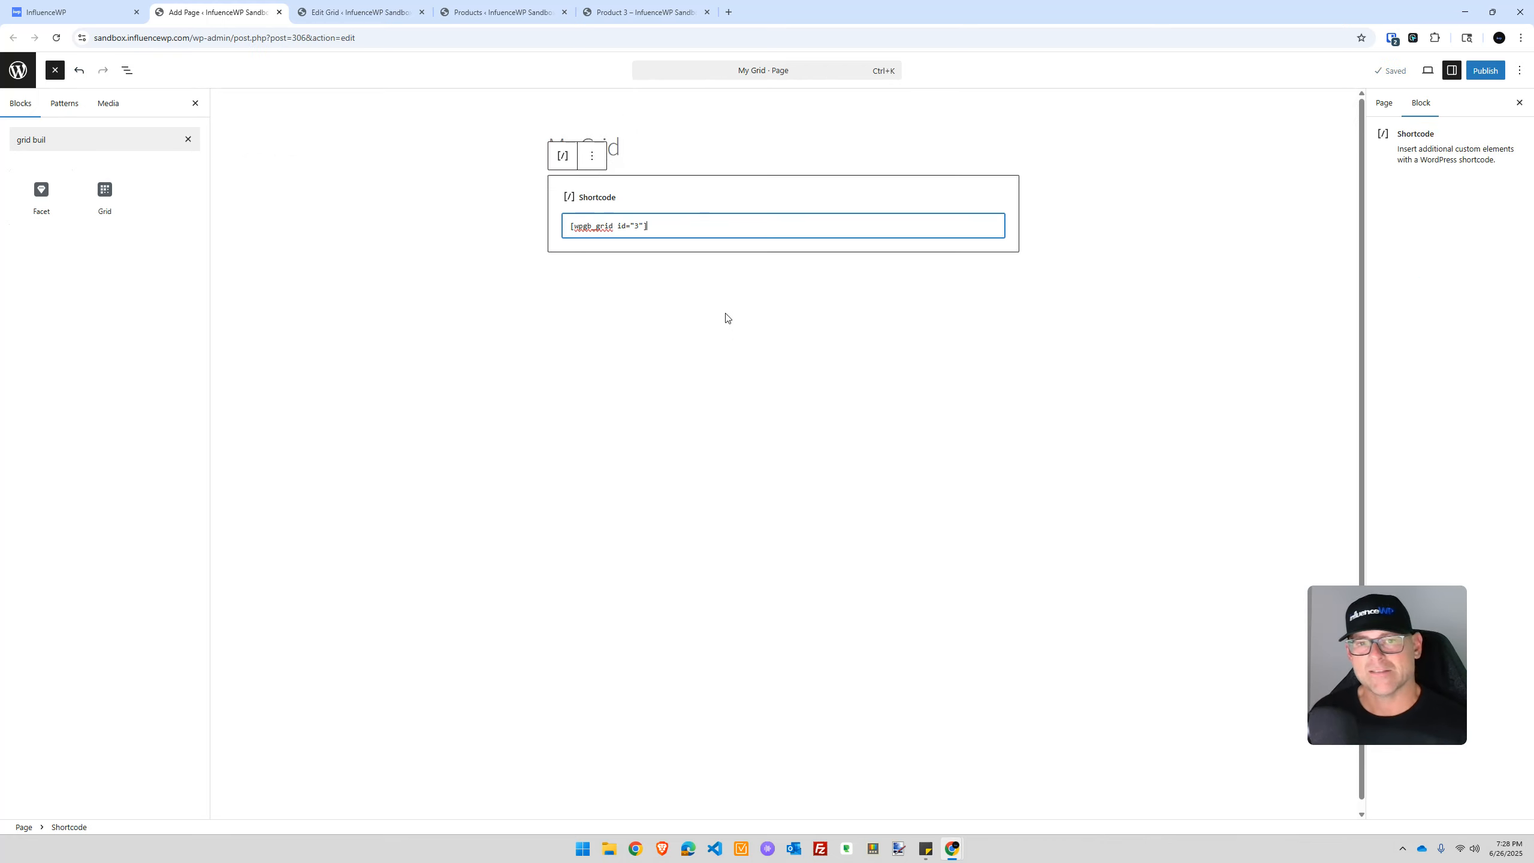
Publish the My Grid page and view it live in a new browser tab
{"action": "left_click", "coordinate": [1485, 70]}
{"action": "left_click", "coordinate": [1484, 70]}
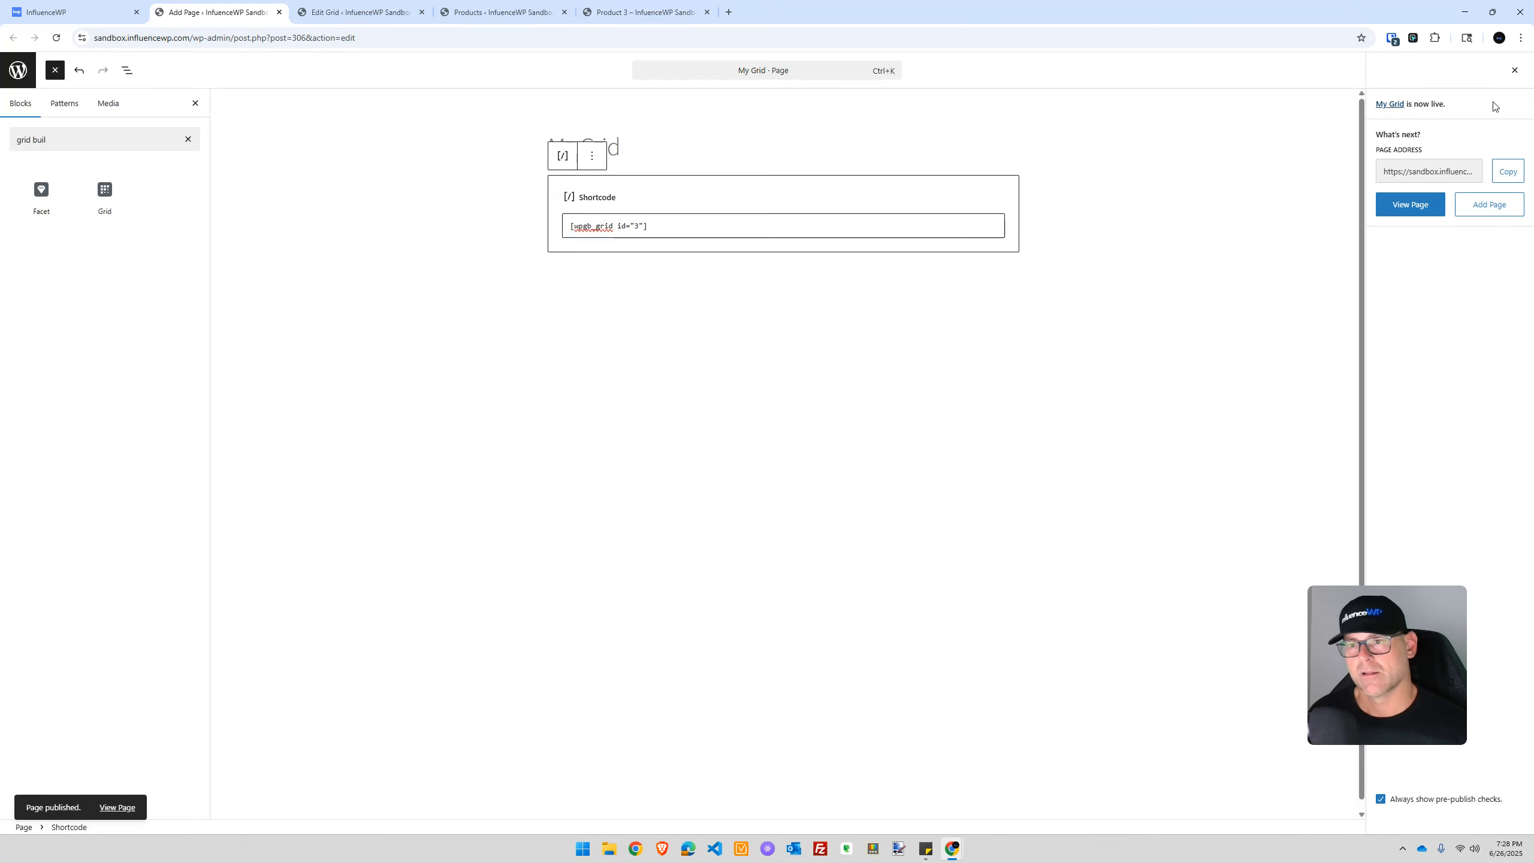
{"action": "right_click", "coordinate": [1413, 206]}
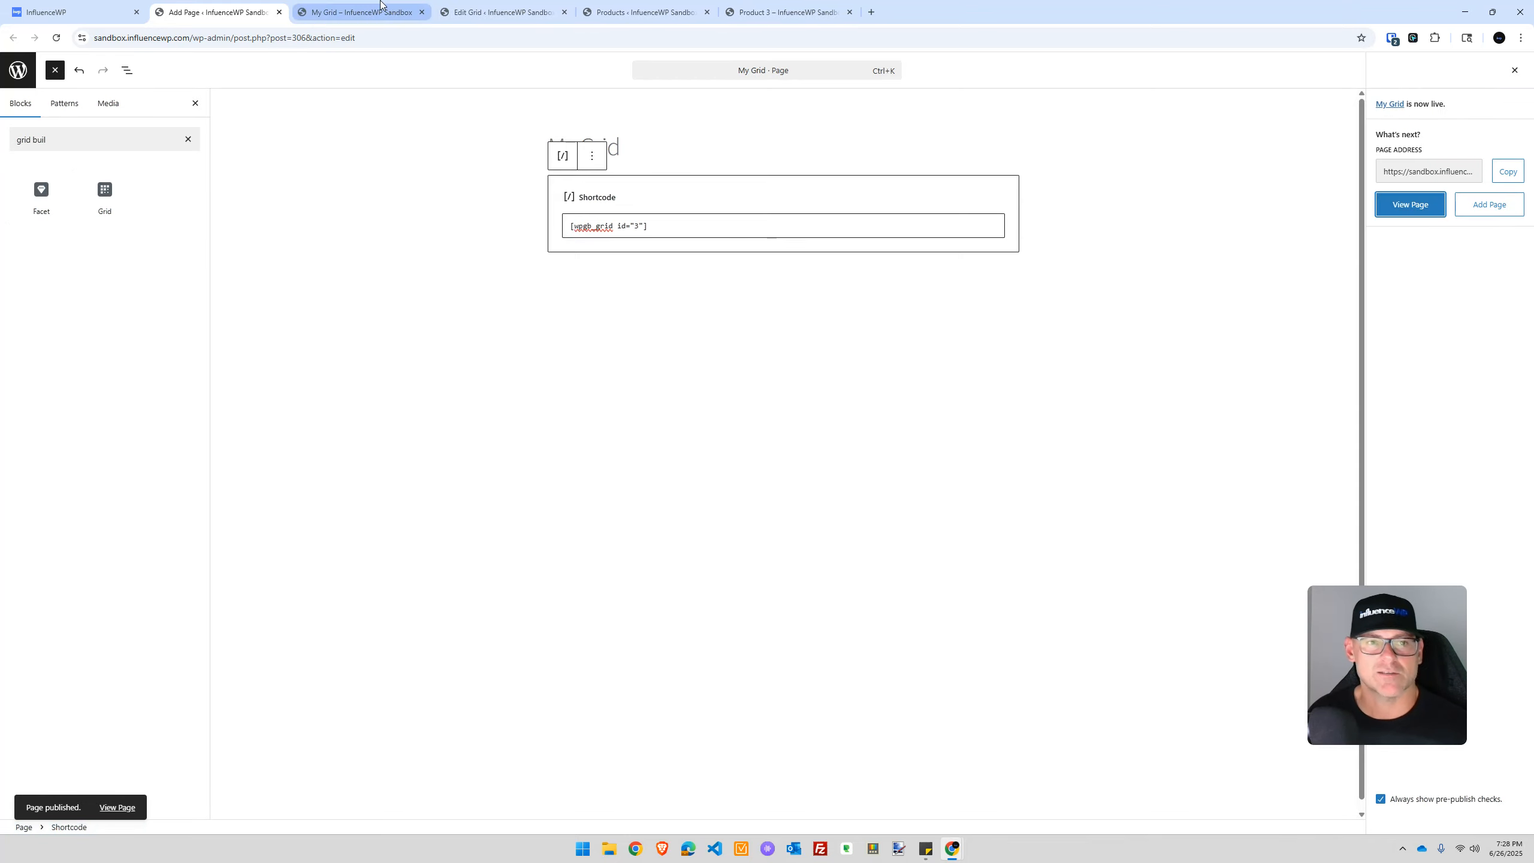
{"action": "left_click", "coordinate": [366, 9]}
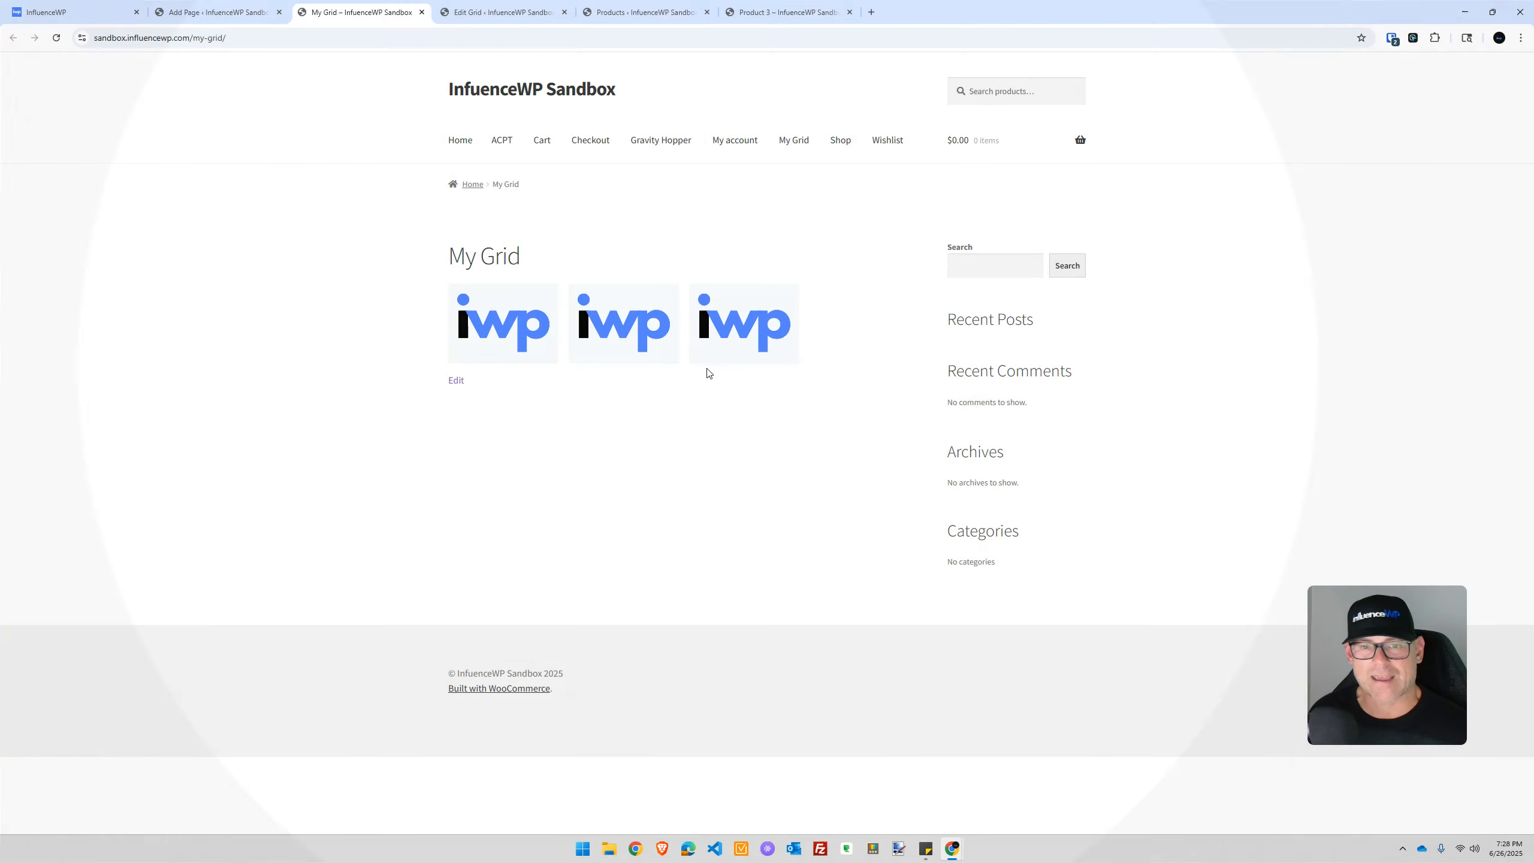
Return to the eCommerce Demo grid, review its Layout settings and check the list of all facets
{"action": "left_click", "coordinate": [796, 8]}
{"action": "left_click", "coordinate": [681, 8]}
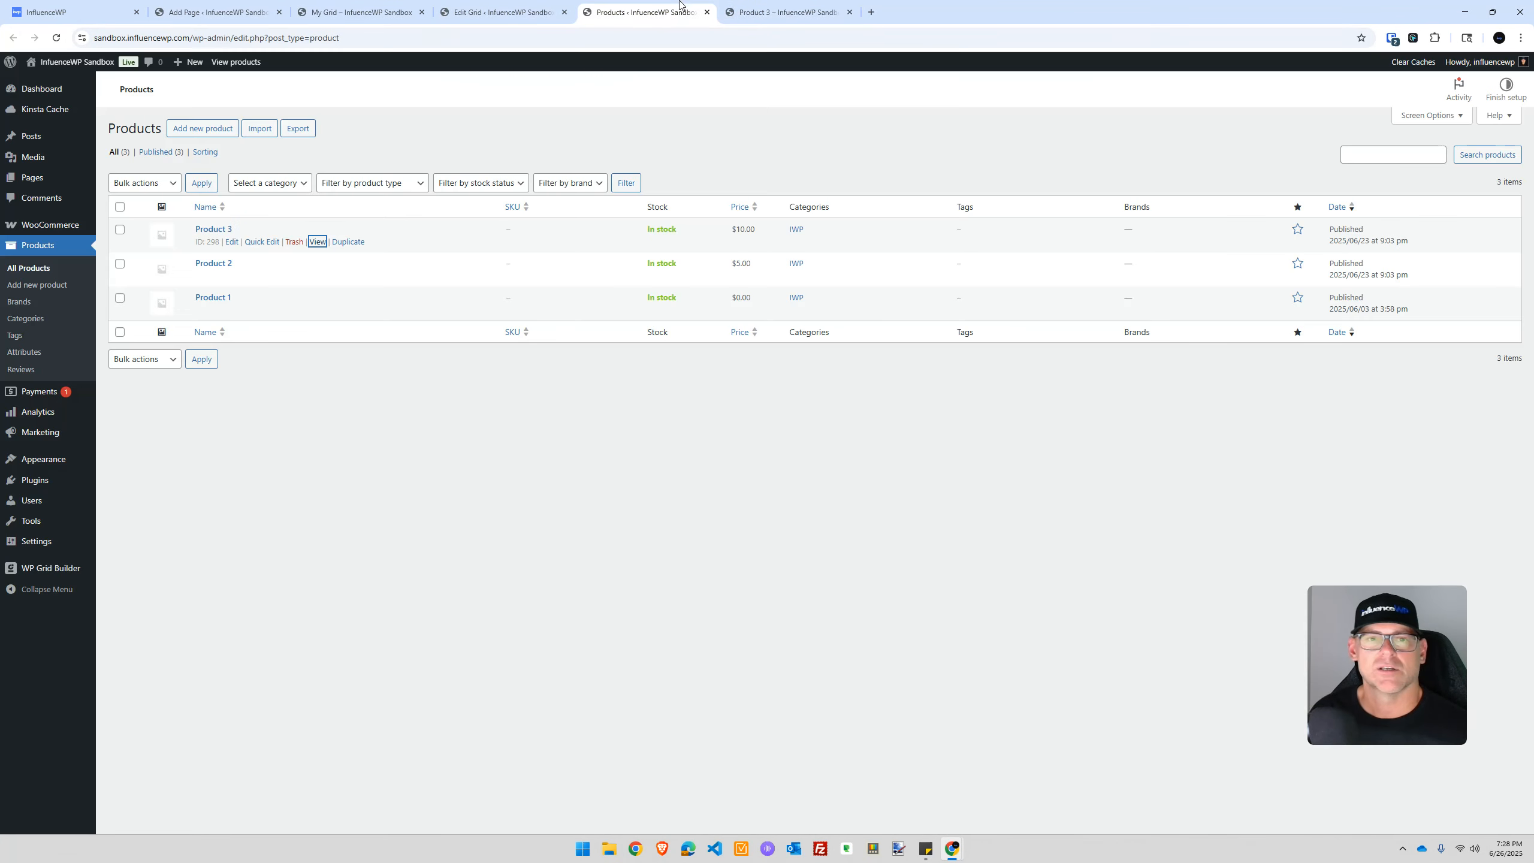
{"action": "left_click", "coordinate": [502, 8]}
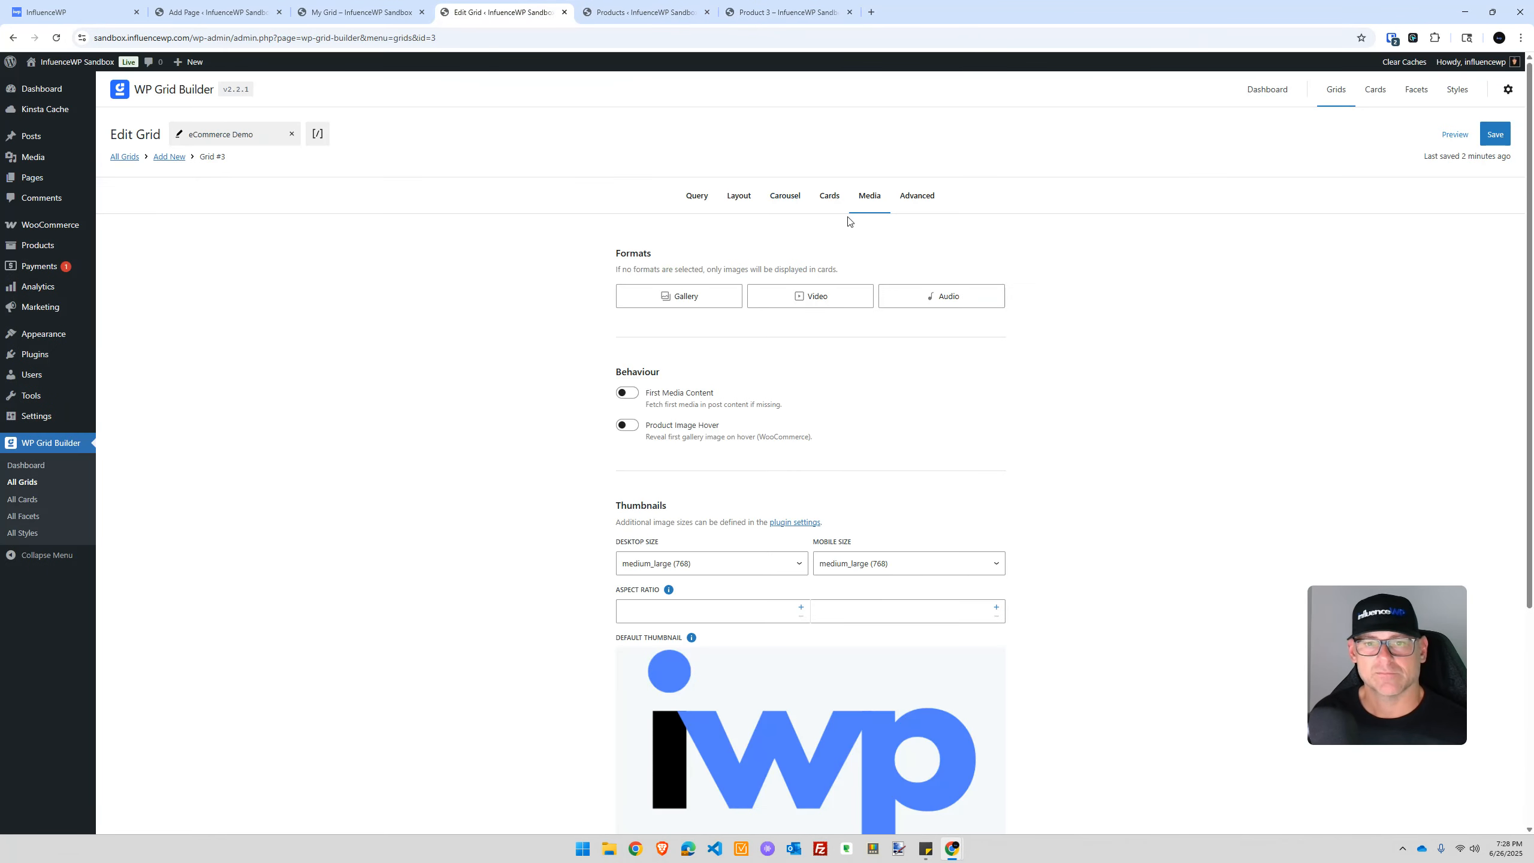
{"action": "left_click", "coordinate": [737, 197]}
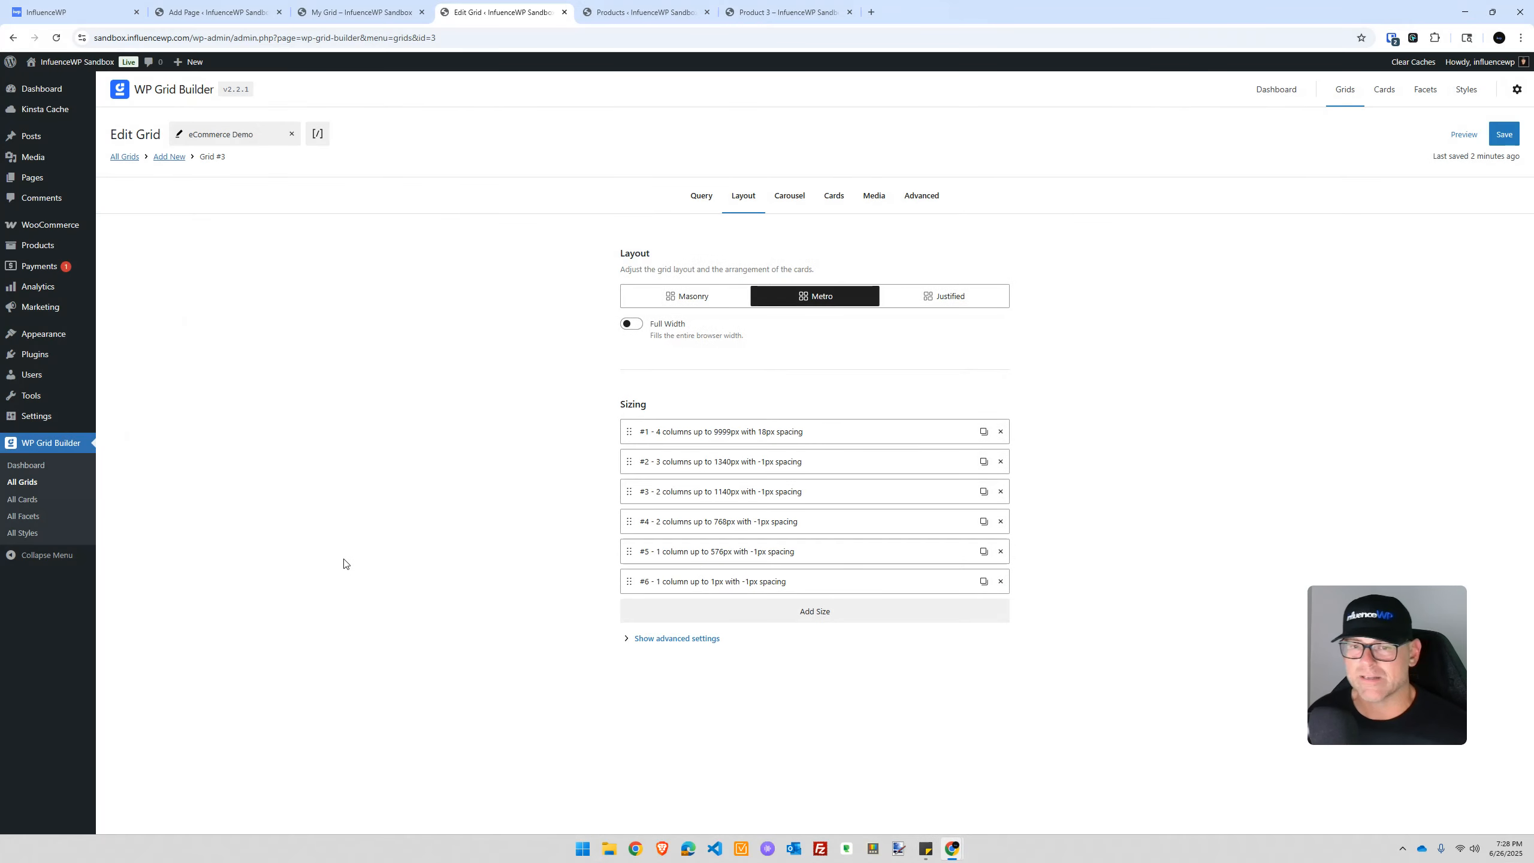
{"action": "left_click", "coordinate": [18, 516]}
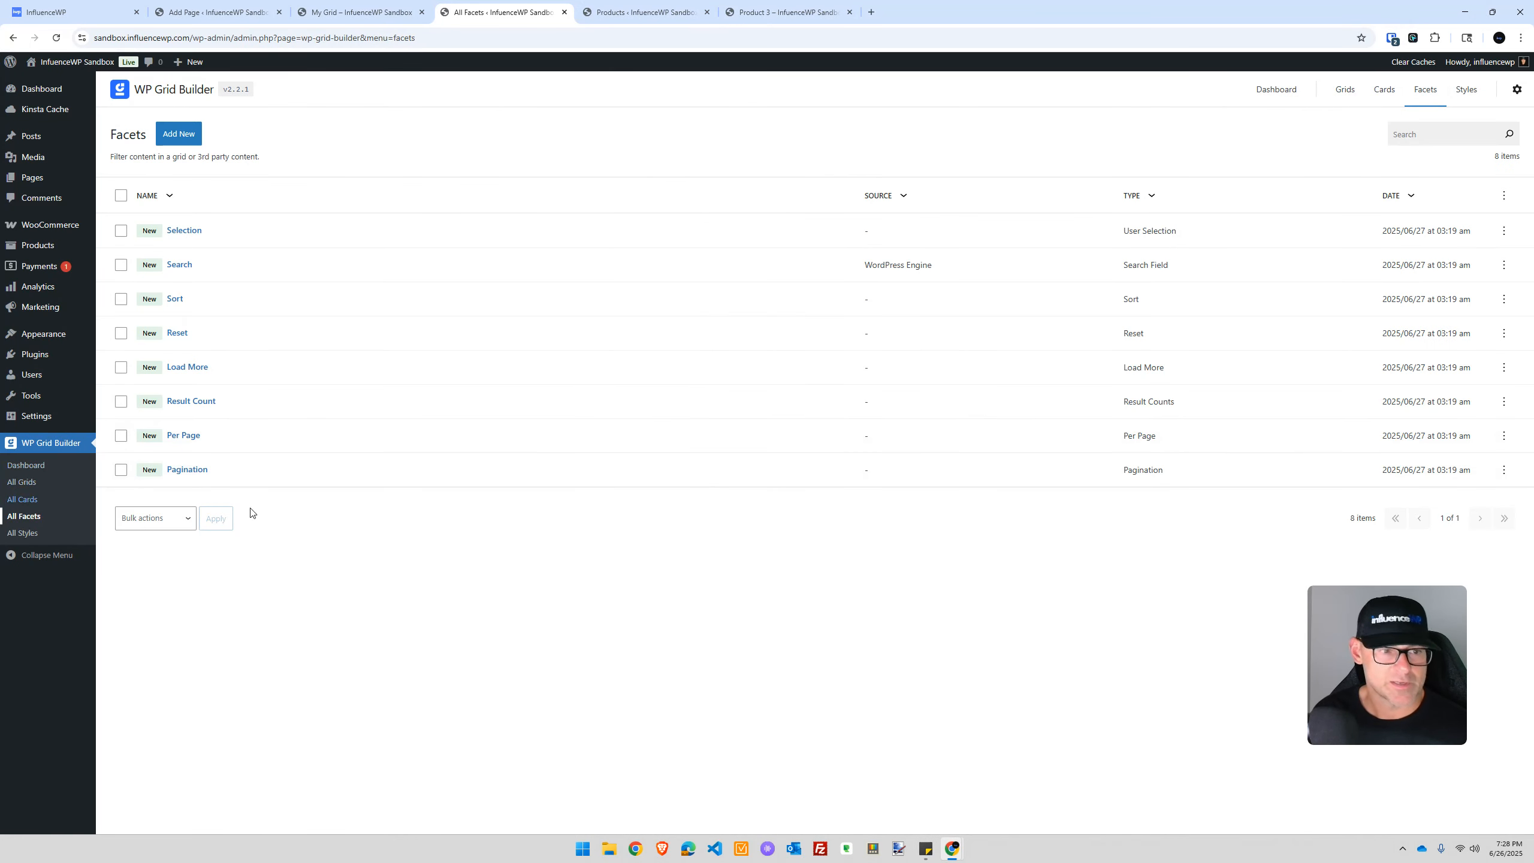
Reopen the eCommerce Demo grid, show its advanced layout settings and open the Left Sidebar area's facet options in the builder
{"action": "left_click", "coordinate": [22, 482]}
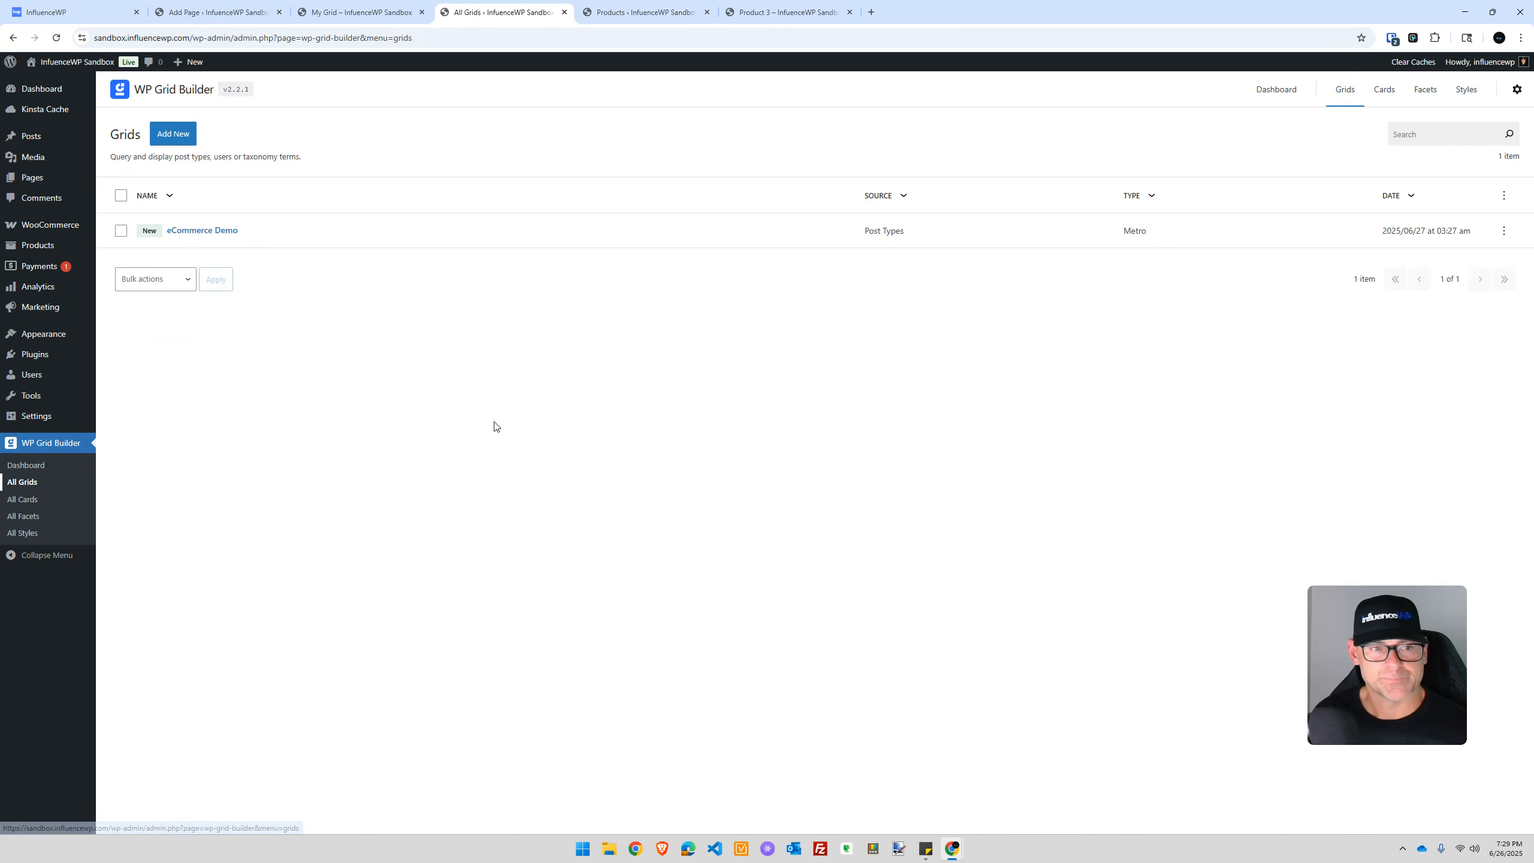
{"action": "left_click", "coordinate": [181, 232]}
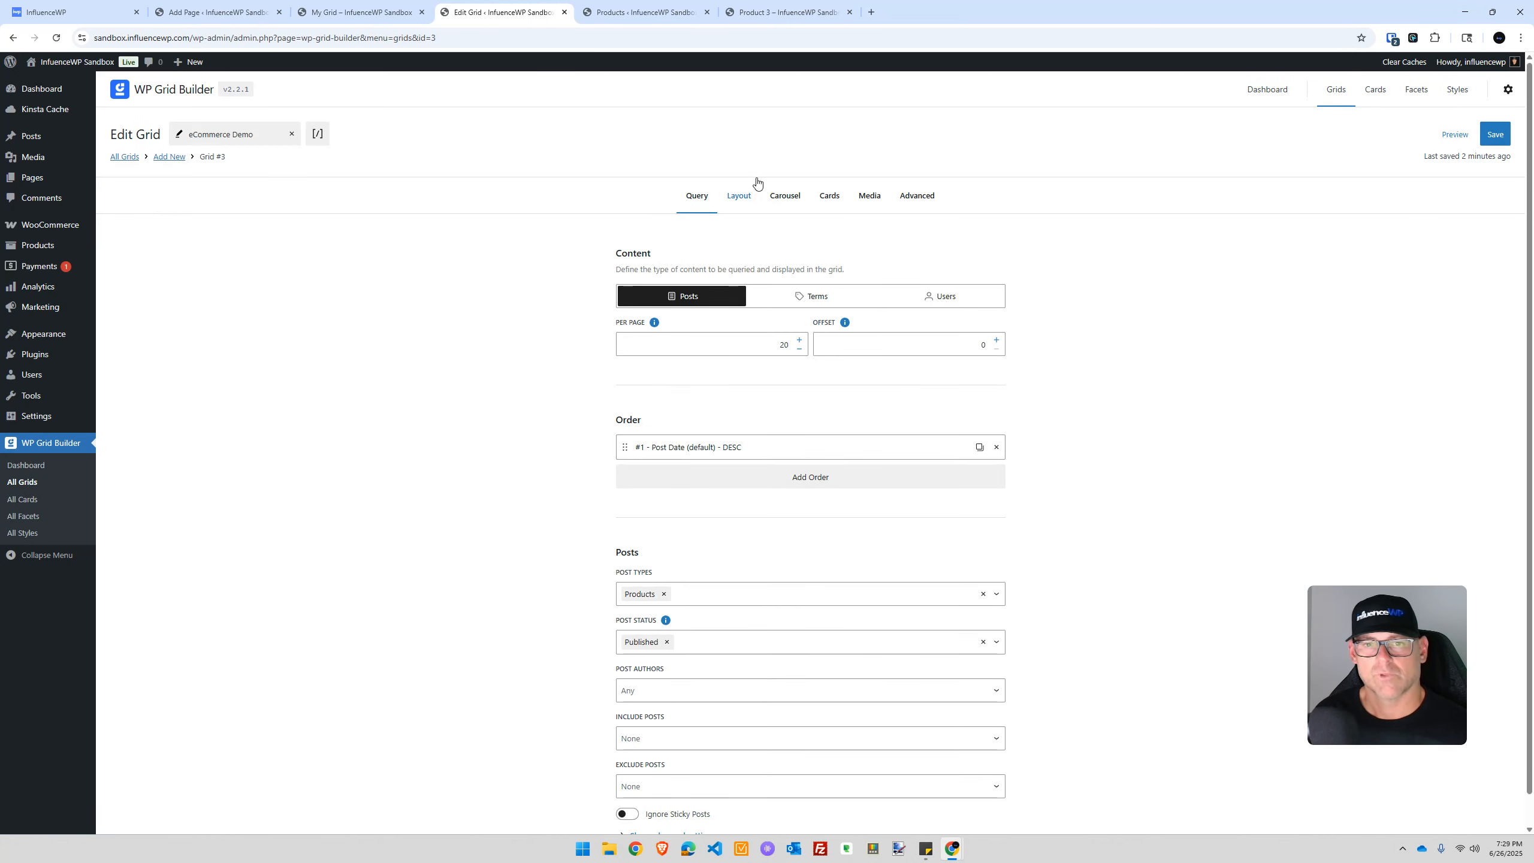
{"action": "left_click", "coordinate": [740, 196]}
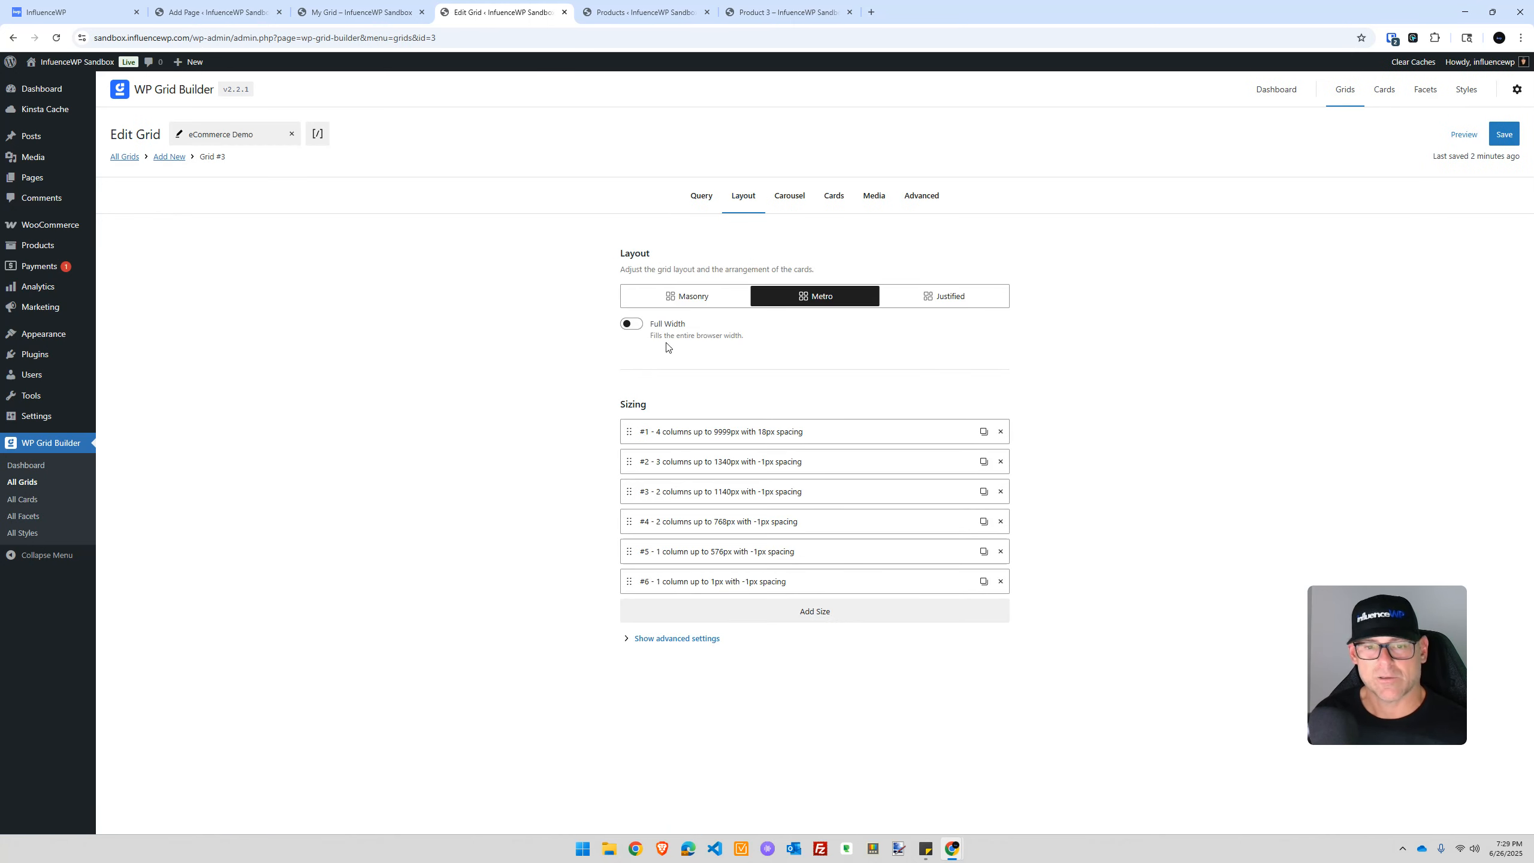
{"action": "left_click", "coordinate": [700, 638]}
{"action": "scroll", "coordinate": [532, 670], "scroll_direction": "down", "scroll_amount": 4}
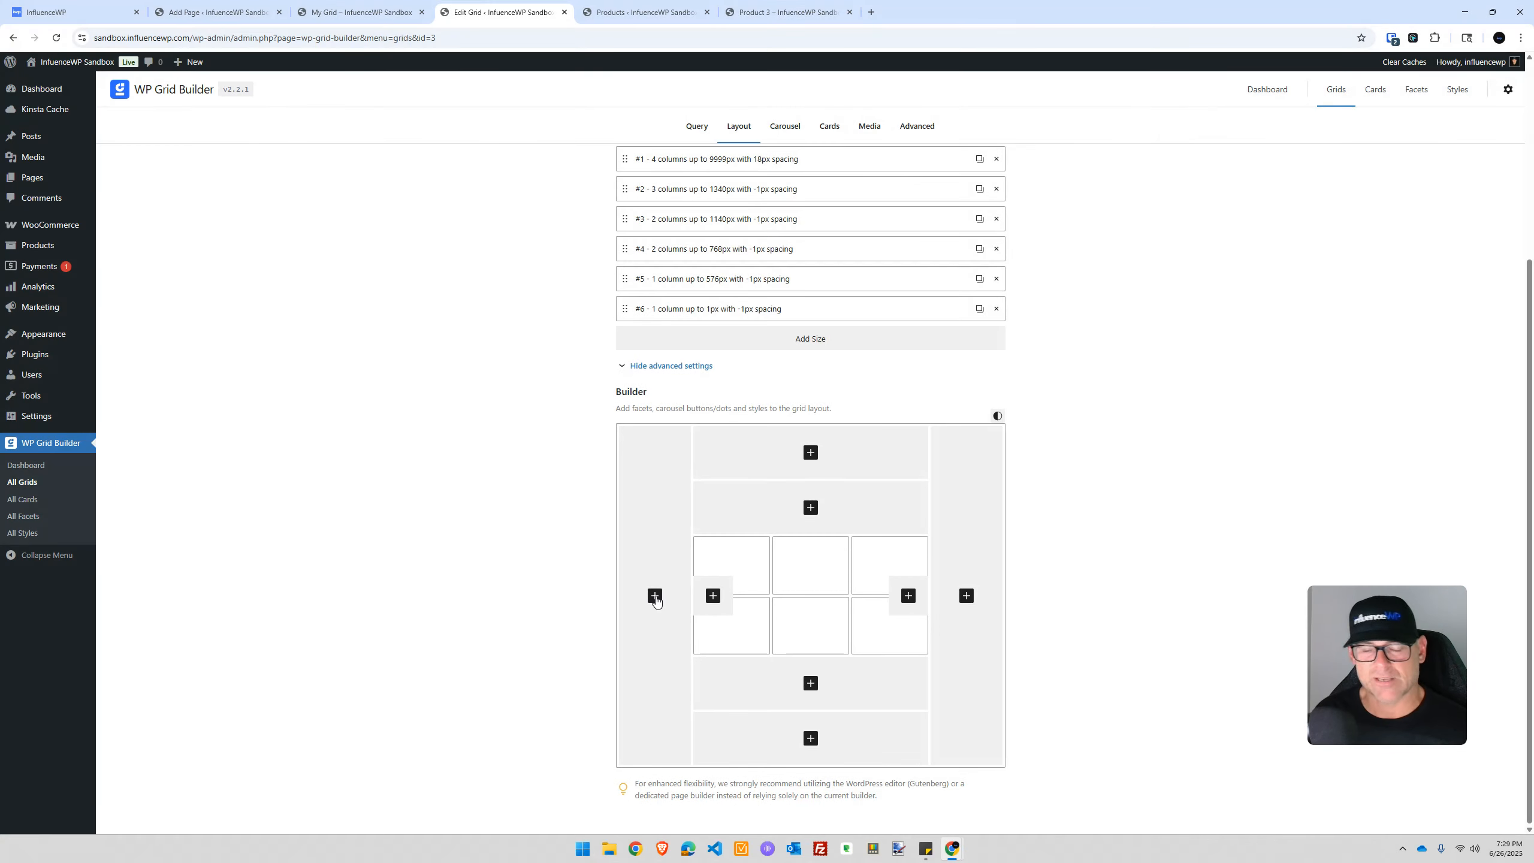
{"action": "left_click", "coordinate": [656, 597]}
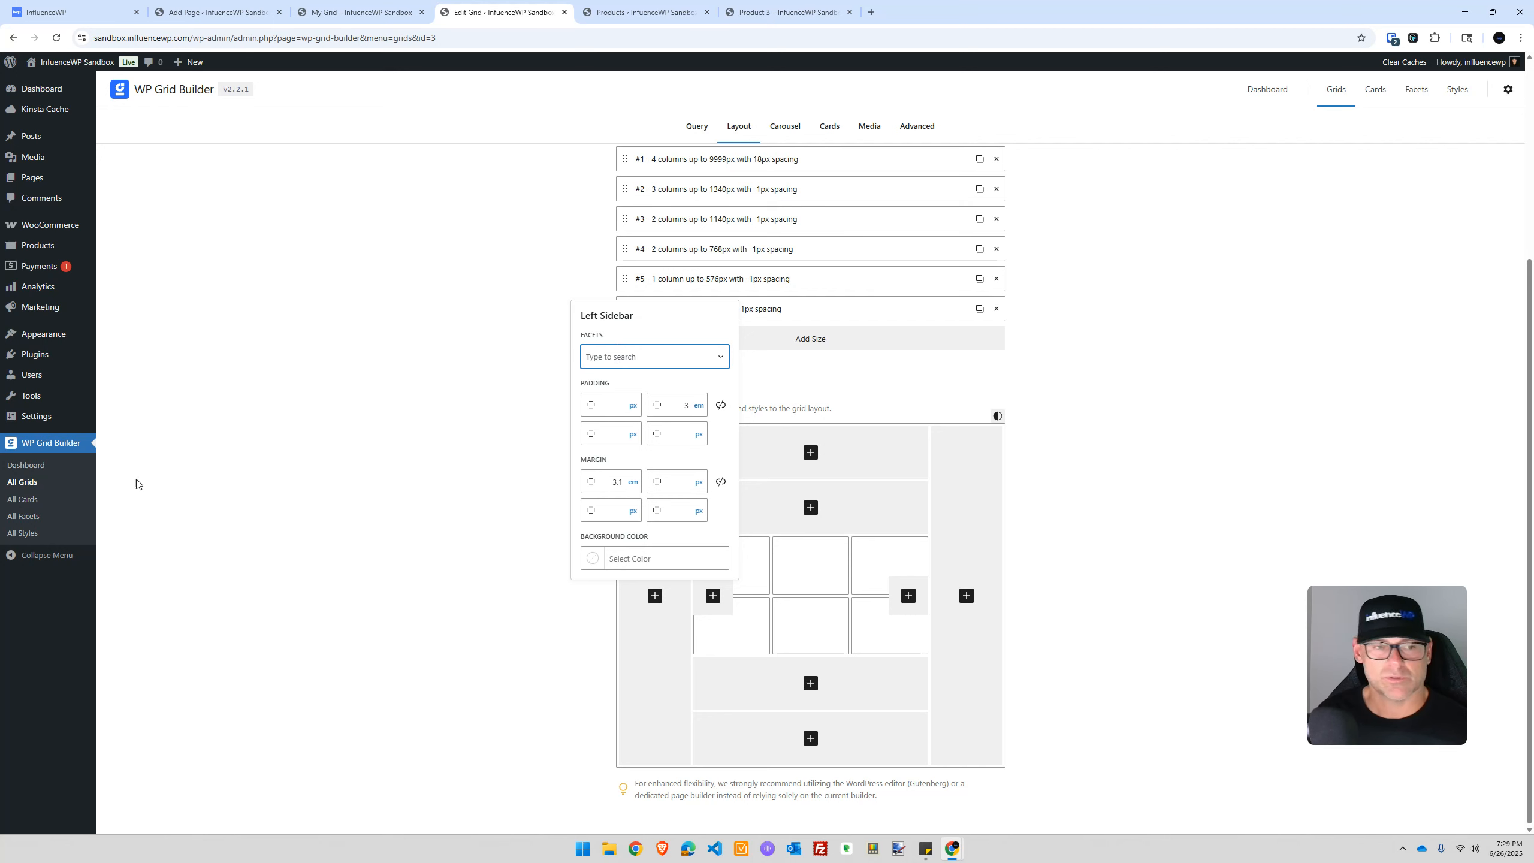
Open the list of all facets in a separate browser tab and review the available facets
{"action": "right_click", "coordinate": [25, 517]}
{"action": "left_click", "coordinate": [90, 531]}
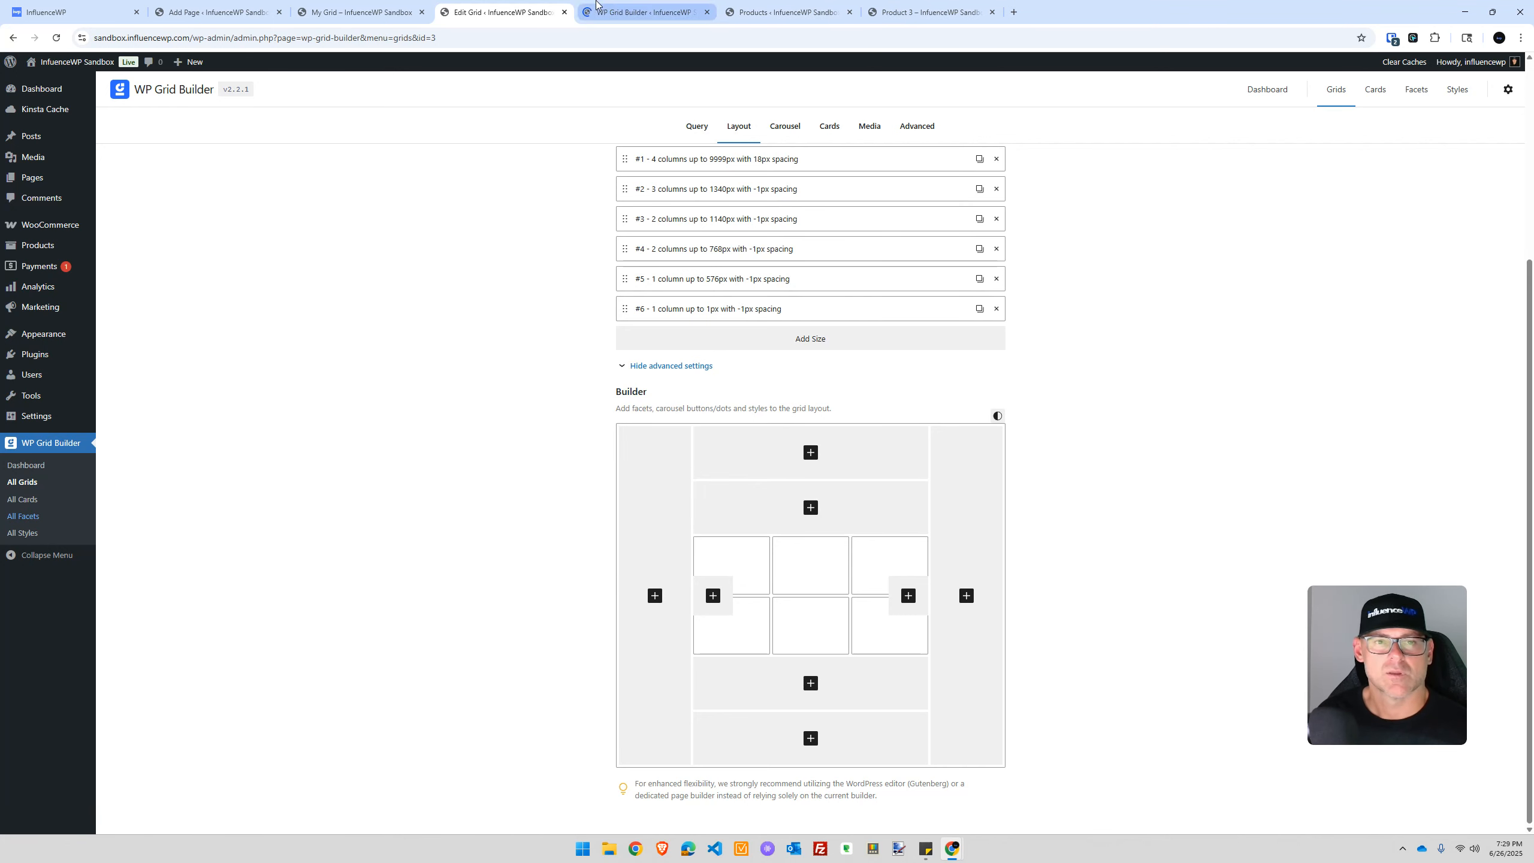
{"action": "left_click", "coordinate": [487, 18]}
{"action": "mouse_move", "coordinate": [190, 301]}
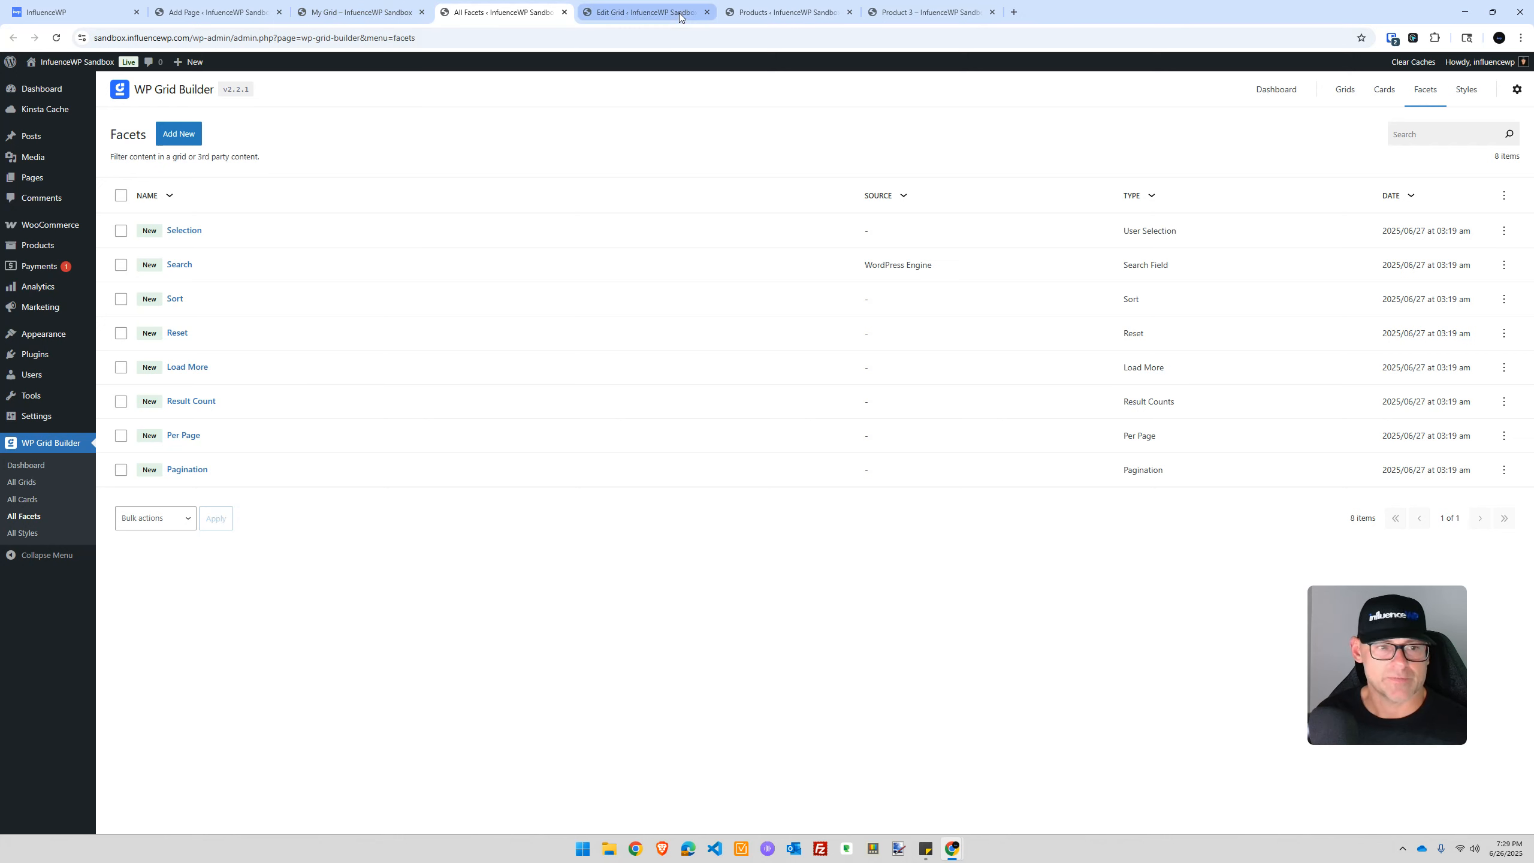
{"action": "mouse_move", "coordinate": [188, 231]}
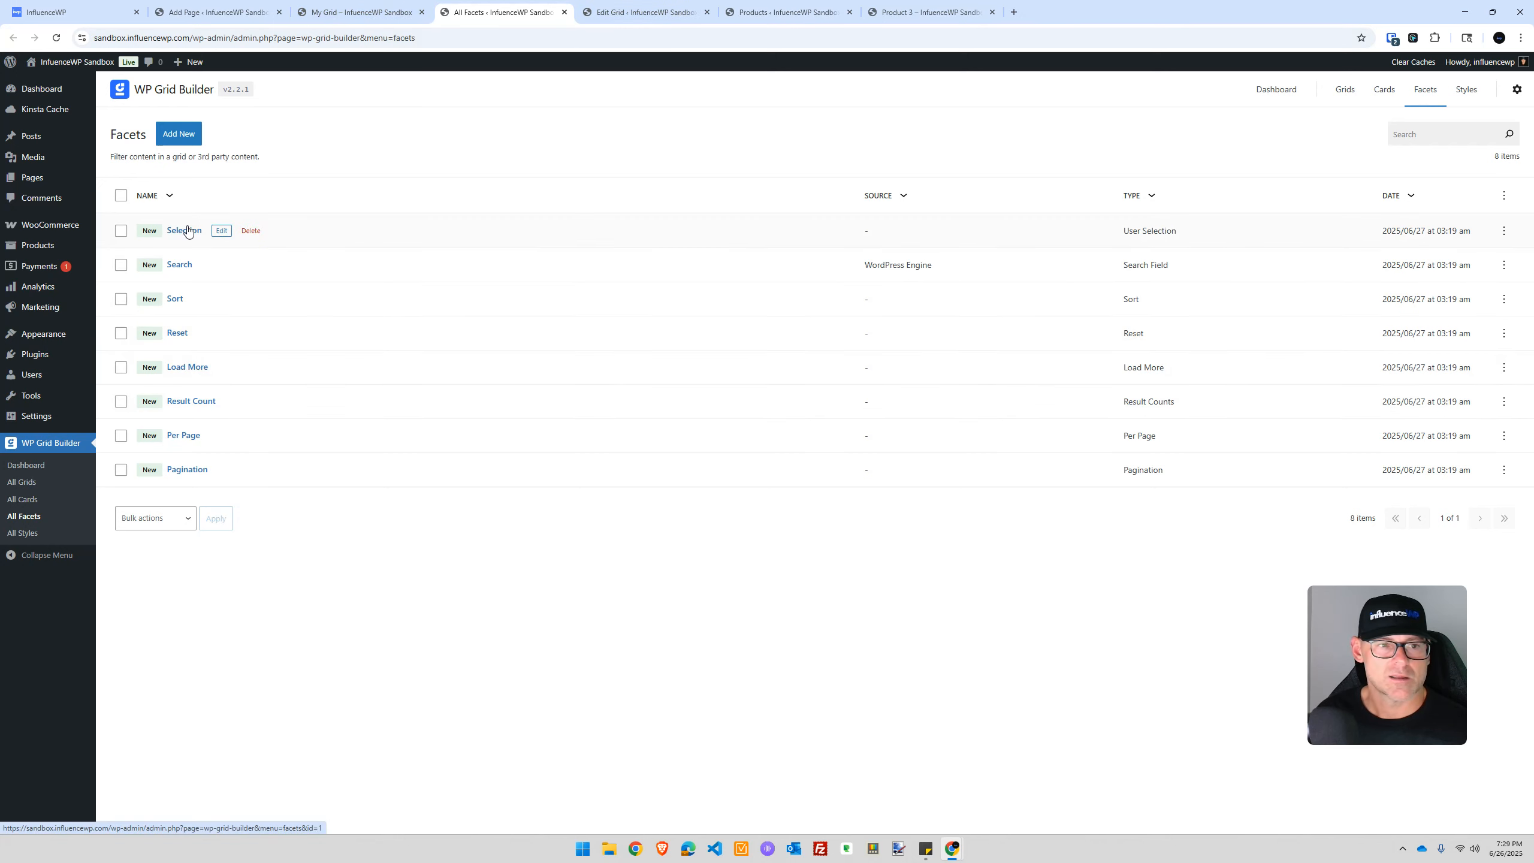
Add the Sort facet to the Left Sidebar area of the eCommerce Demo grid's layout builder
{"action": "left_click", "coordinate": [691, 8]}
{"action": "left_click", "coordinate": [656, 597]}
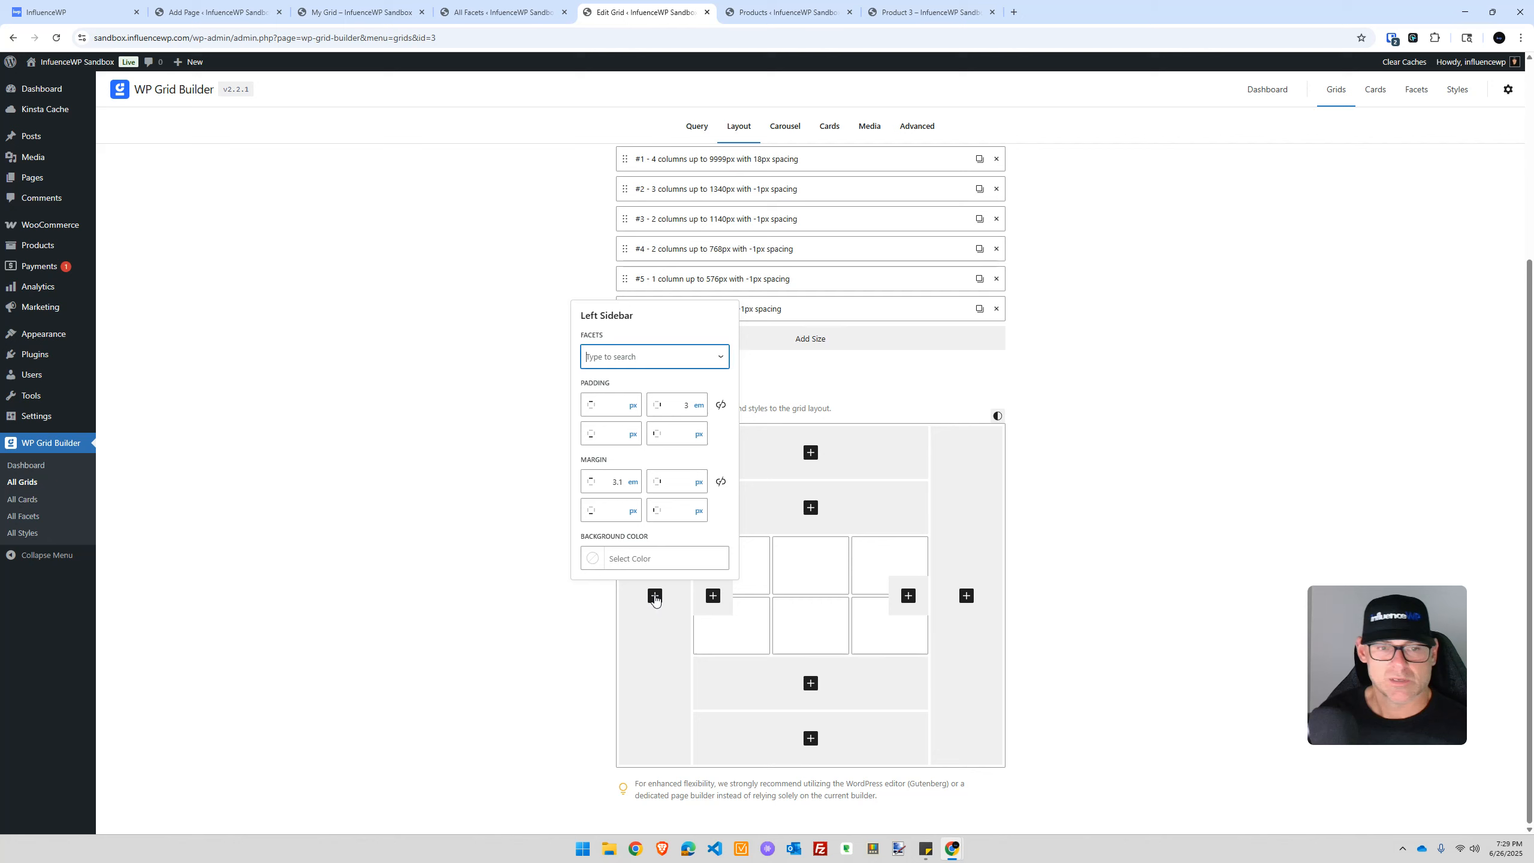
{"action": "type", "text": "sort"}
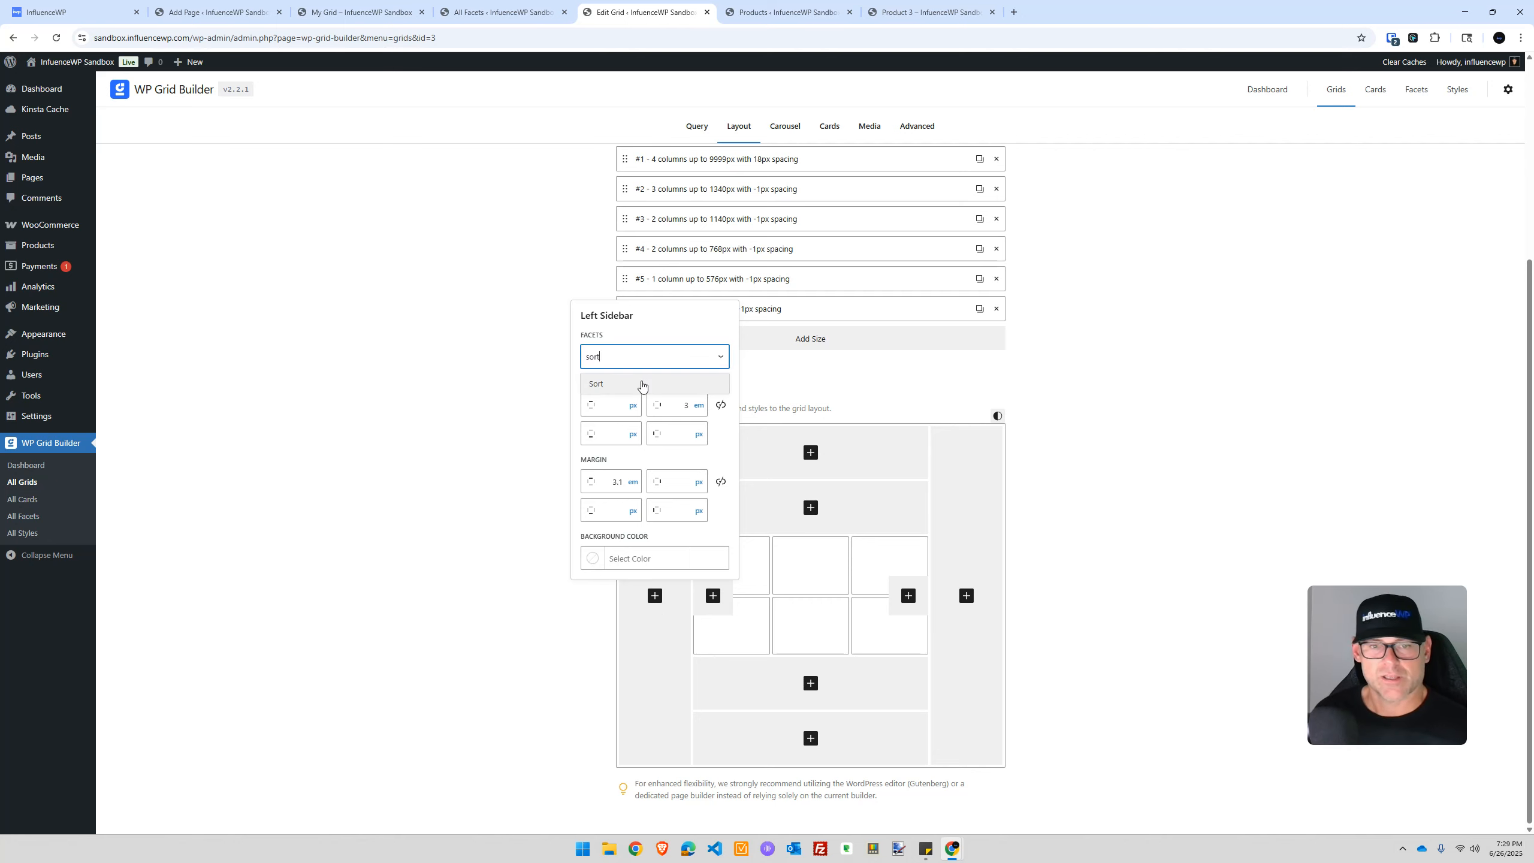
{"action": "left_click", "coordinate": [642, 384]}
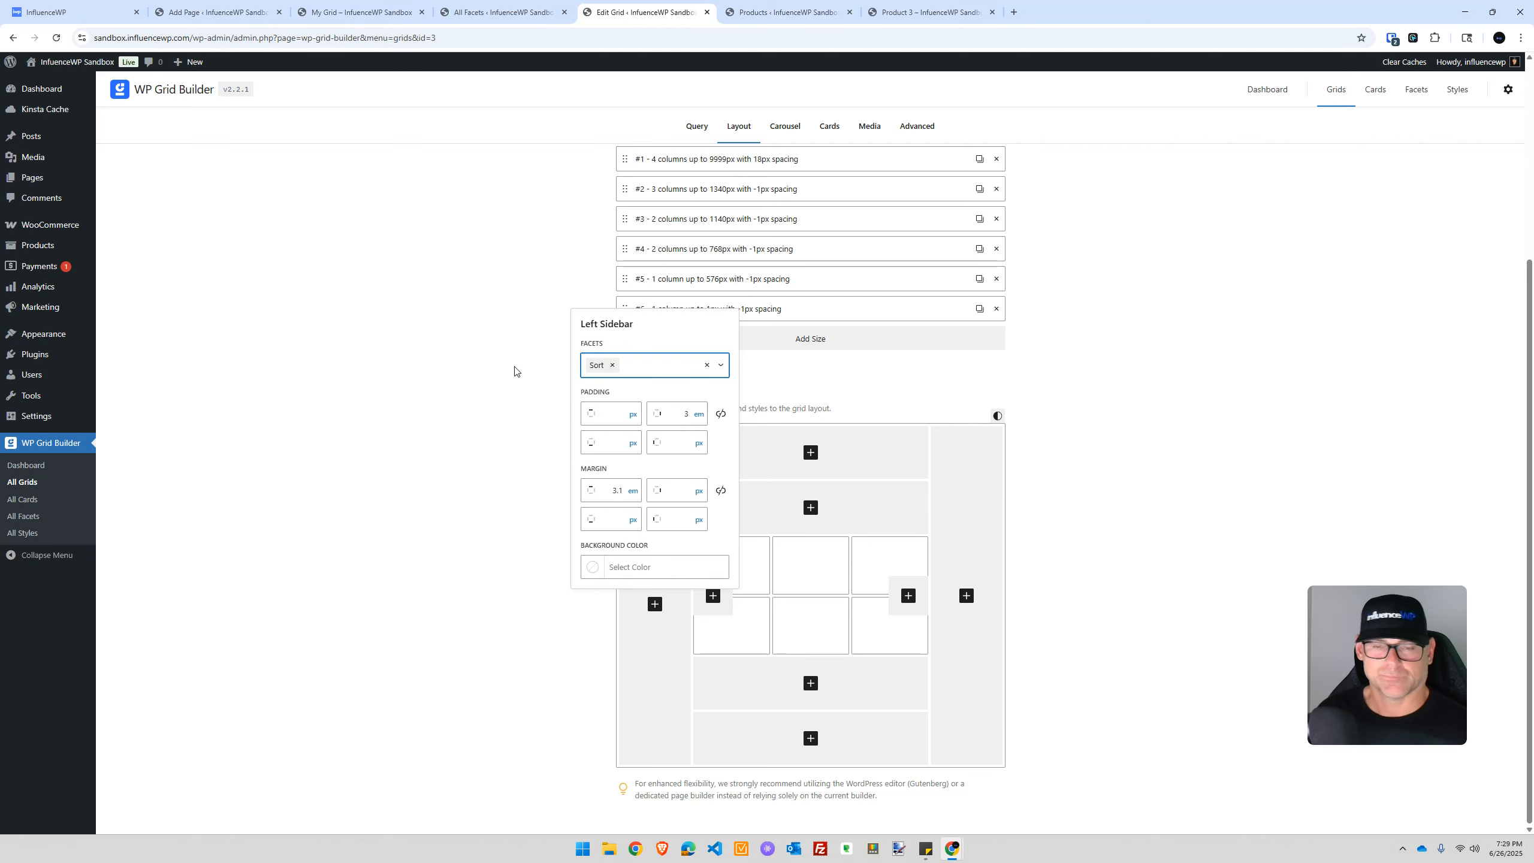
{"action": "left_click", "coordinate": [508, 406]}
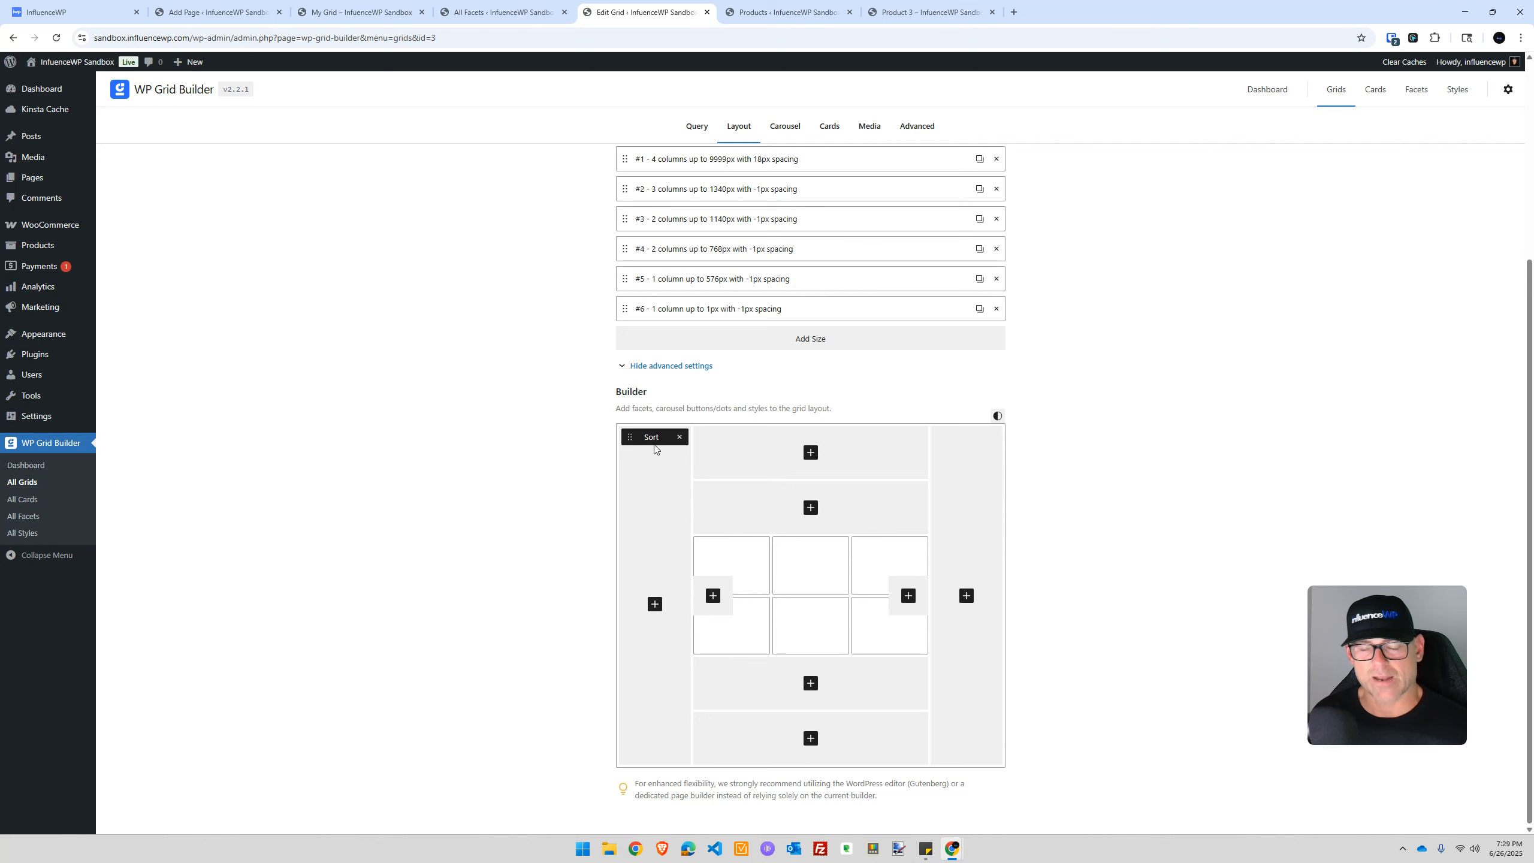
Check the facets list again and add the Reset facet to the Left Sidebar area of the grid layout
{"action": "left_click", "coordinate": [649, 598]}
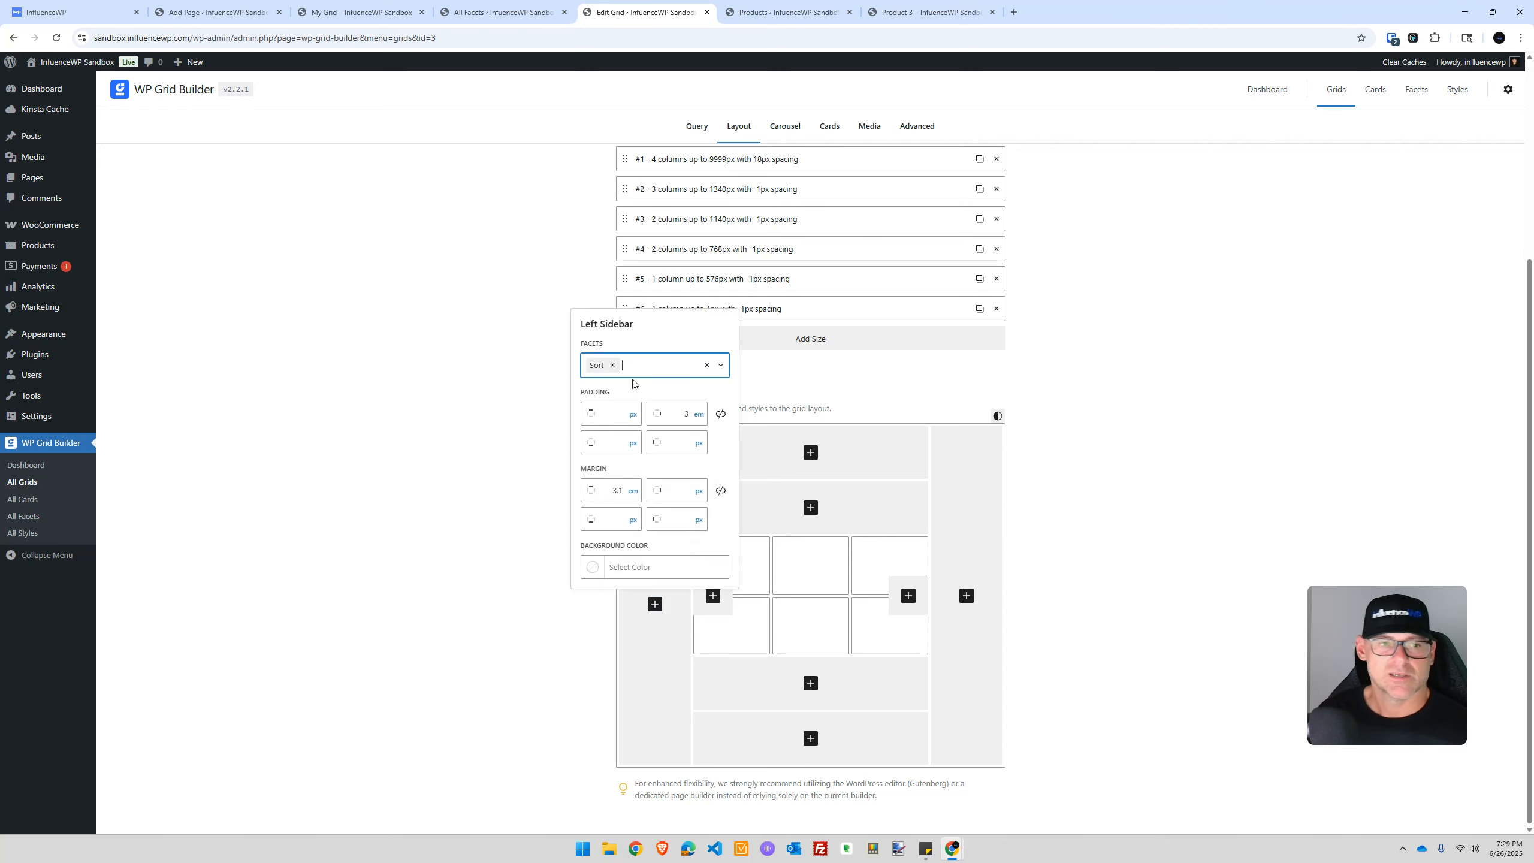
{"action": "left_click", "coordinate": [492, 12]}
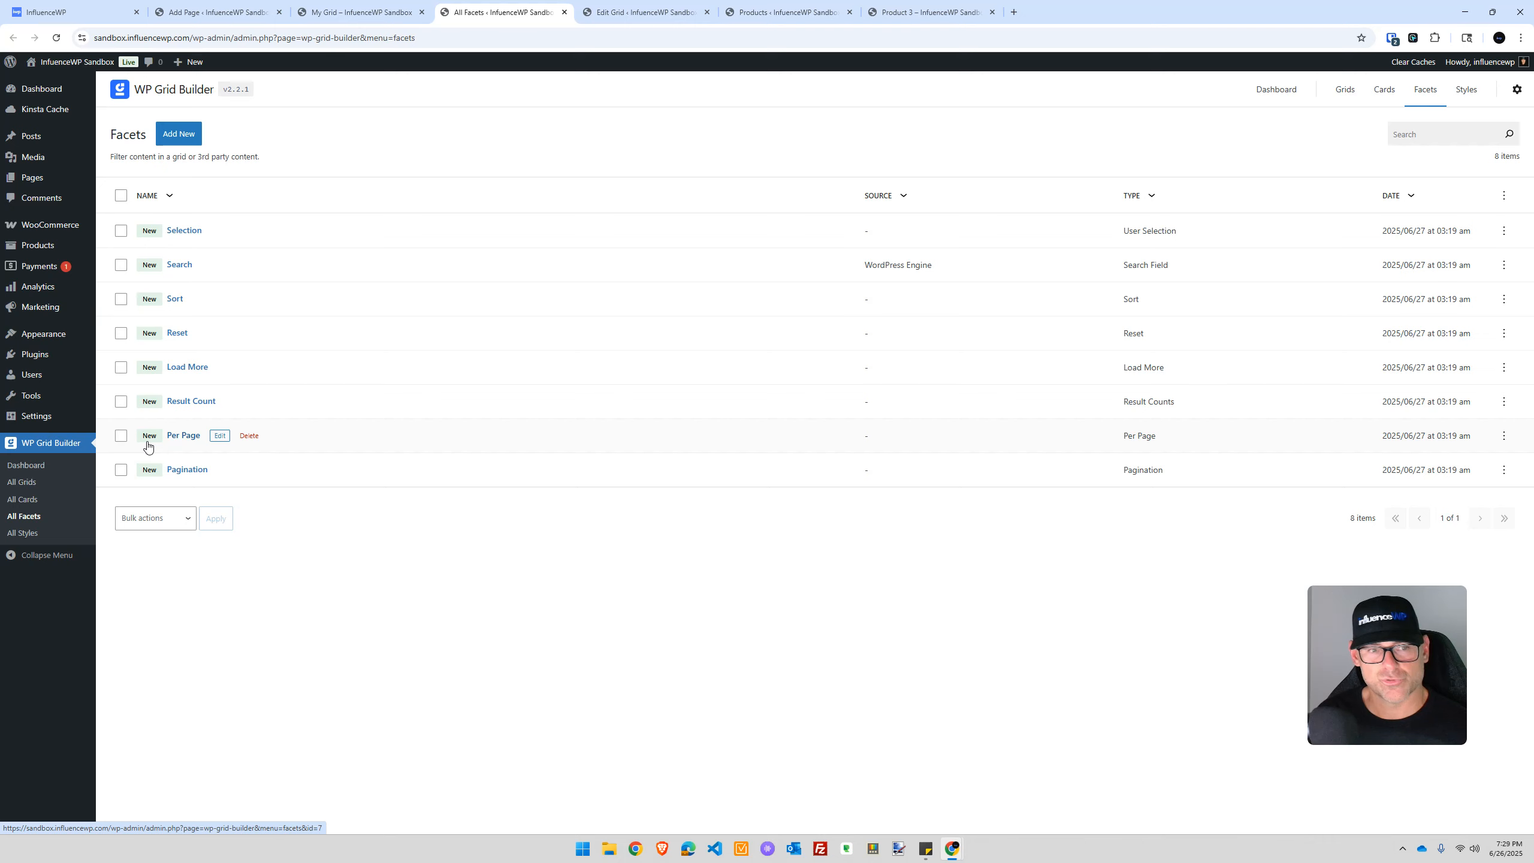
{"action": "left_click", "coordinate": [663, 8]}
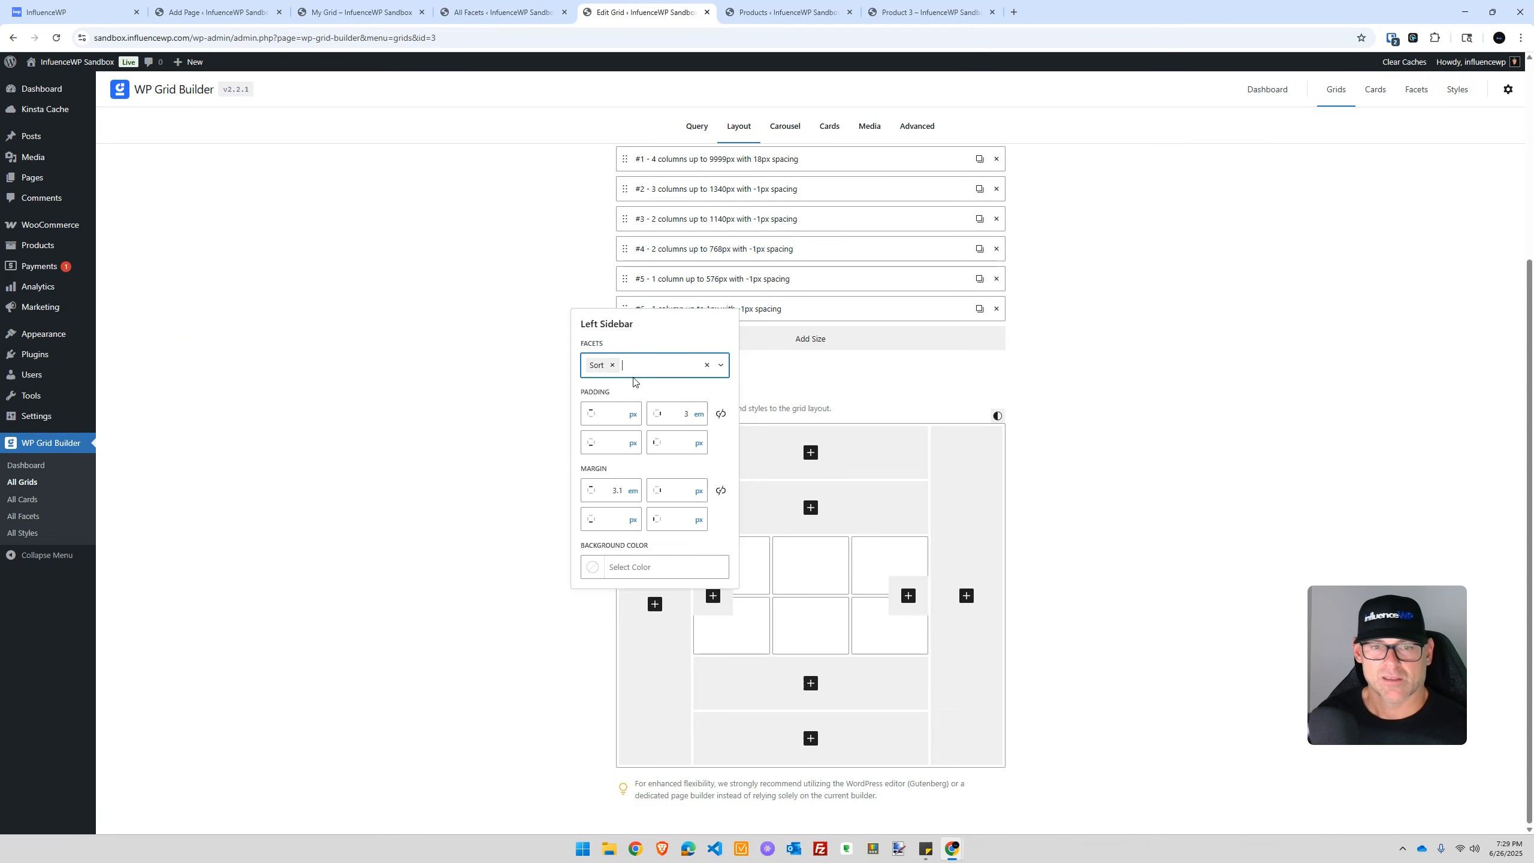
{"action": "type", "text": "reset"}
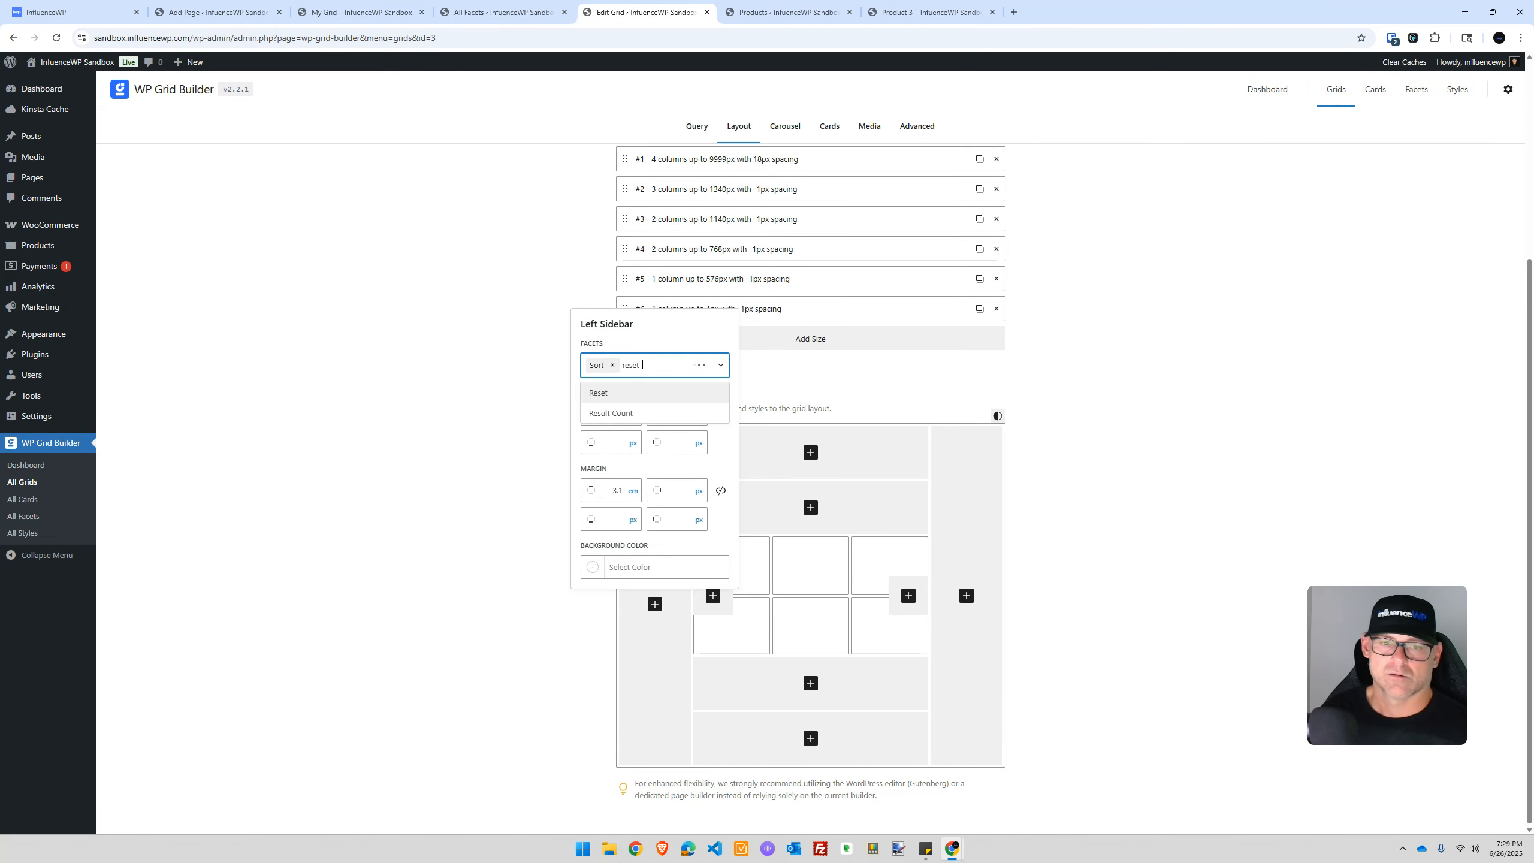
{"action": "left_click", "coordinate": [609, 392]}
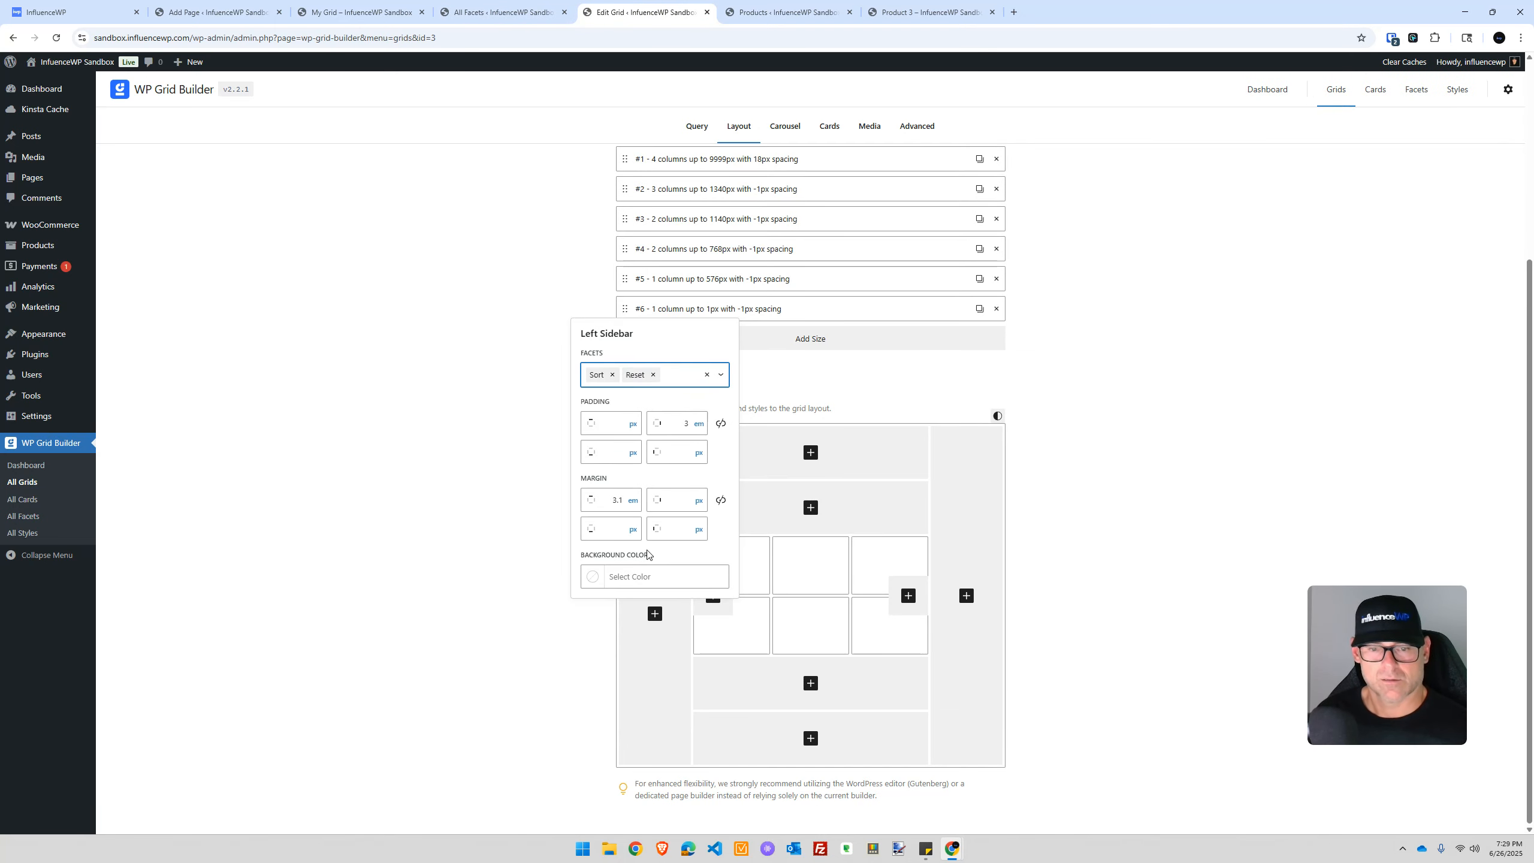
{"action": "left_click", "coordinate": [421, 402]}
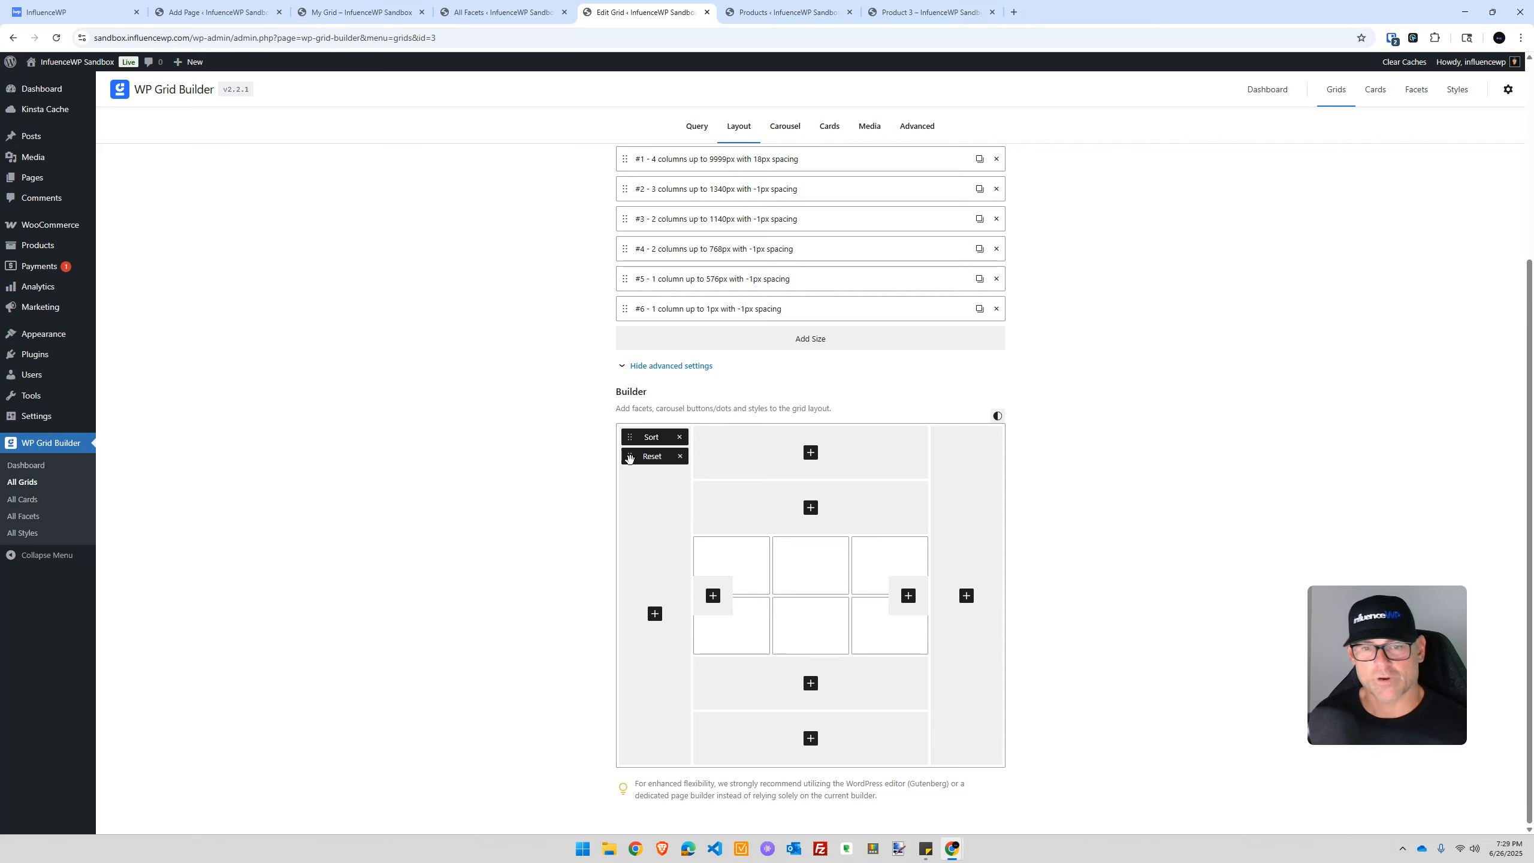
Move the Reset facet above Sort in the Left Sidebar, check the Top Area (1) options and save the grid
{"action": "left_click_drag", "start_coordinate": [629, 457], "coordinate": [629, 436]}
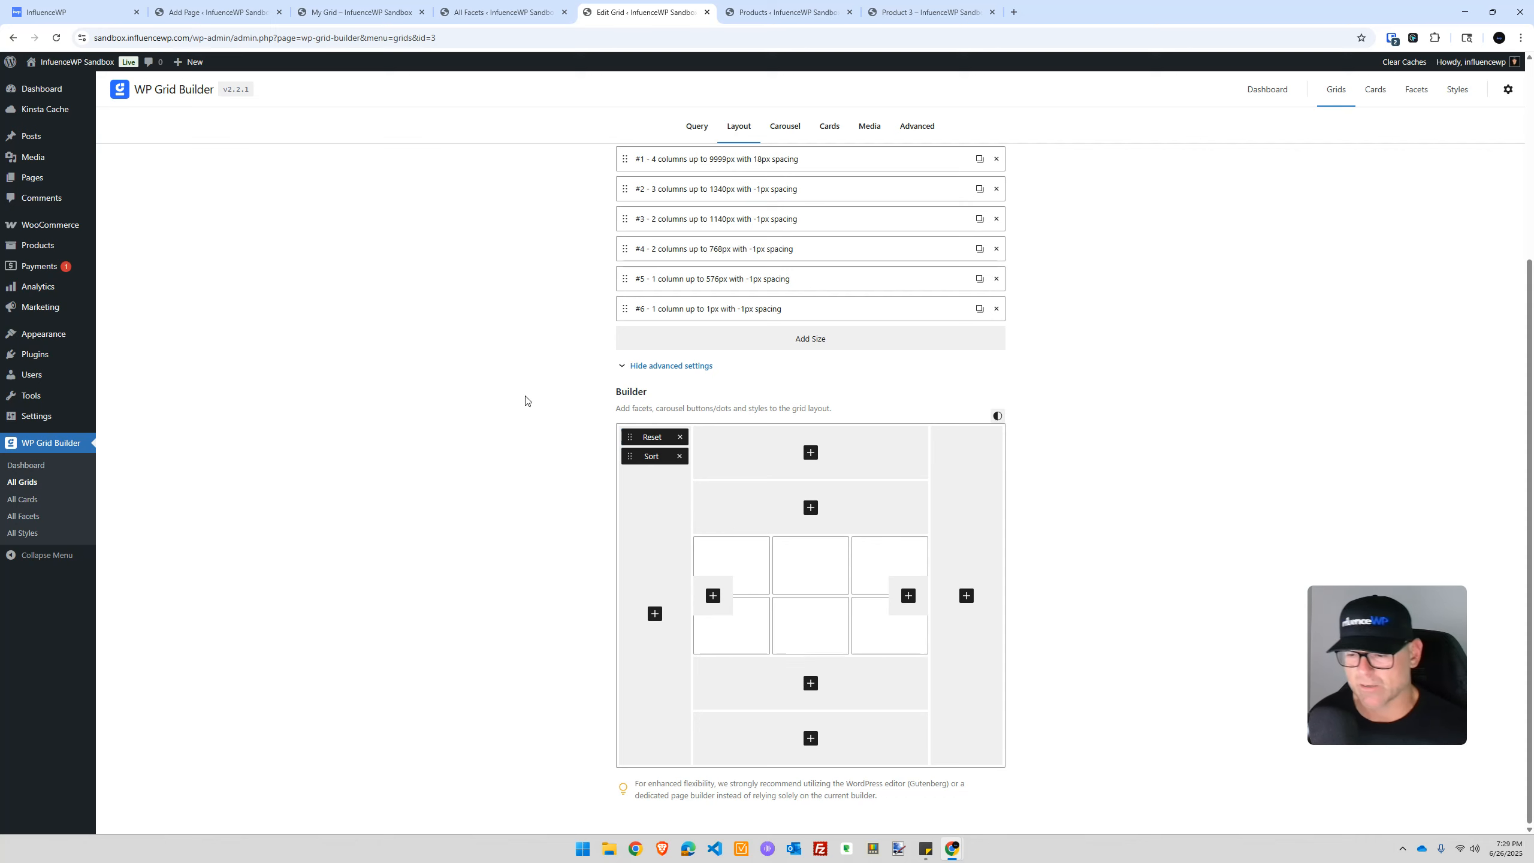
{"action": "mouse_move", "coordinate": [631, 435]}
{"action": "left_mouse_down"}
{"action": "mouse_move", "coordinate": [635, 468]}
{"action": "mouse_move", "coordinate": [628, 436]}
{"action": "left_mouse_up"}
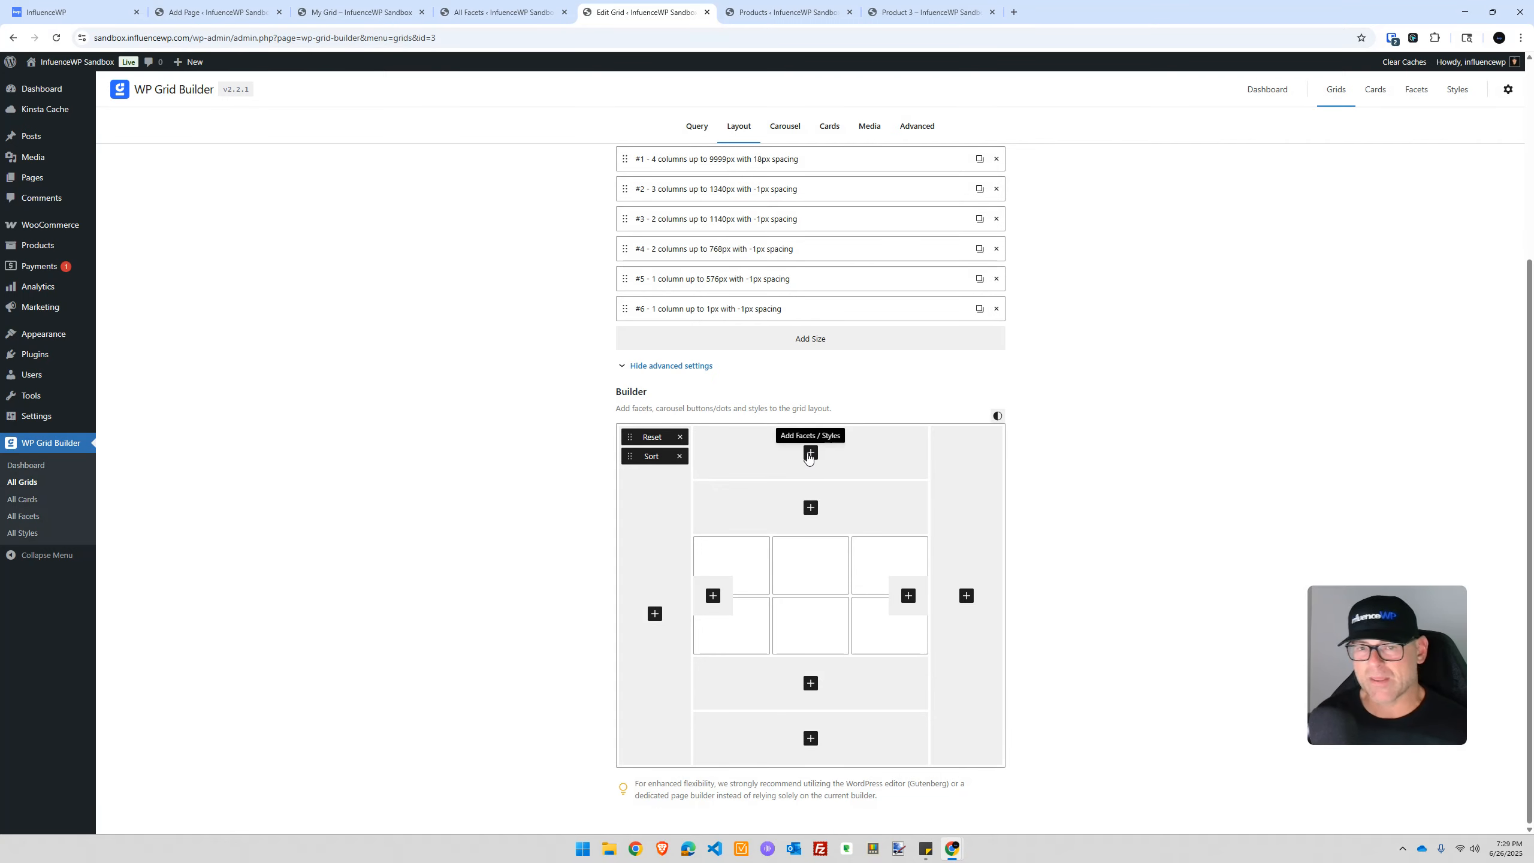
{"action": "left_click", "coordinate": [810, 453]}
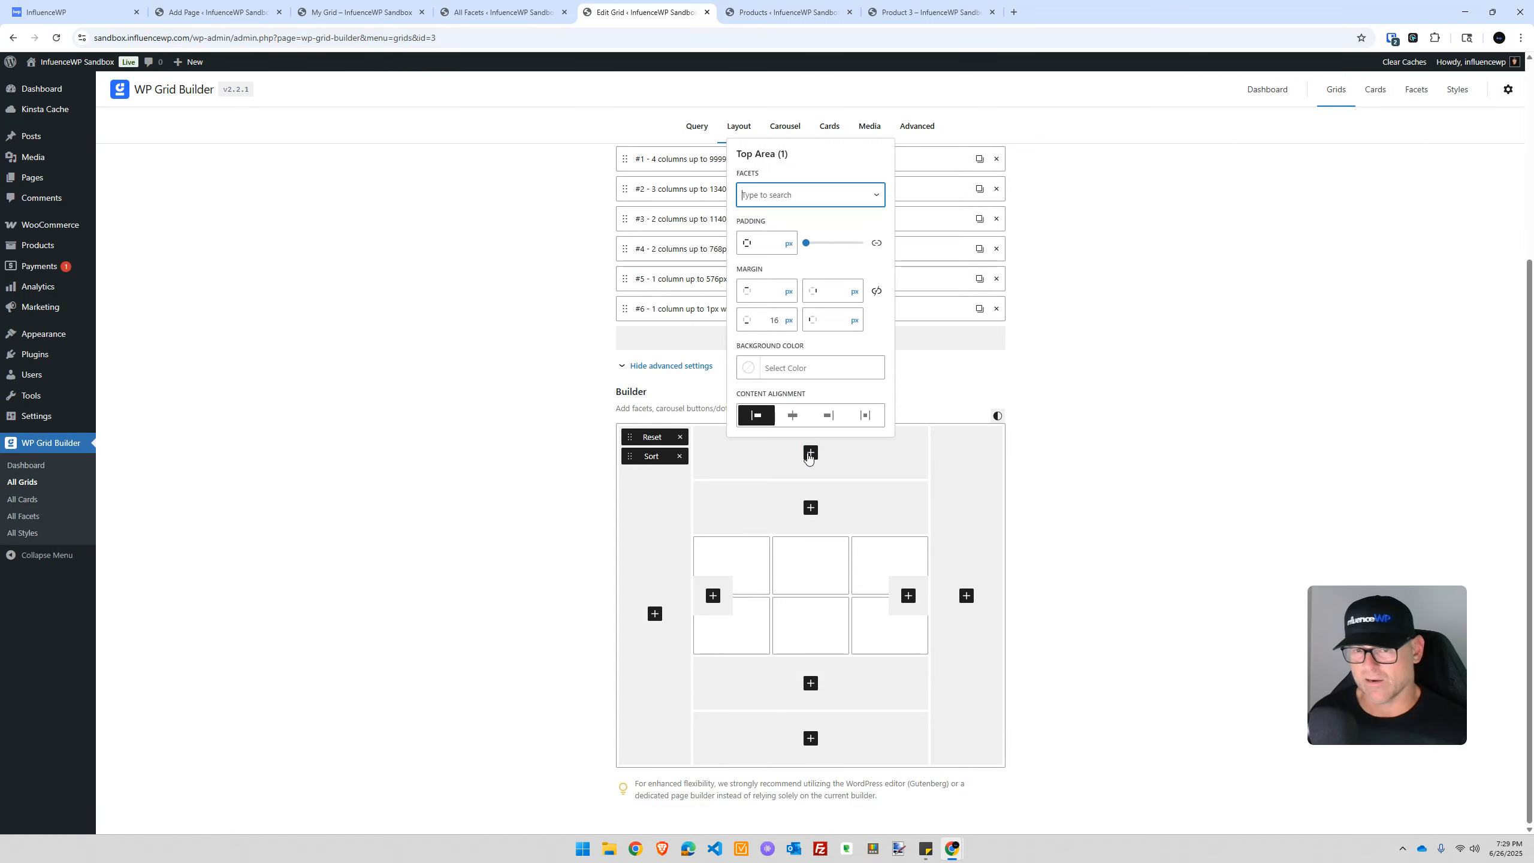
{"action": "left_click", "coordinate": [811, 453]}
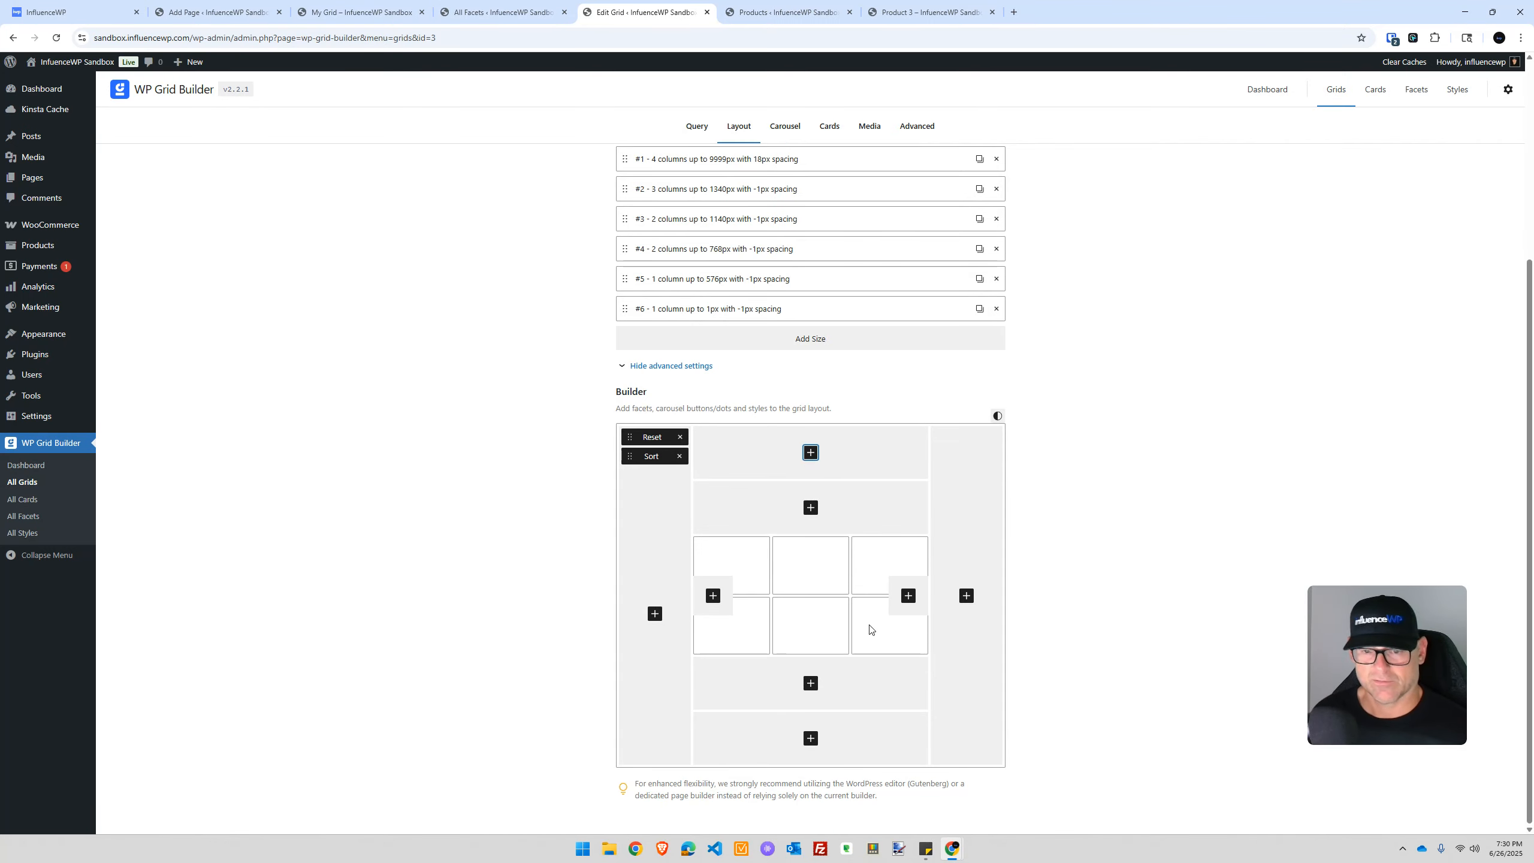
{"action": "scroll", "coordinate": [625, 645], "scroll_direction": "up", "scroll_amount": 3}
{"action": "left_click", "coordinate": [1495, 134]}
Close the Product 3 browser tab, move the My Grid tab to the end and reload the live page
{"action": "left_click", "coordinate": [945, 7]}
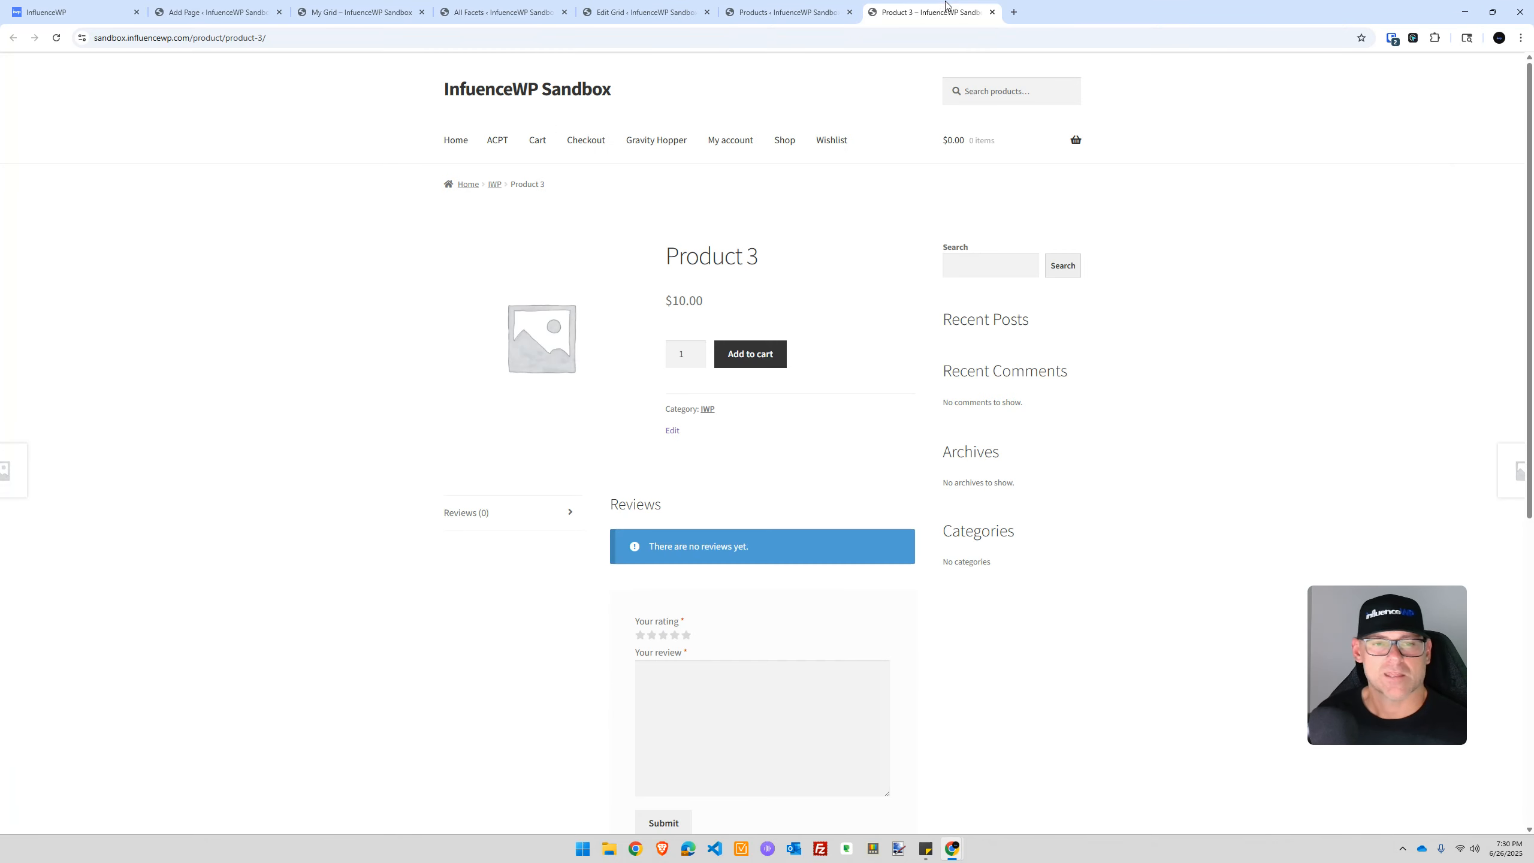
{"action": "left_click", "coordinate": [992, 12]}
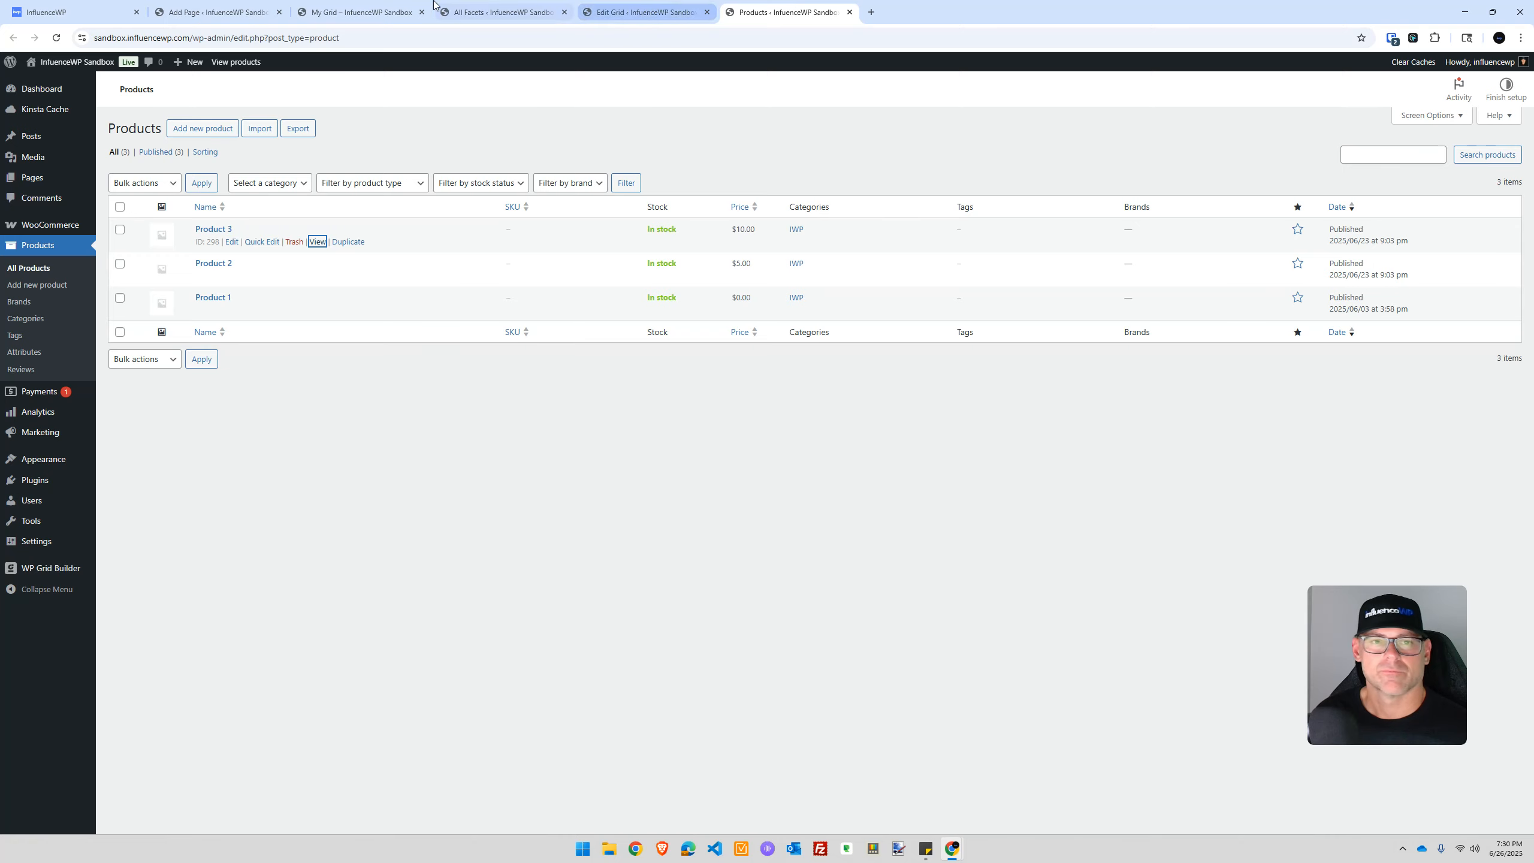
{"action": "left_click", "coordinate": [473, 12]}
{"action": "left_click_drag", "start_coordinate": [361, 12], "coordinate": [809, 11]}
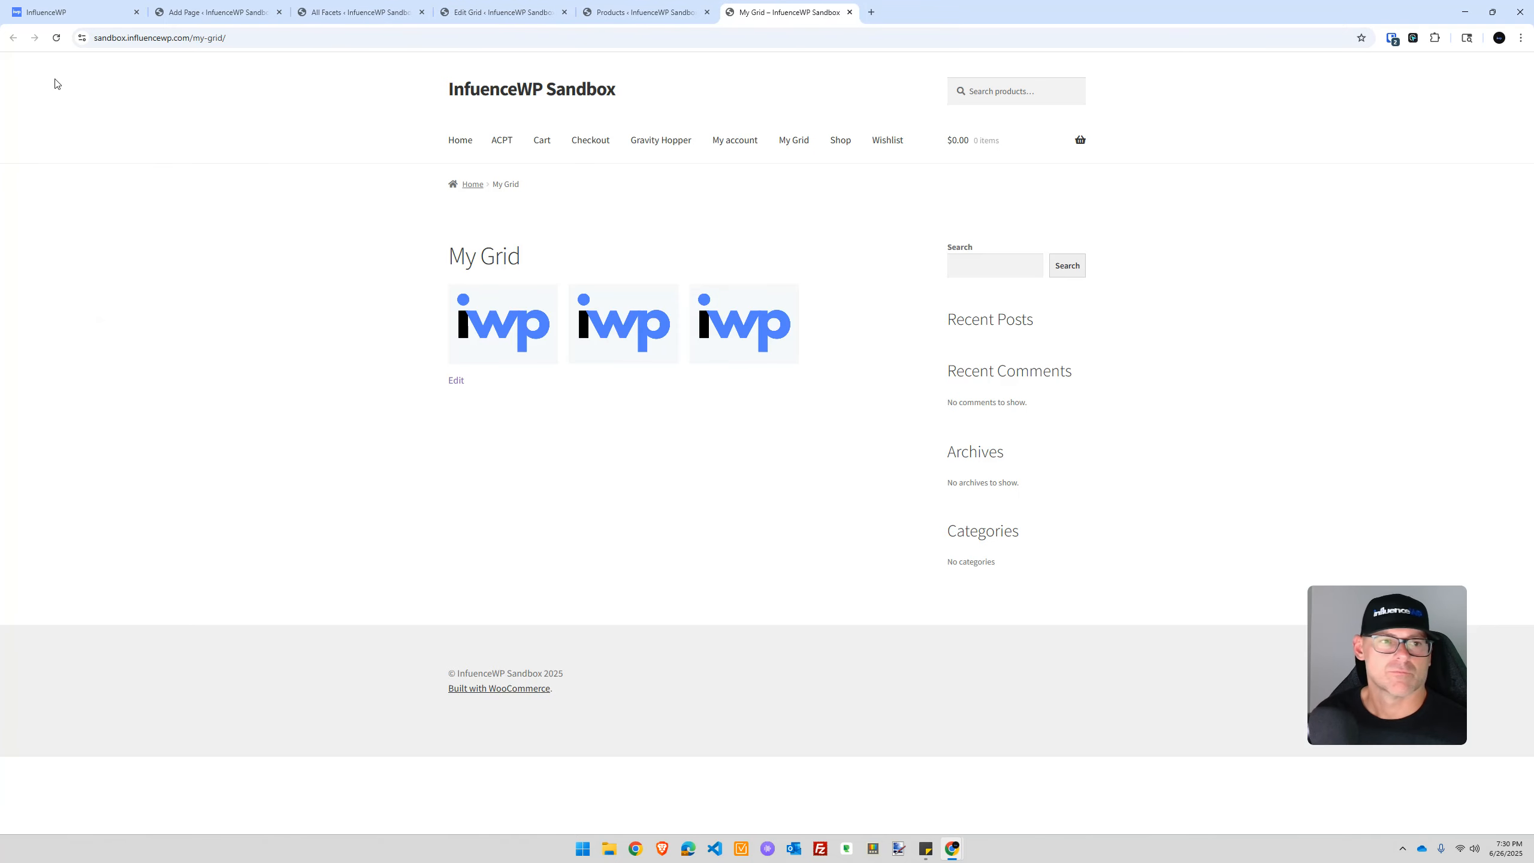
{"action": "left_click", "coordinate": [57, 39]}
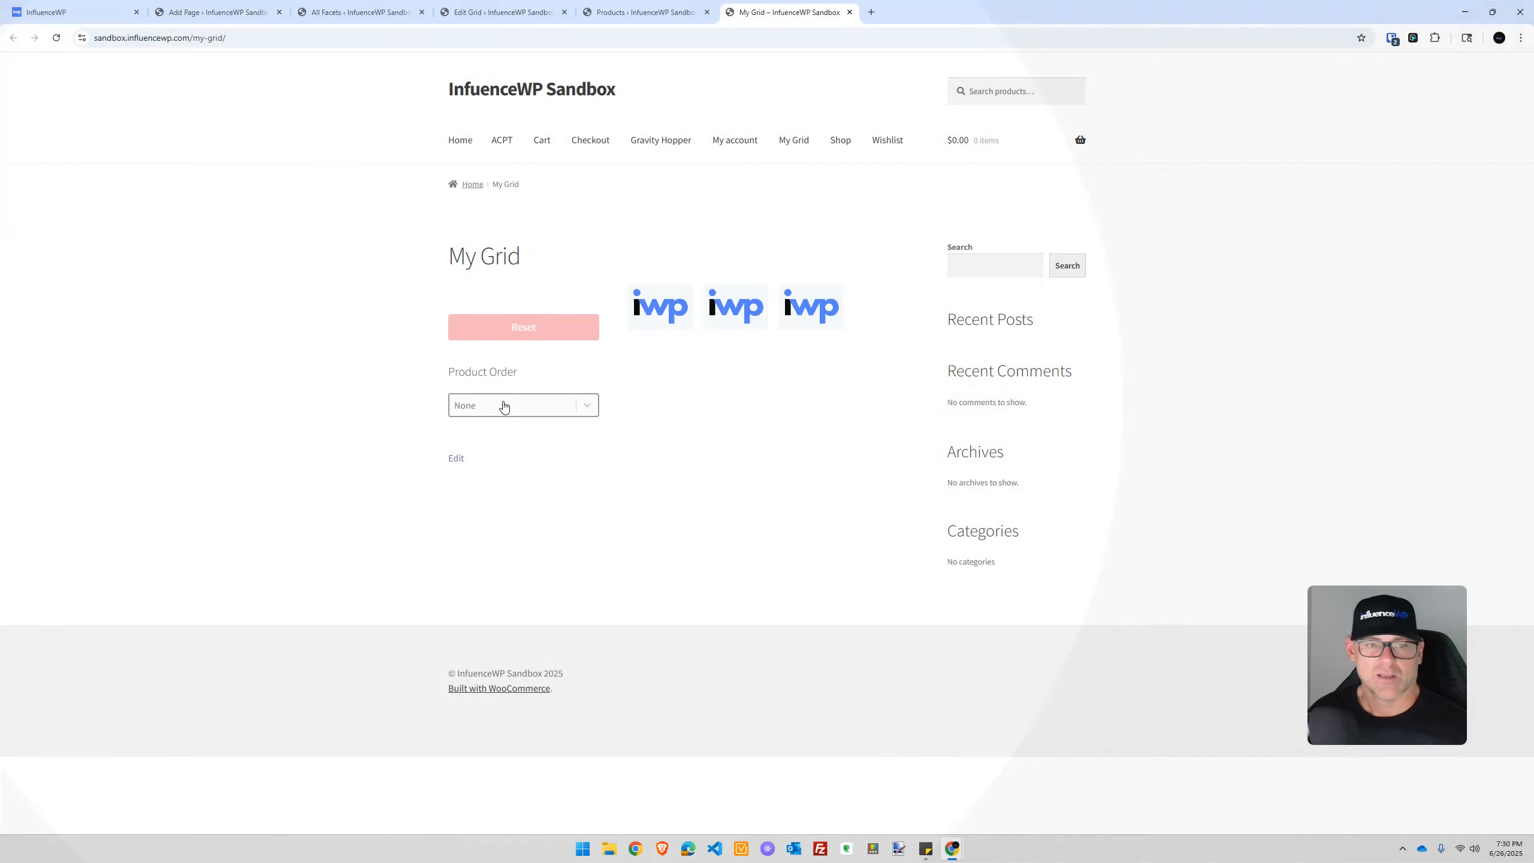
Test the Product Order facet on the live page with By Oldest and By Newest, and reset the sorting
{"action": "left_click", "coordinate": [504, 405]}
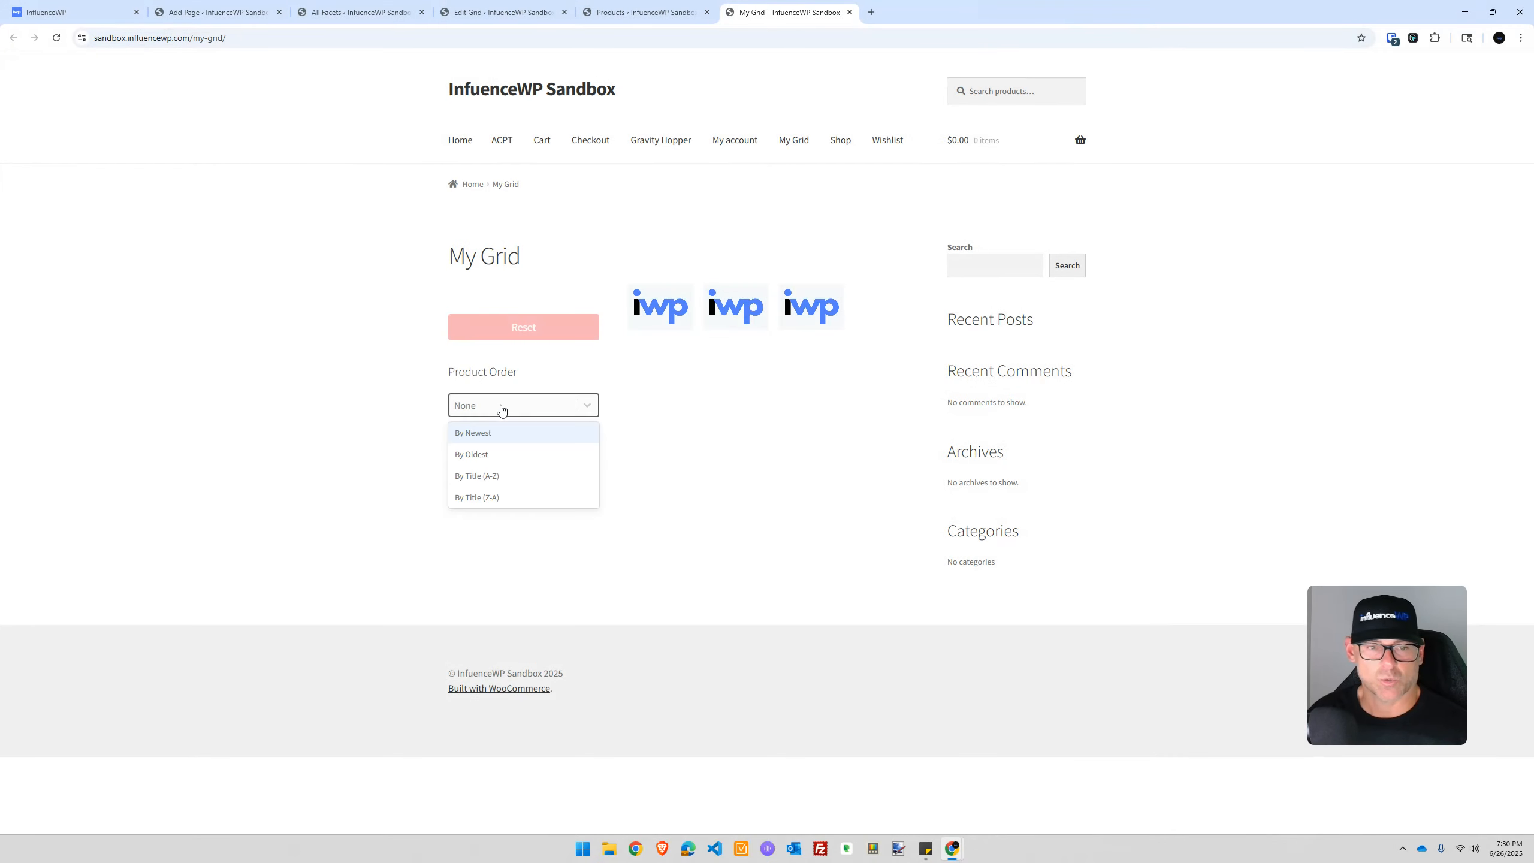
{"action": "left_click", "coordinate": [490, 456]}
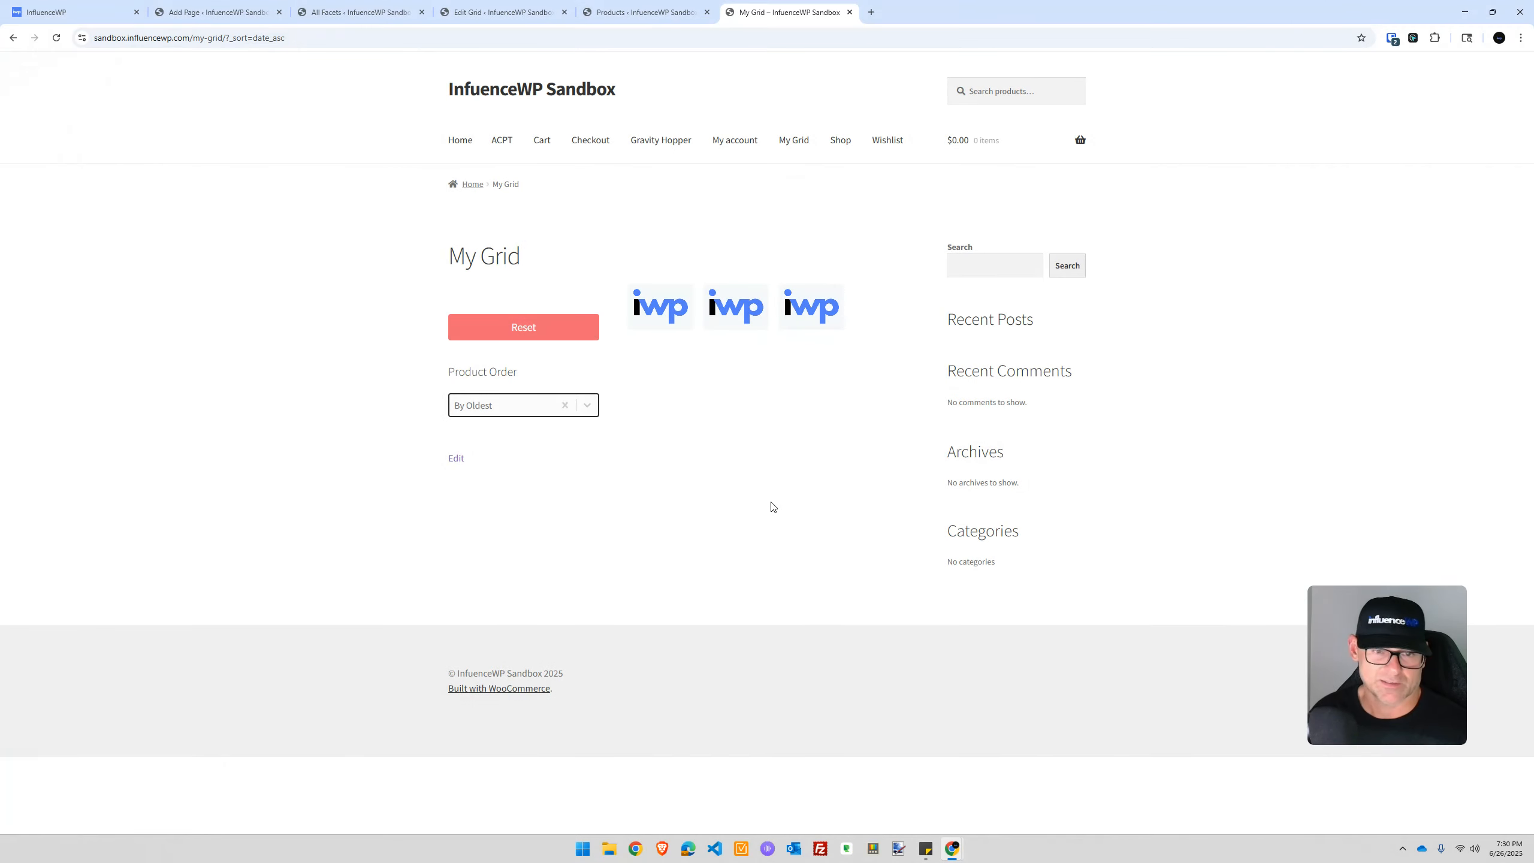
{"action": "left_click", "coordinate": [769, 503]}
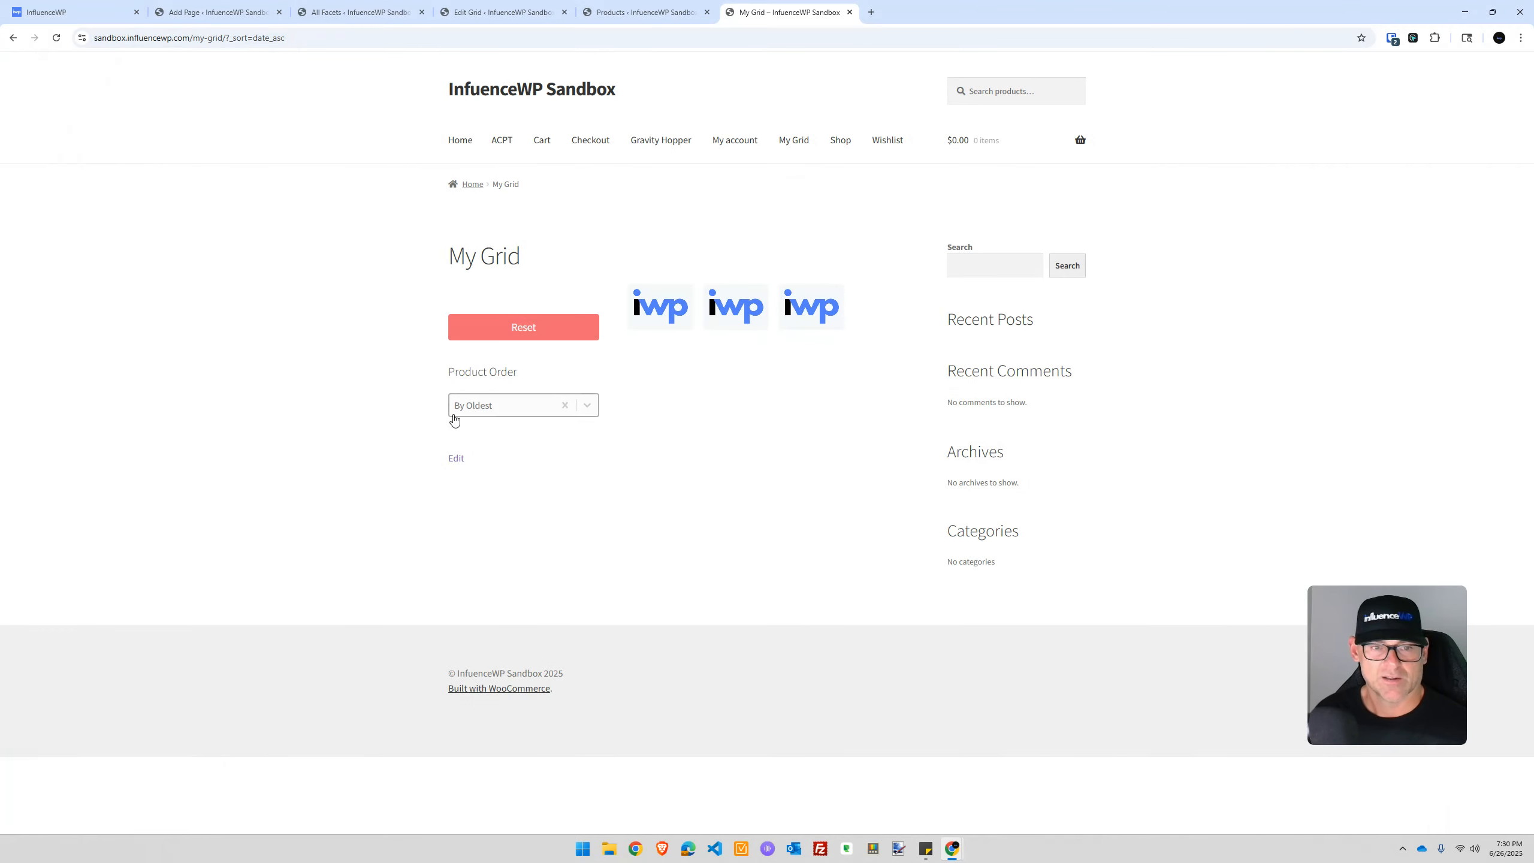
{"action": "left_click", "coordinate": [499, 409]}
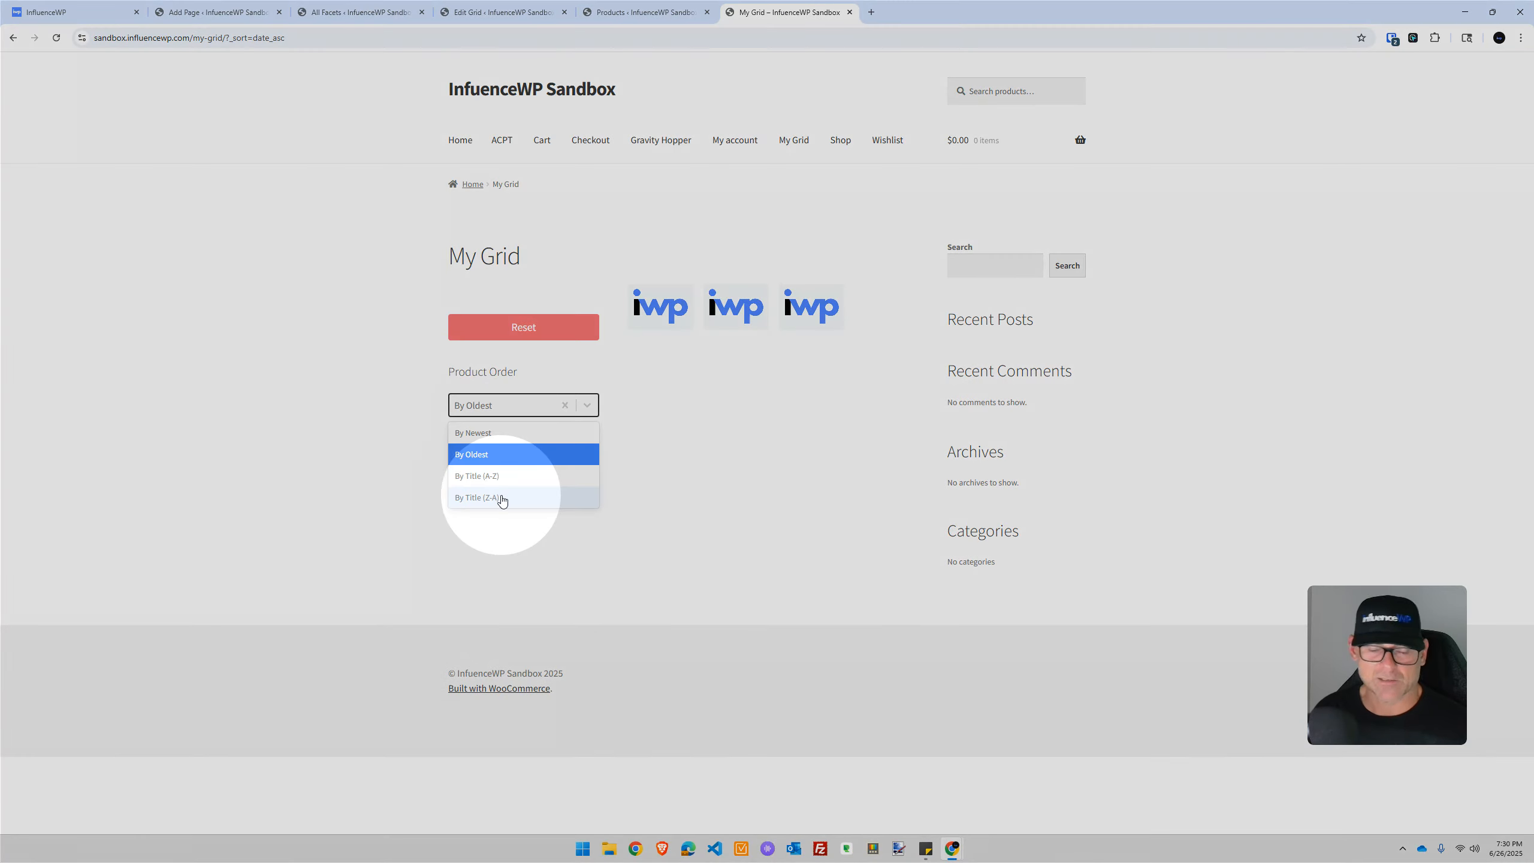
{"action": "left_click", "coordinate": [502, 433]}
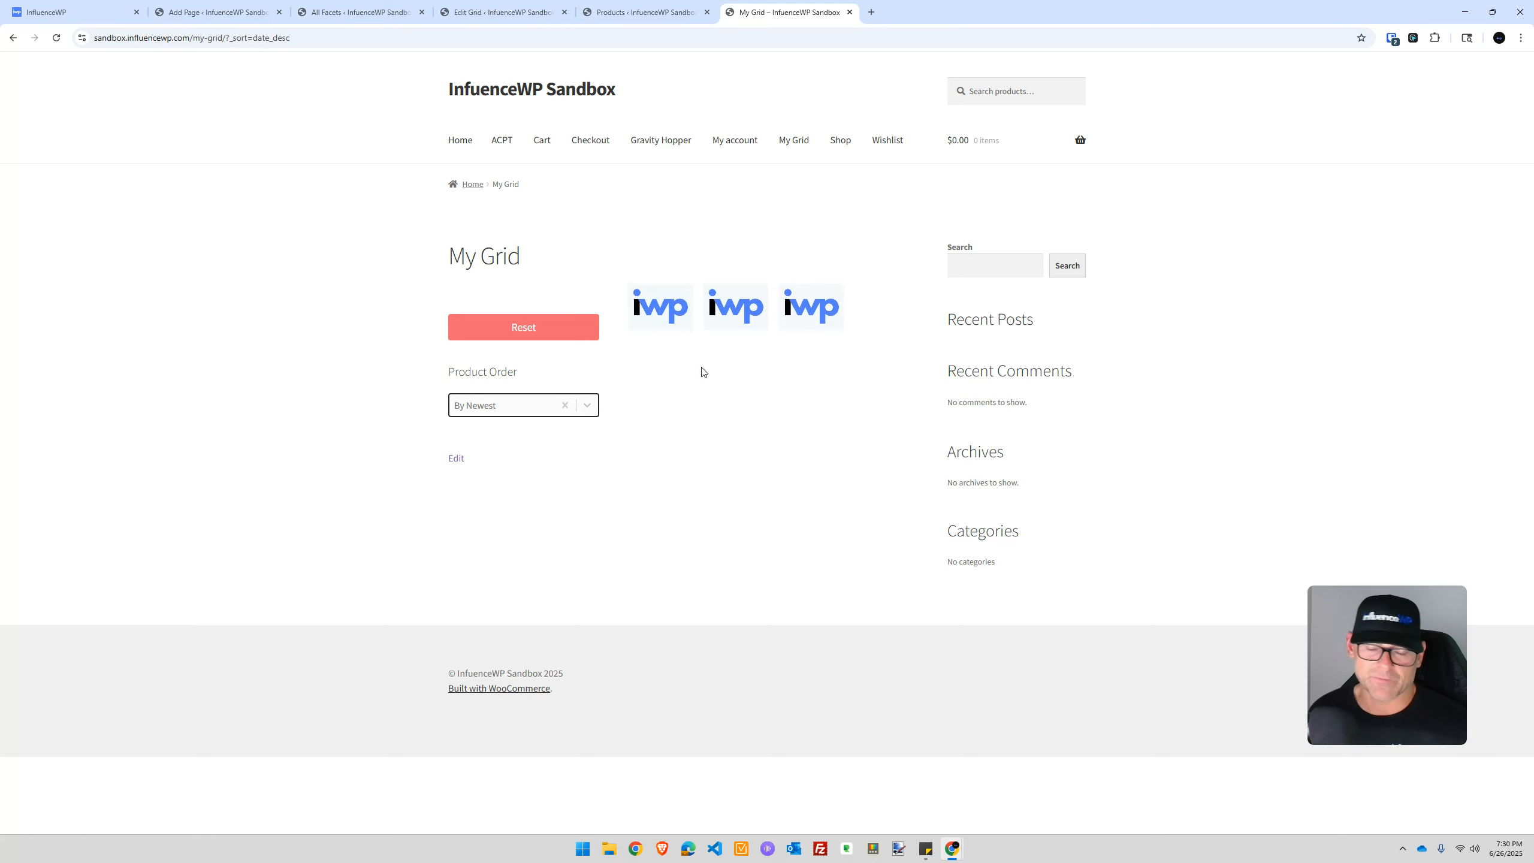
{"action": "left_click", "coordinate": [542, 333]}
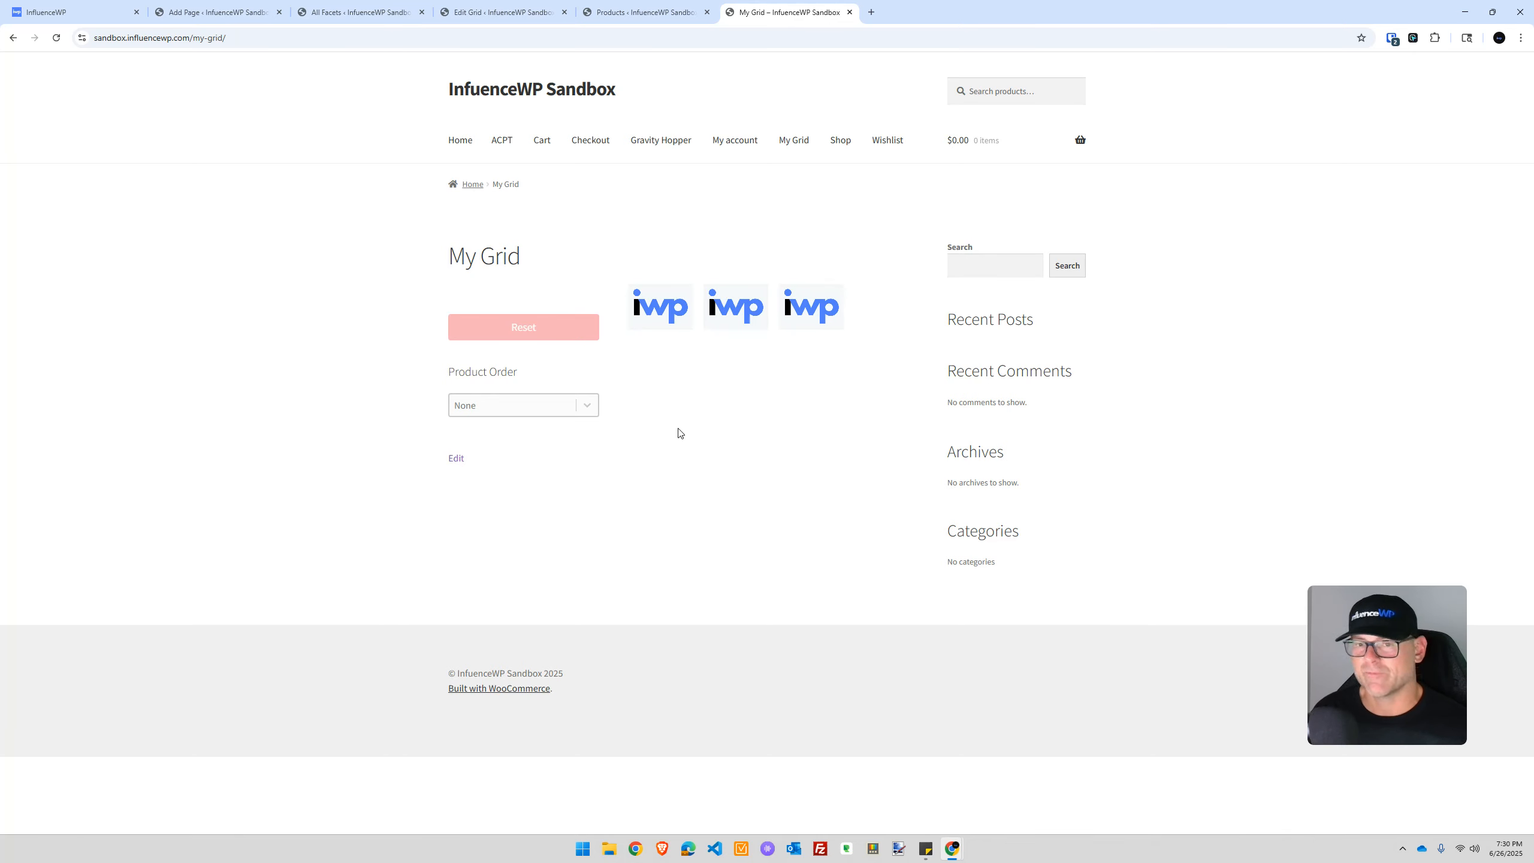
Review the eCommerce Demo grid's Advanced settings and look through the plugin's Styles and Cards lists
{"action": "left_click", "coordinate": [495, 12]}
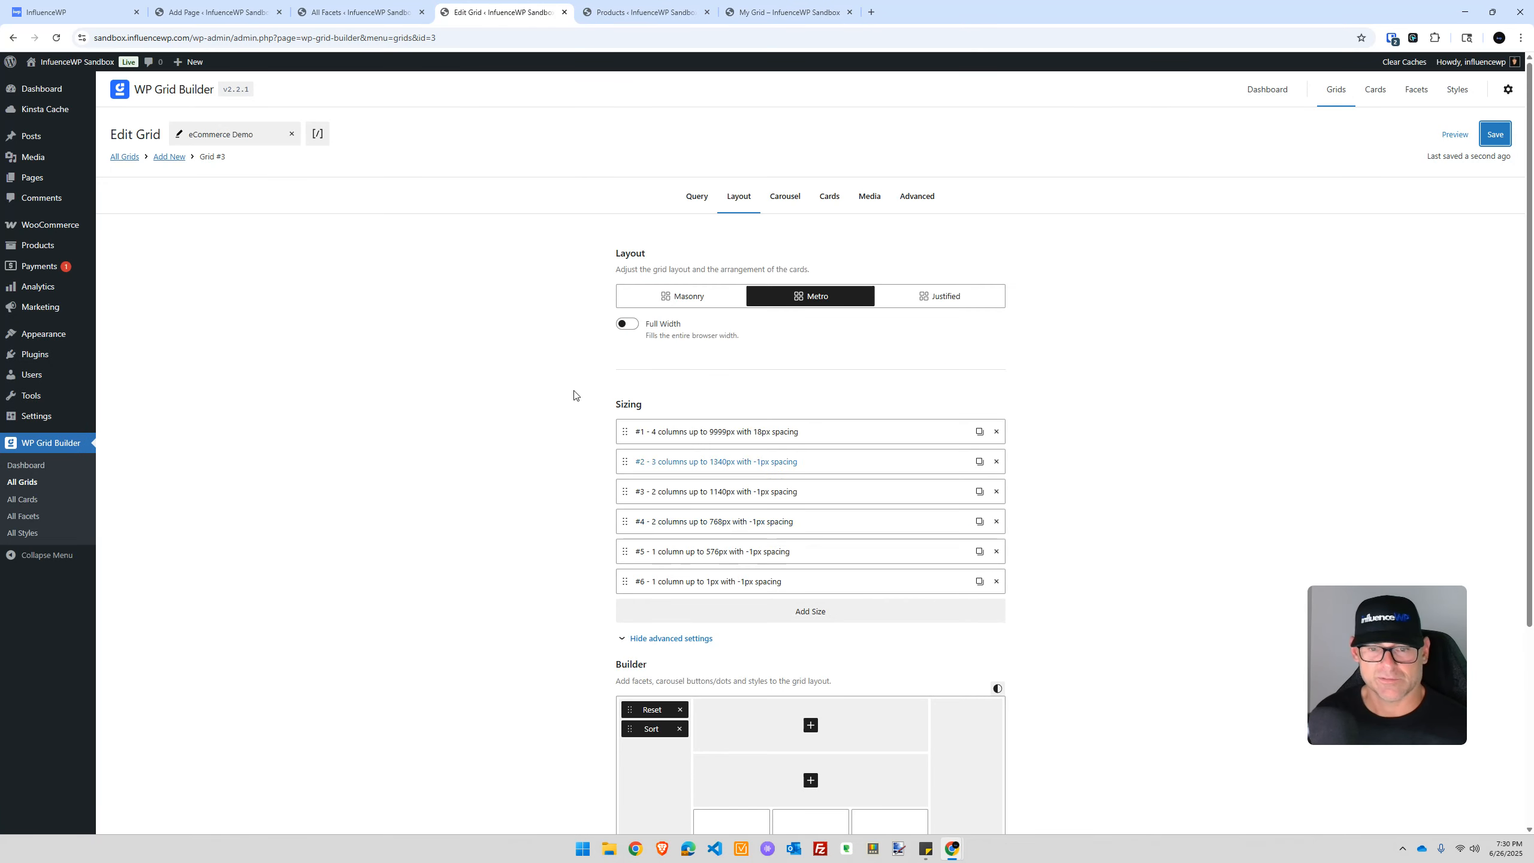
{"action": "left_click", "coordinate": [935, 196]}
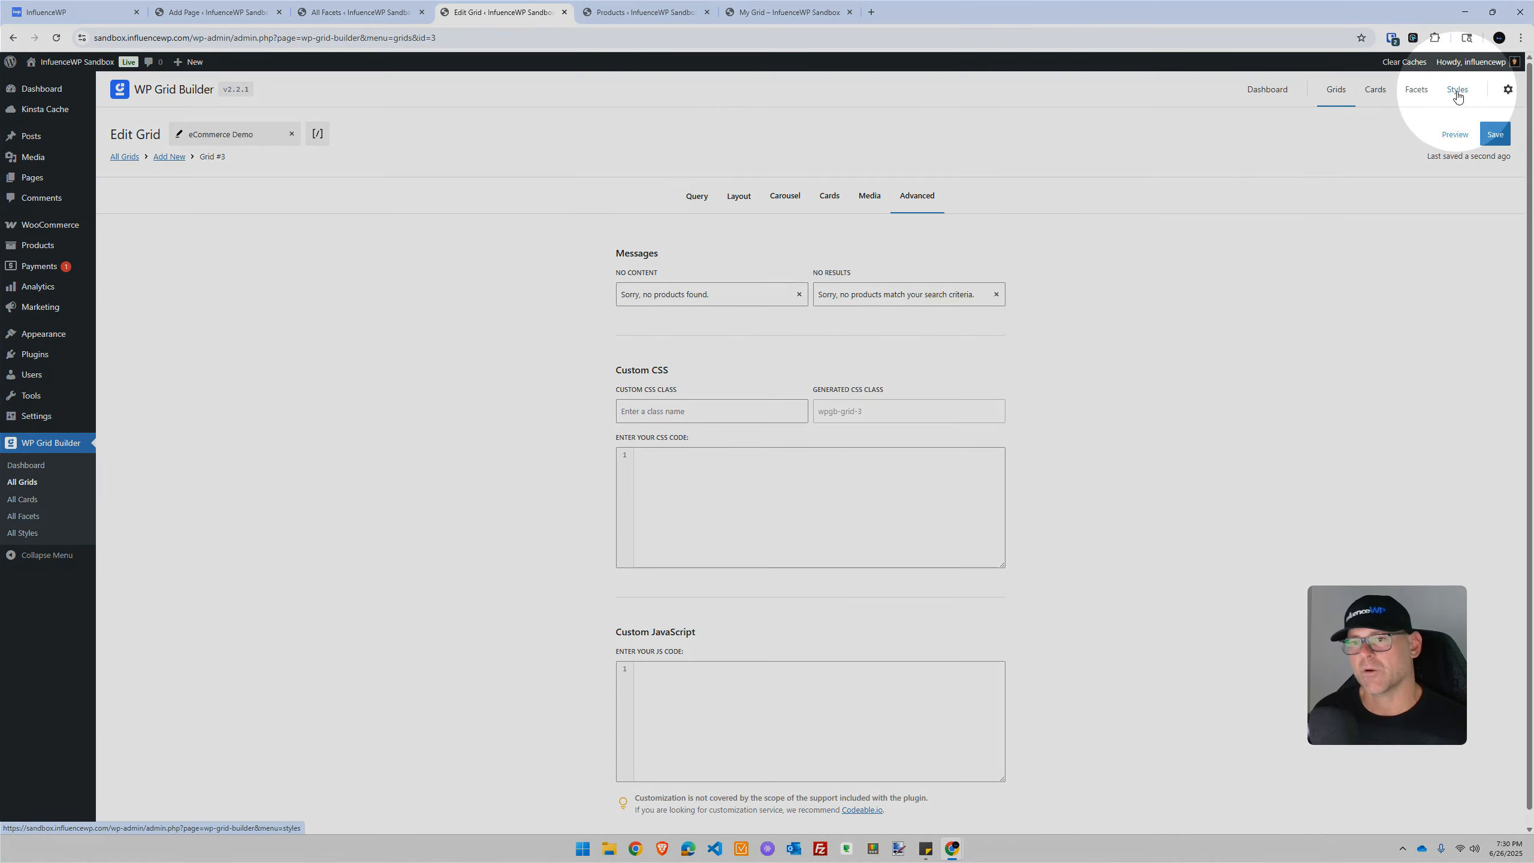
{"action": "left_click", "coordinate": [1458, 92]}
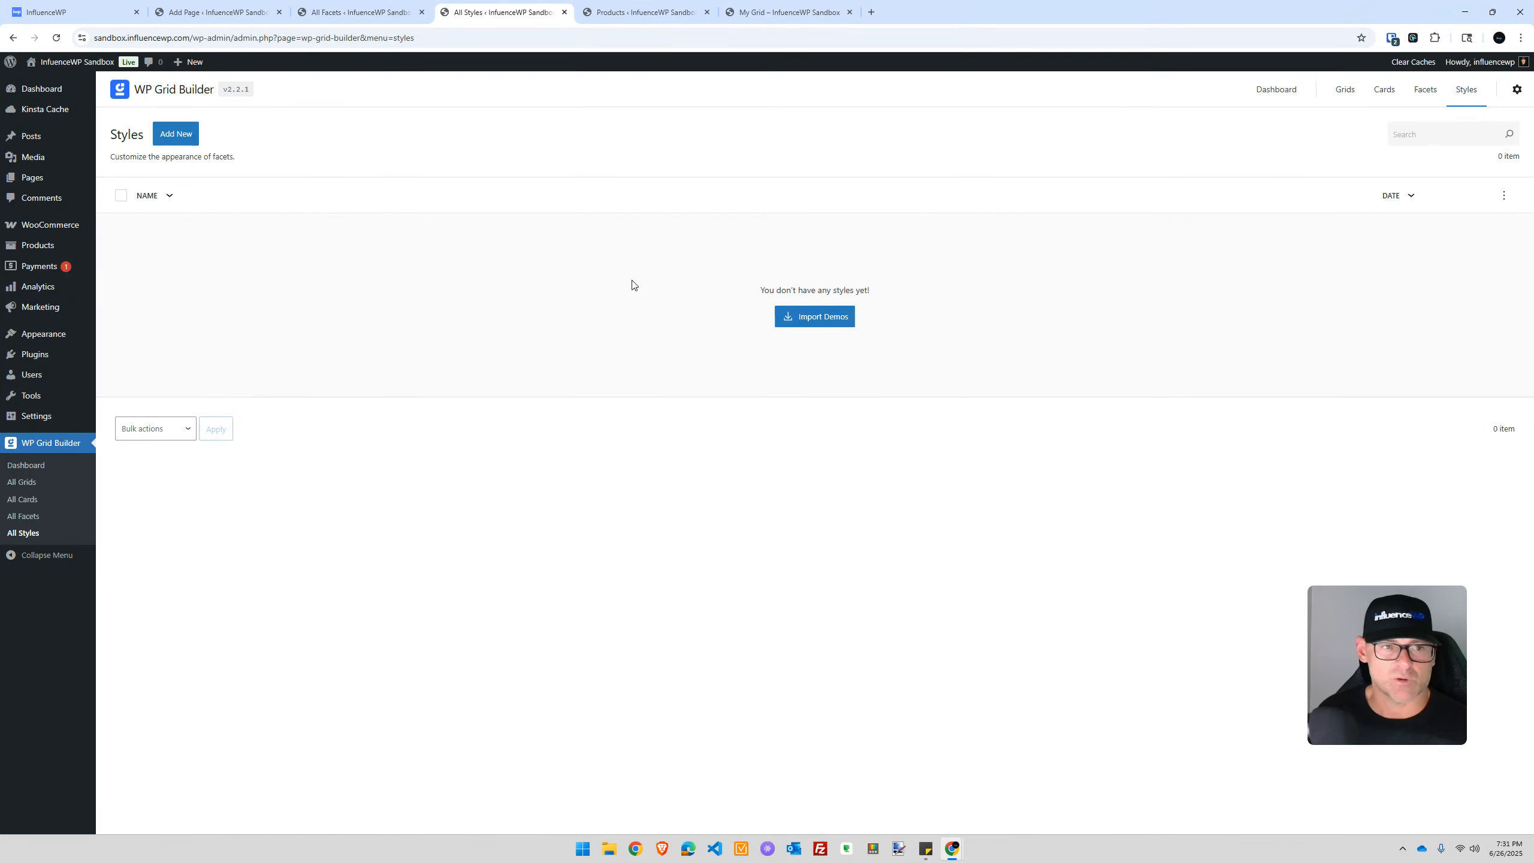
{"action": "left_click", "coordinate": [1384, 90]}
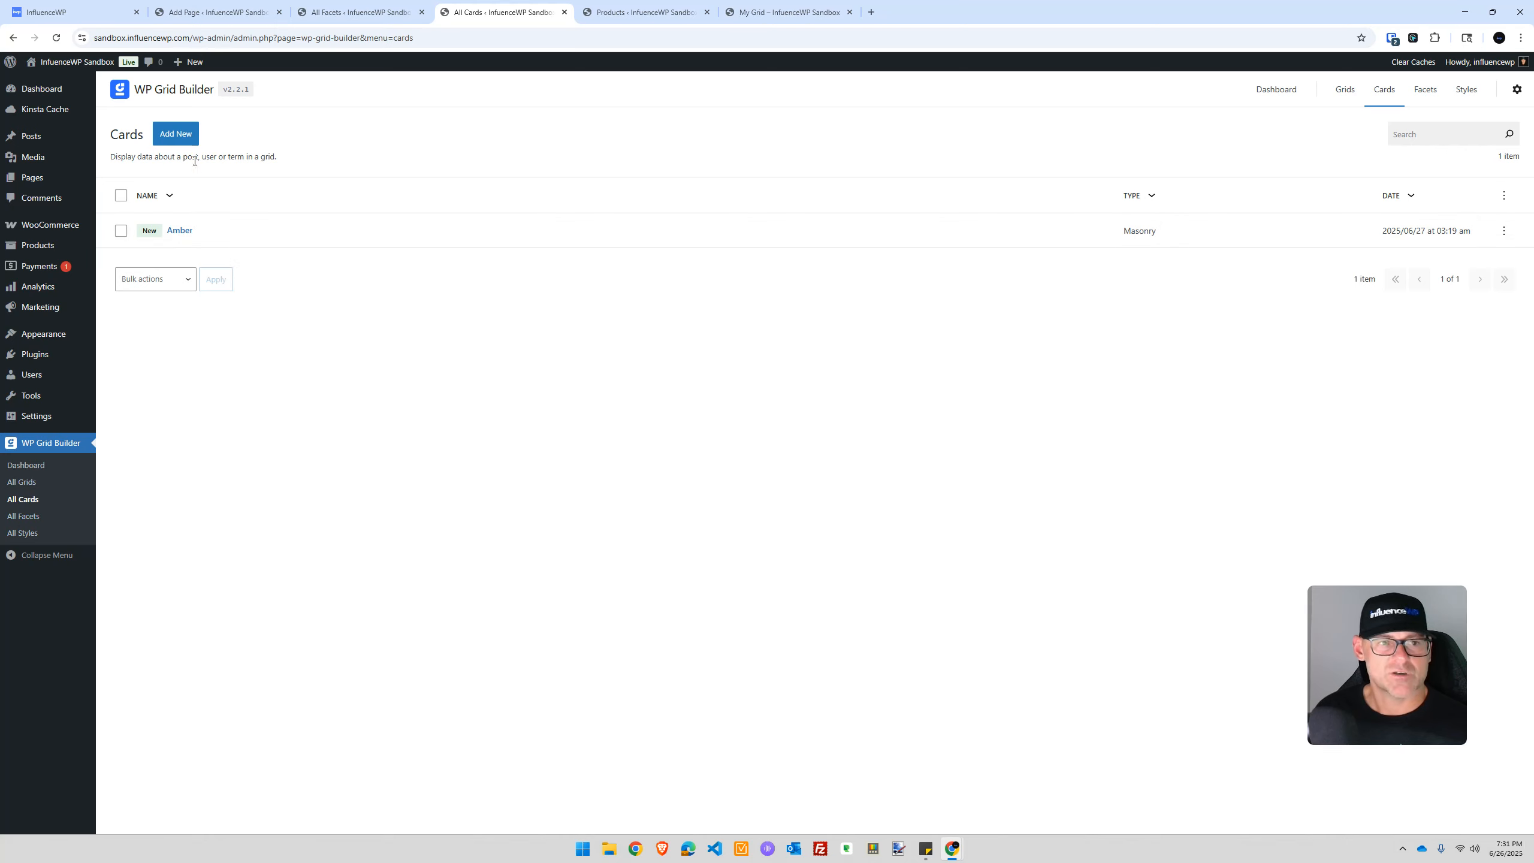
{"action": "left_click", "coordinate": [1467, 89]}
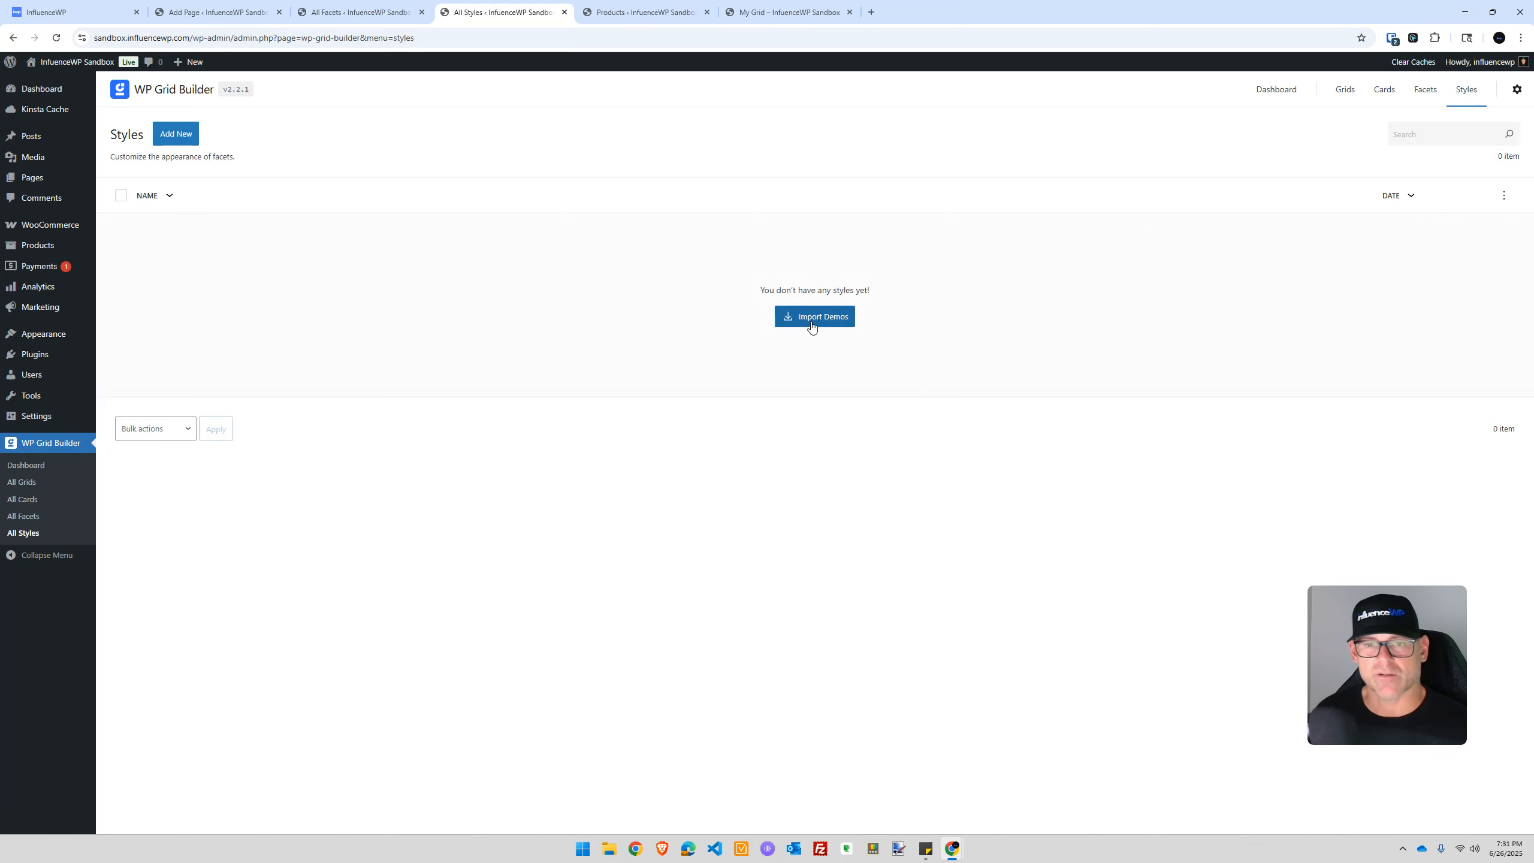
Open the demo import from the Styles page and select all Grids and Cards for import
{"action": "left_click", "coordinate": [811, 327]}
{"action": "left_click", "coordinate": [567, 279]}
{"action": "left_click", "coordinate": [567, 400]}
{"action": "scroll", "coordinate": [579, 658], "scroll_direction": "down", "scroll_amount": 3}
{"action": "scroll", "coordinate": [604, 604], "scroll_direction": "down", "scroll_amount": 5}
{"action": "scroll", "coordinate": [626, 548], "scroll_direction": "up", "scroll_amount": 10}
{"action": "left_click", "coordinate": [567, 400]}
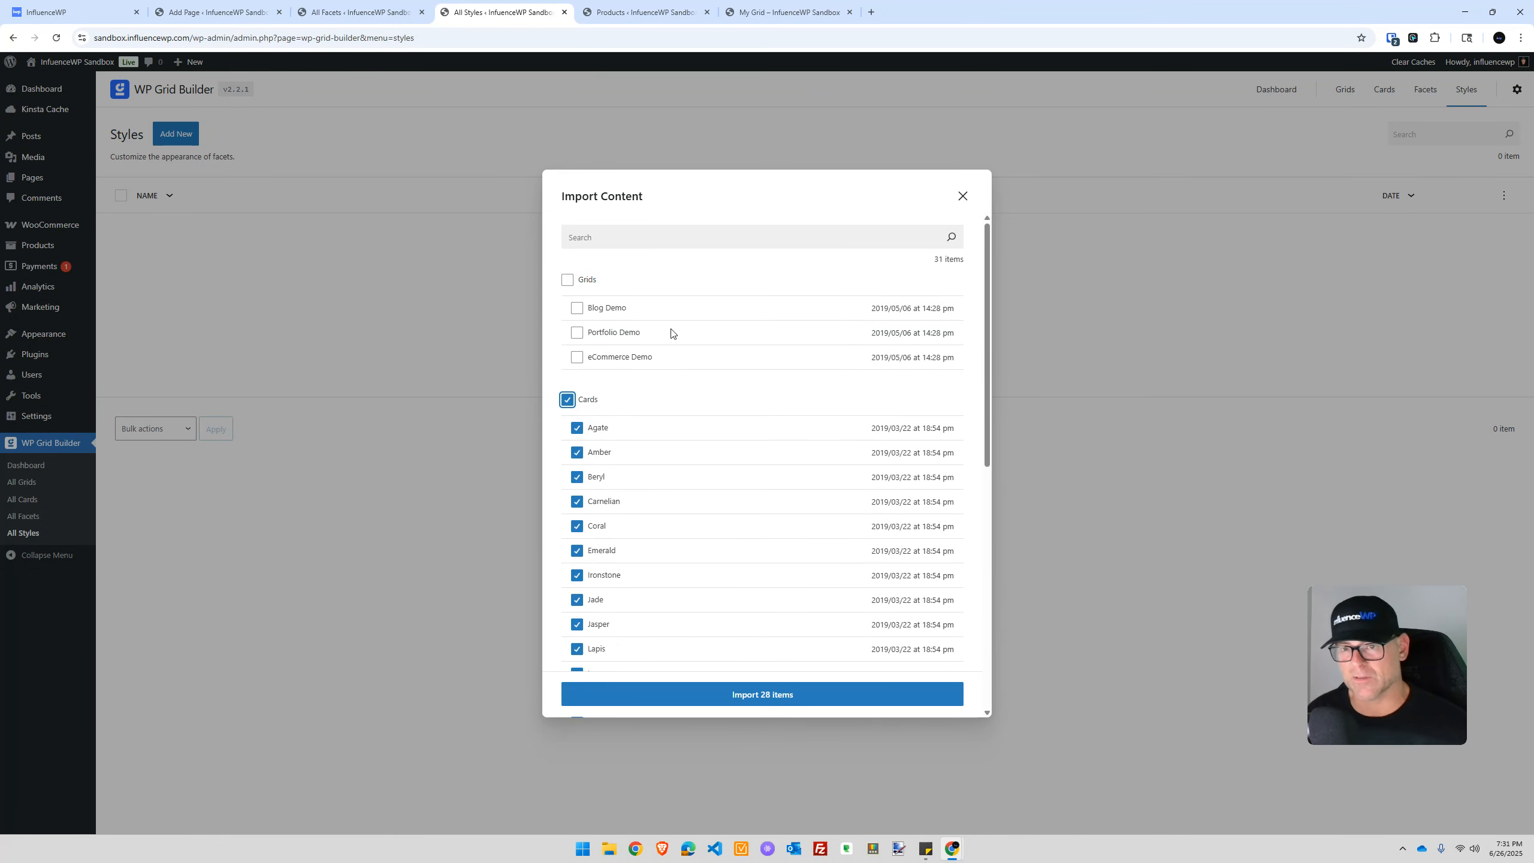
{"action": "left_click", "coordinate": [568, 280]}
{"action": "scroll", "coordinate": [620, 411], "scroll_direction": "down", "scroll_amount": 8}
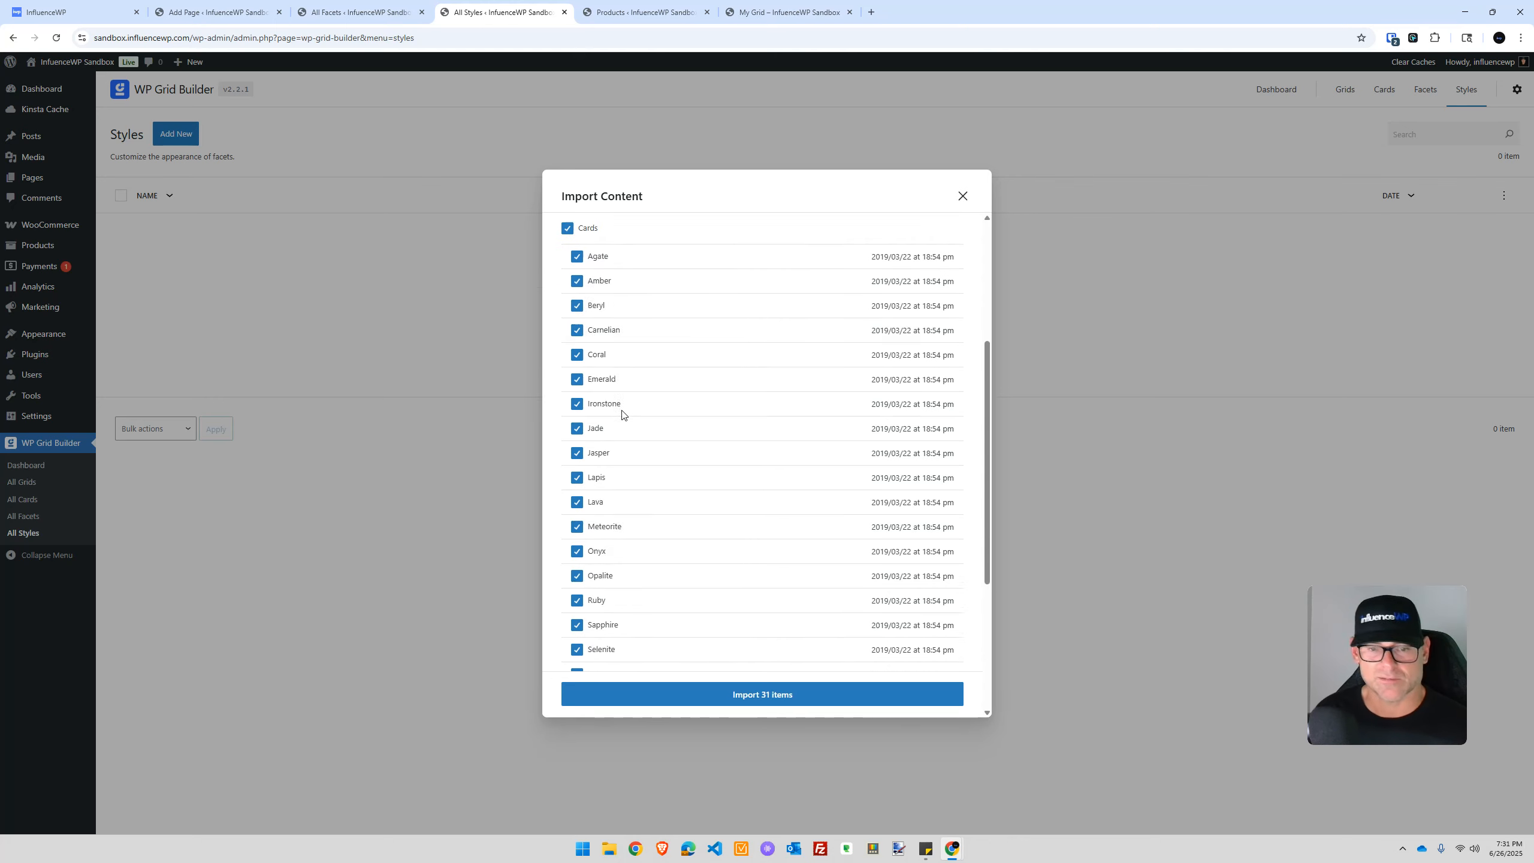
{"action": "scroll", "coordinate": [604, 641], "scroll_direction": "up", "scroll_amount": 8}
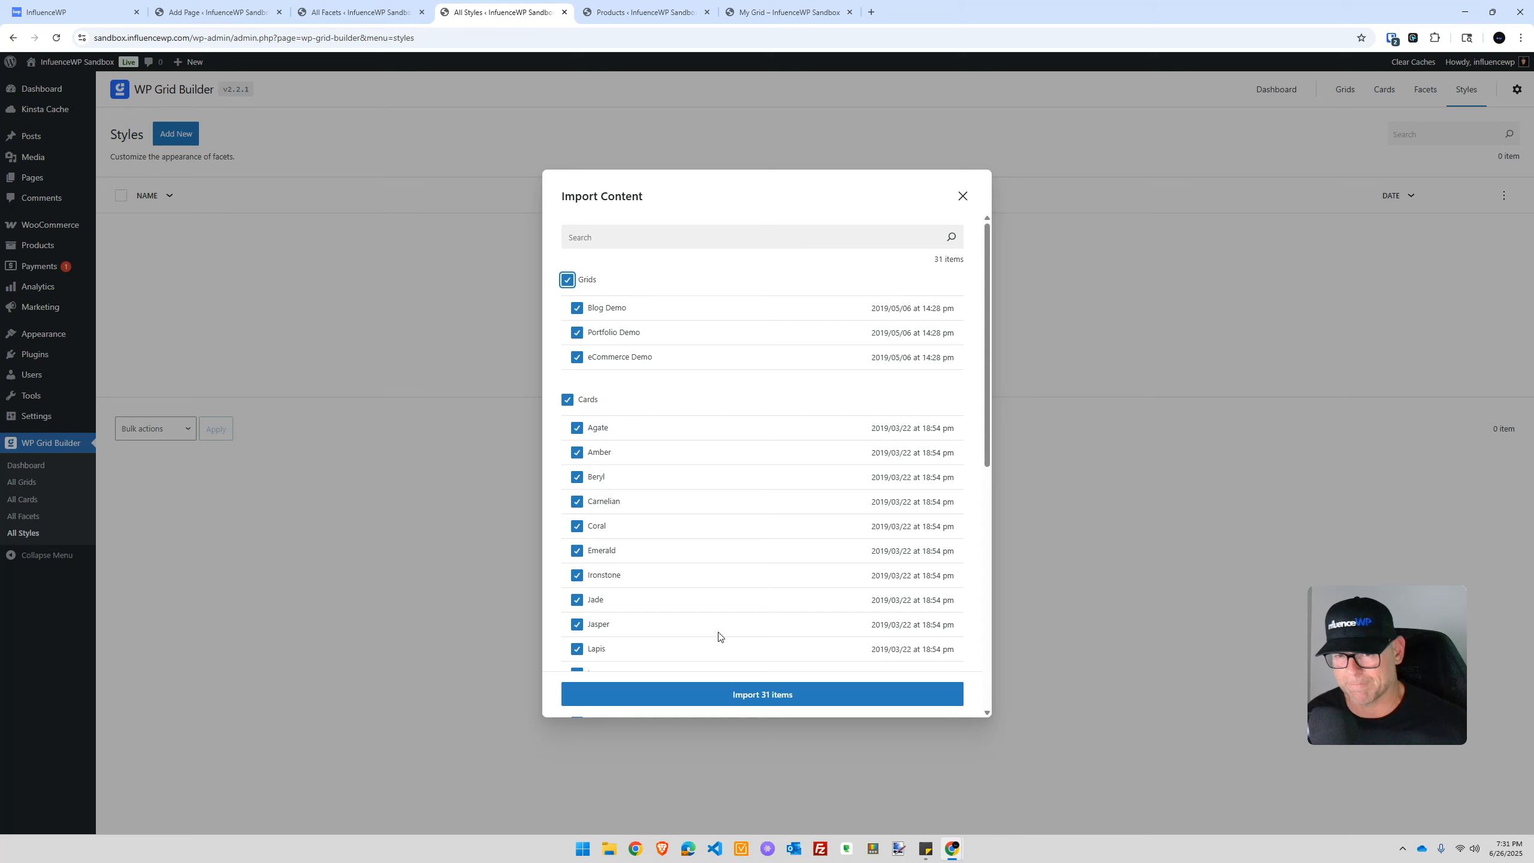
Import all the selected demo grids, cards and facets and close the import dialog
{"action": "scroll", "coordinate": [713, 579], "scroll_direction": "down", "scroll_amount": 8}
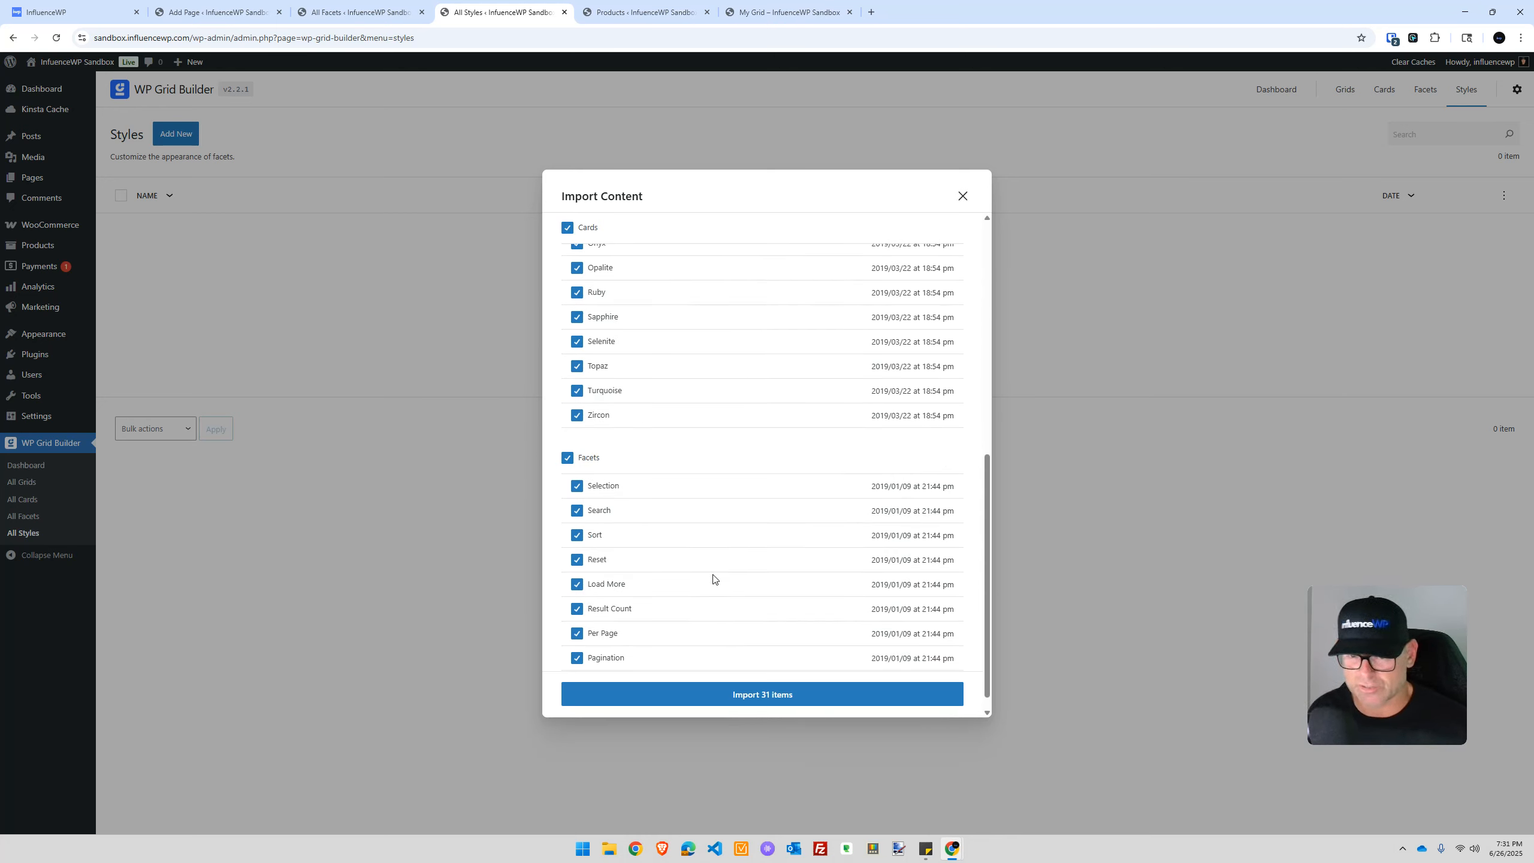
{"action": "left_click", "coordinate": [782, 697]}
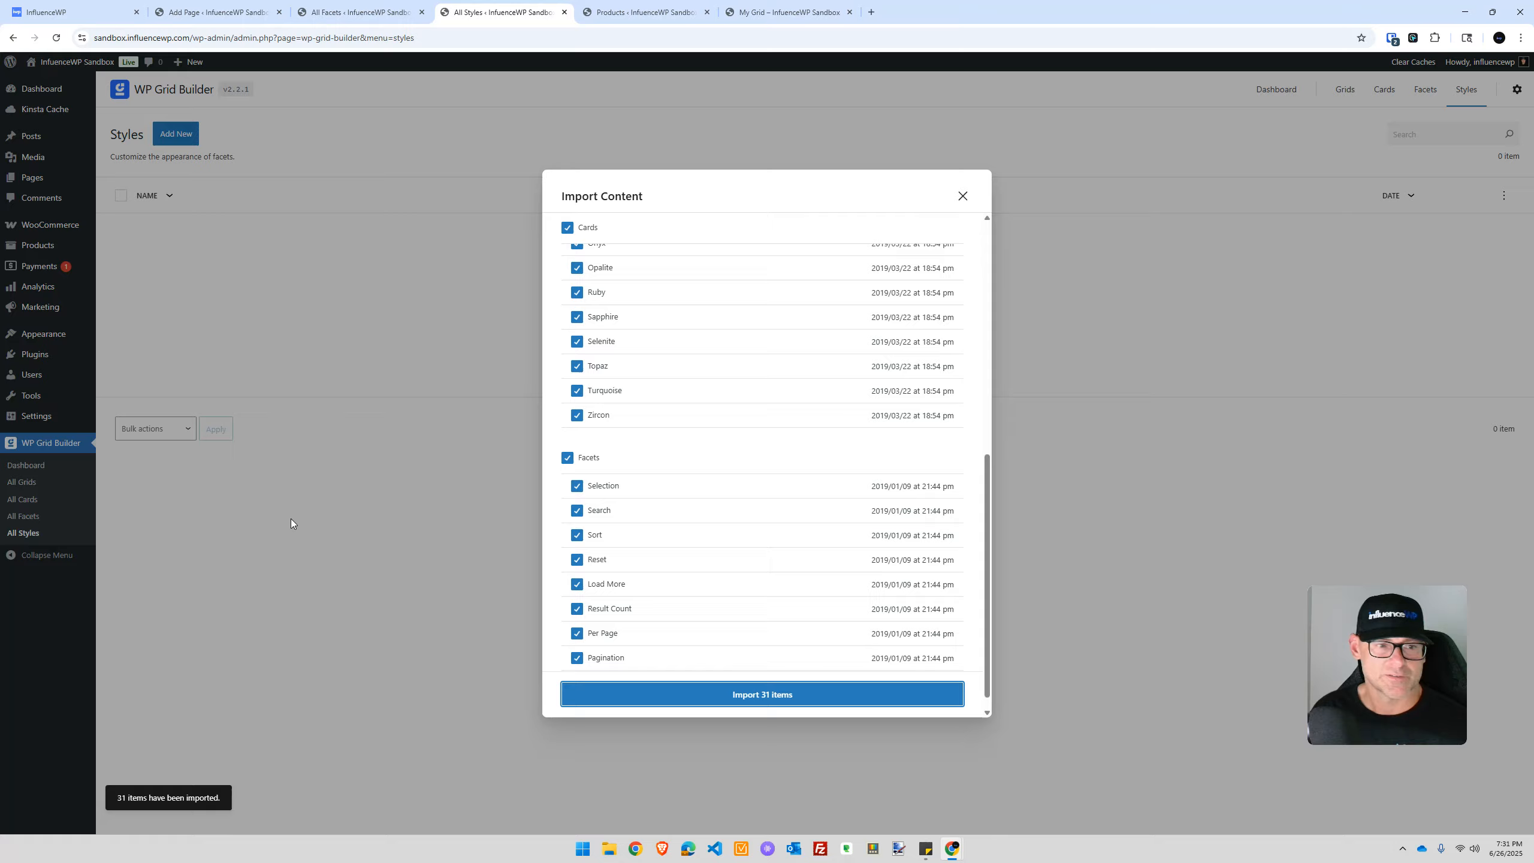
{"action": "left_click", "coordinate": [290, 518]}
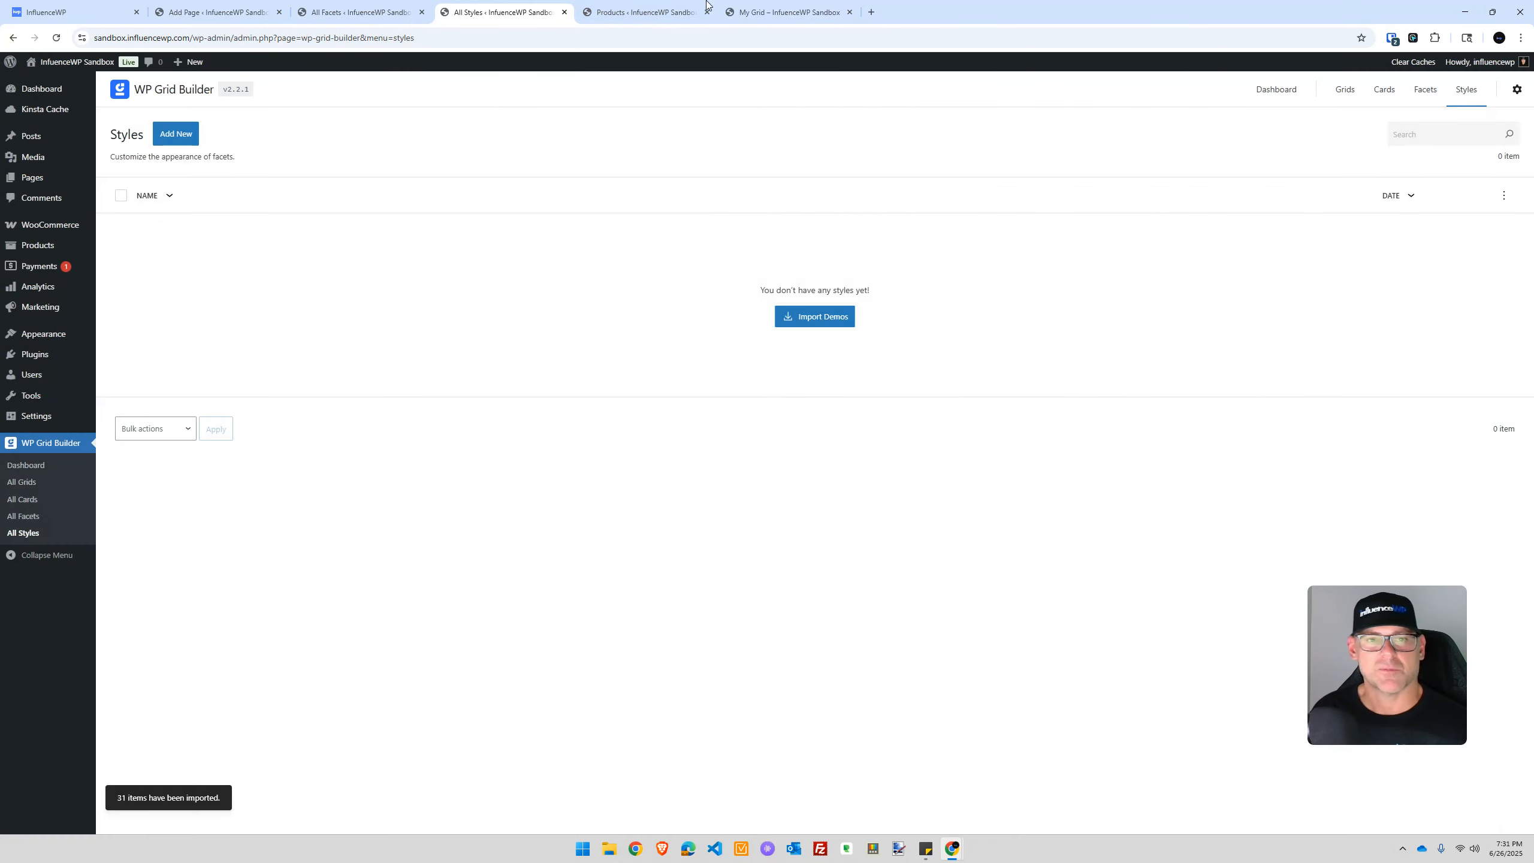
Open the All Grids list in a new browser tab and open the eCommerce Demo grid for editing
{"action": "left_click", "coordinate": [785, 12]}
{"action": "left_click", "coordinate": [477, 12]}
{"action": "left_click", "coordinate": [361, 12]}
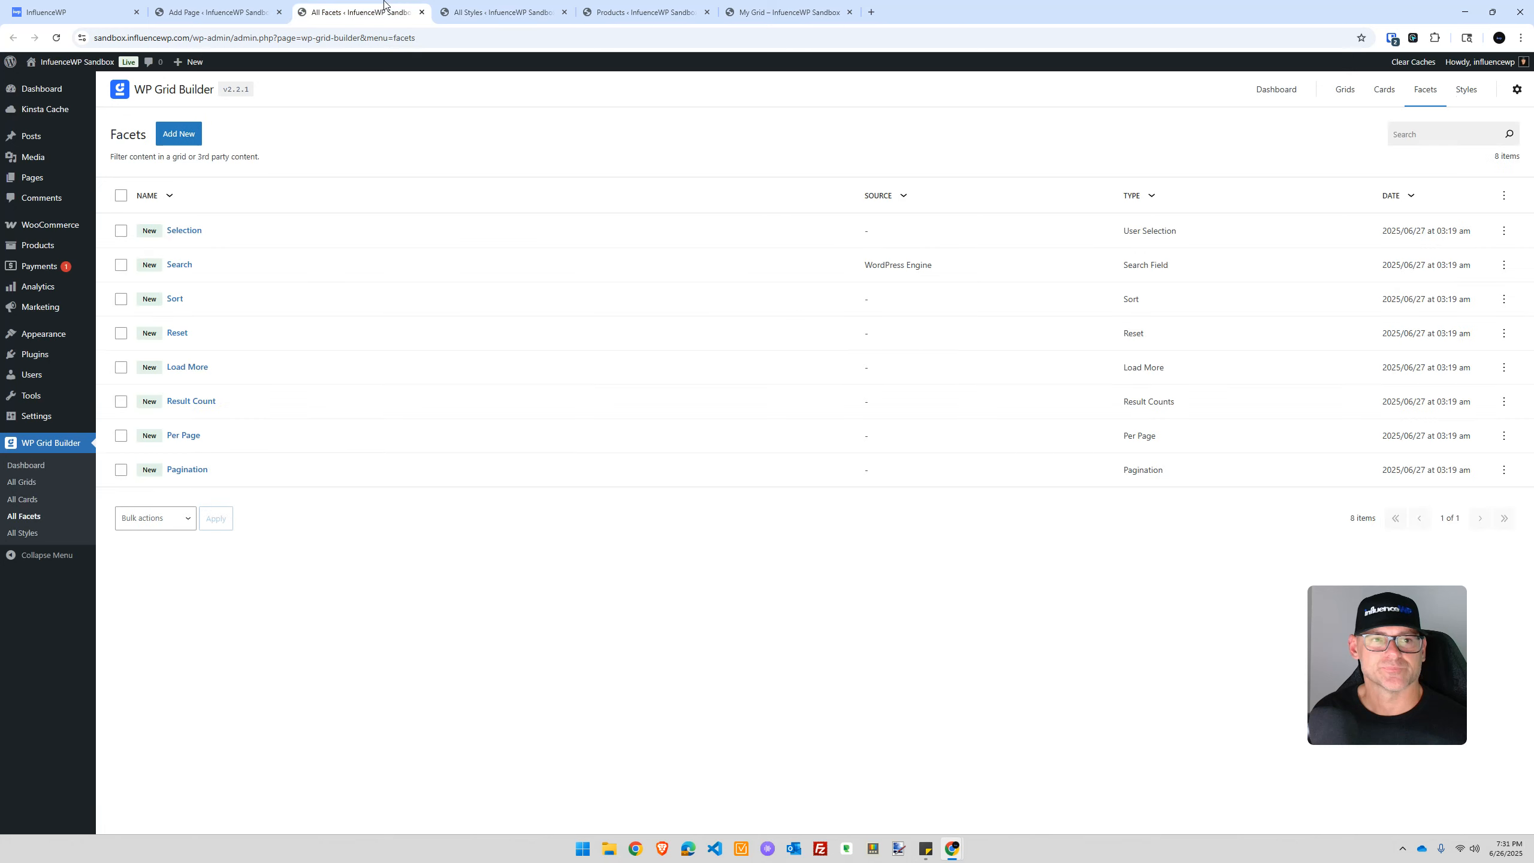
{"action": "right_click", "coordinate": [32, 485]}
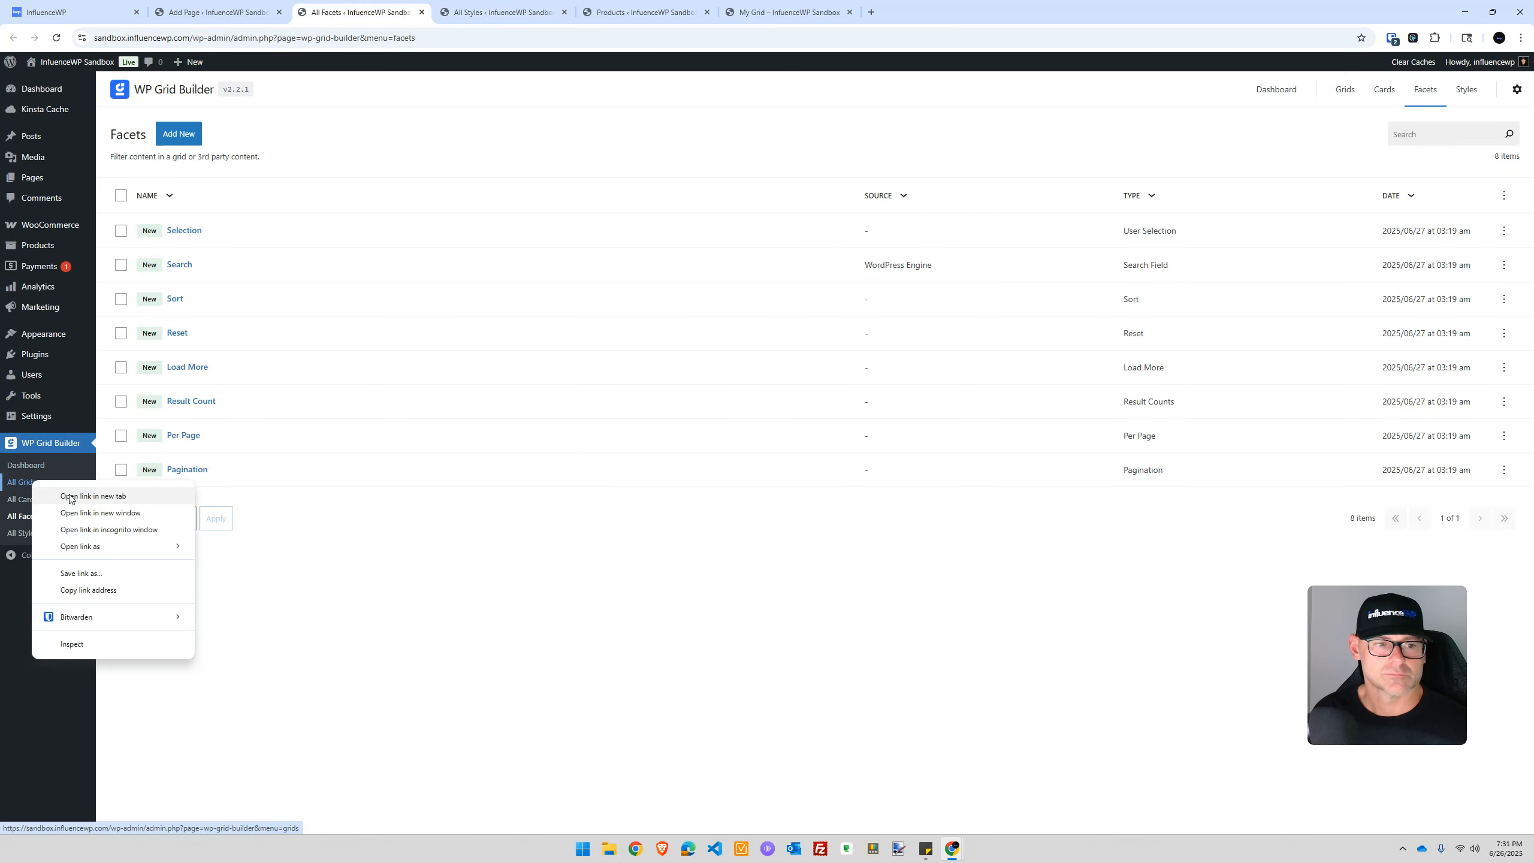
{"action": "left_click", "coordinate": [72, 493]}
{"action": "left_click", "coordinate": [494, 14]}
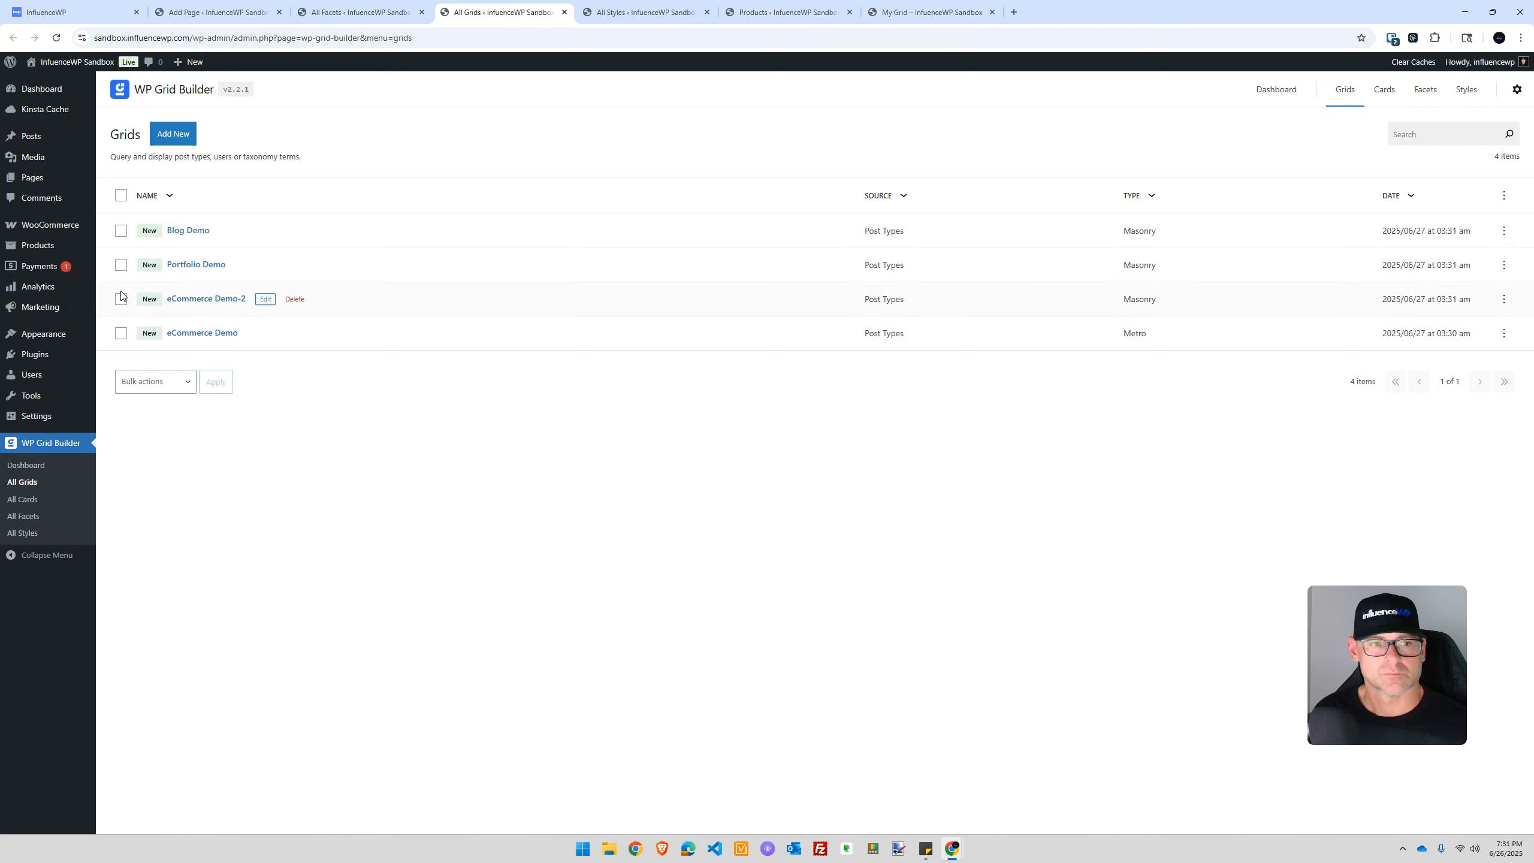
{"action": "left_click", "coordinate": [207, 334]}
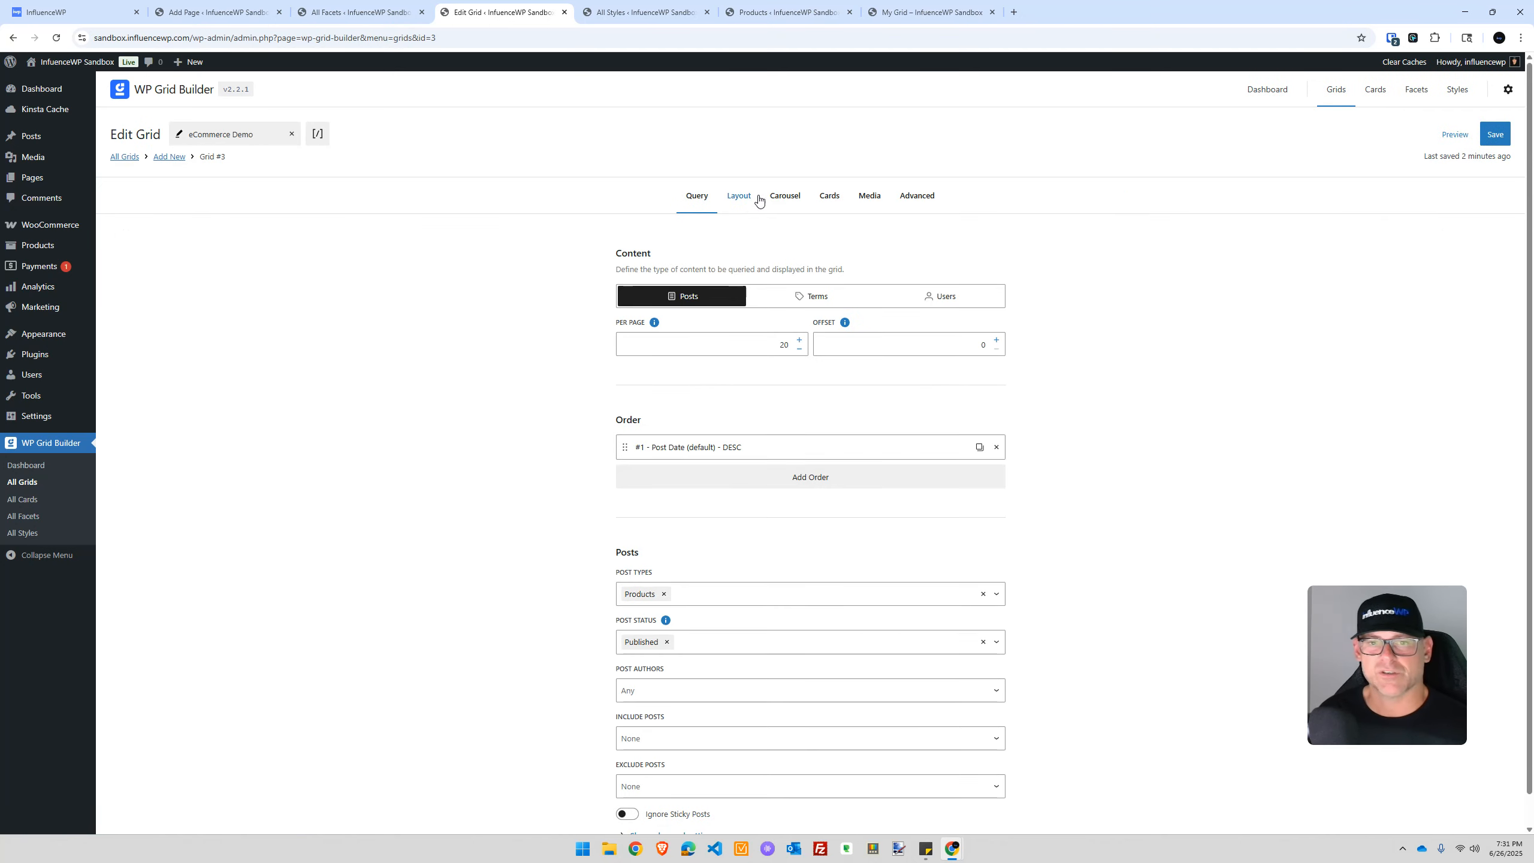
Expand the first card assignment in the grid's Cards settings and check its card selector
{"action": "left_click", "coordinate": [828, 196]}
{"action": "scroll", "coordinate": [493, 289], "scroll_direction": "down", "scroll_amount": 1}
{"action": "left_click", "coordinate": [665, 239]}
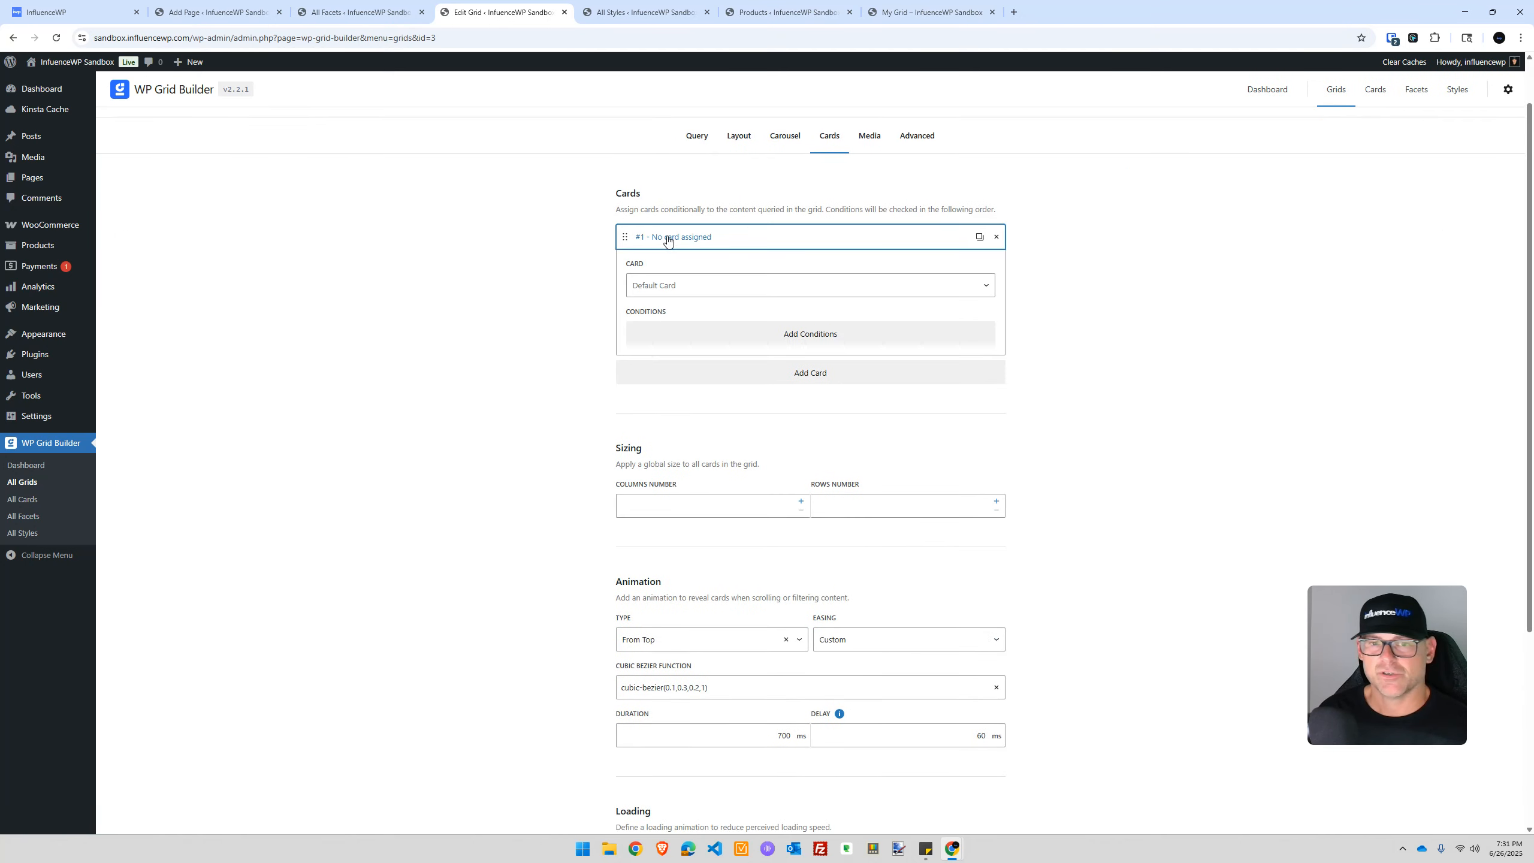
{"action": "left_click", "coordinate": [681, 287]}
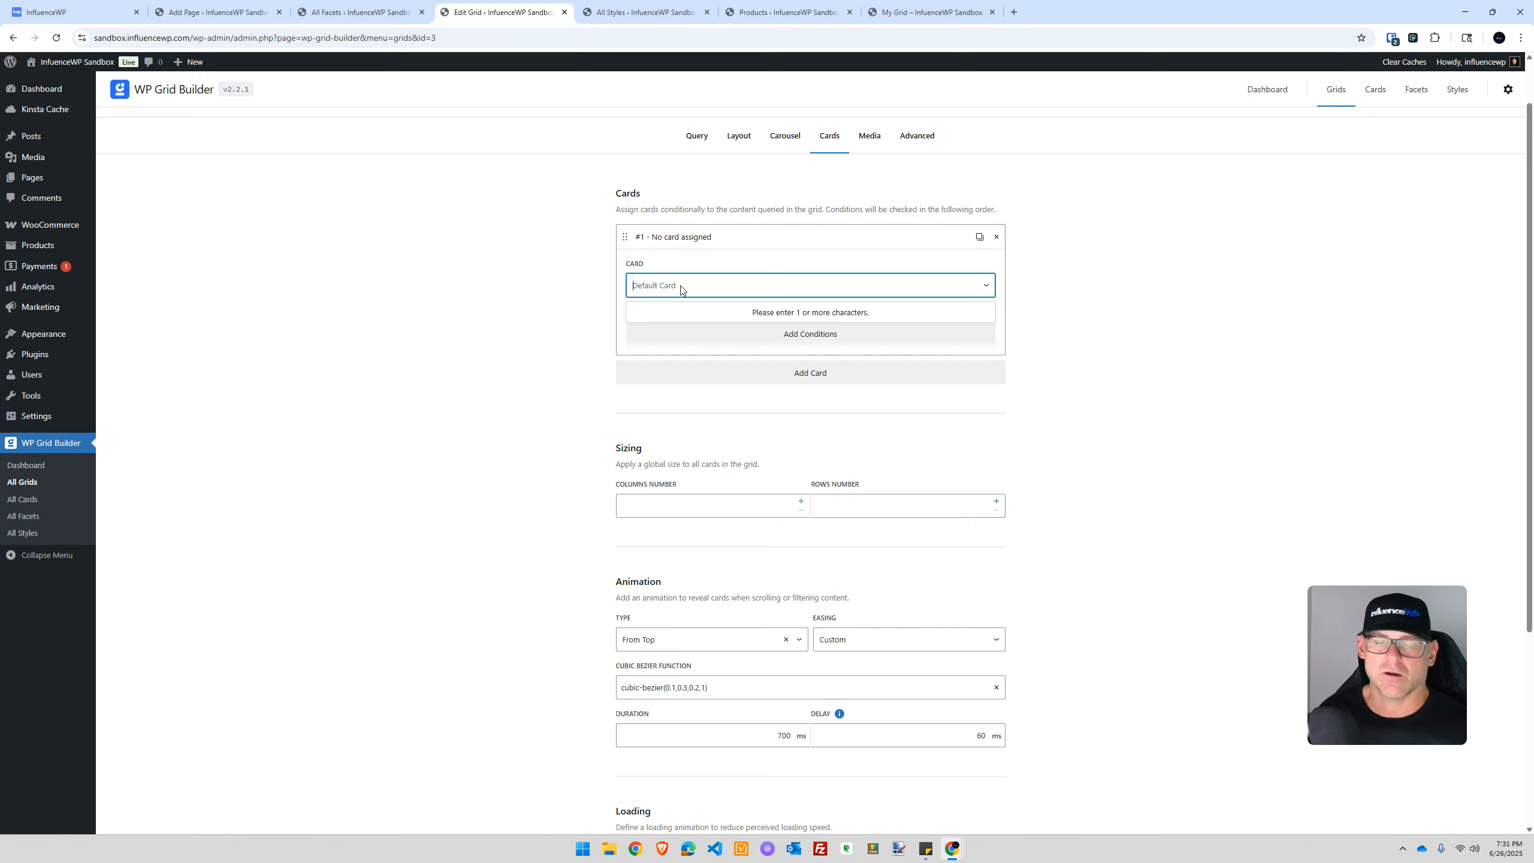
{"action": "left_click", "coordinate": [929, 296]}
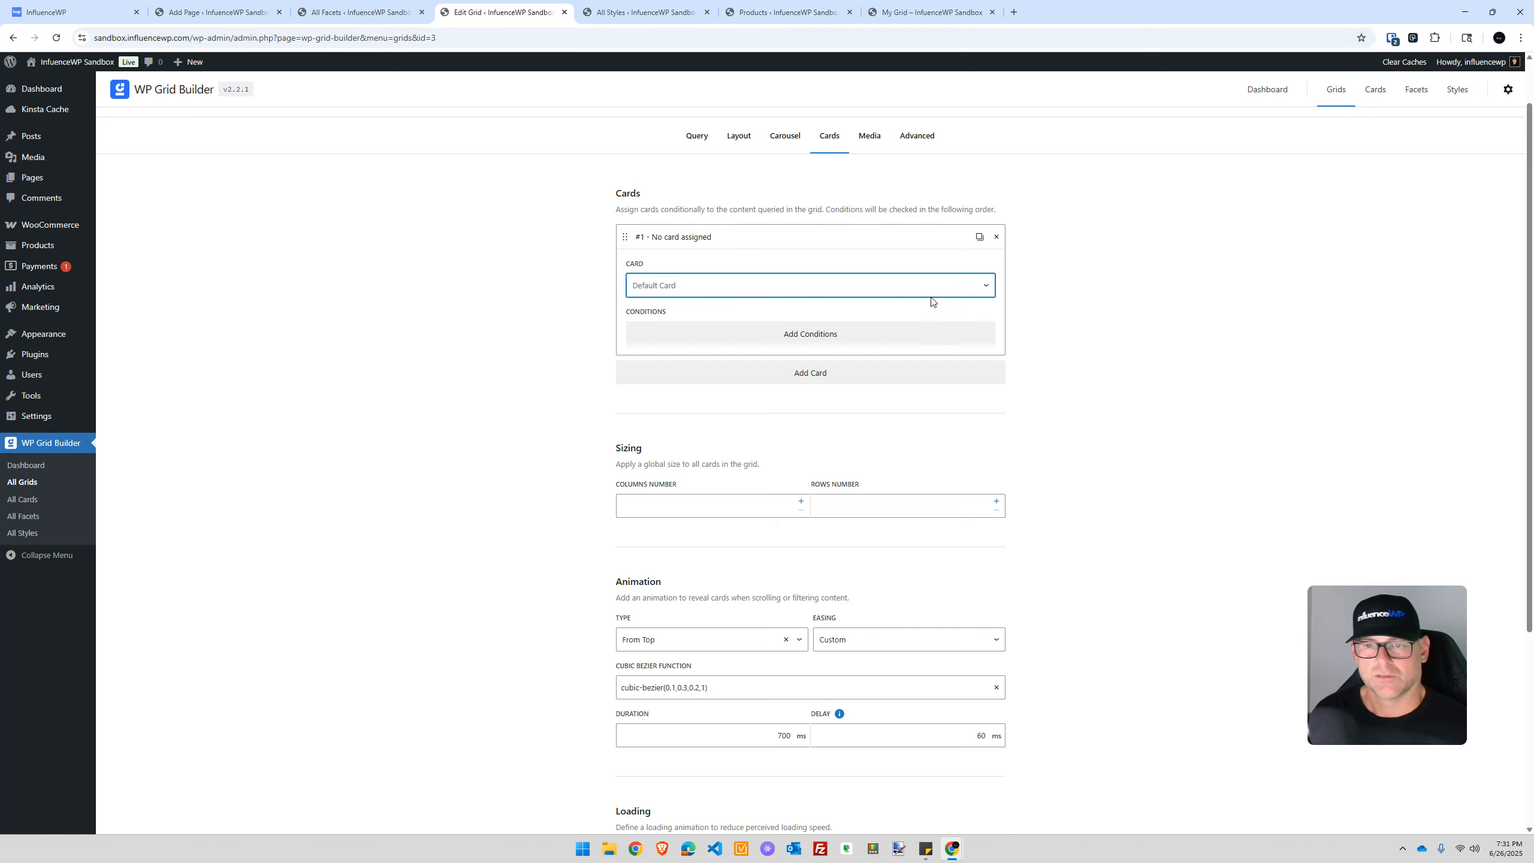
{"action": "left_click", "coordinate": [988, 286]}
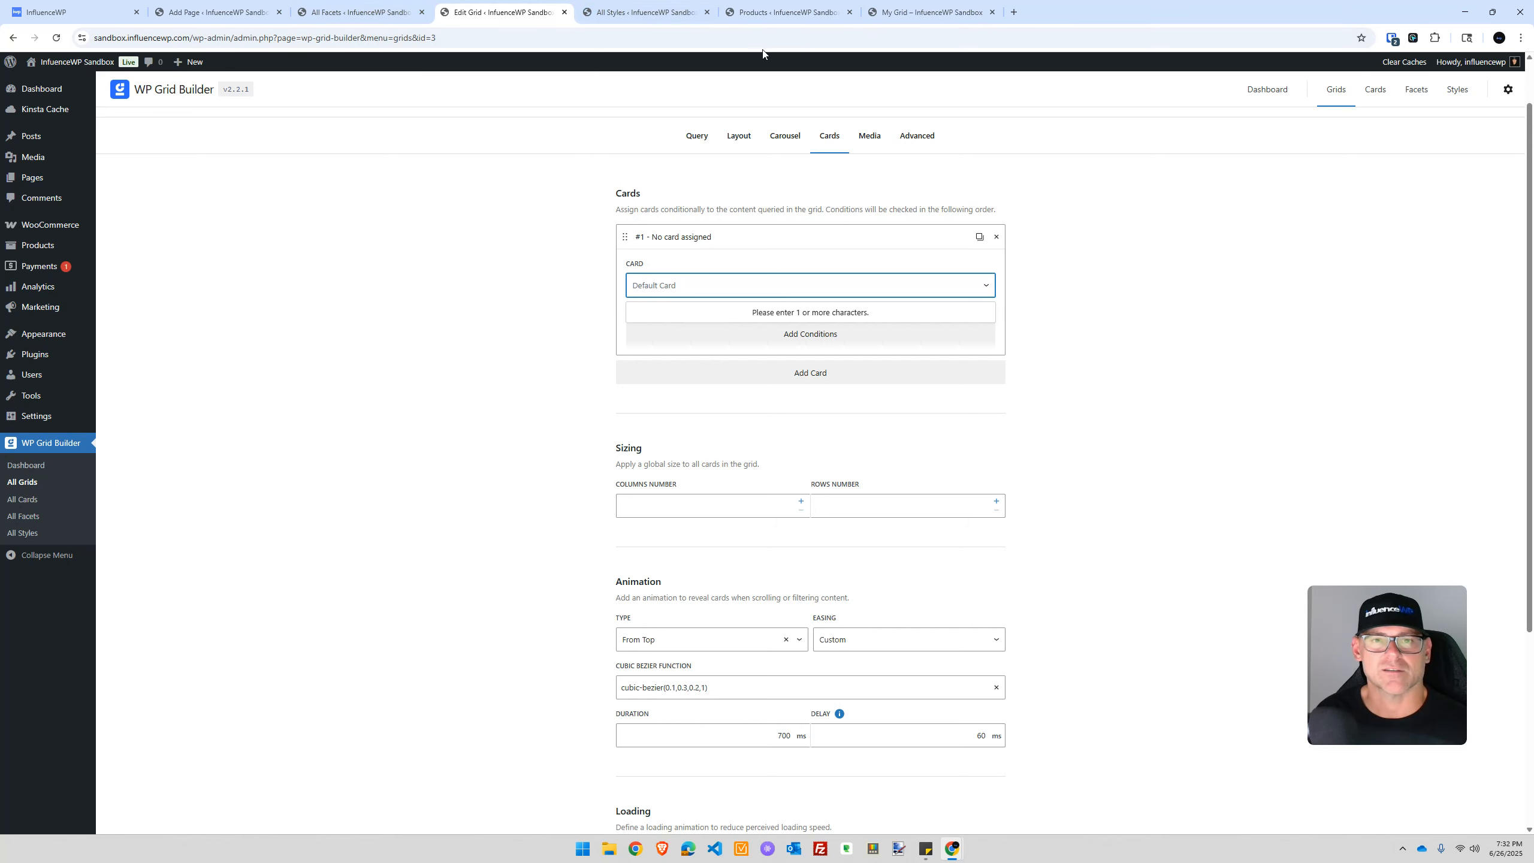
Open the All Cards list in a new browser tab and look up the names and types of the imported cards
{"action": "right_click", "coordinate": [30, 501]}
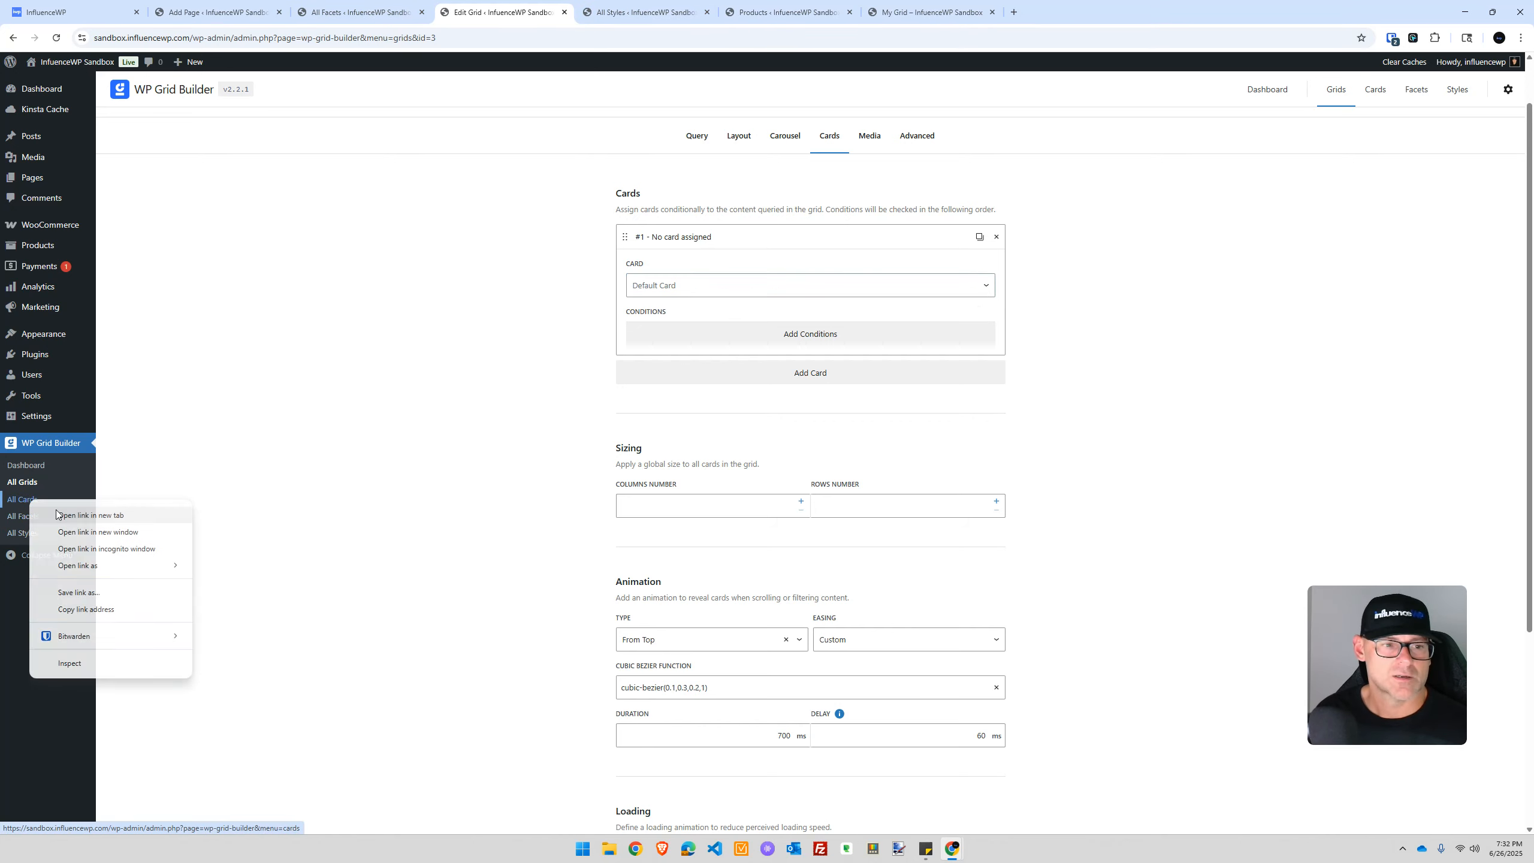
{"action": "left_click", "coordinate": [75, 517]}
{"action": "left_click", "coordinate": [360, 12]}
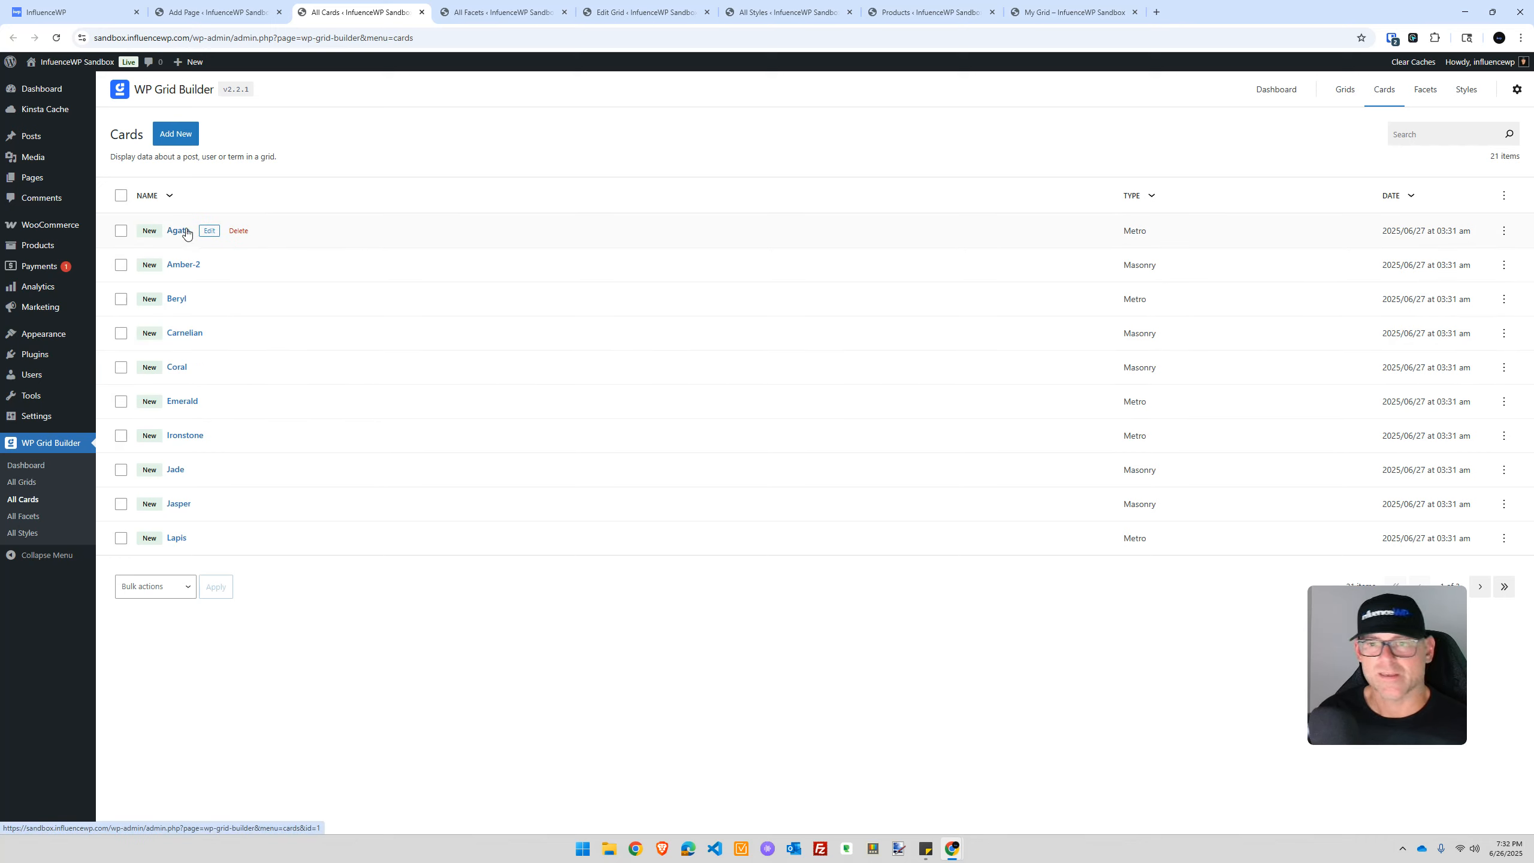
{"action": "left_click", "coordinate": [1142, 202]}
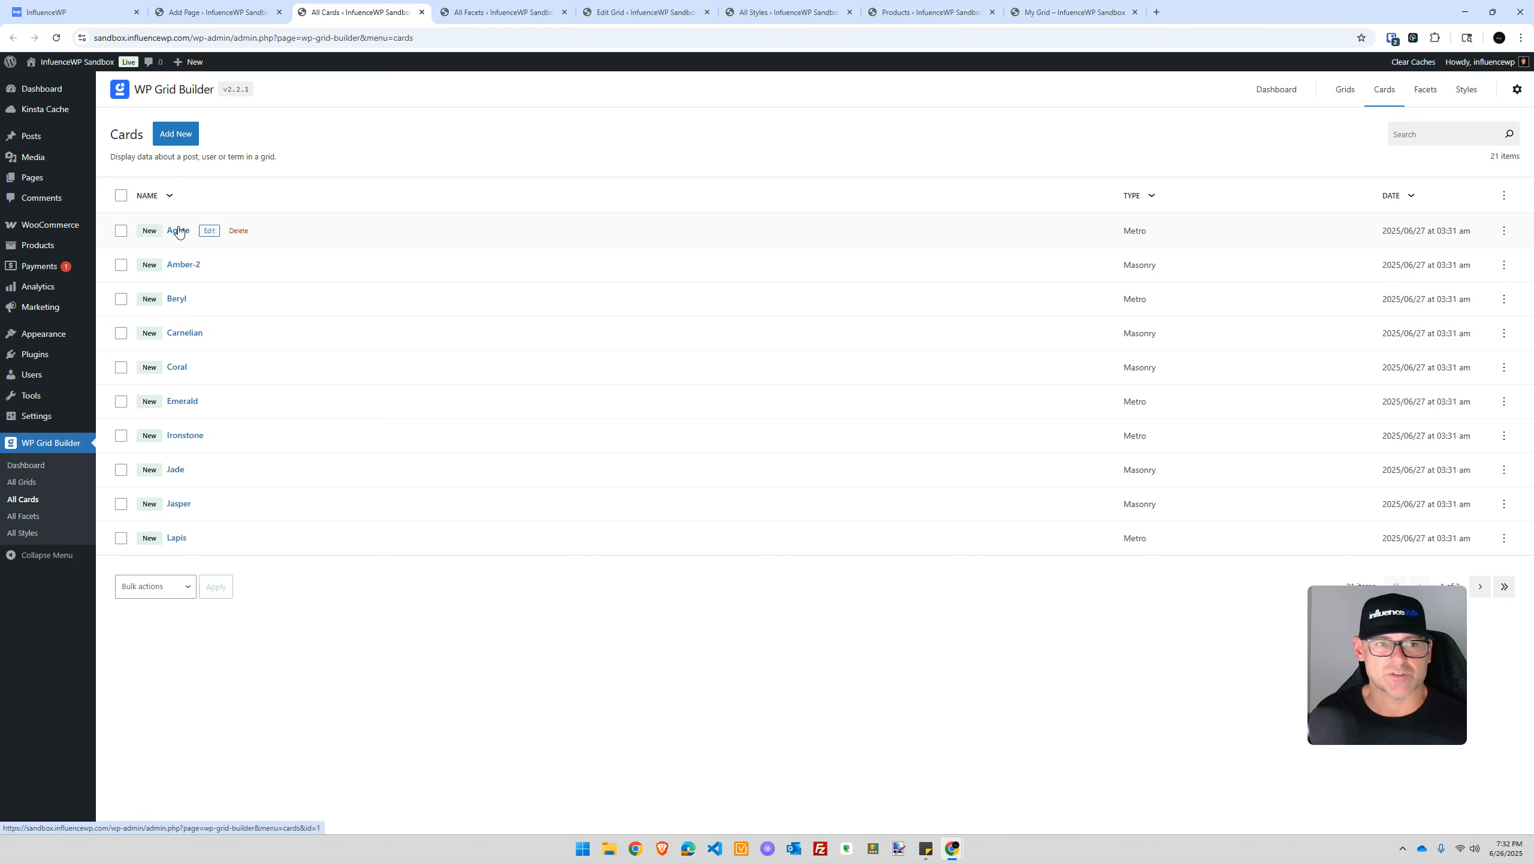
Assign the Agate card to the eCommerce Demo grid and save the grid
{"action": "left_click", "coordinate": [641, 12]}
{"action": "left_click", "coordinate": [696, 286]}
{"action": "type", "text": "ag"}
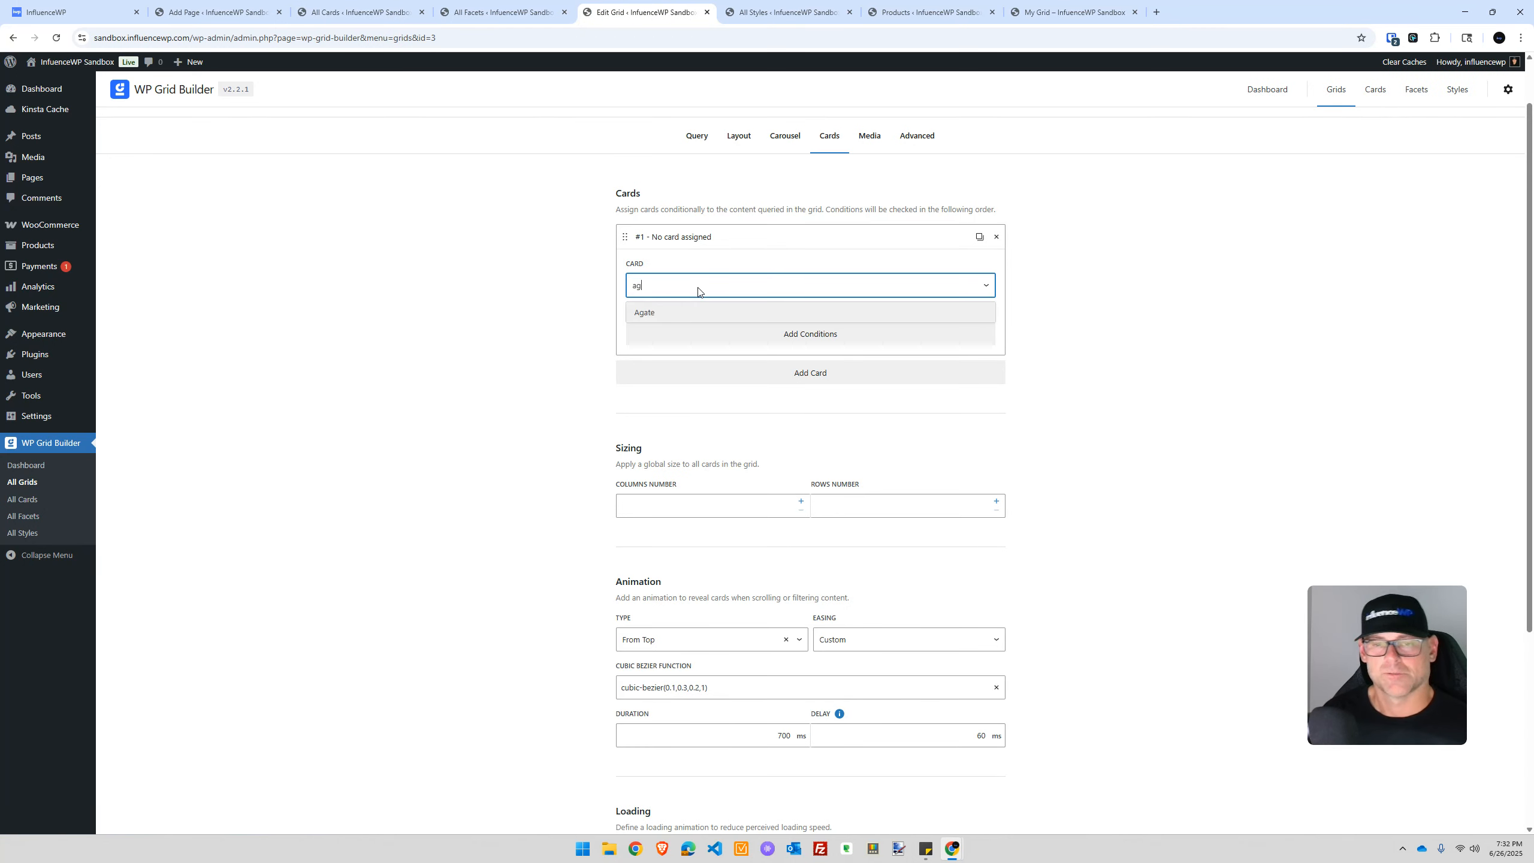
{"action": "left_click", "coordinate": [691, 313]}
{"action": "left_click", "coordinate": [500, 380]}
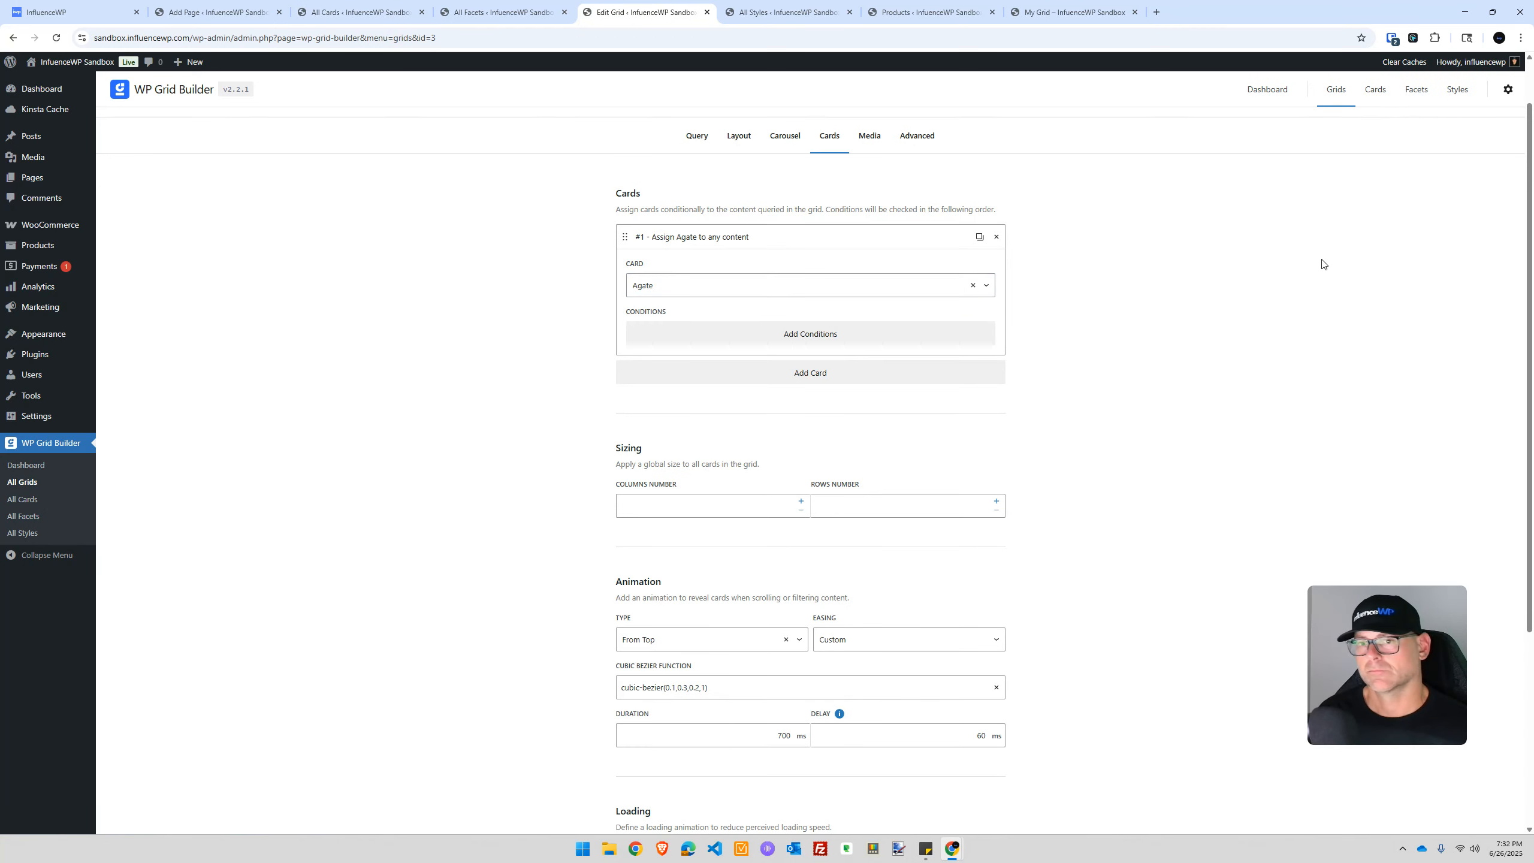
{"action": "scroll", "coordinate": [1322, 264], "scroll_direction": "up", "scroll_amount": 1}
{"action": "left_click", "coordinate": [1495, 134]}
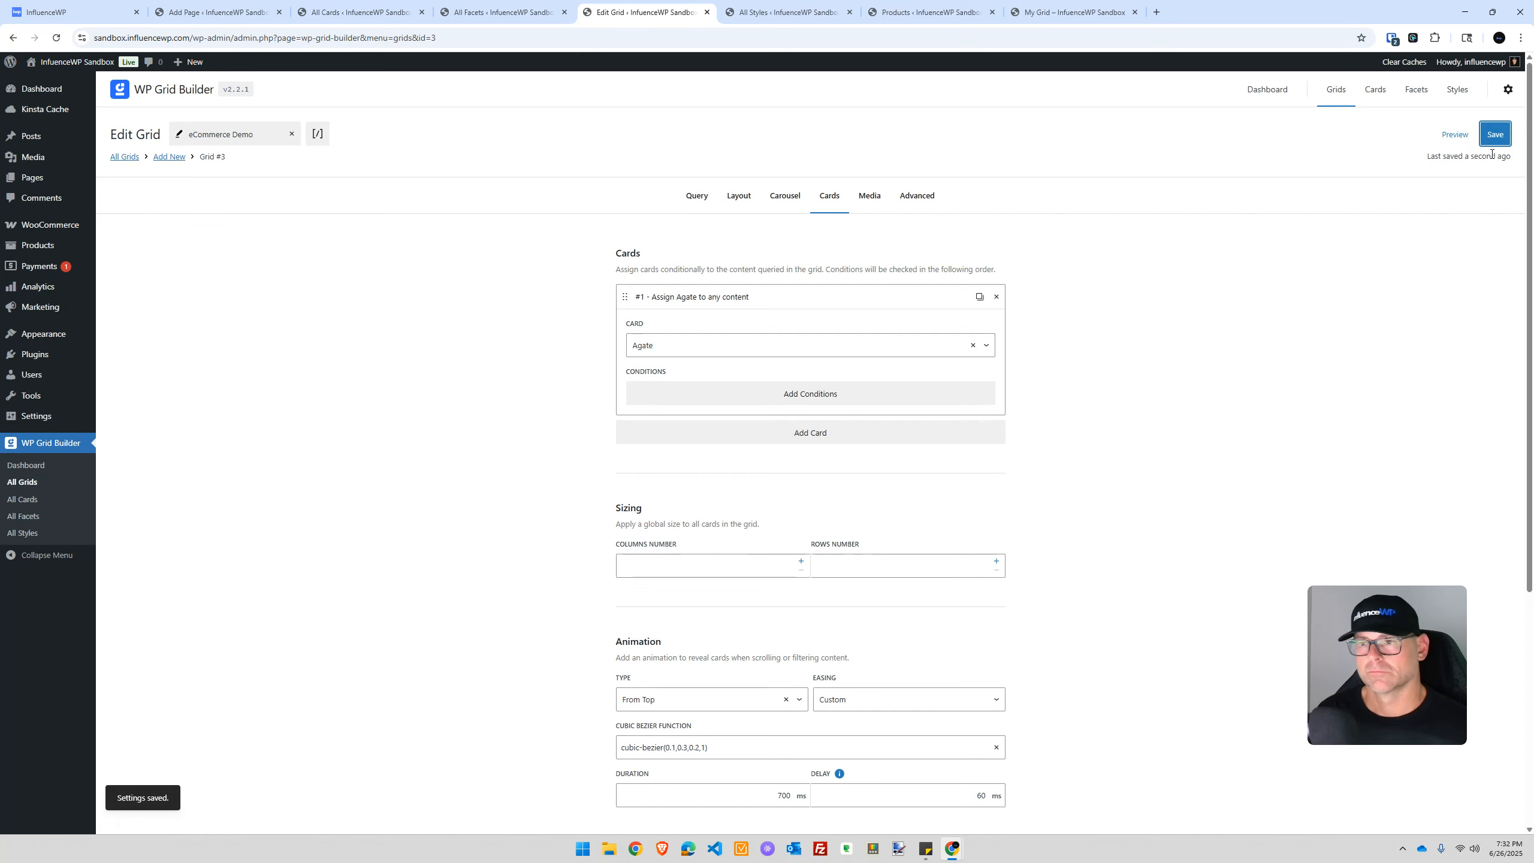
Reload the live My Grid page, bring in the official eCommerce Demo page as a browser tab and examine its product cards
{"action": "left_click", "coordinate": [1066, 7]}
{"action": "left_click", "coordinate": [56, 37]}
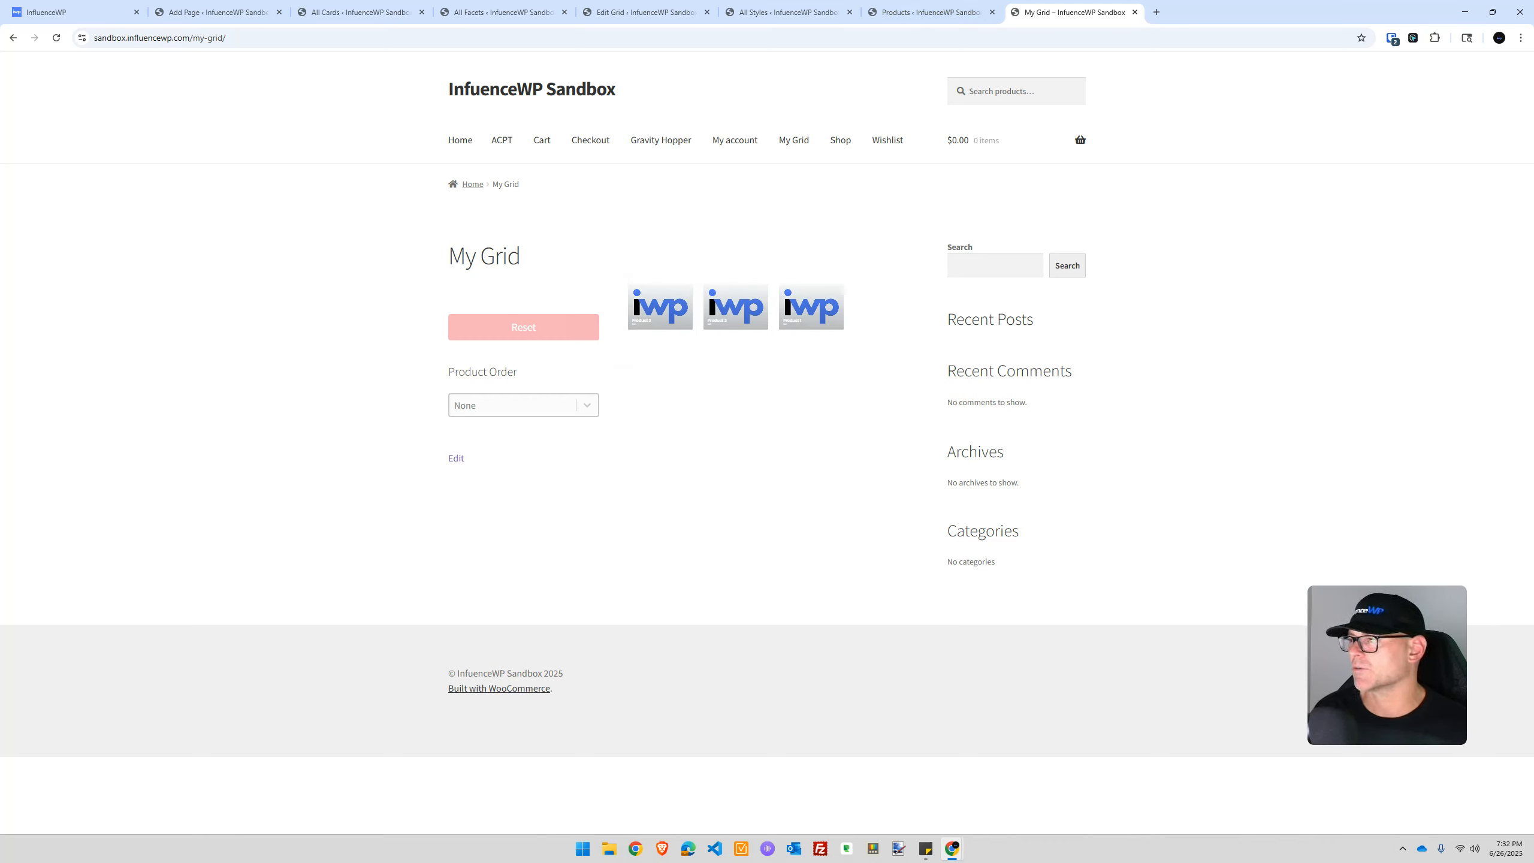
{"action": "left_click_drag", "start_coordinate": [924, 1], "coordinate": [1229, 10]}
{"action": "scroll", "coordinate": [523, 326], "scroll_direction": "down", "scroll_amount": 1}
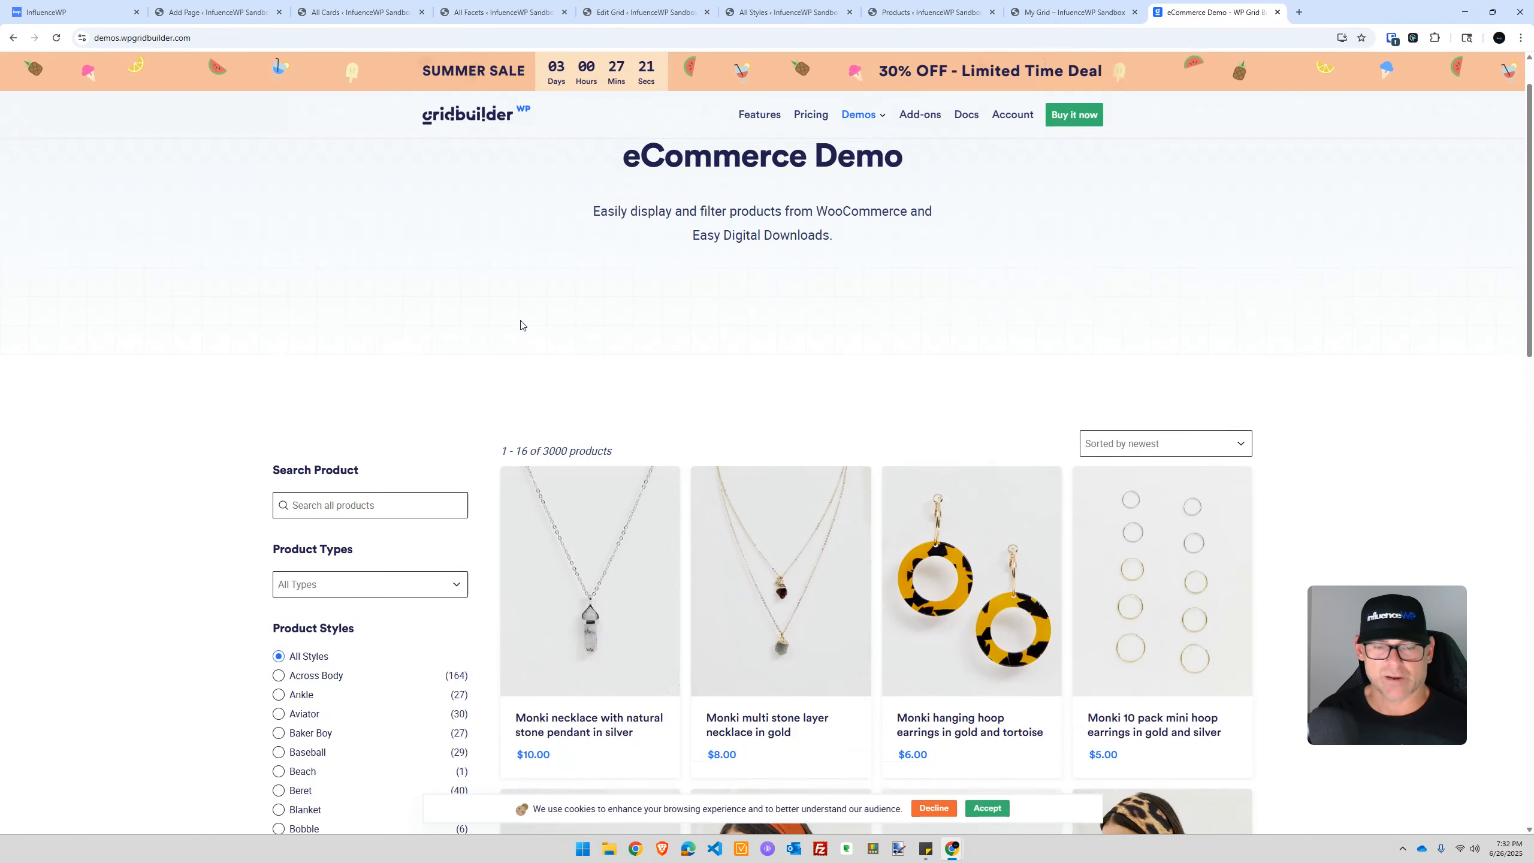
{"action": "scroll", "coordinate": [523, 326], "scroll_direction": "down", "scroll_amount": 3}
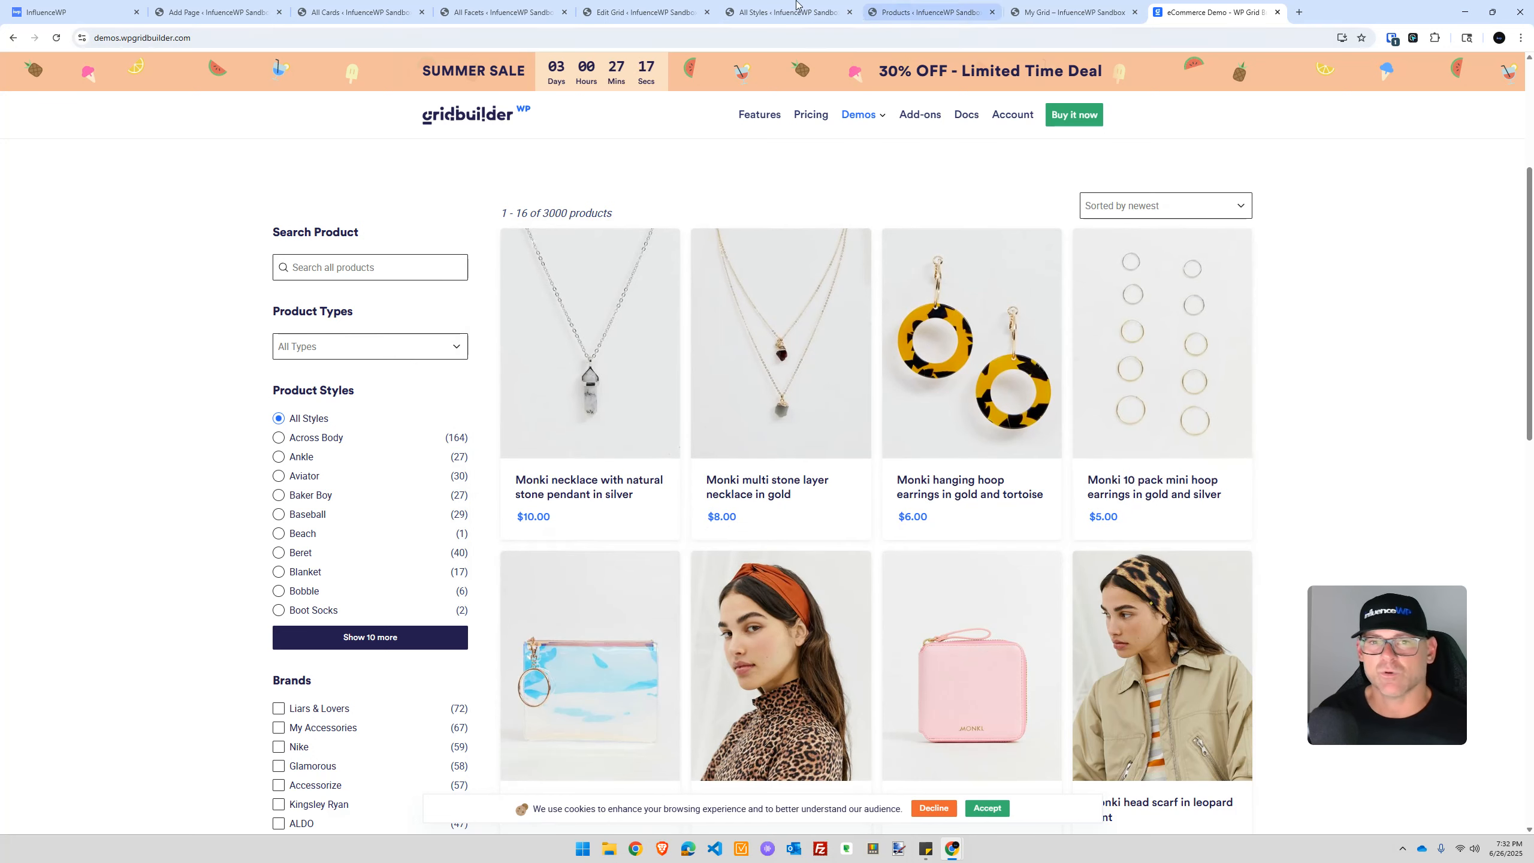
Return to the All Cards list, check the Agate card's row options and open that card for editing
{"action": "left_click", "coordinate": [640, 12]}
{"action": "left_click", "coordinate": [357, 12]}
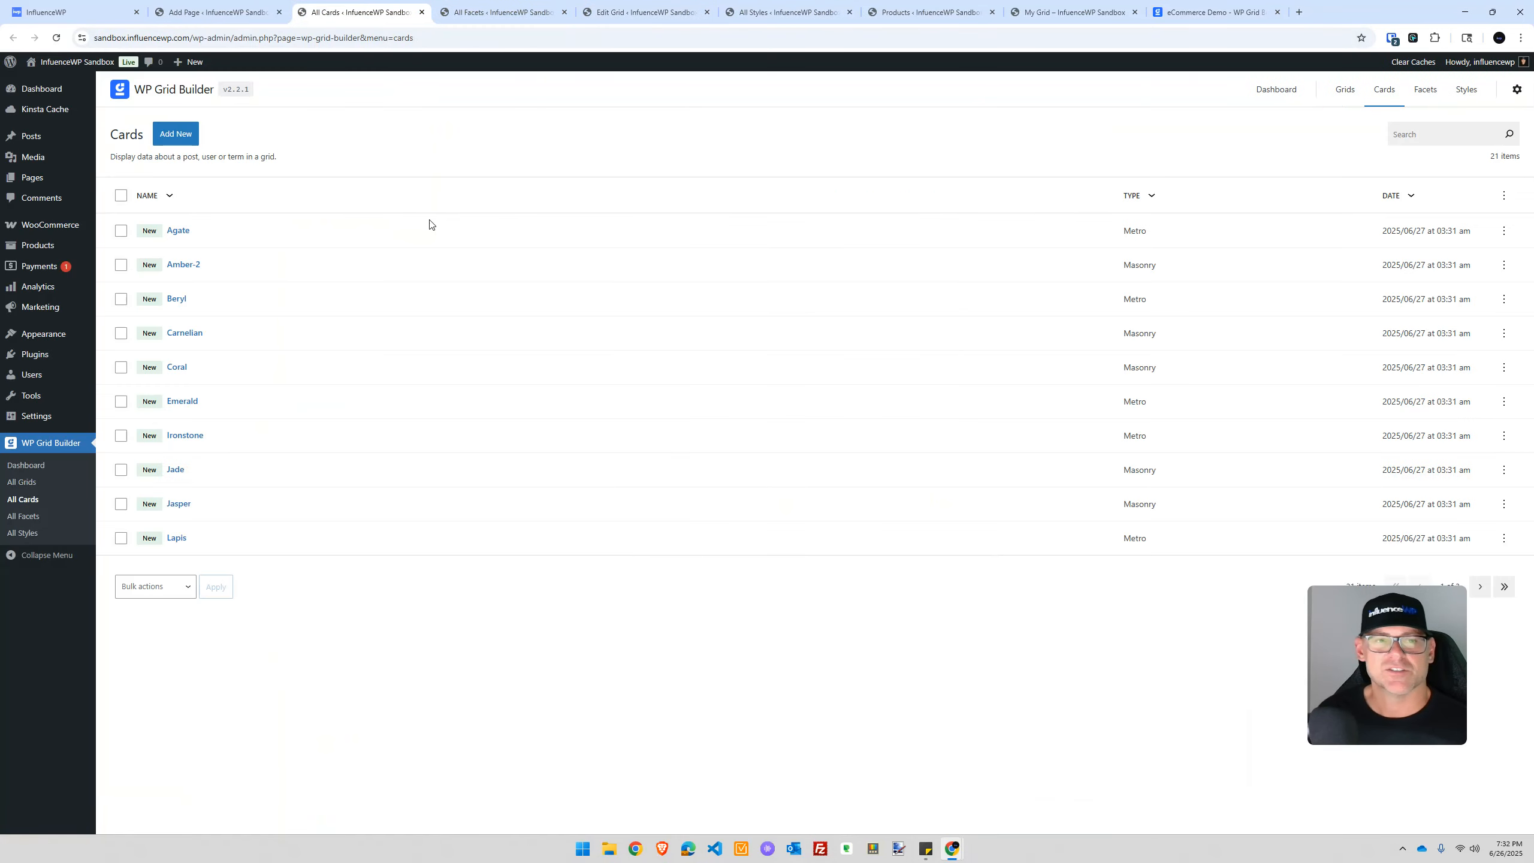
{"action": "mouse_move", "coordinate": [179, 232]}
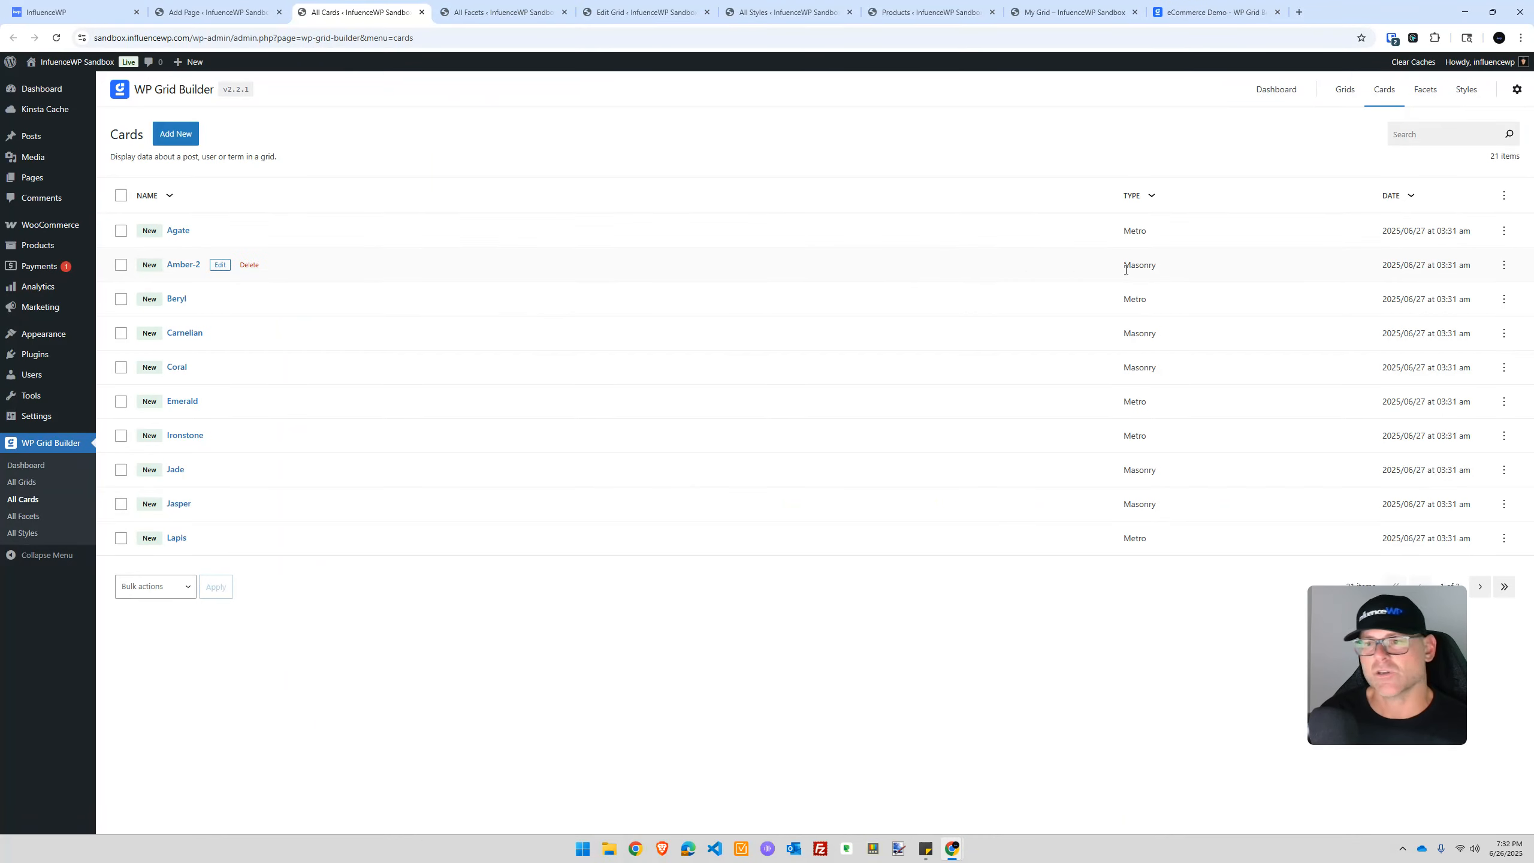
{"action": "left_click", "coordinate": [1504, 230]}
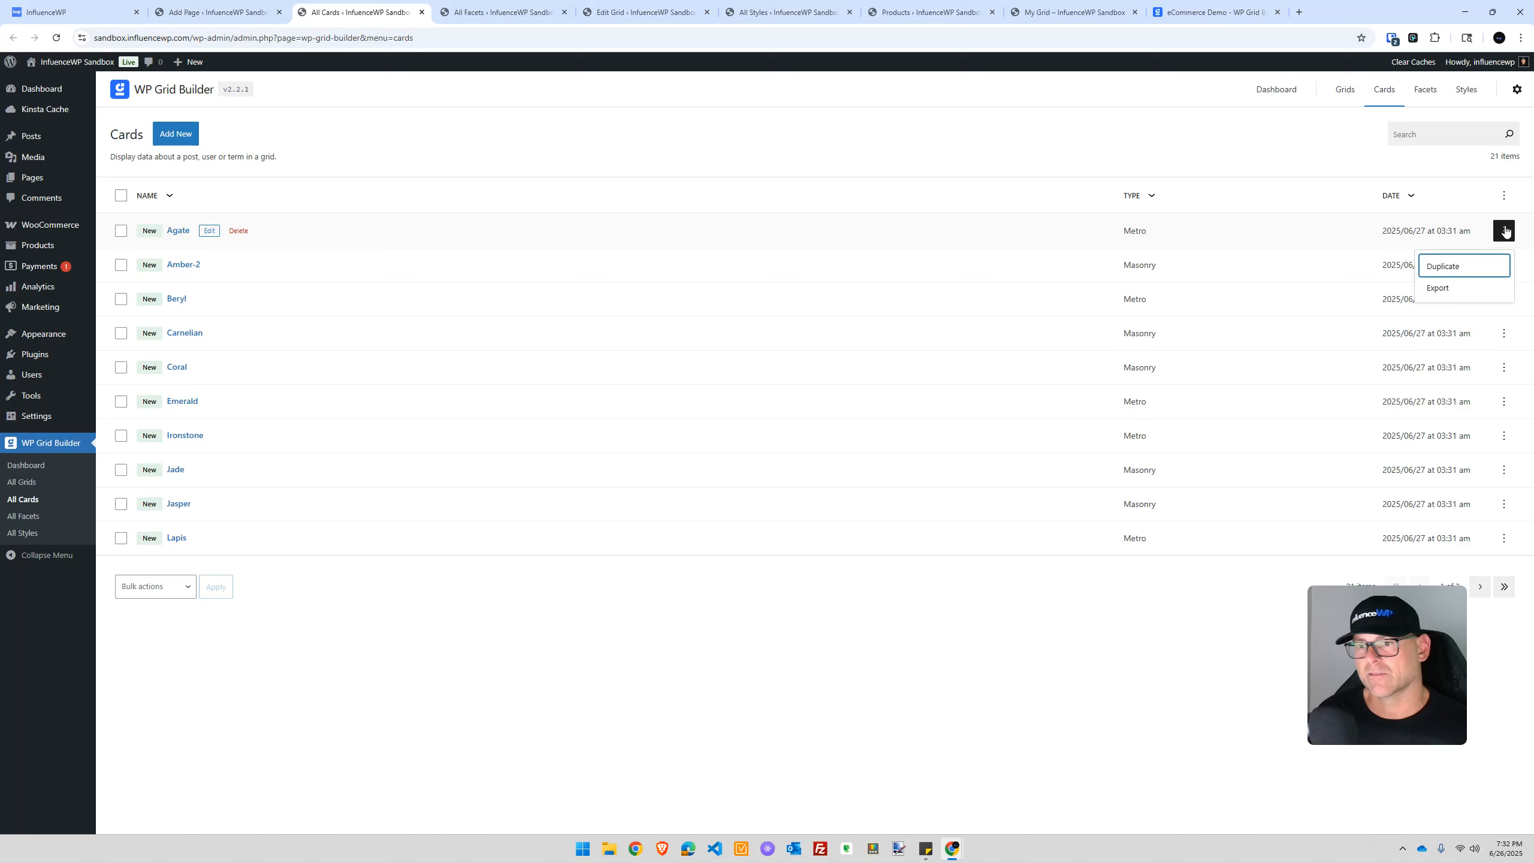
{"action": "mouse_move", "coordinate": [249, 243]}
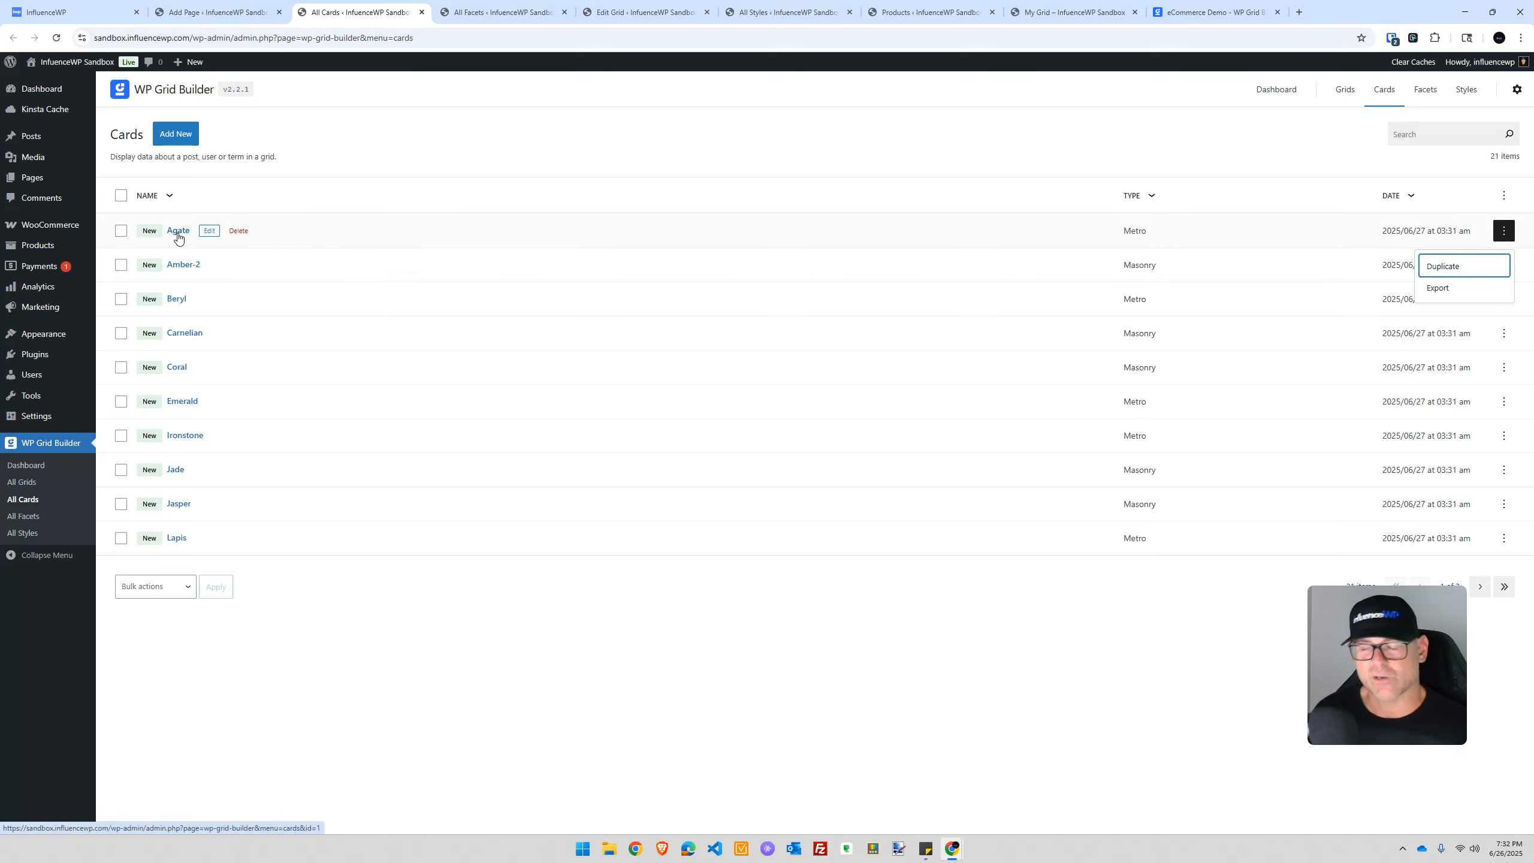
{"action": "left_click", "coordinate": [209, 230]}
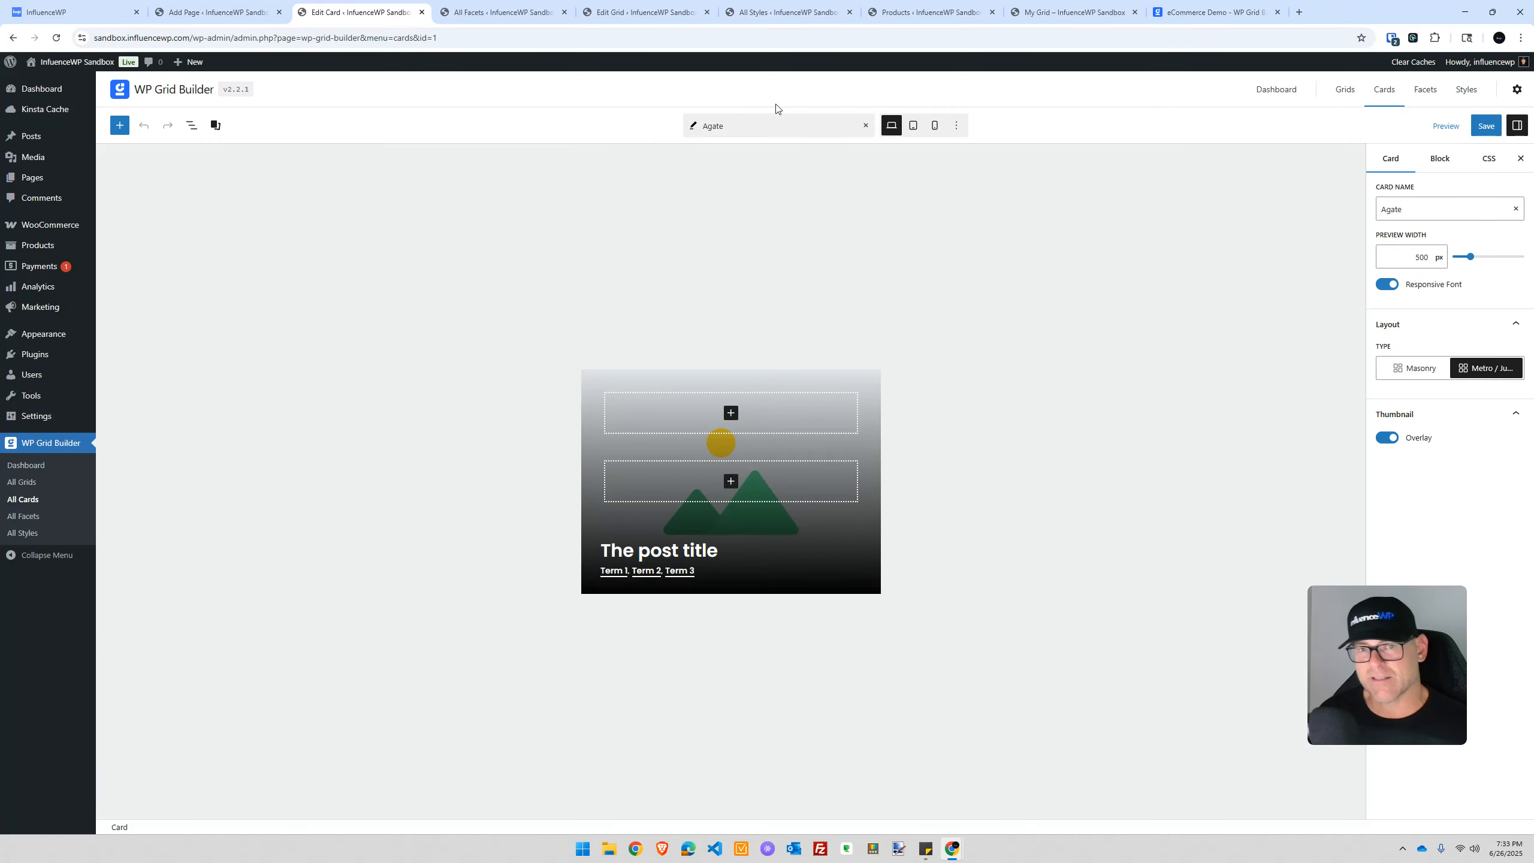
Browse all blocks available for the Agate card, enlarge the page to inspect the card, and restore the zoom to 100%
{"action": "left_click", "coordinate": [696, 417]}
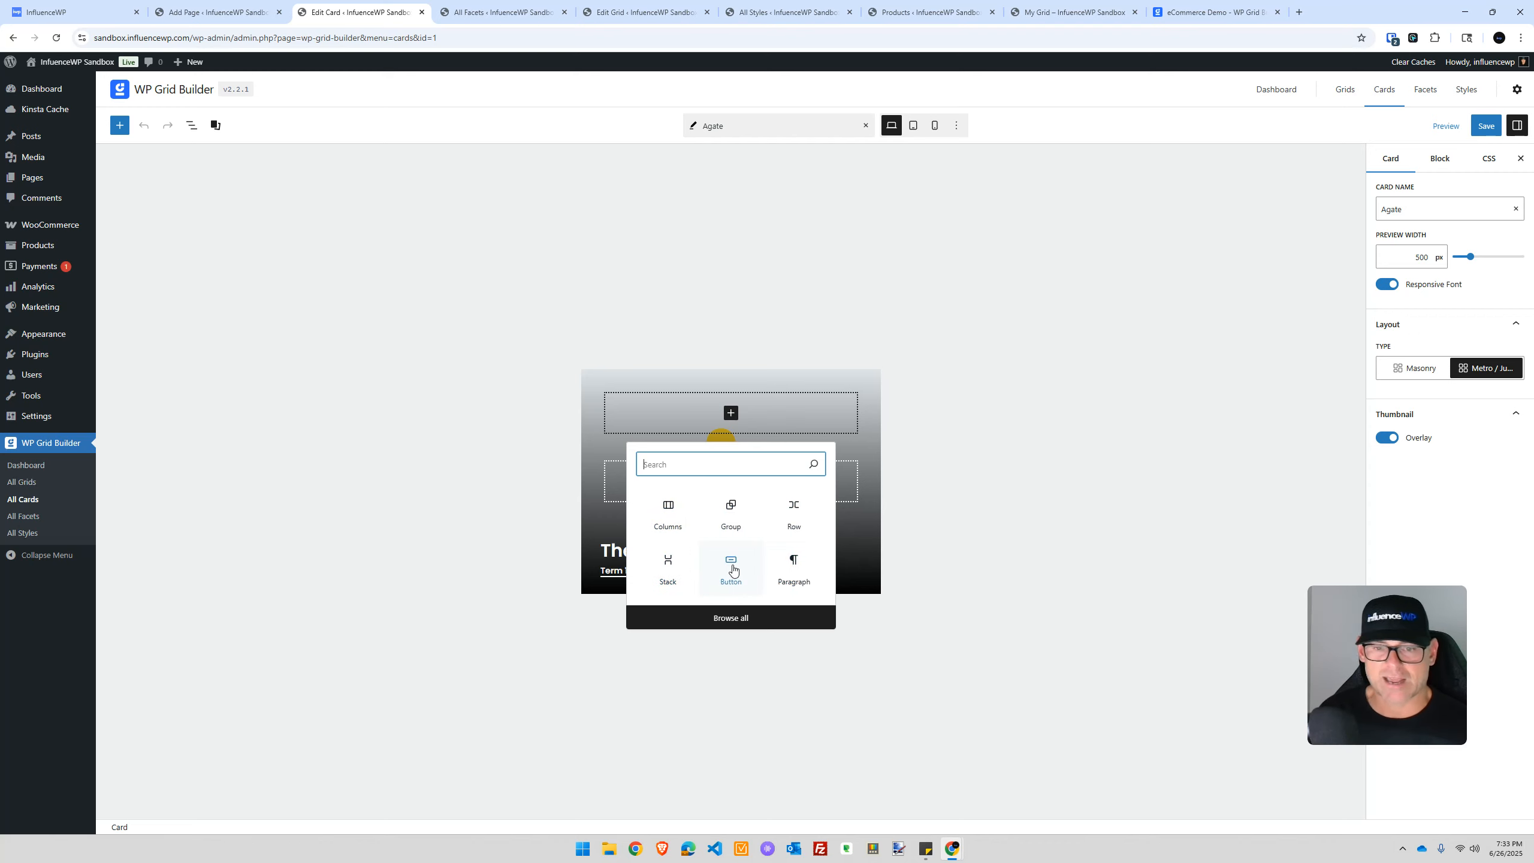
{"action": "left_click", "coordinate": [774, 618]}
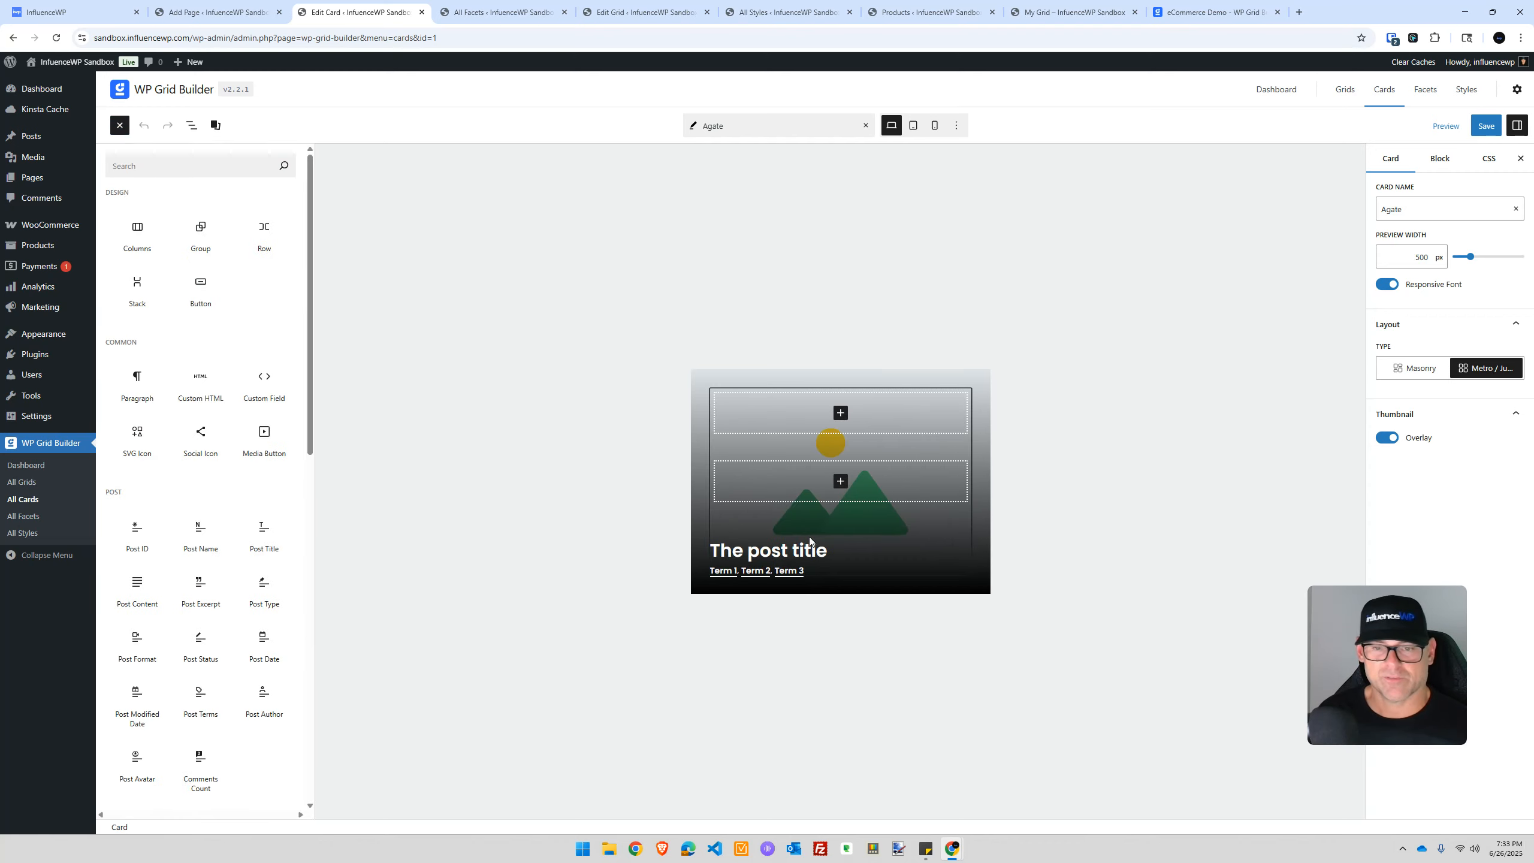
{"action": "scroll", "coordinate": [160, 564], "scroll_direction": "down", "scroll_amount": 10}
{"action": "key", "text": "ctrl+plus"}
{"action": "key", "text": "ctrl+plus"}
{"action": "key", "text": "ctrl+plus"}
{"action": "key", "text": "ctrl+plus"}
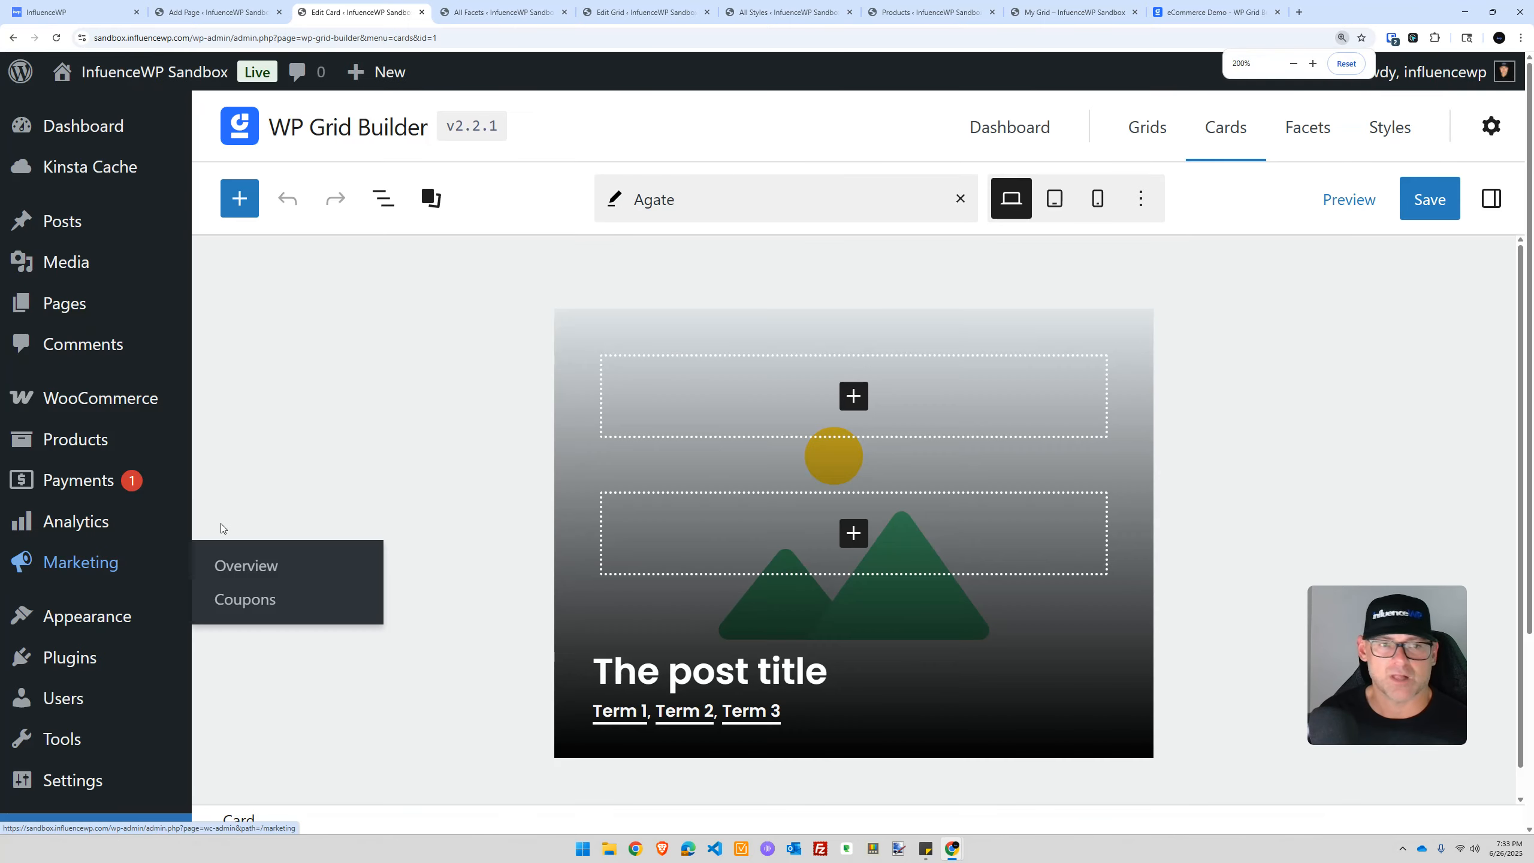
{"action": "key", "text": "ctrl+0"}
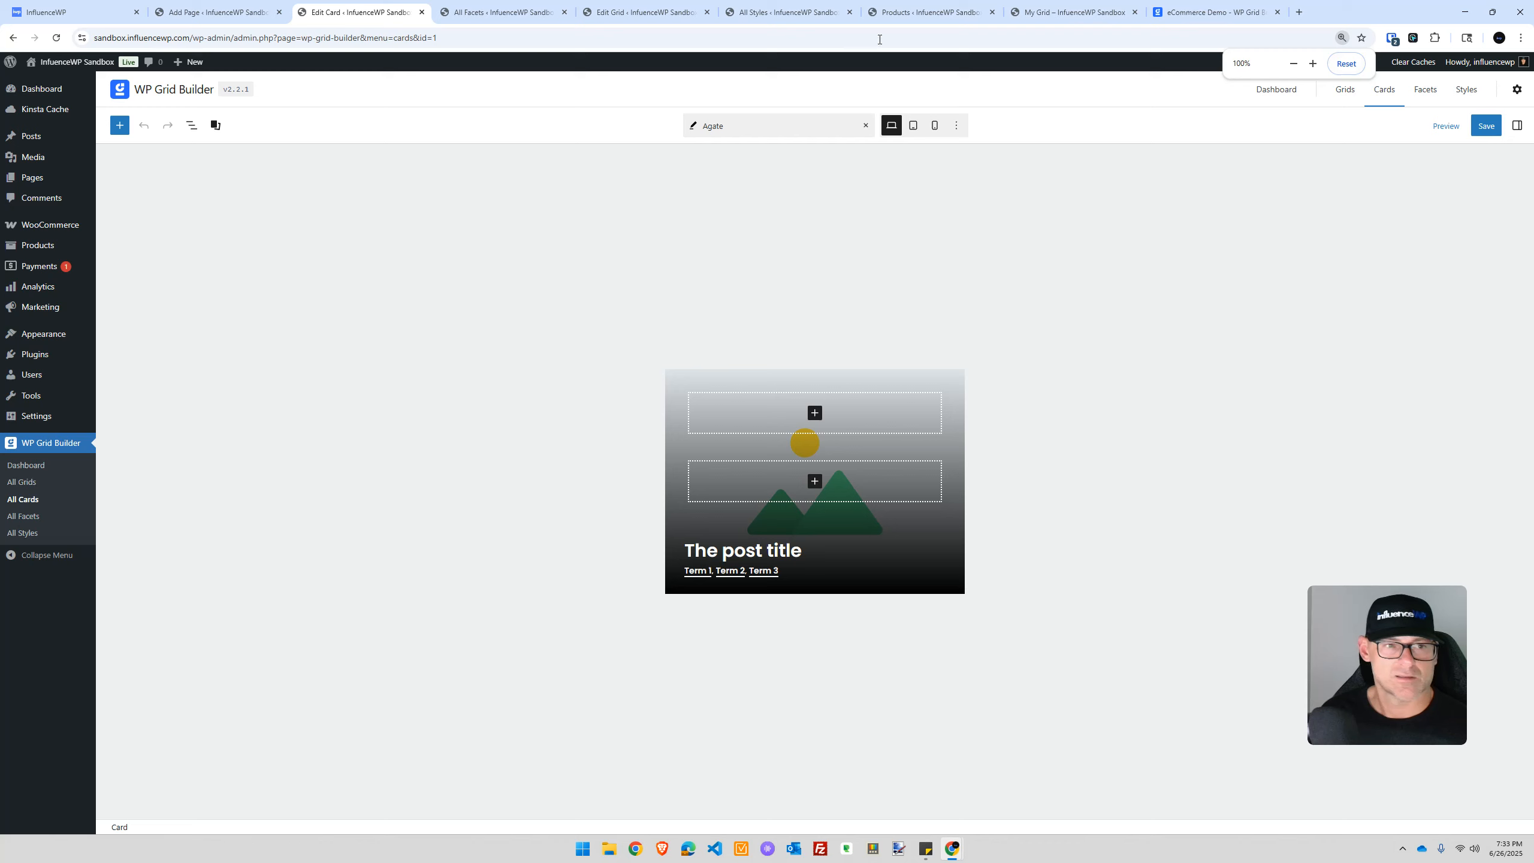
Add a Cart Button block from the Product blocks between the Agate card's post title and its terms
{"action": "left_click", "coordinate": [815, 413]}
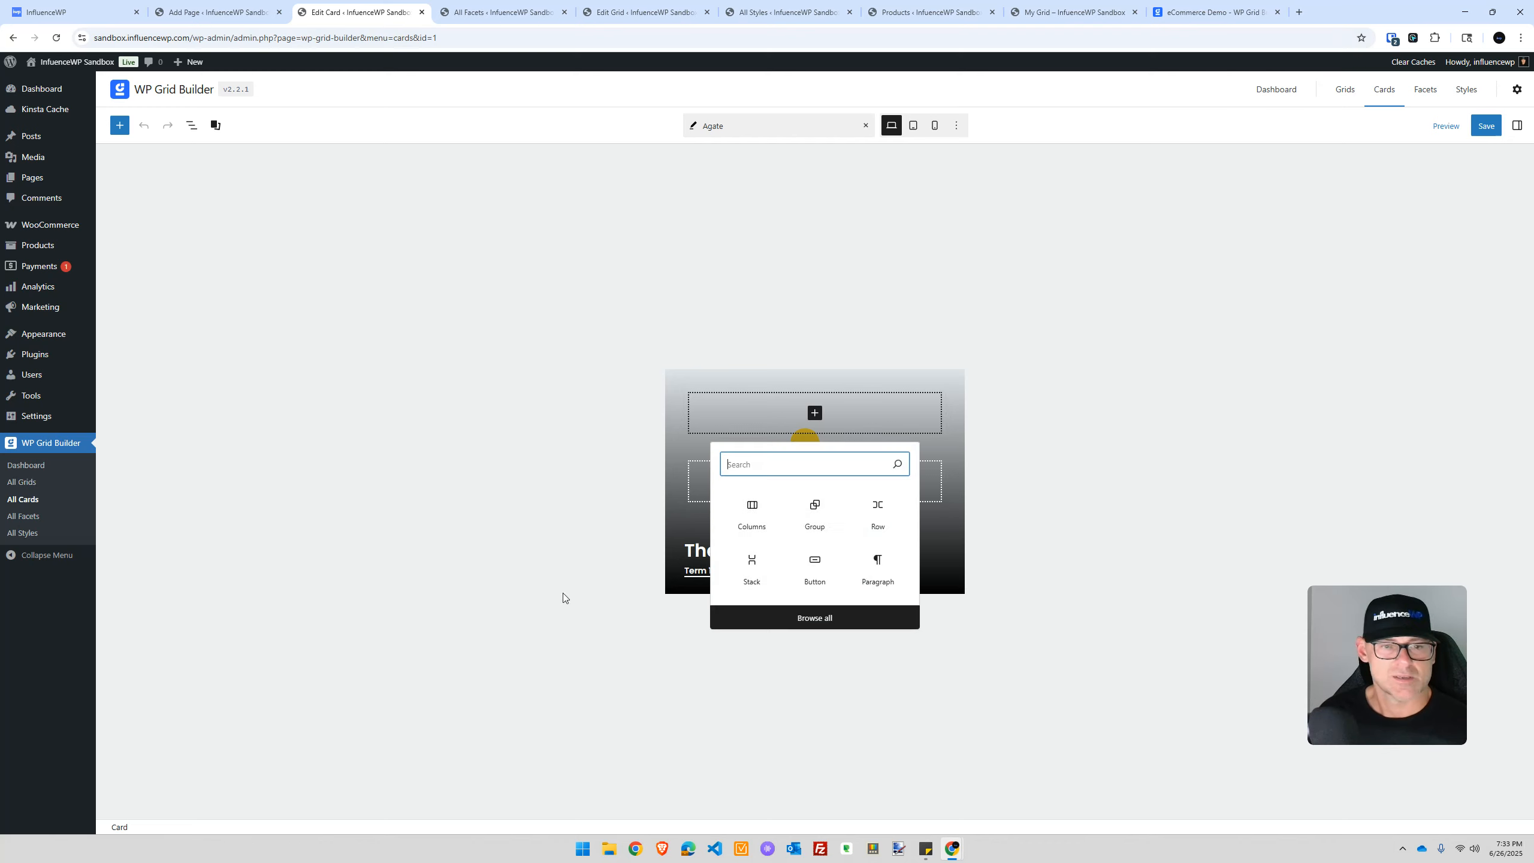
{"action": "left_click", "coordinate": [815, 618]}
{"action": "scroll", "coordinate": [175, 496], "scroll_direction": "down", "scroll_amount": 10}
{"action": "scroll", "coordinate": [181, 505], "scroll_direction": "up", "scroll_amount": 10}
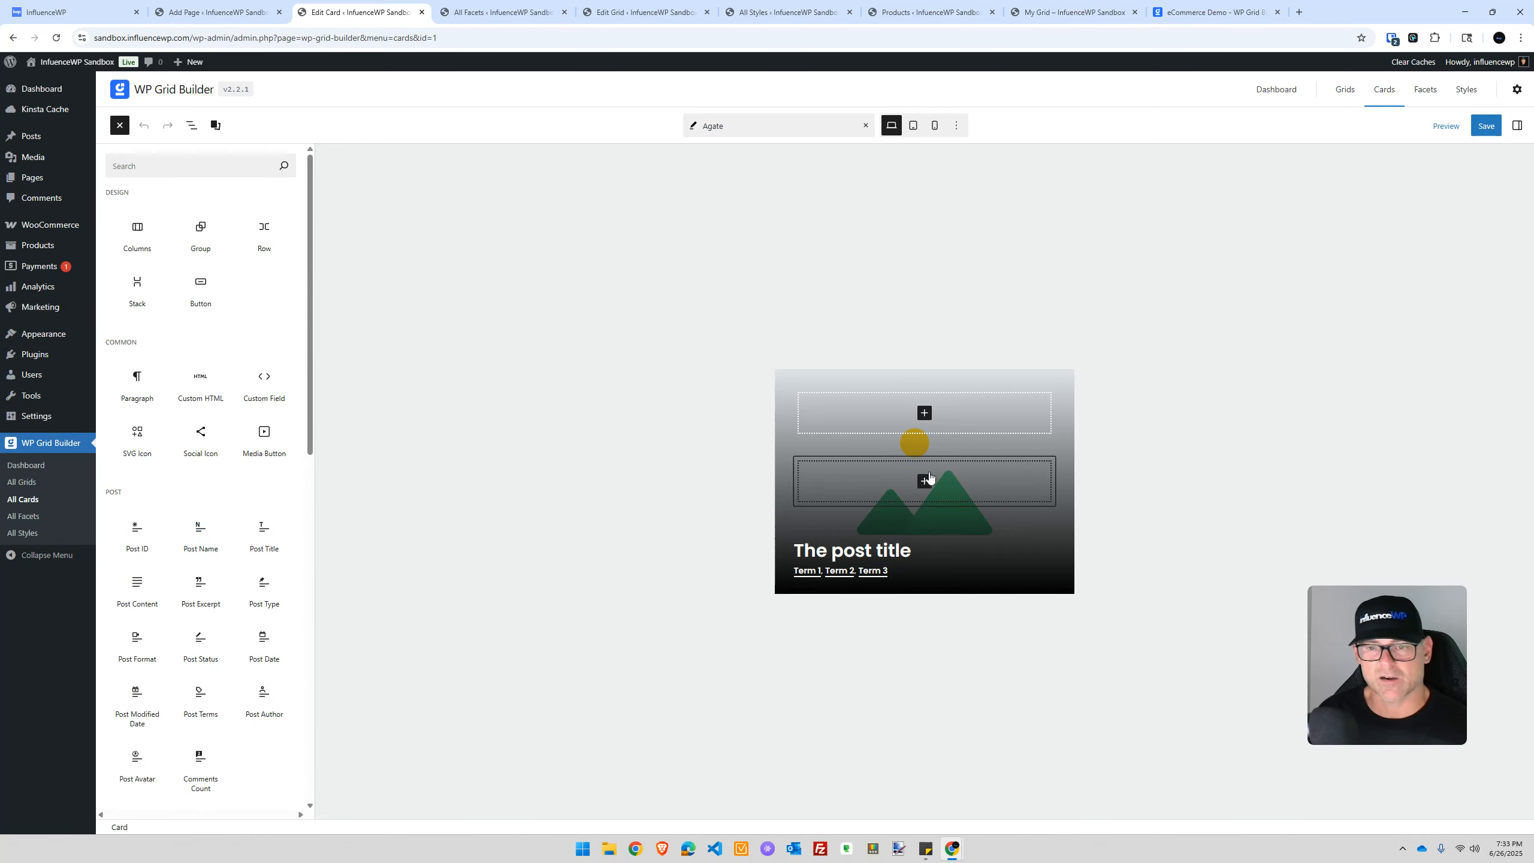
{"action": "left_click", "coordinate": [836, 557]}
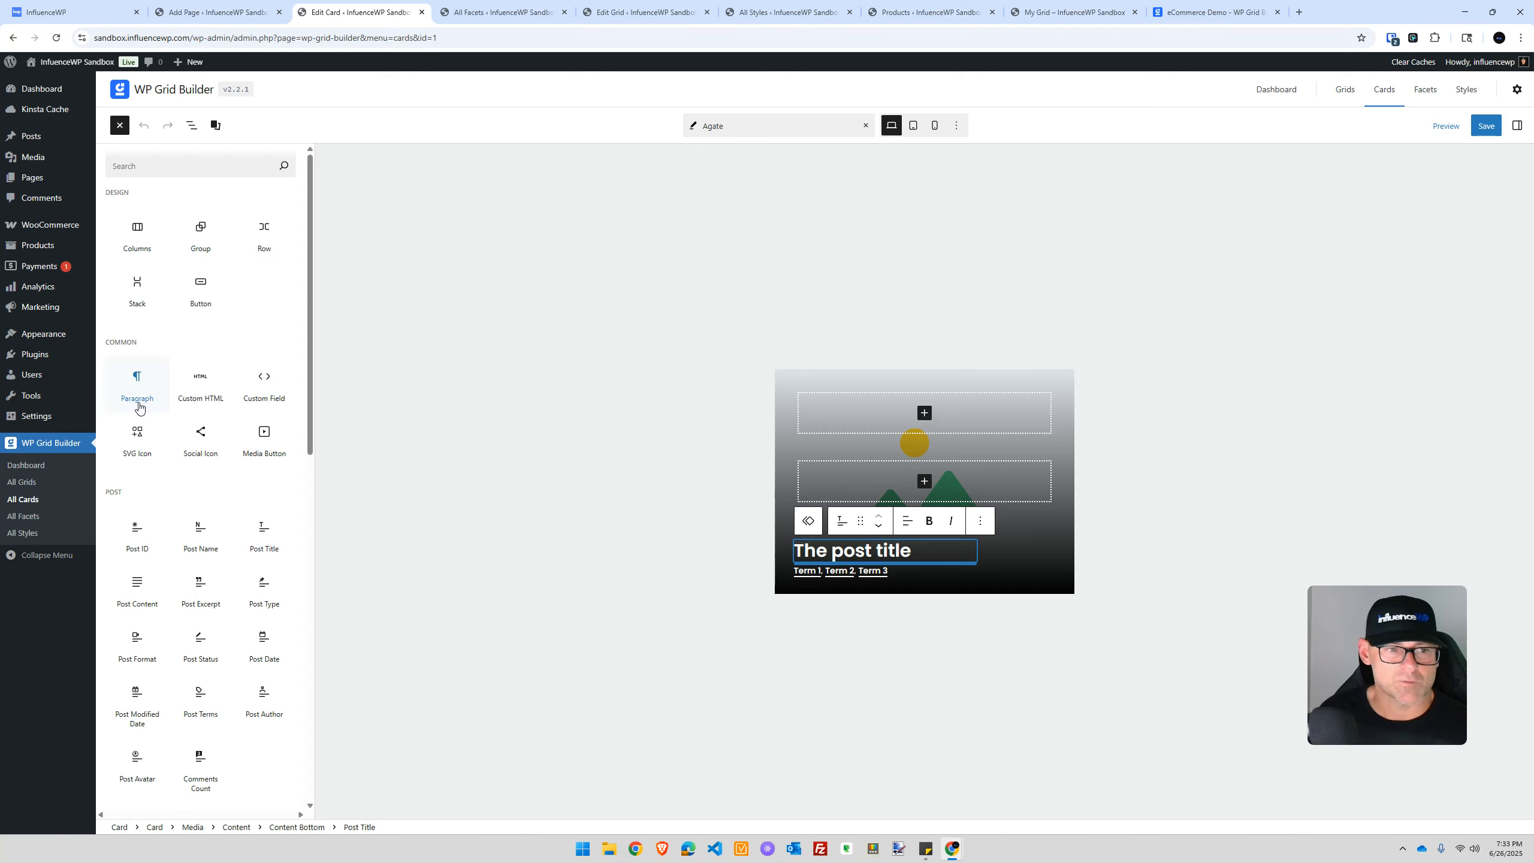
{"action": "scroll", "coordinate": [139, 387], "scroll_direction": "down", "scroll_amount": 6}
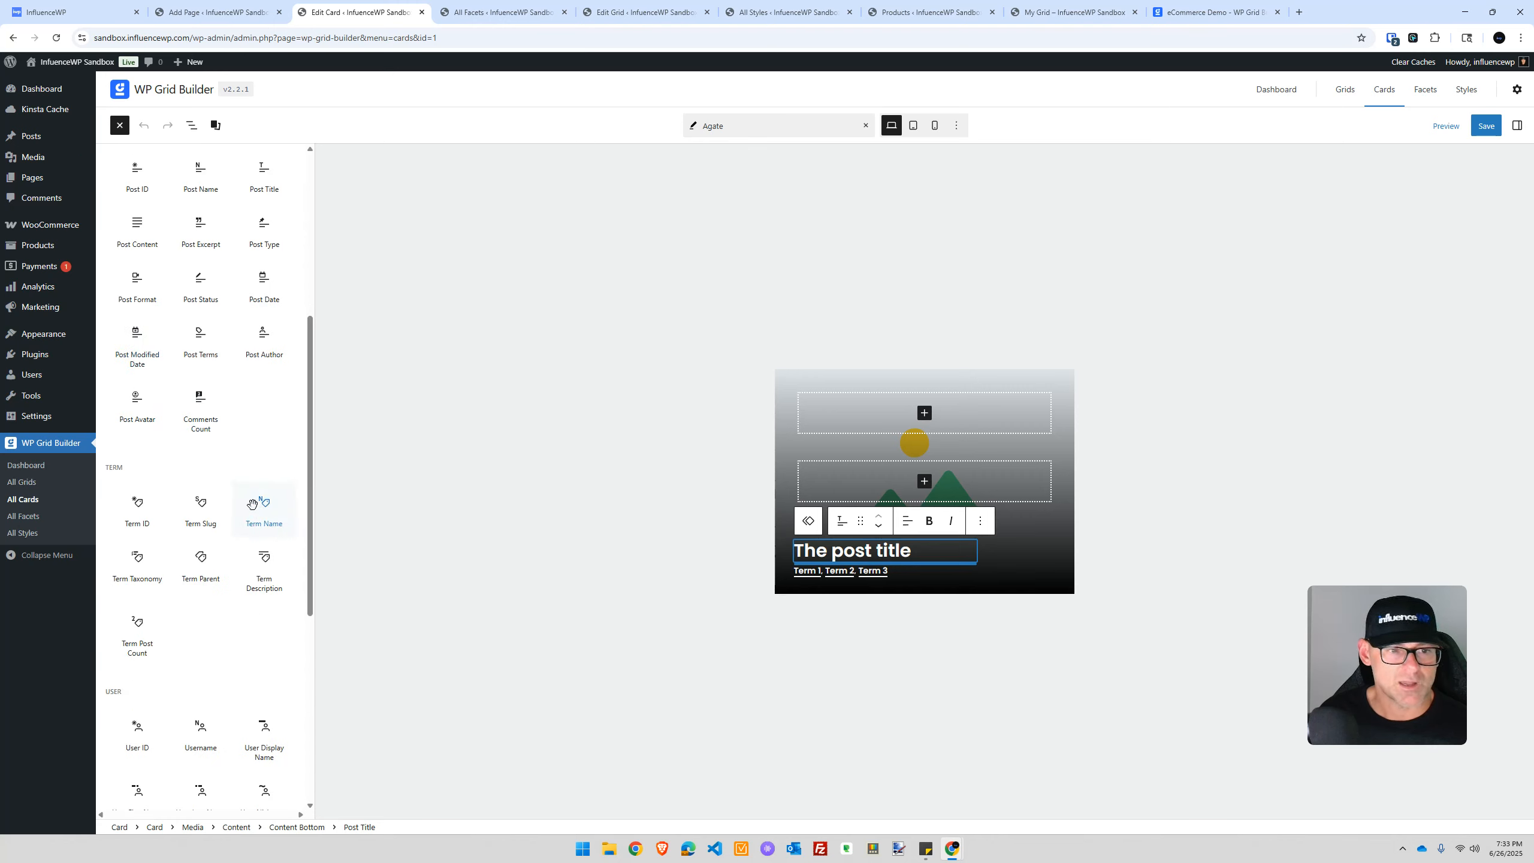
{"action": "scroll", "coordinate": [263, 497], "scroll_direction": "down", "scroll_amount": 5}
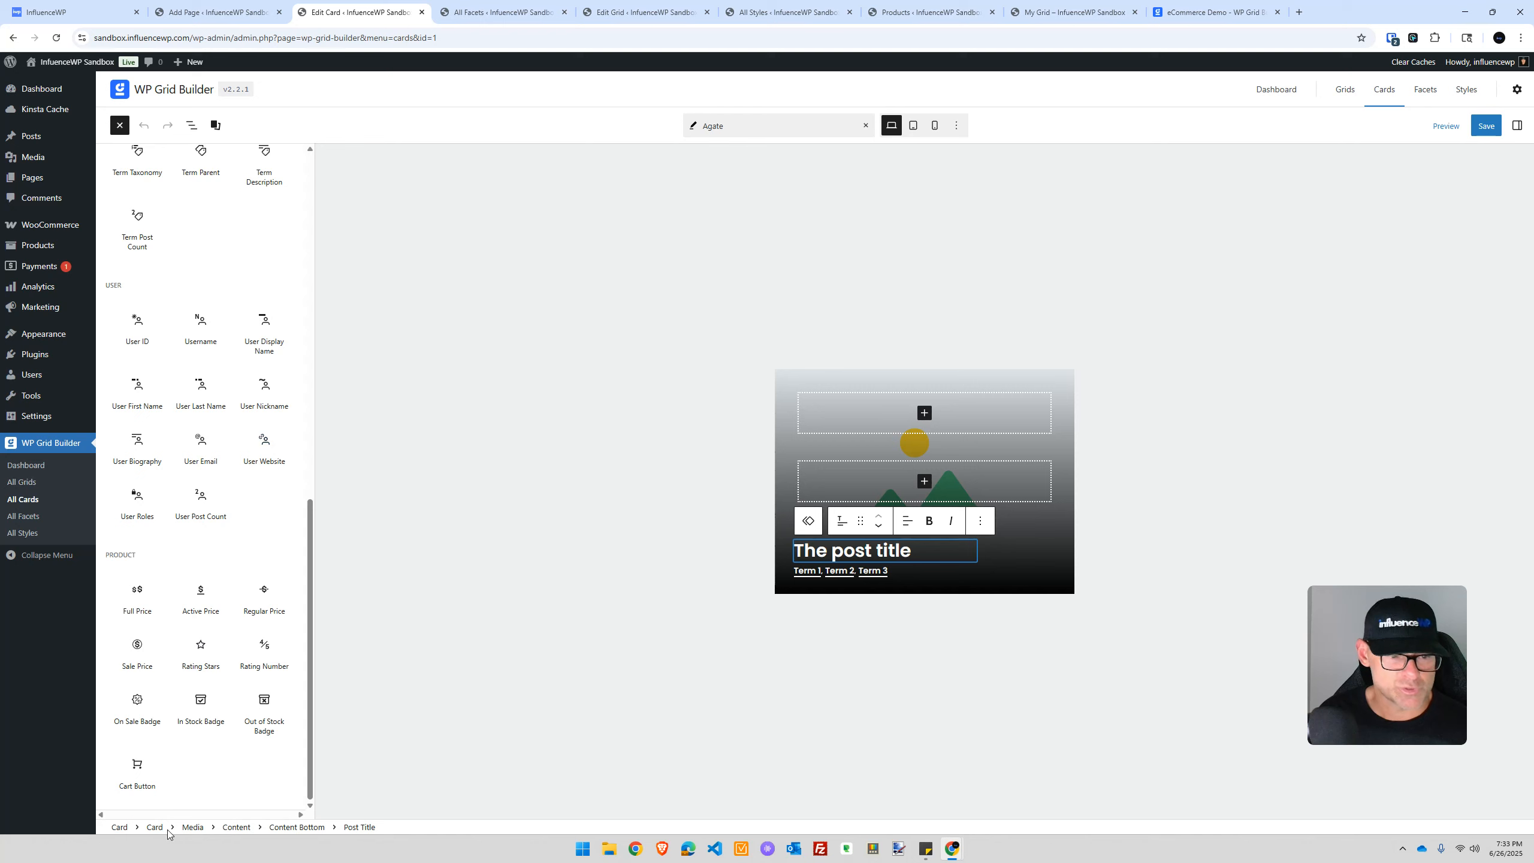
{"action": "left_click_drag", "start_coordinate": [137, 770], "coordinate": [842, 576]}
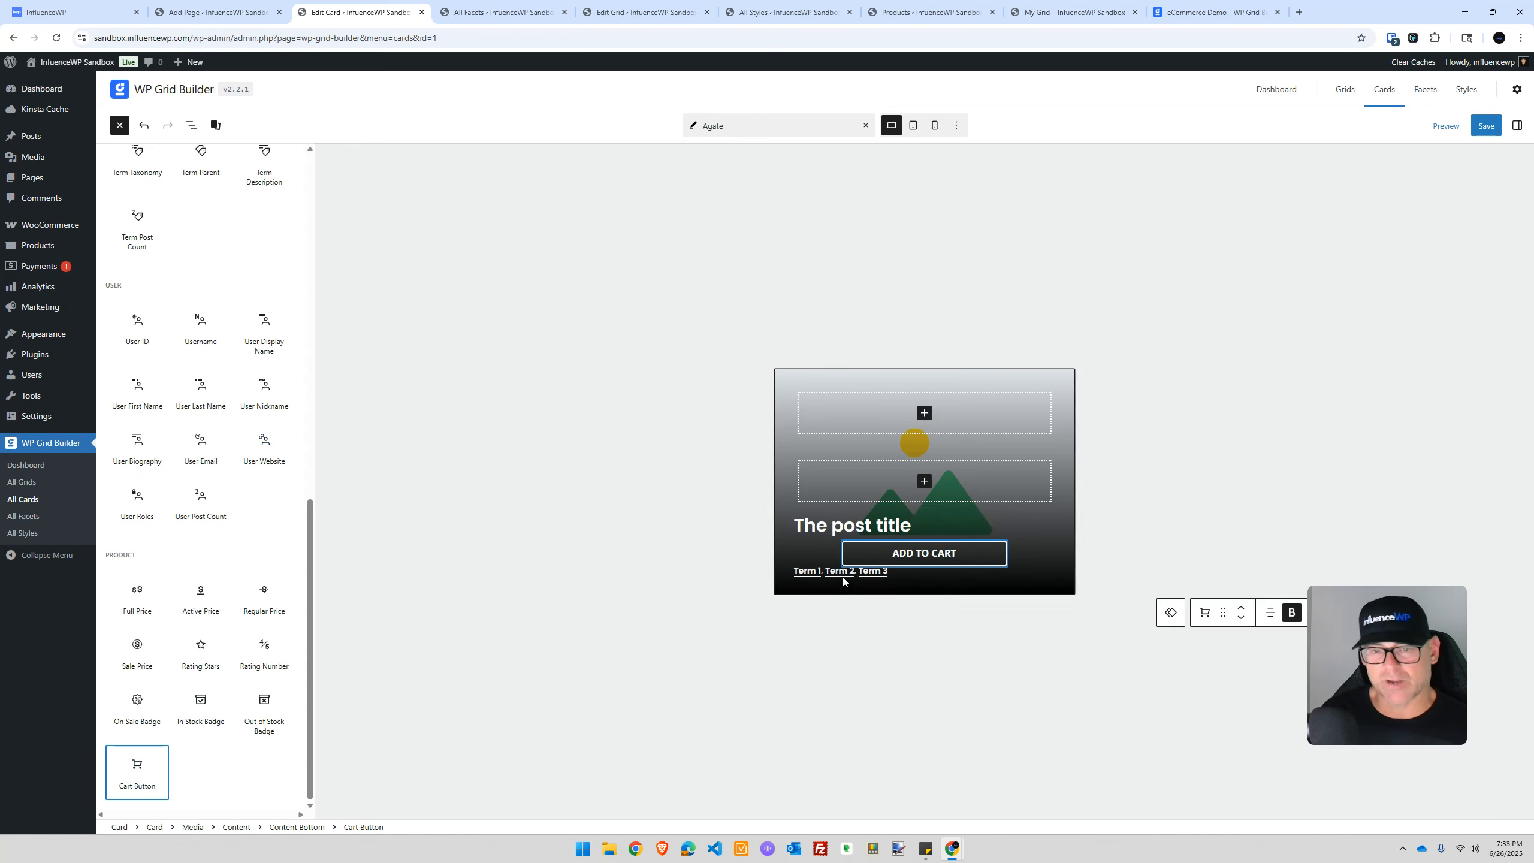
Align the Cart Button's text to the left and try to move the block toward the card's left edge
{"action": "left_click", "coordinate": [954, 522]}
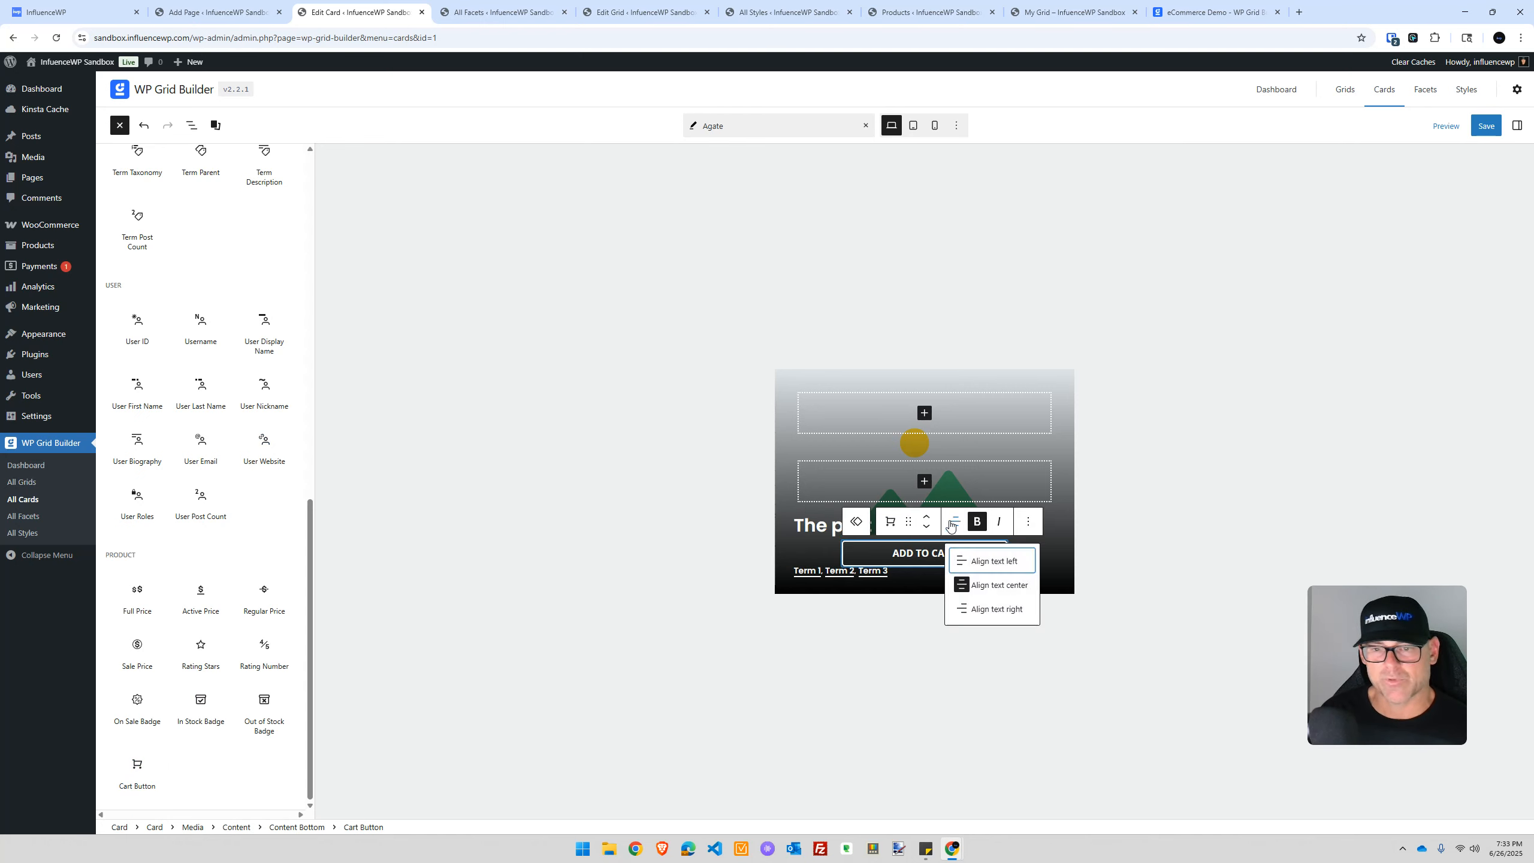
{"action": "left_click", "coordinate": [991, 561]}
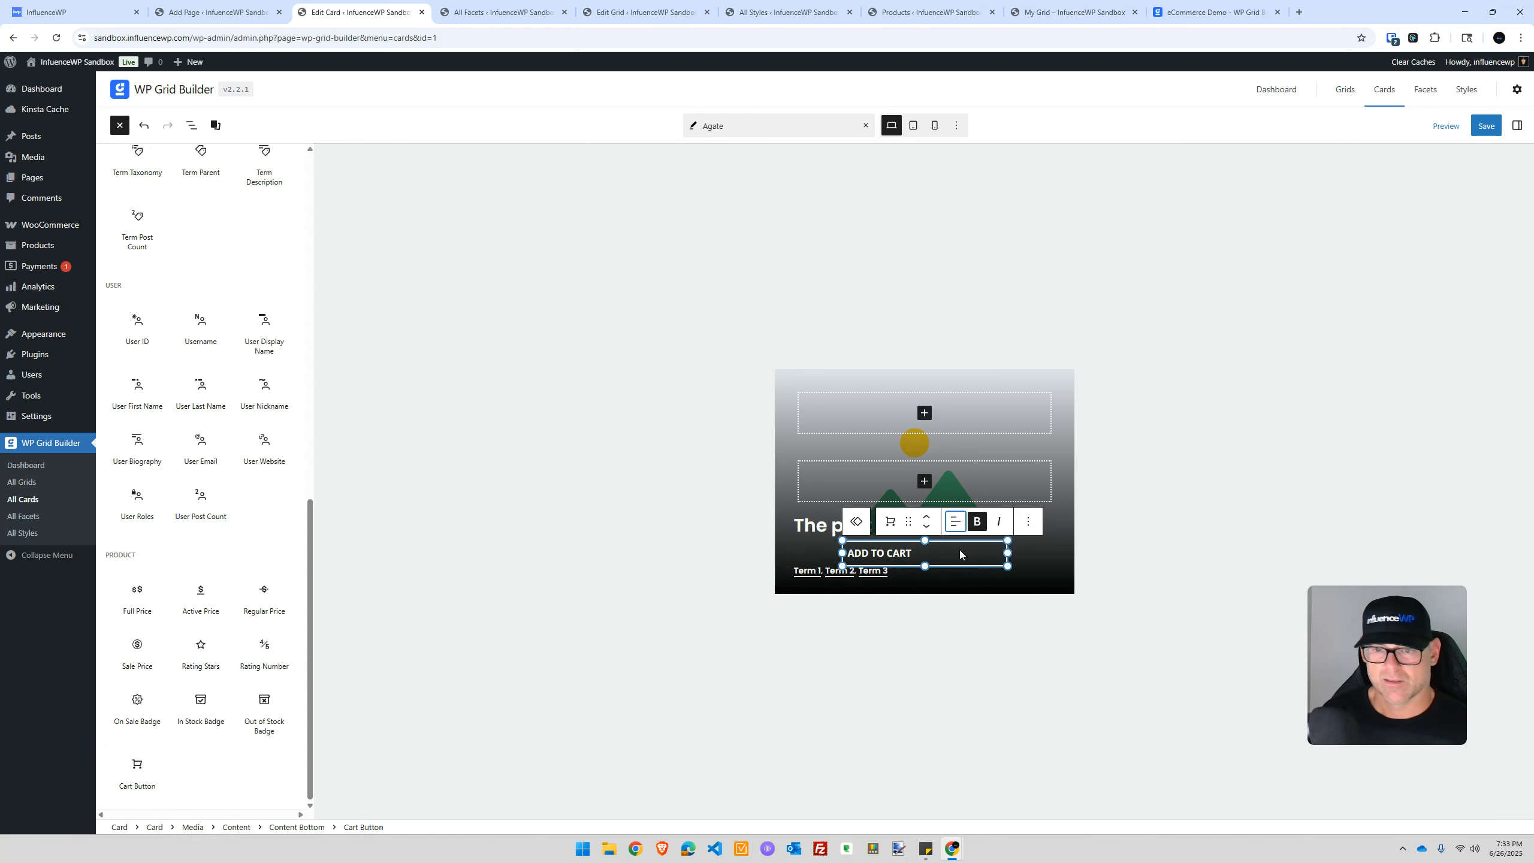
{"action": "left_click", "coordinate": [954, 522]}
{"action": "left_click_drag", "start_coordinate": [908, 521], "coordinate": [840, 560]}
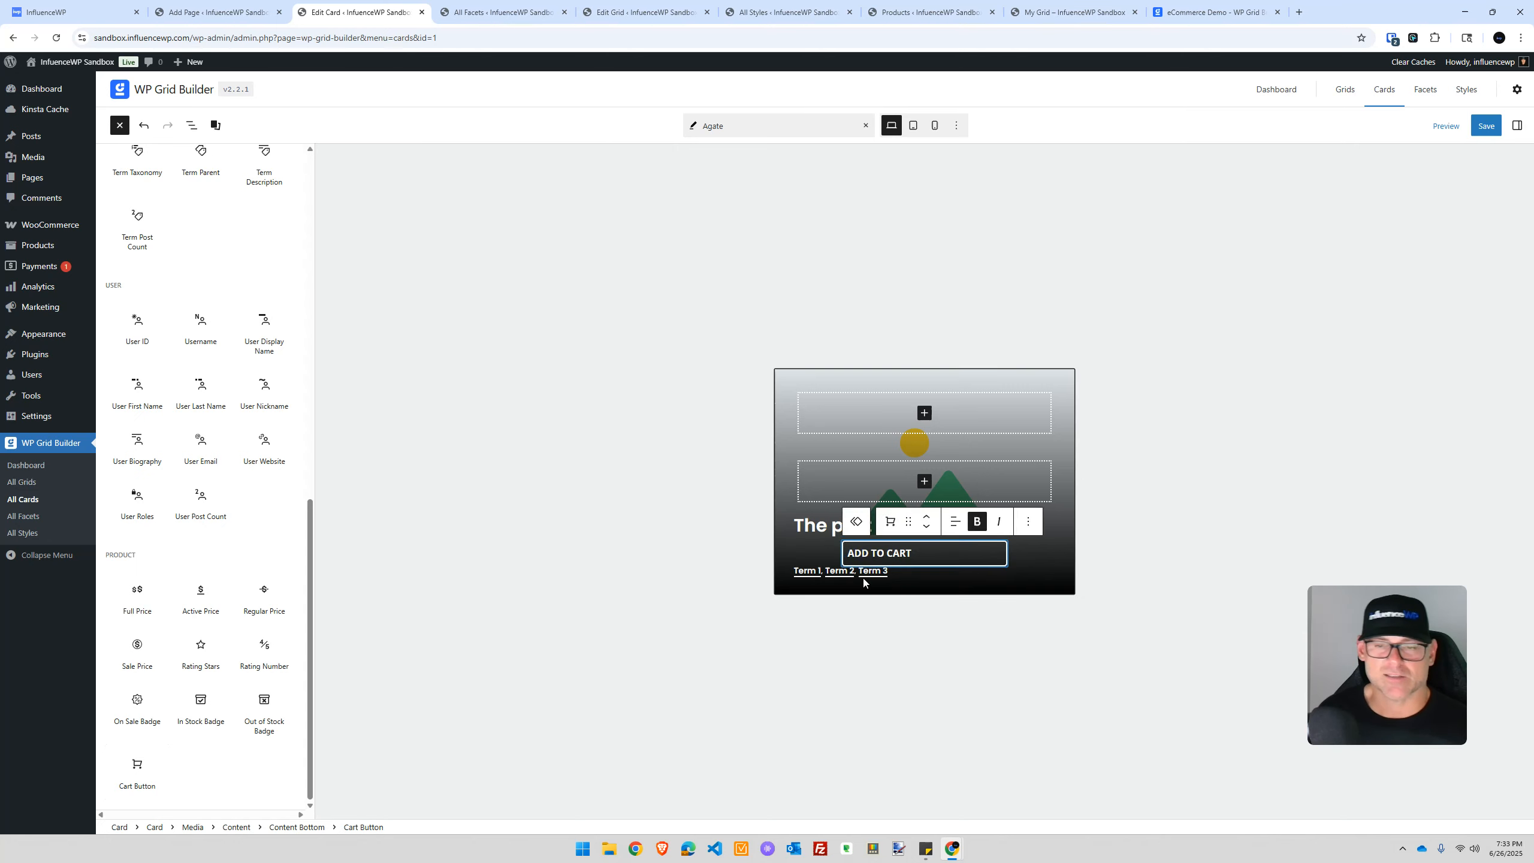
Check the Agate card in the tablet, mobile and desktop views and look at the device breakpoint widths
{"action": "left_click", "coordinate": [914, 127]}
{"action": "left_click", "coordinate": [934, 128]}
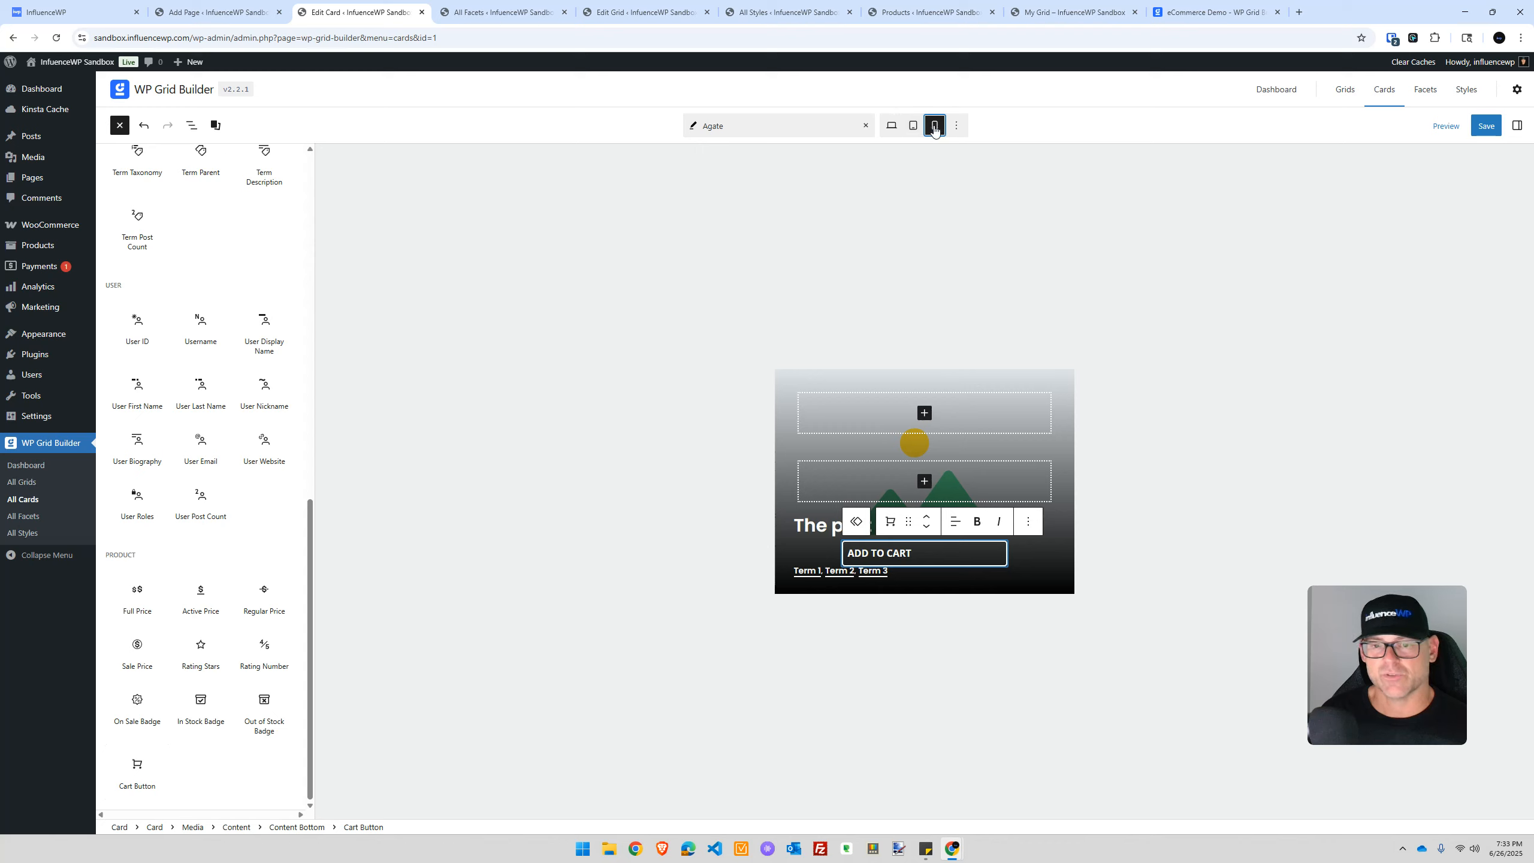
{"action": "left_click", "coordinate": [895, 128]}
{"action": "left_click", "coordinate": [914, 131]}
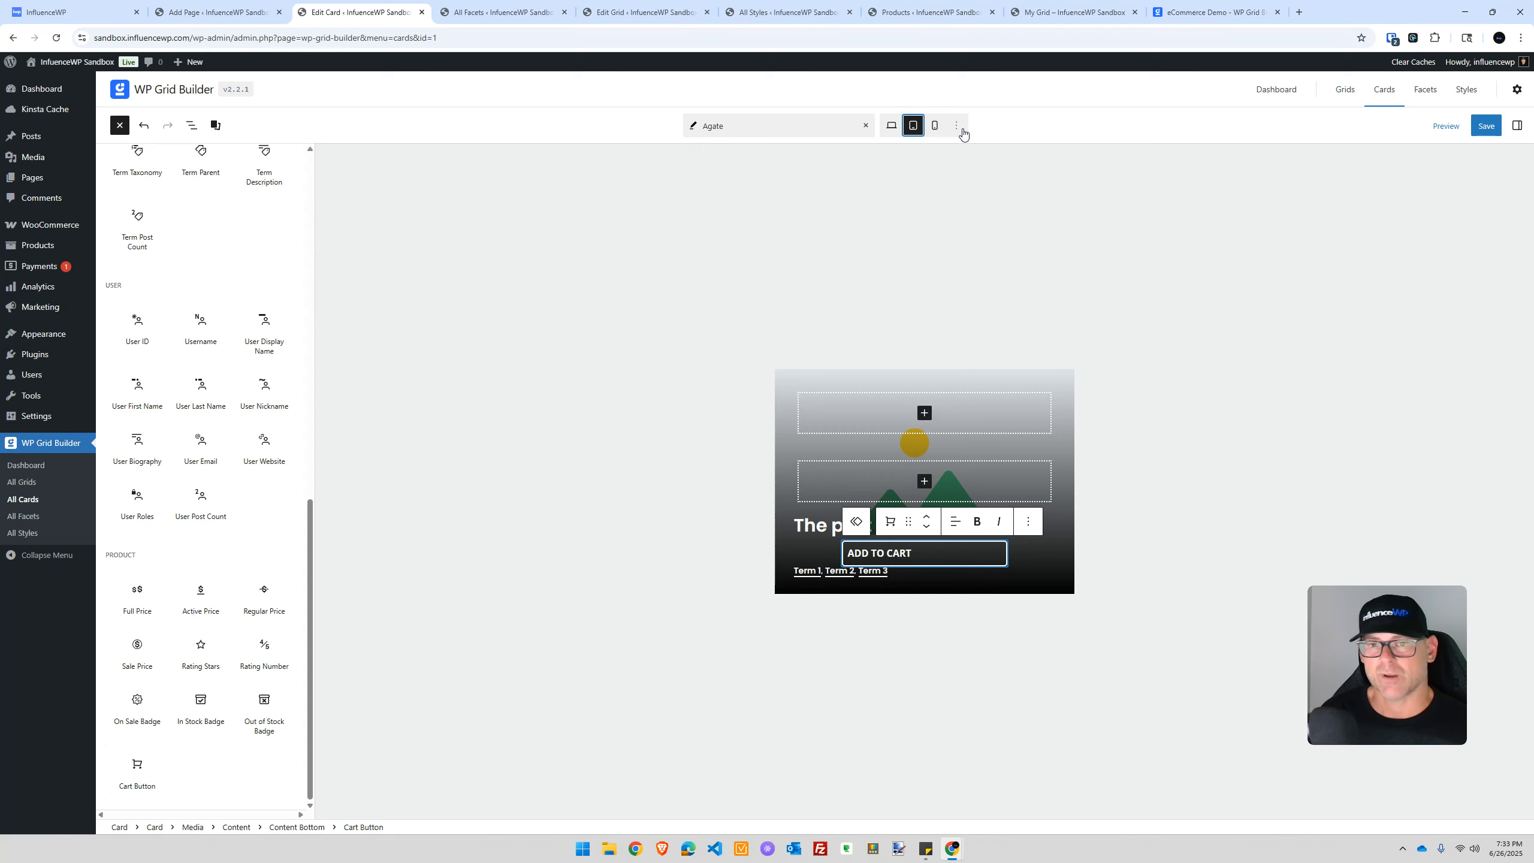
{"action": "left_click", "coordinate": [956, 132]}
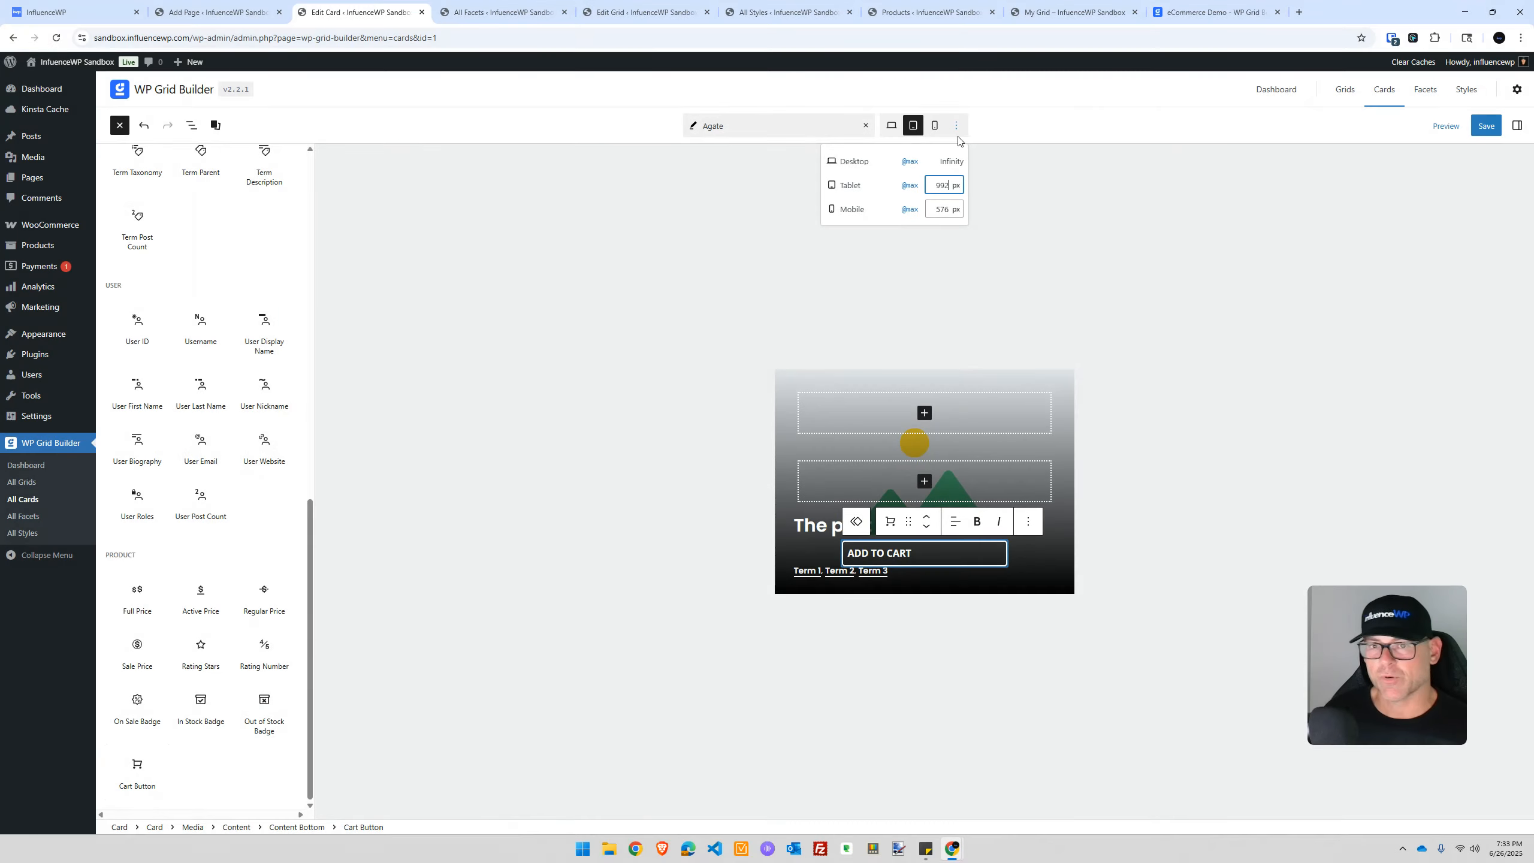
{"action": "left_click", "coordinate": [1070, 264]}
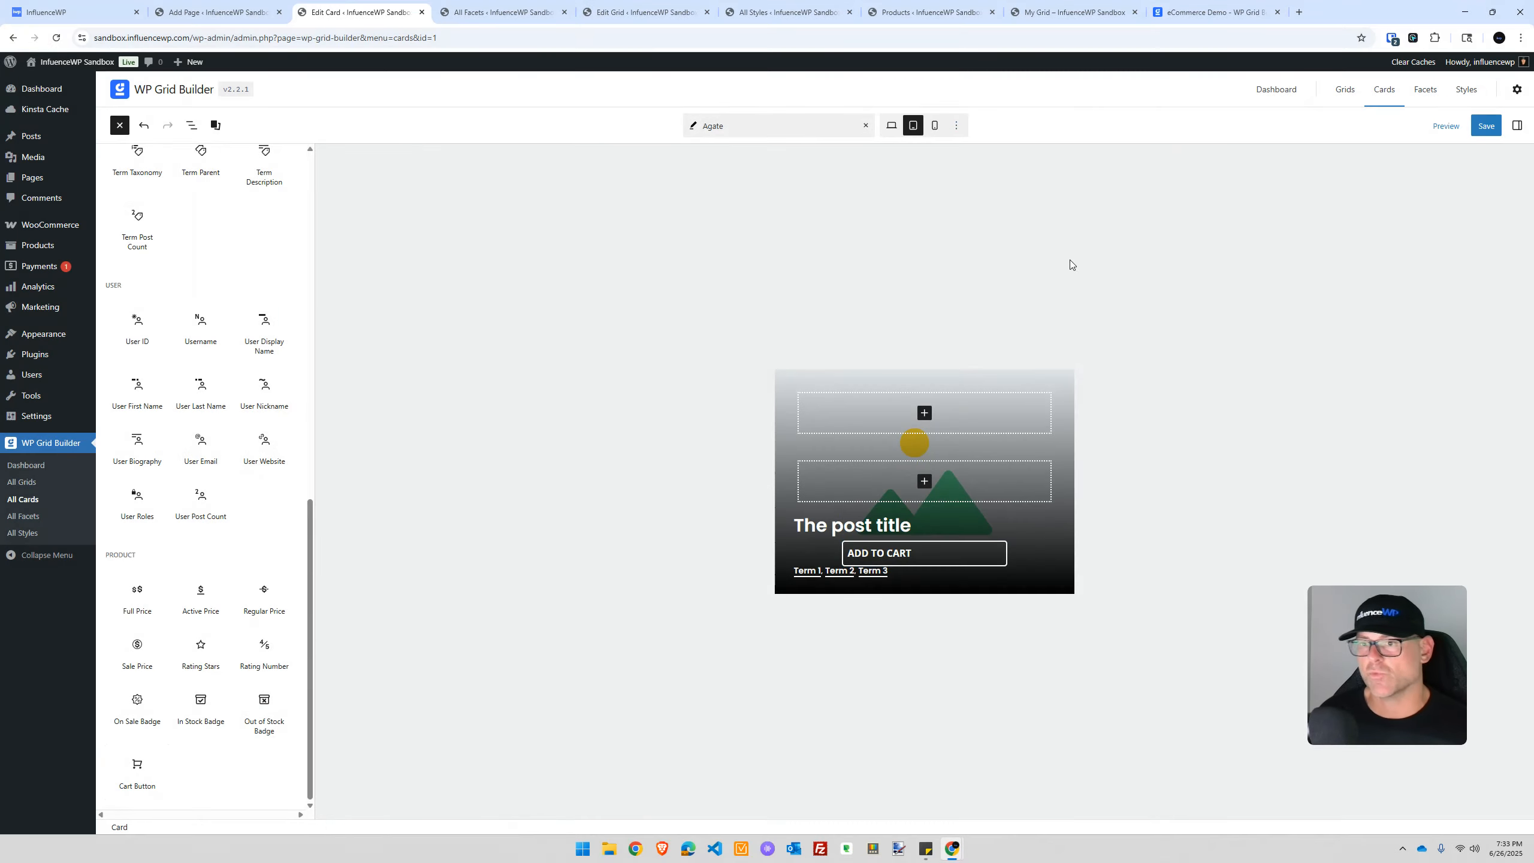
Try to move the Cart Button block into line with the left edge of the post title and terms
{"action": "scroll", "coordinate": [248, 292], "scroll_direction": "up", "scroll_amount": 8}
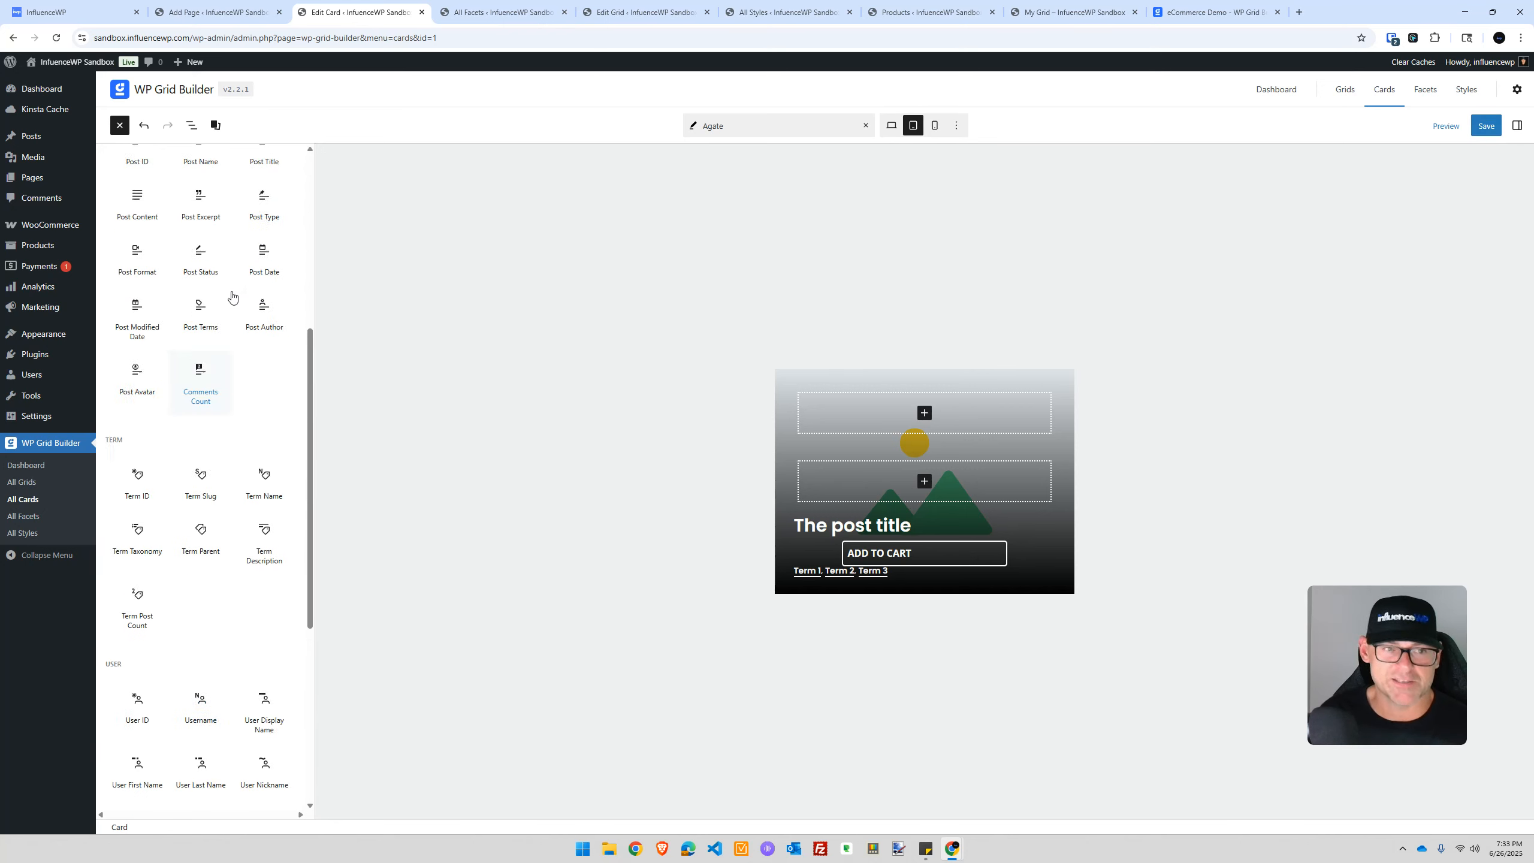
{"action": "scroll", "coordinate": [272, 353], "scroll_direction": "up", "scroll_amount": 4}
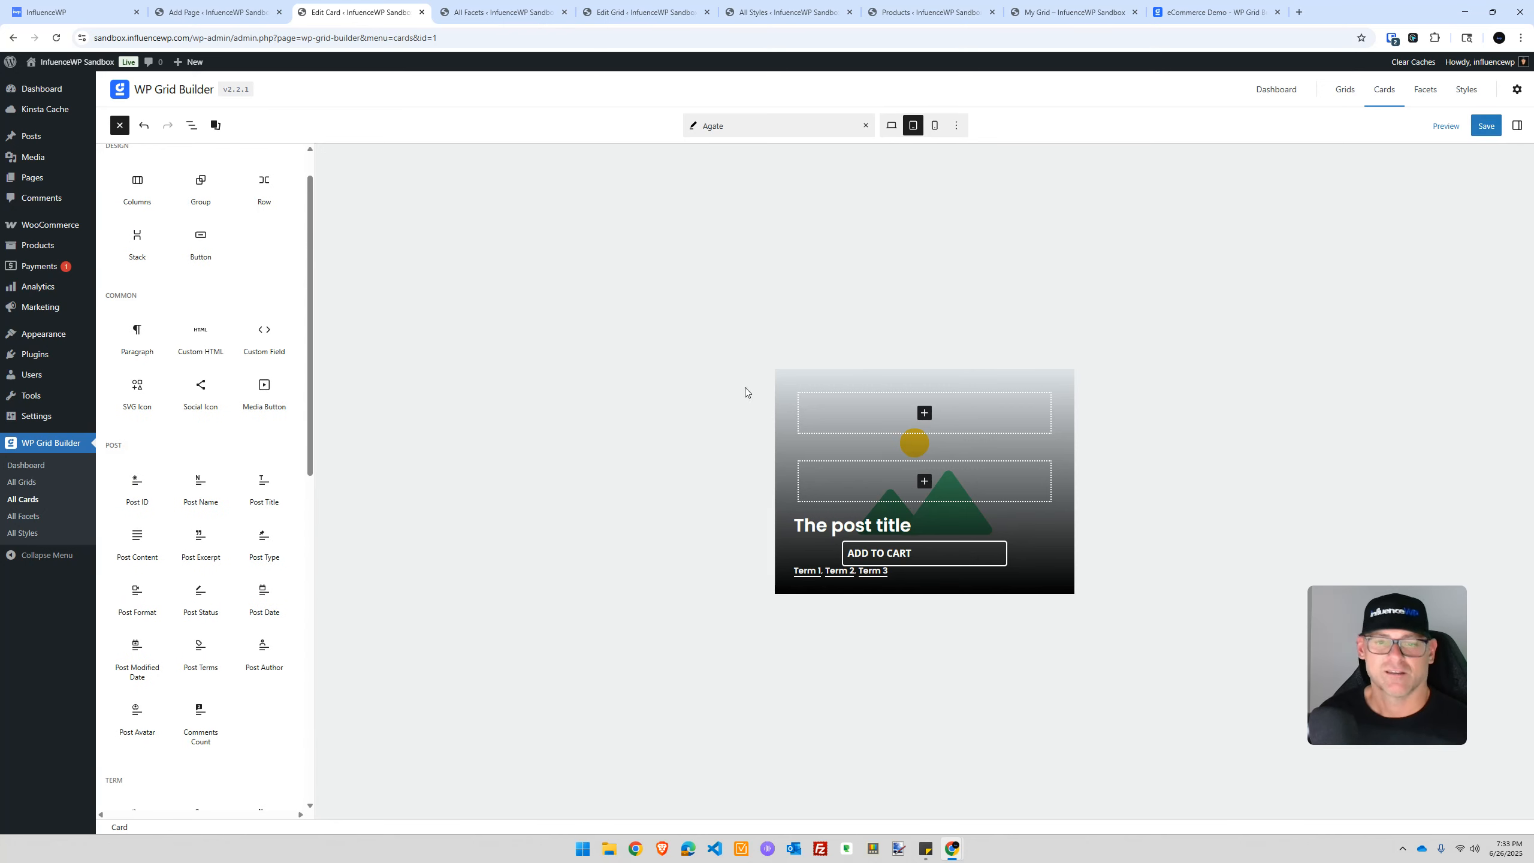
{"action": "left_click", "coordinate": [848, 525]}
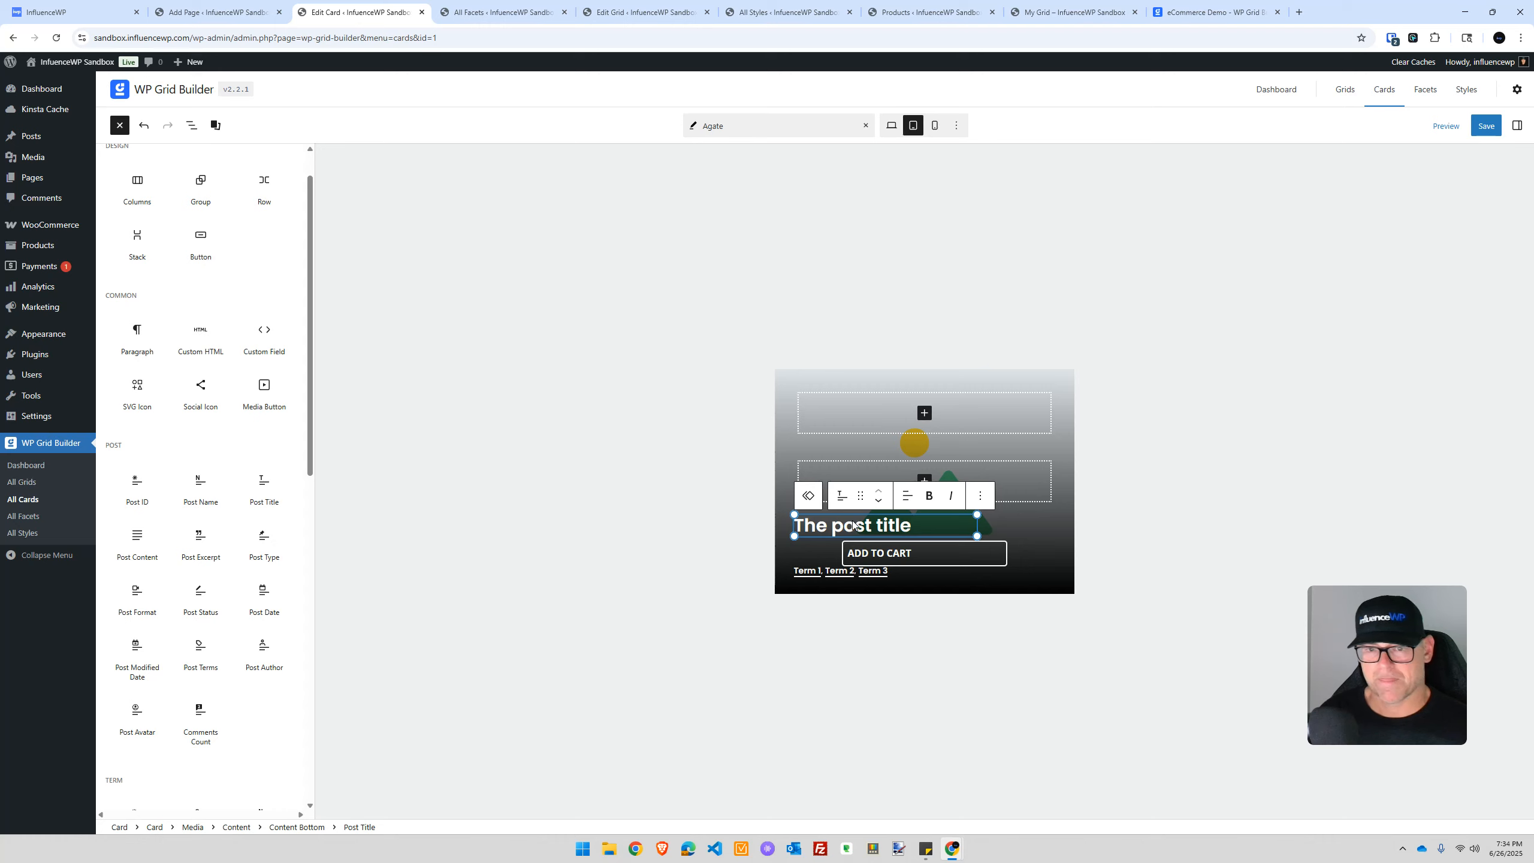
{"action": "left_click", "coordinate": [895, 553]}
{"action": "left_click_drag", "start_coordinate": [908, 522], "coordinate": [816, 585]}
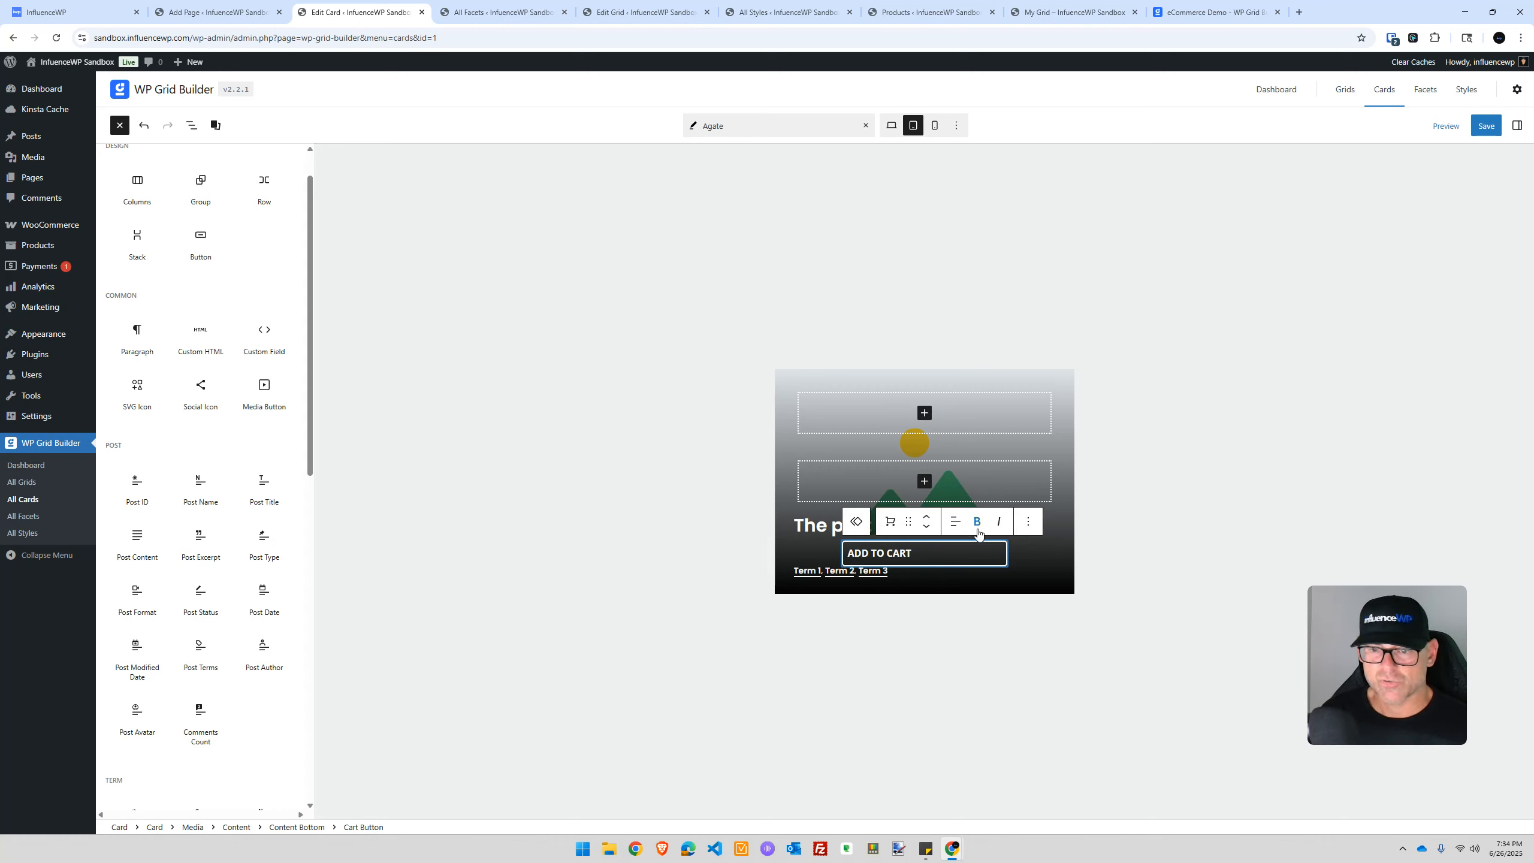
Examine the Cart Button's block options and allow the site to read the clipboard
{"action": "left_click", "coordinate": [1037, 521]}
{"action": "key", "text": "Escape"}
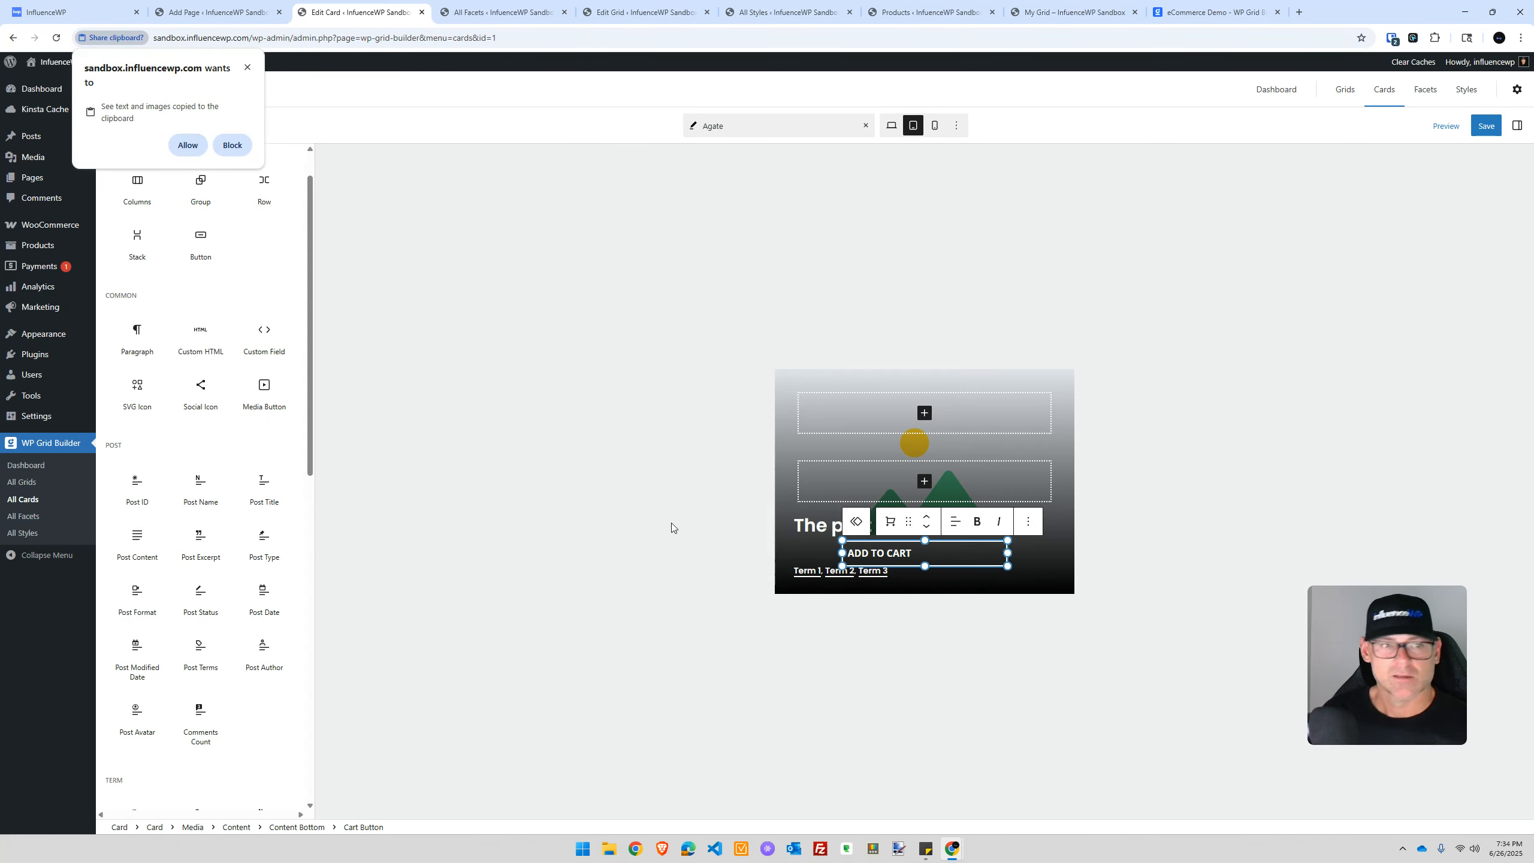
{"action": "left_click", "coordinate": [247, 67]}
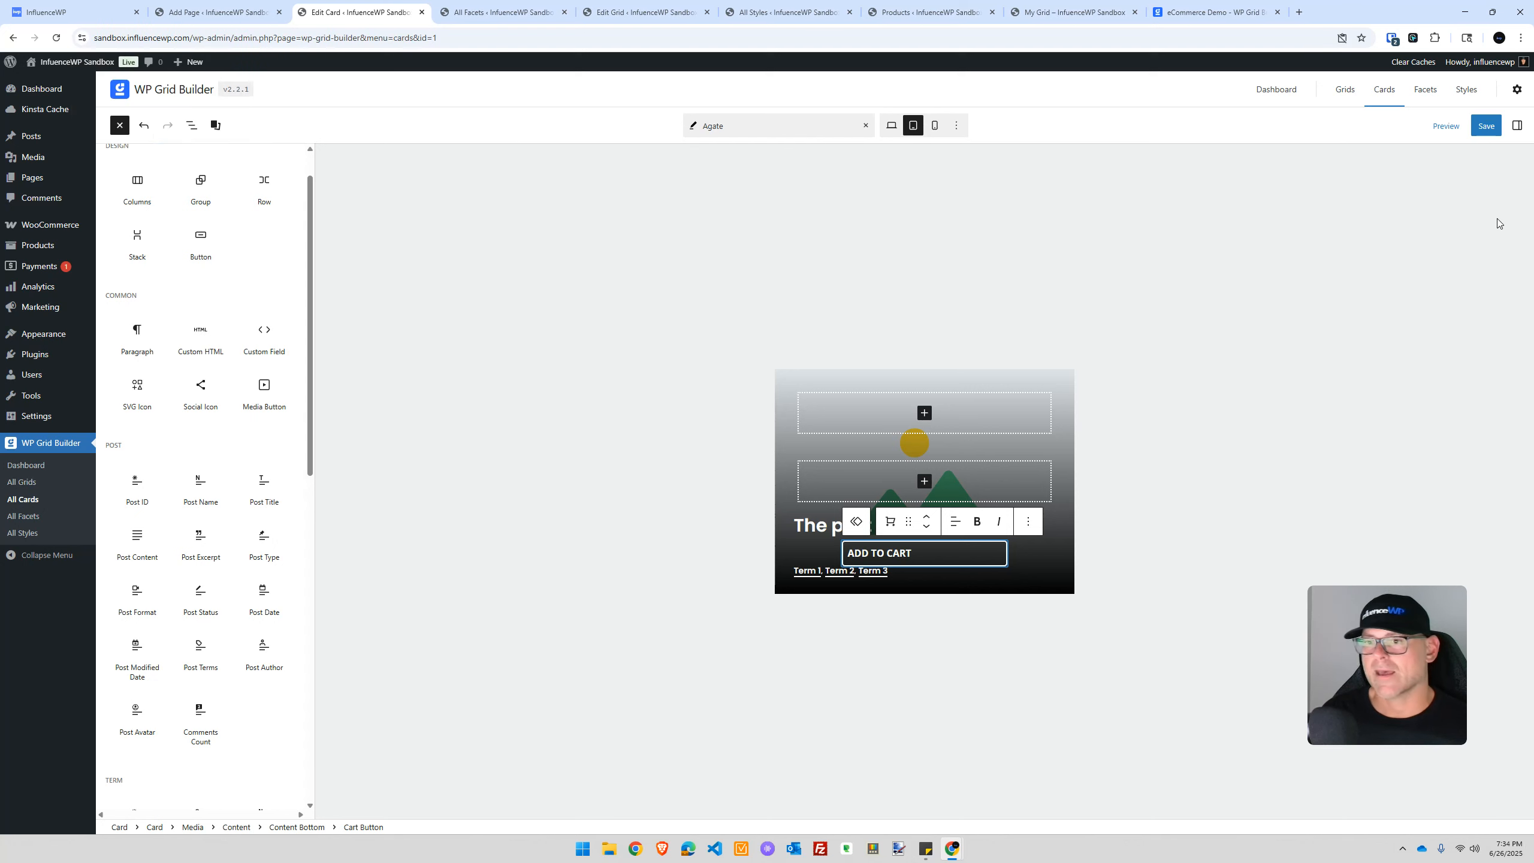
{"action": "left_click", "coordinate": [1027, 522]}
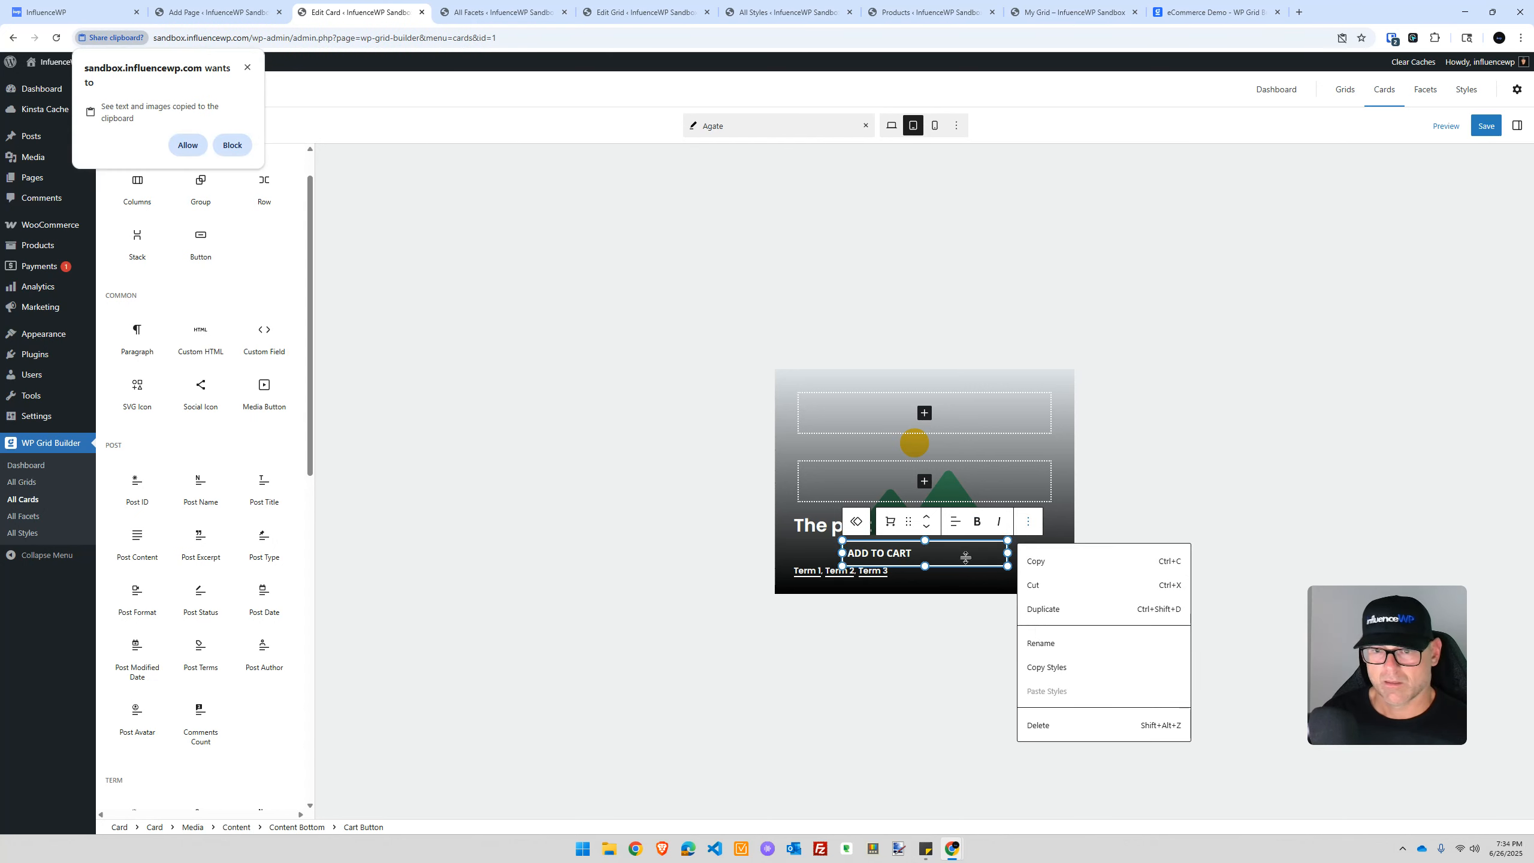
{"action": "left_click", "coordinate": [914, 550]}
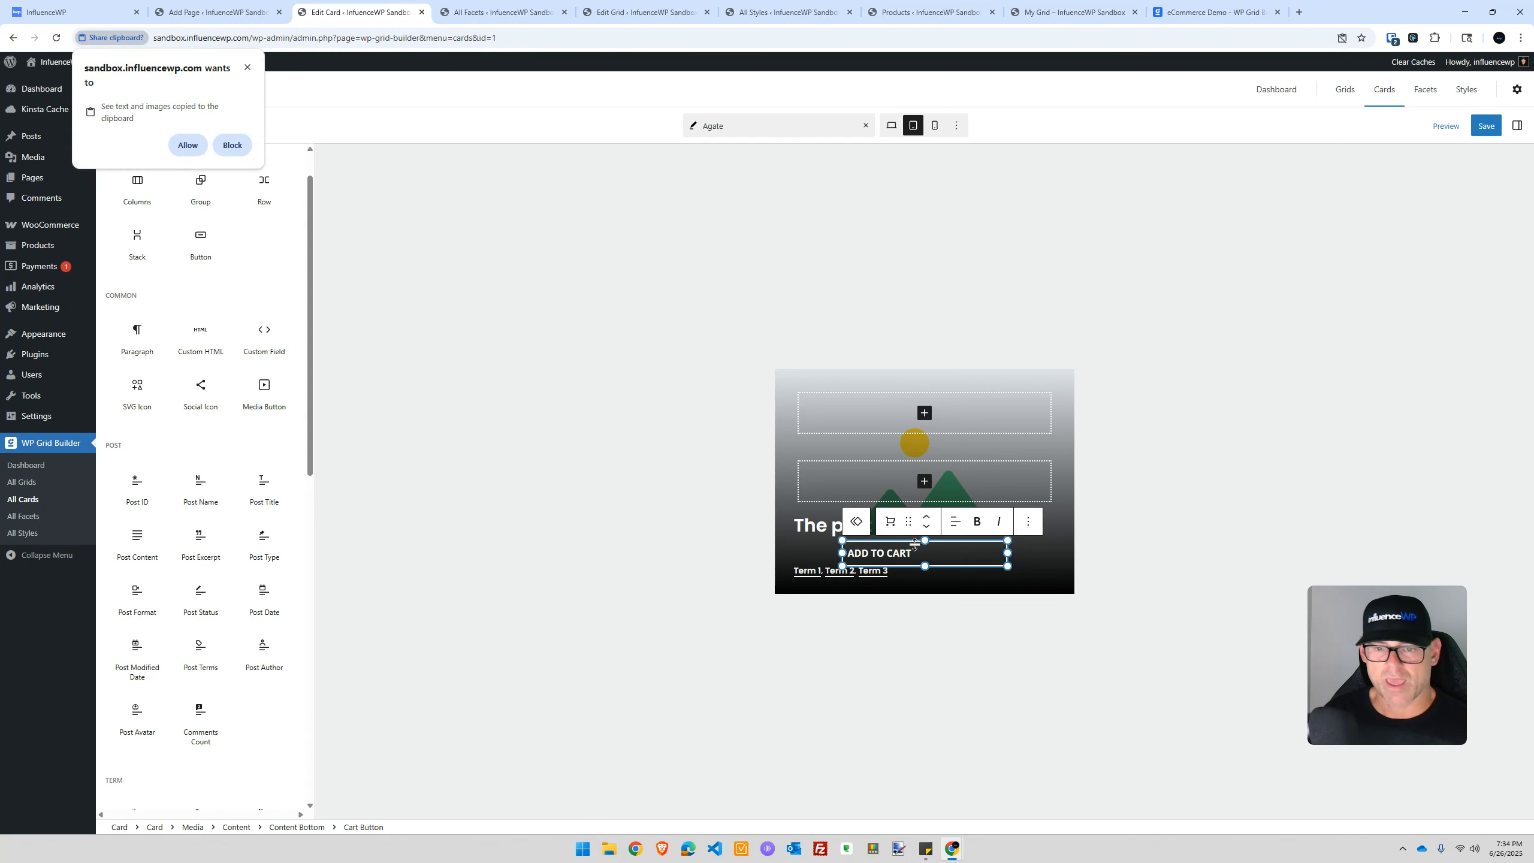
{"action": "left_click", "coordinate": [188, 144]}
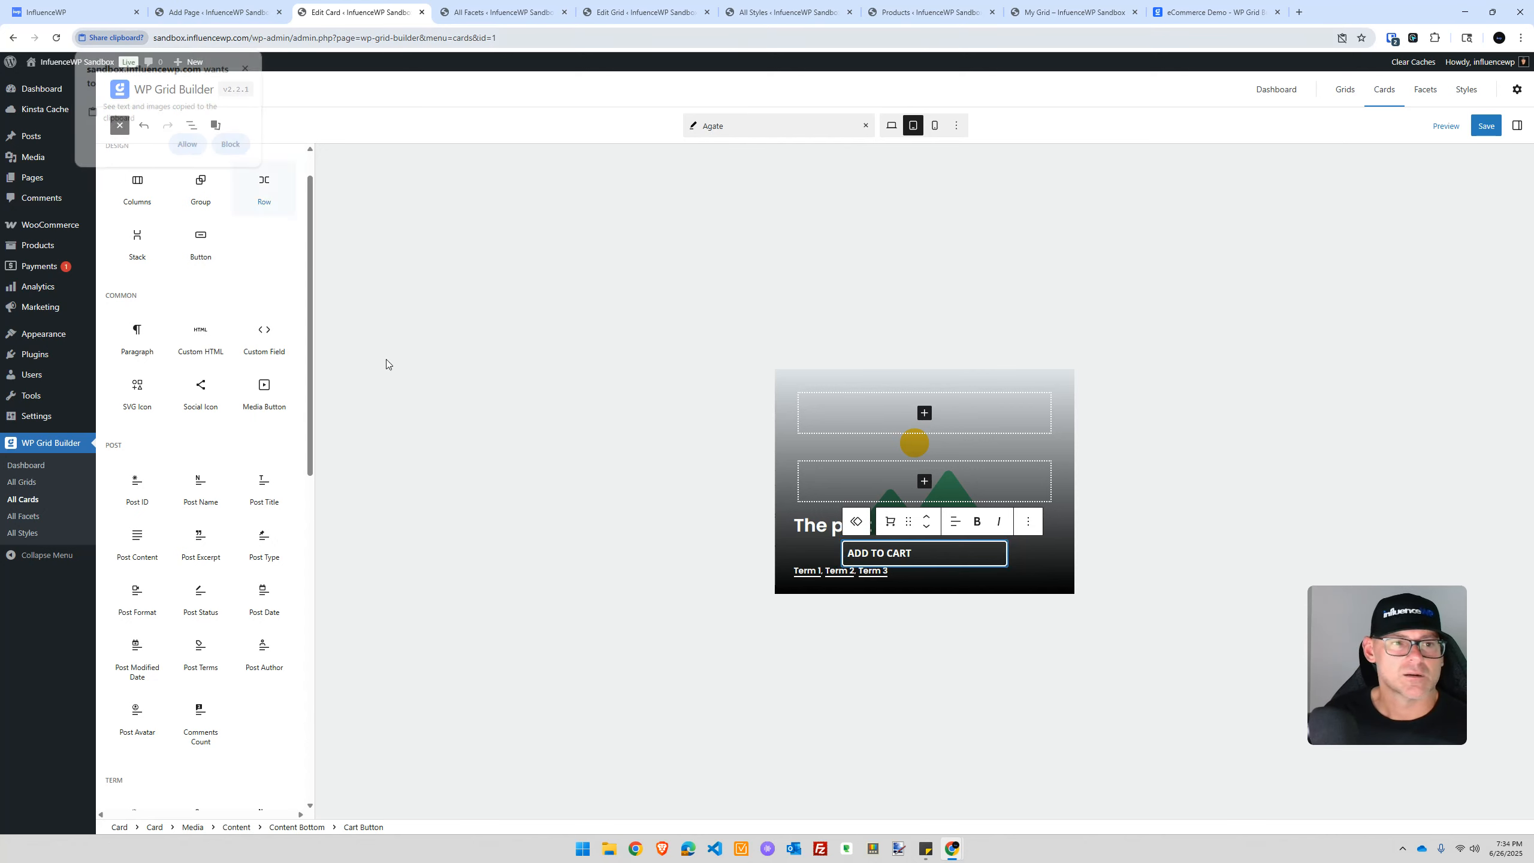
{"action": "left_click", "coordinate": [874, 561]}
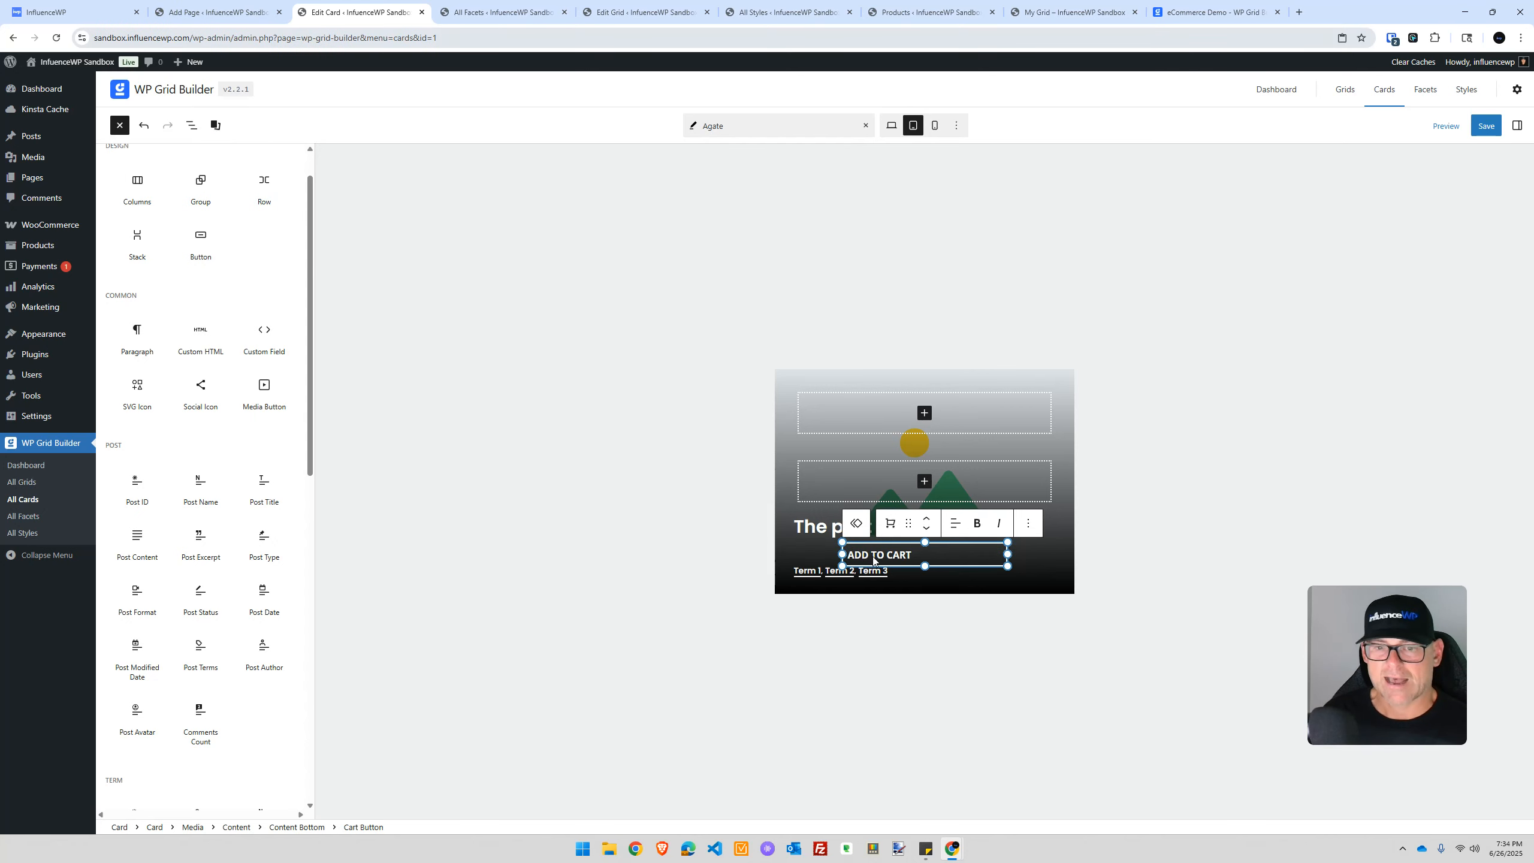
{"action": "left_click", "coordinate": [856, 528]}
{"action": "left_click", "coordinate": [916, 562]}
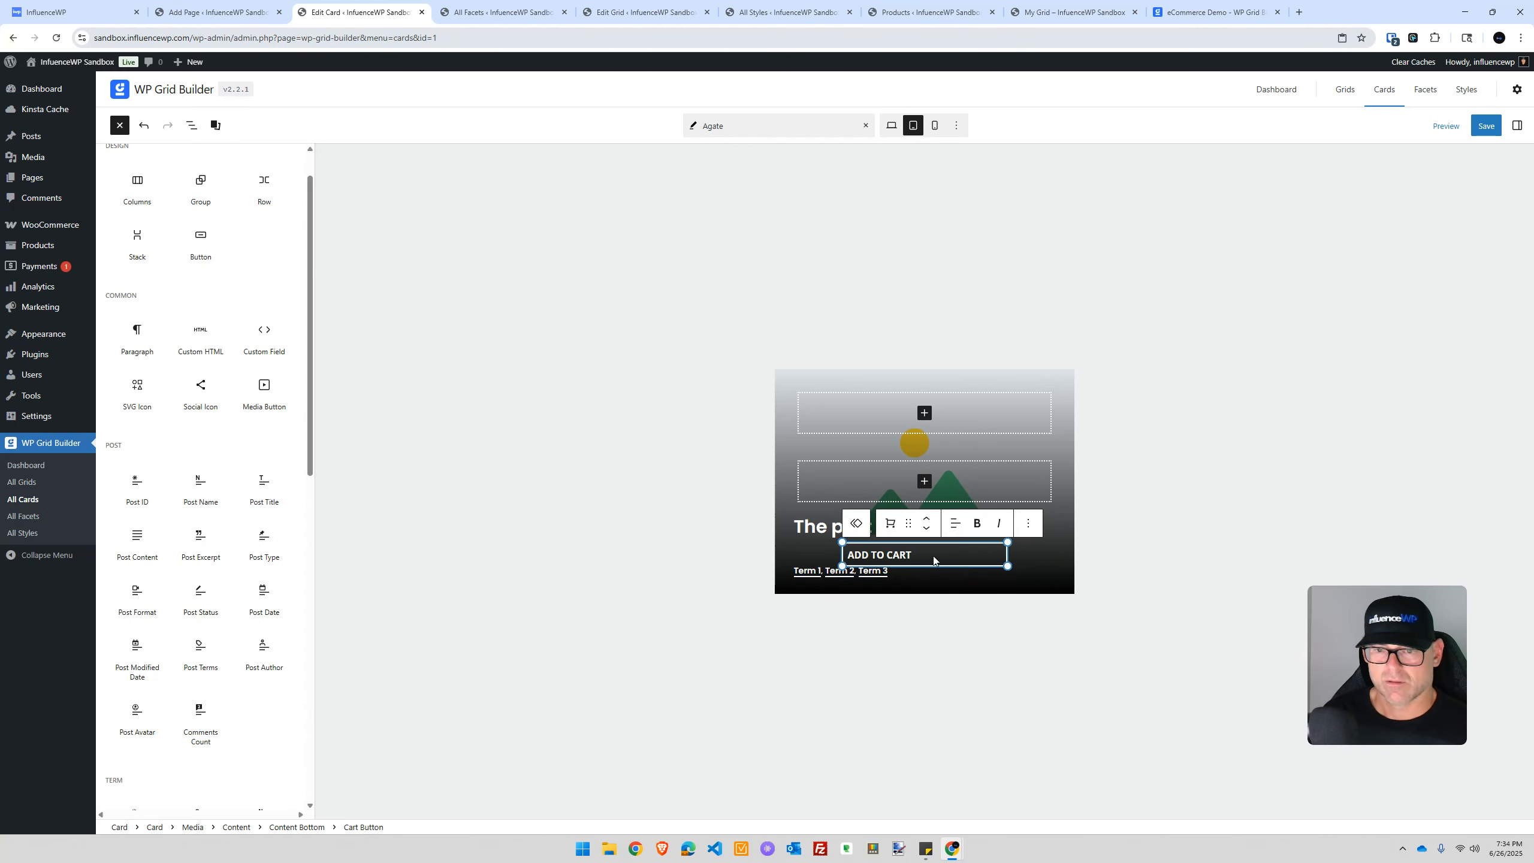
{"action": "left_click", "coordinate": [1027, 522]}
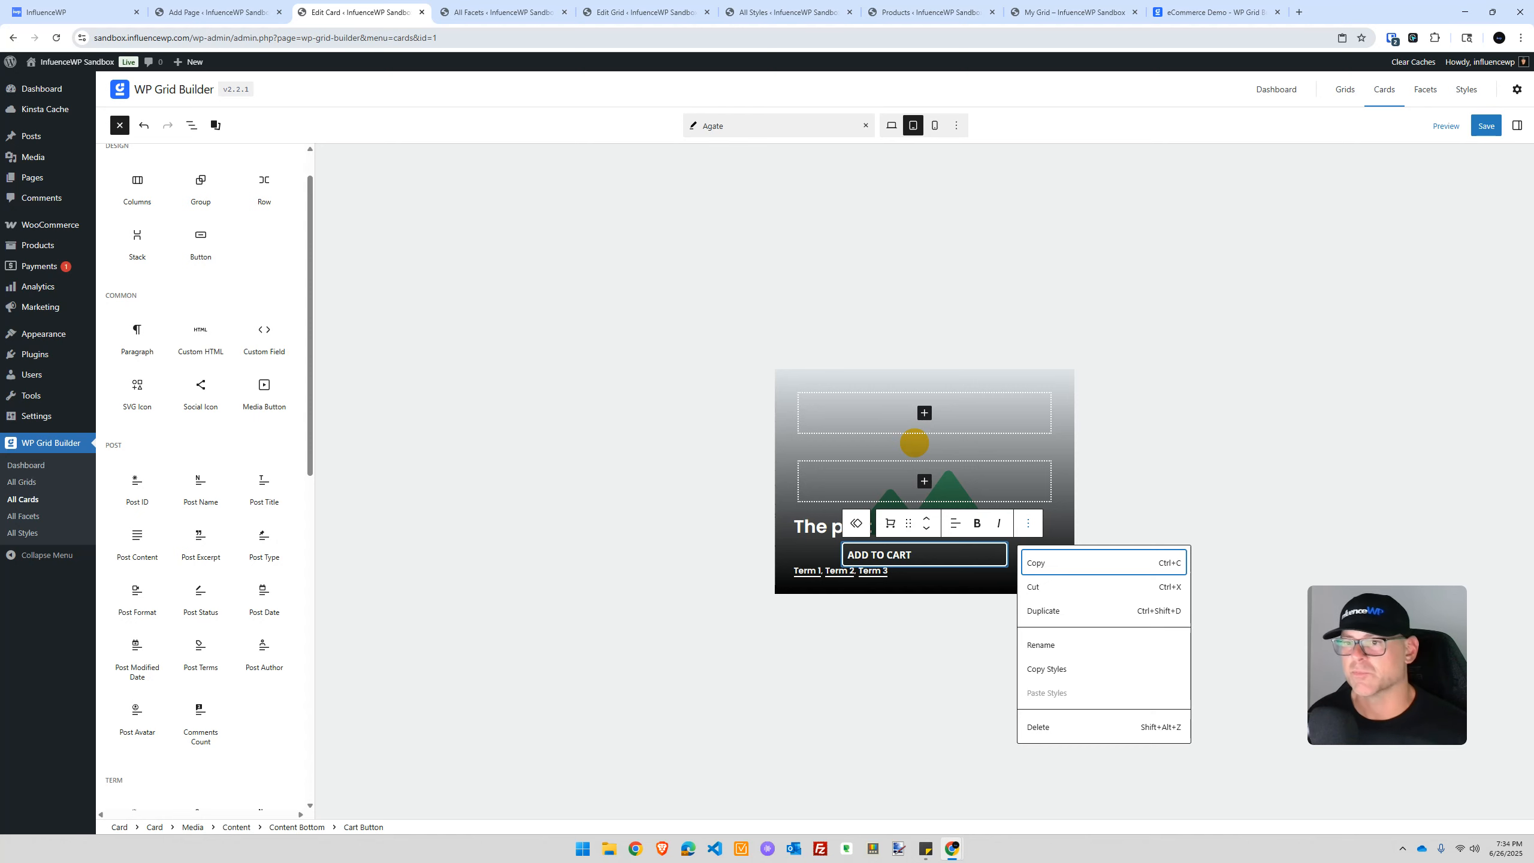
Show the Cart Button's block settings and examine its Interaction and Conditions options
{"action": "left_click", "coordinate": [1515, 127]}
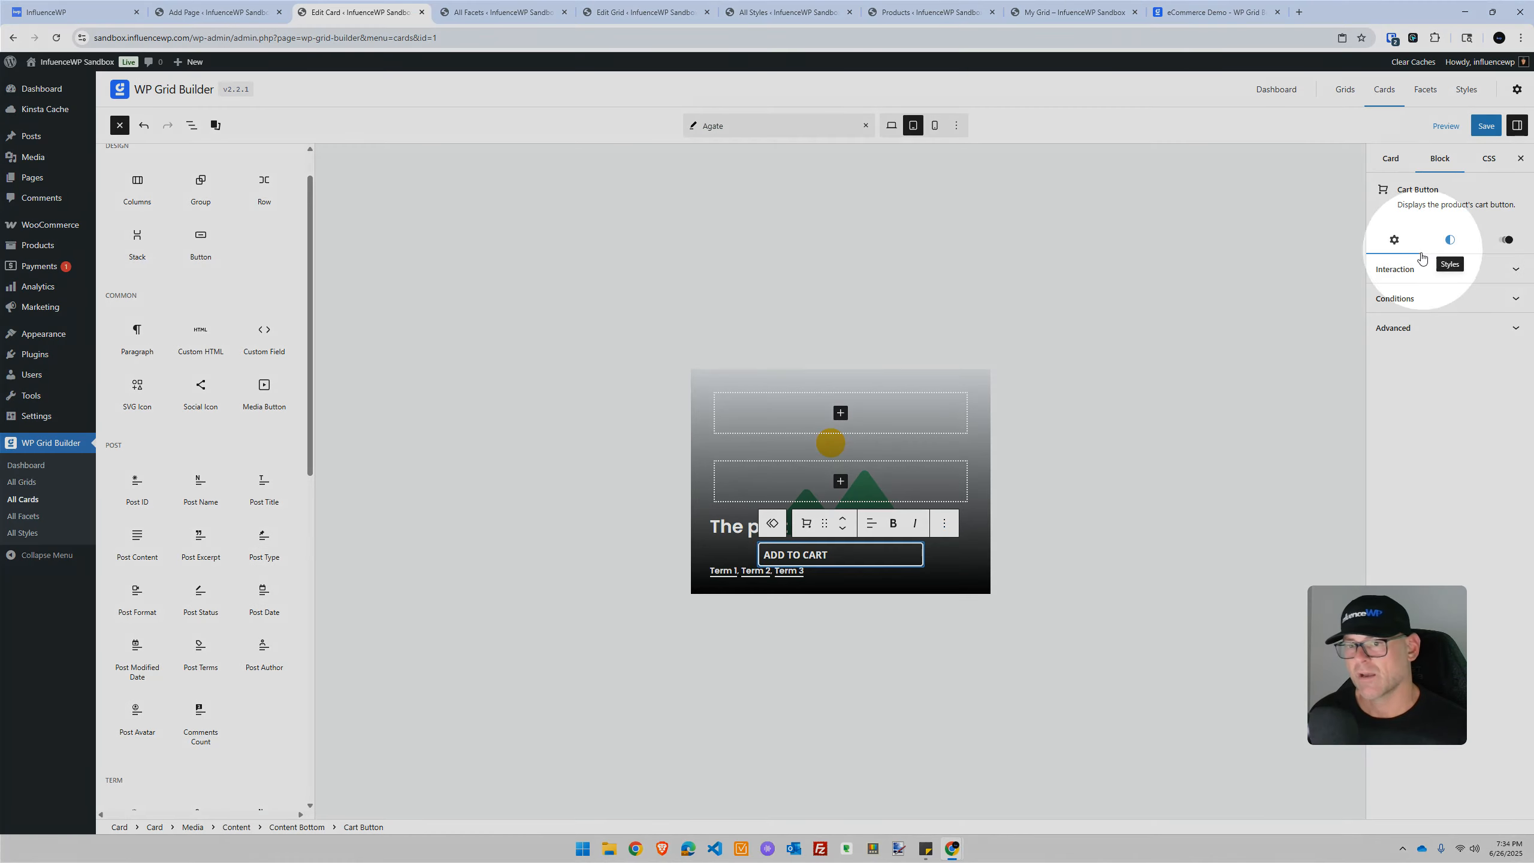
{"action": "left_click", "coordinate": [1418, 272]}
{"action": "left_click", "coordinate": [1417, 271]}
{"action": "left_click", "coordinate": [1423, 298]}
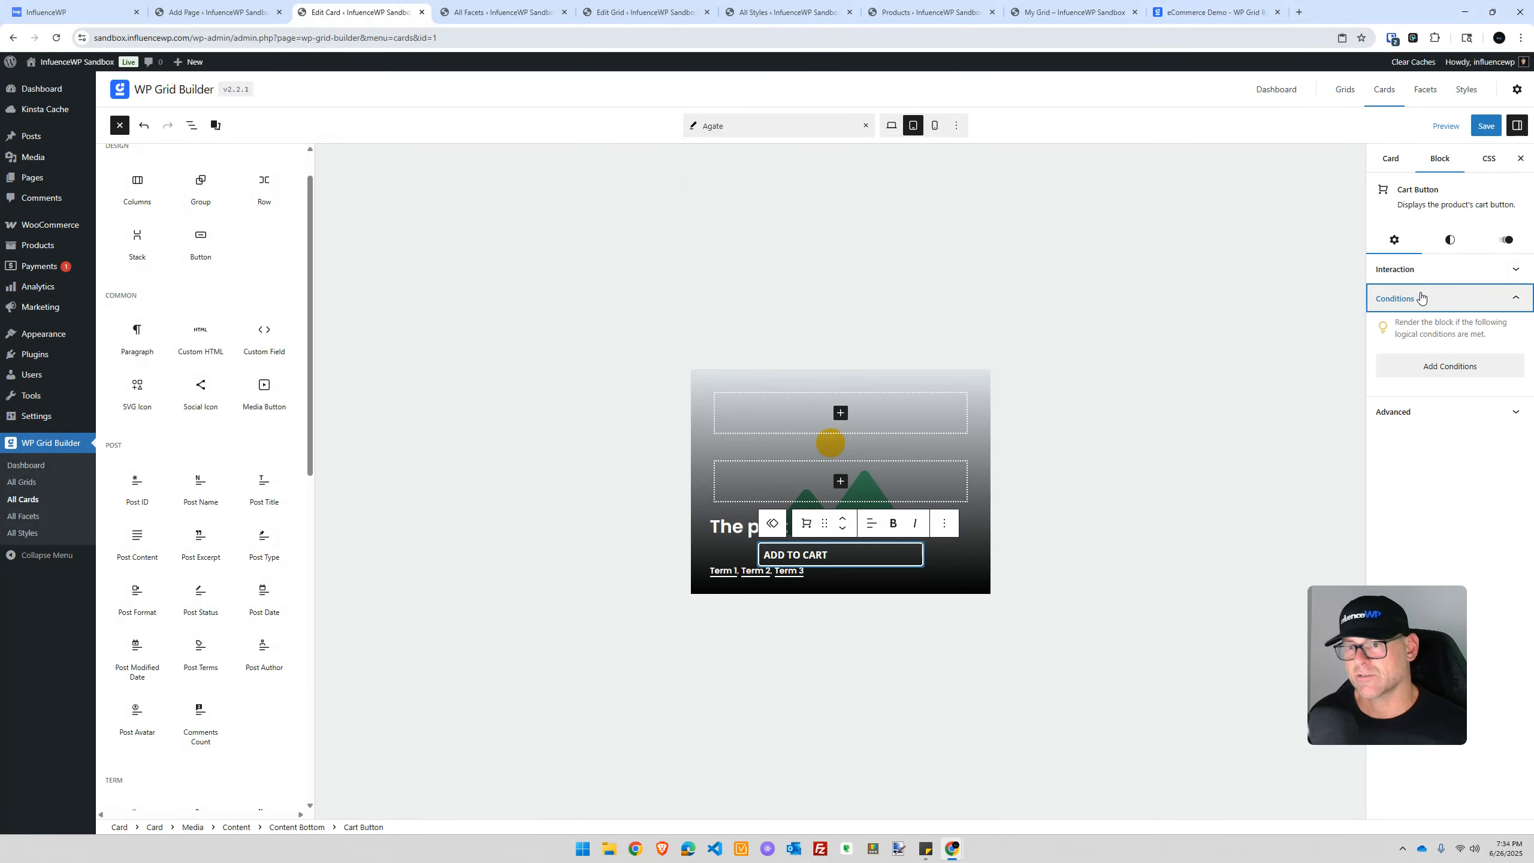
{"action": "left_click", "coordinate": [1422, 273]}
{"action": "left_click", "coordinate": [1420, 312]}
{"action": "left_click", "coordinate": [1420, 311]}
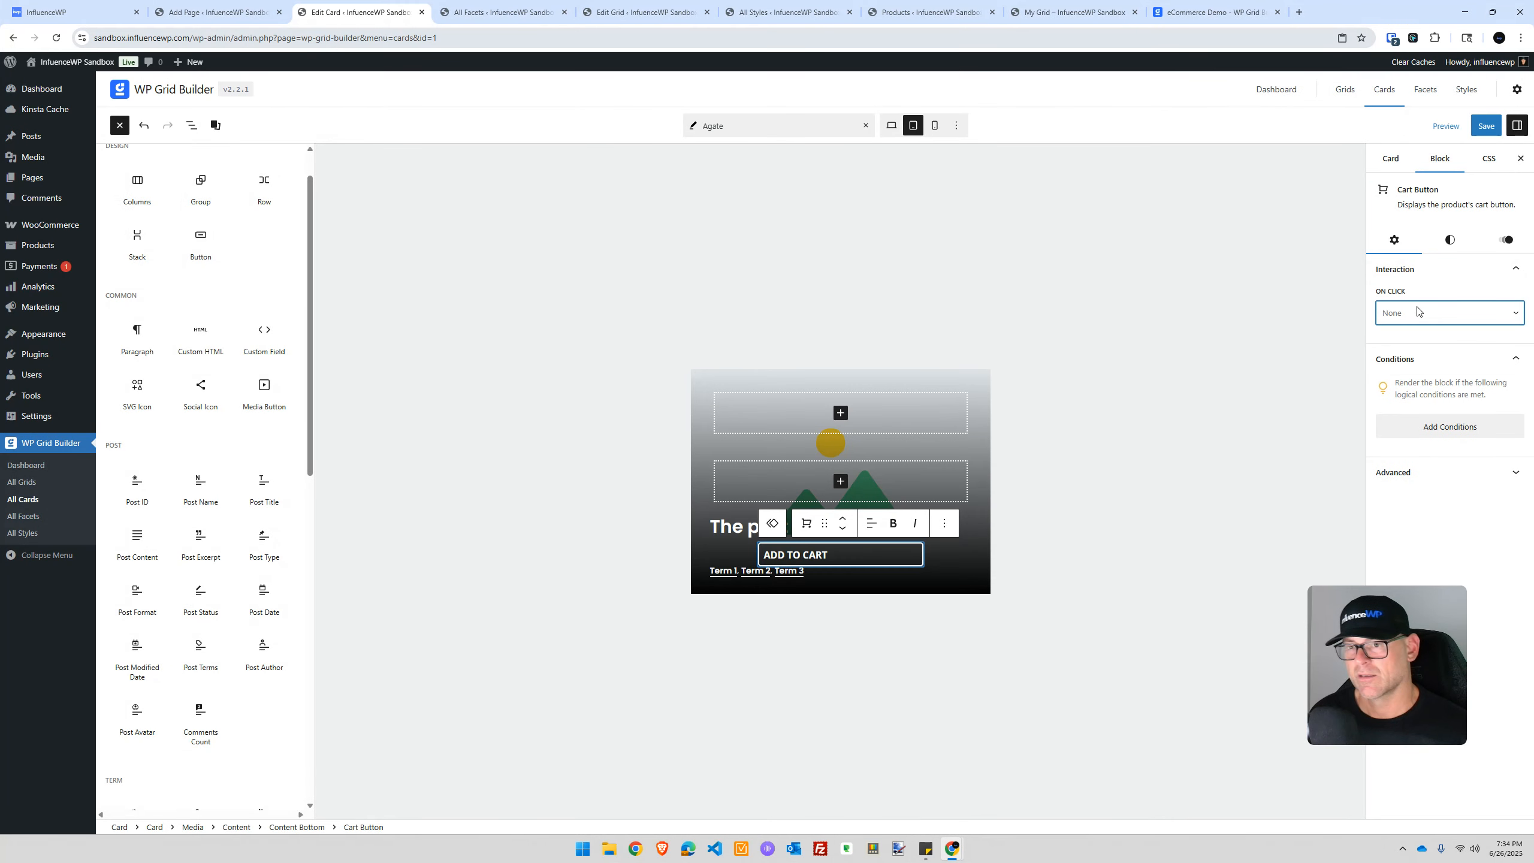
{"action": "left_click", "coordinate": [1428, 271]}
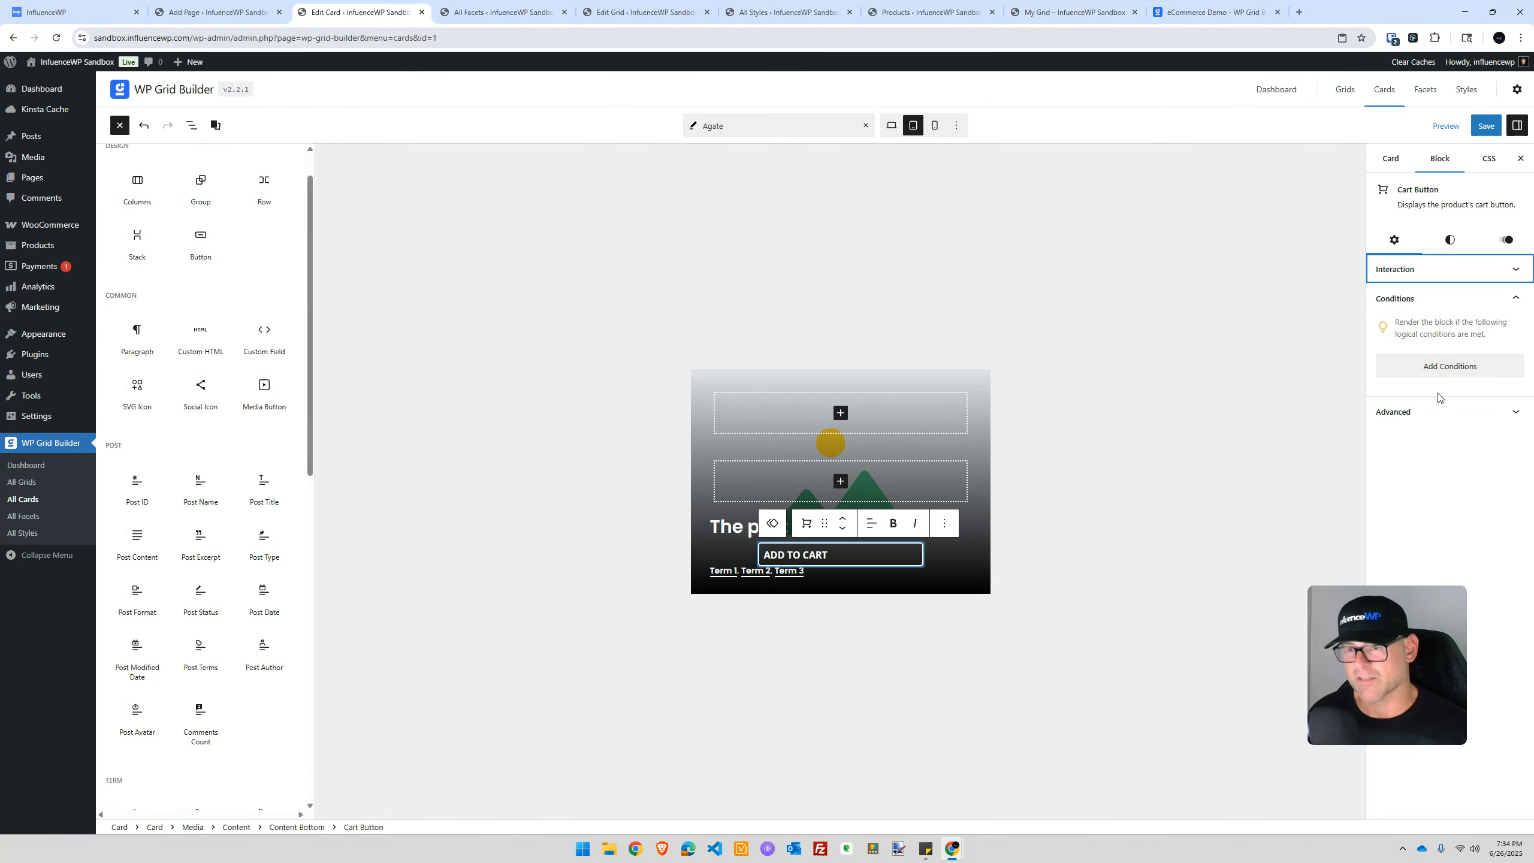
Set the Cart Button's background color to the solid blue WP Grid Builder accent color in its block styles
{"action": "left_click", "coordinate": [1449, 240]}
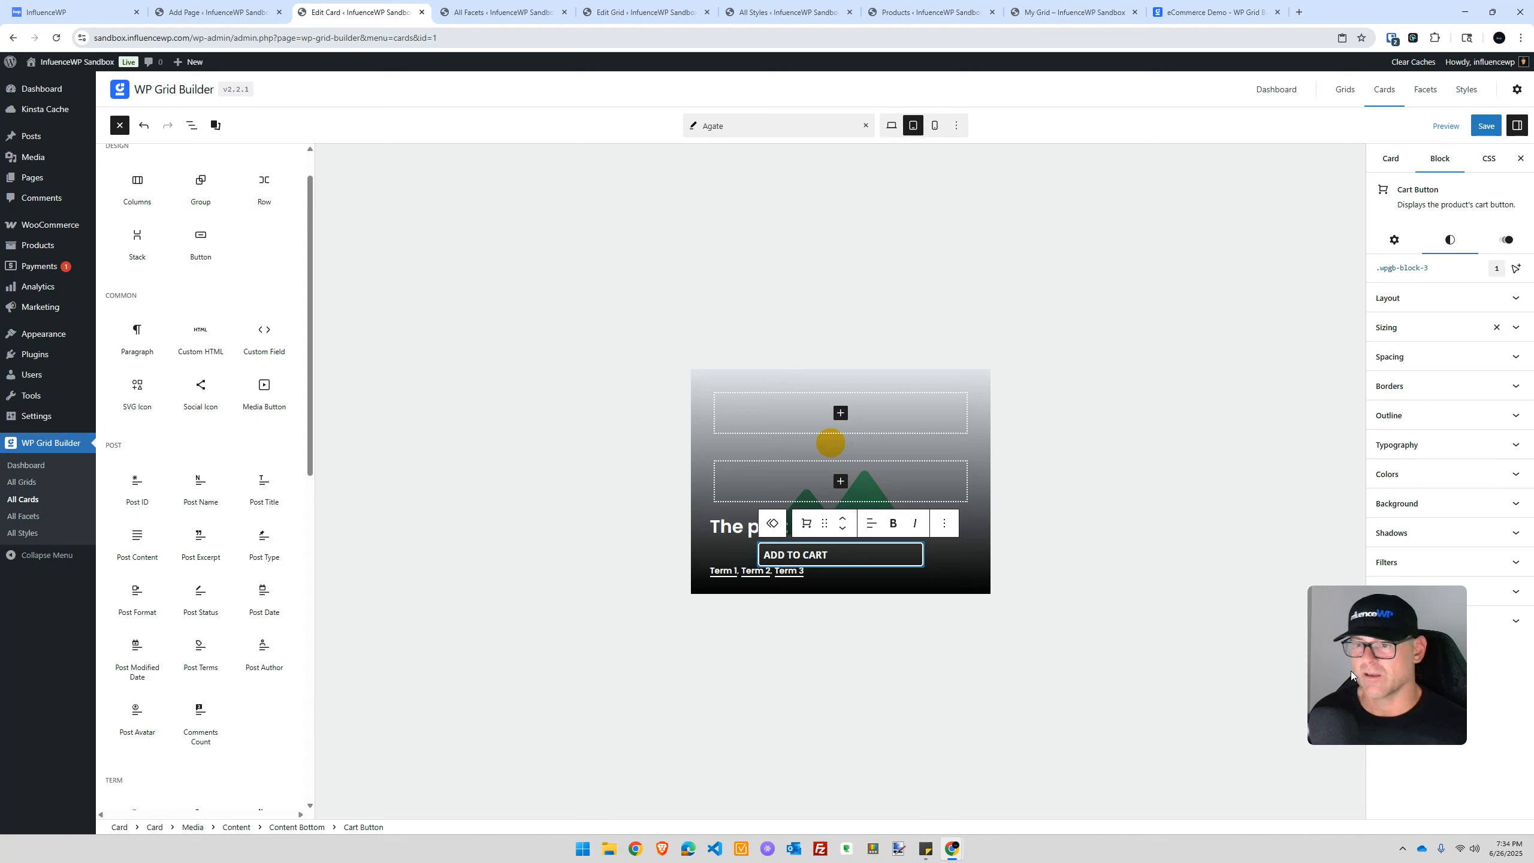
{"action": "left_click", "coordinate": [1423, 505]}
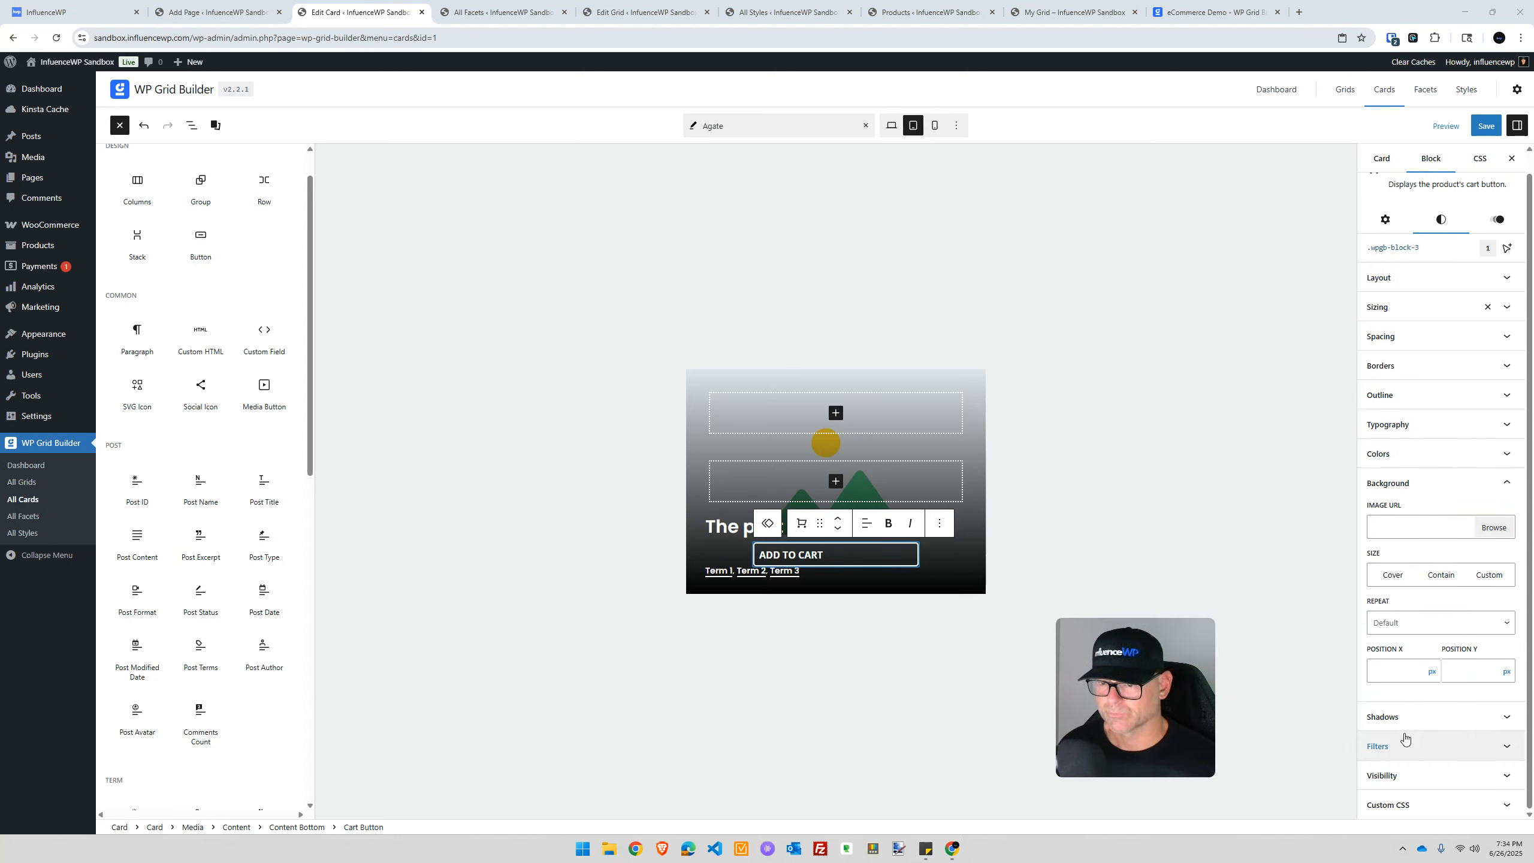
{"action": "left_click", "coordinate": [1401, 454]}
{"action": "left_click", "coordinate": [1387, 568]}
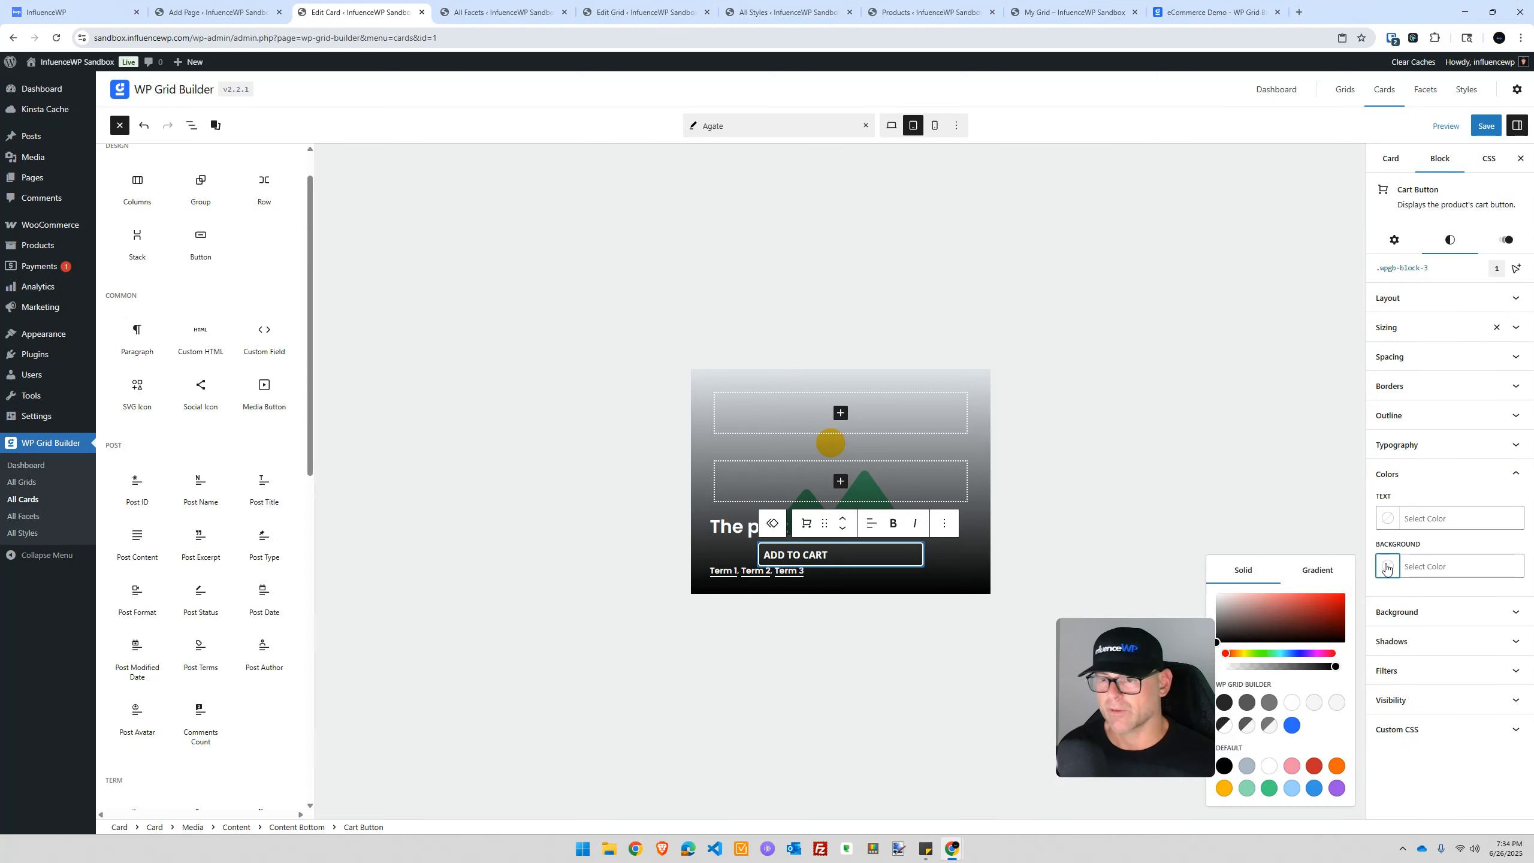
{"action": "left_click", "coordinate": [1291, 726]}
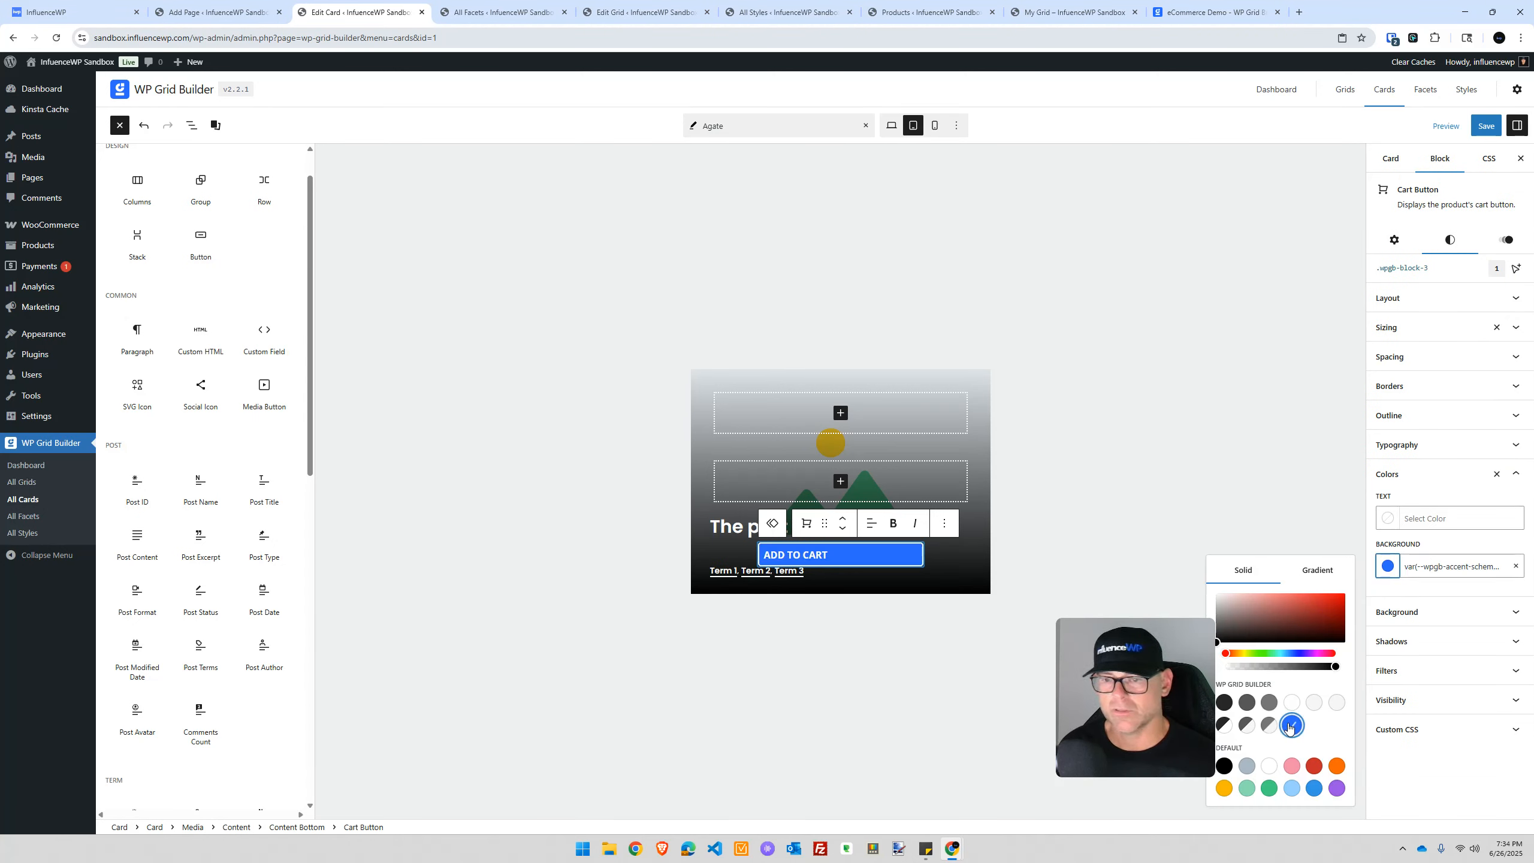
Save the Agate card and reload the live My Grid page to check the product cards
{"action": "left_click", "coordinate": [1485, 126]}
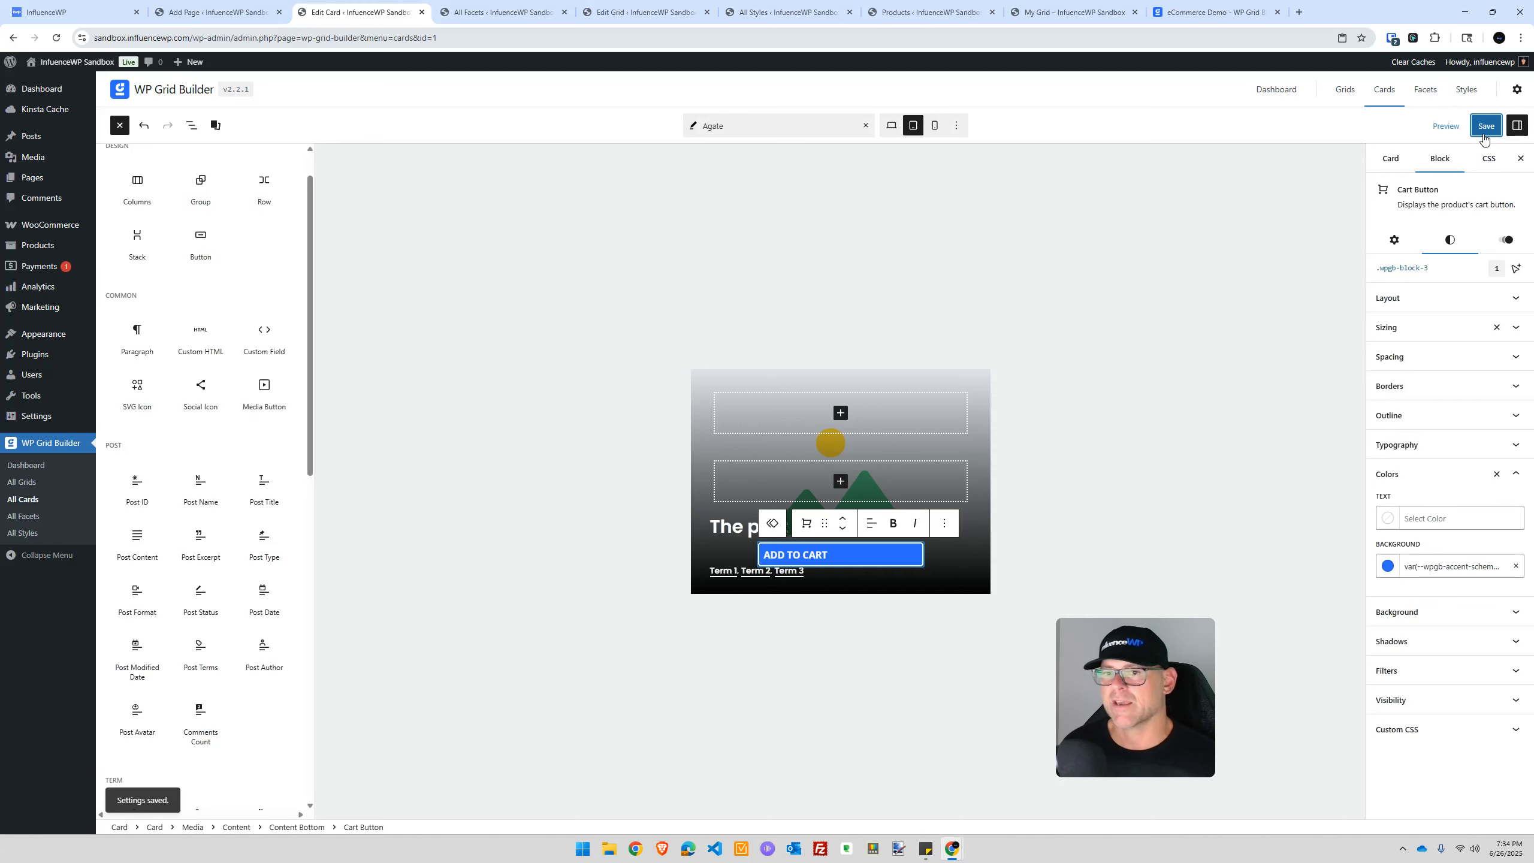
{"action": "left_click", "coordinate": [1074, 12]}
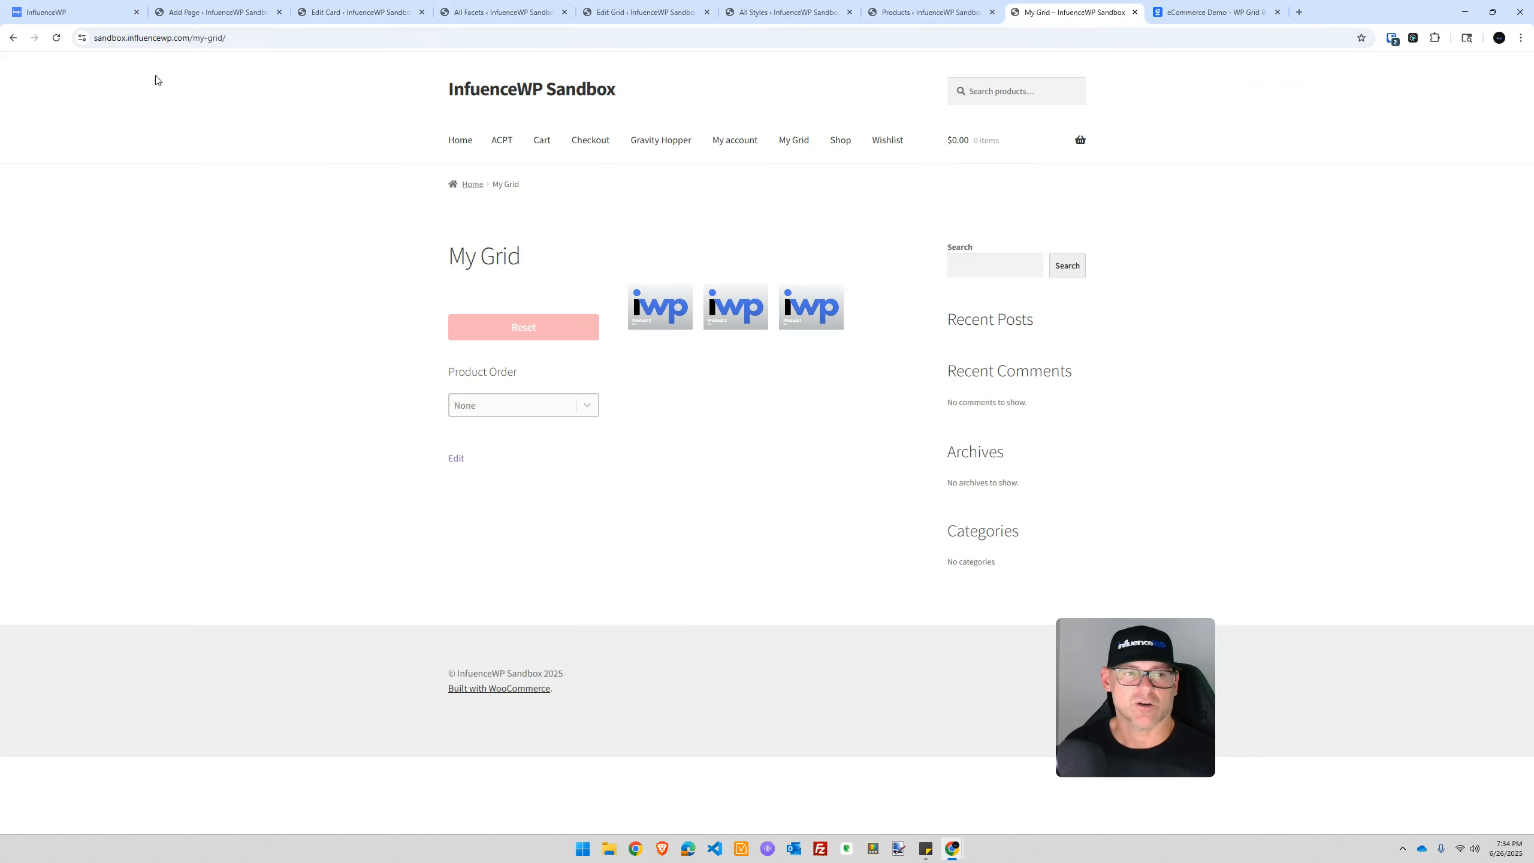
{"action": "left_click", "coordinate": [60, 39]}
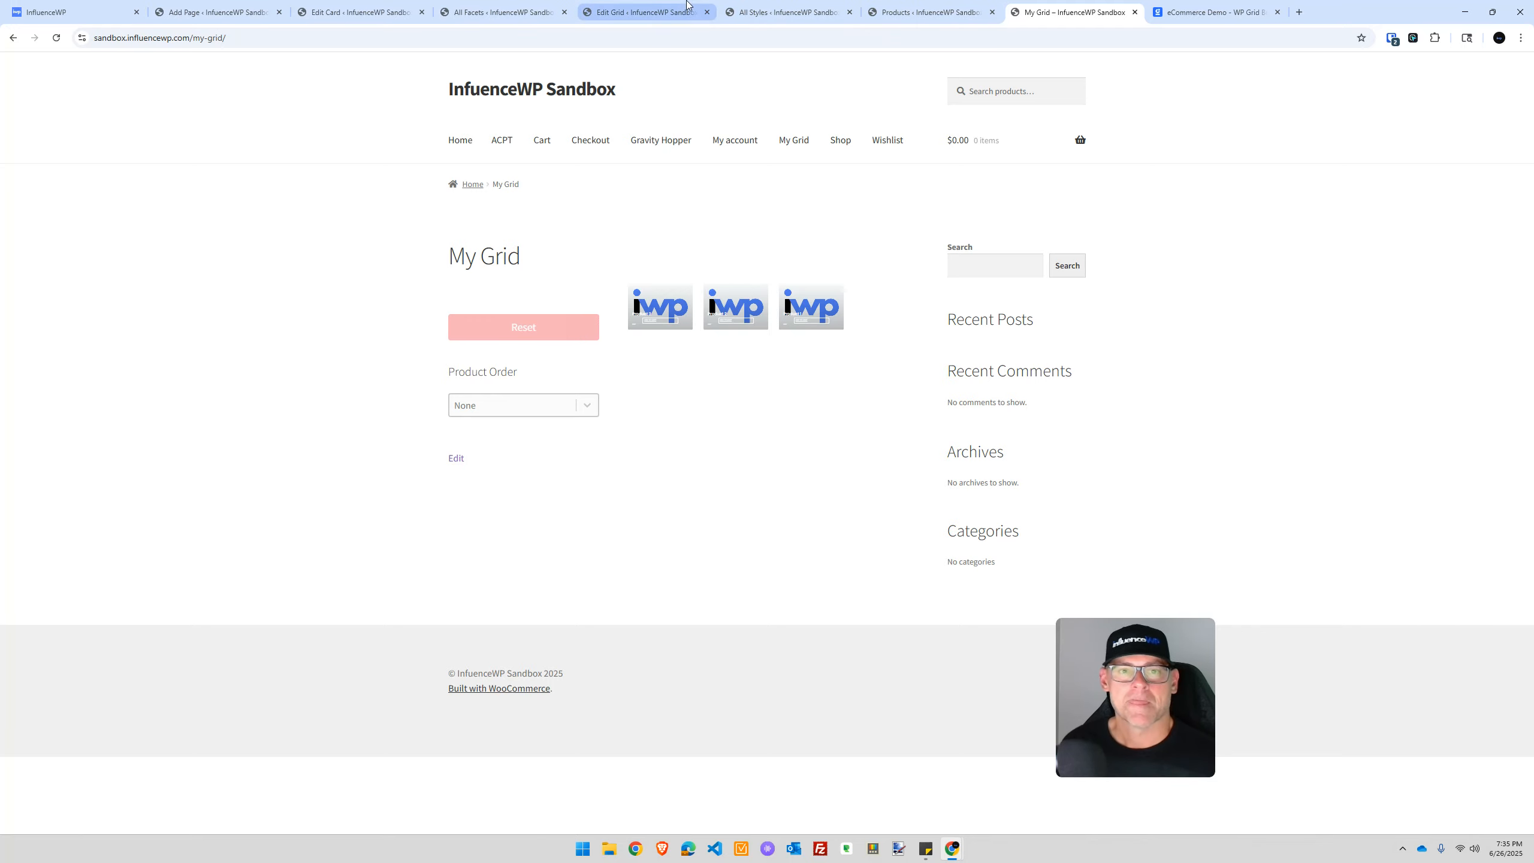
Return to the My Grid page editor and change the page's template to Full width
{"action": "left_click", "coordinate": [643, 12]}
{"action": "left_click", "coordinate": [502, 12]}
{"action": "left_click", "coordinate": [209, 8]}
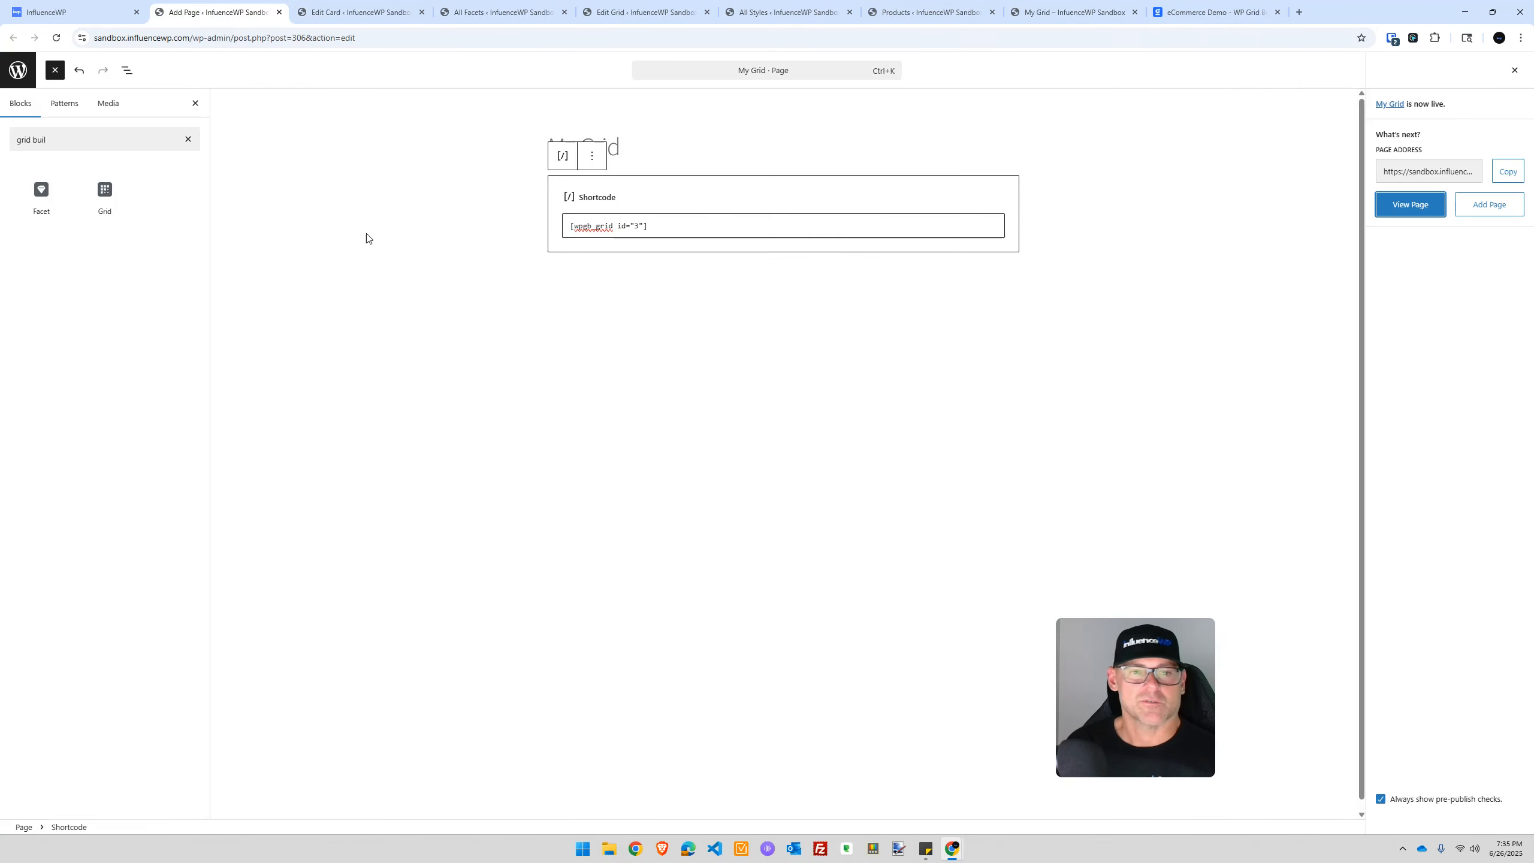
{"action": "left_click", "coordinate": [1514, 72]}
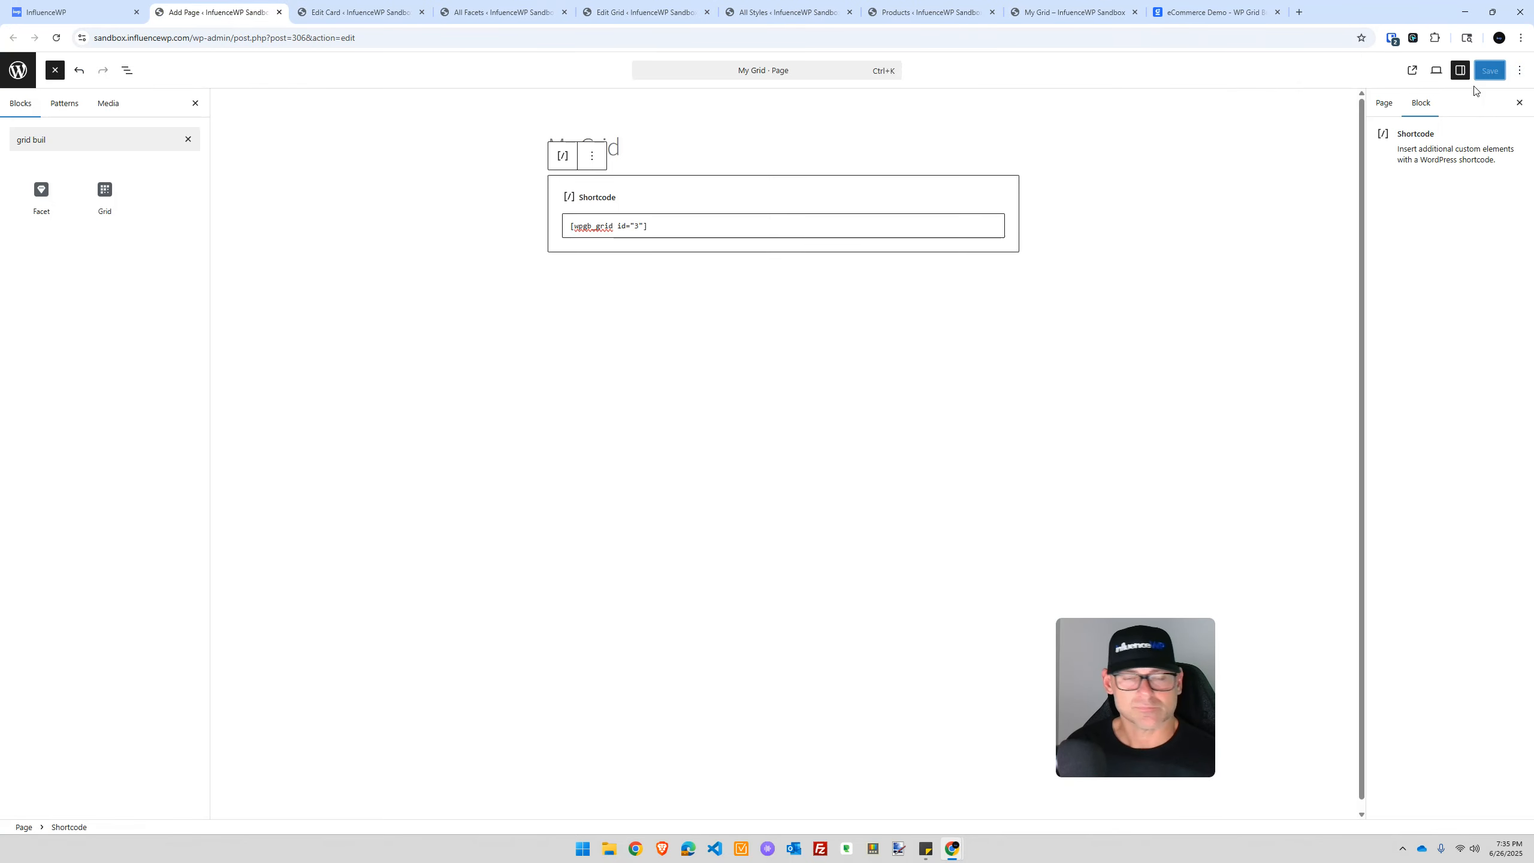
{"action": "left_click", "coordinate": [1384, 103]}
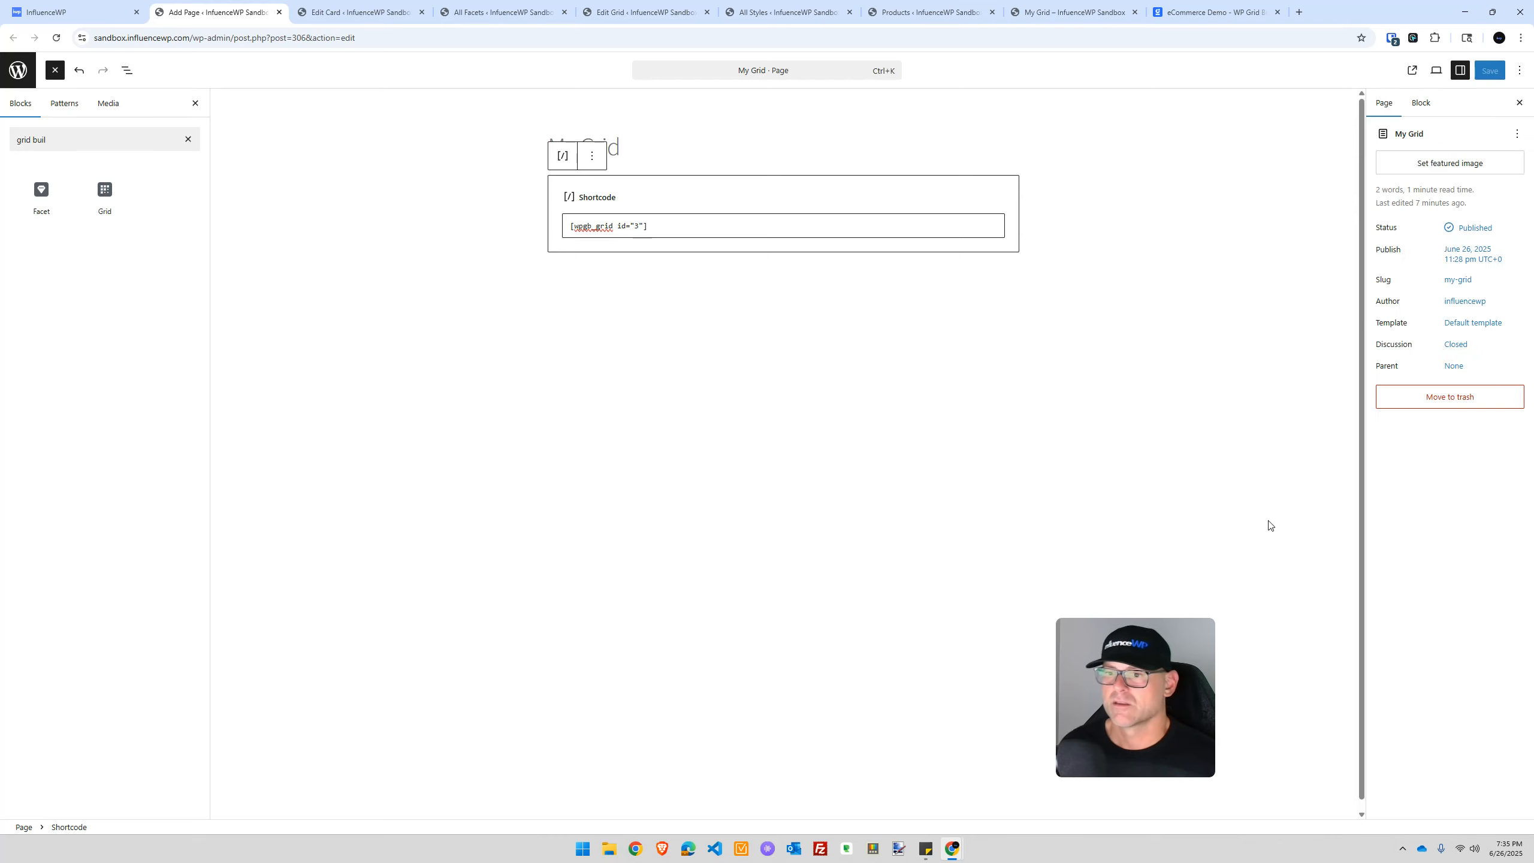
{"action": "left_click", "coordinate": [1449, 322]}
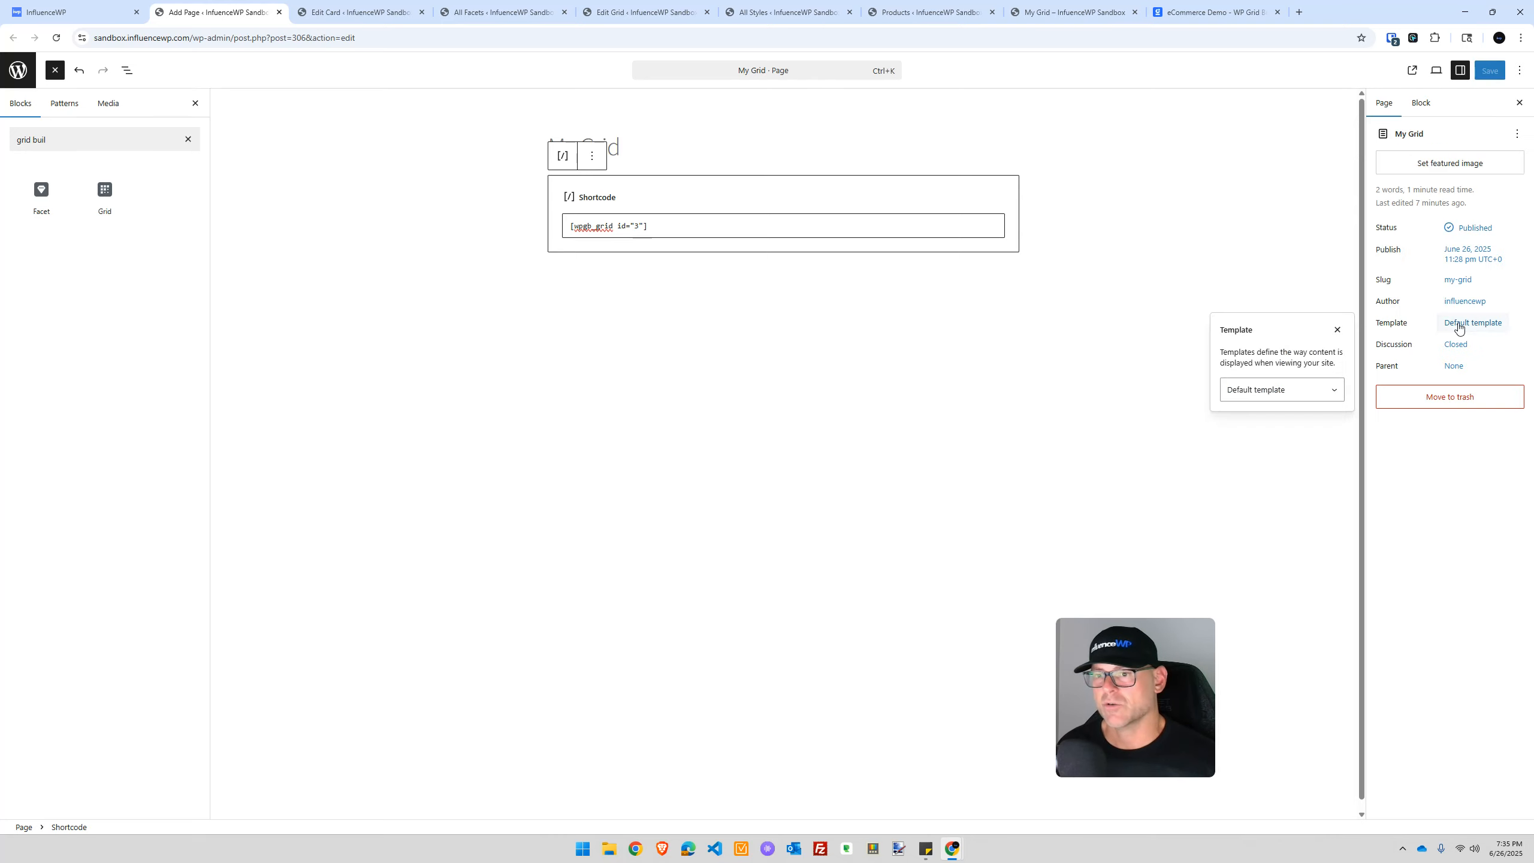
{"action": "left_click", "coordinate": [1309, 392]}
{"action": "left_click", "coordinate": [1271, 425]}
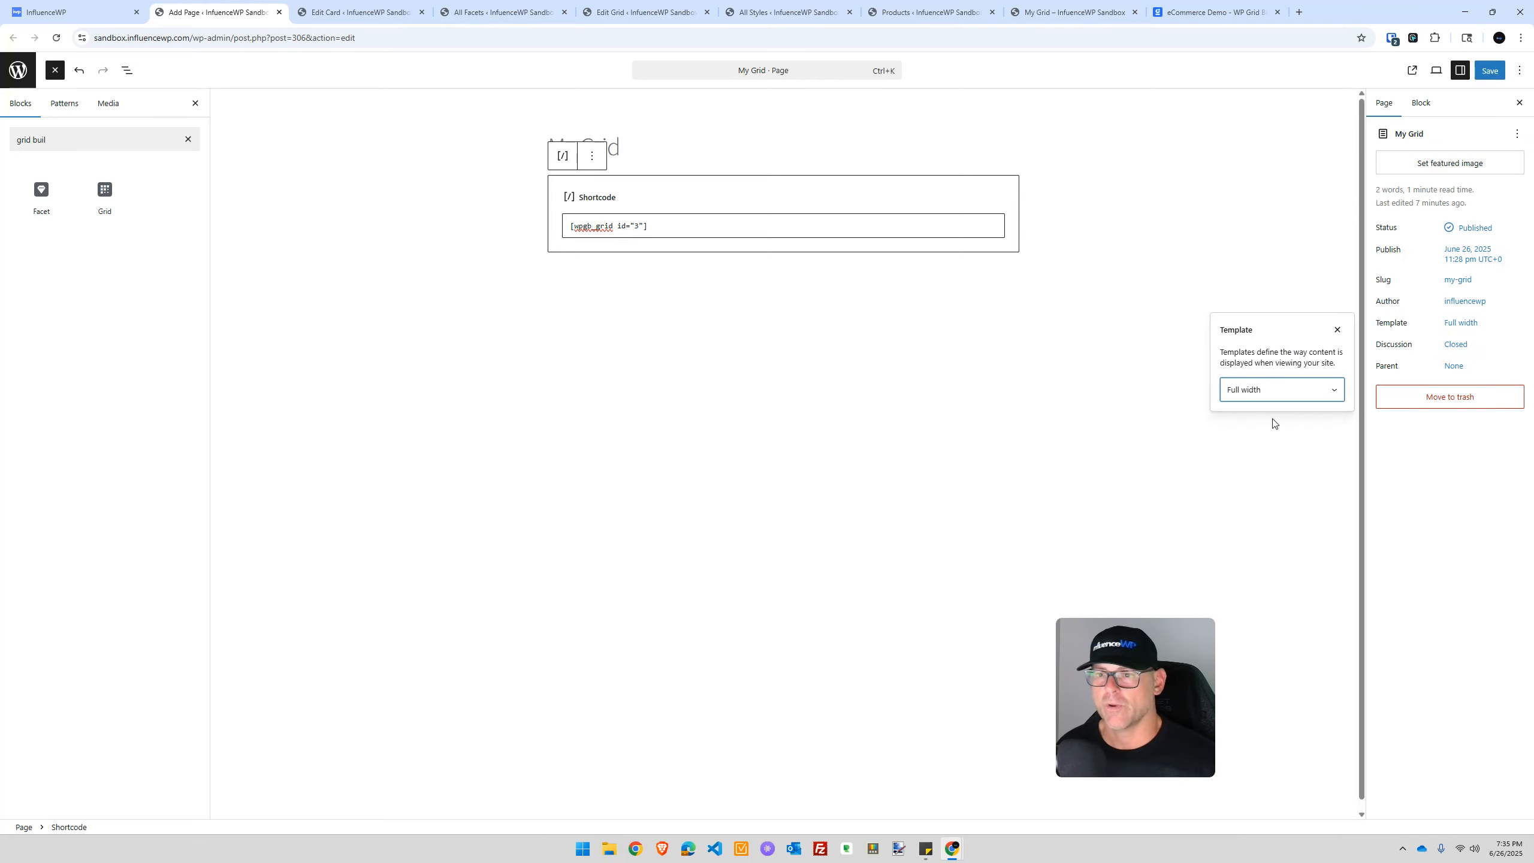
Save the My Grid page with its full-width template and reload the live page to check the layout
{"action": "left_click", "coordinate": [1490, 71]}
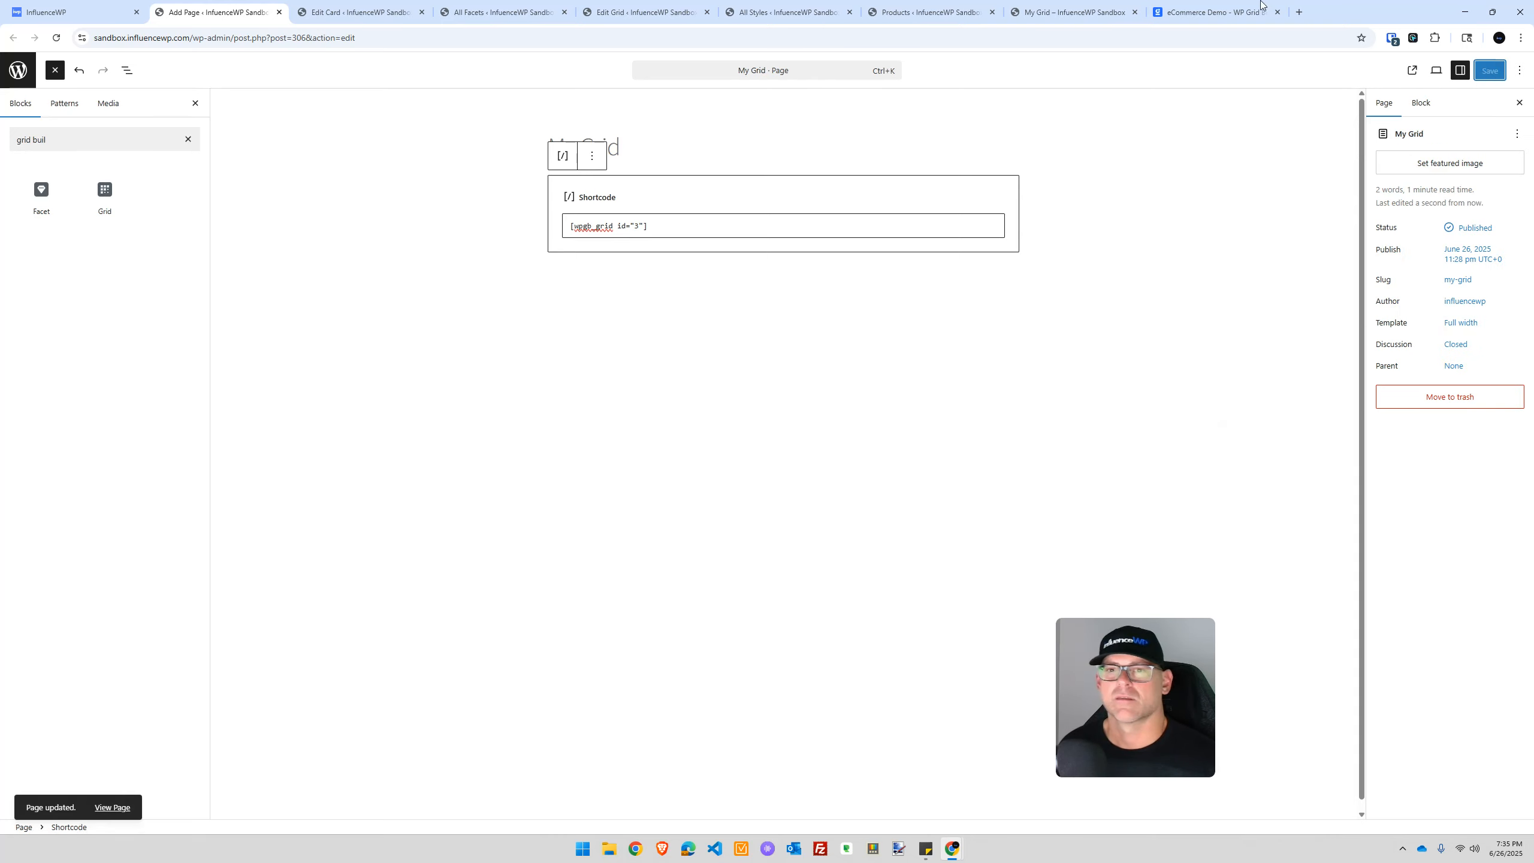
{"action": "left_click", "coordinate": [1027, 7]}
{"action": "left_click", "coordinate": [56, 38]}
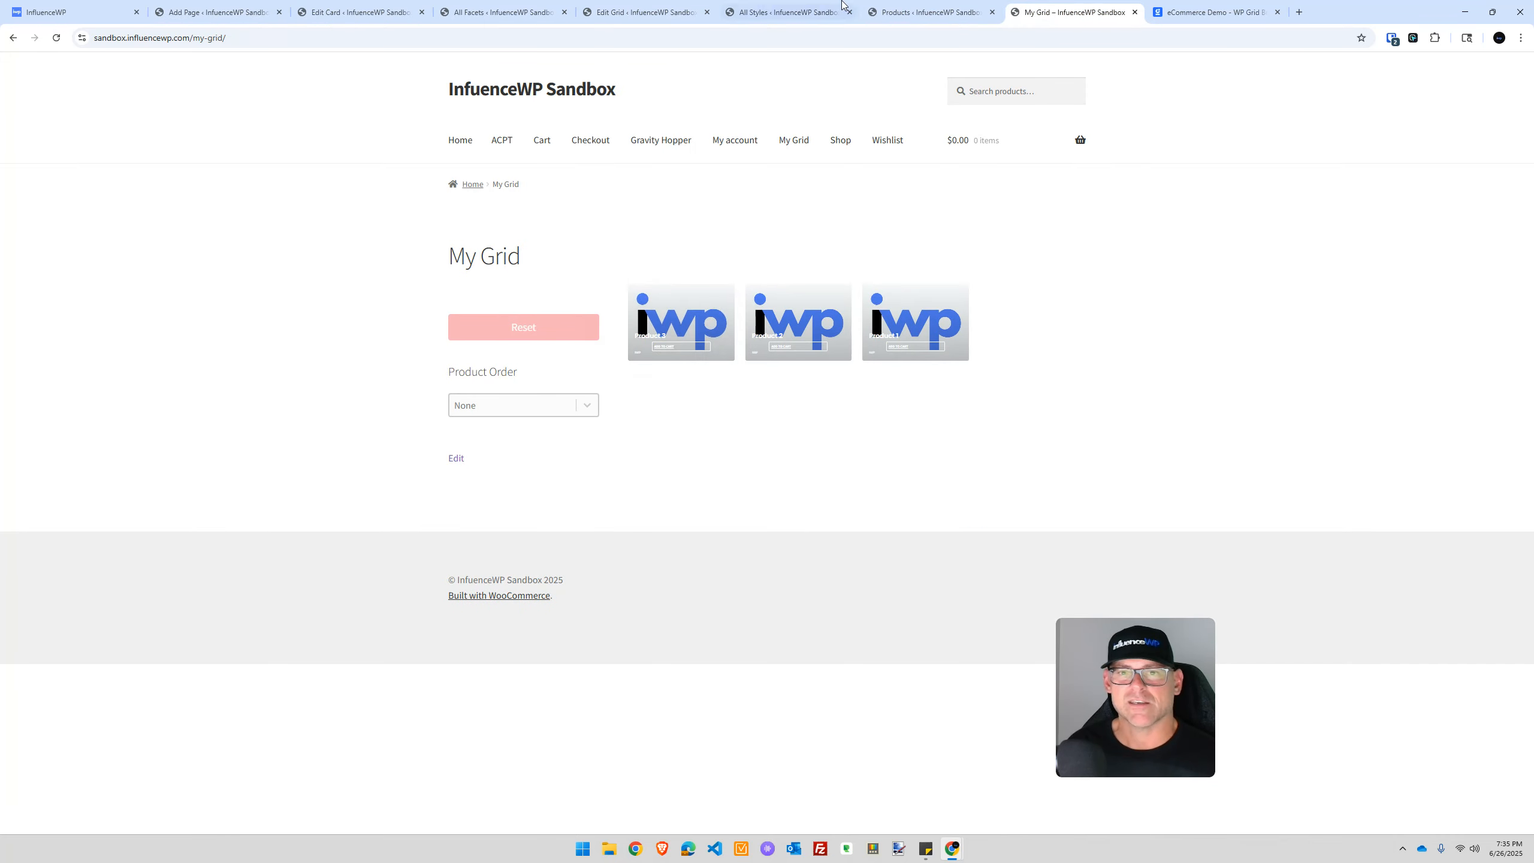
Set the 9999 px size in the eCommerce Demo grid's layout settings to 1 column
{"action": "left_click", "coordinate": [800, 7]}
{"action": "left_click", "coordinate": [610, 7]}
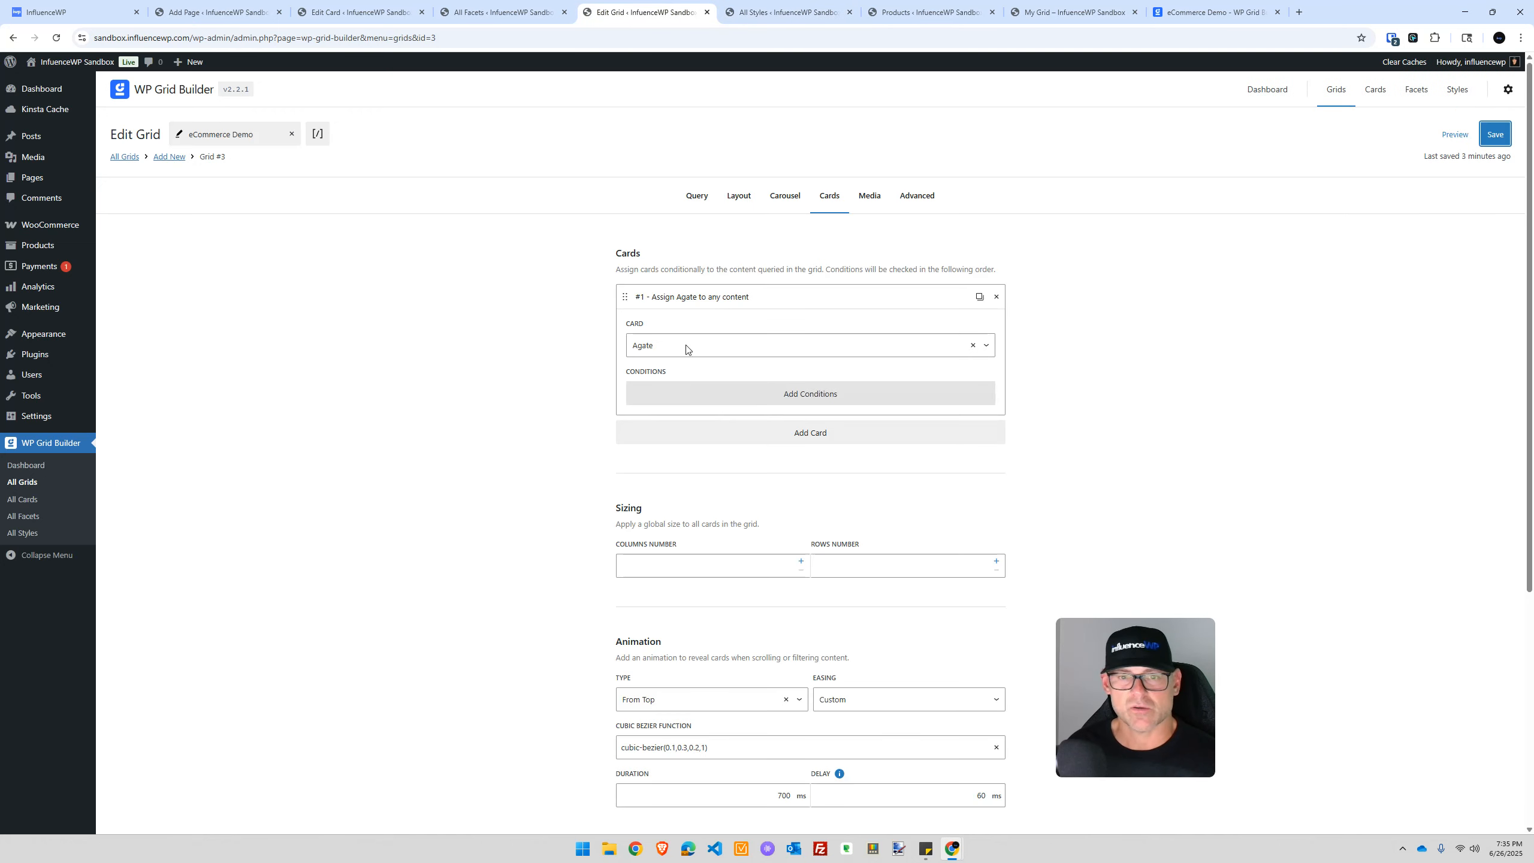
{"action": "left_click", "coordinate": [734, 208]}
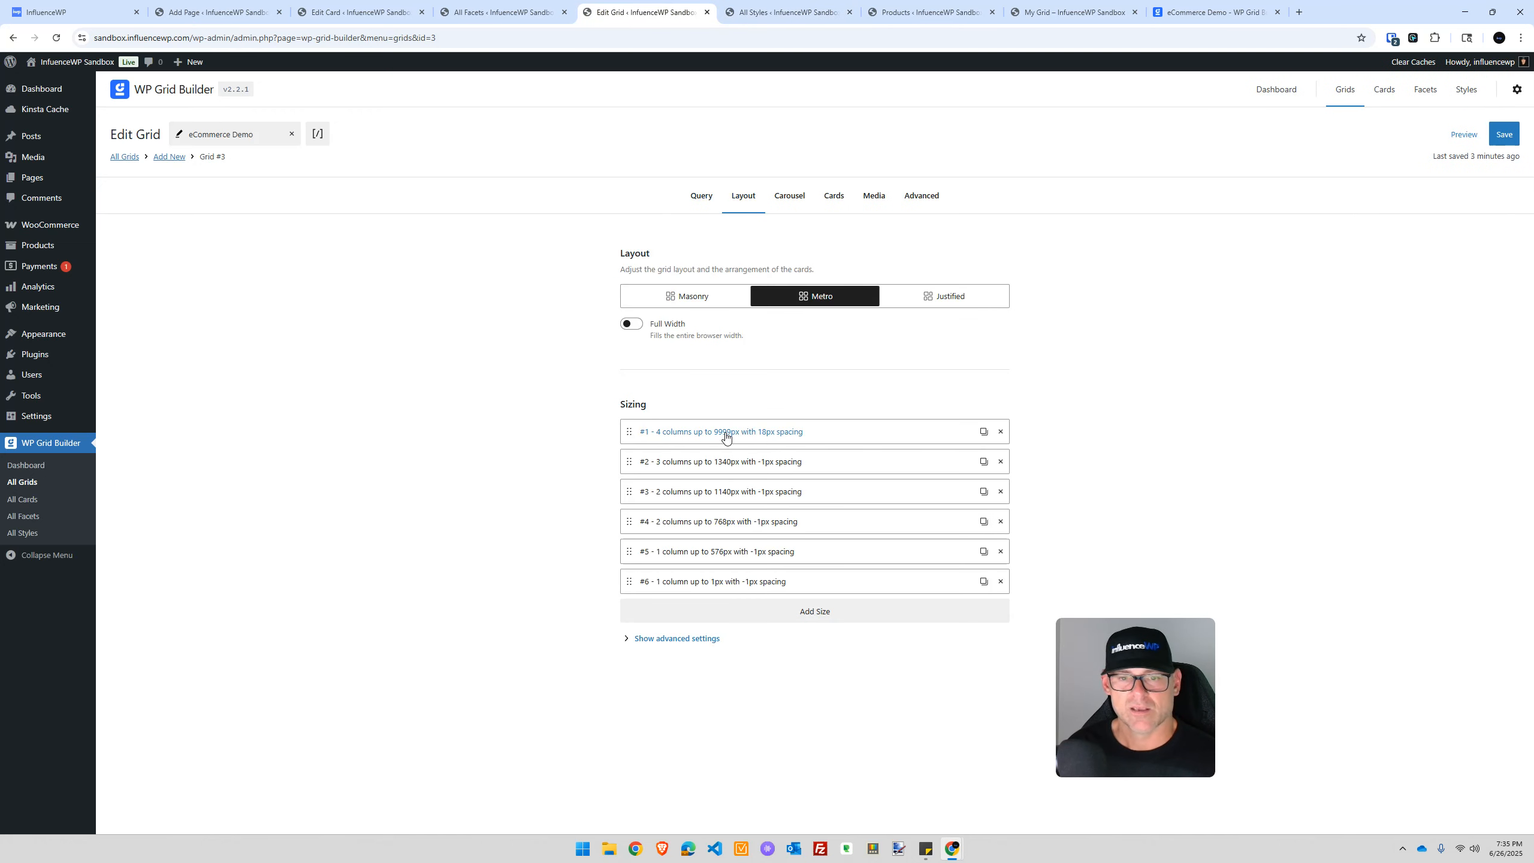
{"action": "left_click", "coordinate": [798, 438]}
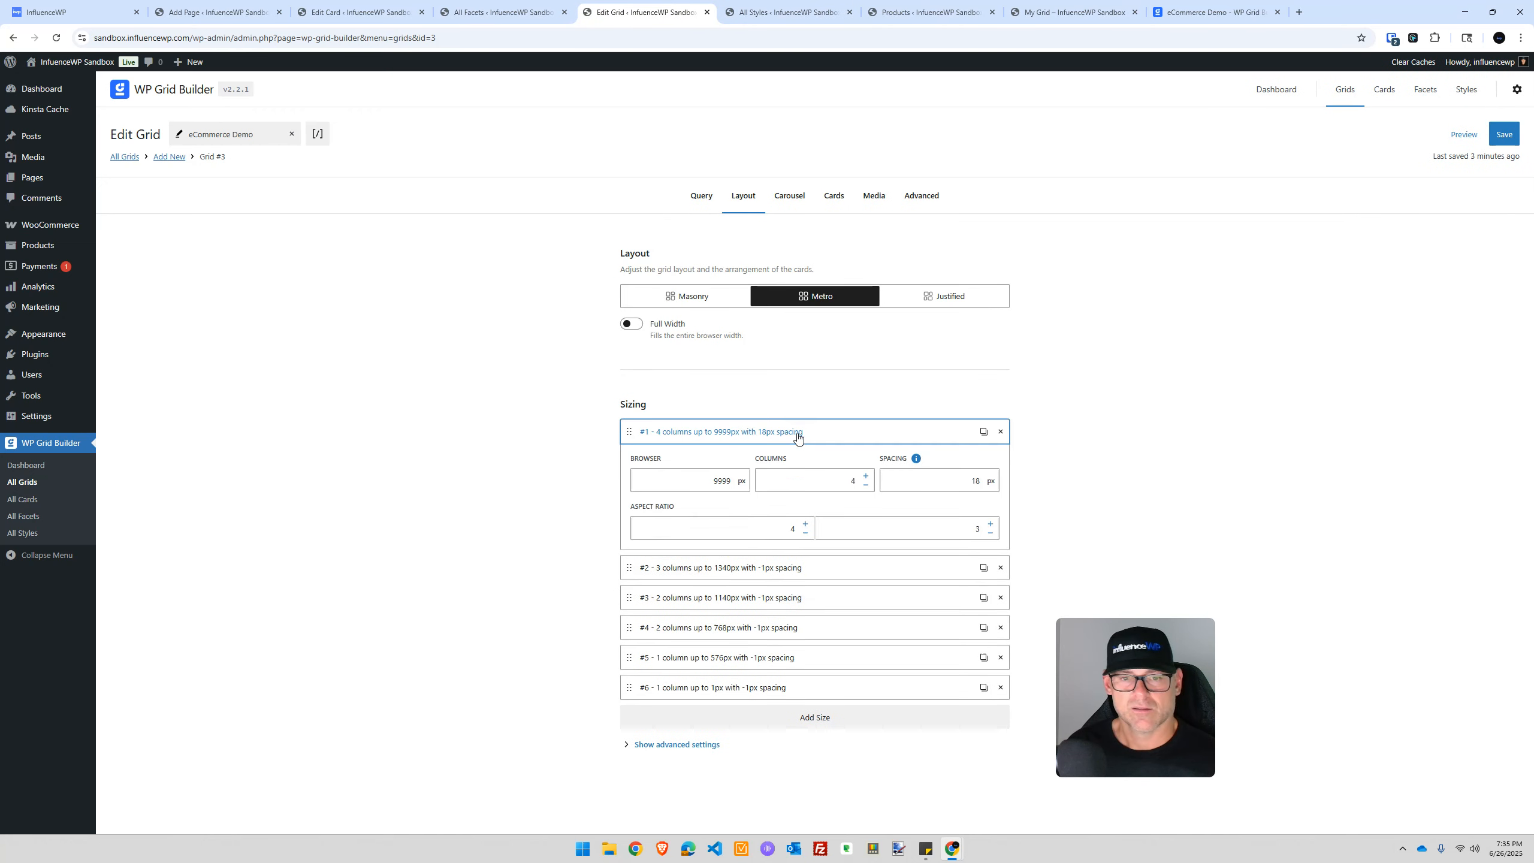
{"action": "left_click", "coordinate": [866, 486]}
{"action": "double_click", "coordinate": [866, 485]}
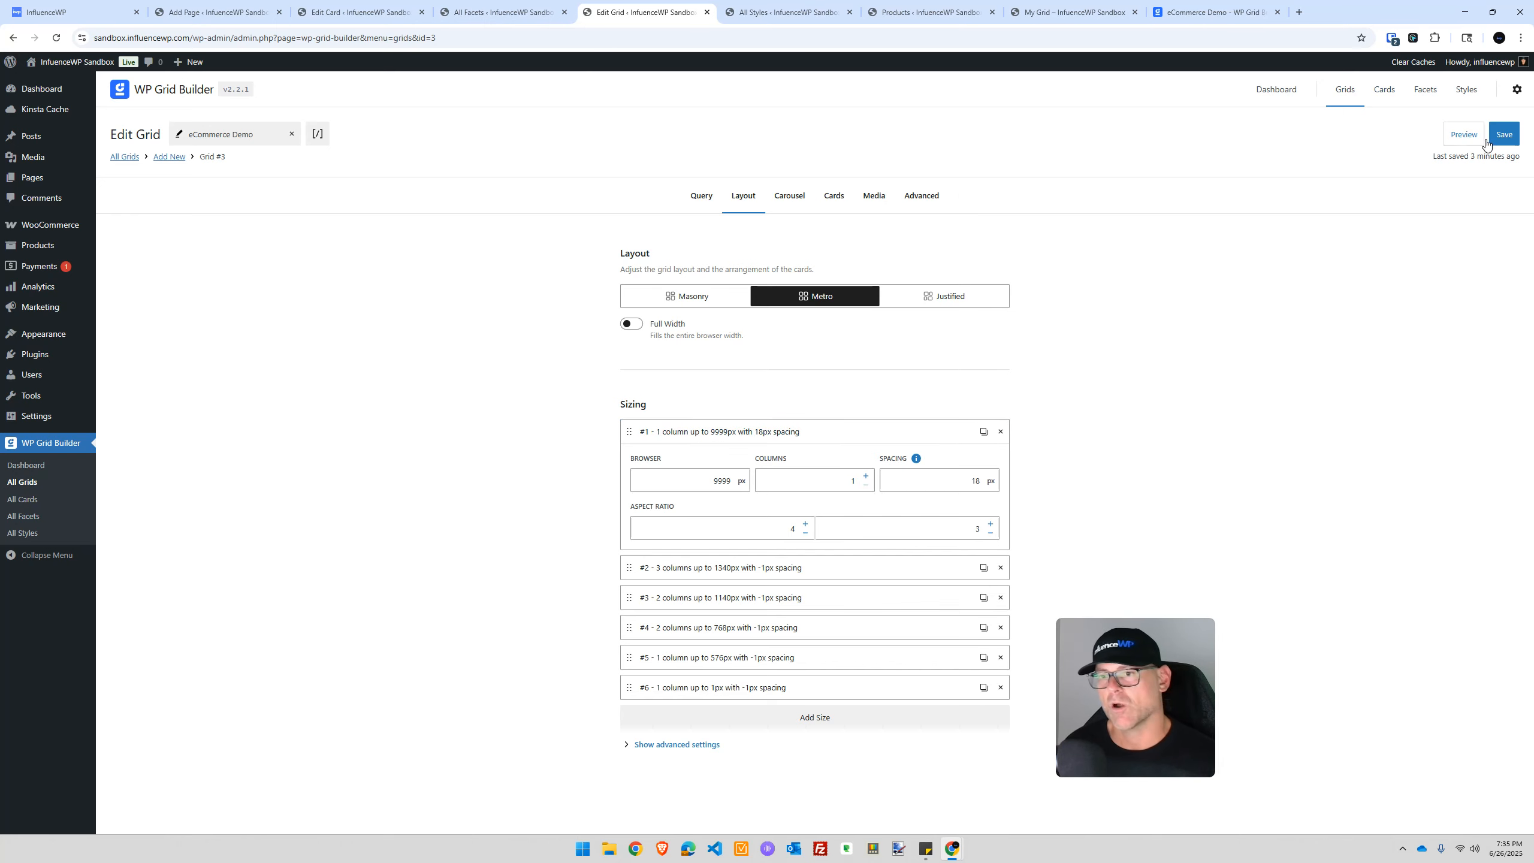
Save the single-column grid layout and reload the live My Grid page to check the card size
{"action": "left_click", "coordinate": [1509, 138]}
{"action": "left_click", "coordinate": [1205, 8]}
{"action": "left_click", "coordinate": [1119, 8]}
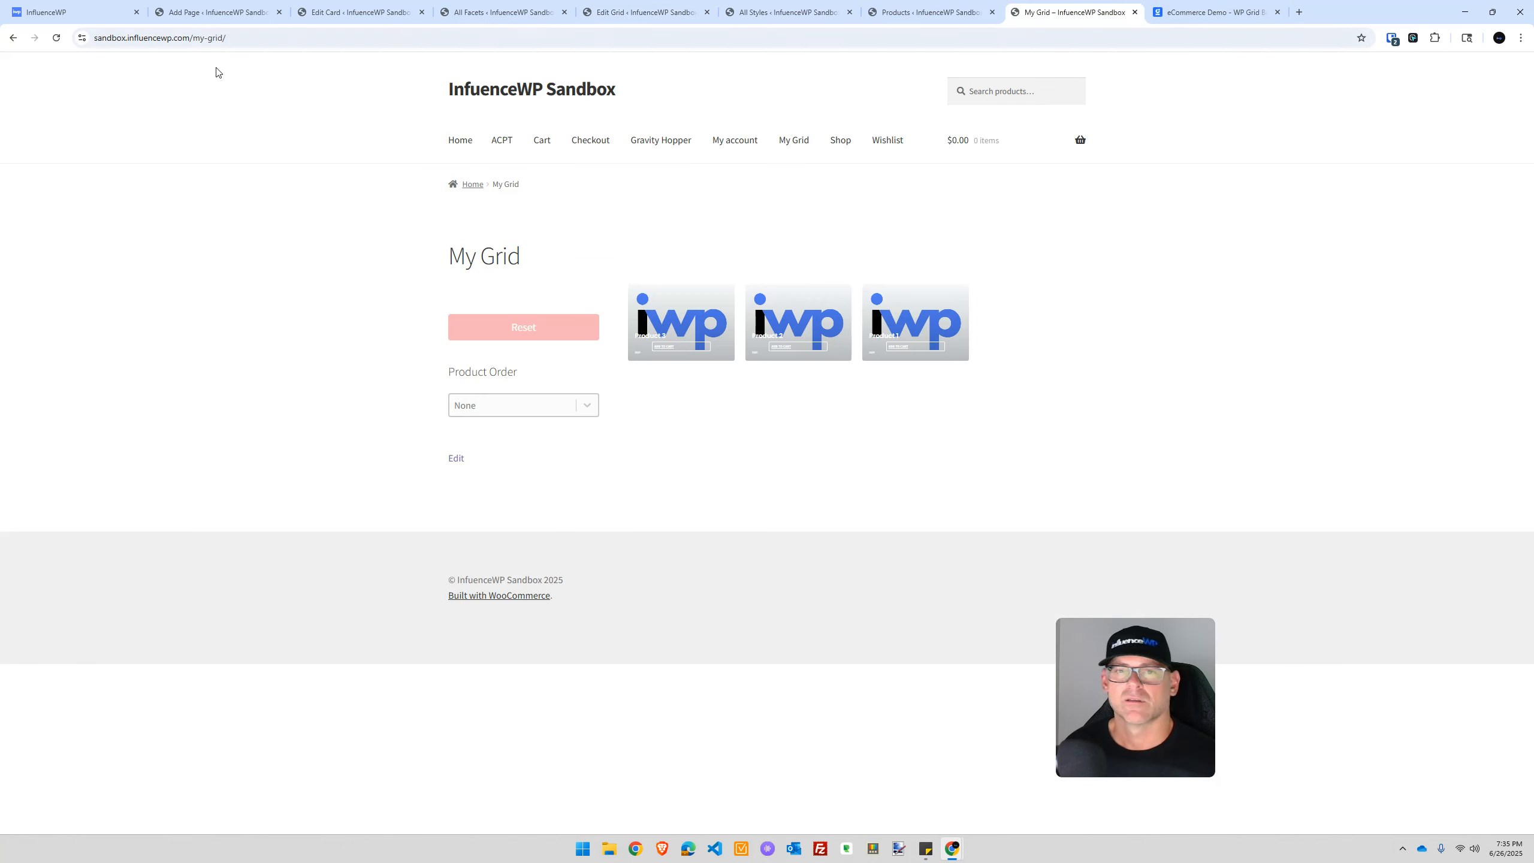
{"action": "left_click", "coordinate": [56, 38]}
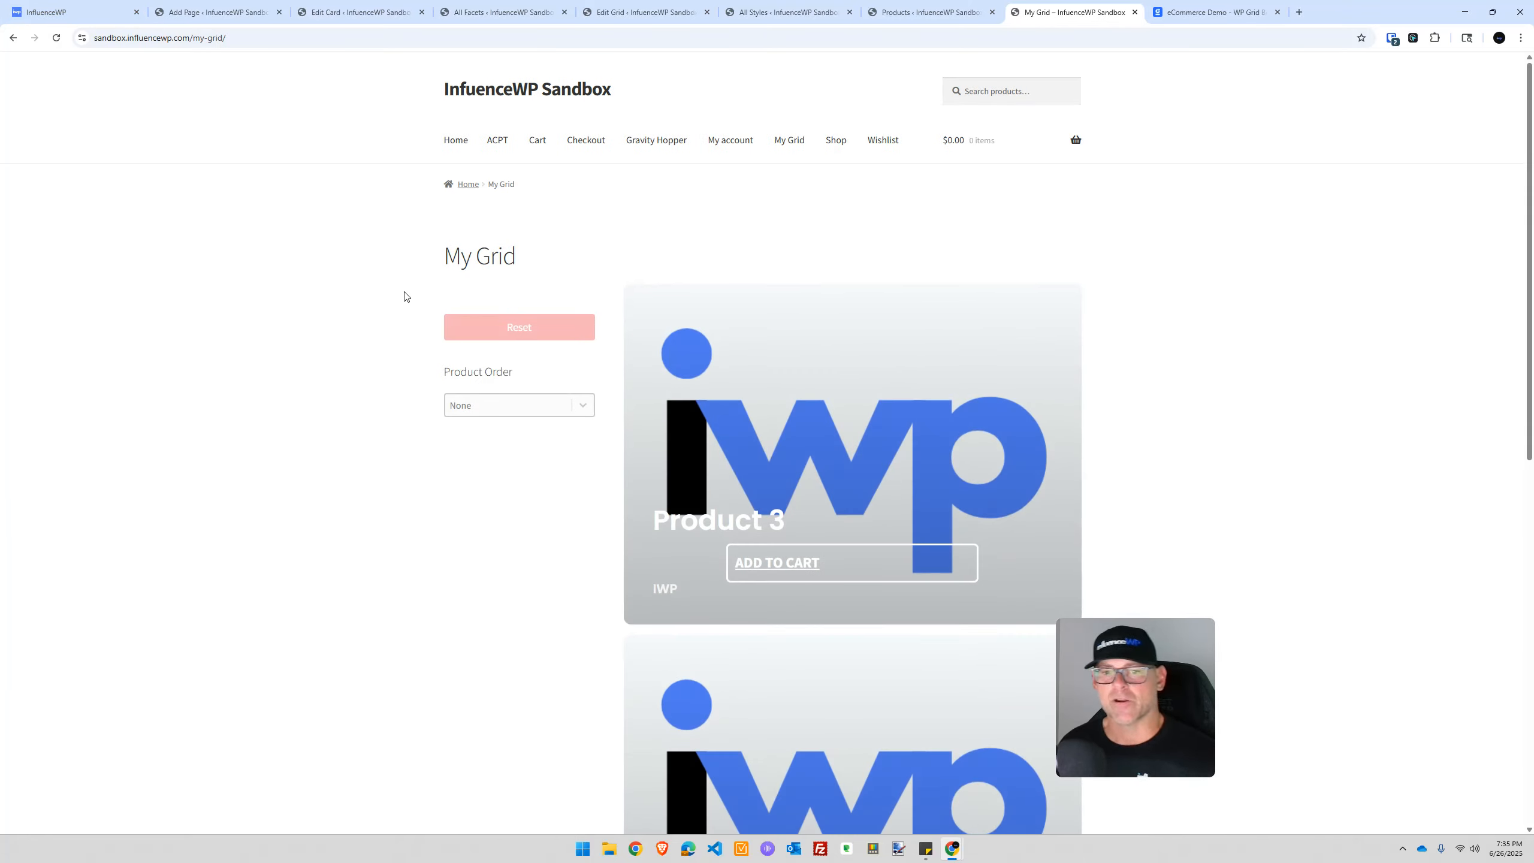
Return to the eCommerce Demo grid's layout settings, set the 9999 px size to 2 columns, and save the grid
{"action": "left_click", "coordinate": [924, 12]}
{"action": "left_click", "coordinate": [359, 12]}
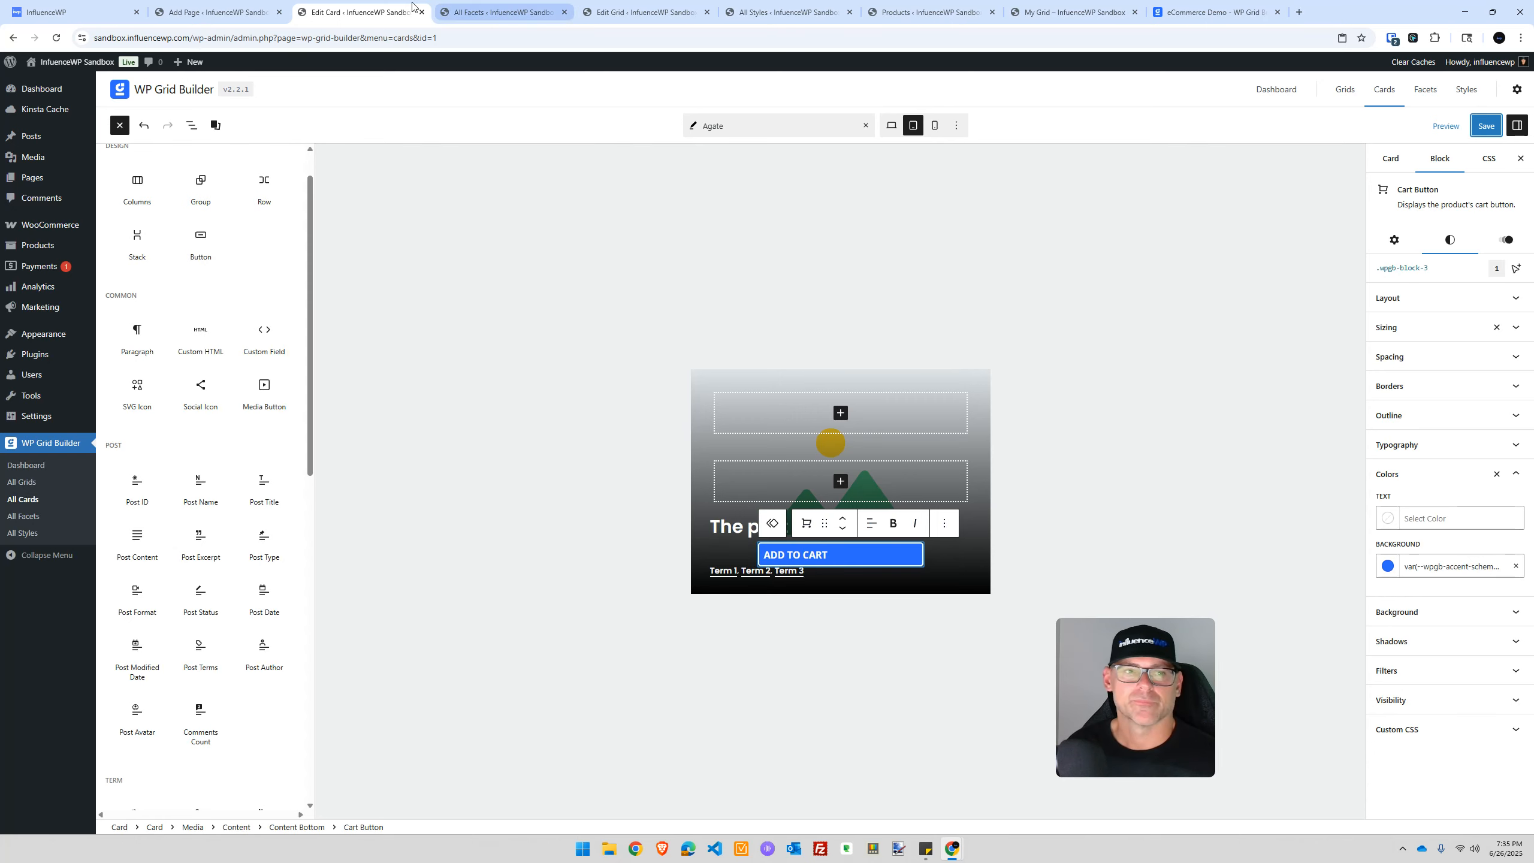
{"action": "left_click", "coordinate": [249, 3]}
{"action": "left_click", "coordinate": [634, 11]}
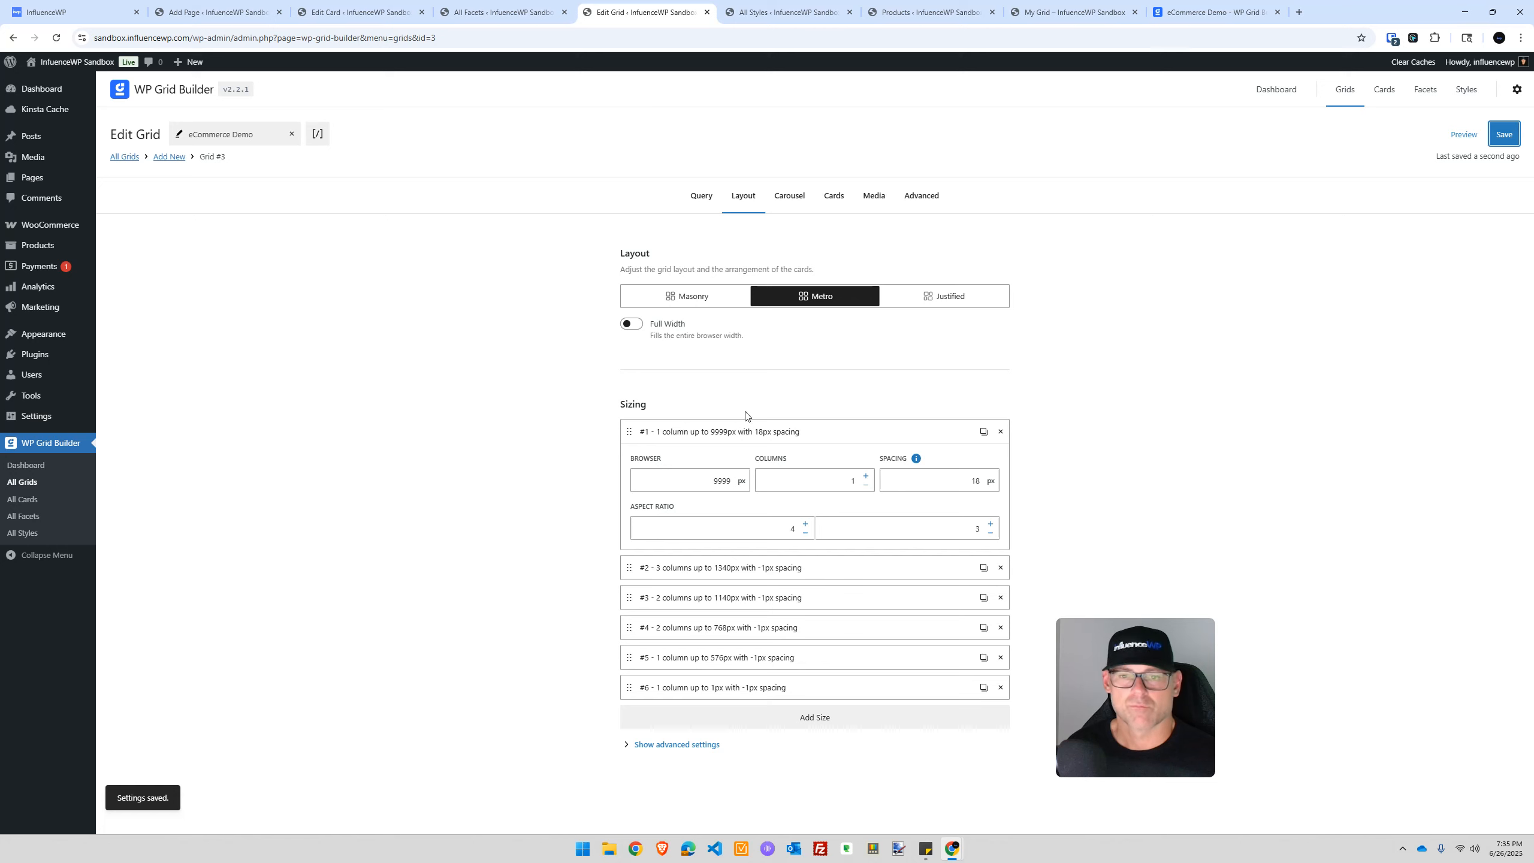
{"action": "left_click", "coordinate": [865, 477]}
{"action": "left_click", "coordinate": [1510, 137]}
Reload the live My Grid page and examine the Product 3 card's title, cart button and category link
{"action": "left_click", "coordinate": [1026, 5]}
{"action": "left_click", "coordinate": [56, 39]}
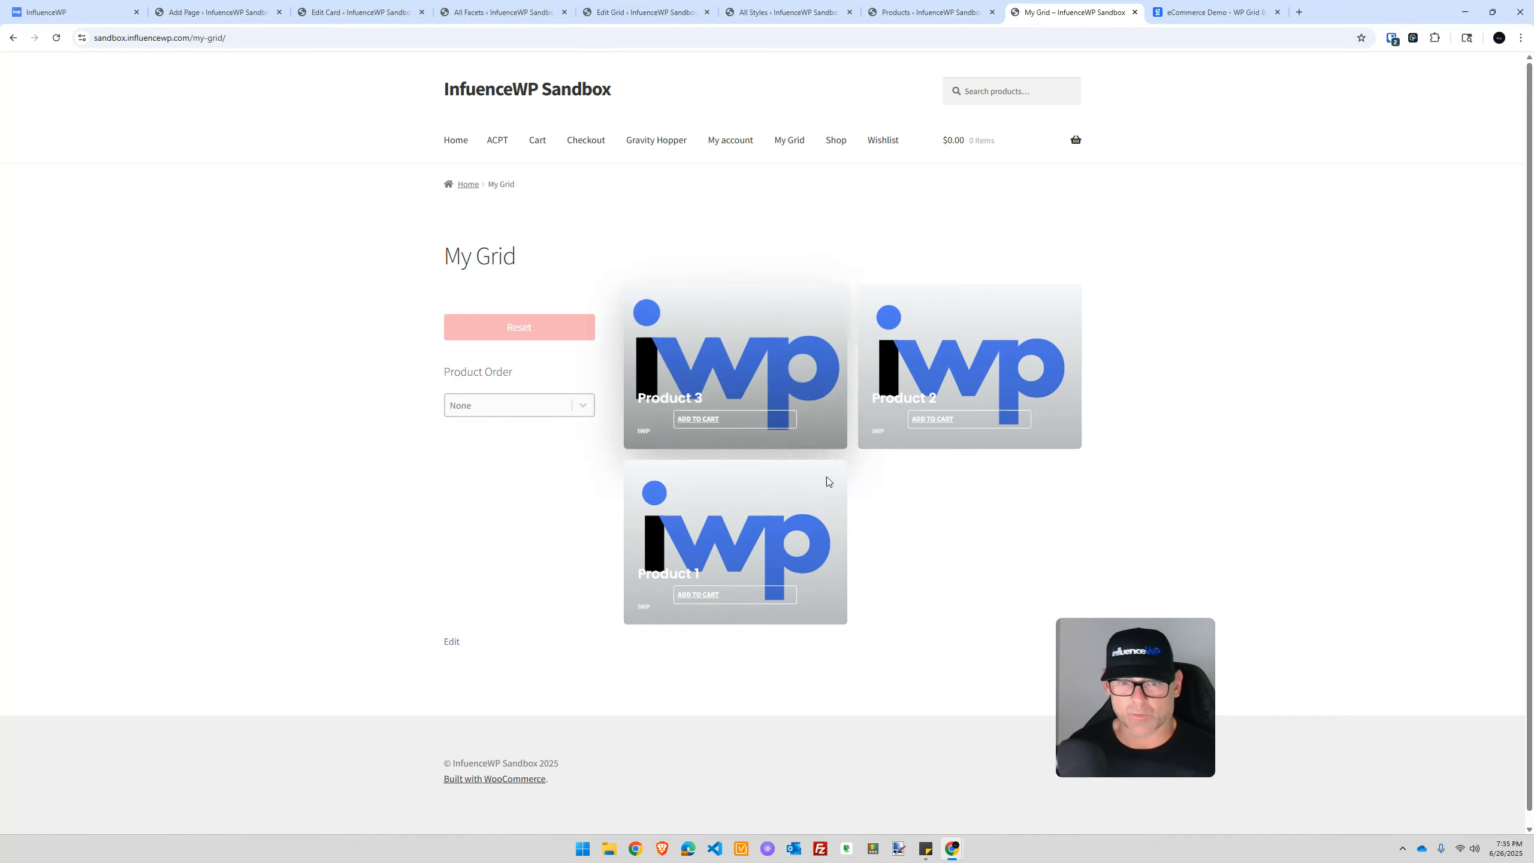
{"action": "left_click", "coordinate": [680, 405]}
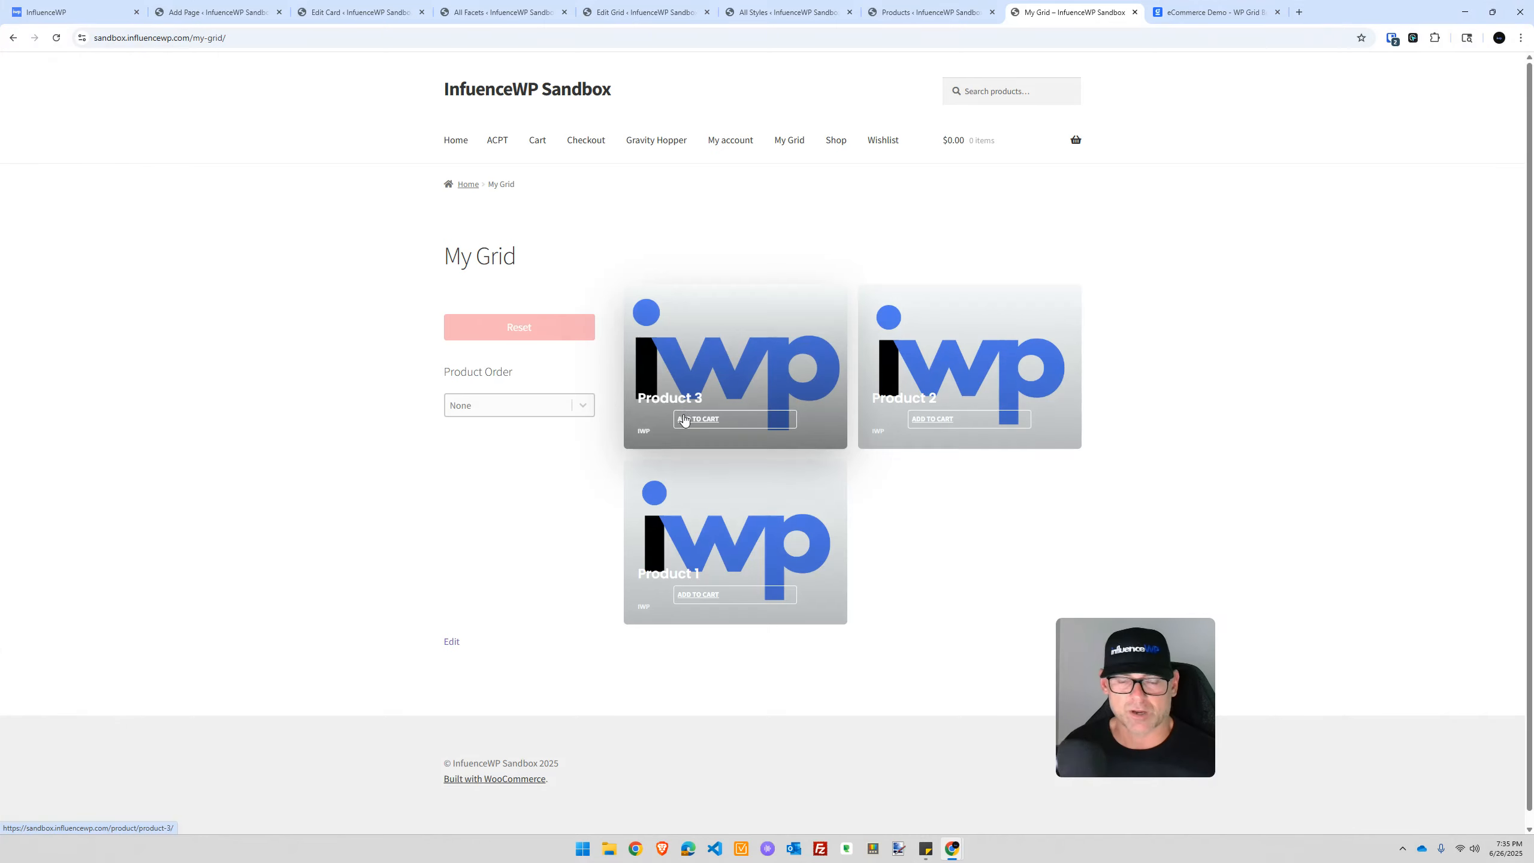
{"action": "left_click", "coordinate": [642, 435]}
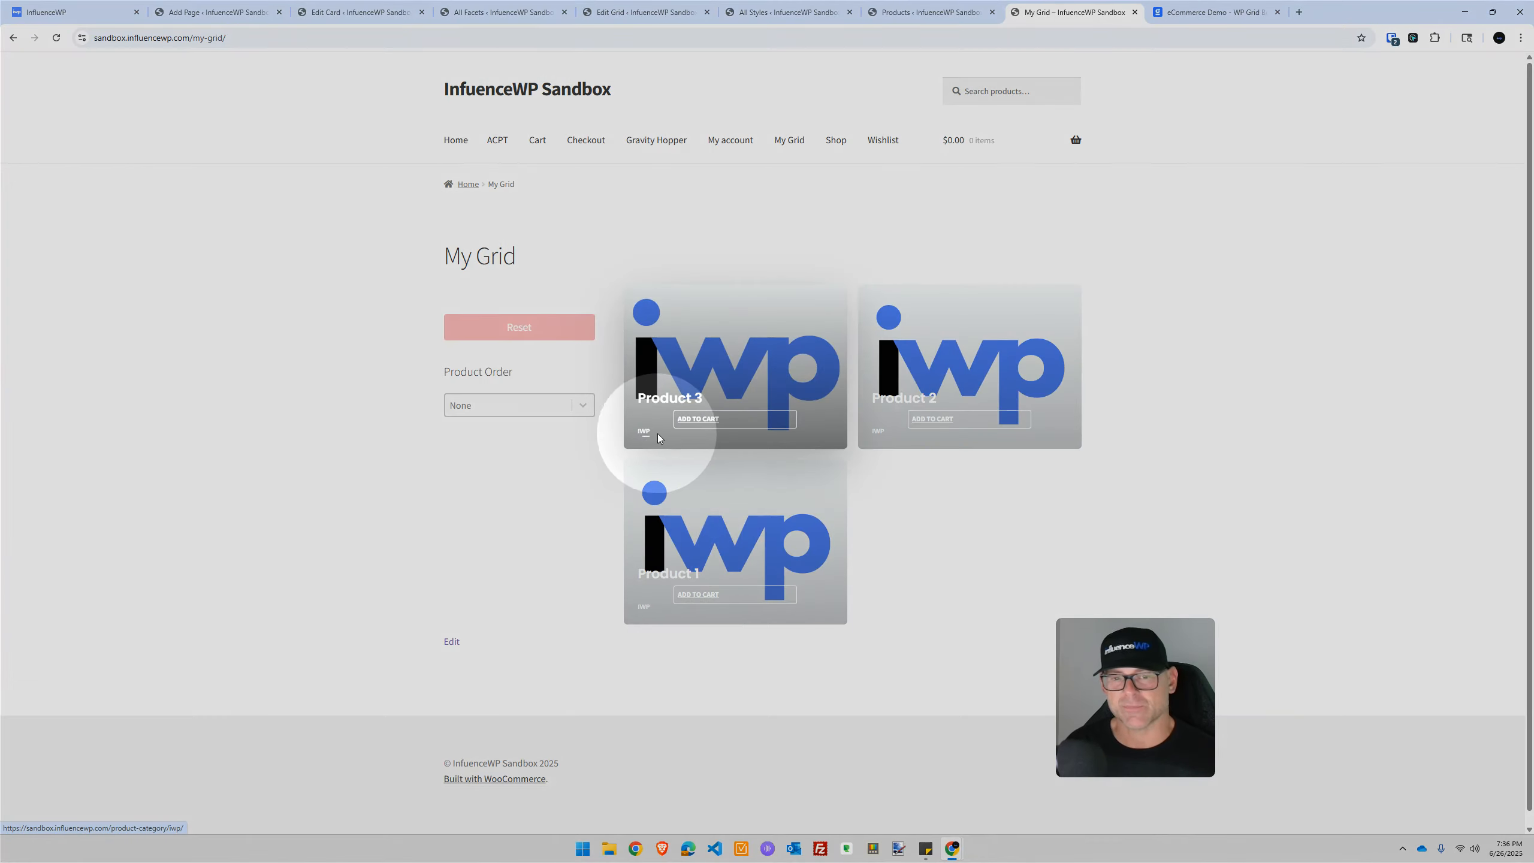
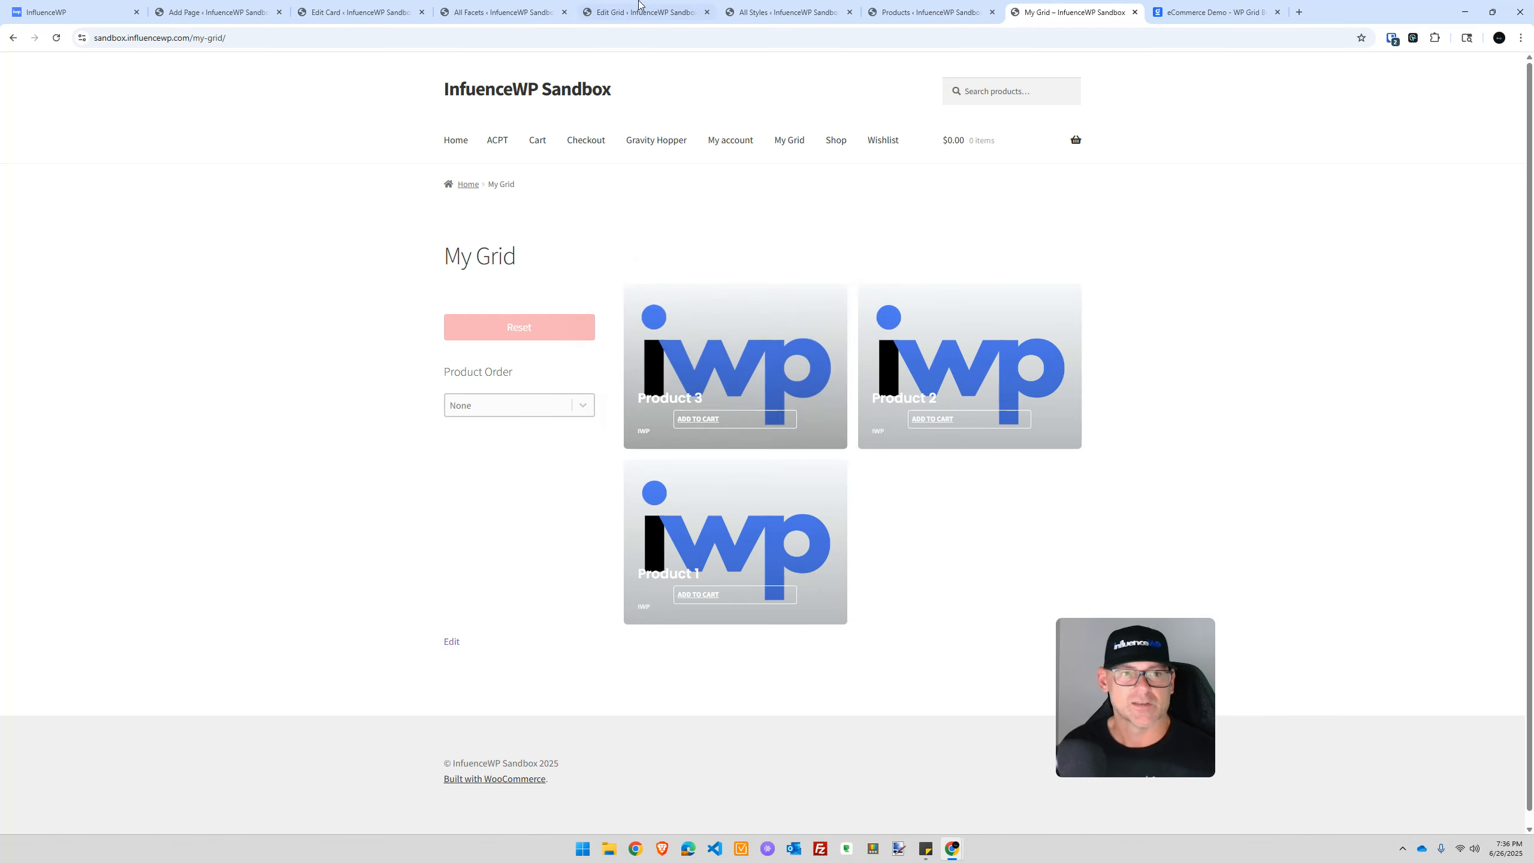
Open the WP Grid Builder dashboard in a new browser tab beside the page editor and look at its add-ons
{"action": "left_click", "coordinate": [242, 12]}
{"action": "left_click", "coordinate": [325, 7]}
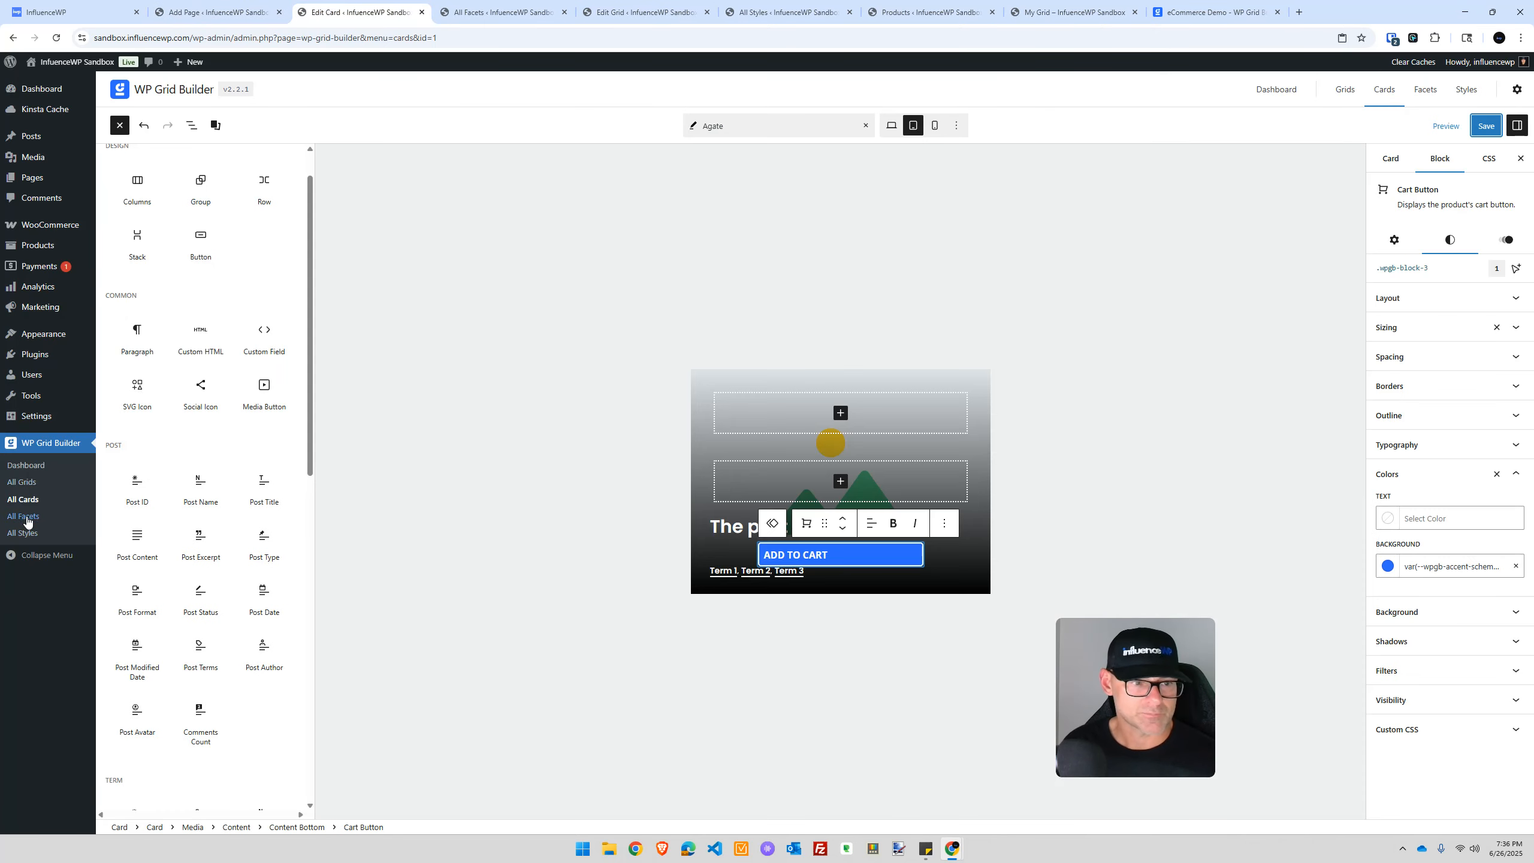
{"action": "right_click", "coordinate": [28, 471]}
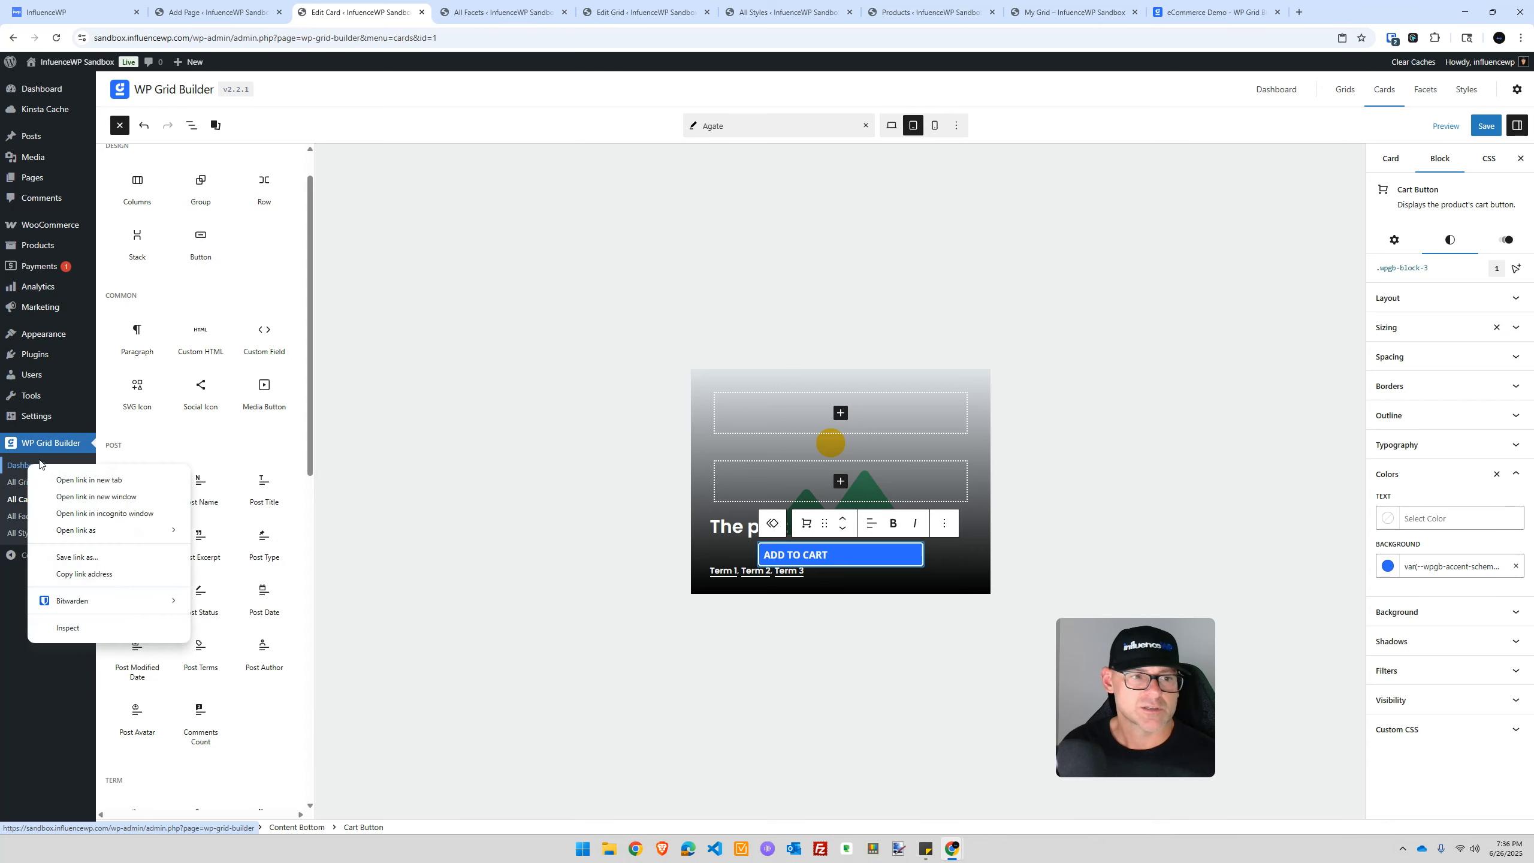
{"action": "left_click", "coordinate": [59, 480]}
{"action": "left_click_drag", "start_coordinate": [488, 4], "coordinate": [354, 8]}
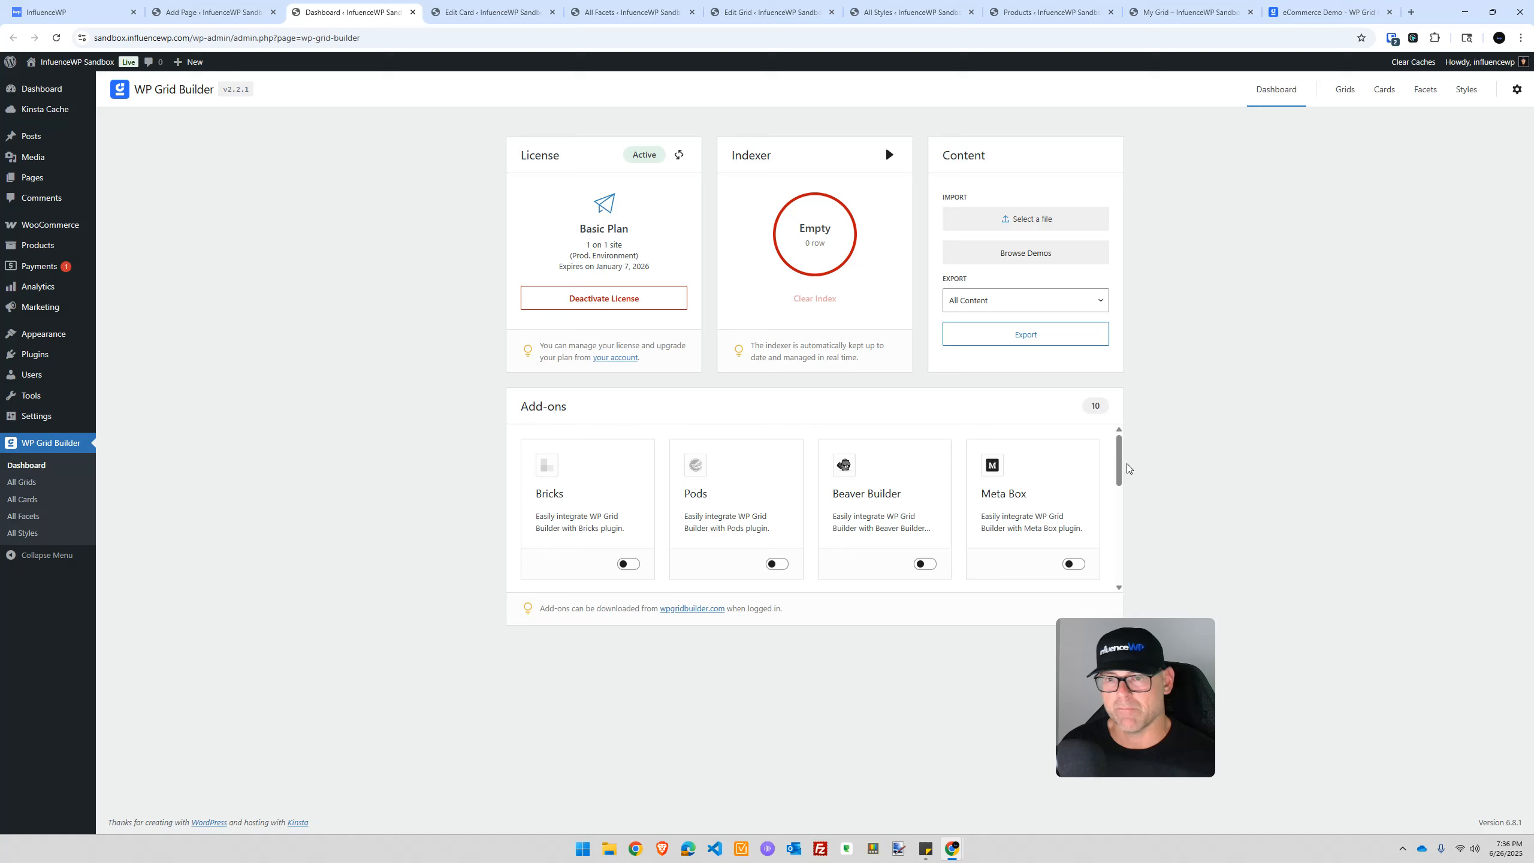
{"action": "mouse_move", "coordinate": [1119, 469]}
{"action": "left_mouse_down"}
{"action": "mouse_move", "coordinate": [1119, 559]}
{"action": "mouse_move", "coordinate": [1119, 466]}
{"action": "left_mouse_up"}
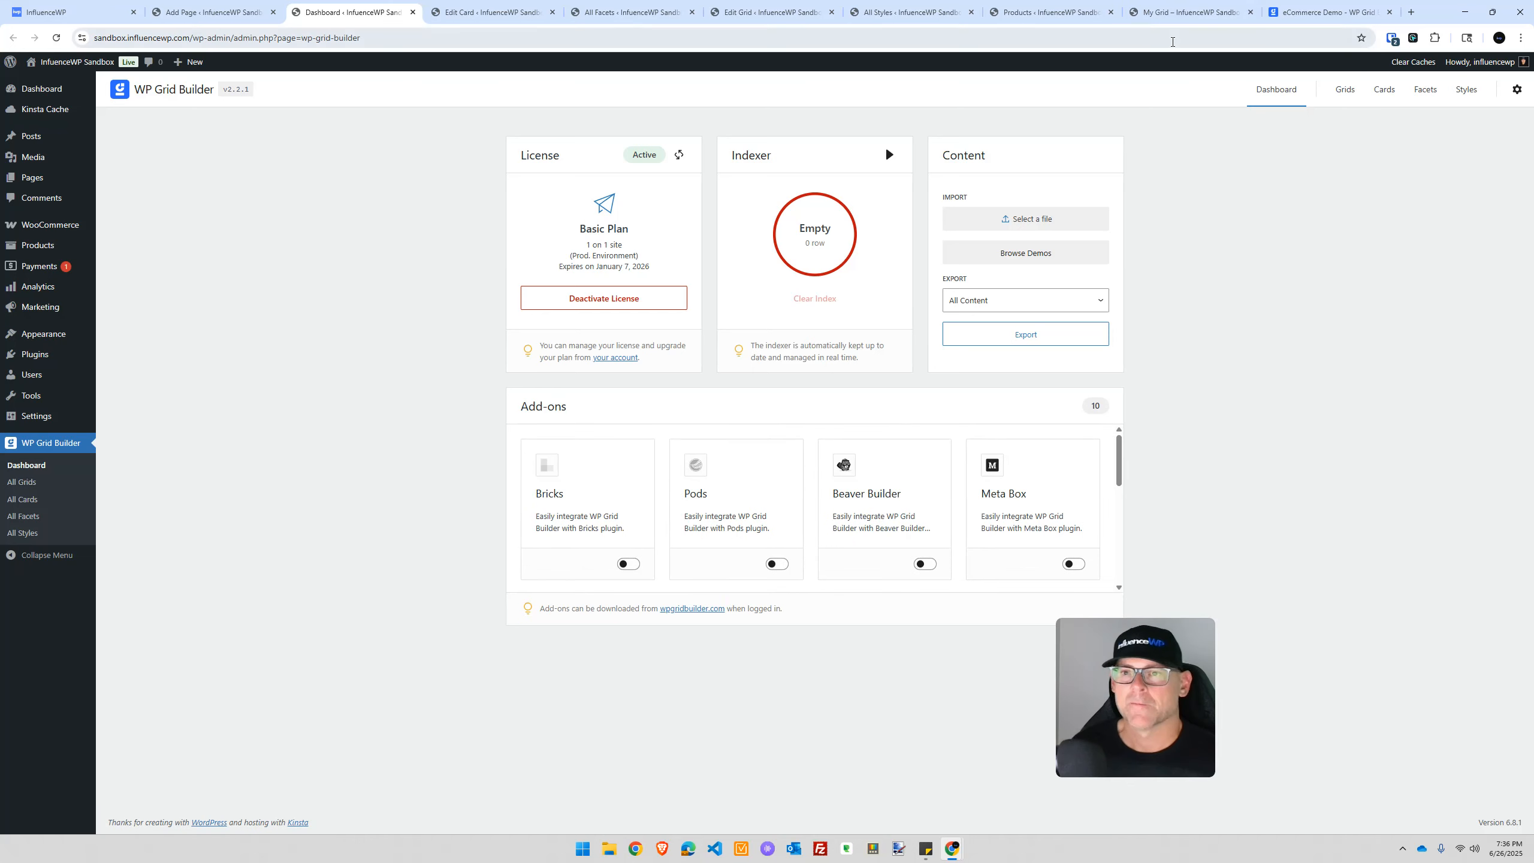
Add Product 3 to the cart from the live My Grid page, view the cart, and return to the grid
{"action": "left_click", "coordinate": [1300, 12]}
{"action": "left_click", "coordinate": [1188, 5]}
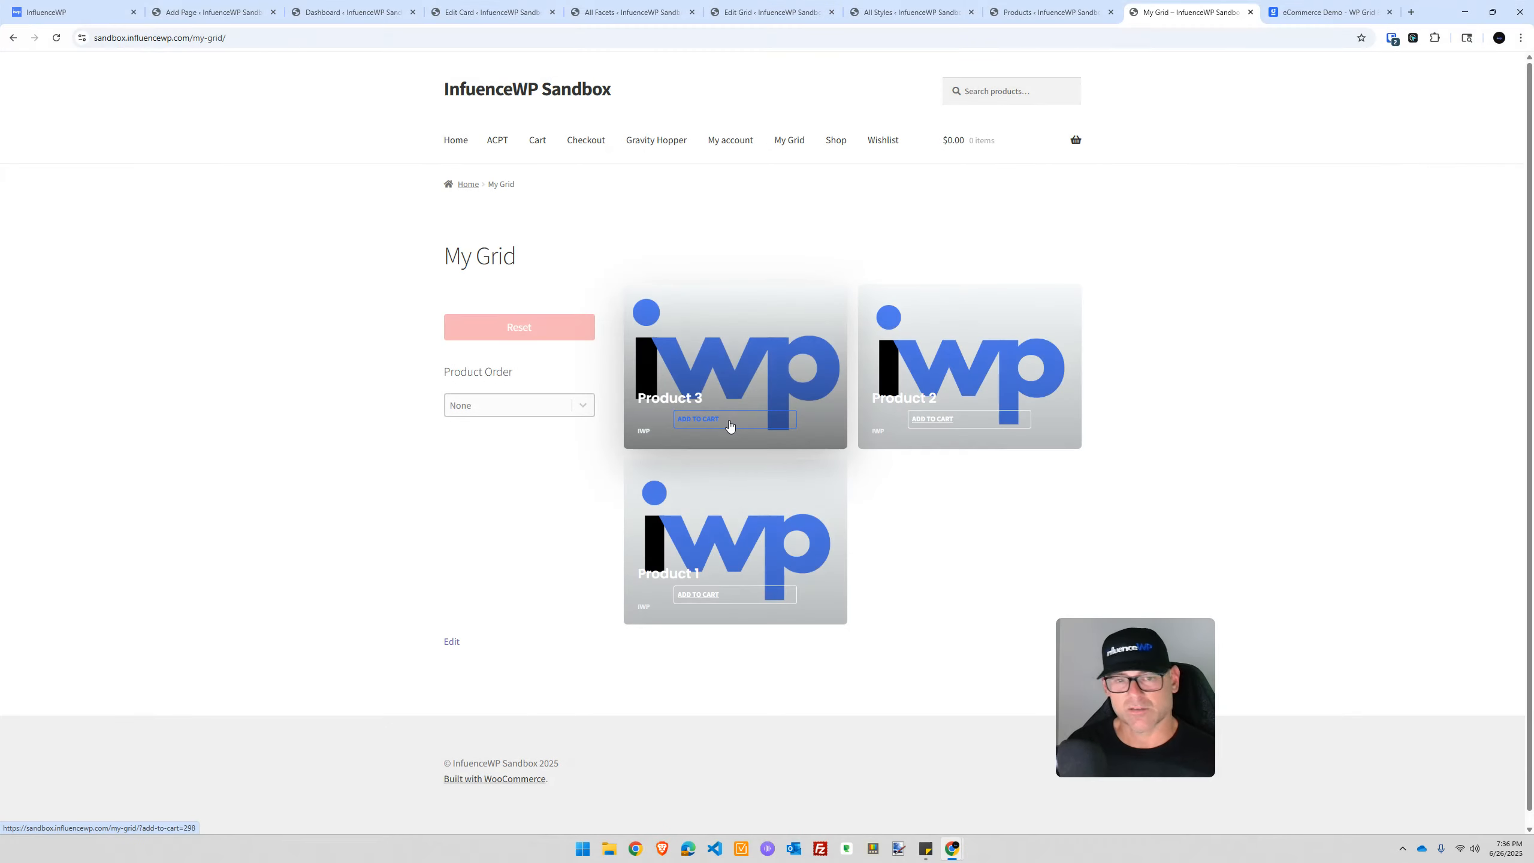
{"action": "left_click", "coordinate": [730, 426]}
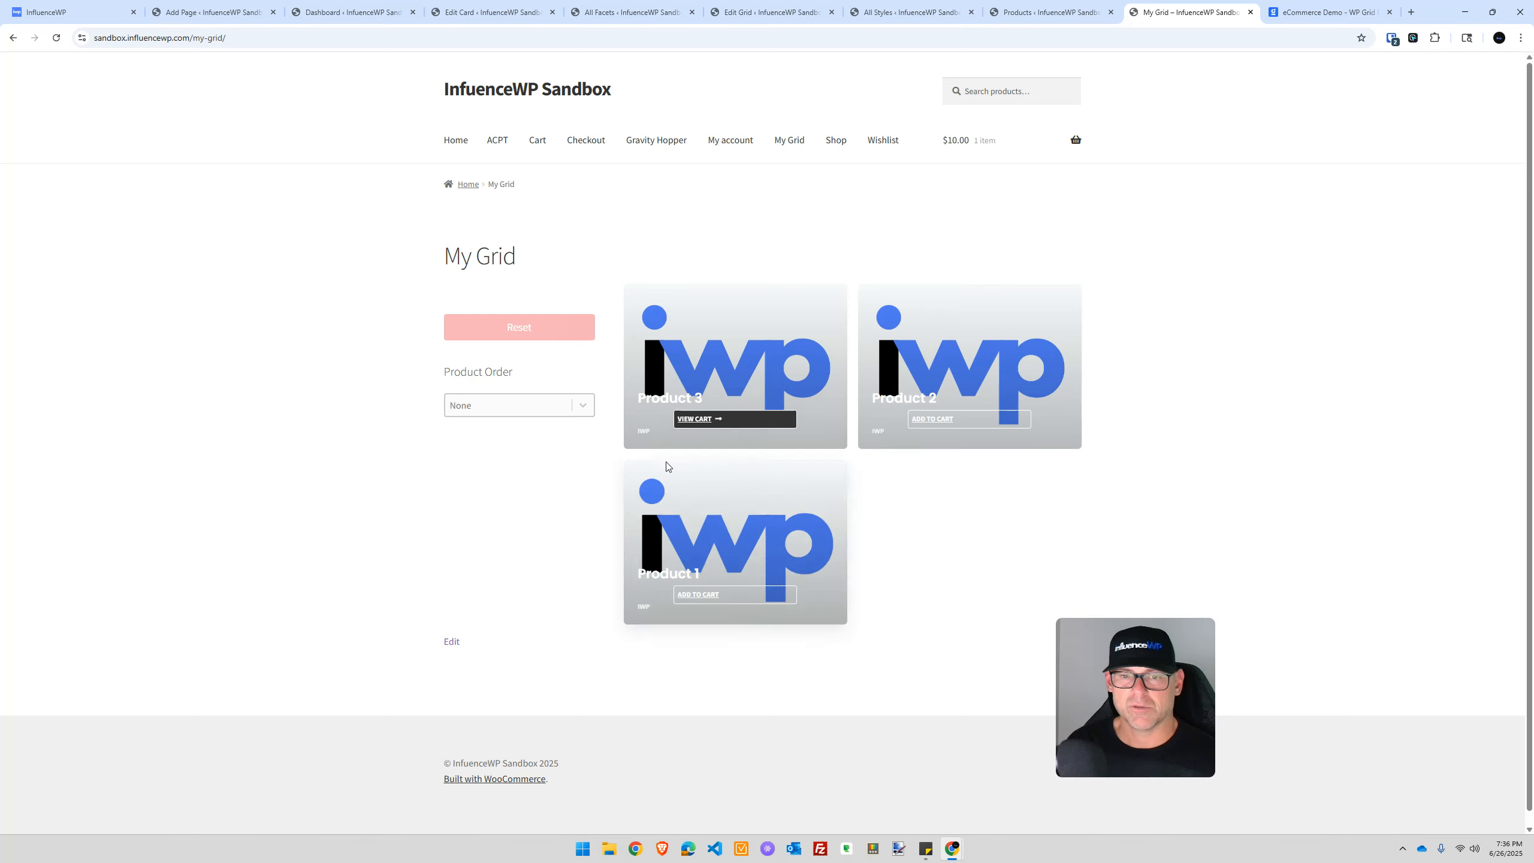
{"action": "left_click", "coordinate": [695, 419]}
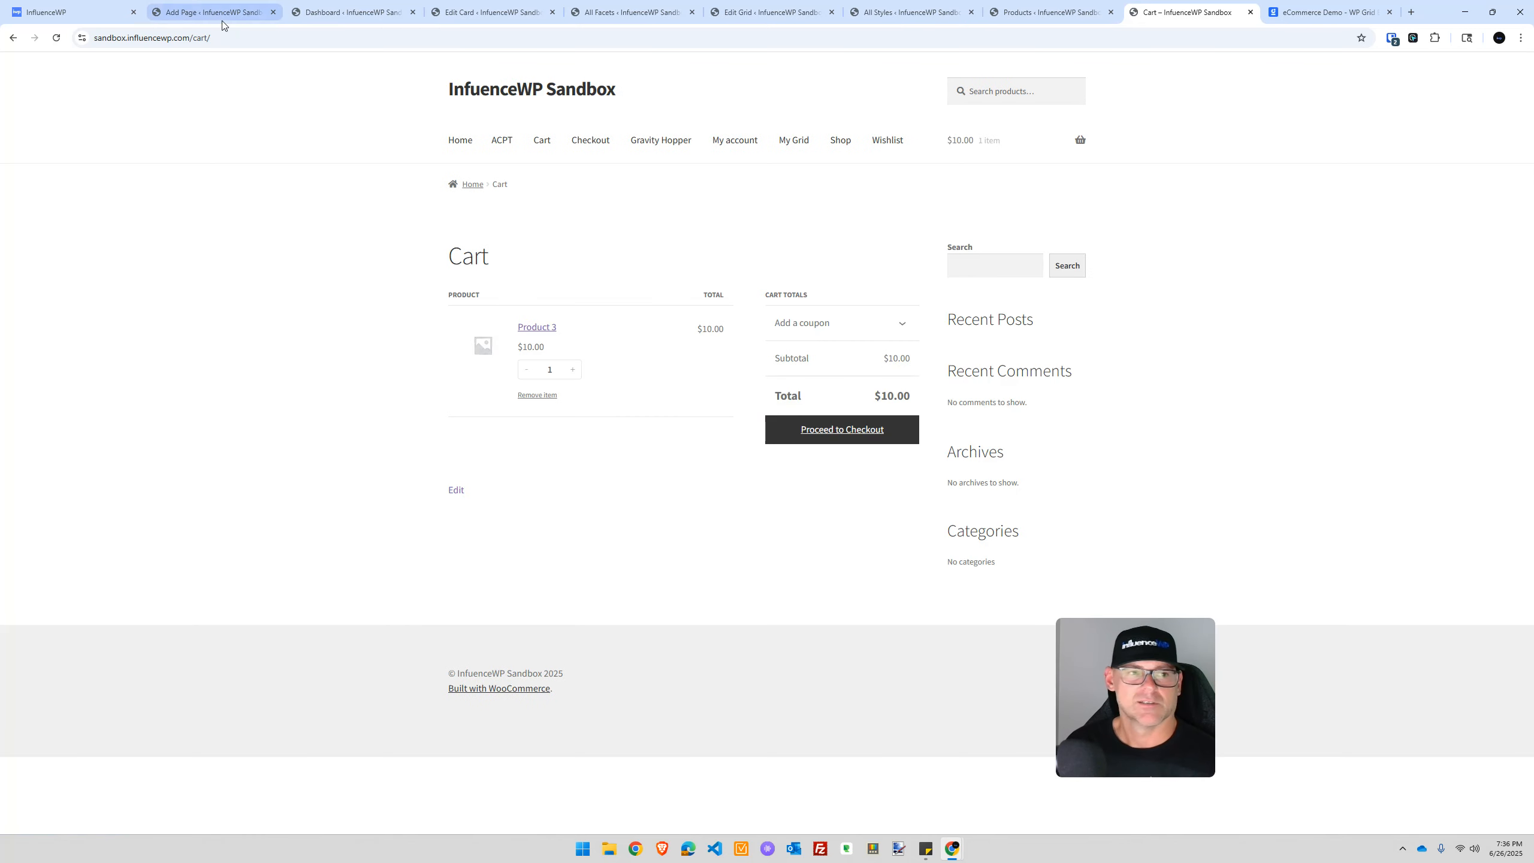
{"action": "left_click", "coordinate": [12, 38]}
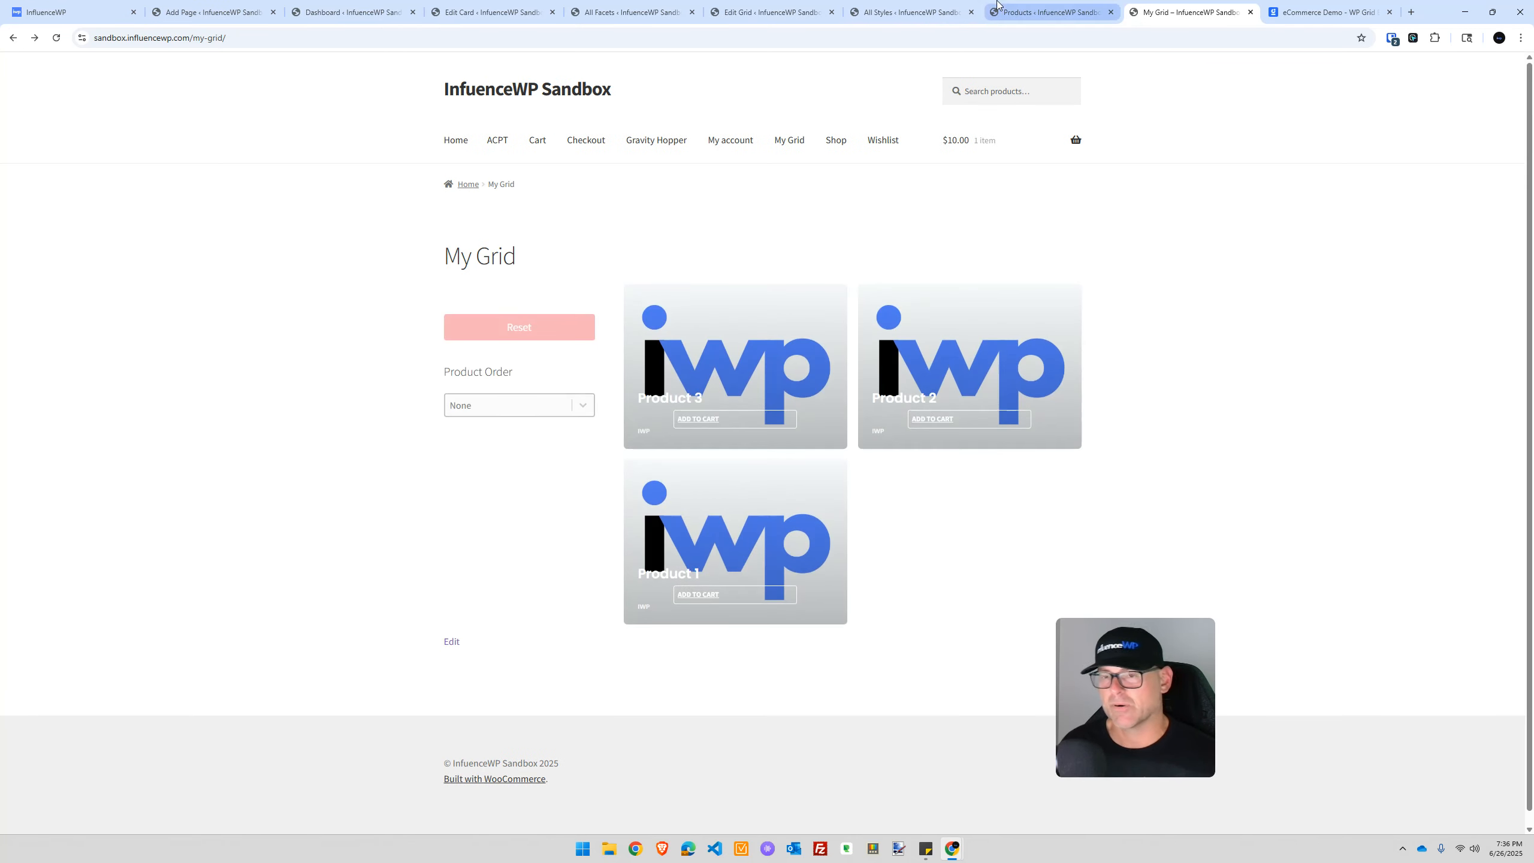
Examine the sorting options, sidebar product filters and pagination on the WP Grid Builder eCommerce demo site
{"action": "left_click", "coordinate": [1315, 6]}
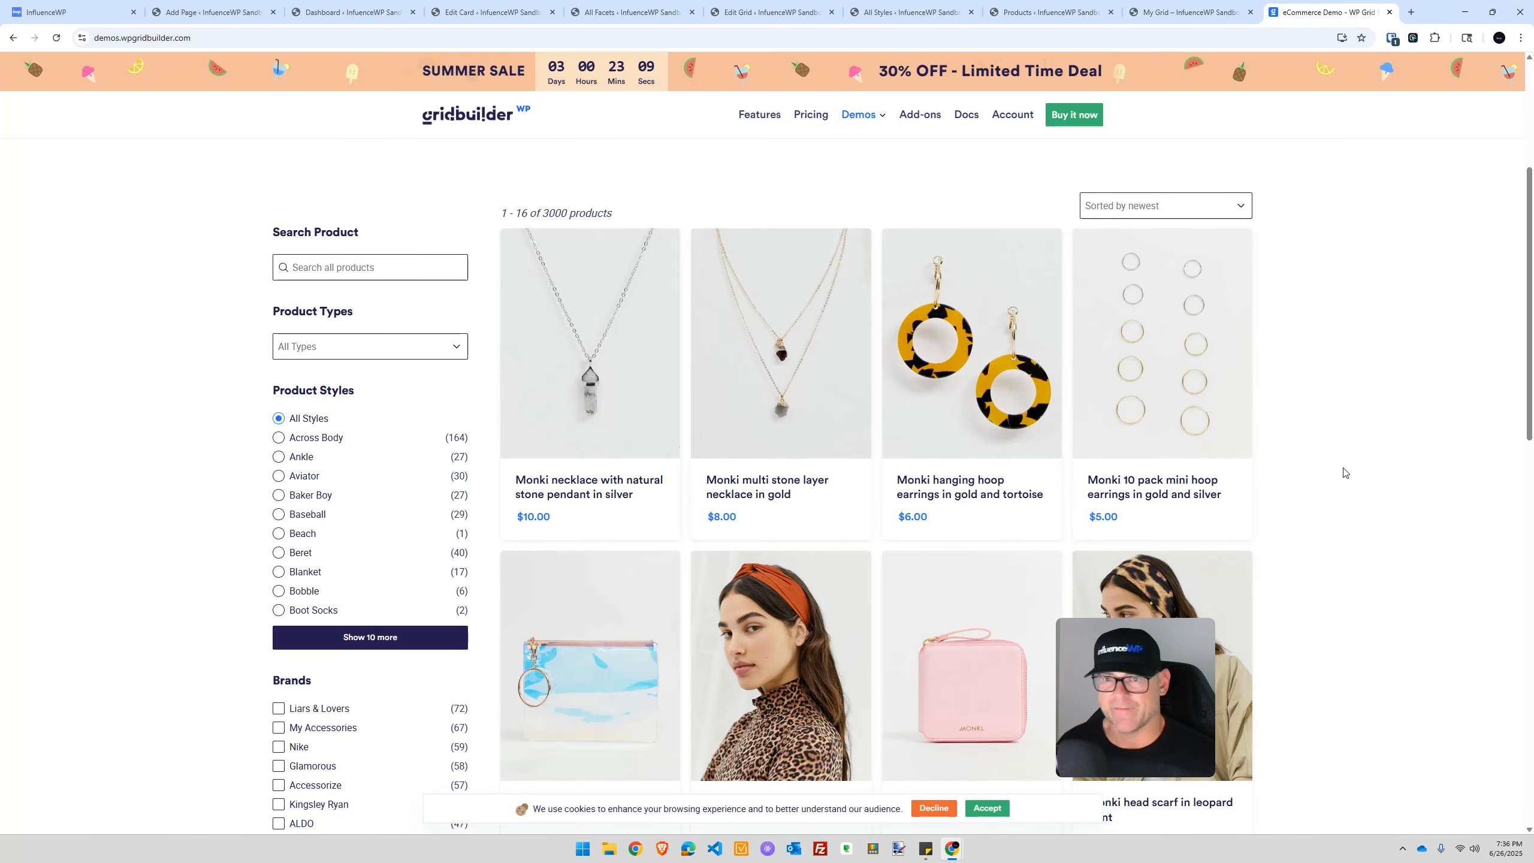
{"action": "left_click", "coordinate": [1149, 213]}
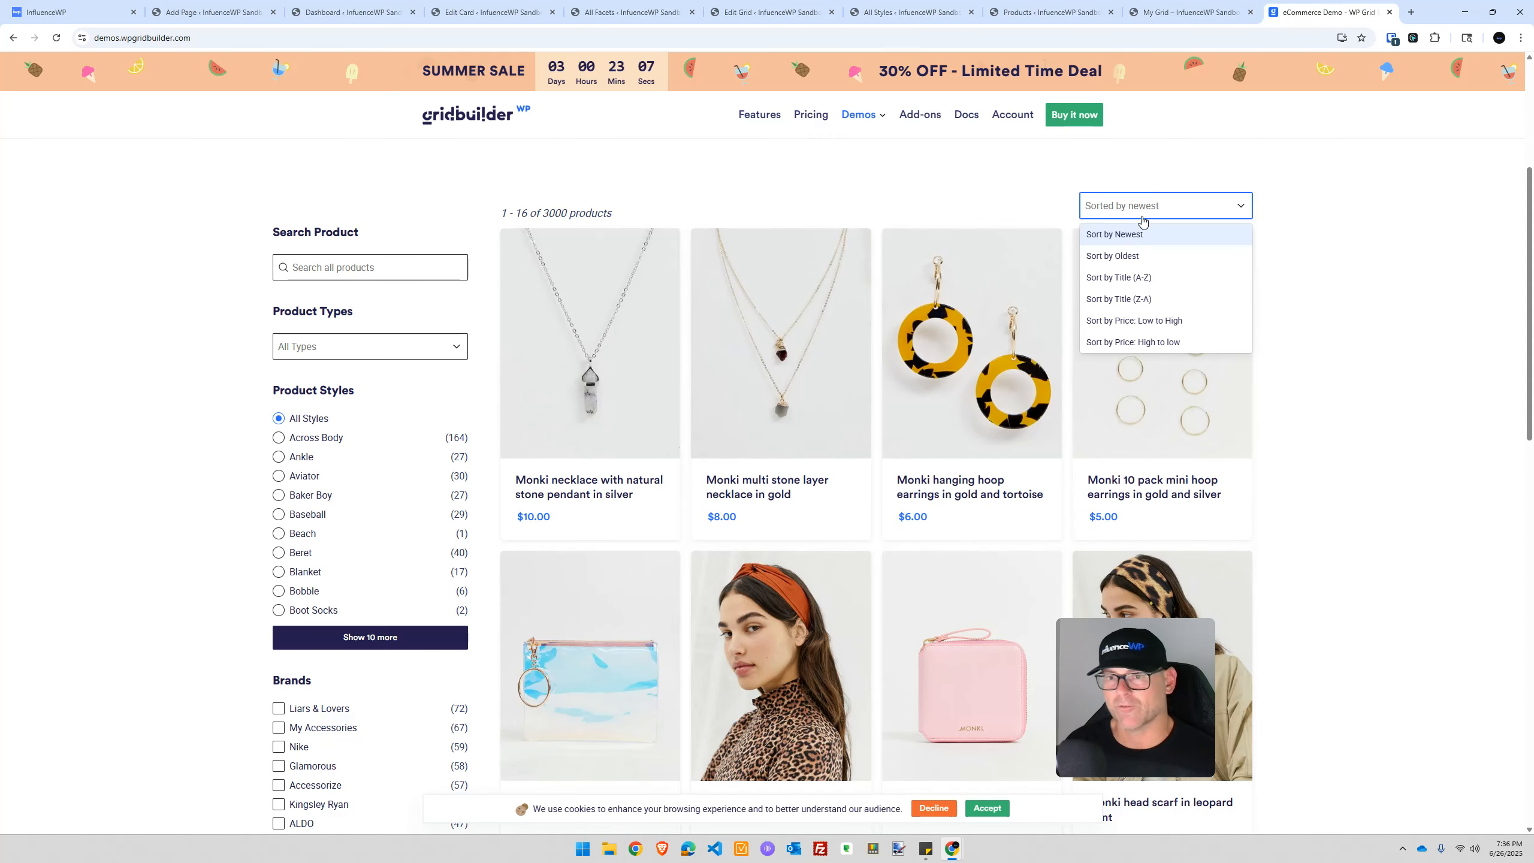
{"action": "left_click", "coordinate": [1136, 298]}
{"action": "scroll", "coordinate": [421, 444], "scroll_direction": "down", "scroll_amount": 8}
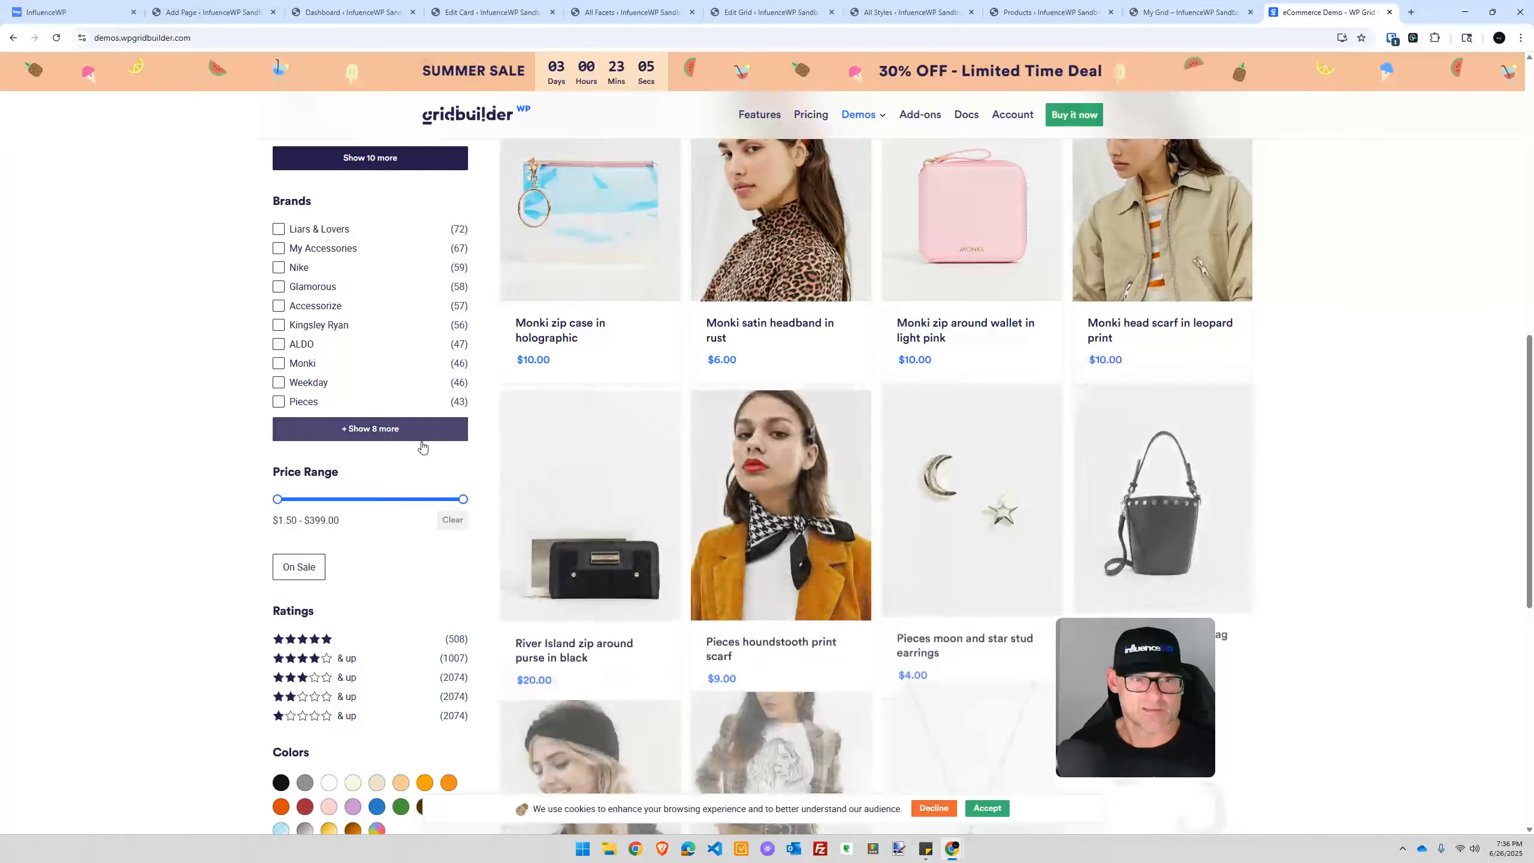
{"action": "scroll", "coordinate": [421, 447], "scroll_direction": "down", "scroll_amount": 5}
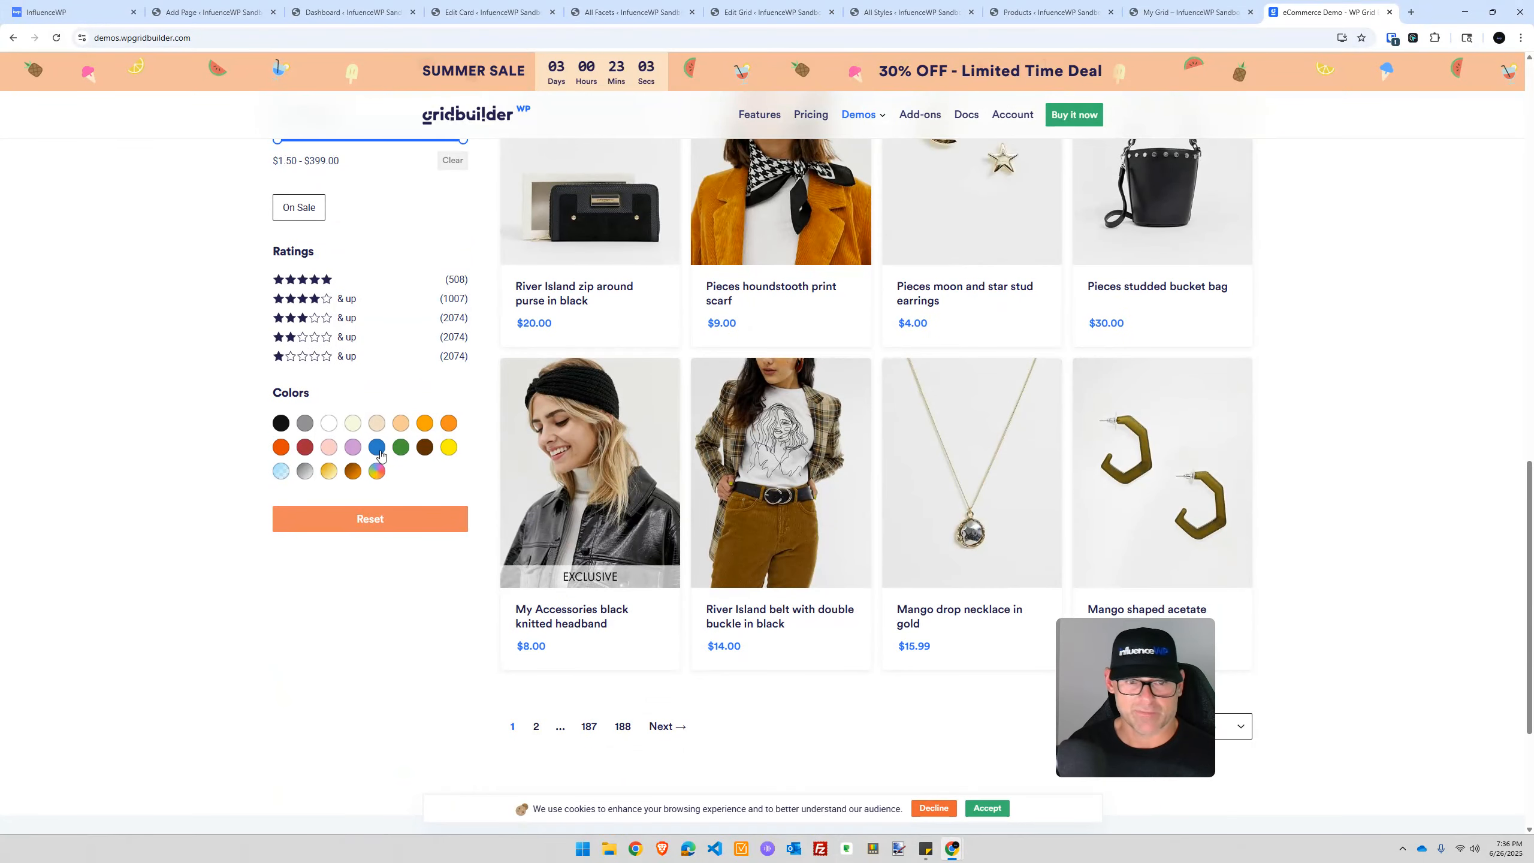
{"action": "scroll", "coordinate": [375, 444], "scroll_direction": "up", "scroll_amount": 8}
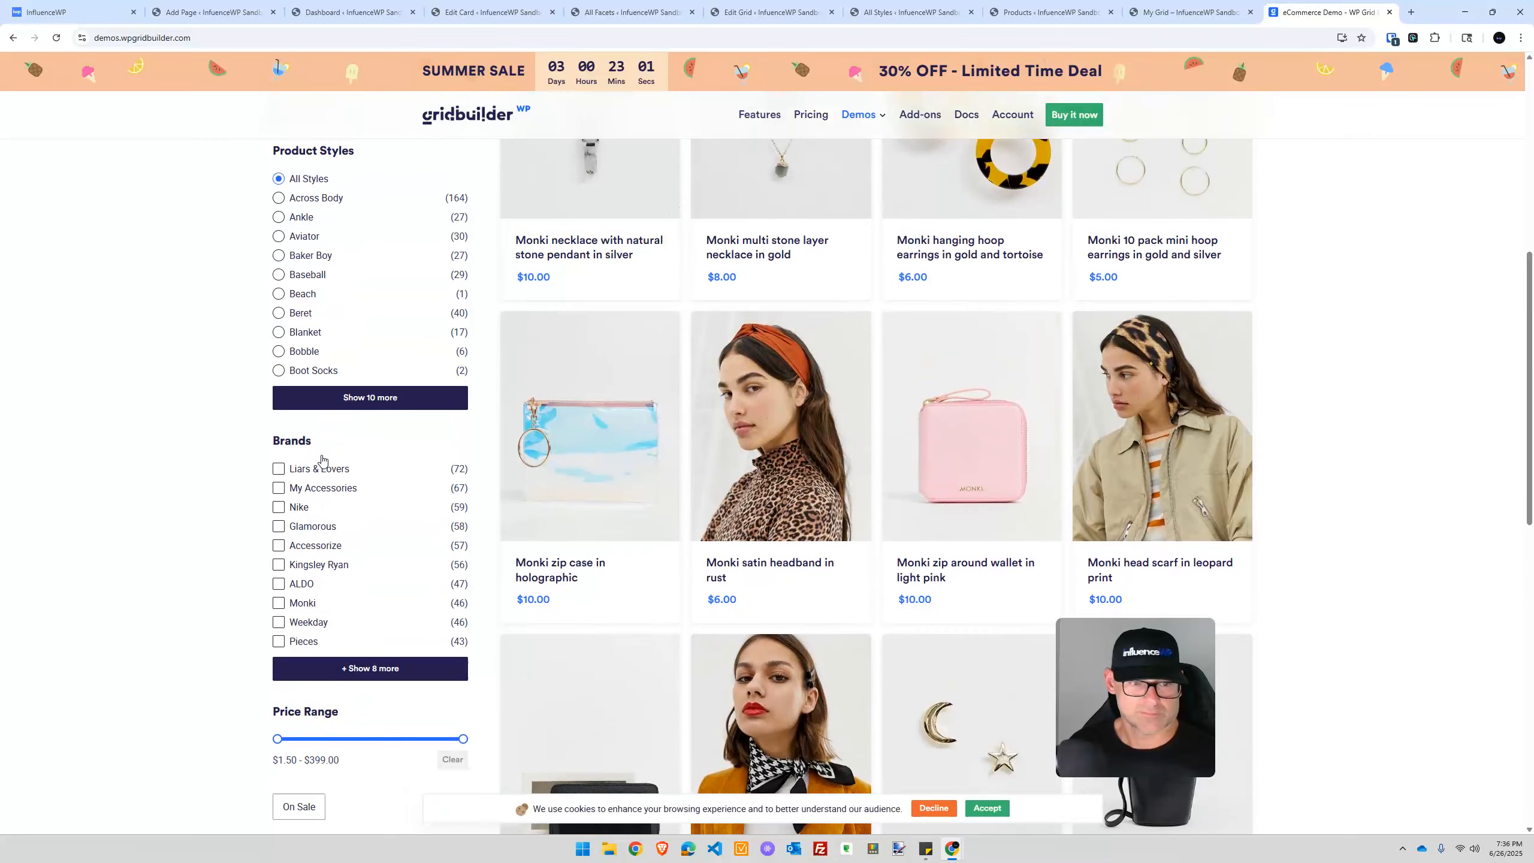
{"action": "scroll", "coordinate": [323, 460], "scroll_direction": "up", "scroll_amount": 5}
{"action": "scroll", "coordinate": [331, 463], "scroll_direction": "up", "scroll_amount": 1}
{"action": "scroll", "coordinate": [332, 462], "scroll_direction": "up", "scroll_amount": 1}
{"action": "scroll", "coordinate": [332, 463], "scroll_direction": "down", "scroll_amount": 14}
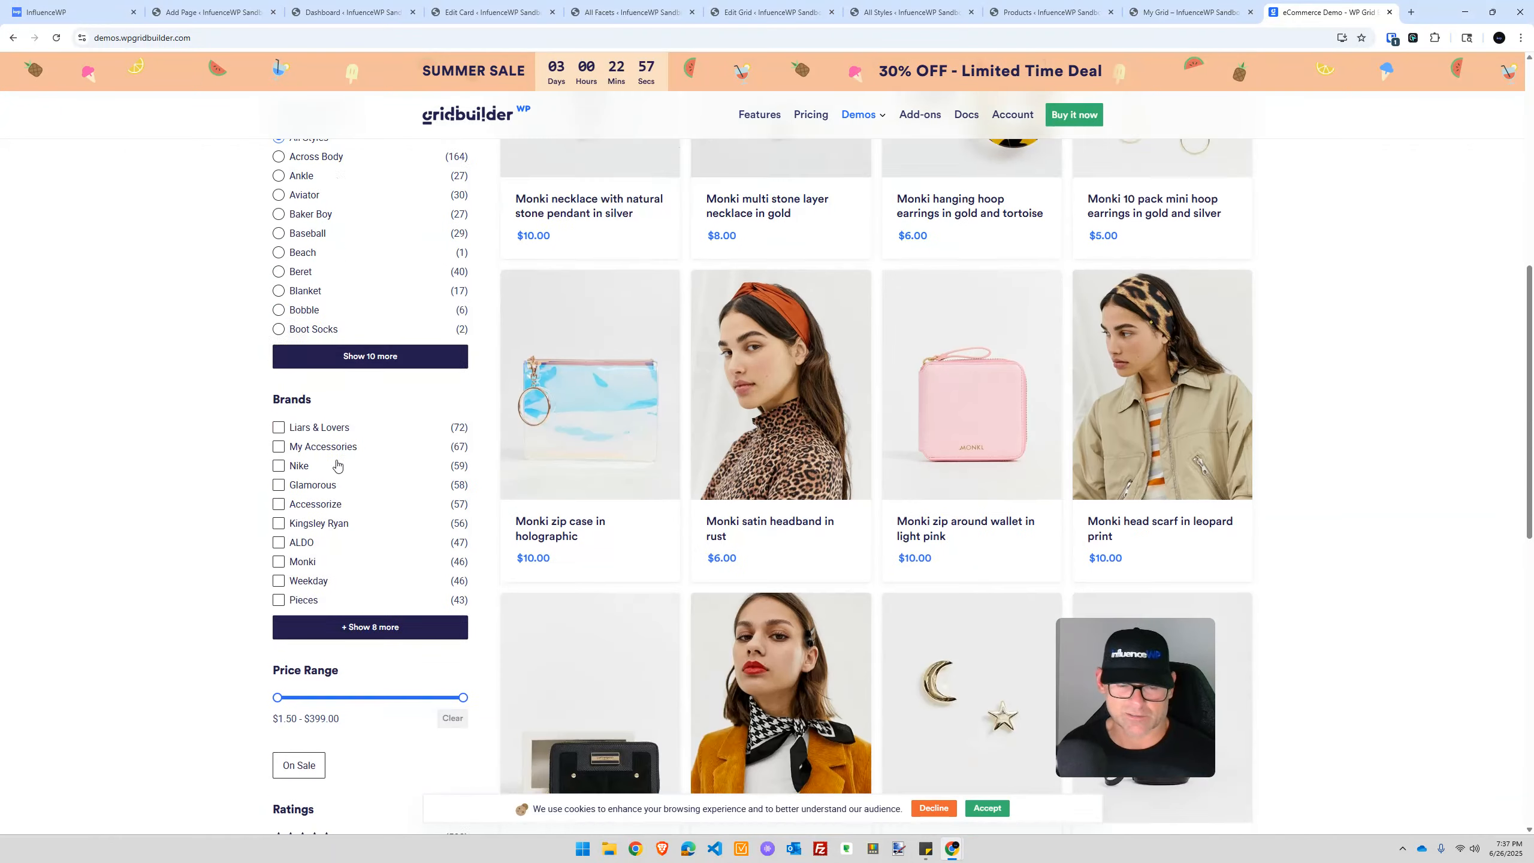
{"action": "scroll", "coordinate": [337, 464], "scroll_direction": "down", "scroll_amount": 4}
{"action": "scroll", "coordinate": [340, 462], "scroll_direction": "up", "scroll_amount": 18}
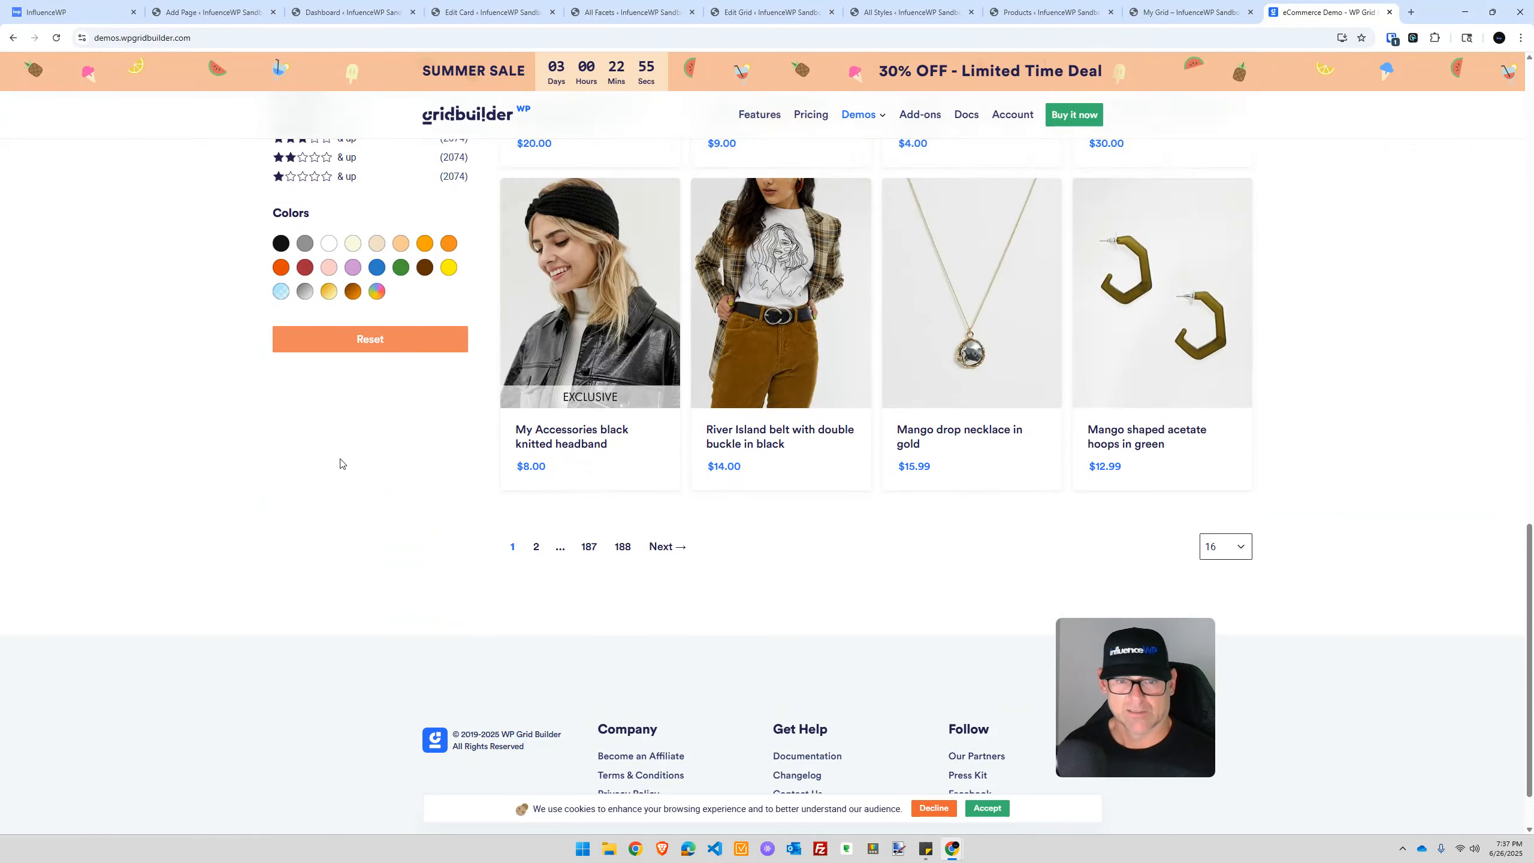
Return to the WP Grid Builder dashboard and look through the available add-ons, including the page builder integrations
{"action": "left_click", "coordinate": [338, 7]}
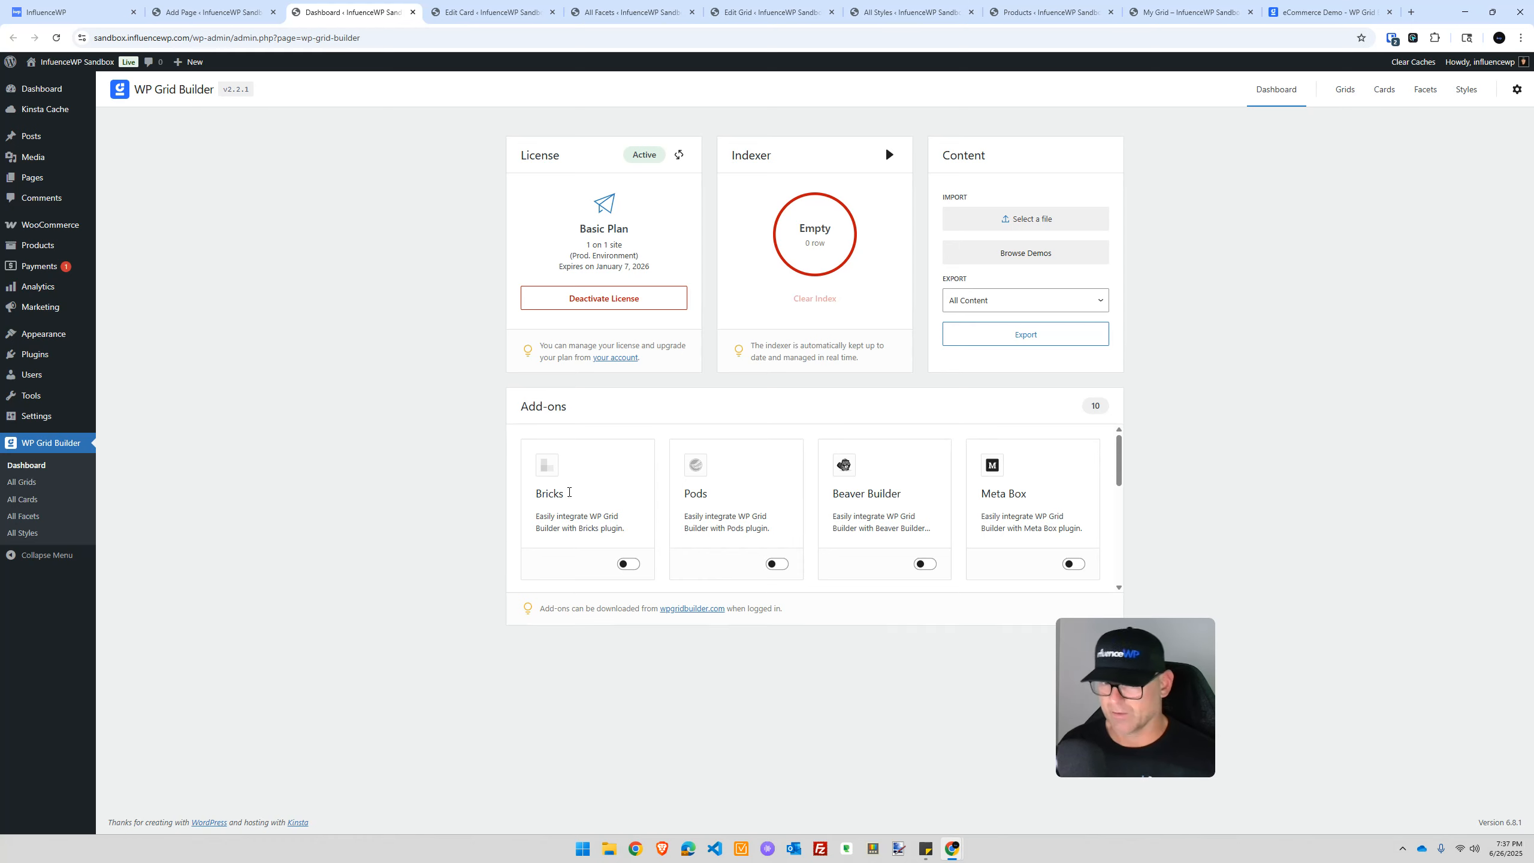
{"action": "scroll", "coordinate": [909, 508], "scroll_direction": "down", "scroll_amount": 2}
{"action": "scroll", "coordinate": [909, 508], "scroll_direction": "down", "scroll_amount": 3}
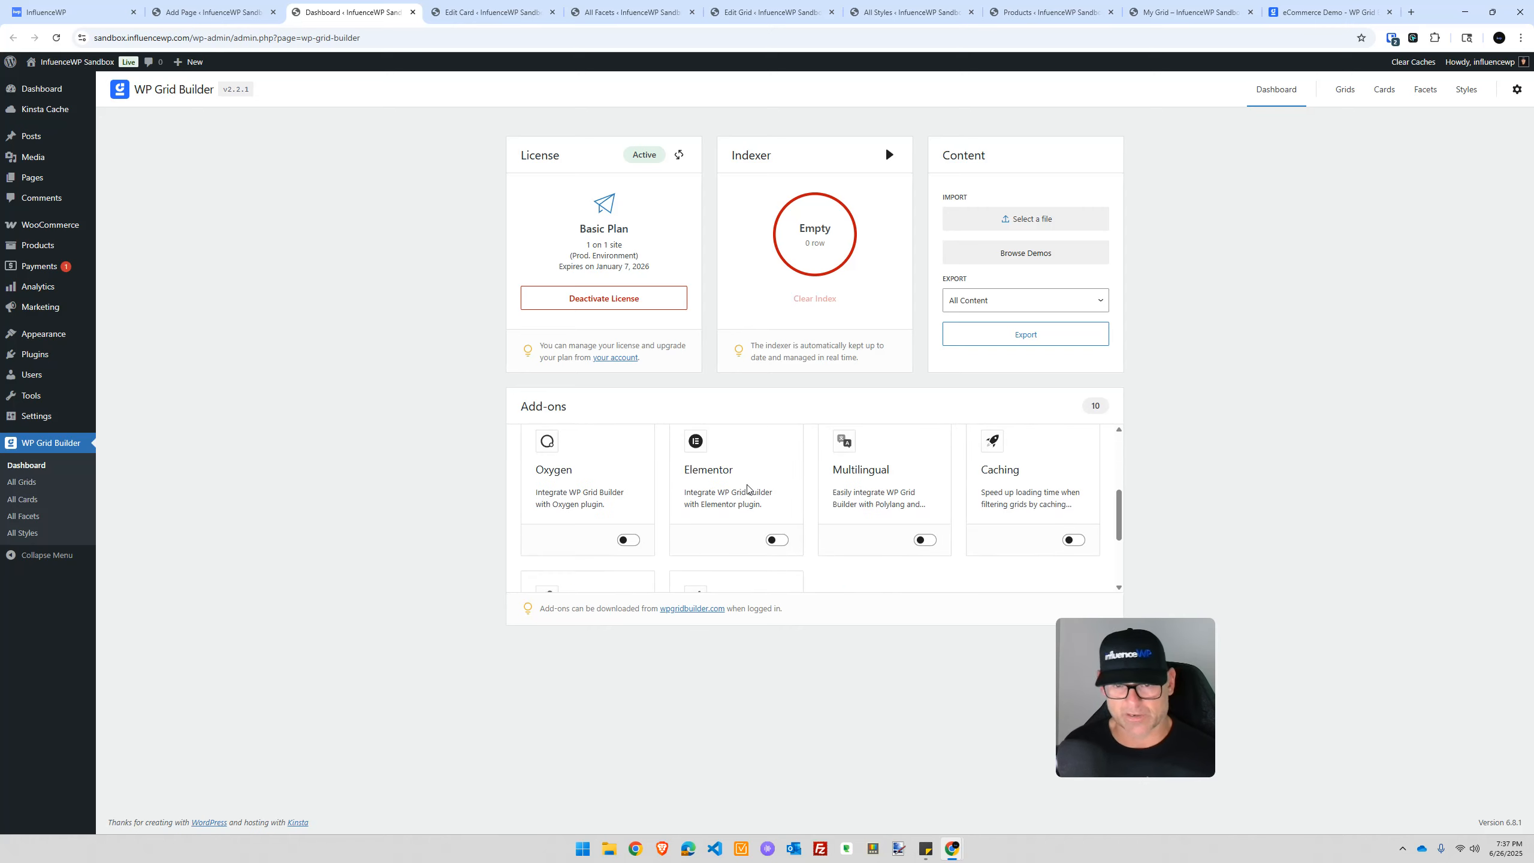
{"action": "scroll", "coordinate": [751, 513], "scroll_direction": "up", "scroll_amount": 1}
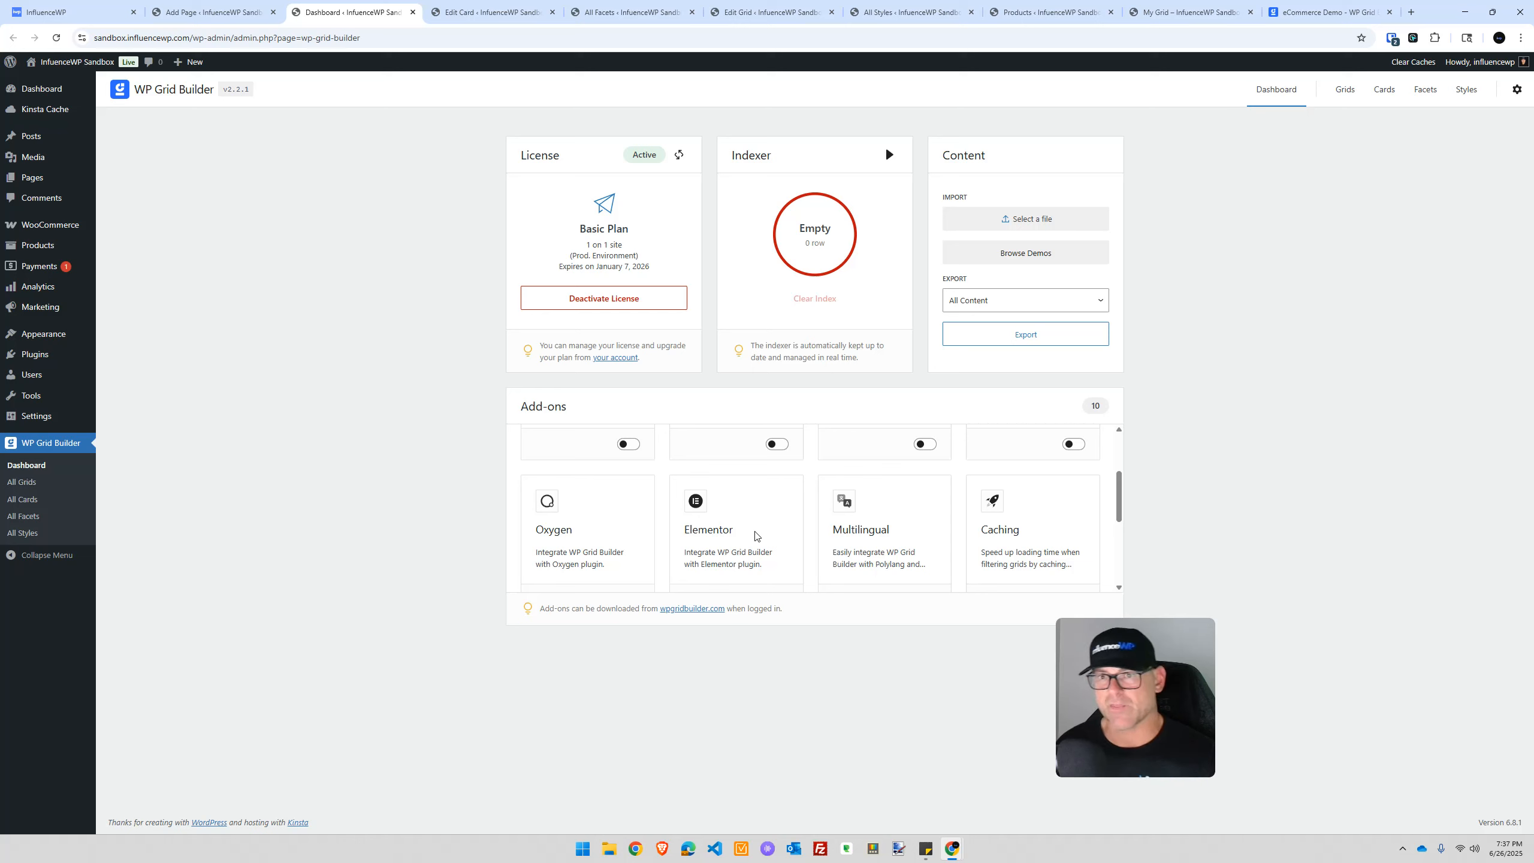
{"action": "scroll", "coordinate": [807, 547], "scroll_direction": "up", "scroll_amount": 1}
{"action": "scroll", "coordinate": [804, 552], "scroll_direction": "down", "scroll_amount": 1}
{"action": "scroll", "coordinate": [804, 552], "scroll_direction": "up", "scroll_amount": 1}
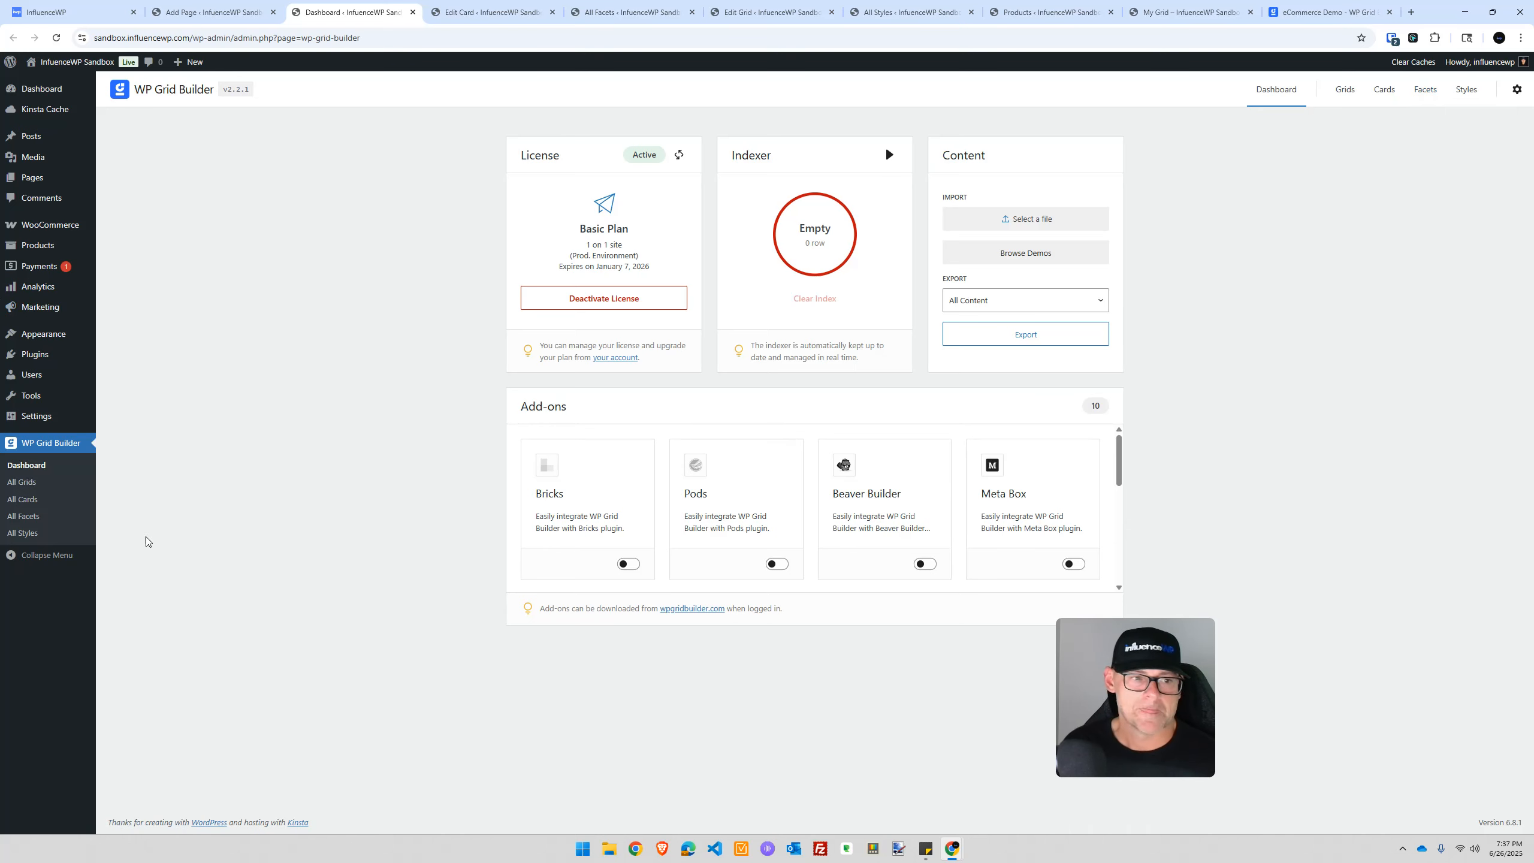
Look through the plugin's lists of grids, cards and facets, including the second page of facets
{"action": "left_click", "coordinate": [43, 483]}
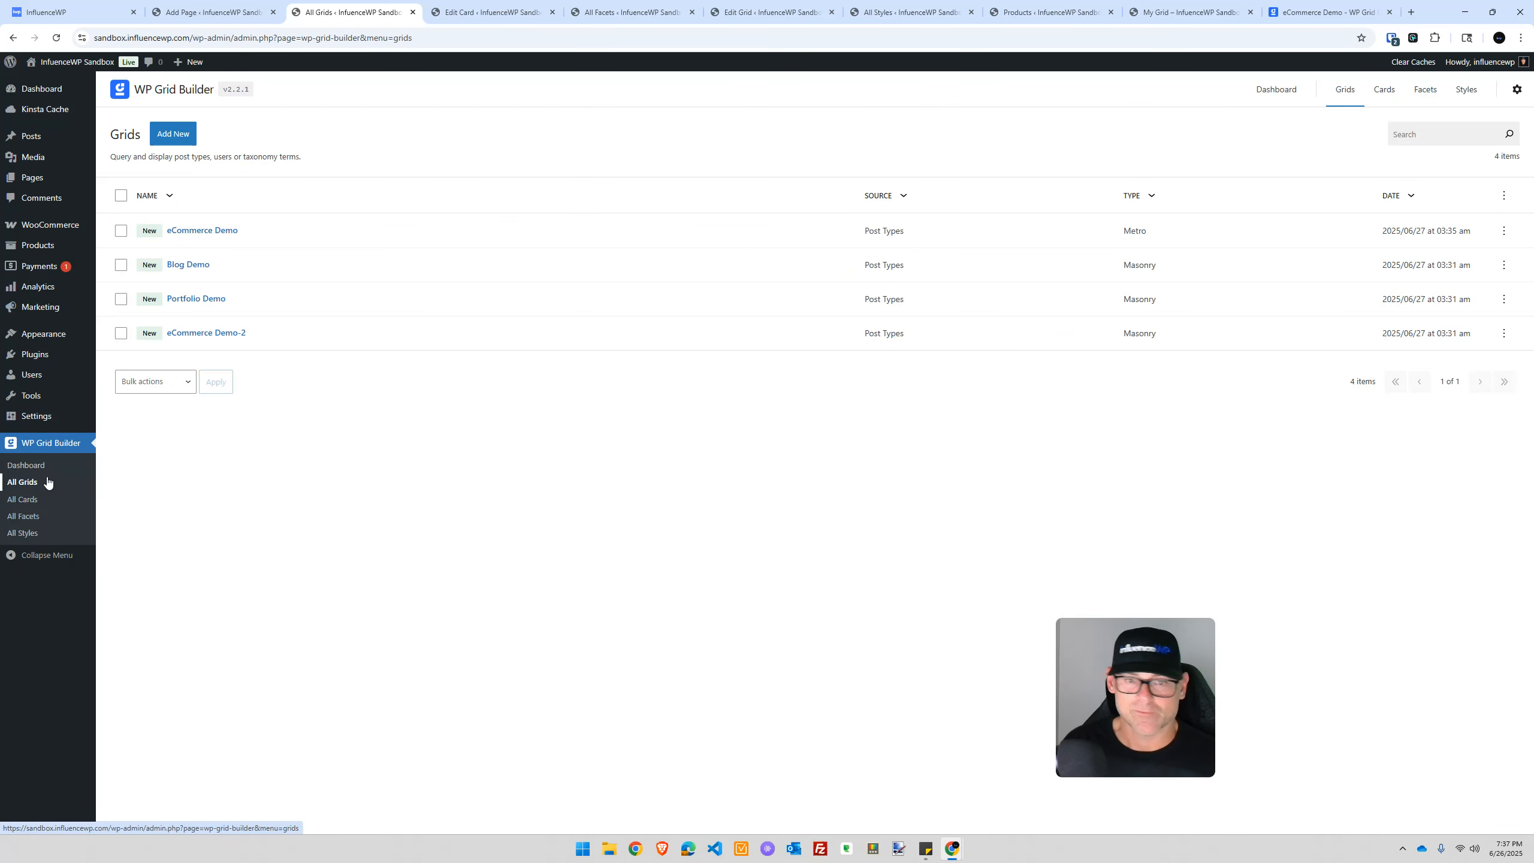
{"action": "left_click", "coordinate": [26, 501]}
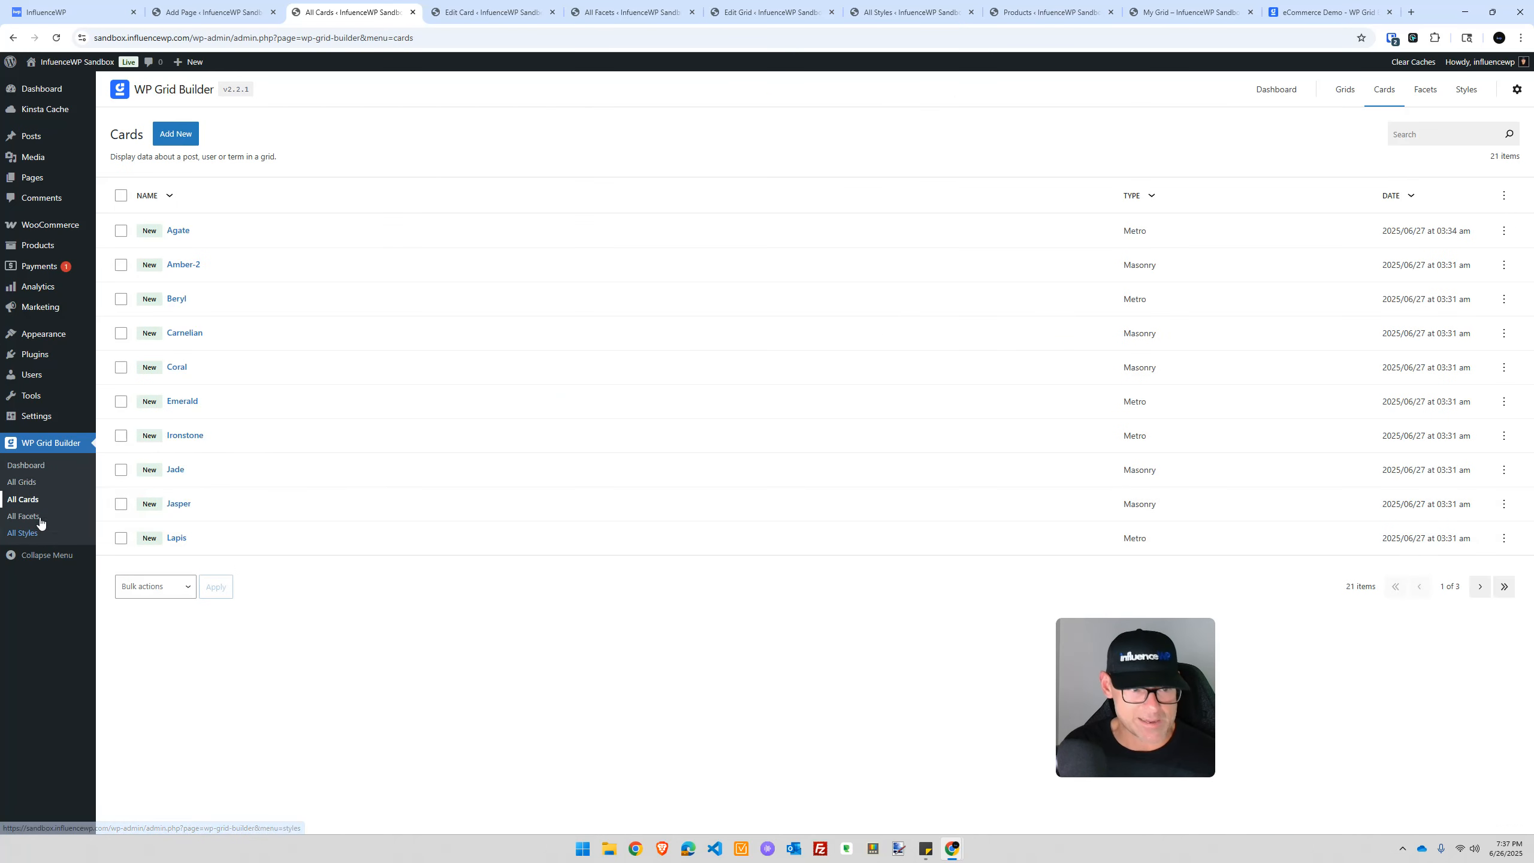
{"action": "left_click", "coordinate": [38, 520]}
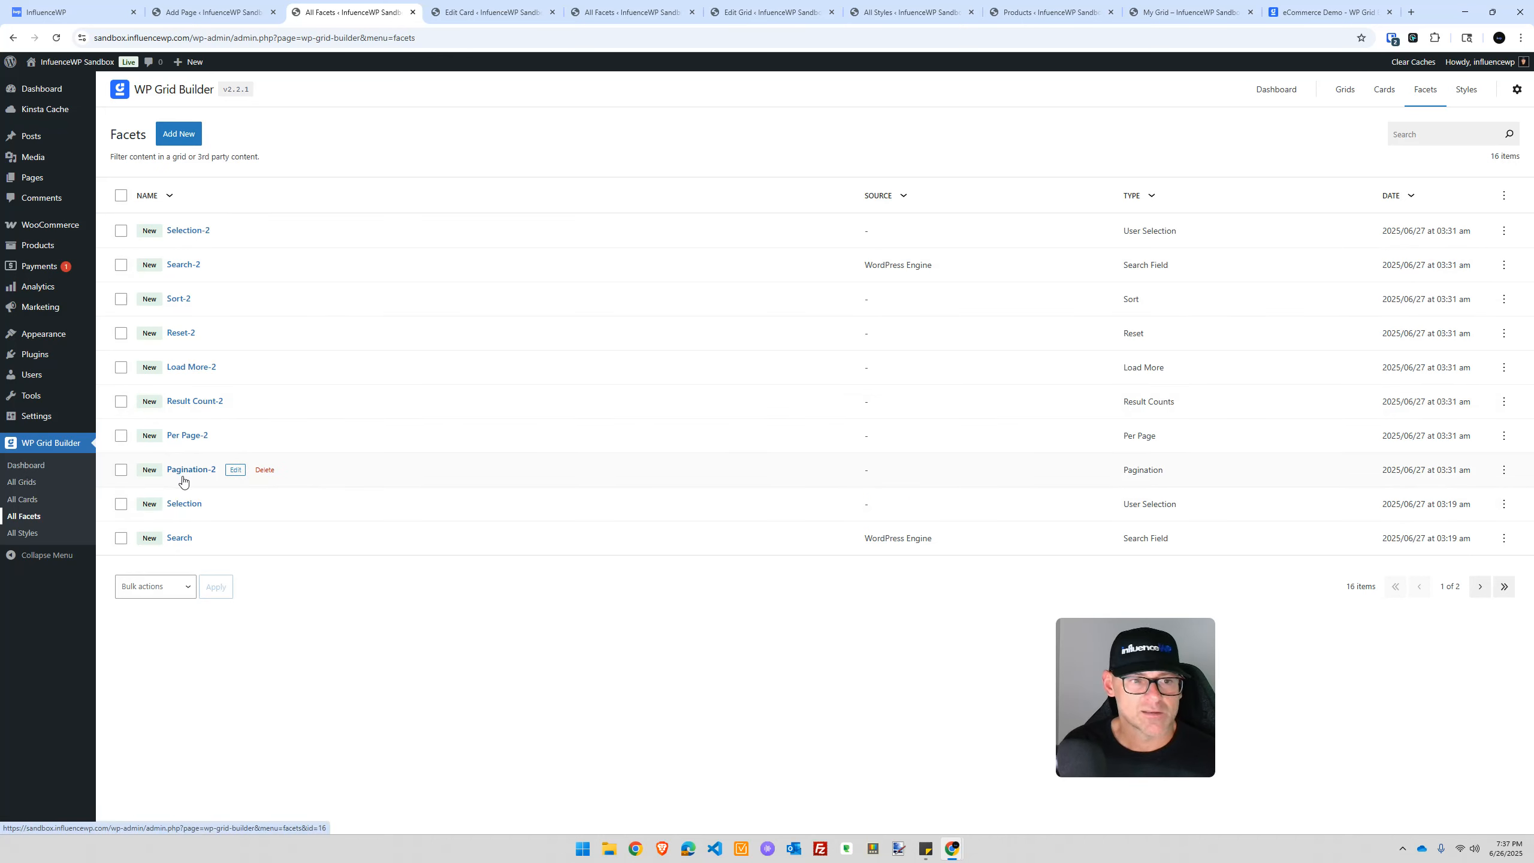
{"action": "left_click", "coordinate": [1480, 586]}
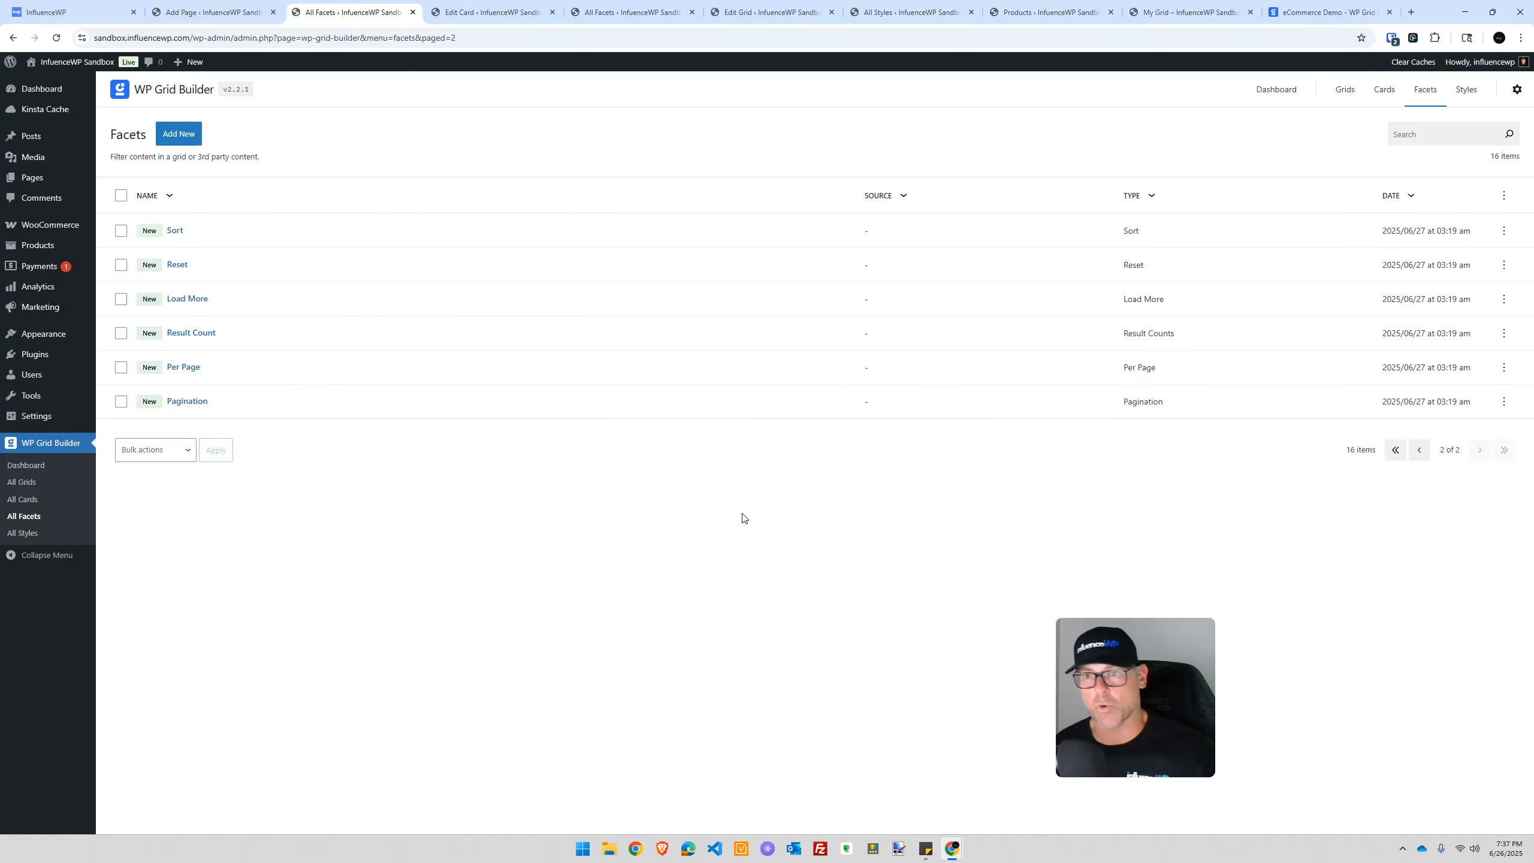
Examine the Reset facet's general, conditions and advanced settings, glance at the styles list, and return to the facets list
{"action": "left_click", "coordinate": [178, 266]}
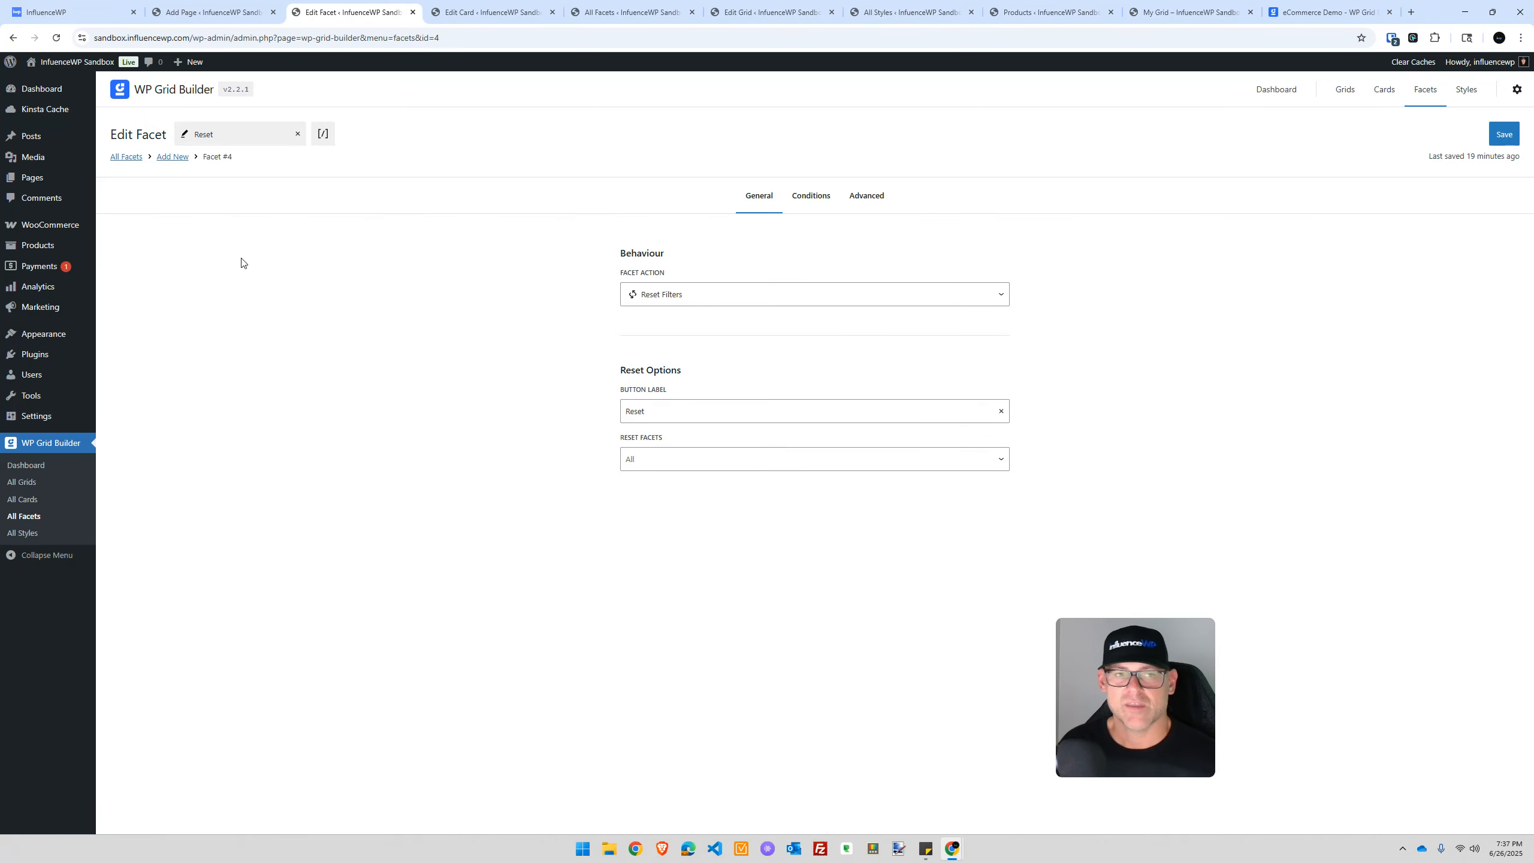
{"action": "left_click", "coordinate": [702, 300]}
{"action": "left_click", "coordinate": [702, 300]}
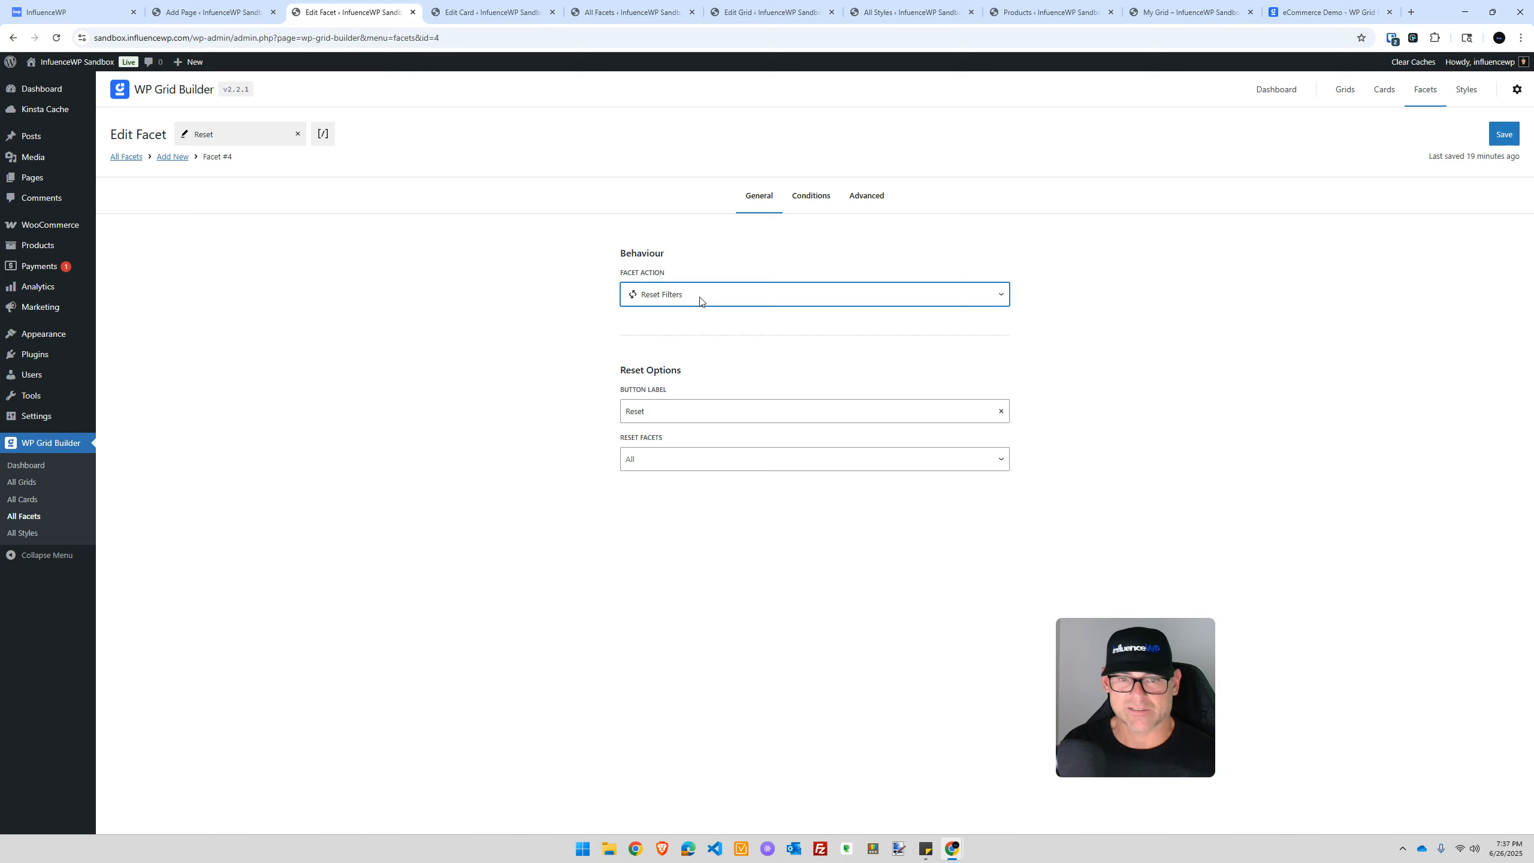
{"action": "left_click", "coordinate": [679, 409]}
{"action": "left_click_drag", "start_coordinate": [678, 409], "coordinate": [609, 408]}
{"action": "left_click", "coordinate": [661, 461]}
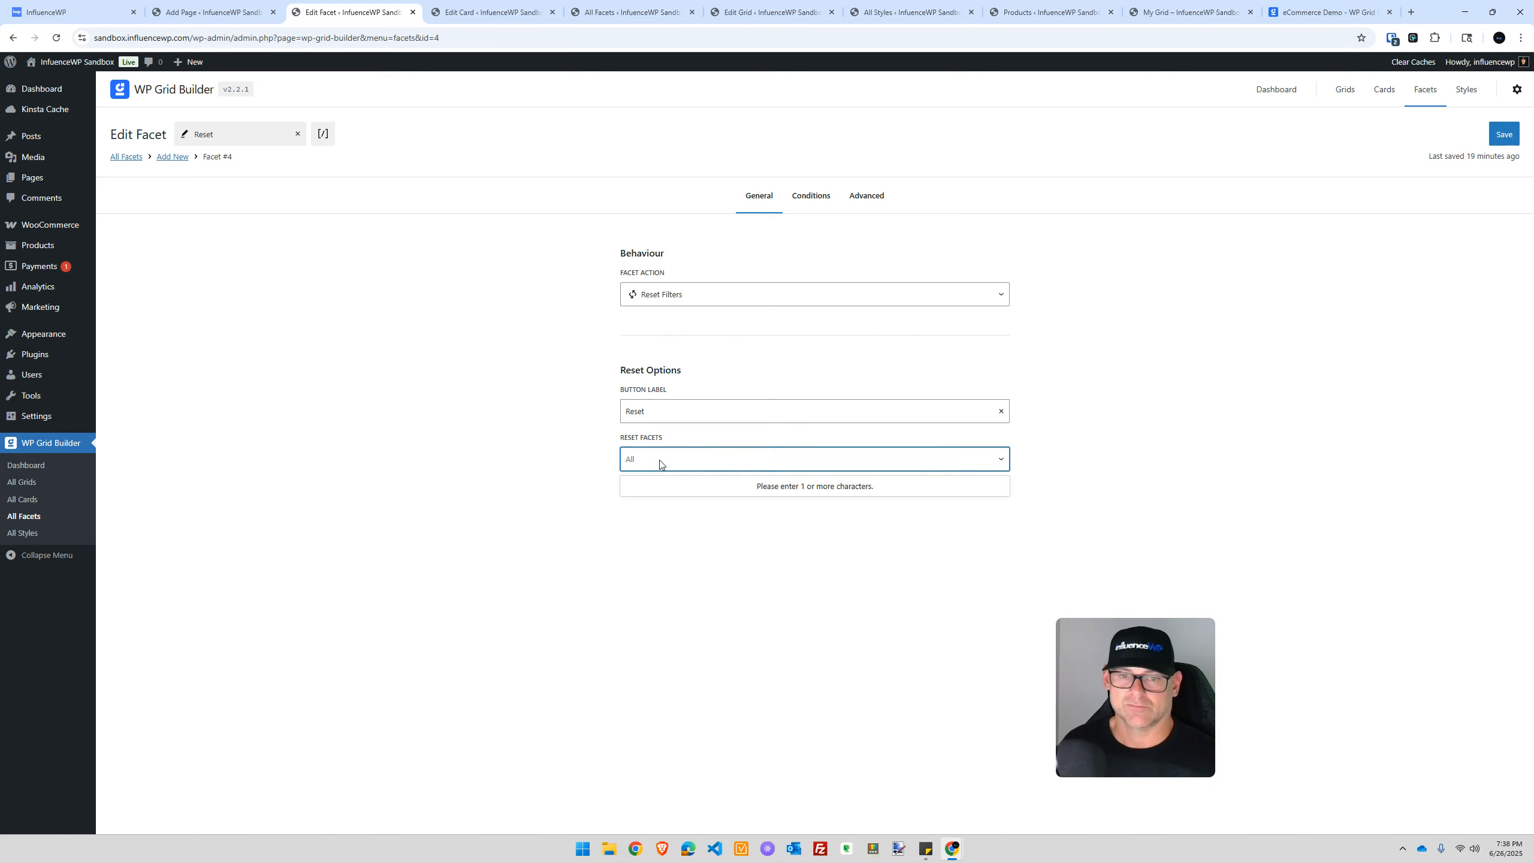
{"action": "left_click", "coordinate": [812, 197]}
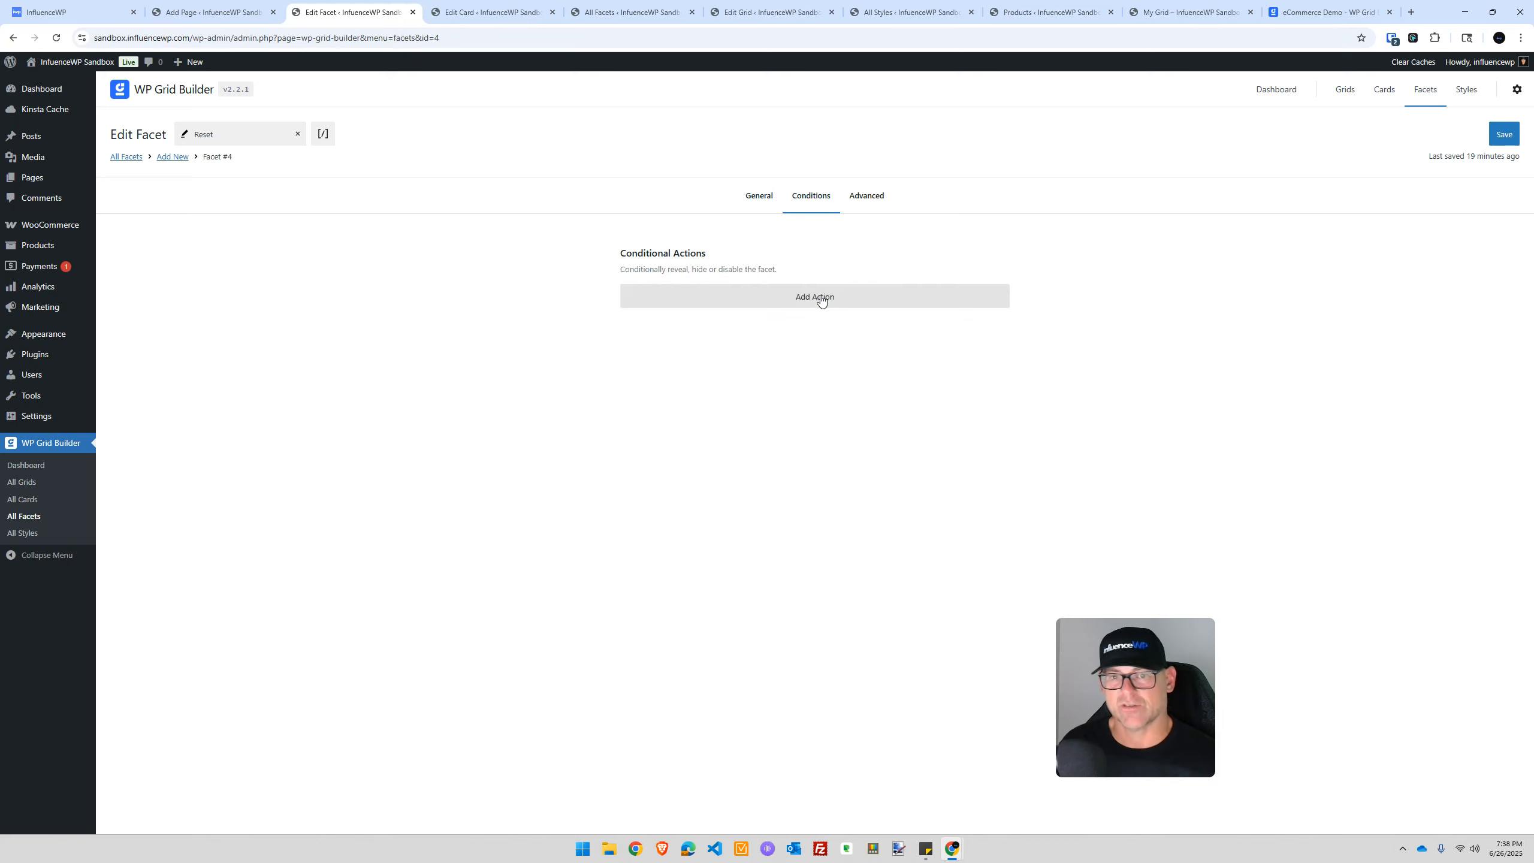
{"action": "left_click", "coordinate": [865, 198]}
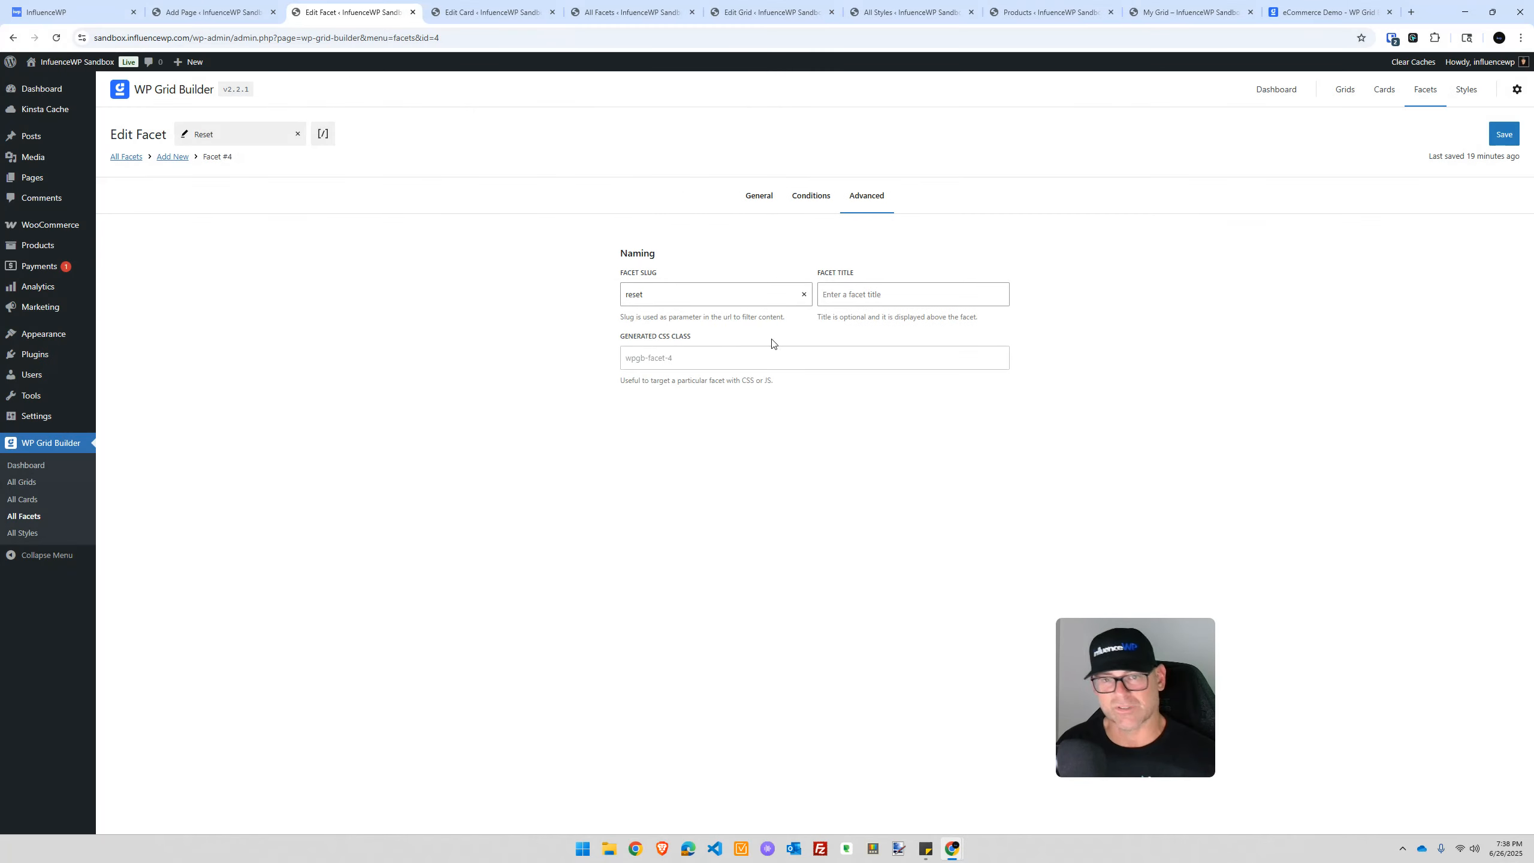
{"action": "left_click", "coordinate": [1466, 94]}
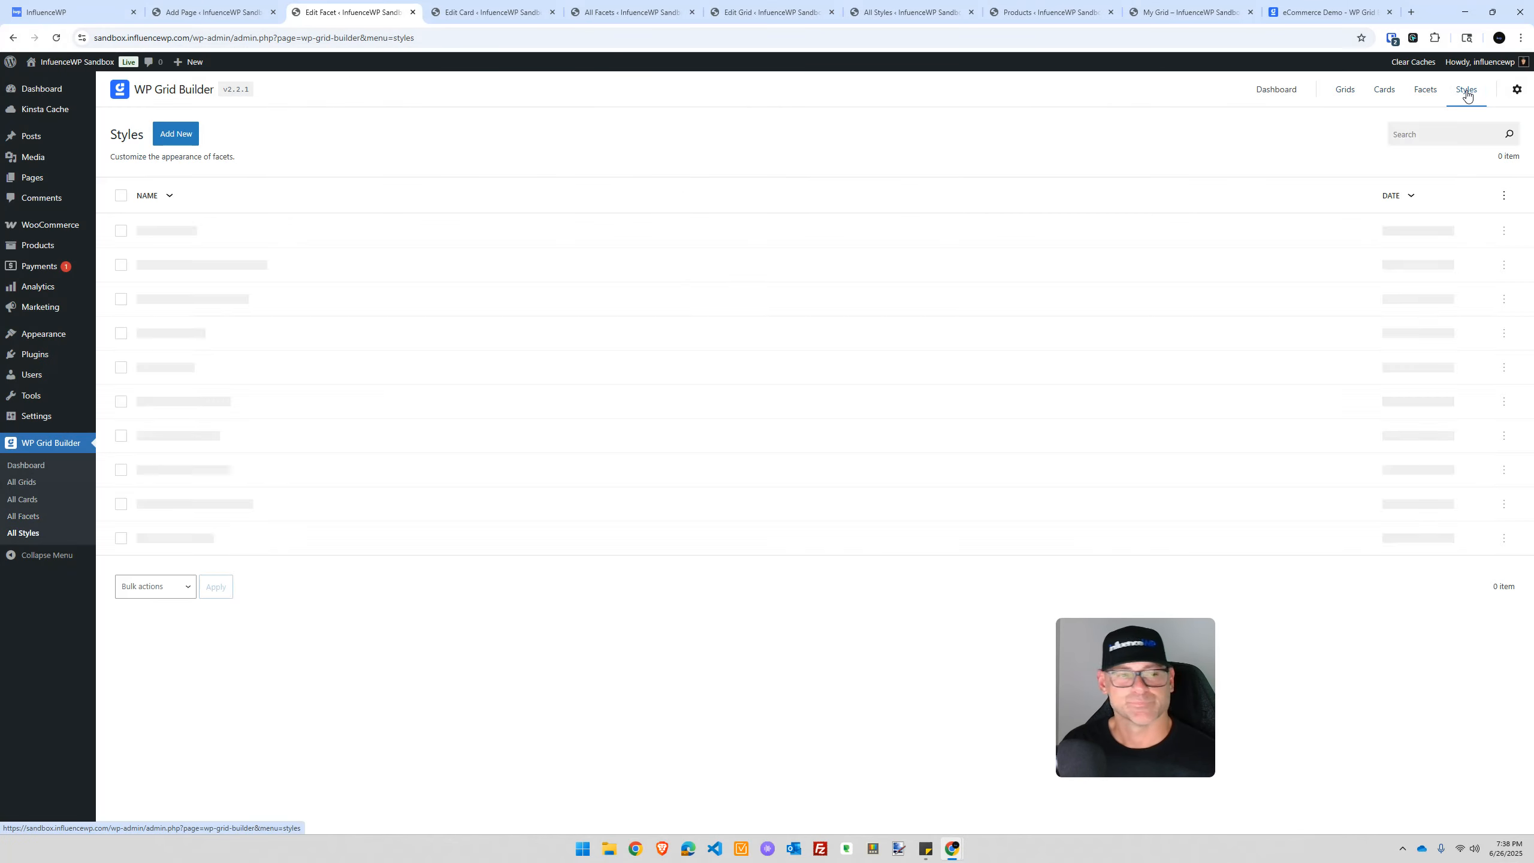
{"action": "left_click", "coordinate": [22, 518]}
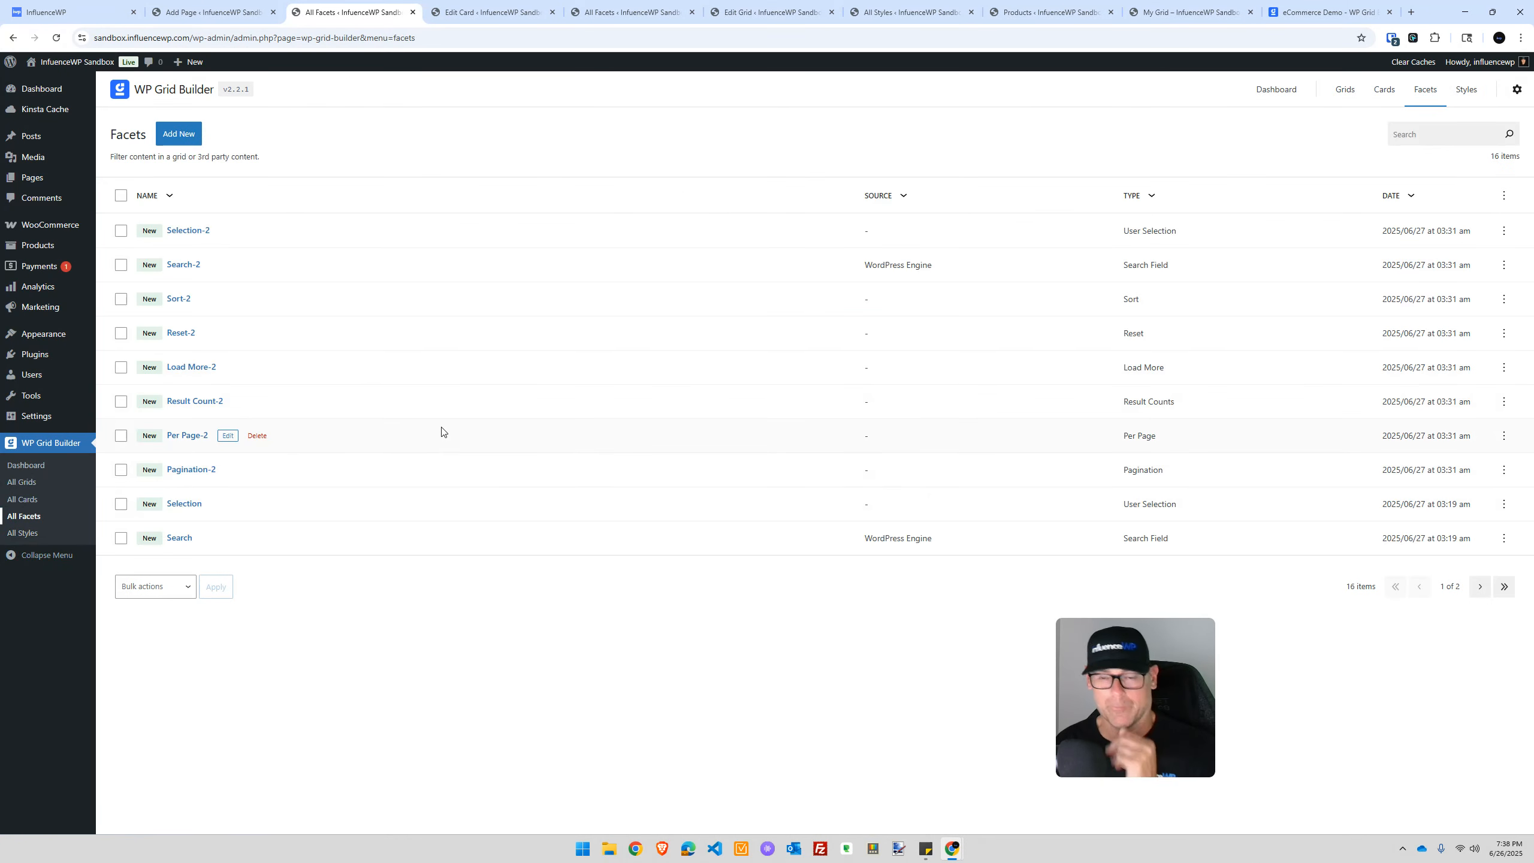
Open the Portfolio Demo on the WP Grid Builder demo site, filter it by Animals, and load more photos
{"action": "left_click", "coordinate": [1304, 5]}
{"action": "mouse_move", "coordinate": [863, 116]}
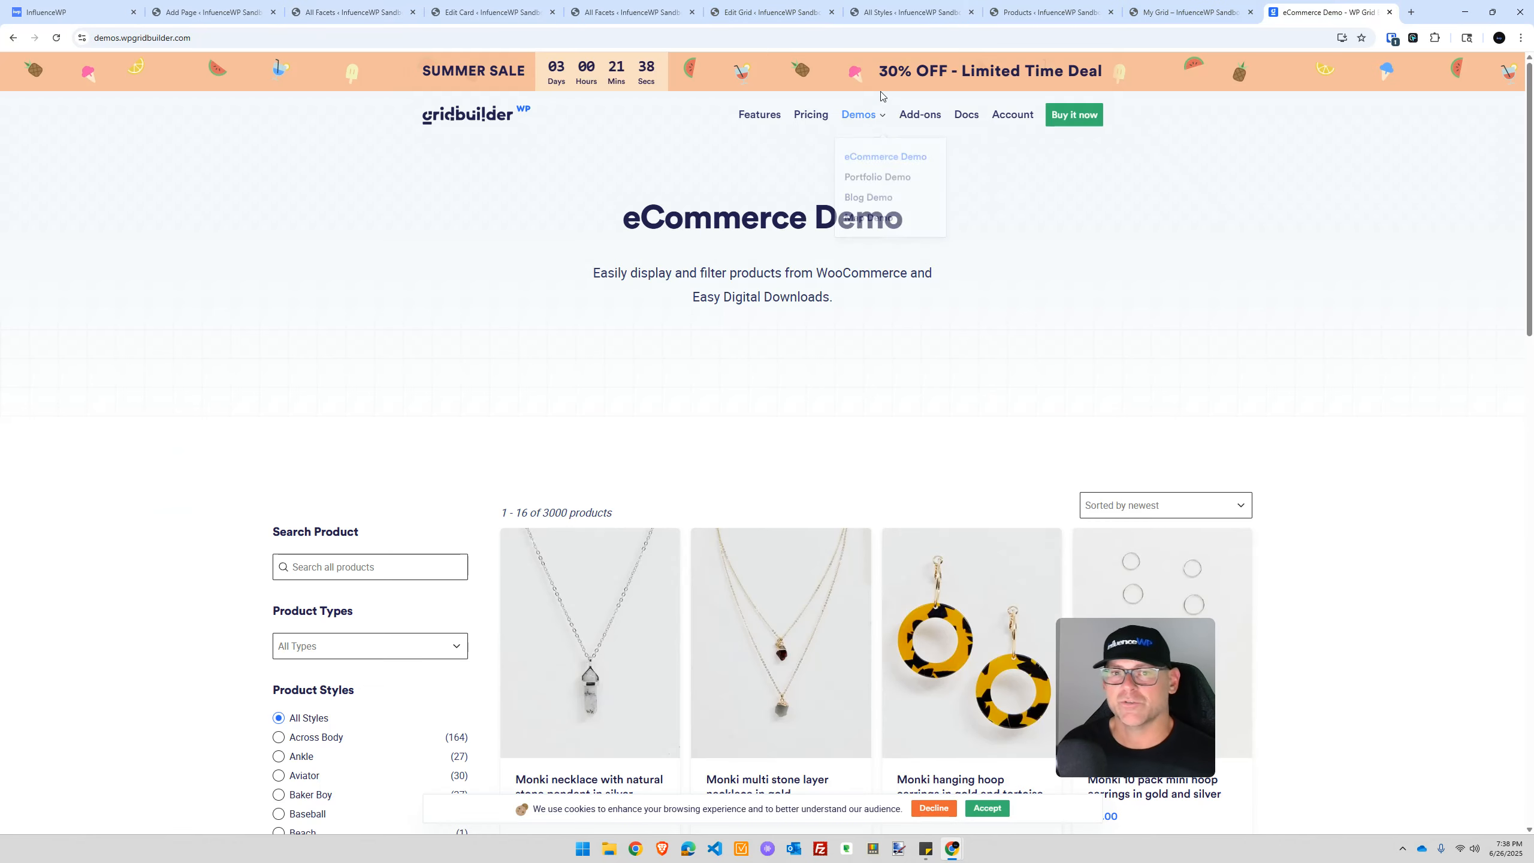
{"action": "left_click", "coordinate": [884, 179]}
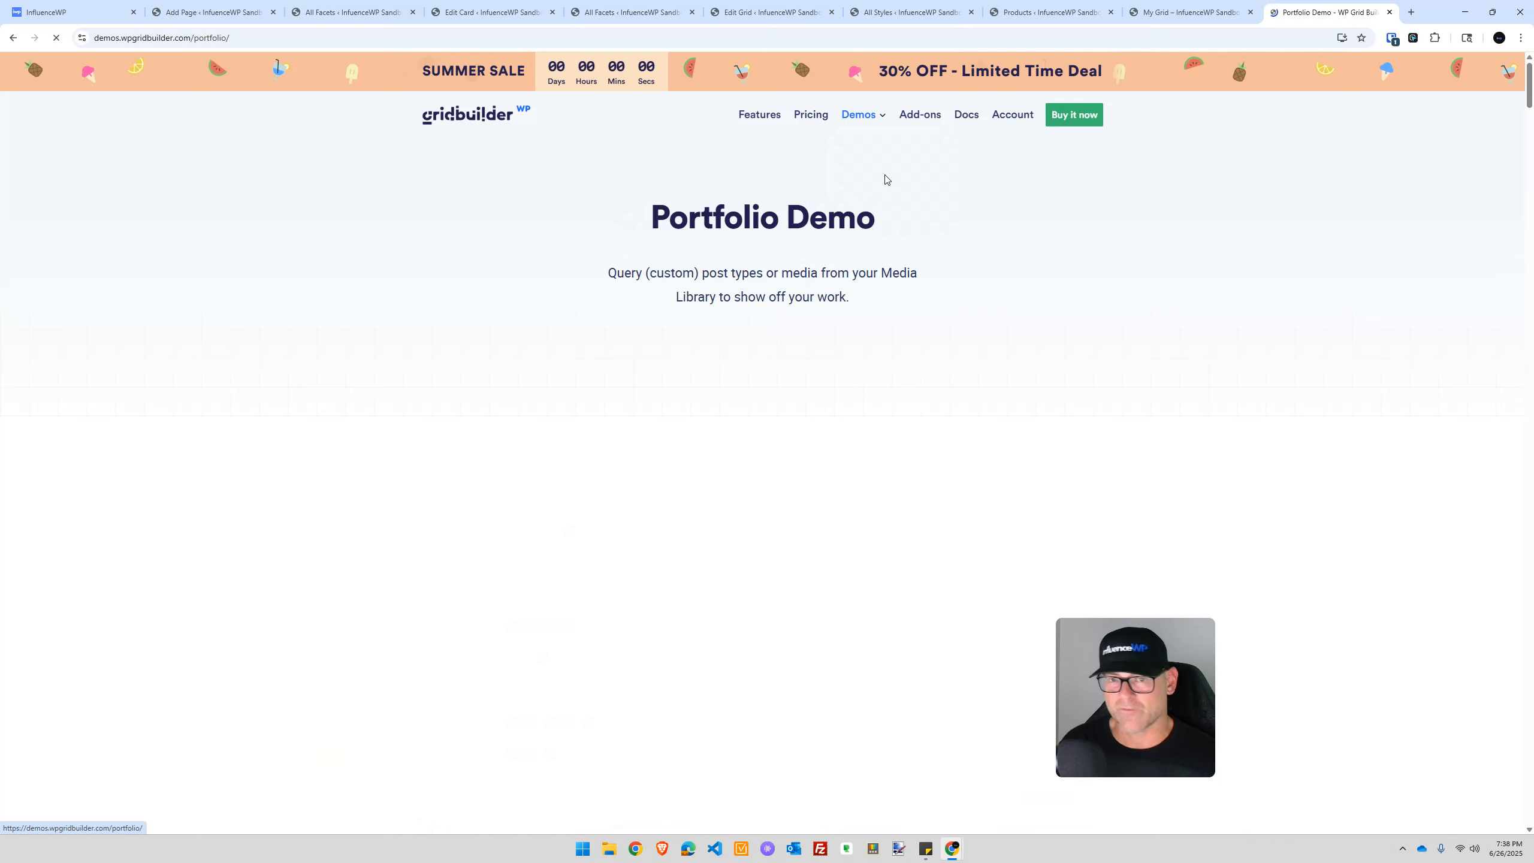
{"action": "scroll", "coordinate": [306, 416], "scroll_direction": "down", "scroll_amount": 5}
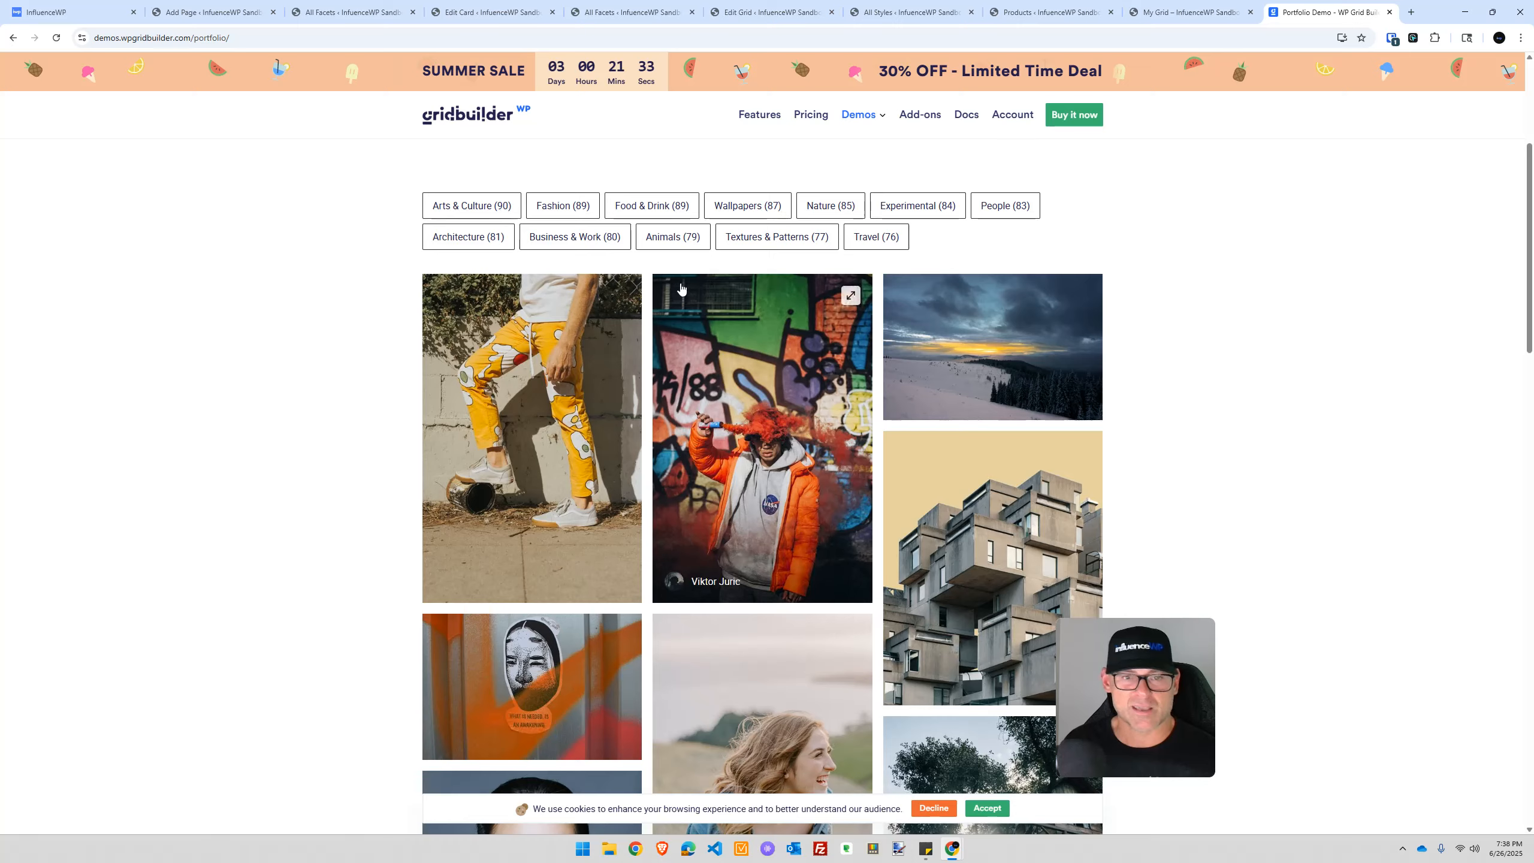
{"action": "left_click", "coordinate": [669, 238]}
{"action": "scroll", "coordinate": [194, 501], "scroll_direction": "down", "scroll_amount": 9}
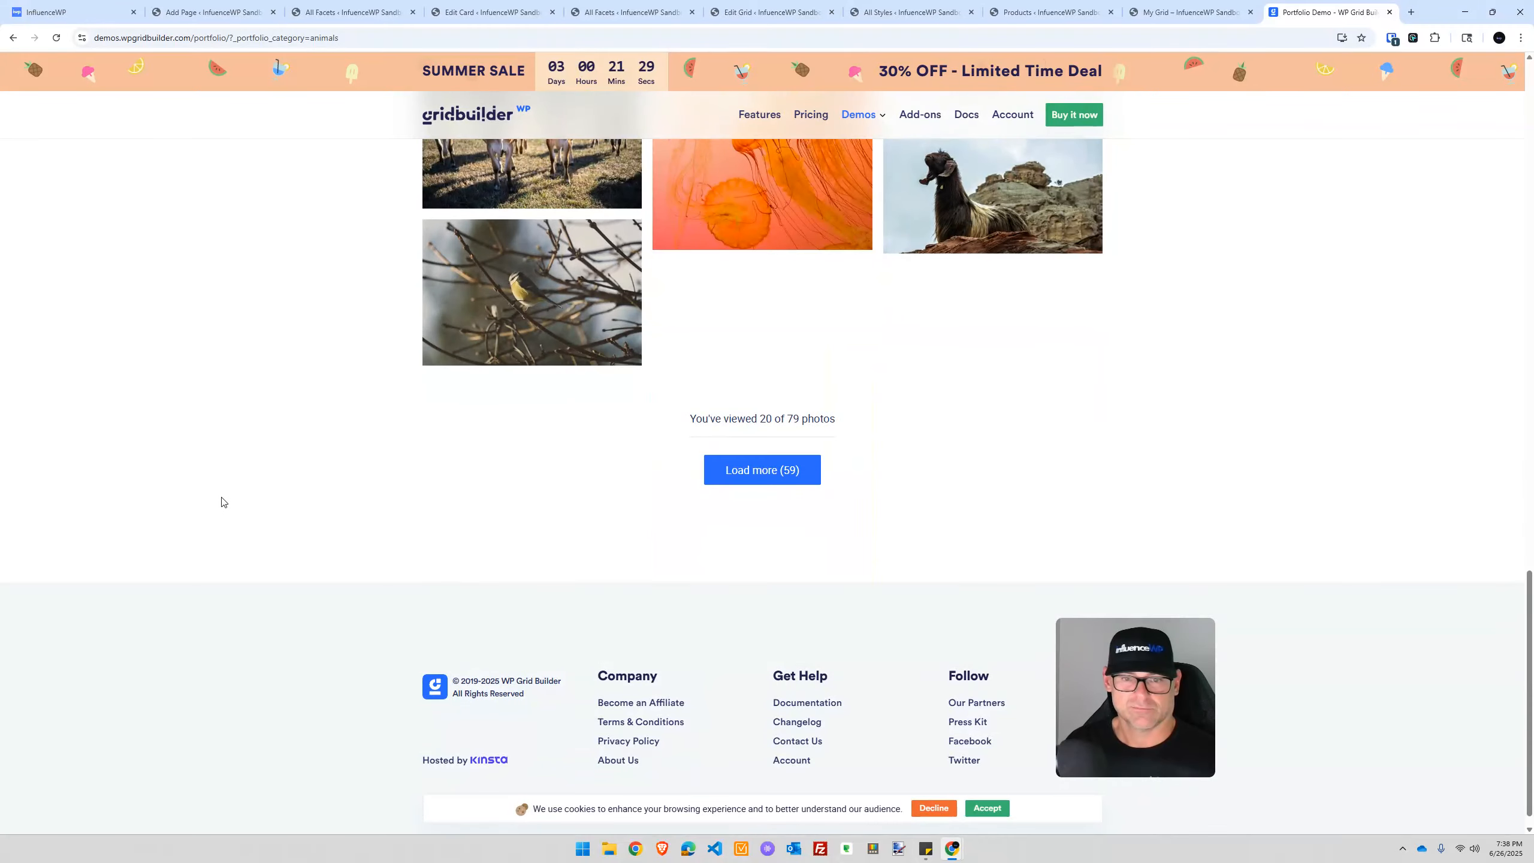
{"action": "scroll", "coordinate": [220, 505], "scroll_direction": "up", "scroll_amount": 20}
{"action": "scroll", "coordinate": [284, 450], "scroll_direction": "down", "scroll_amount": 20}
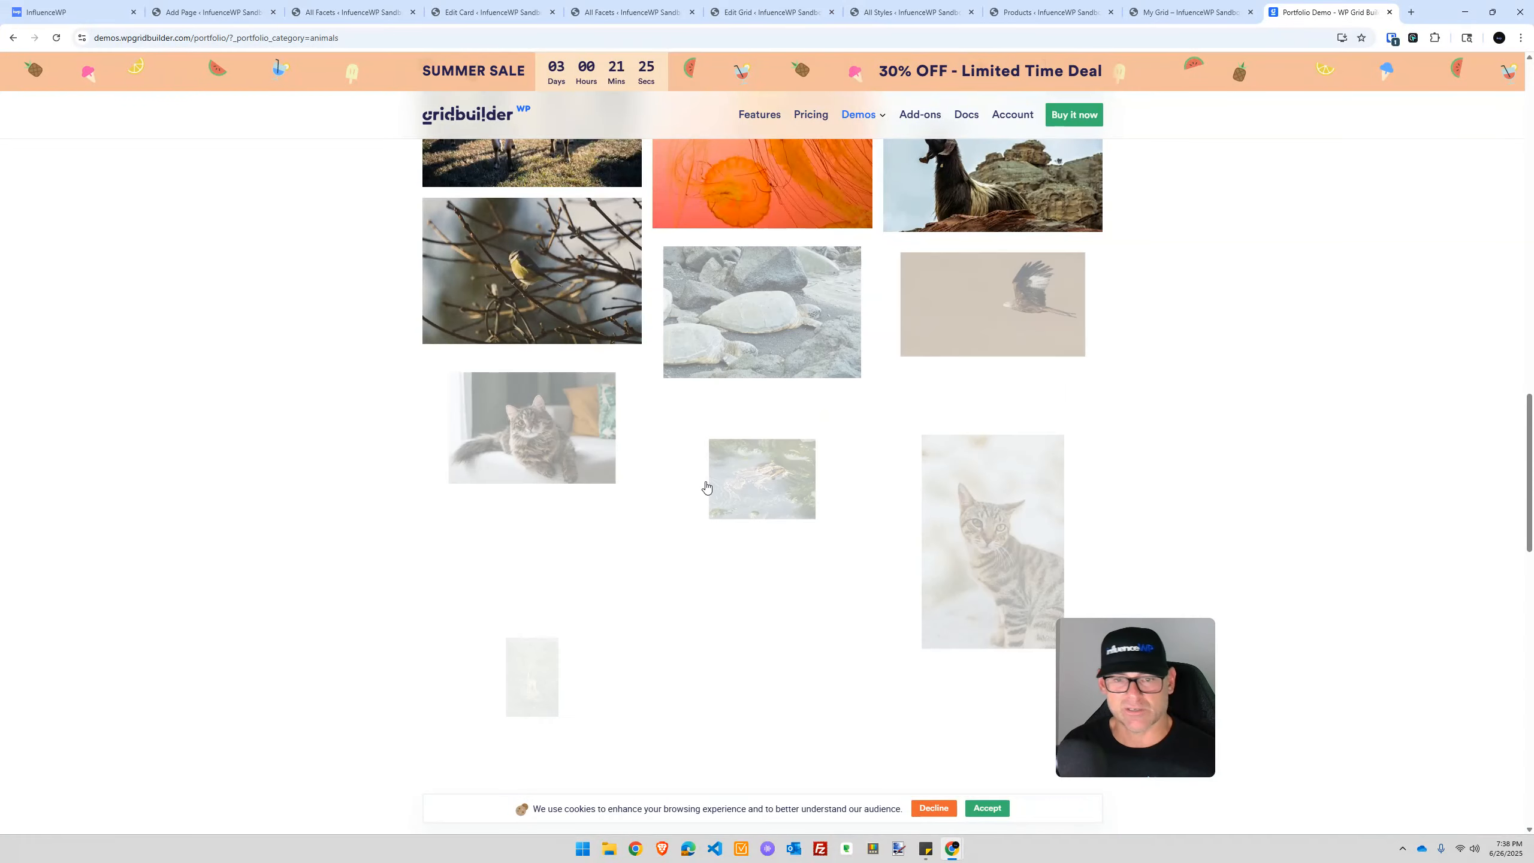
{"action": "scroll", "coordinate": [709, 487], "scroll_direction": "up", "scroll_amount": 15}
Open the Blog Demo and filter its articles by the Hack category
{"action": "mouse_move", "coordinate": [860, 116]}
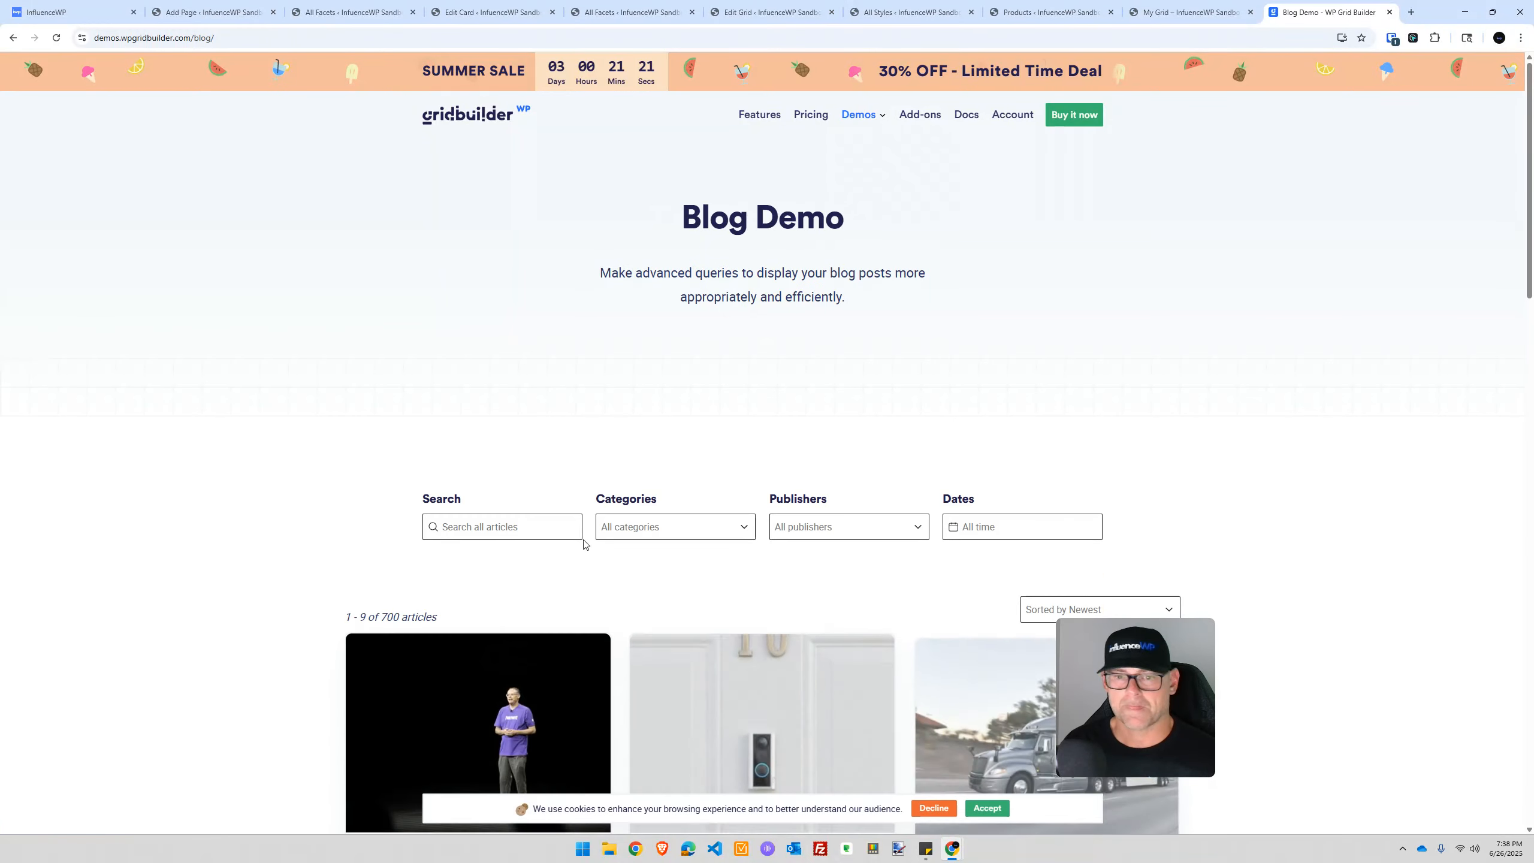
{"action": "scroll", "coordinate": [368, 364], "scroll_direction": "down", "scroll_amount": 3}
{"action": "scroll", "coordinate": [310, 344], "scroll_direction": "up", "scroll_amount": 1}
{"action": "scroll", "coordinate": [317, 344], "scroll_direction": "down", "scroll_amount": 2}
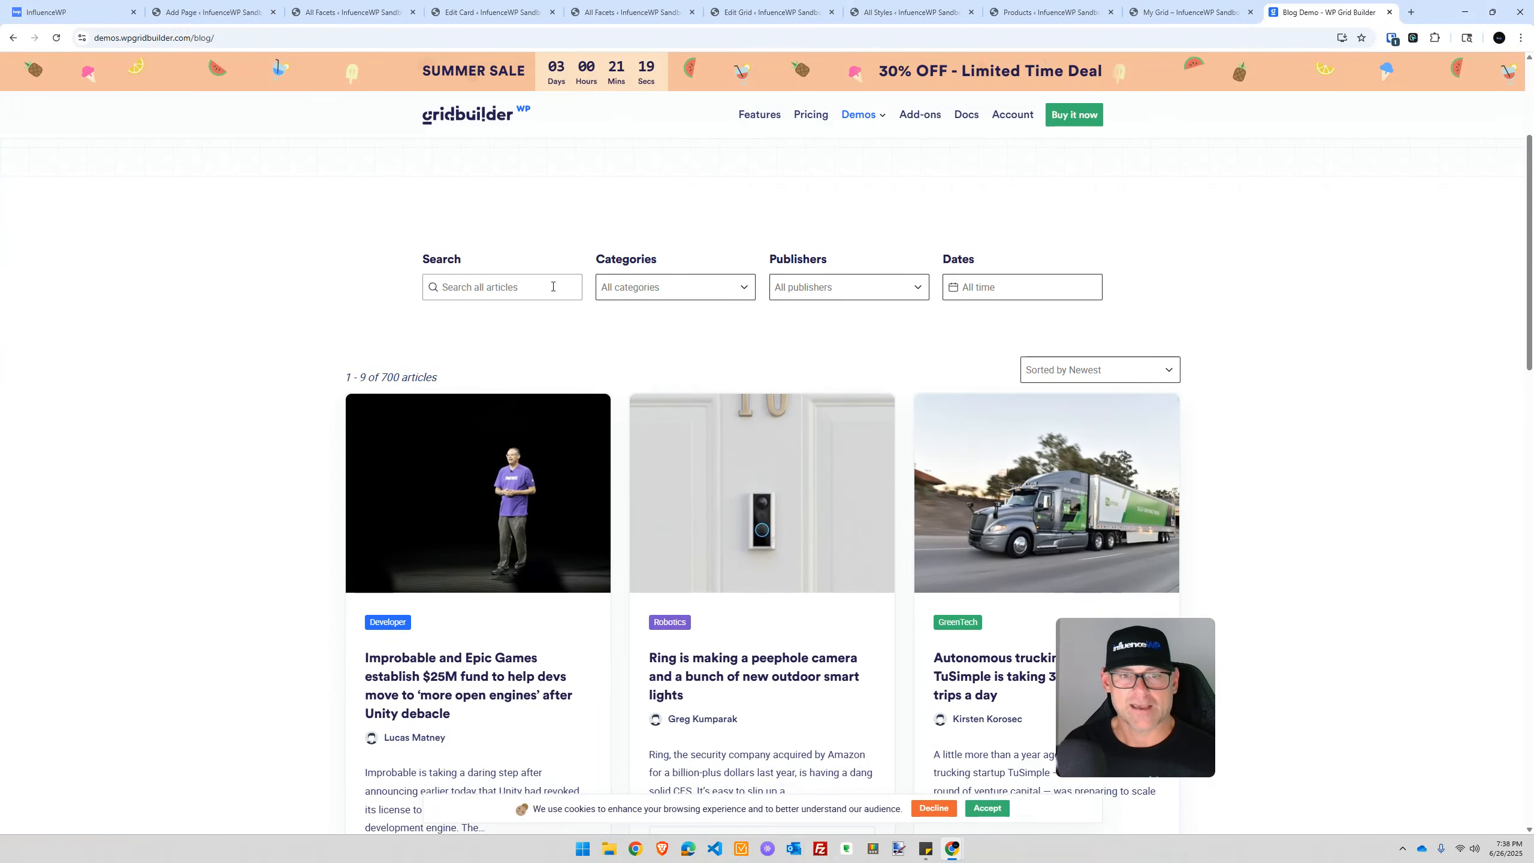
{"action": "left_click", "coordinate": [667, 293]}
{"action": "left_click", "coordinate": [658, 402]}
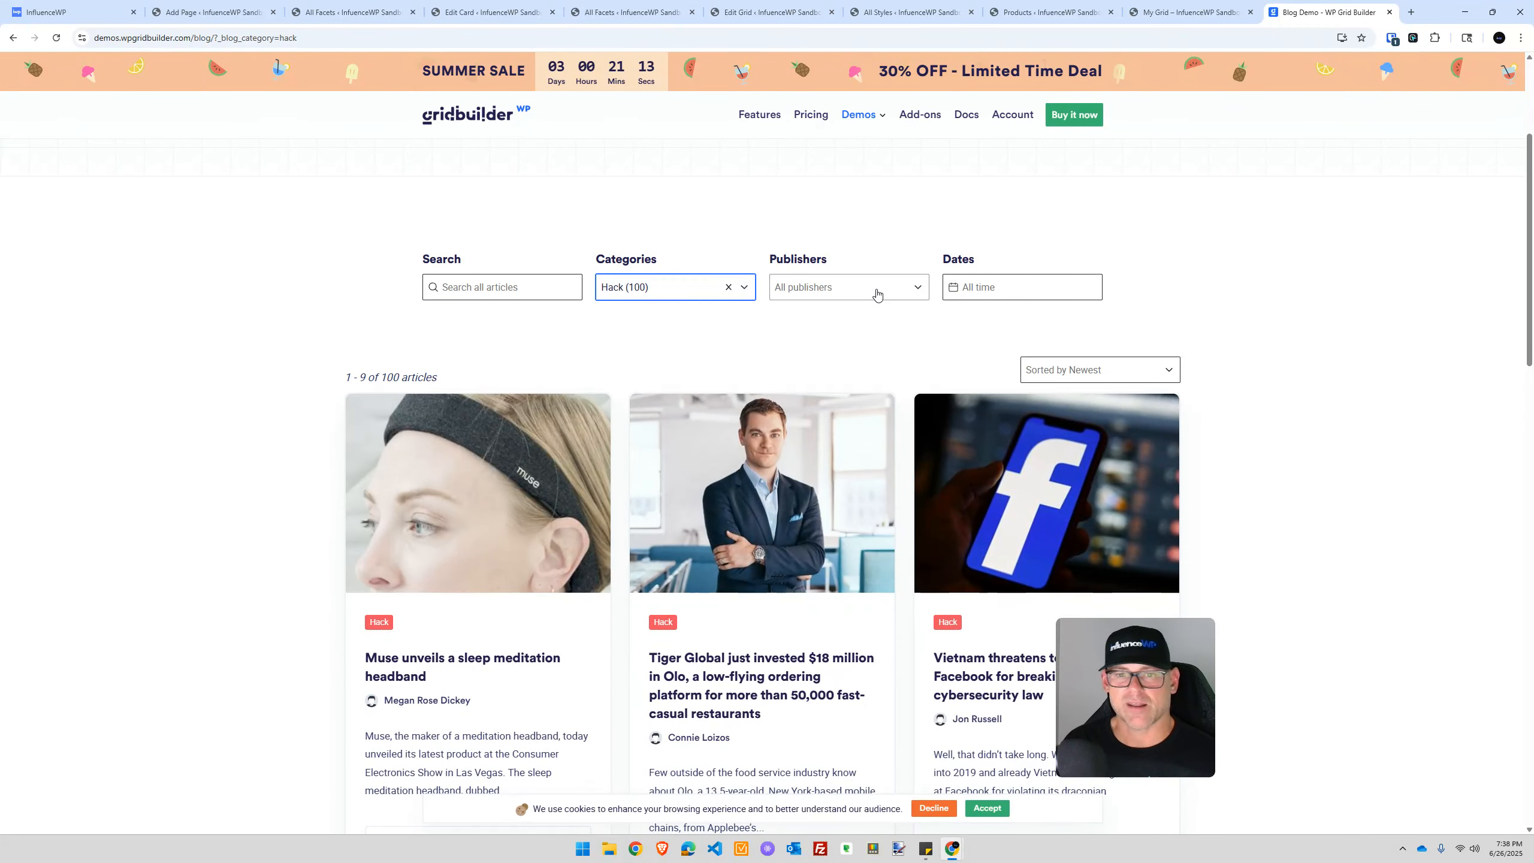
Narrow the Hack articles to one publisher, check the date filter's calendar, and look through the filtered articles
{"action": "left_click", "coordinate": [877, 295]}
{"action": "left_click", "coordinate": [816, 367]}
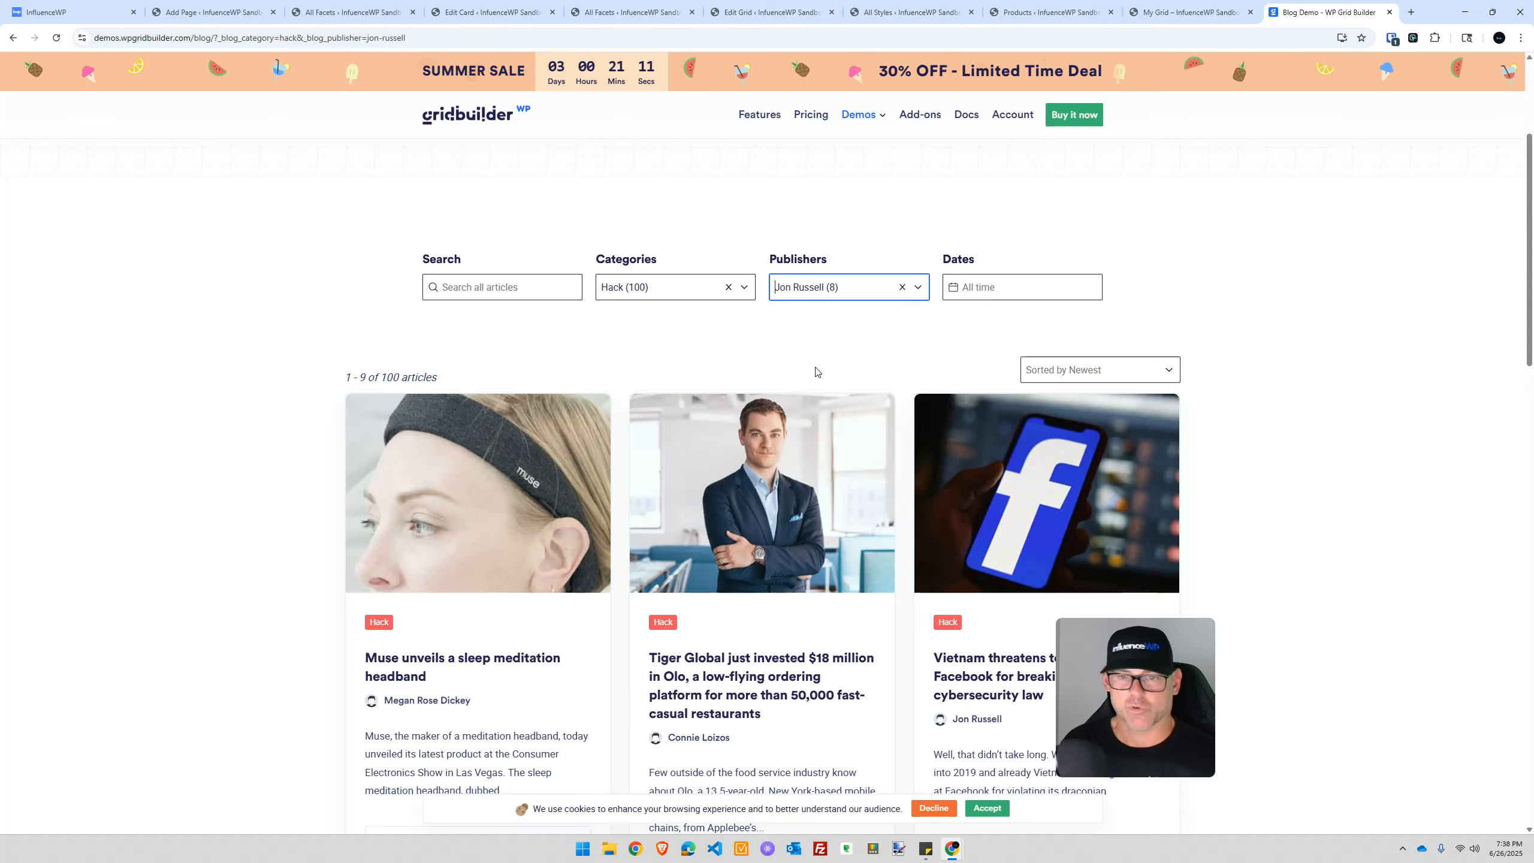
{"action": "left_click", "coordinate": [1001, 290]}
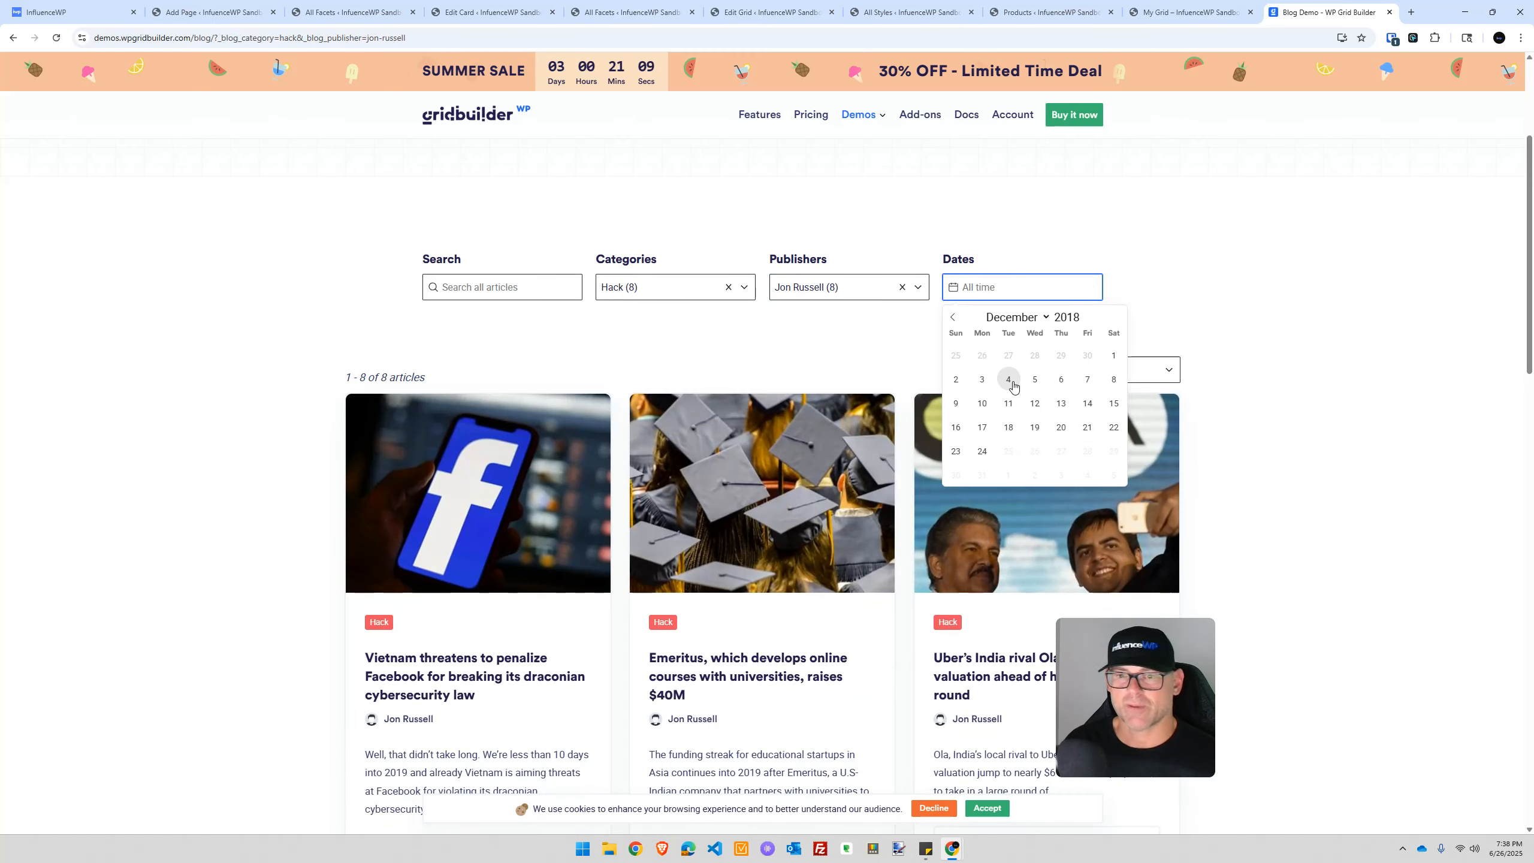
{"action": "scroll", "coordinate": [260, 384], "scroll_direction": "down", "scroll_amount": 5}
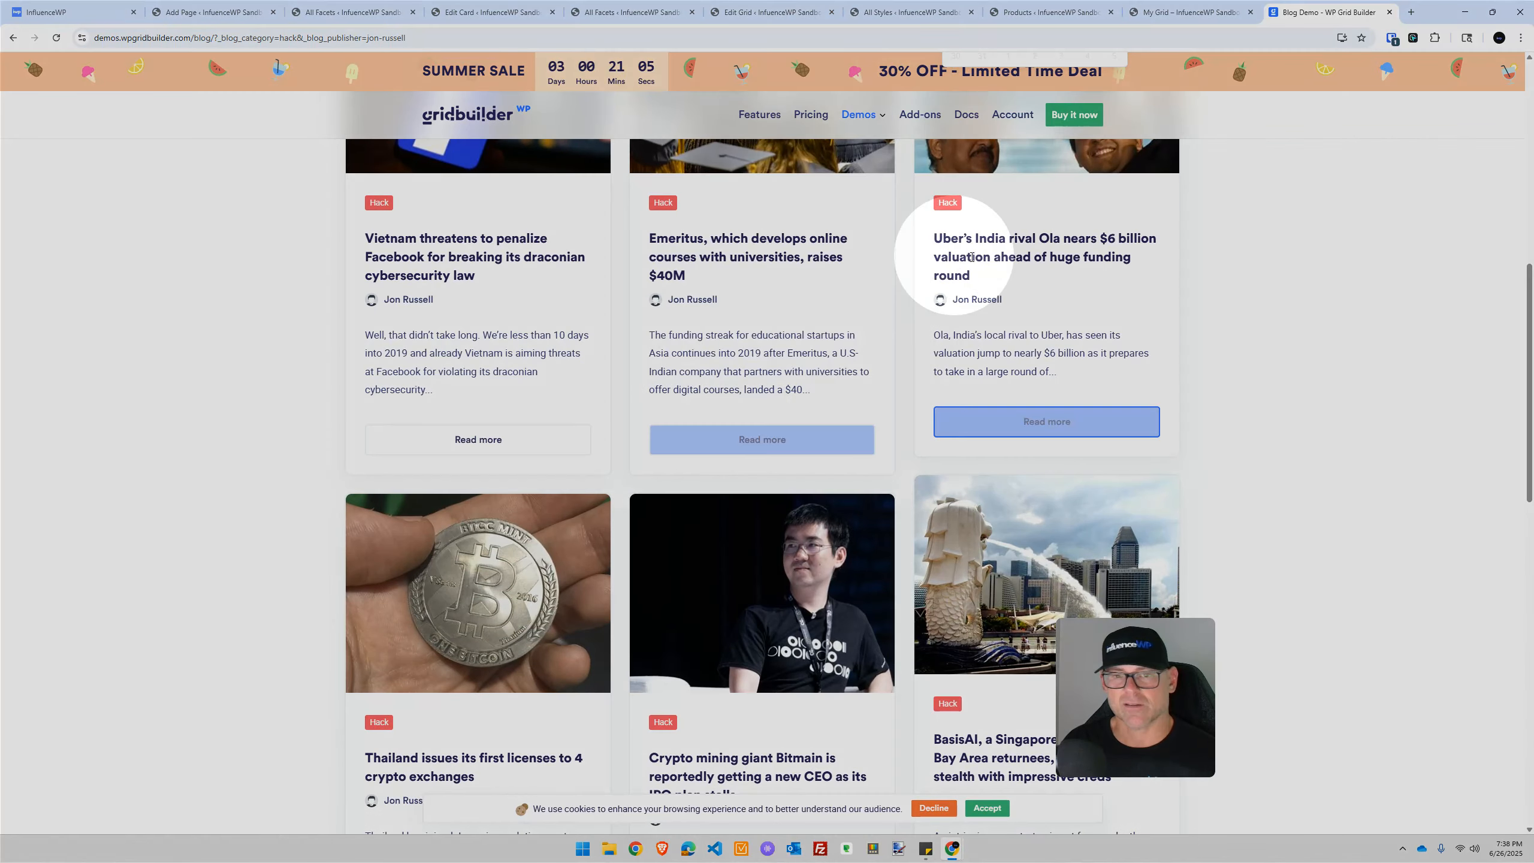
{"action": "scroll", "coordinate": [594, 346], "scroll_direction": "down", "scroll_amount": 6}
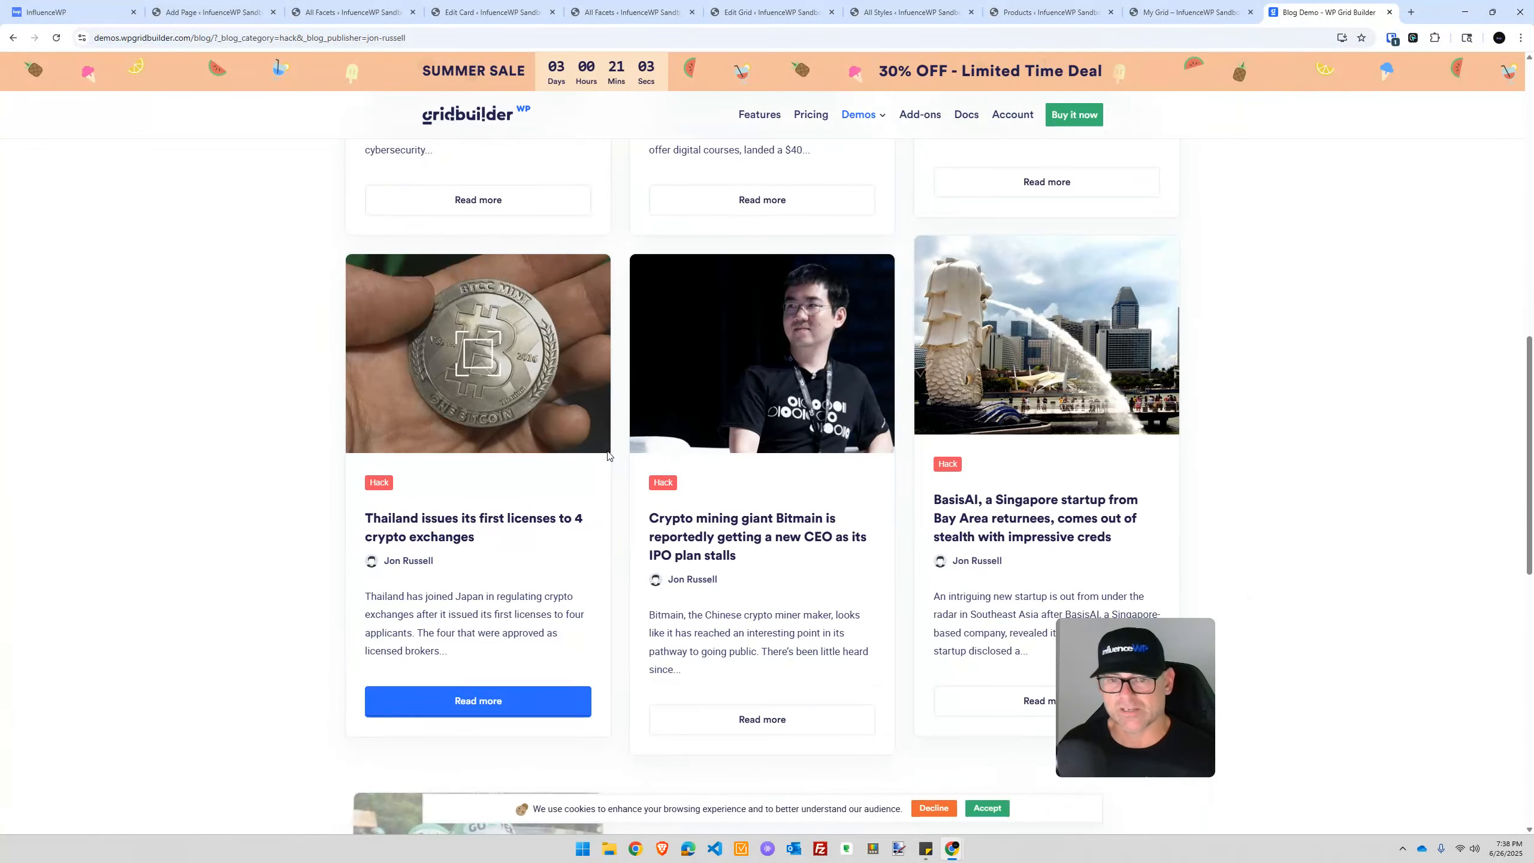
{"action": "scroll", "coordinate": [644, 461], "scroll_direction": "down", "scroll_amount": 1}
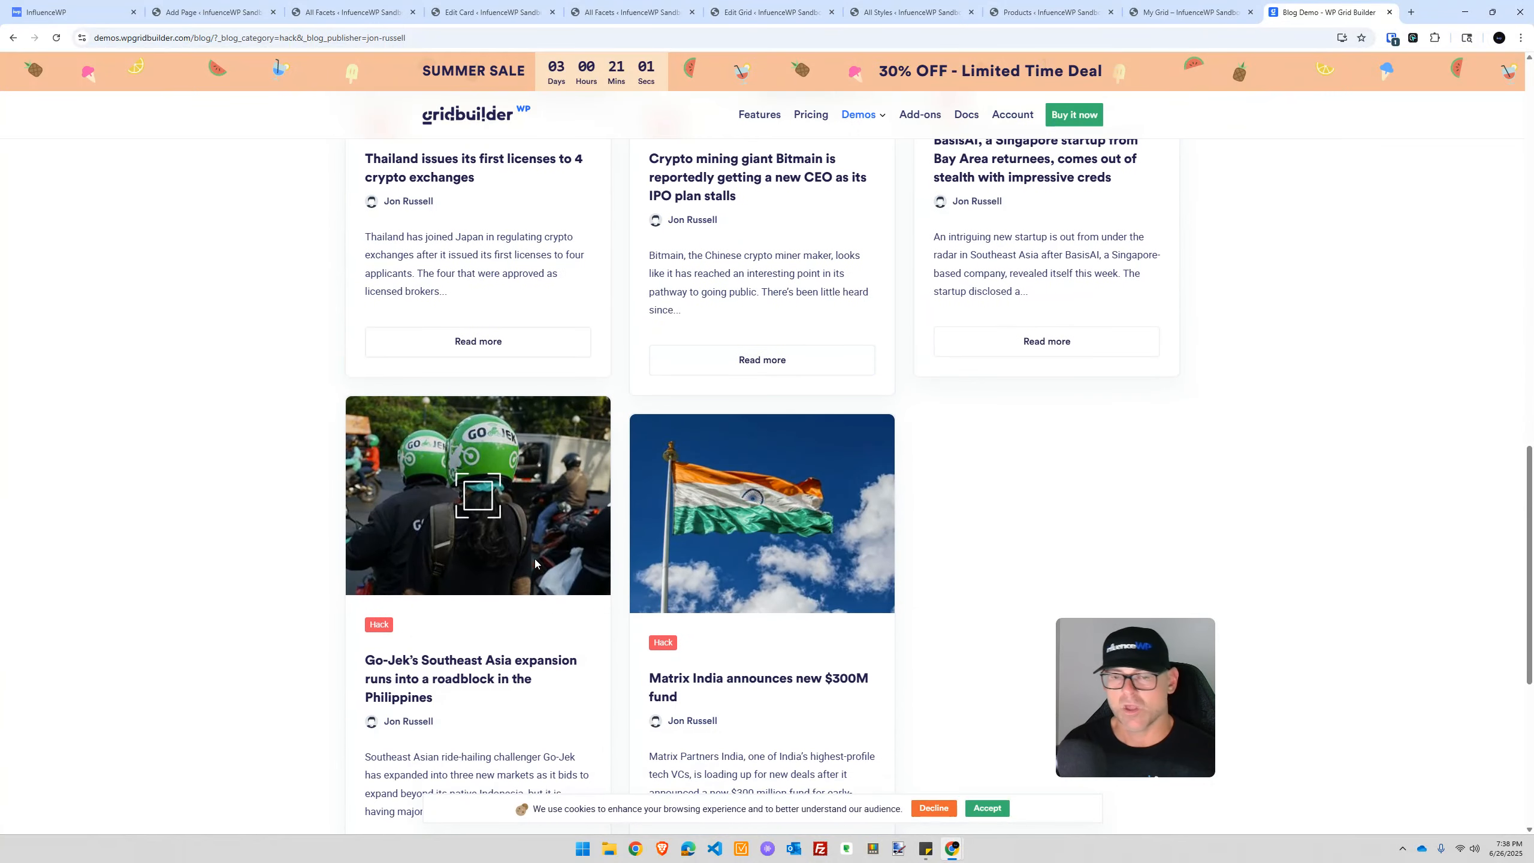
{"action": "scroll", "coordinate": [549, 473], "scroll_direction": "up", "scroll_amount": 10}
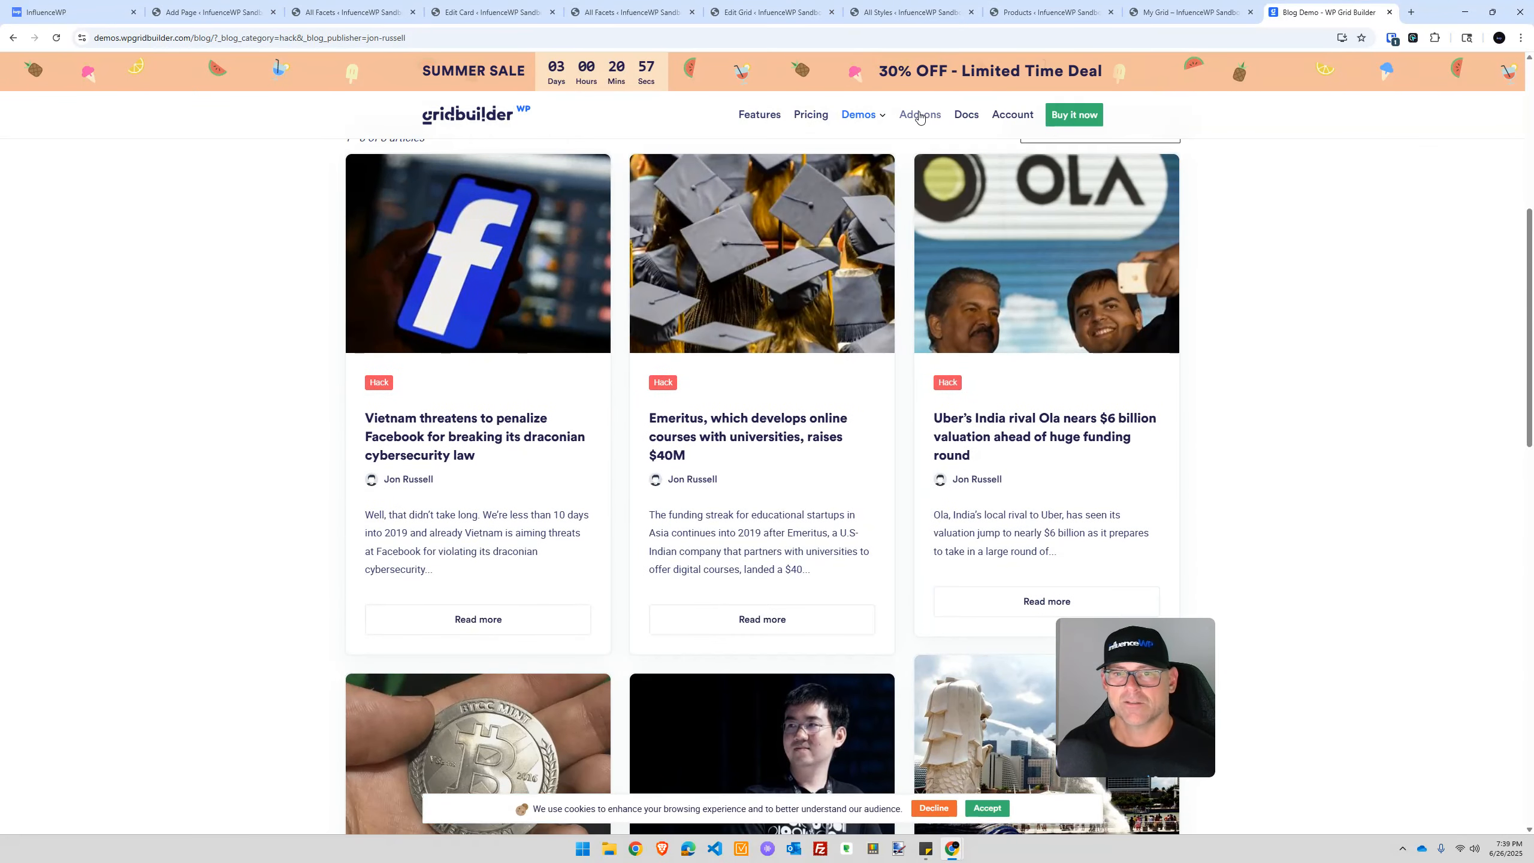
Open the Map Demo and filter the rentals to $50–$314 per night with a capacity of 4 persons
{"action": "left_click", "coordinate": [865, 223]}
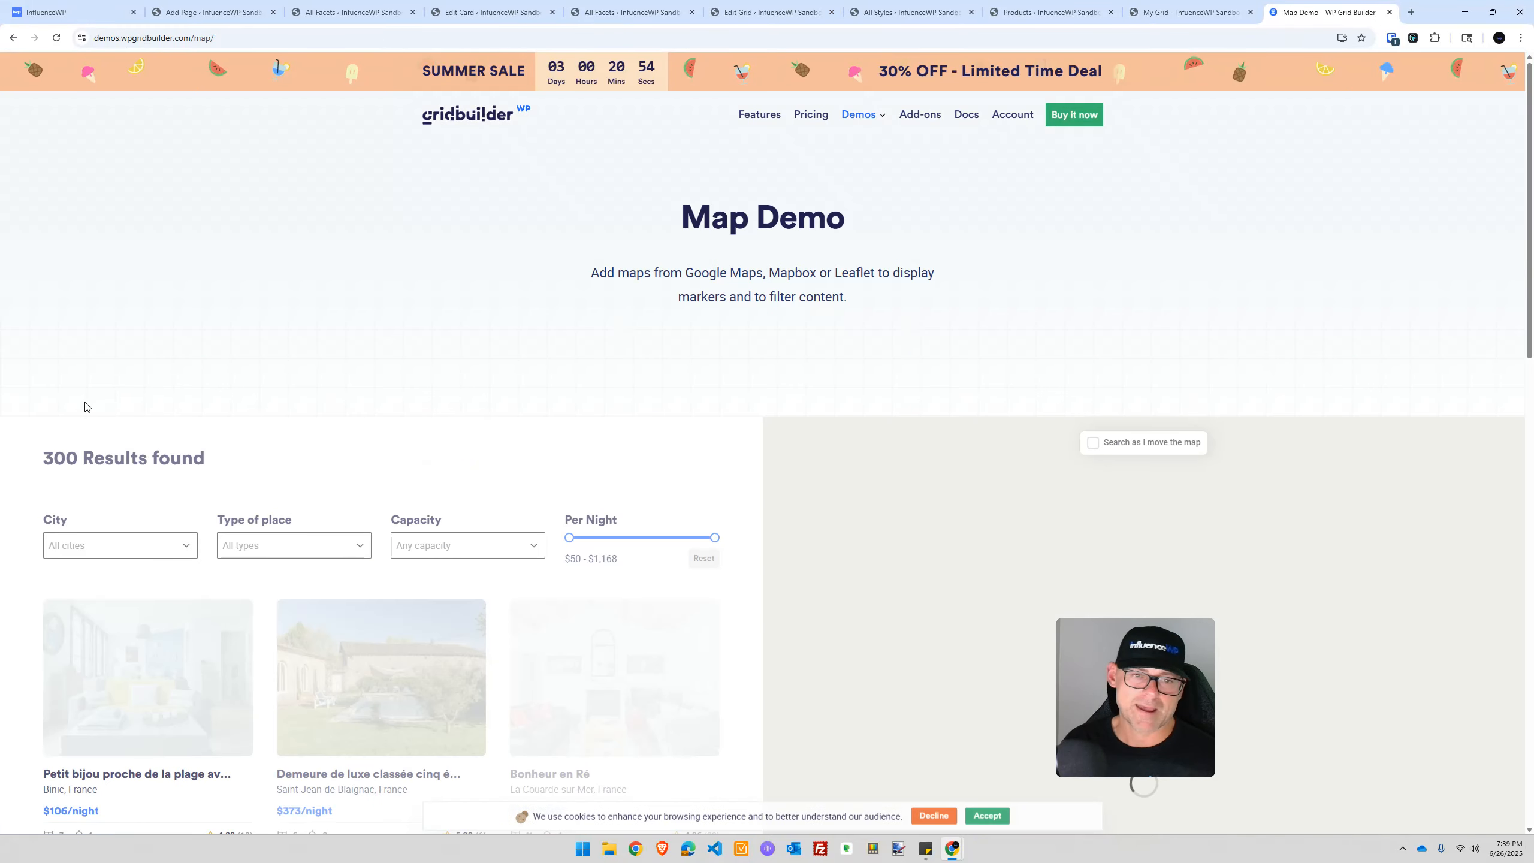
{"action": "scroll", "coordinate": [427, 484], "scroll_direction": "down", "scroll_amount": 5}
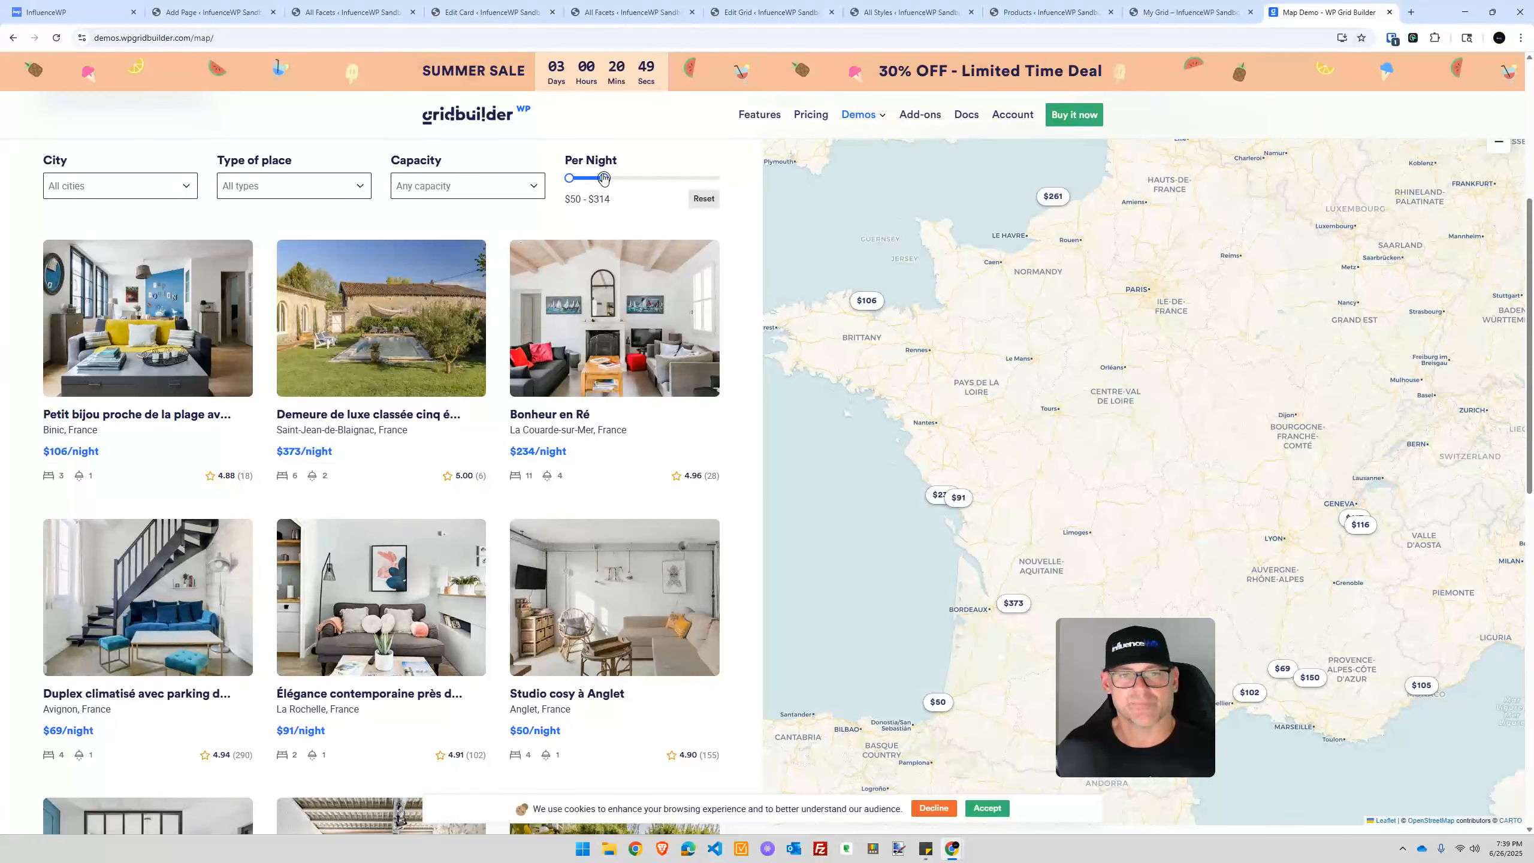
{"action": "left_click_drag", "start_coordinate": [604, 178], "coordinate": [603, 178]}
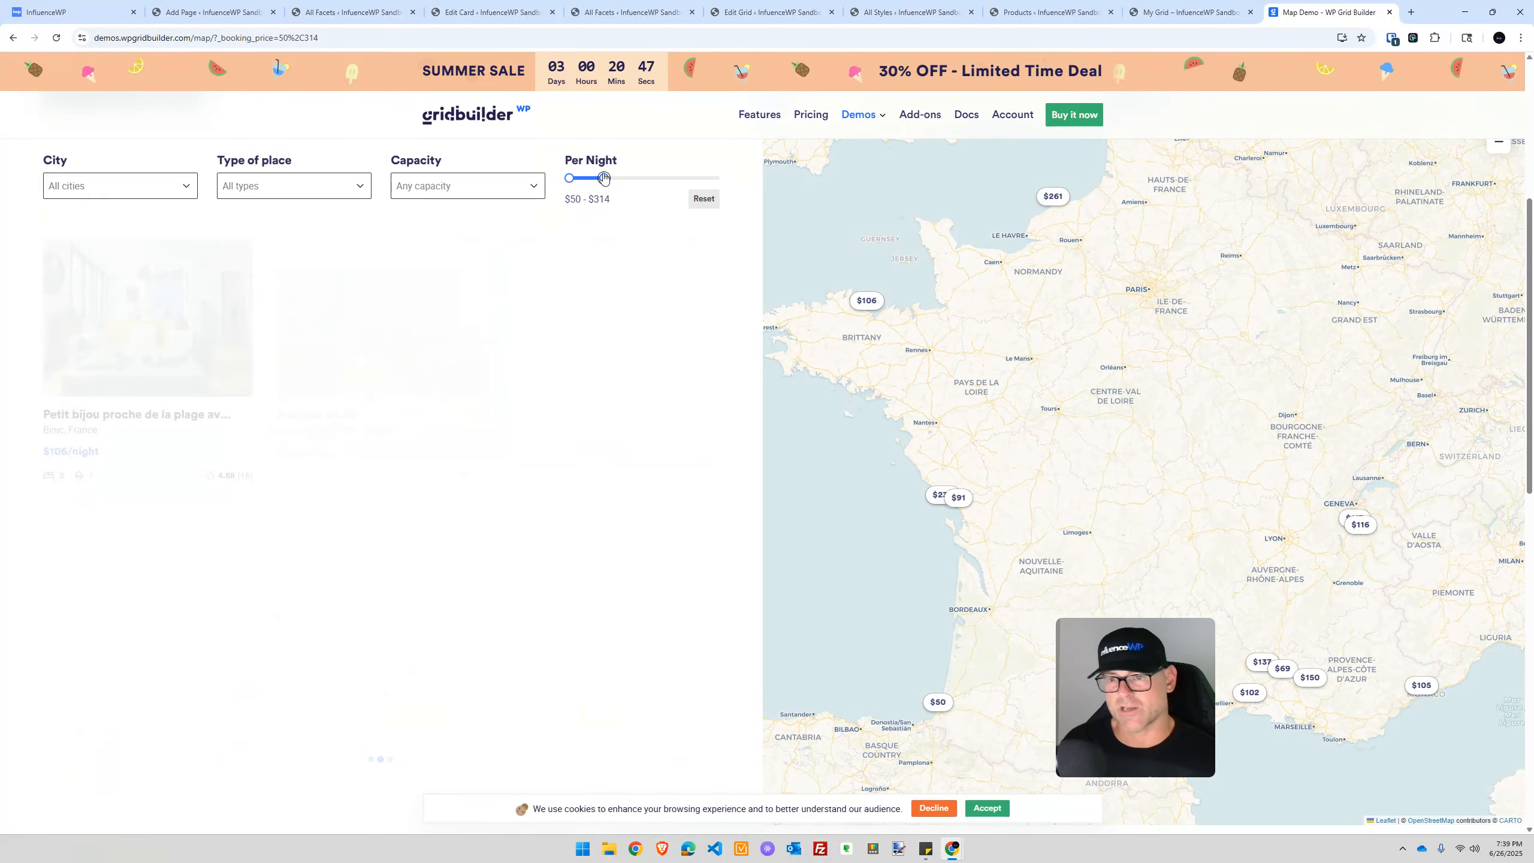
{"action": "left_click", "coordinate": [443, 188]}
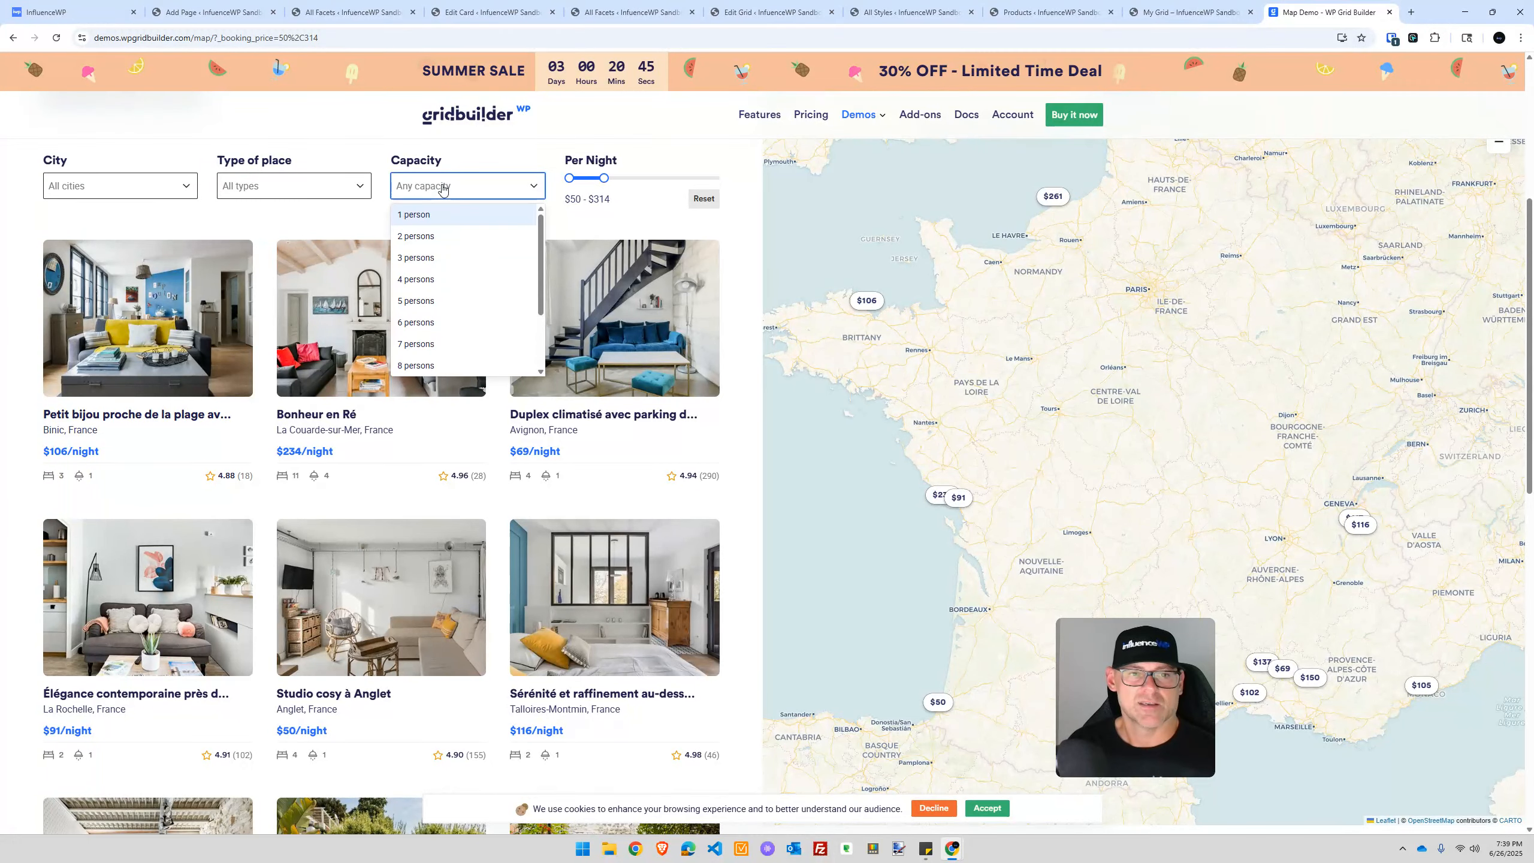
{"action": "left_click", "coordinate": [439, 281]}
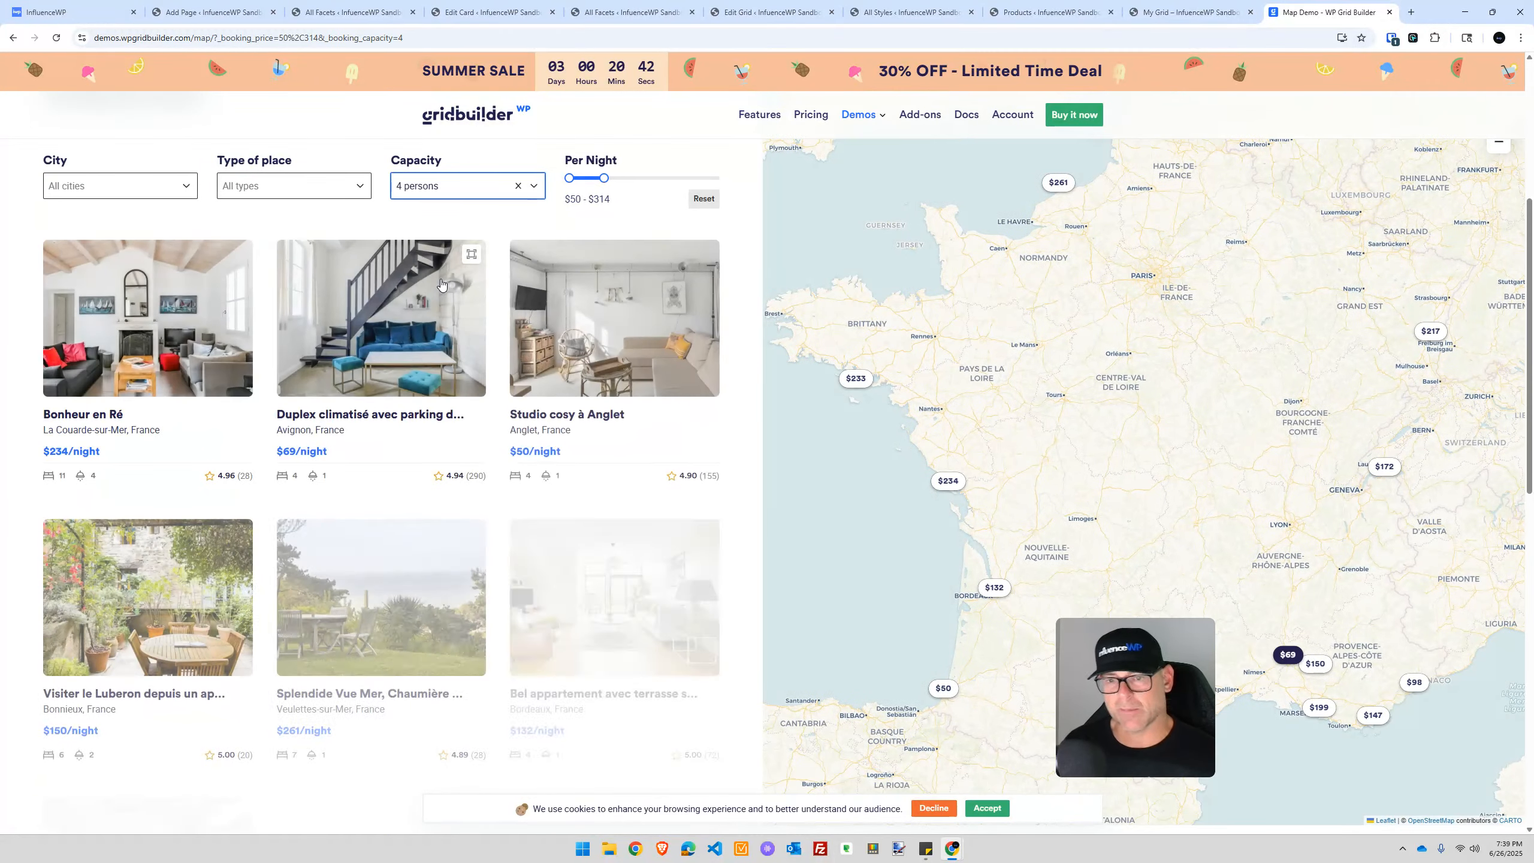
Filter the map rentals further to the Entire house place type and the city of Biarritz
{"action": "left_click", "coordinate": [251, 193]}
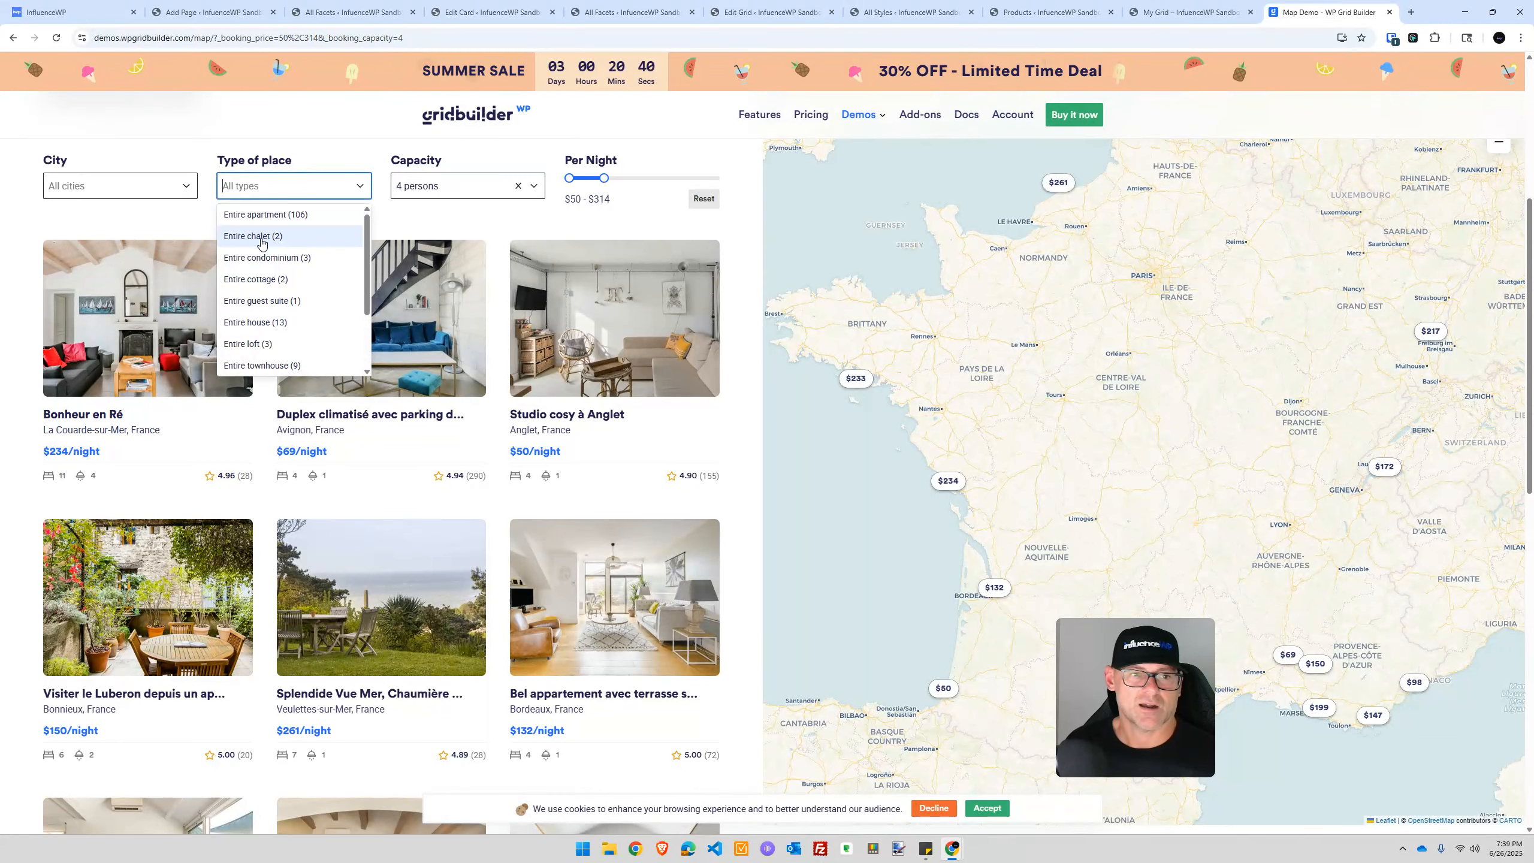
{"action": "left_click", "coordinate": [272, 323]}
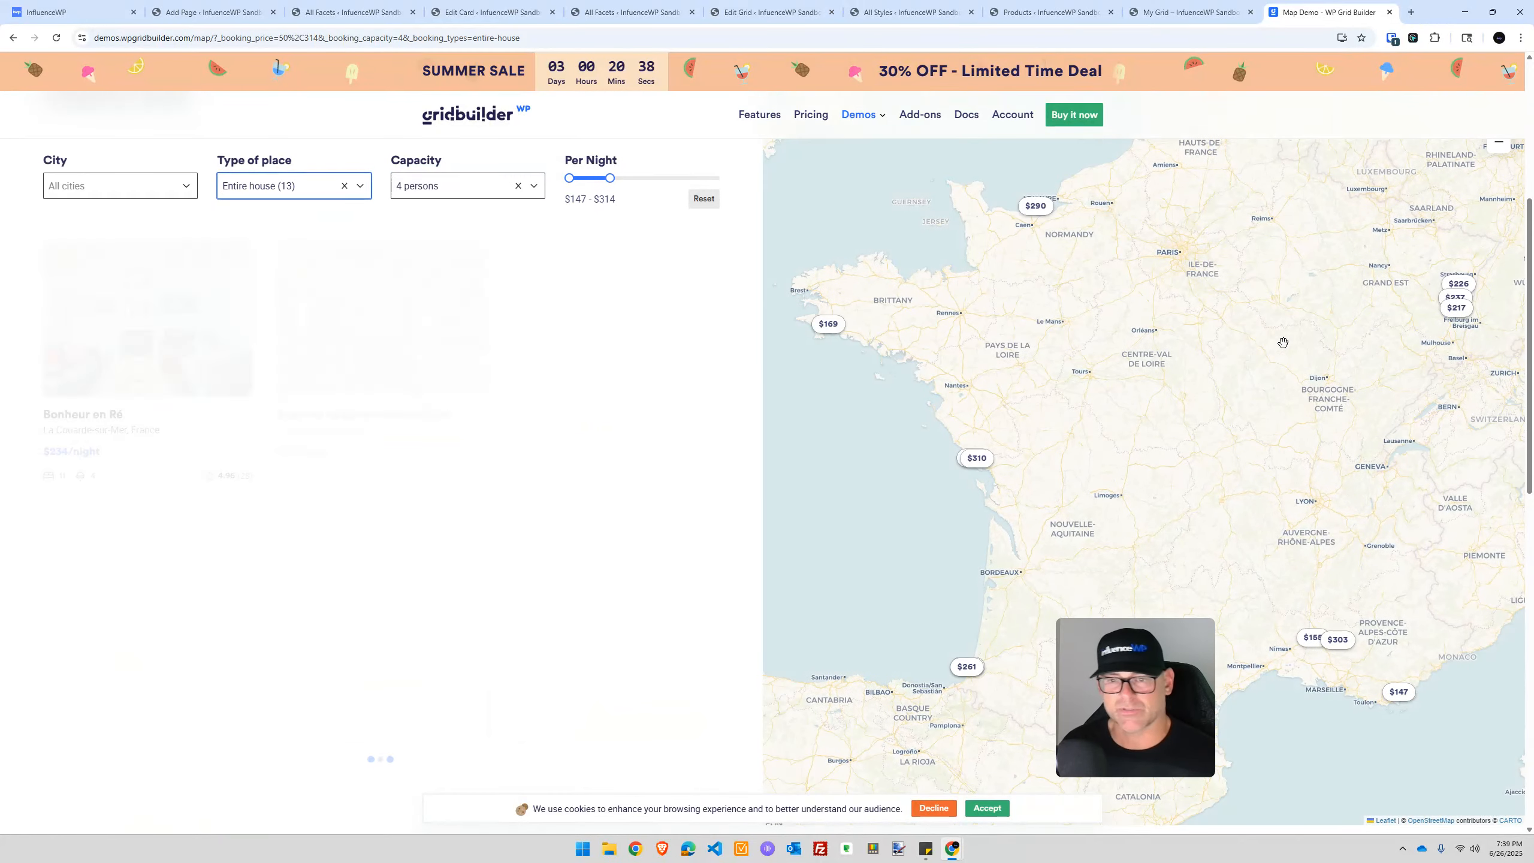
{"action": "left_click", "coordinate": [109, 189]}
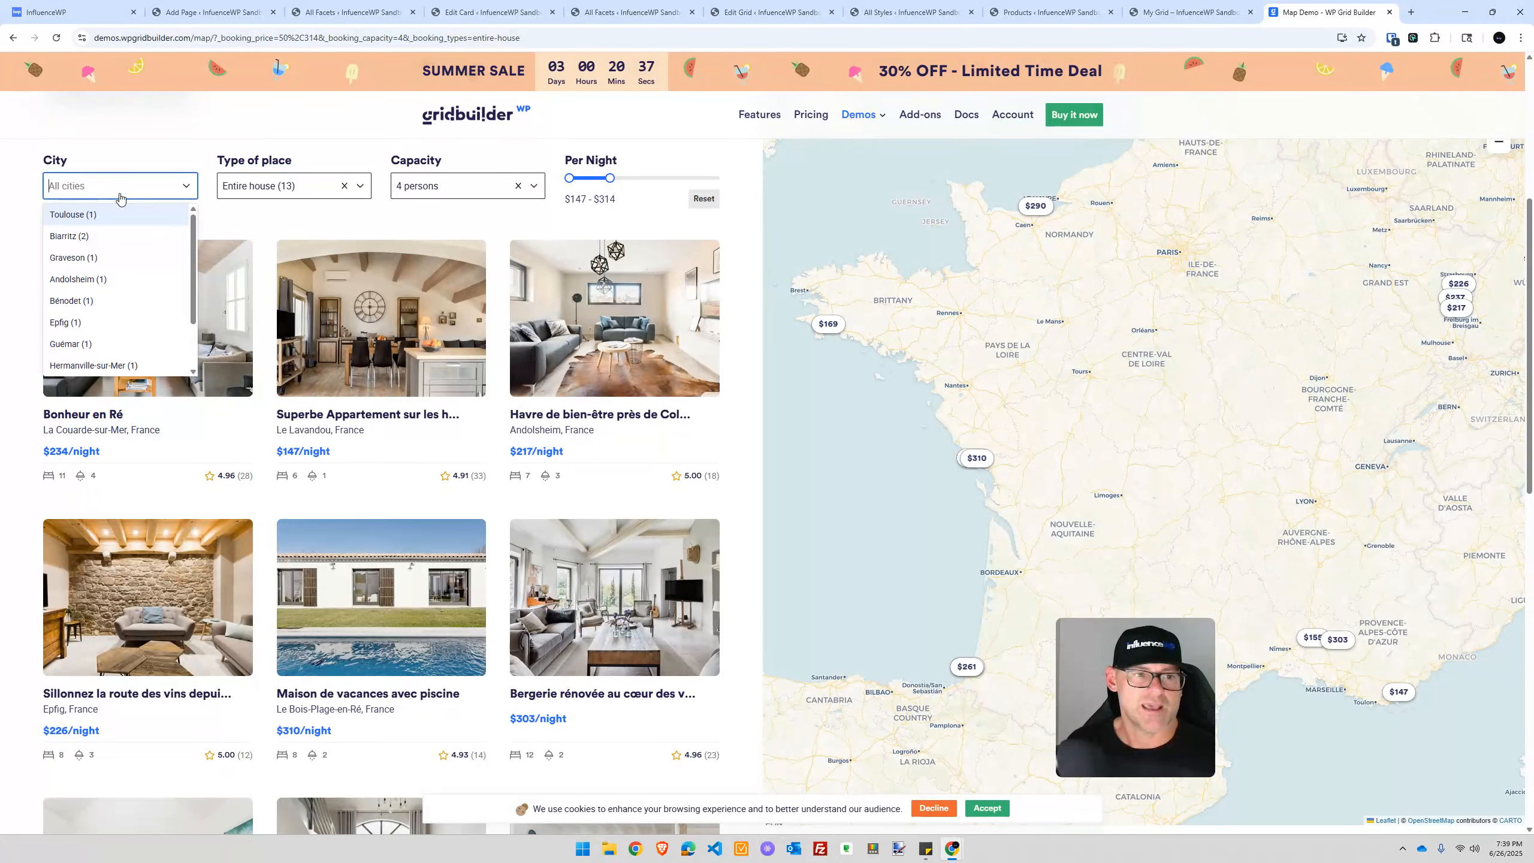
{"action": "left_click", "coordinate": [88, 236]}
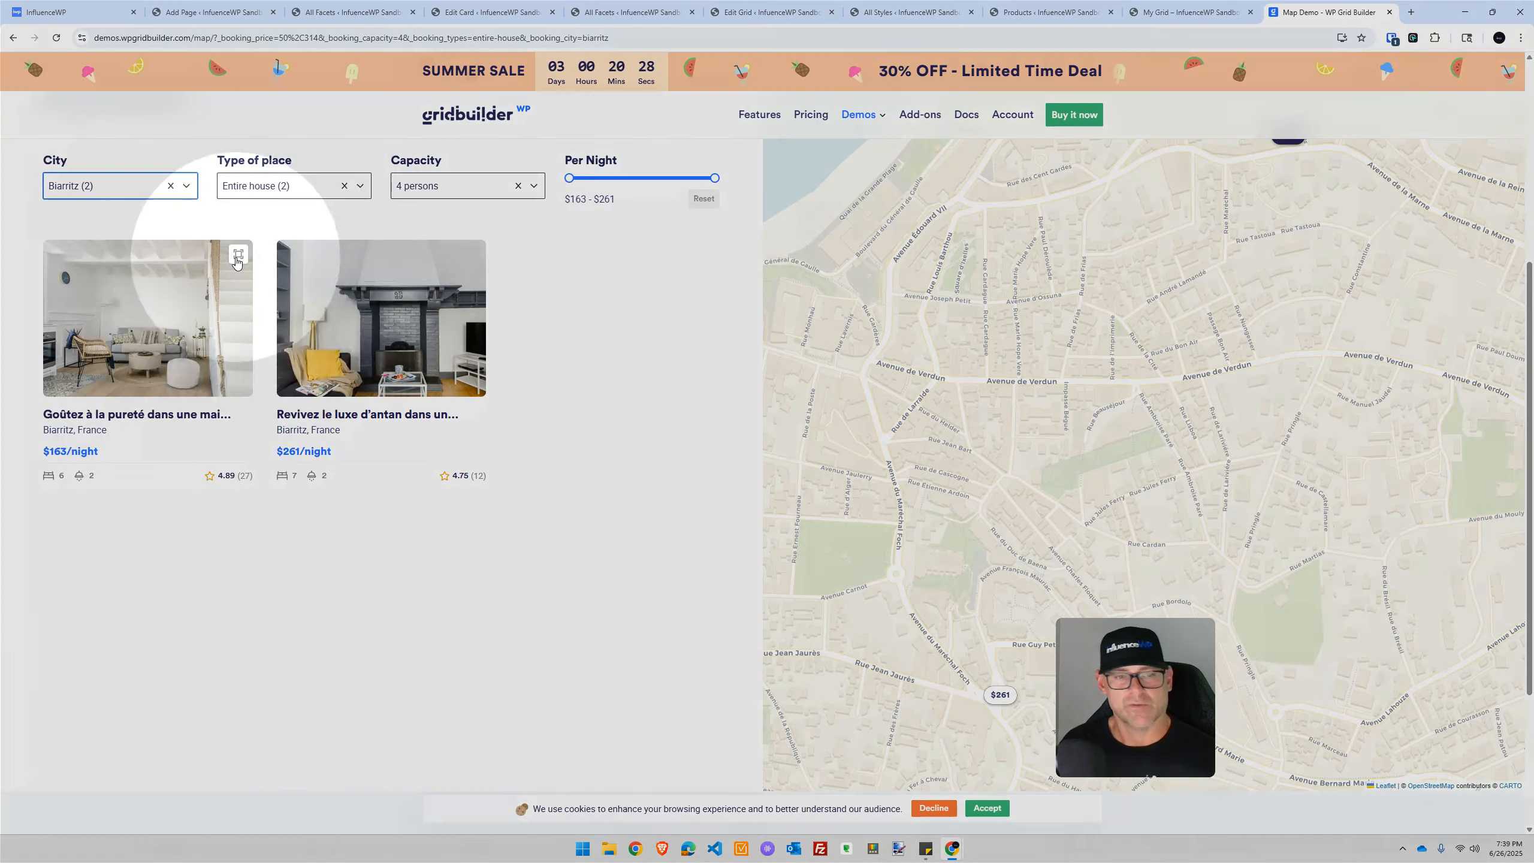
View the Biarritz rental photos in the enlarged gallery, browse through them, and close it
{"action": "left_click", "coordinate": [237, 256]}
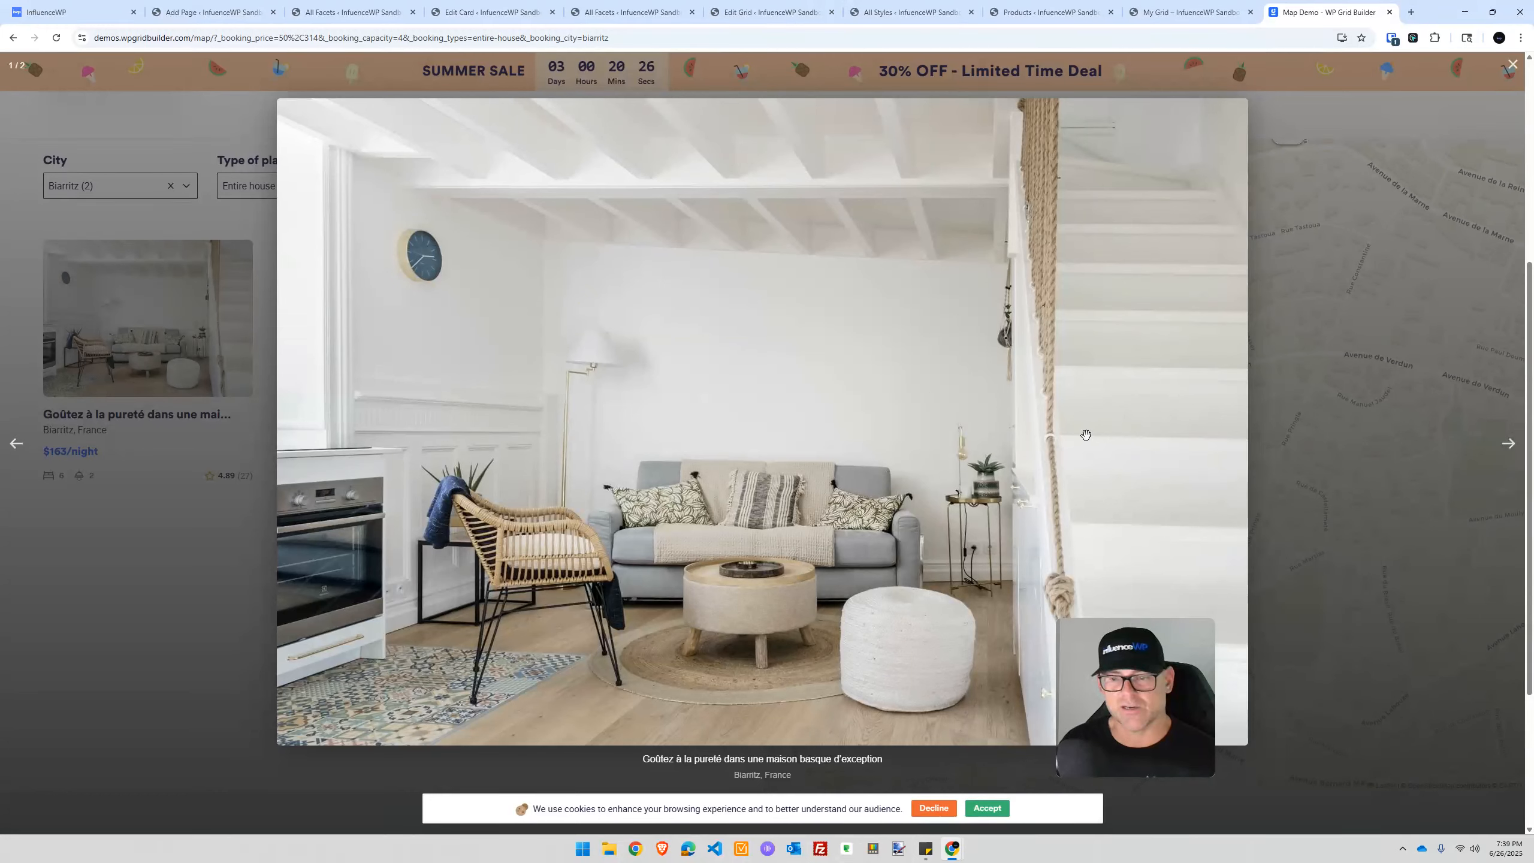
{"action": "left_click", "coordinate": [1509, 447]}
{"action": "left_click", "coordinate": [1507, 446]}
{"action": "left_click", "coordinate": [1507, 446]}
{"action": "right_click", "coordinate": [1505, 444]}
{"action": "left_click", "coordinate": [1513, 66]}
{"action": "left_click", "coordinate": [1513, 65]}
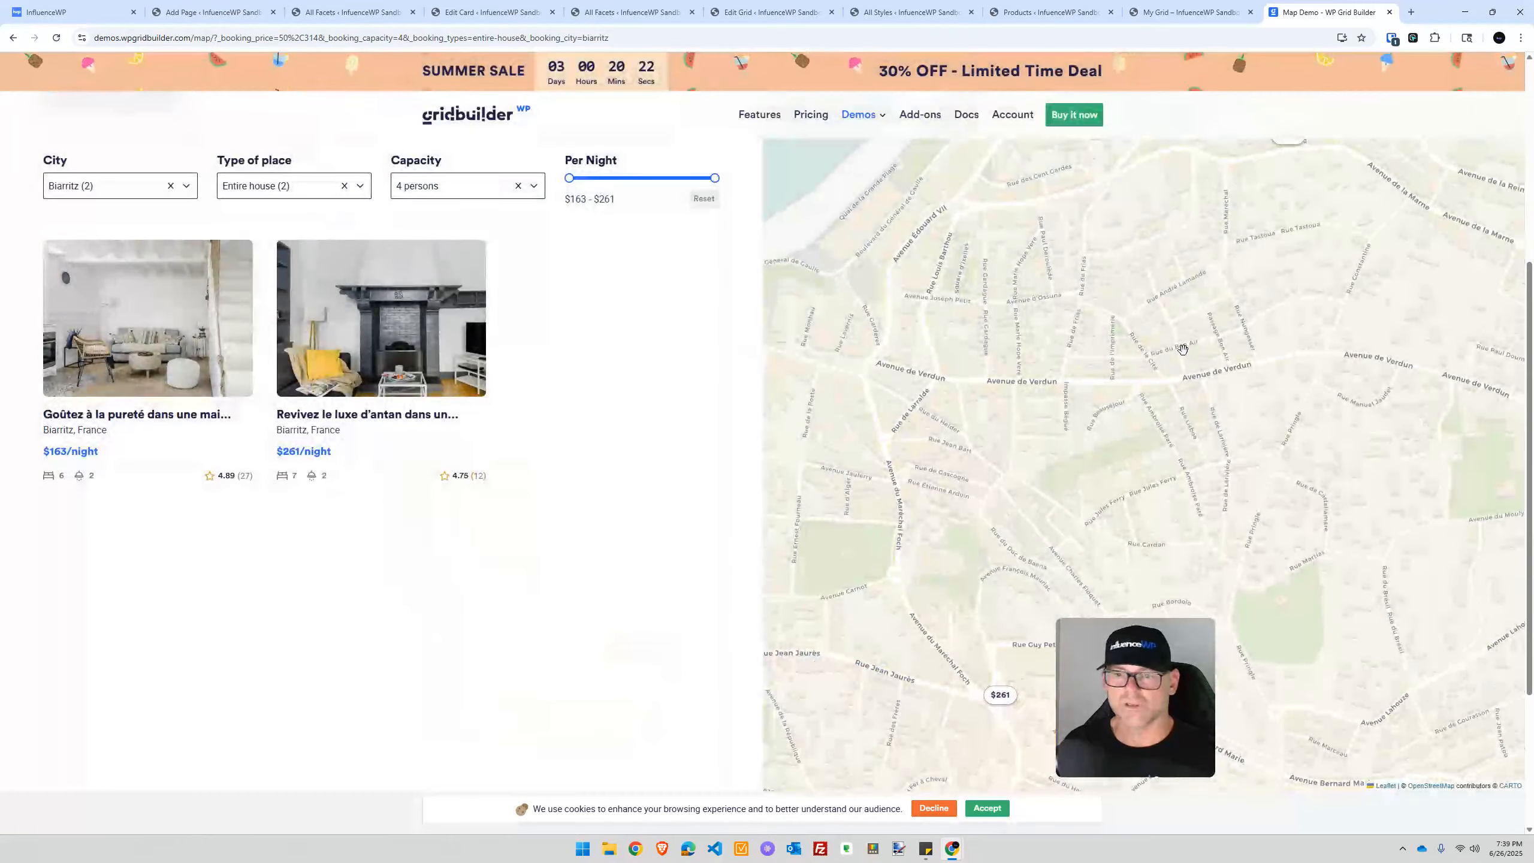
Turn on "Search as I move the map" and try it by panning and zooming out the Biarritz map
{"action": "scroll", "coordinate": [1045, 490], "scroll_direction": "down", "scroll_amount": 4}
{"action": "scroll", "coordinate": [1046, 490], "scroll_direction": "up", "scroll_amount": 4}
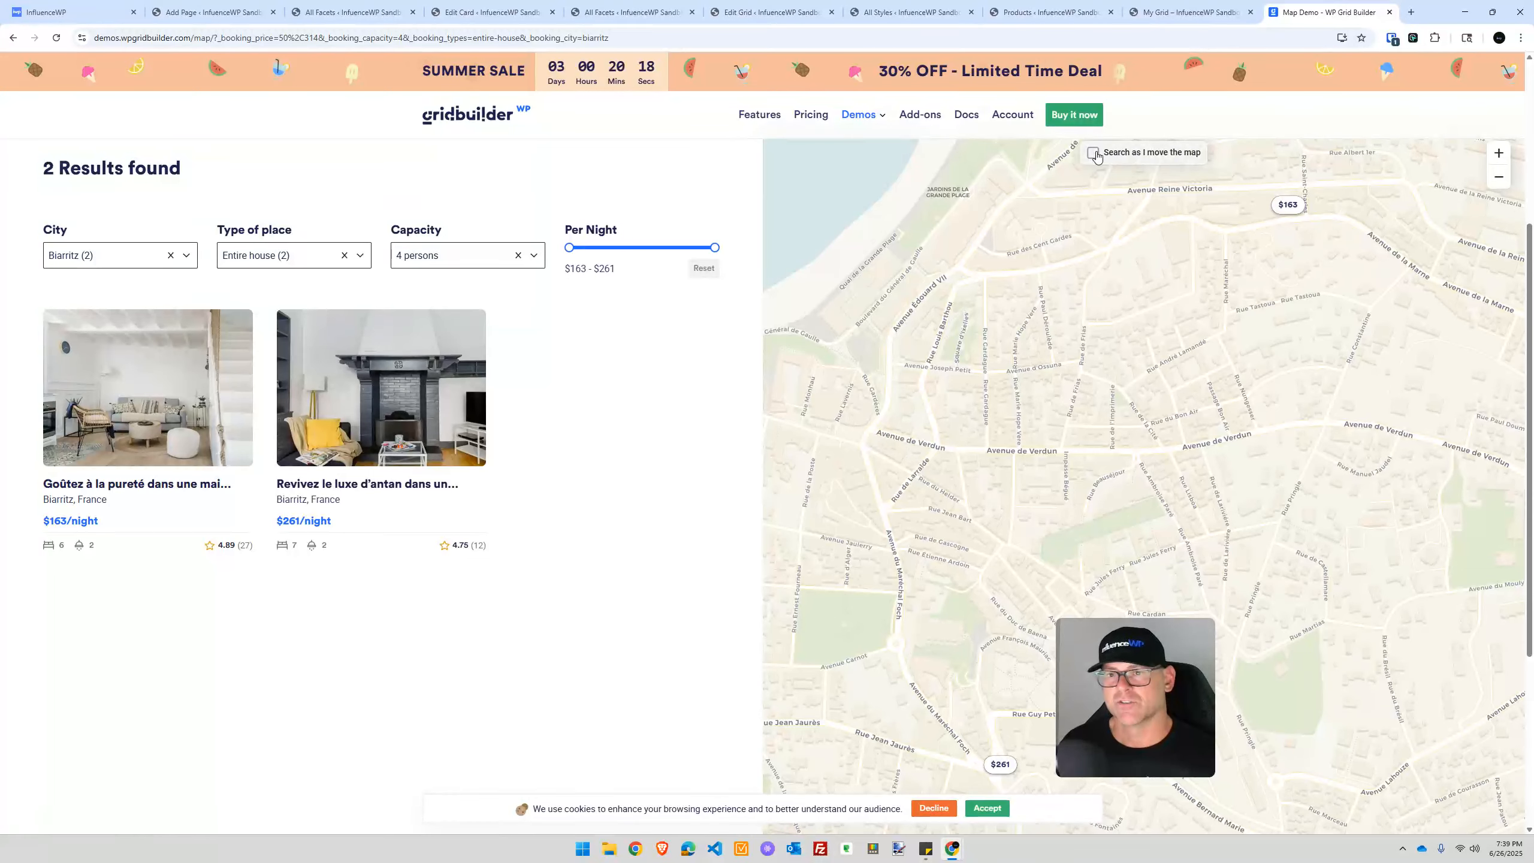
{"action": "left_click", "coordinate": [1094, 153]}
{"action": "left_click_drag", "start_coordinate": [1437, 345], "coordinate": [1407, 142]}
{"action": "left_click_drag", "start_coordinate": [1360, 318], "coordinate": [954, 431]}
{"action": "left_click", "coordinate": [1499, 180]}
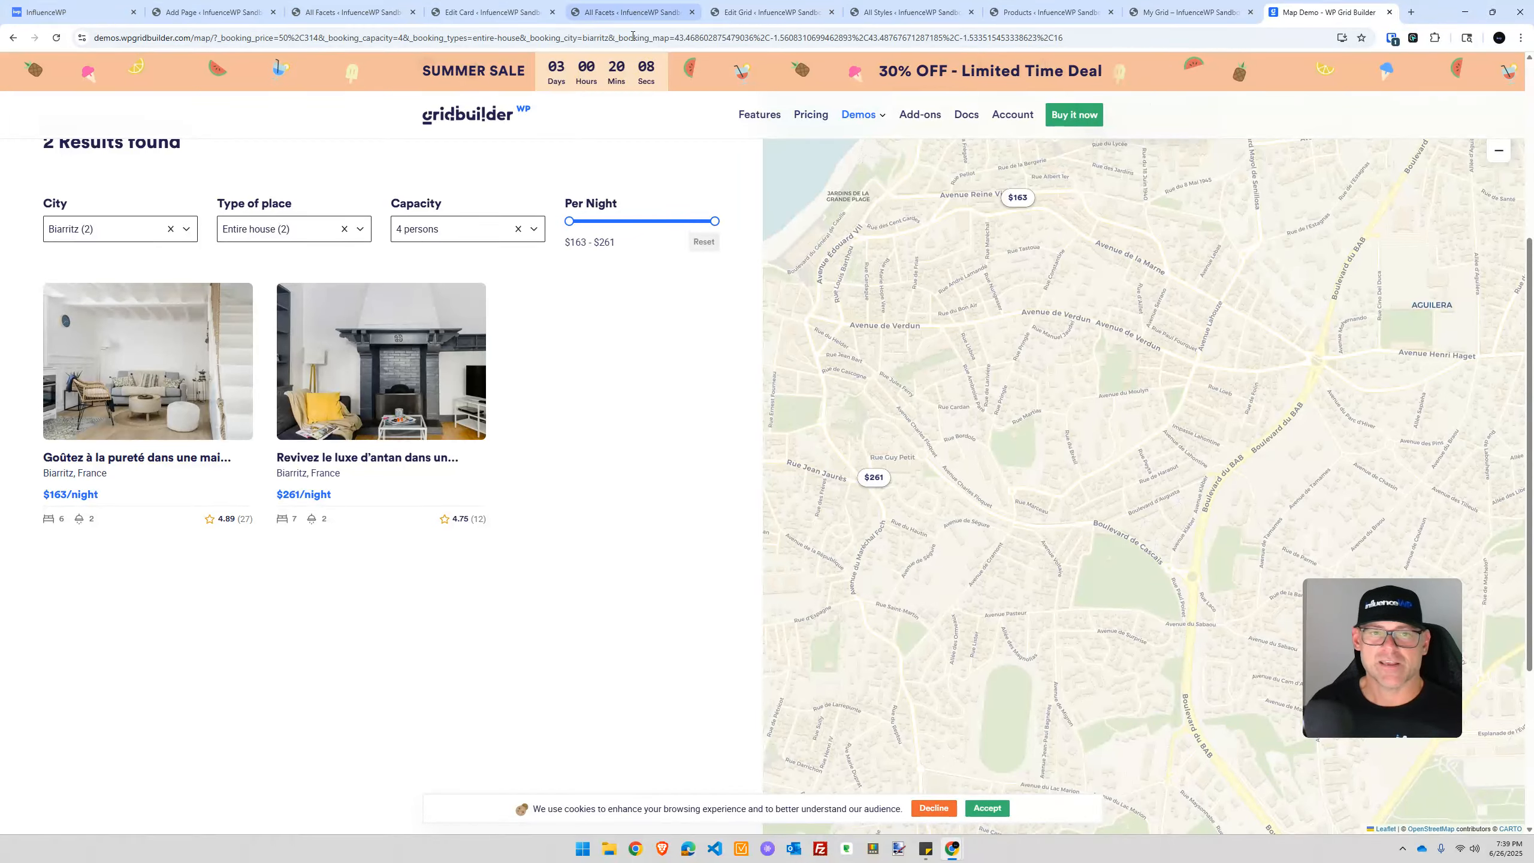
Open the WP Grid Builder website's home page
{"action": "left_click", "coordinate": [439, 117]}
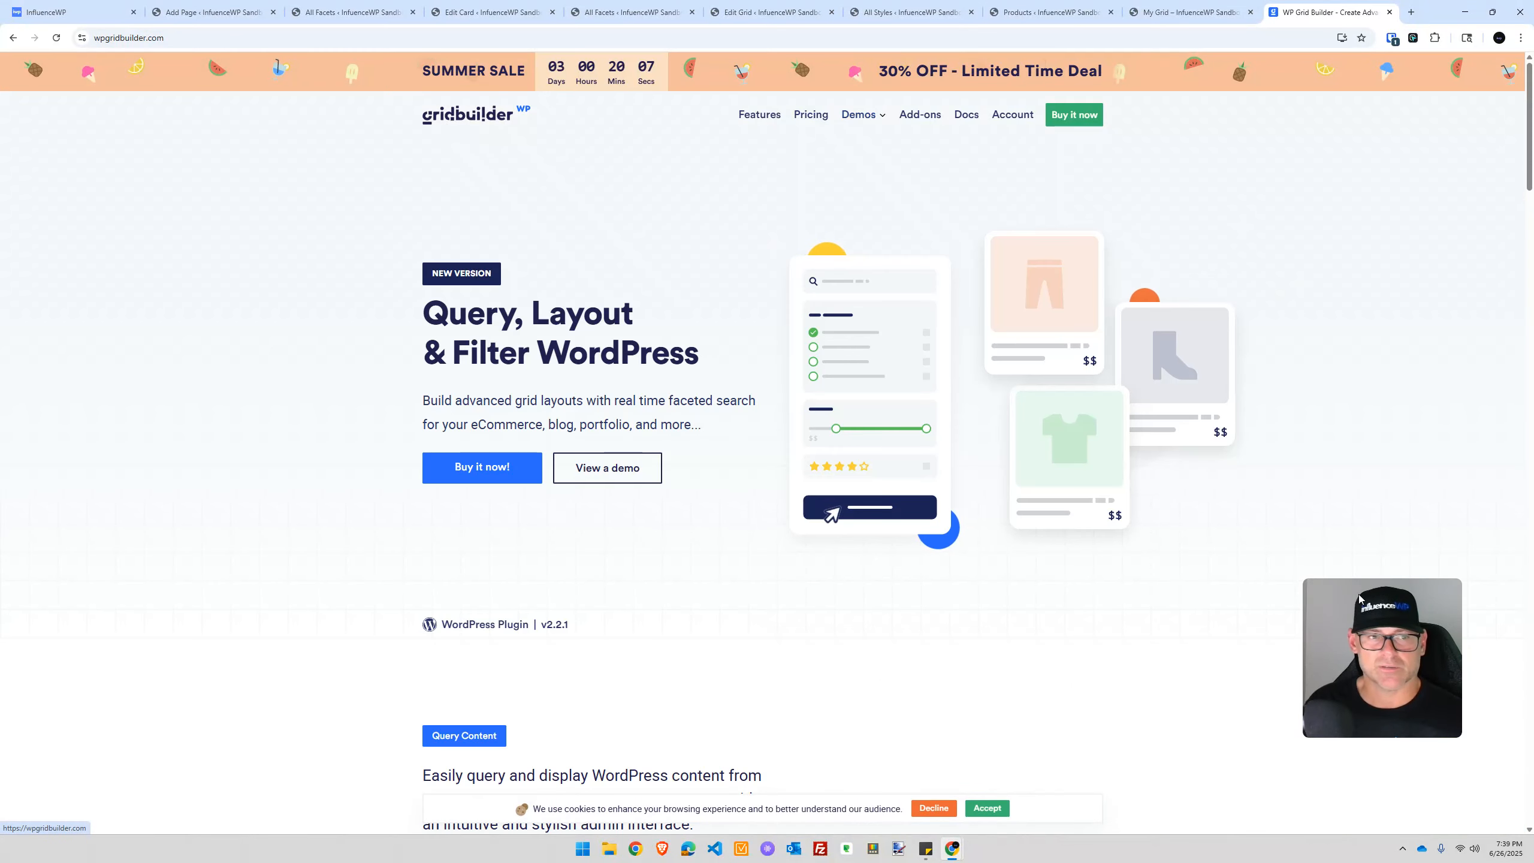